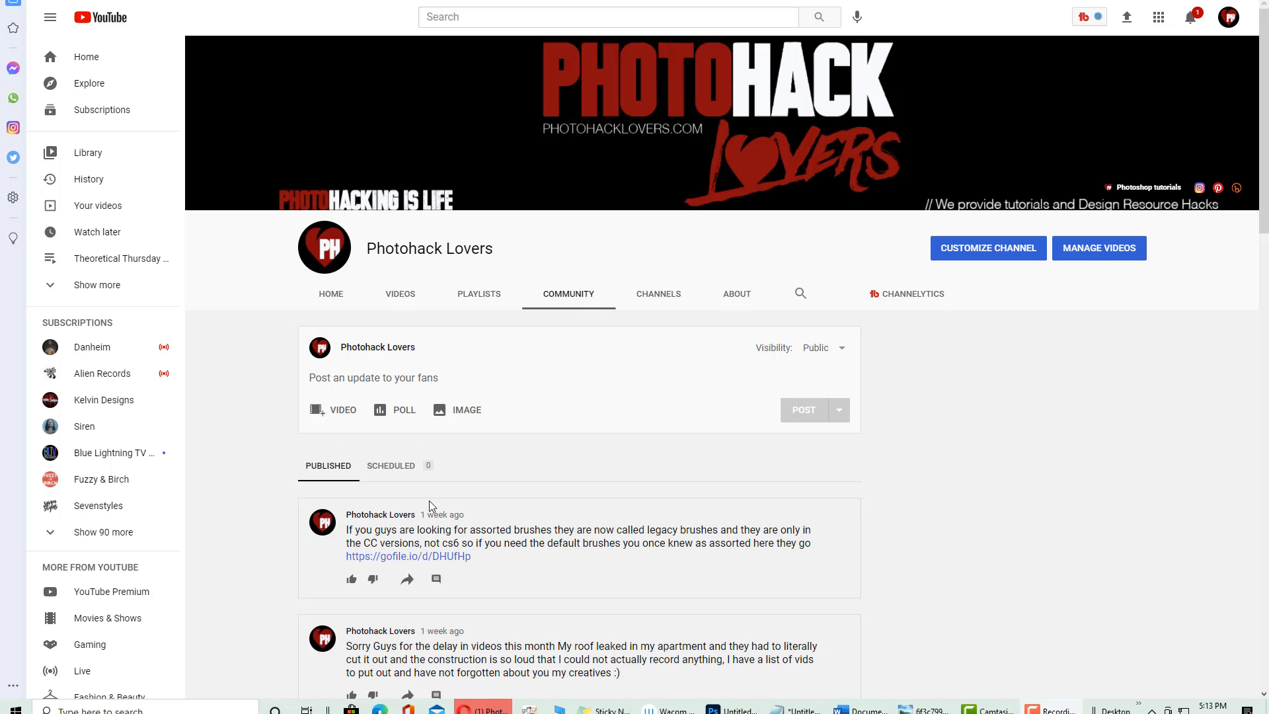
Open the comments on the 'what video do you want next' post and check the invitation size chart
scroll(429, 506, "down", 3)
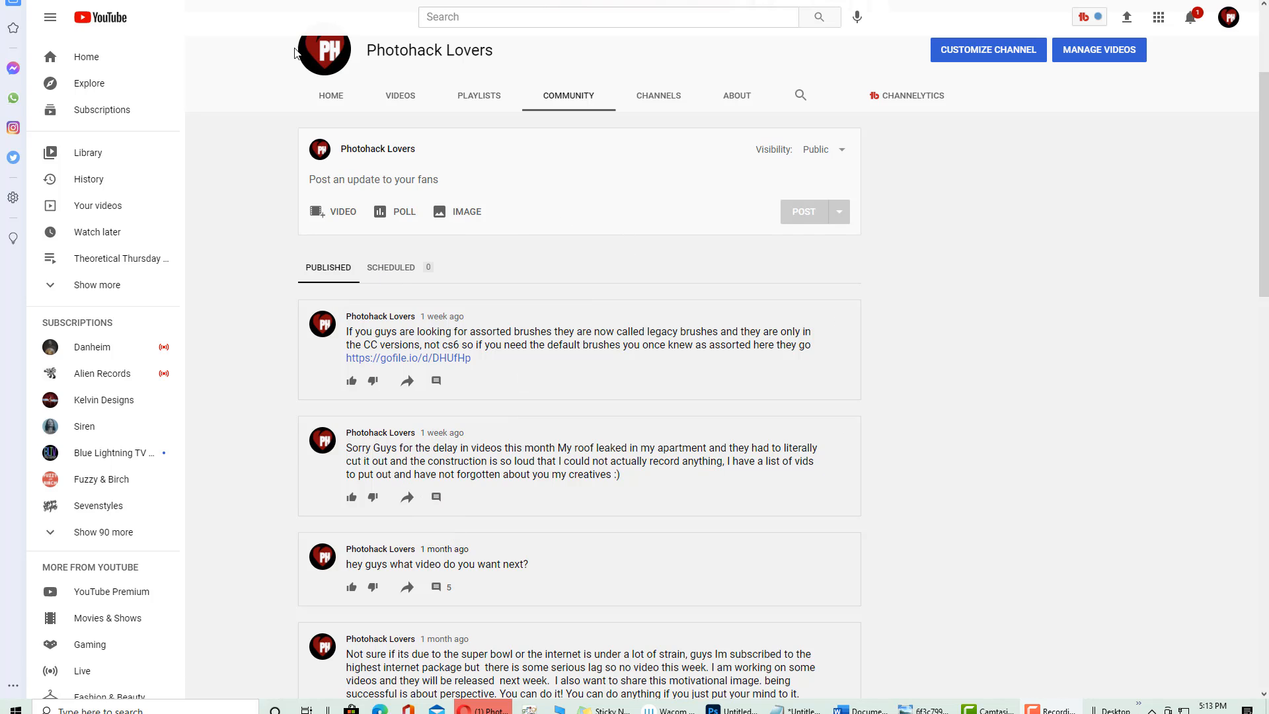
scroll(235, 405, "down", 2)
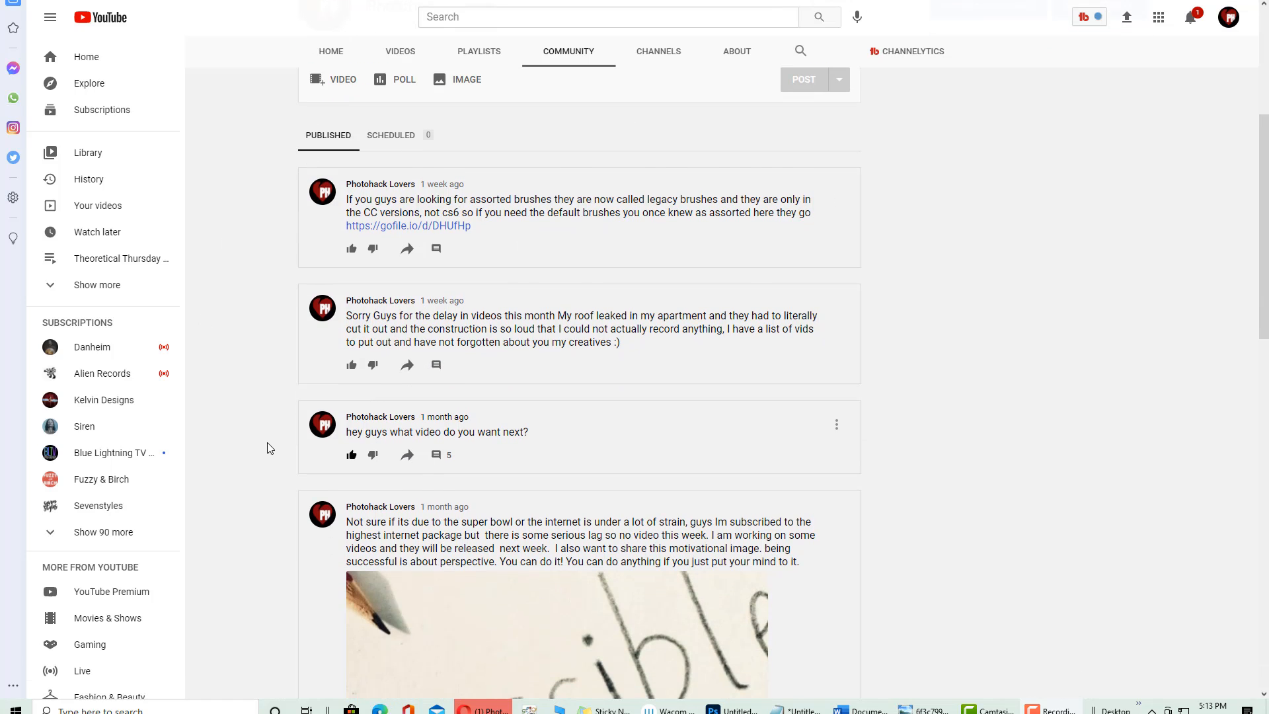
left_click(436, 455)
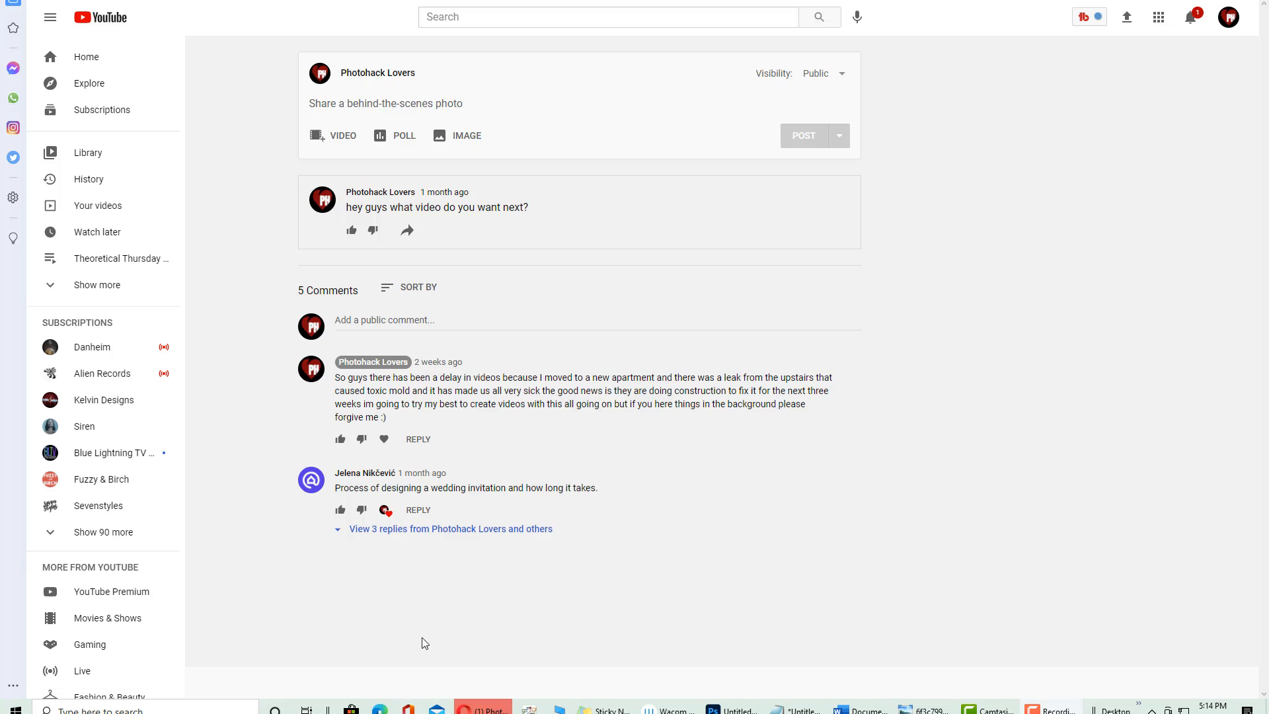
left_click(923, 709)
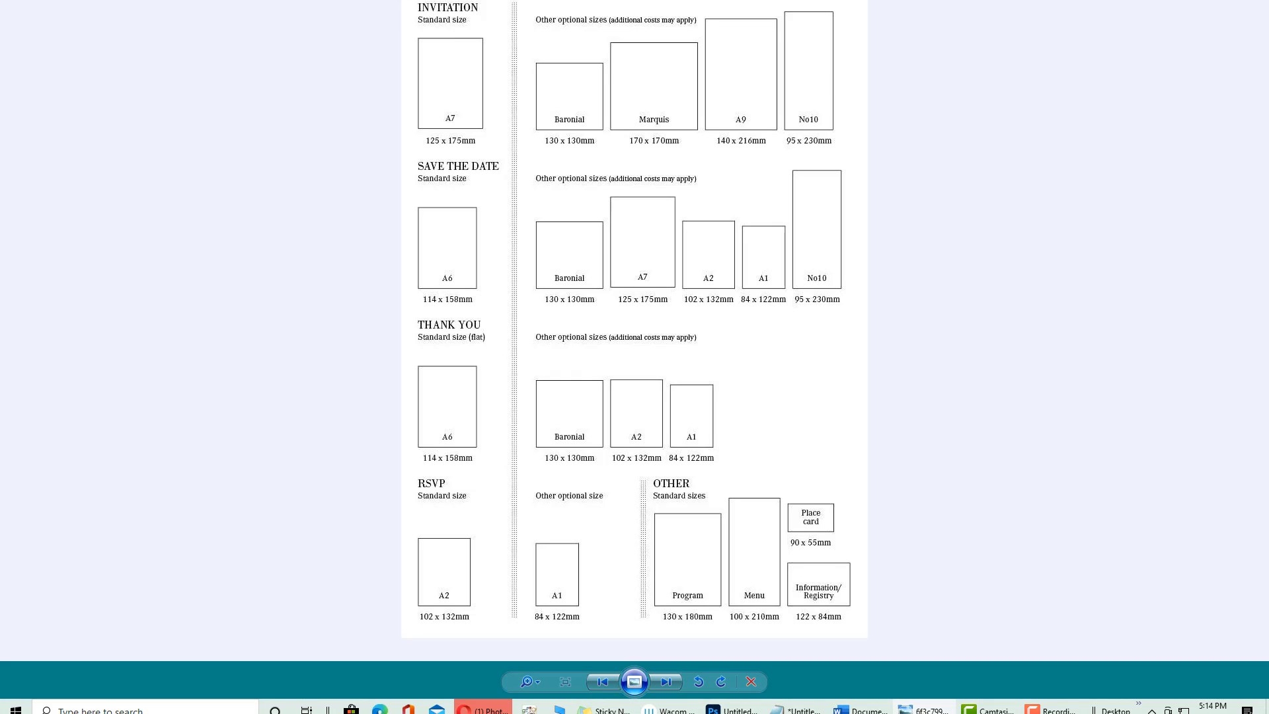
key("alt+Tab")
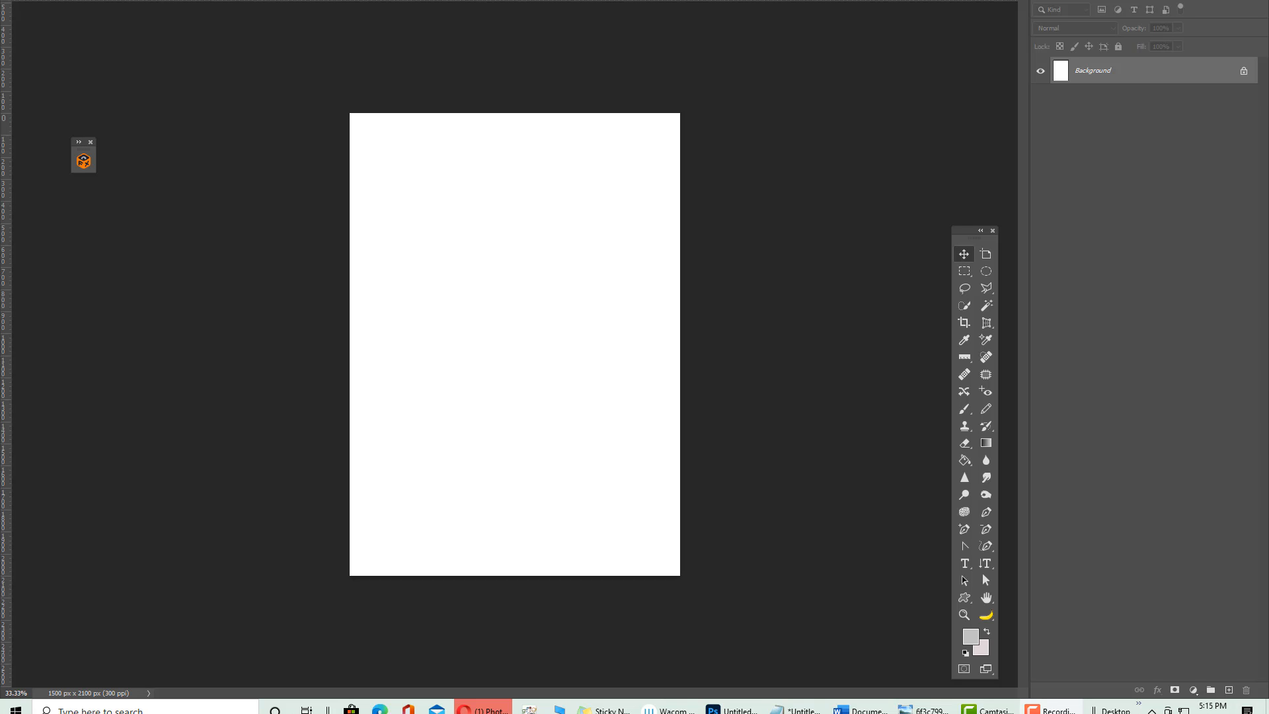
Look through the Image > Adjustments menu and close it without applying anything
key("alt+i")
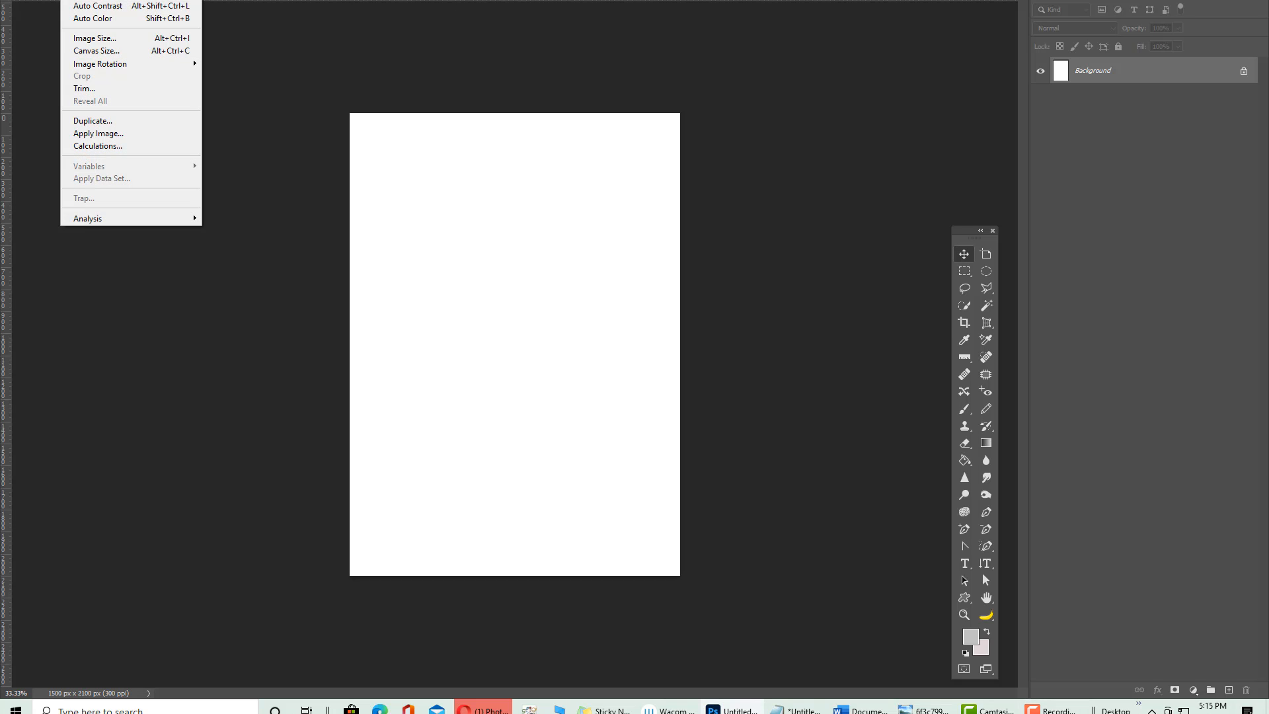
key("a")
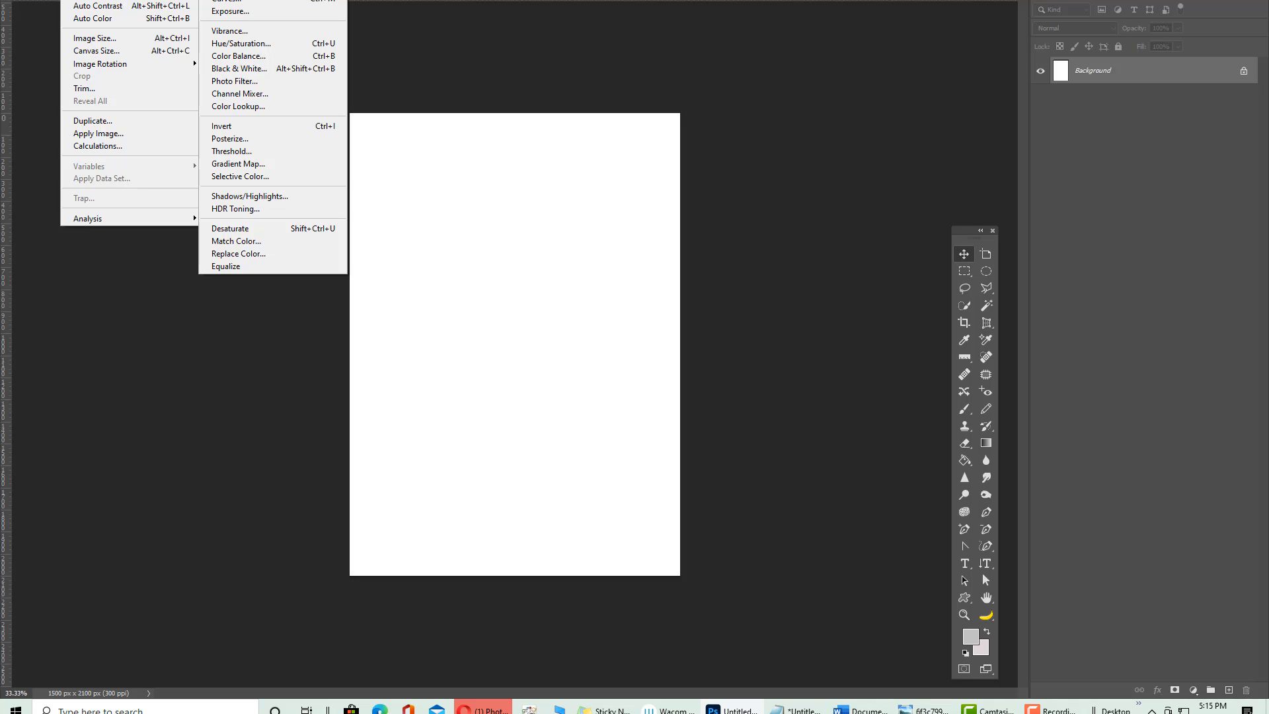
left_click(135, 264)
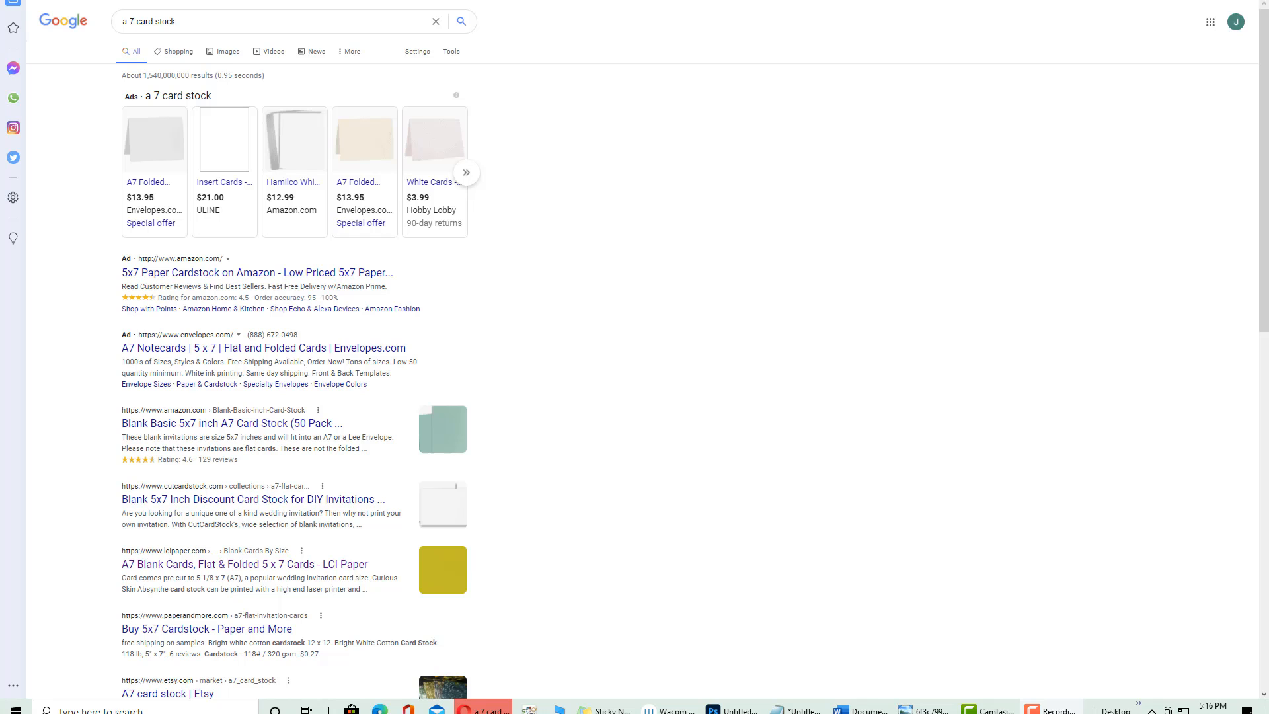
Switch to the Overnight Prints Invitations page in the browser
key("ctrl+Tab")
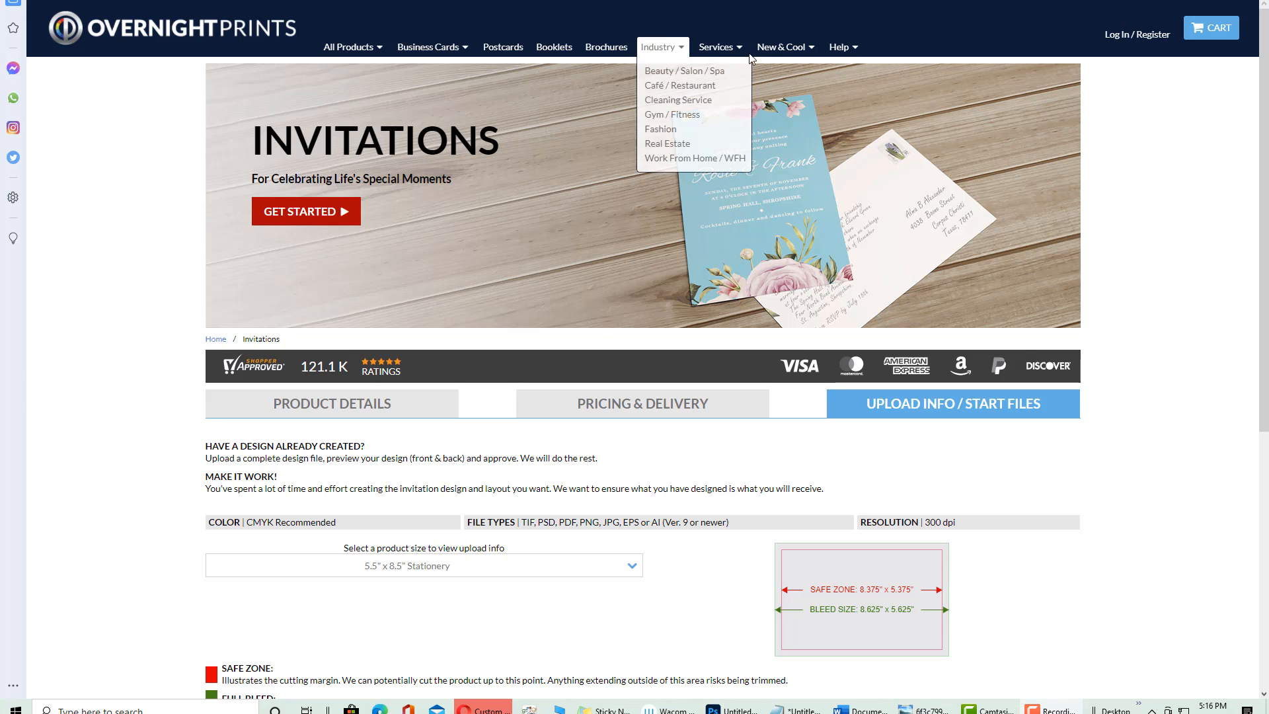
Go to the Invitations product page and show its Upload Info / Start Files section
mouse_move(800, 48)
mouse_move(659, 53)
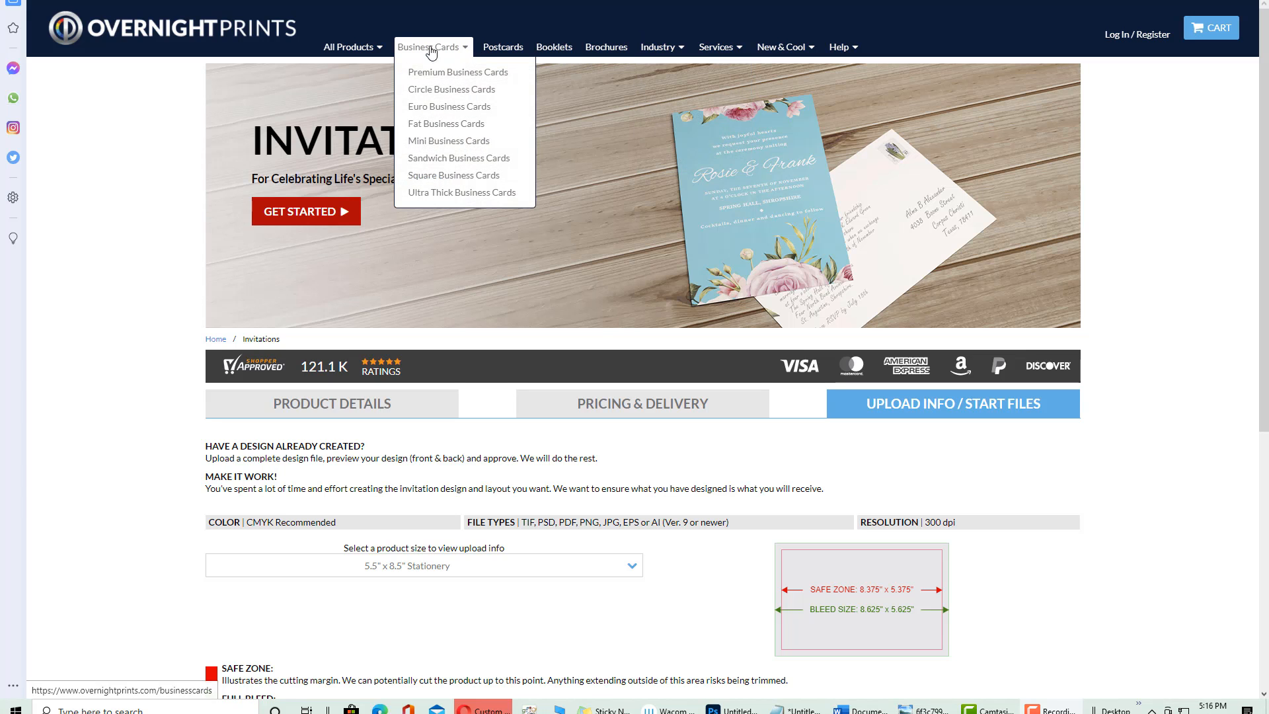
mouse_move(380, 45)
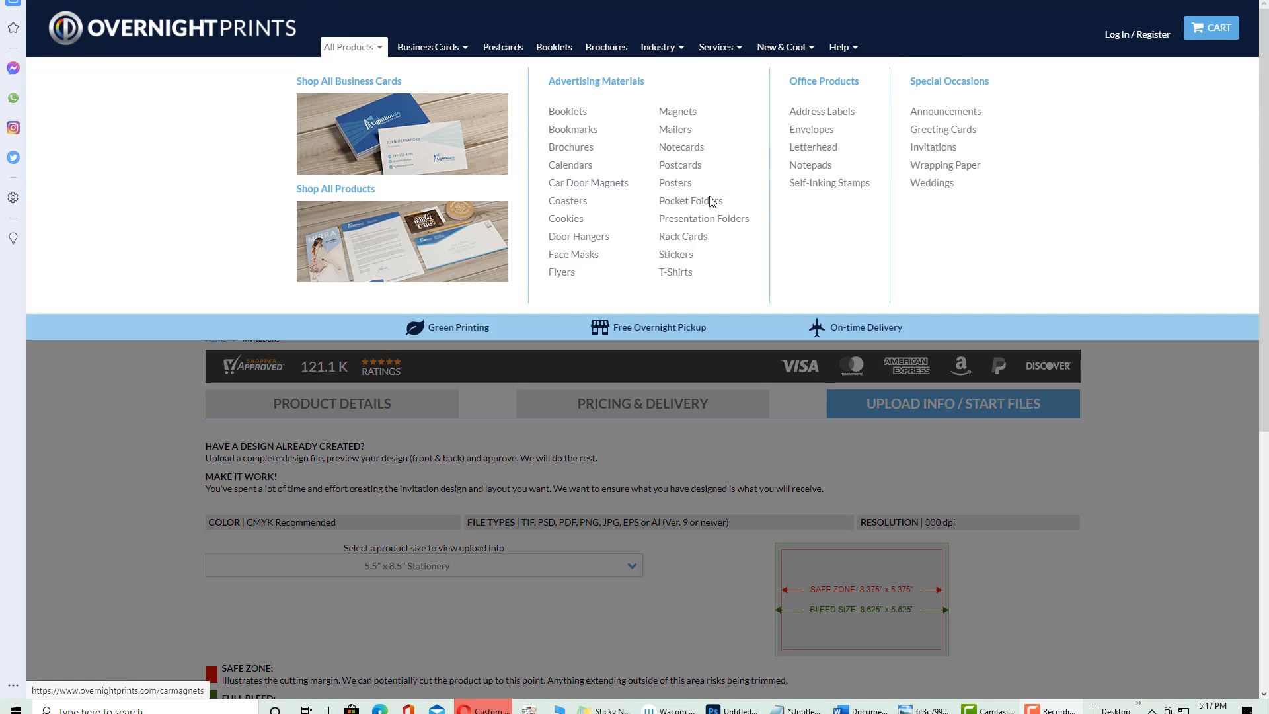
left_click(938, 152)
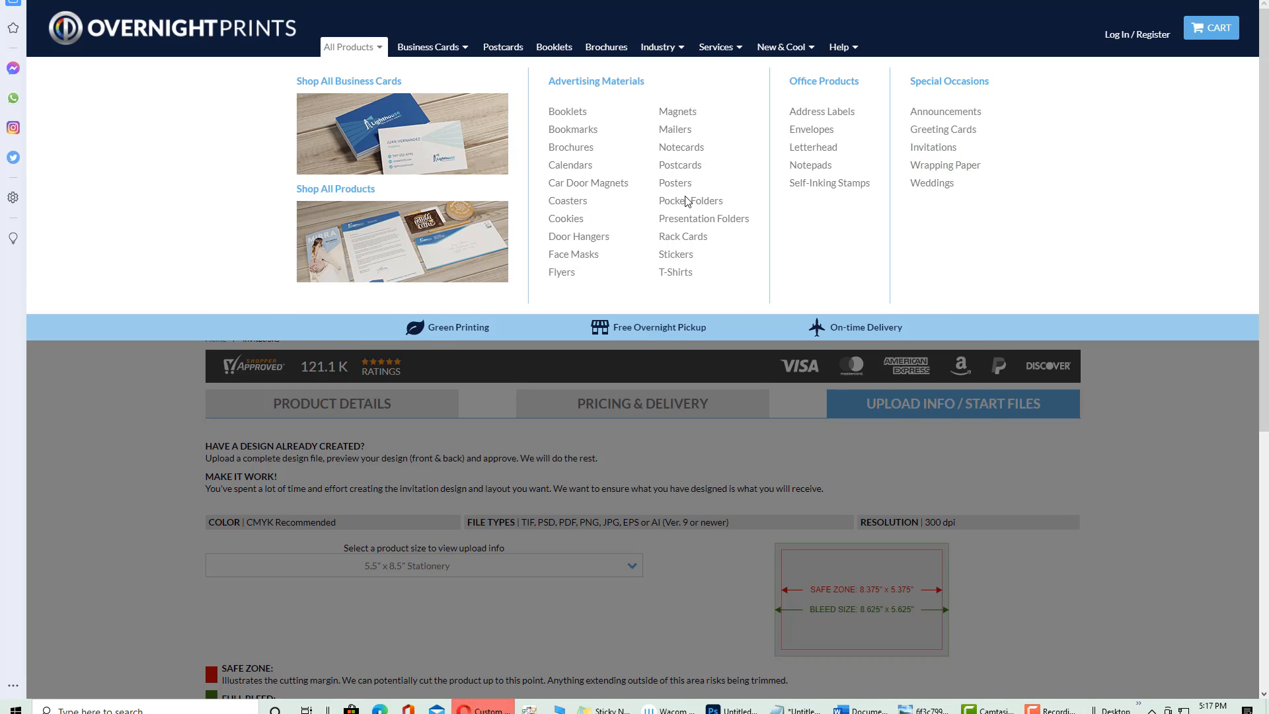
scroll(399, 386, "down", 5)
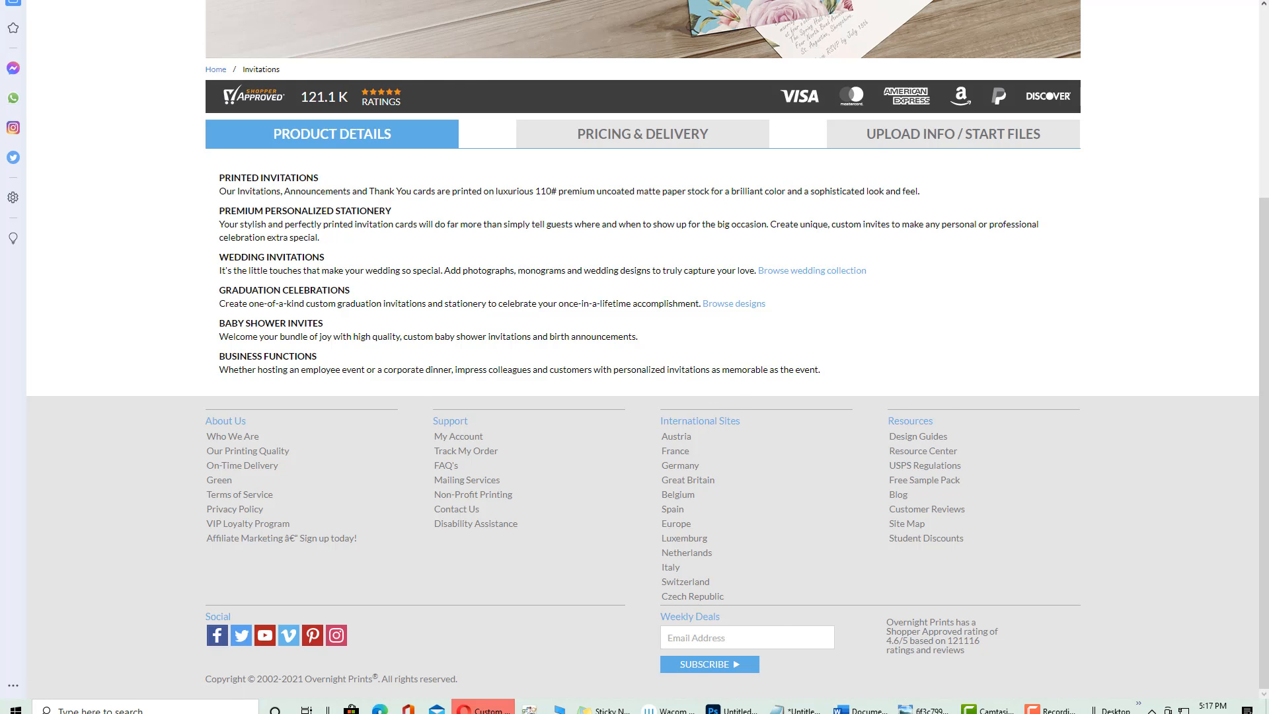
scroll(1233, 436, "up", 5)
left_click(950, 408)
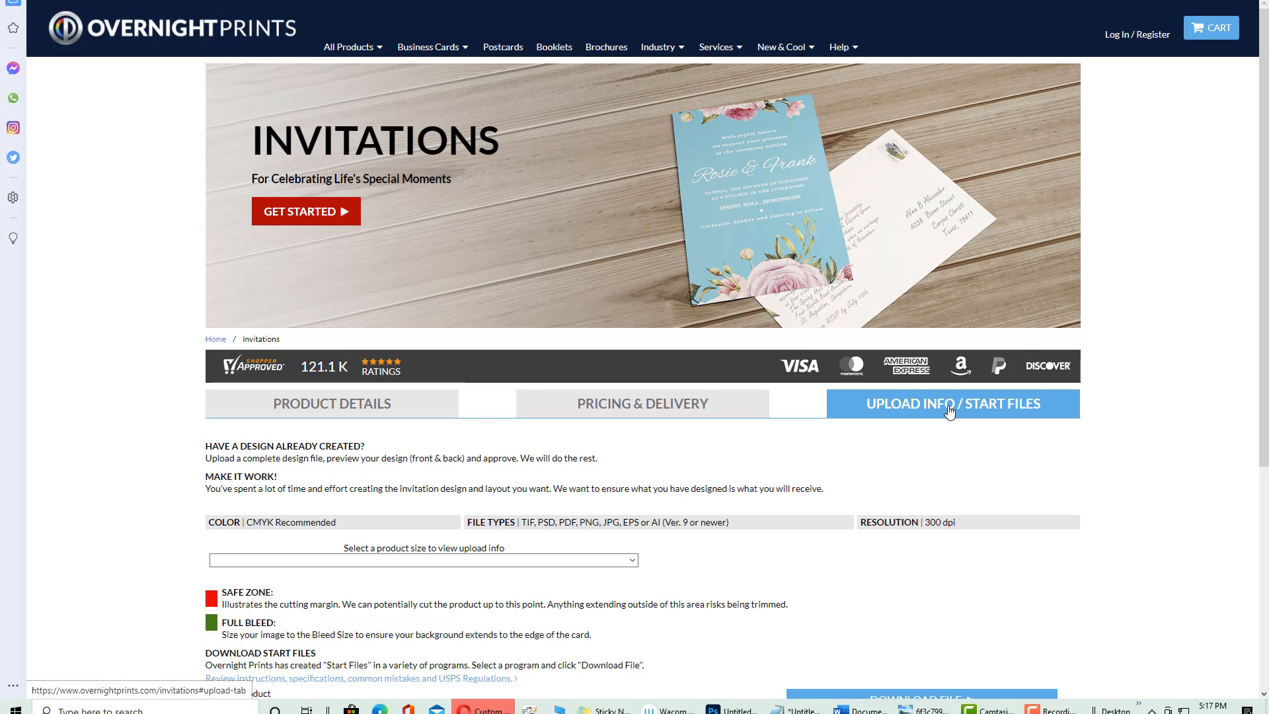
scroll(842, 501, "down", 3)
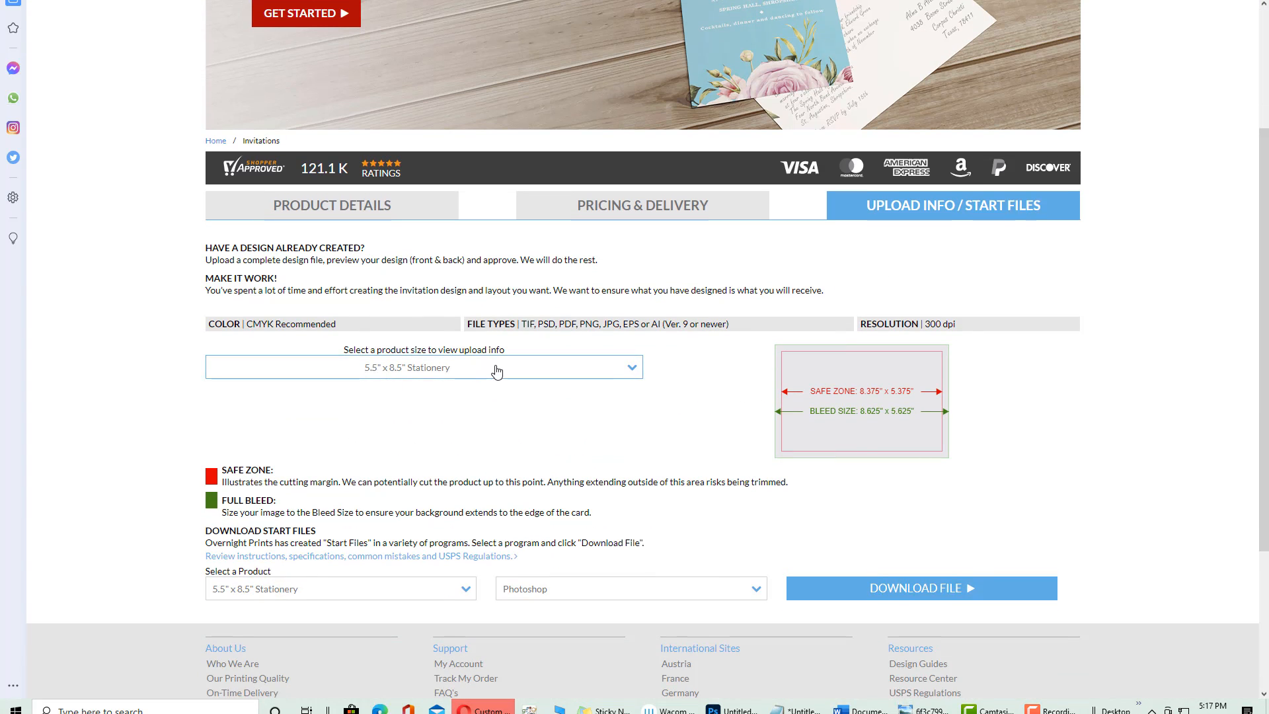
Download the 5.5" x 8.5" Stationery Photoshop start file, save it and open it
left_click(431, 376)
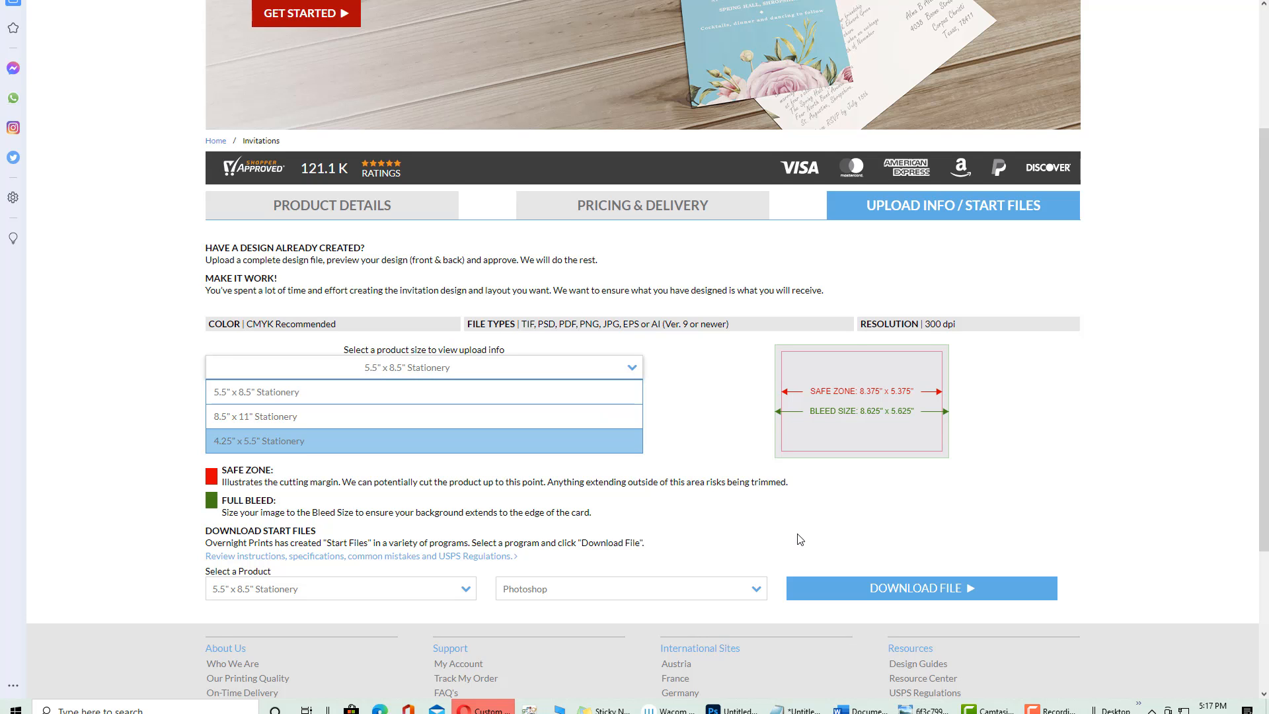
scroll(665, 482, "down", 2)
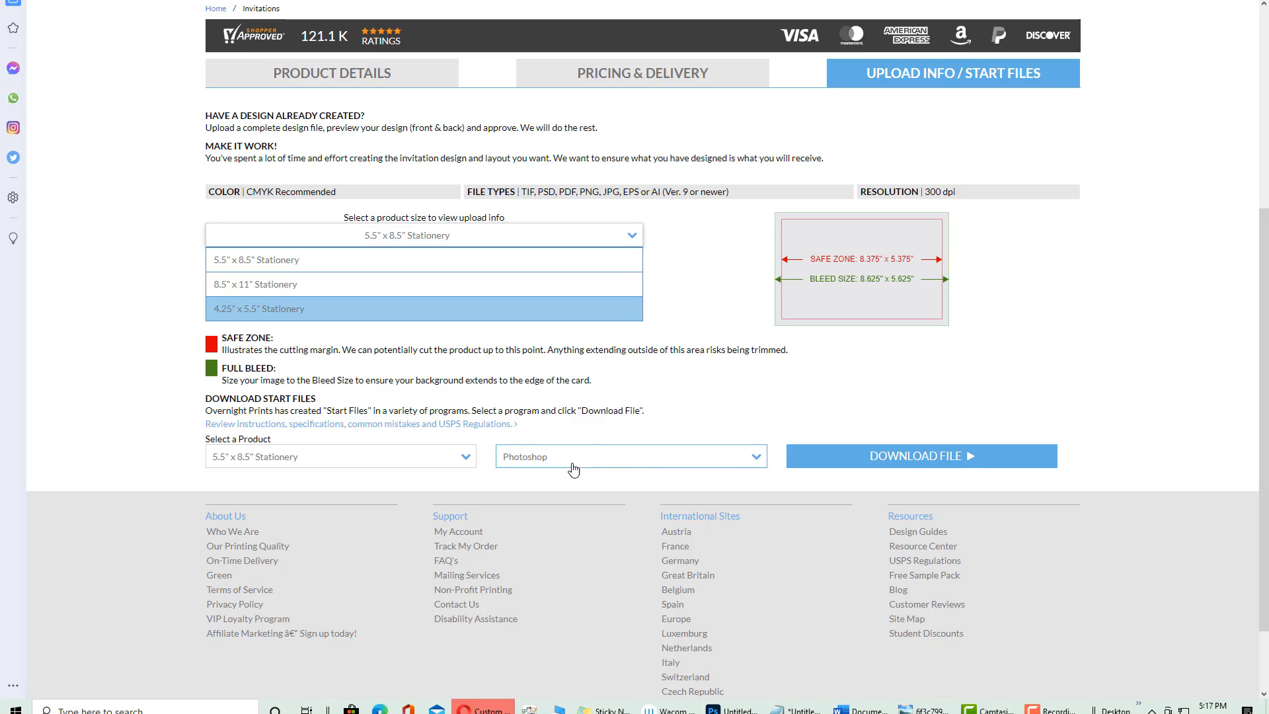
left_click(1034, 470)
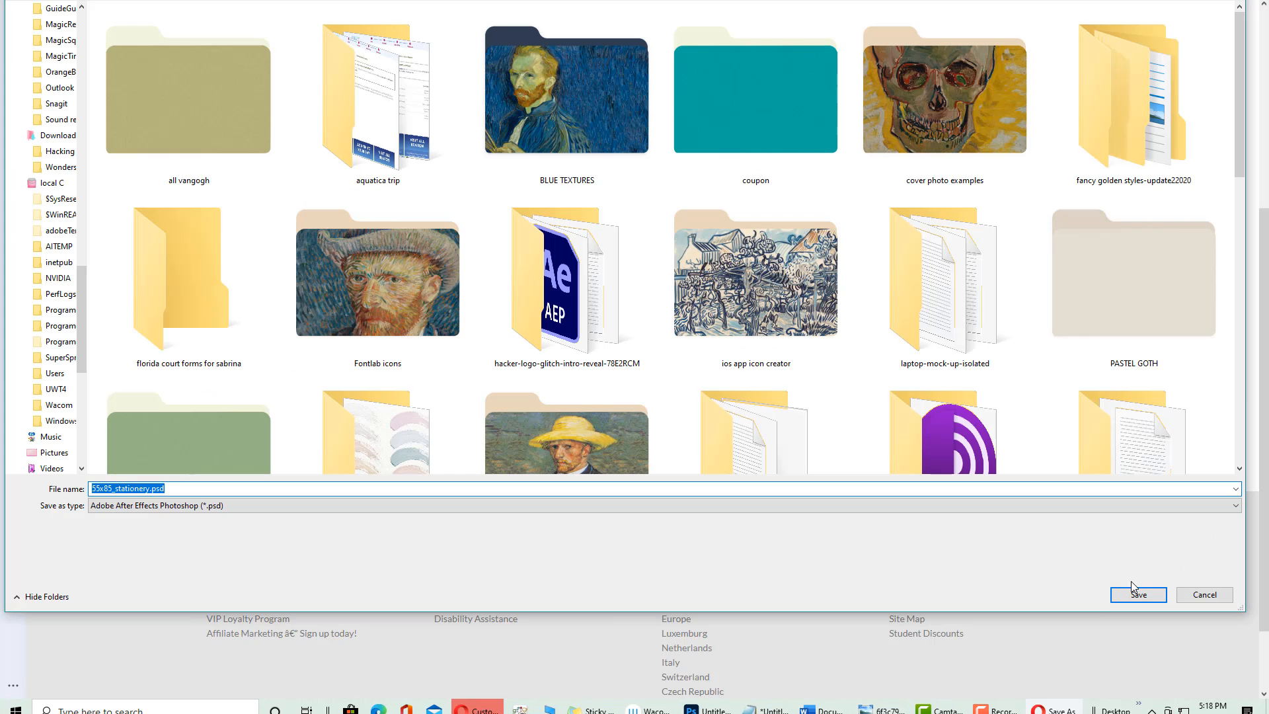
left_click(1134, 592)
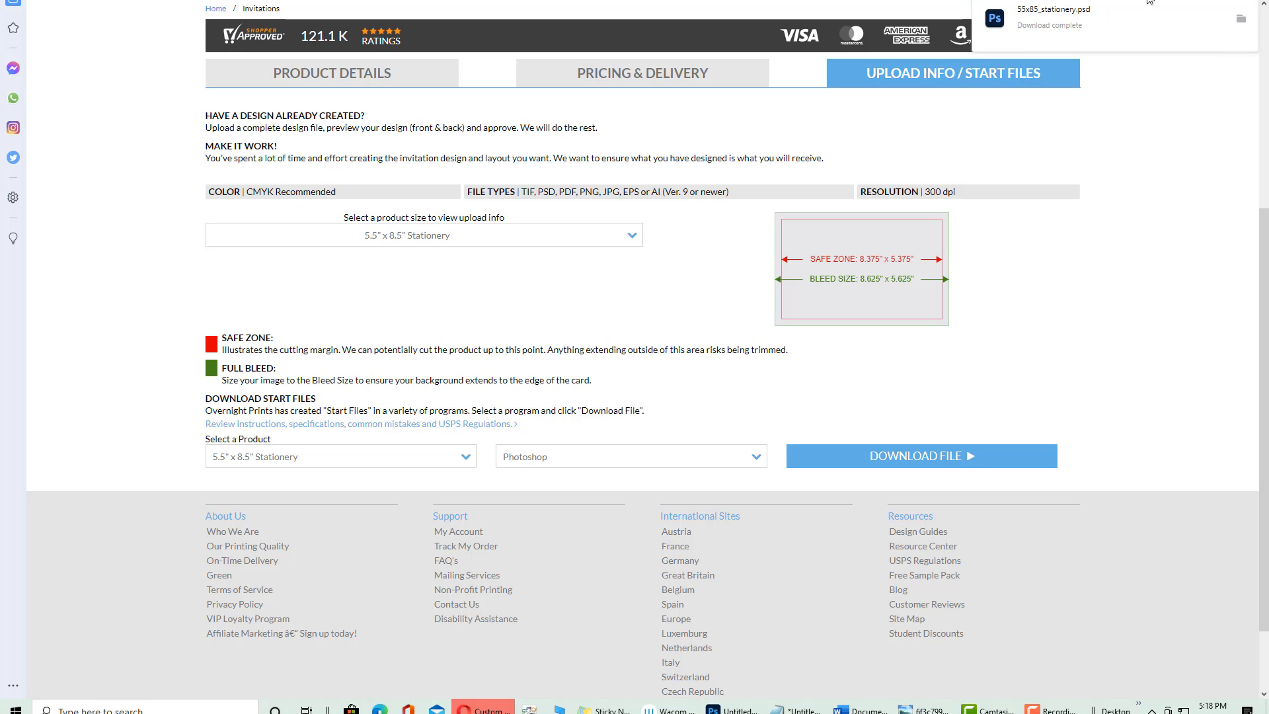
left_click(1036, 26)
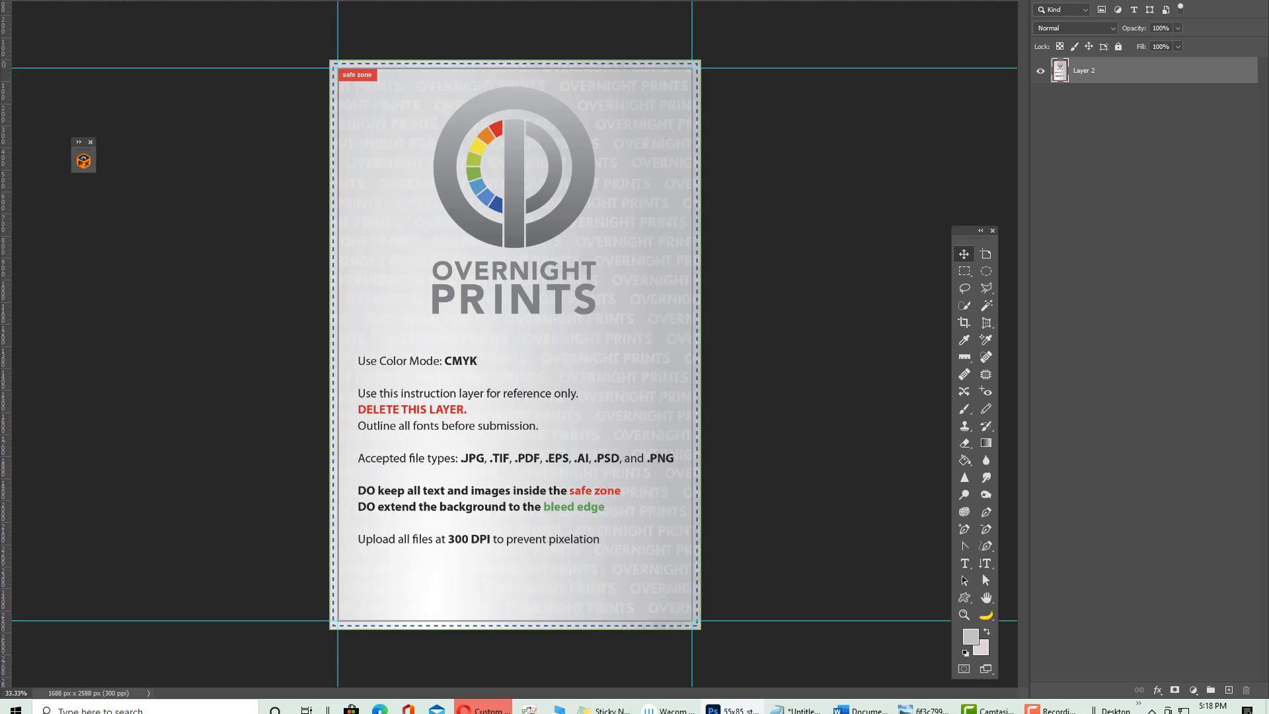
Zoom into the start file's print instruction text, then zoom back out to the whole template
left_click(104, 1)
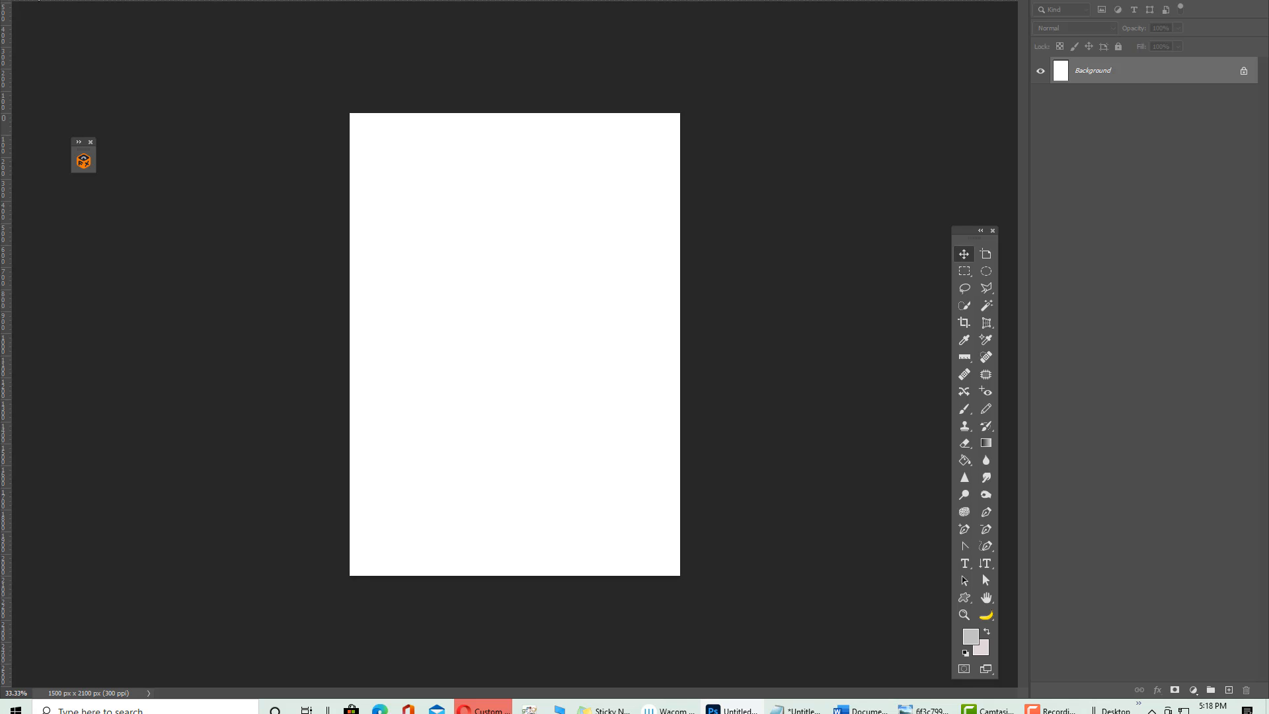
left_click(218, 2)
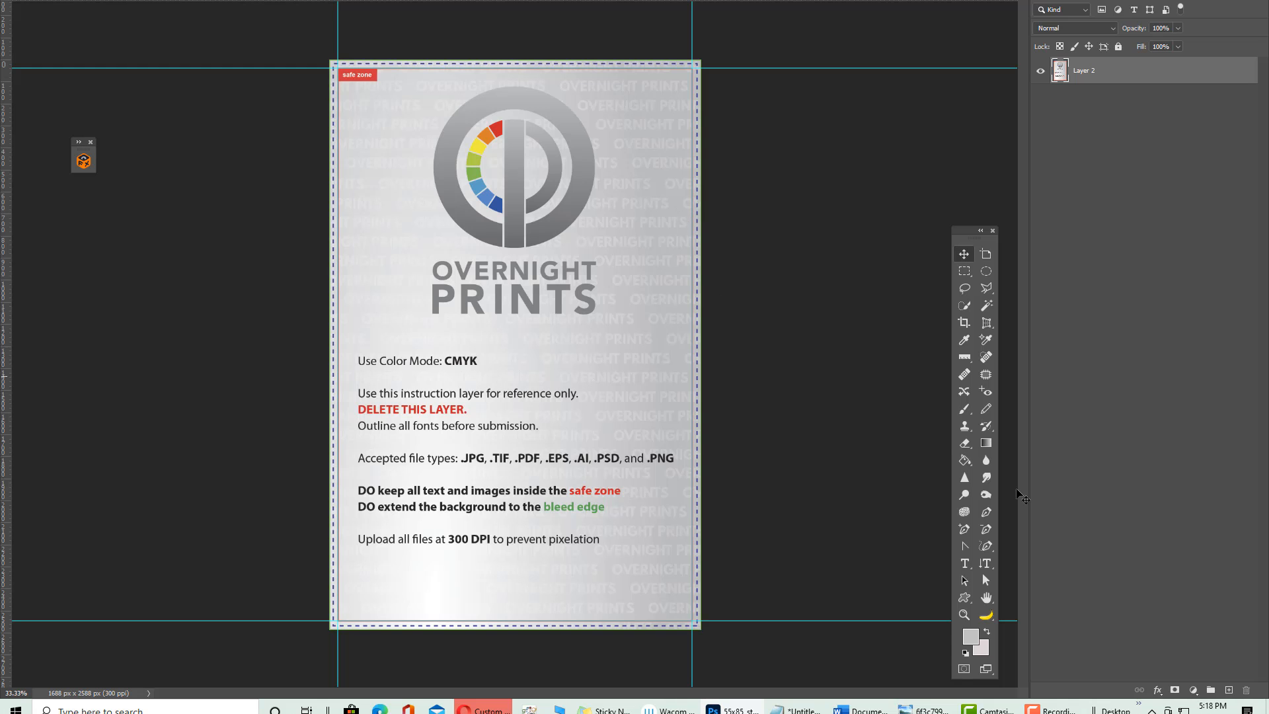
left_click(964, 616)
left_click(734, 398)
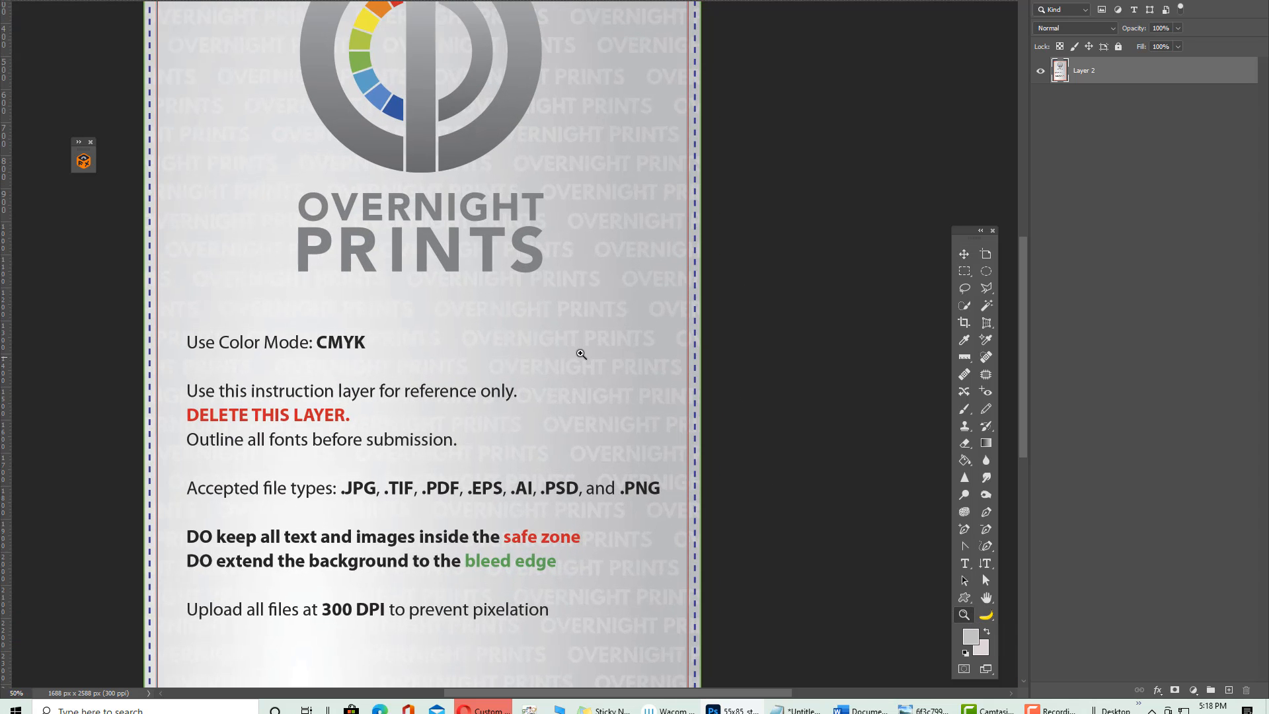
left_click(582, 356)
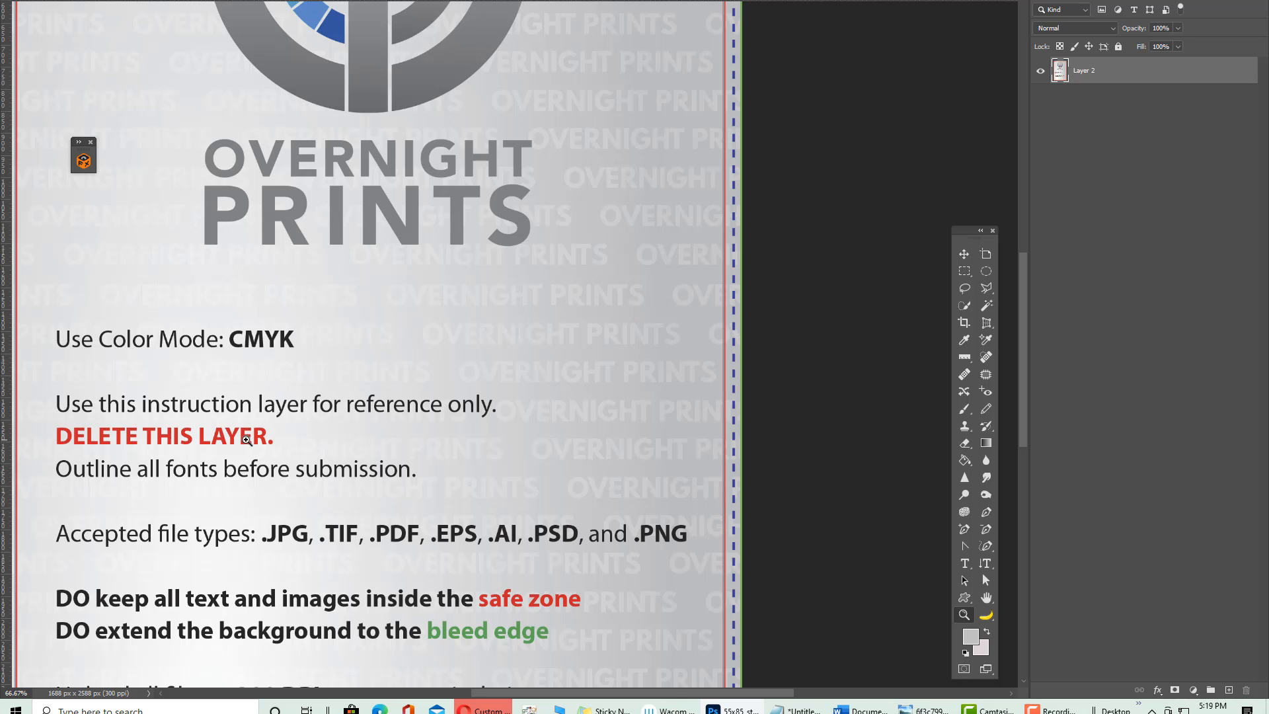
key("ctrl+minus")
key("ctrl+minus")
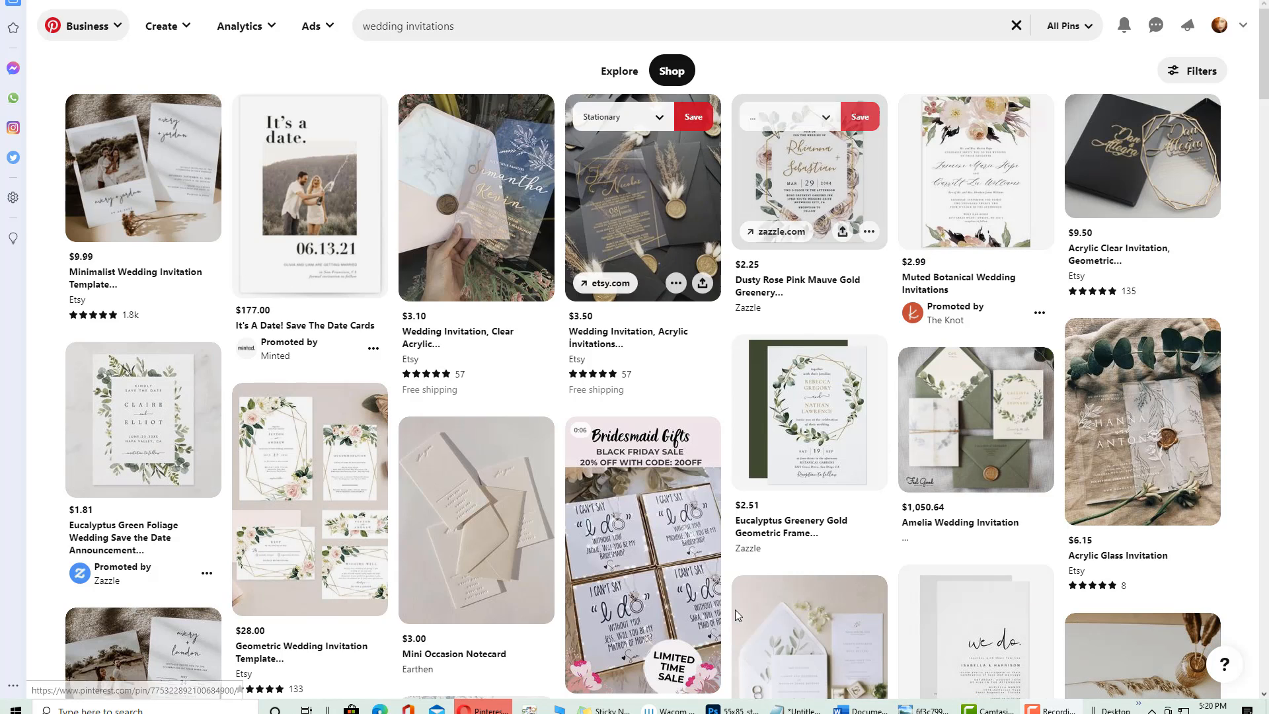
Open the Marble WEDDING INVITATIONS pin and follow it to its Etsy listing
scroll(512, 228, "down", 15)
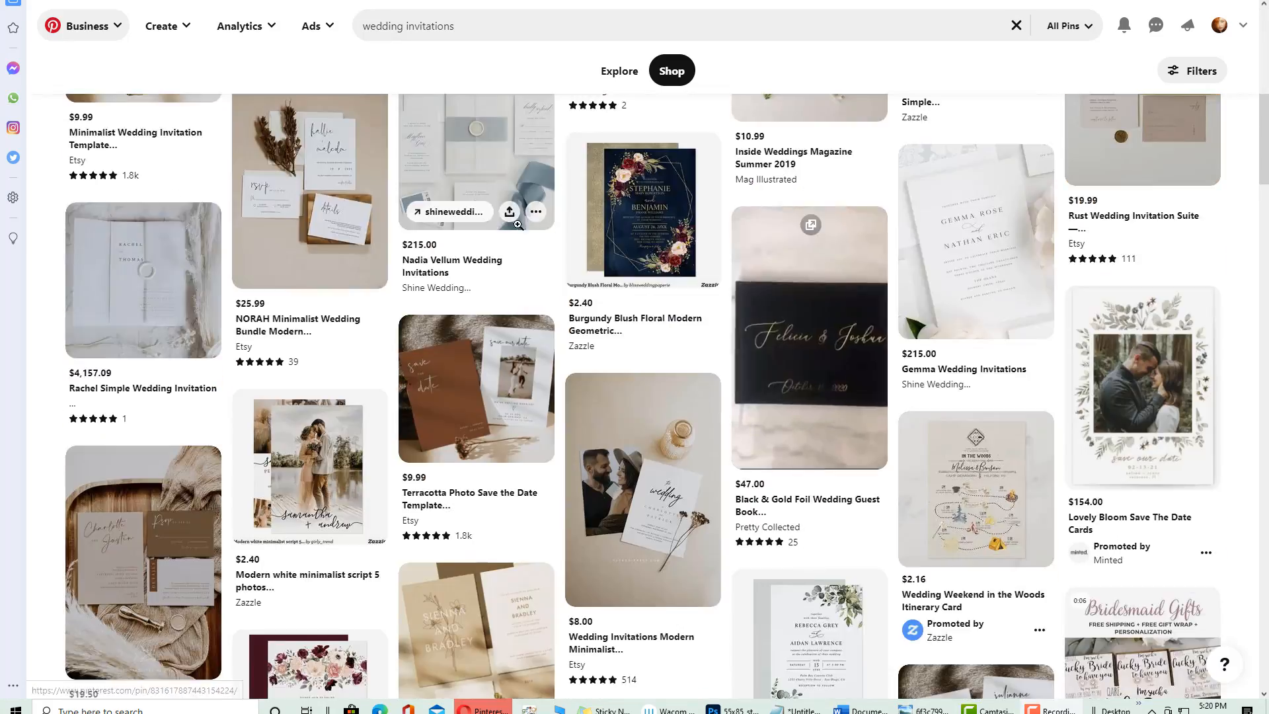
scroll(512, 228, "down", 10)
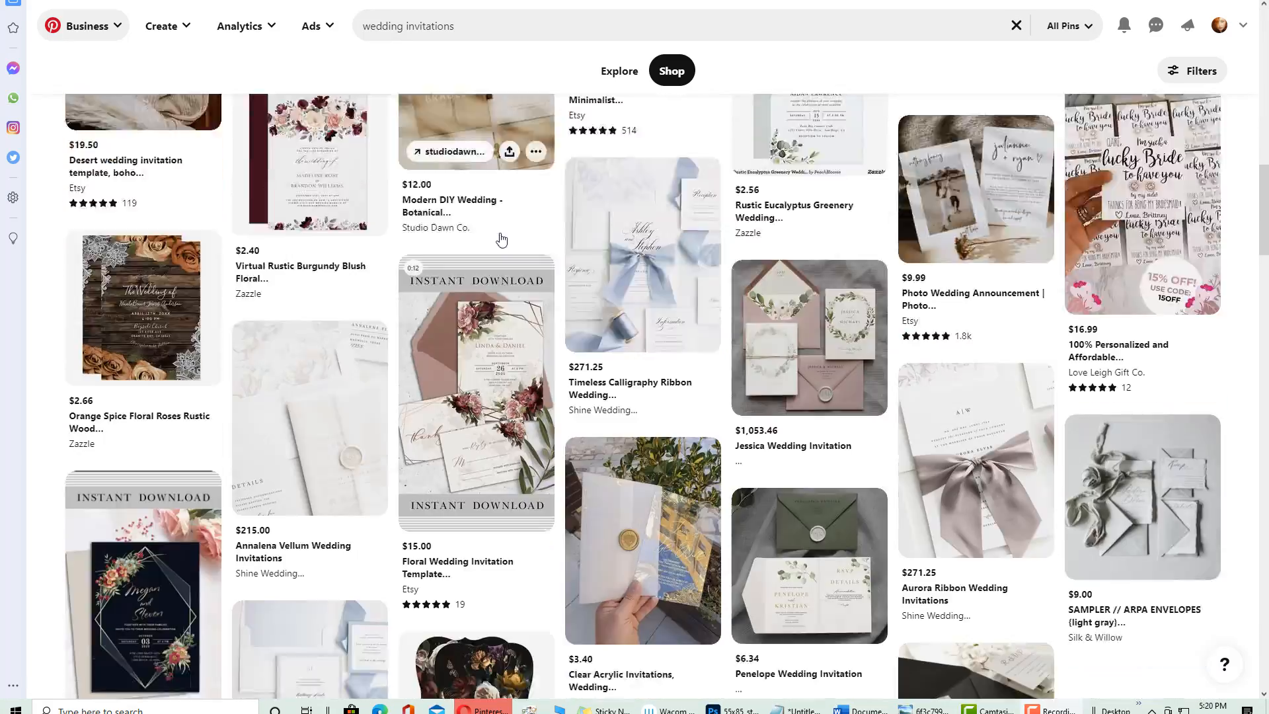
scroll(494, 236, "down", 2)
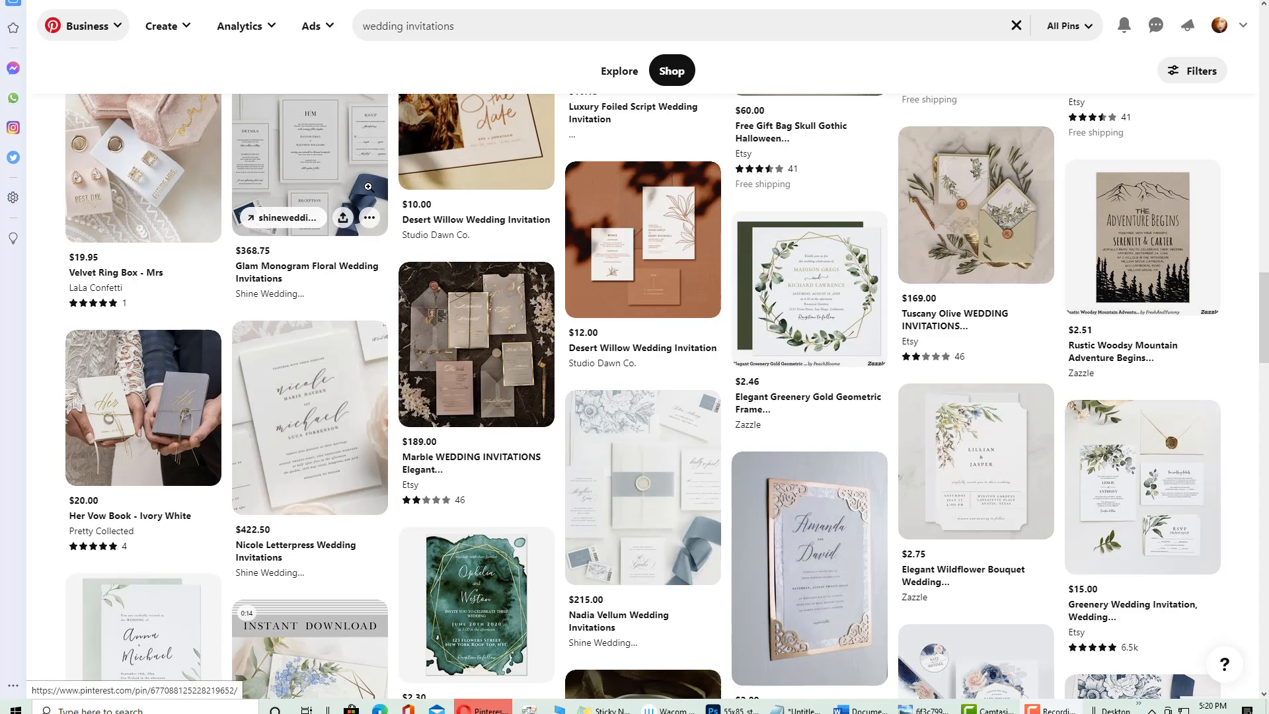
left_click(439, 357)
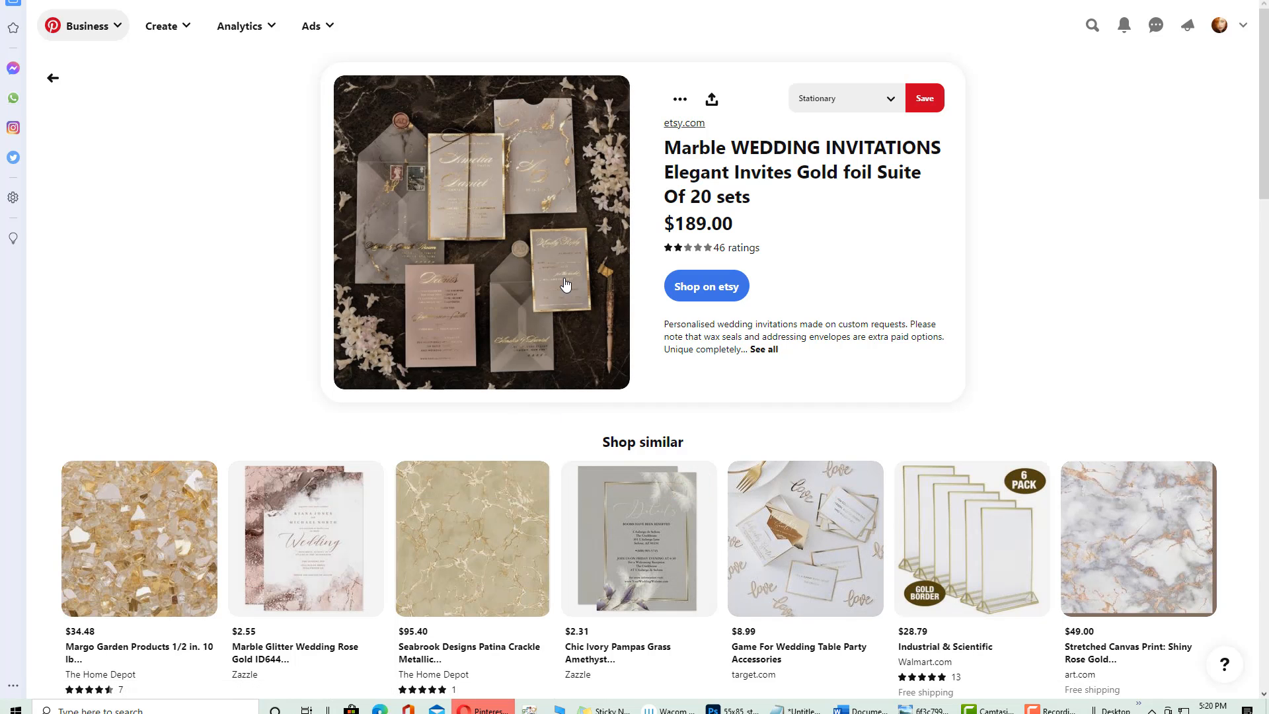
left_click(507, 214)
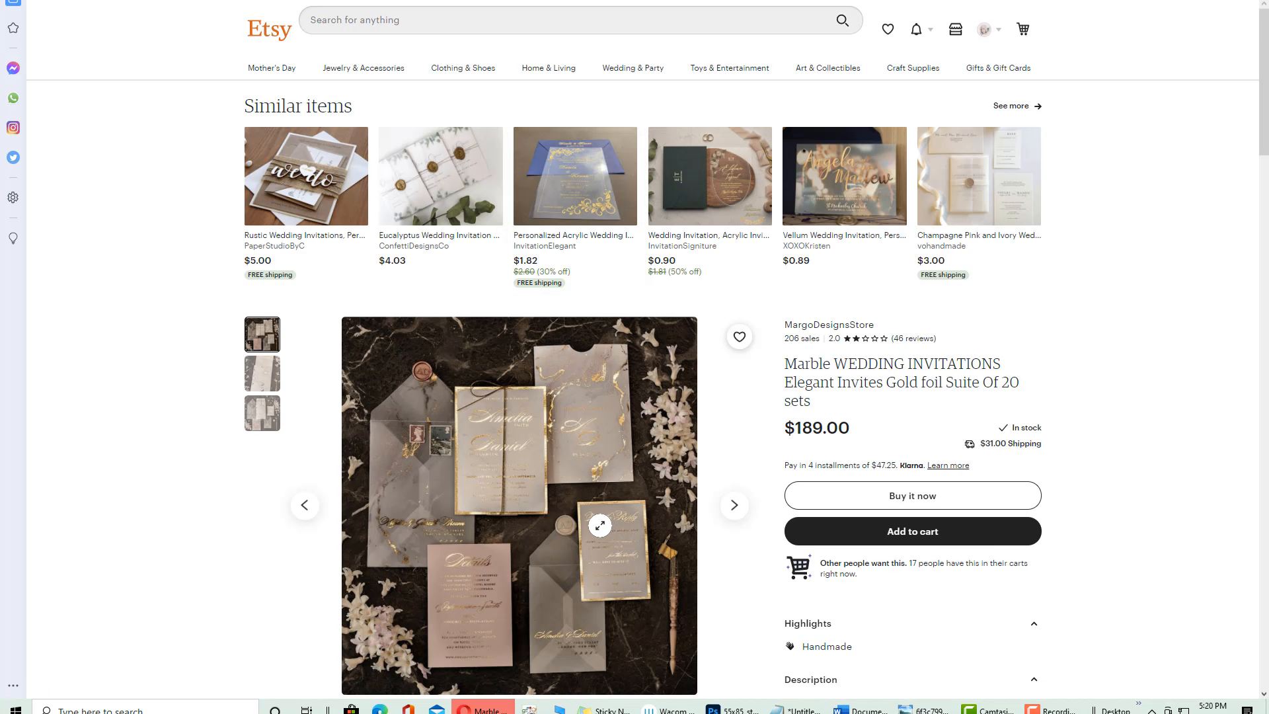
Scroll down the Marble WEDDING INVITATIONS gold foil Etsy listing to study it
scroll(425, 430, "down", 3)
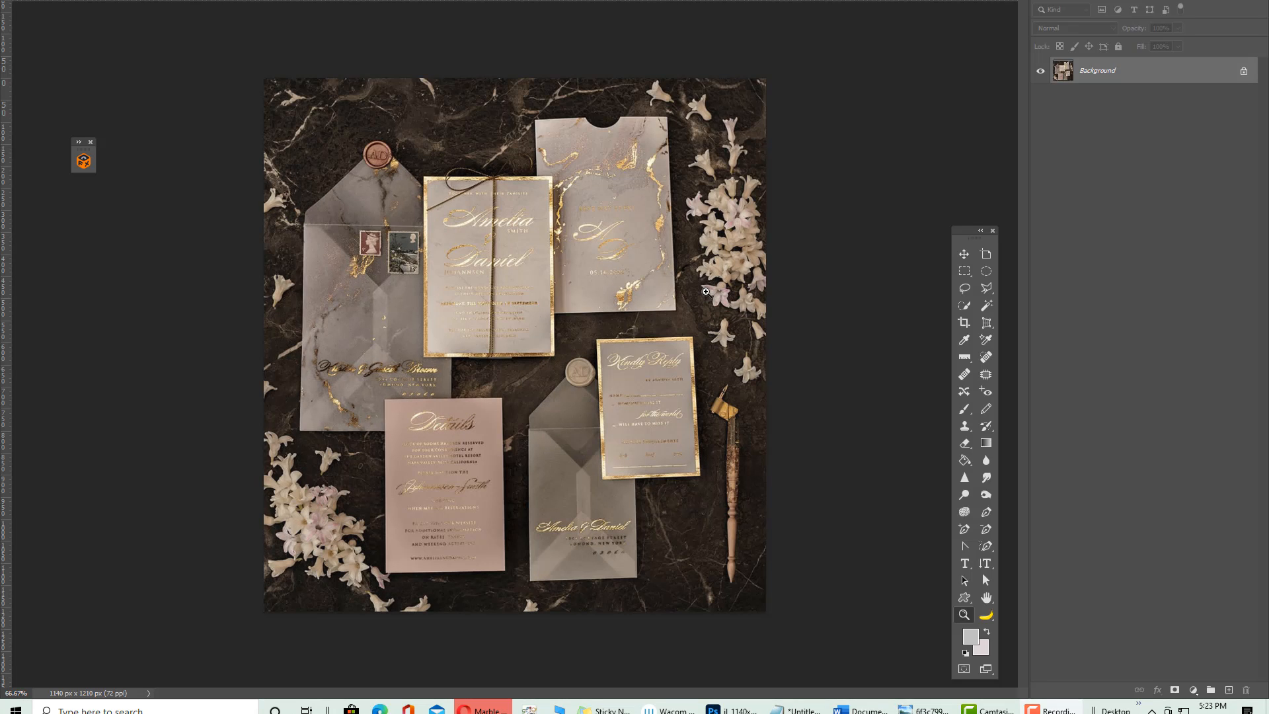
Unlock the invitation photo's background layer and zoom it to 100%
left_click(1243, 72)
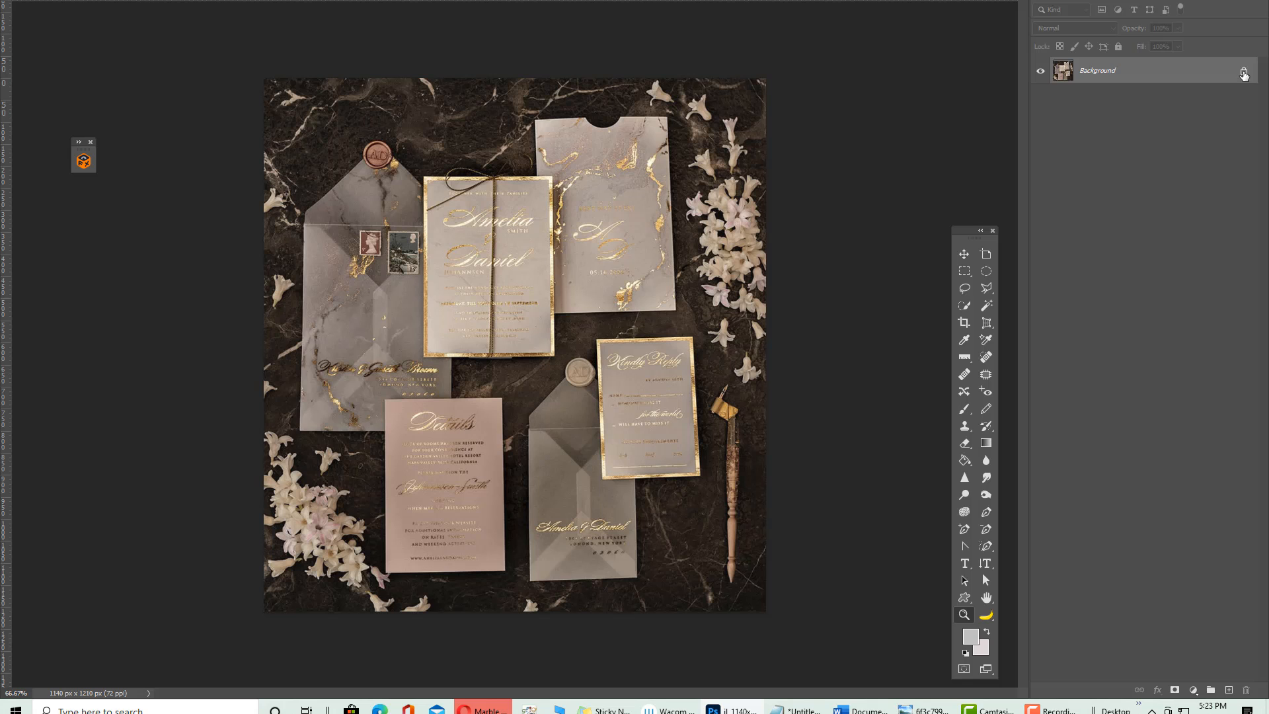
left_click(1243, 71)
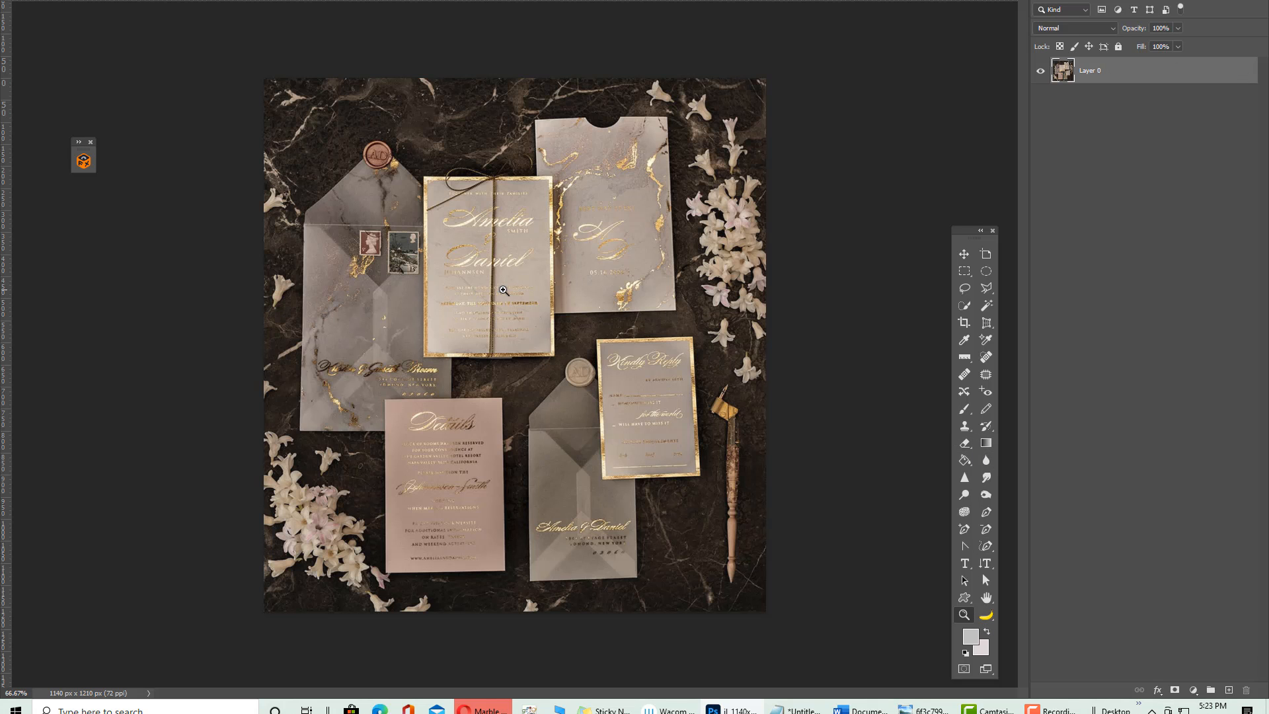
left_click(502, 292)
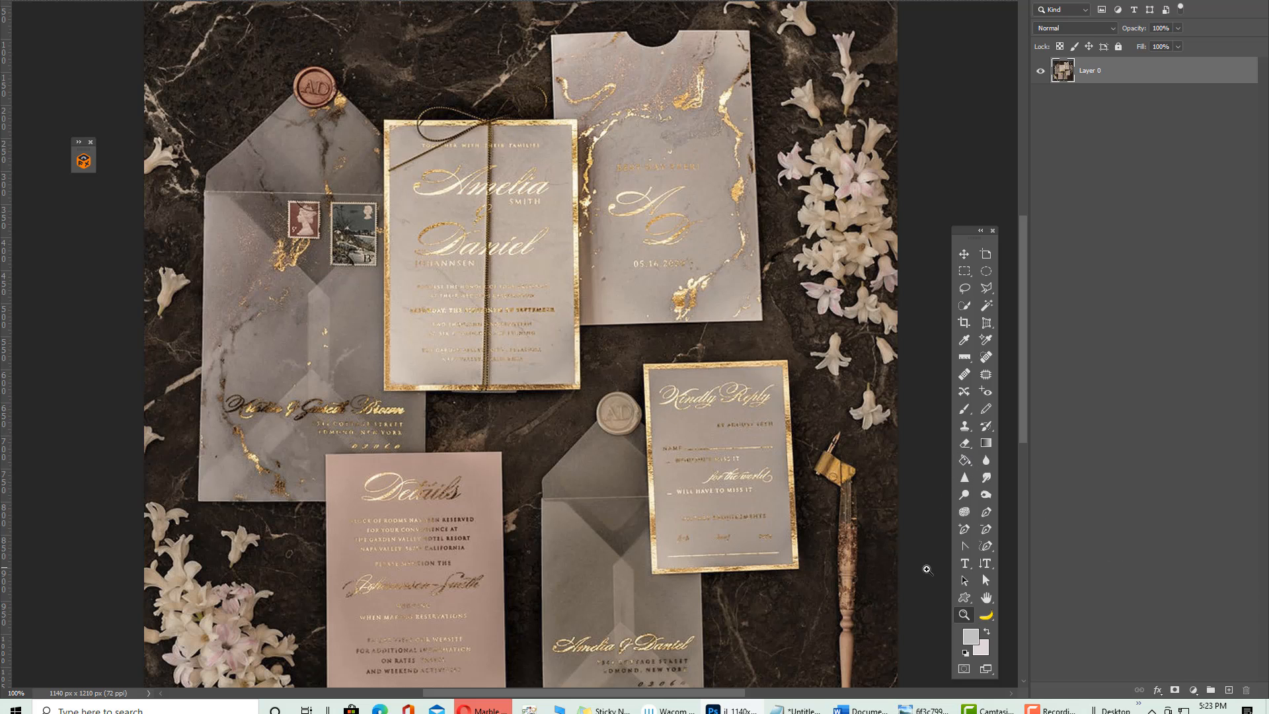
Sample a beige from the card and save it as swatch 'wedding invitation color scheme'
left_click(964, 339)
left_click(515, 212)
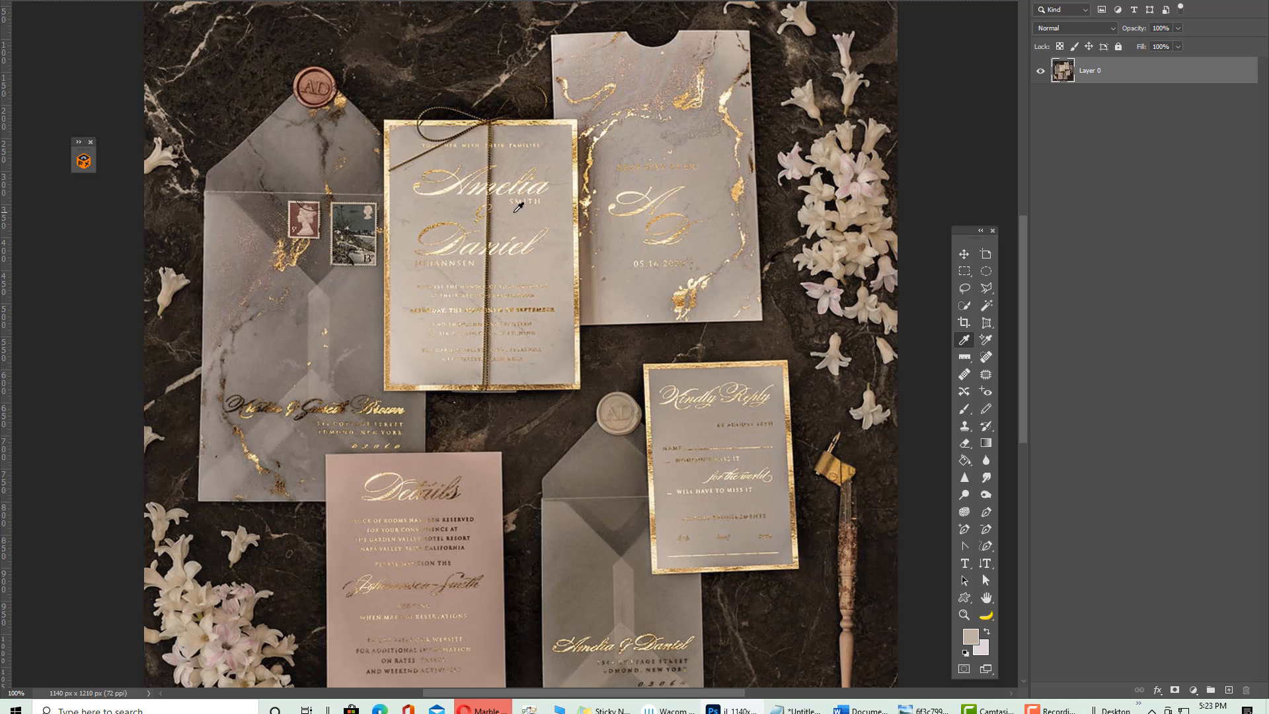
left_click(970, 636)
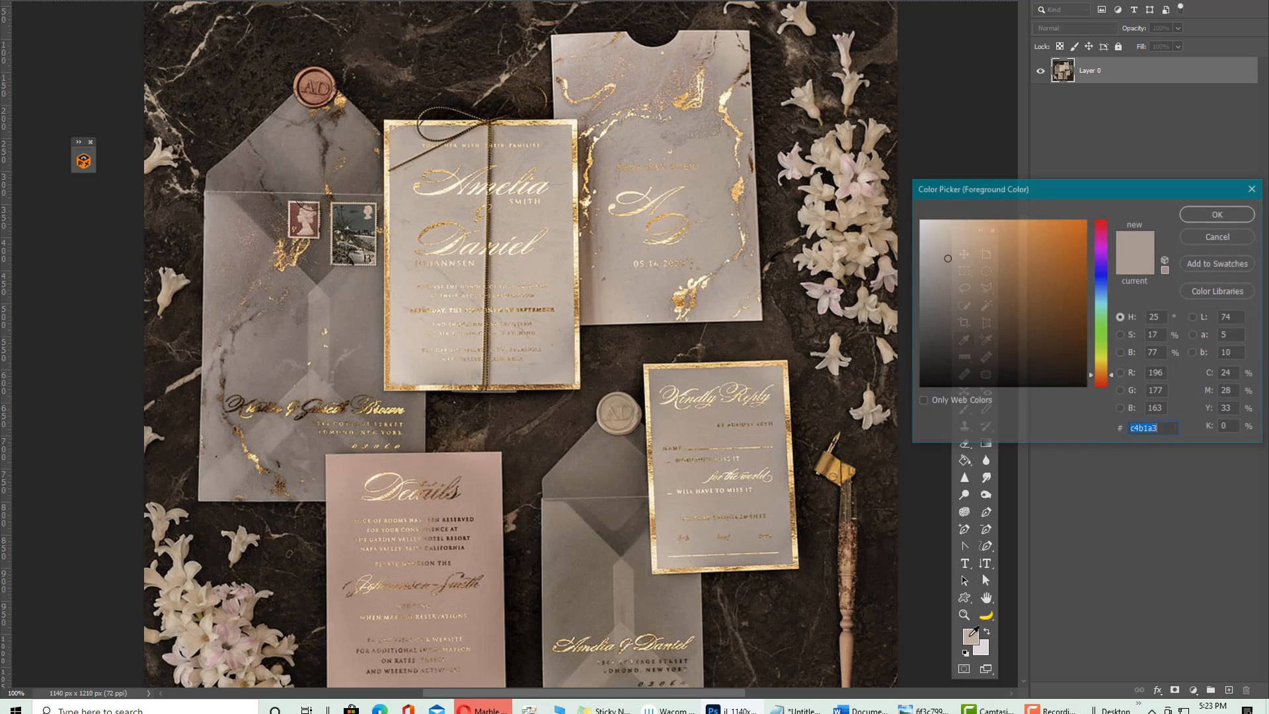
left_click(1215, 263)
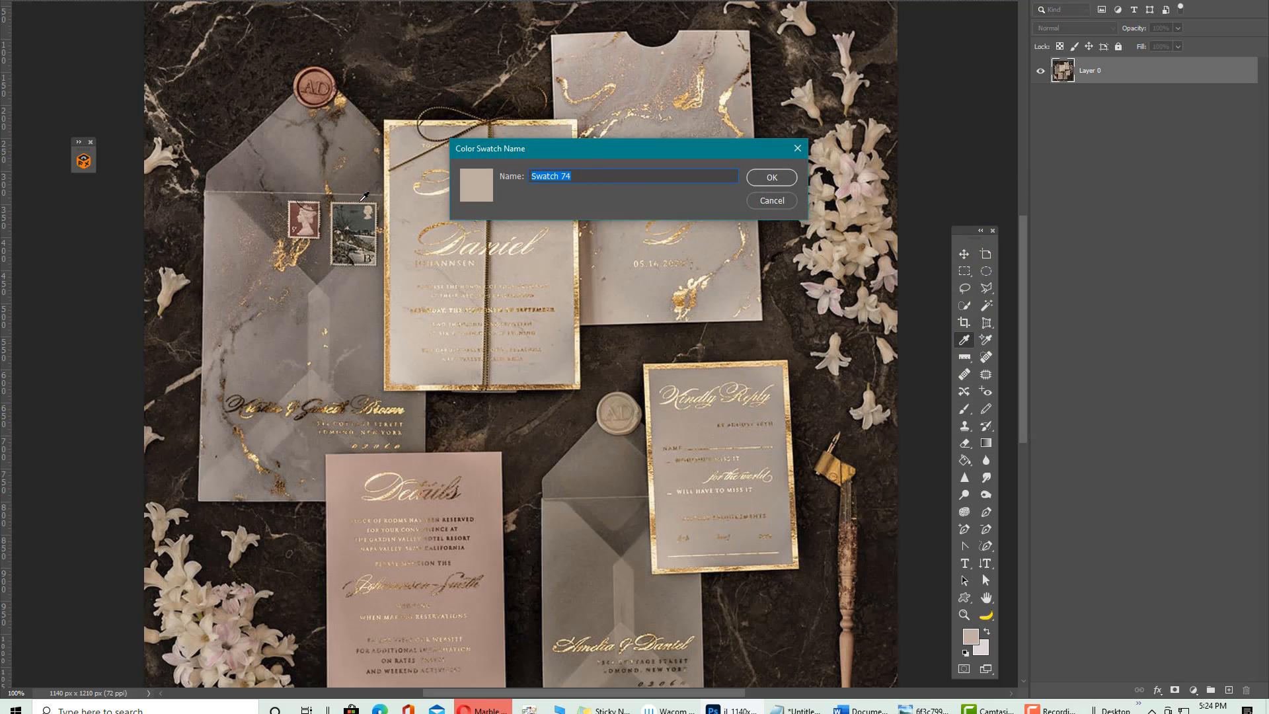
type("wedding invitation color scheme")
left_click(772, 177)
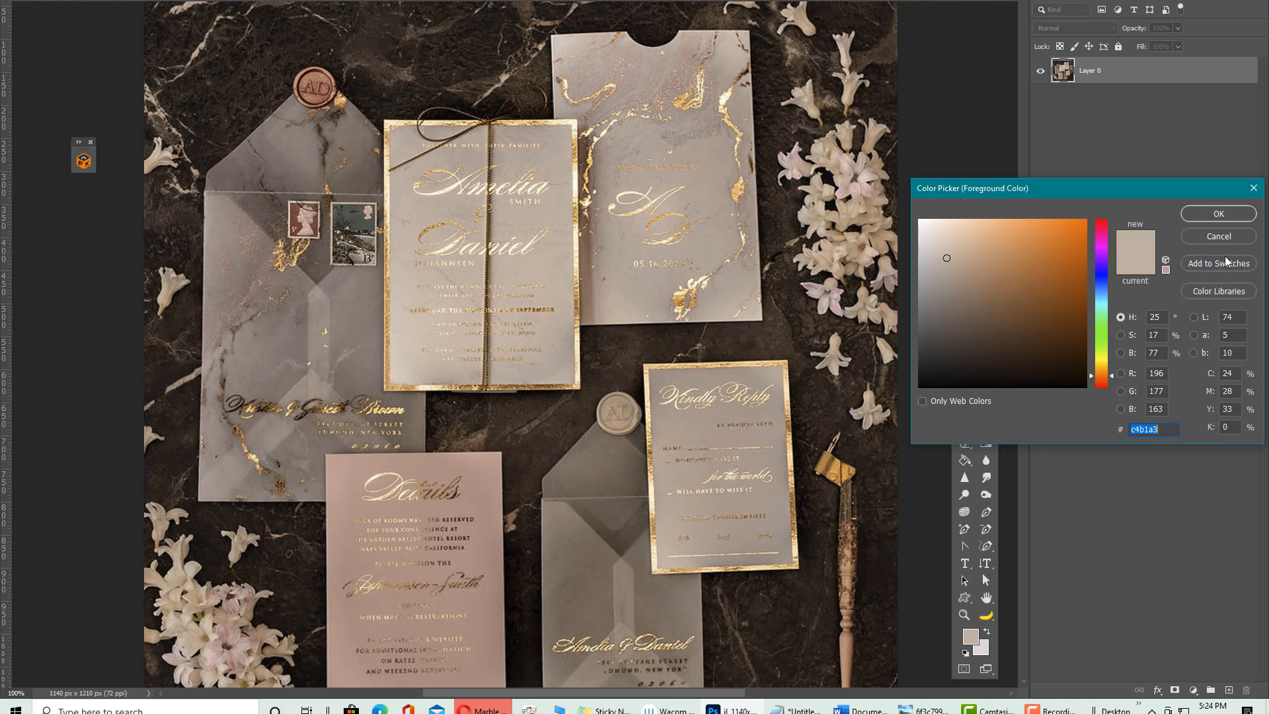
left_click(1216, 233)
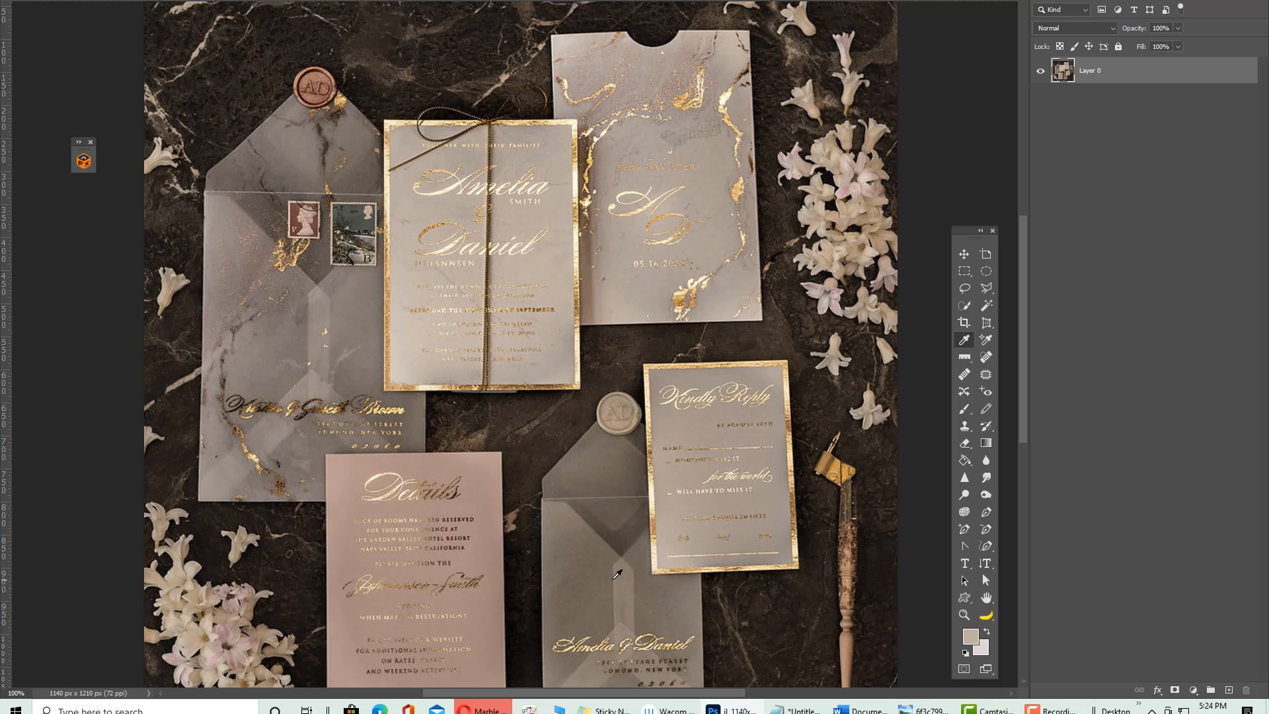
Sample a brown and start a swatch 'wedding invitation swatch 2', then cancel it
left_click(583, 555)
left_click(968, 639)
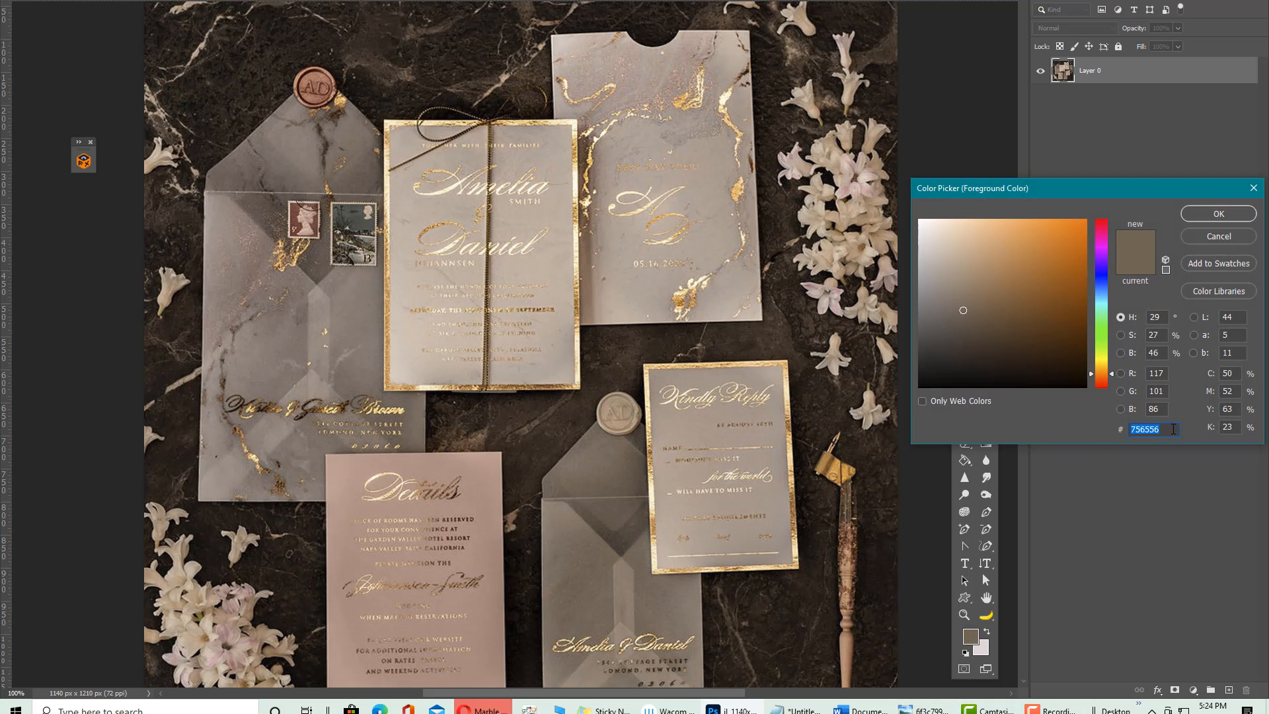
left_click(1218, 263)
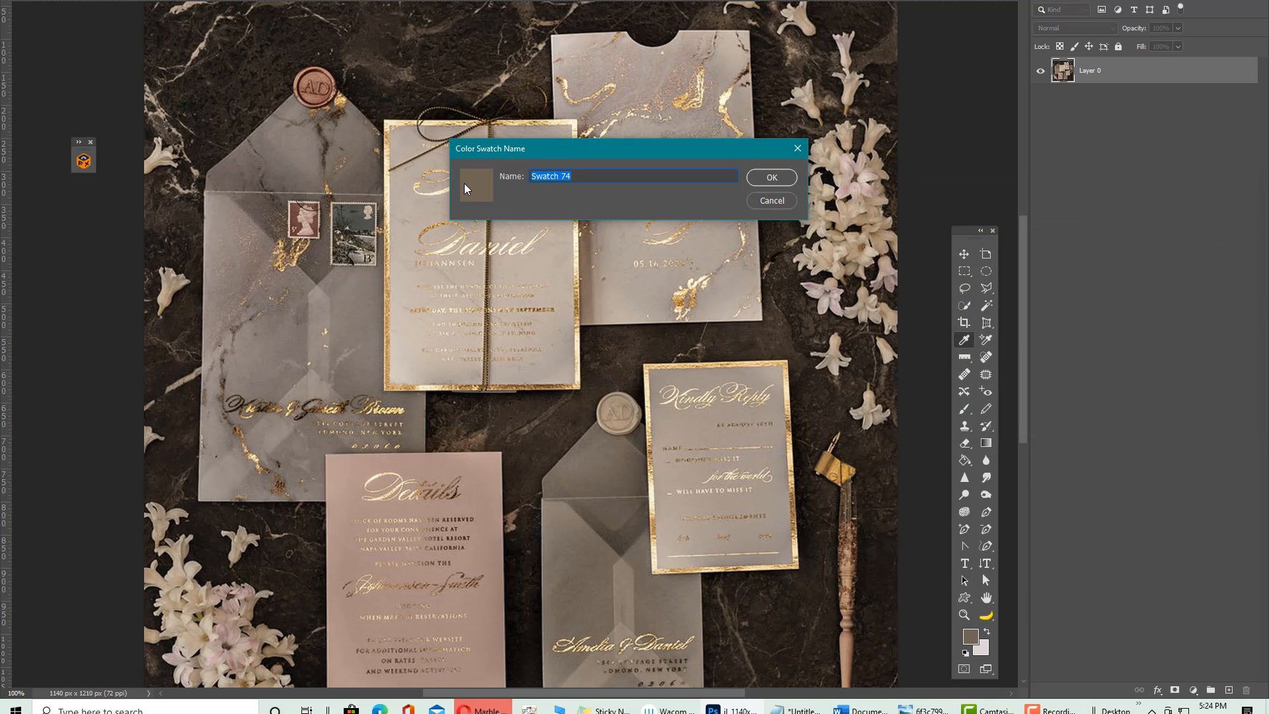
type("wedding invitation swatch 2")
left_click(797, 148)
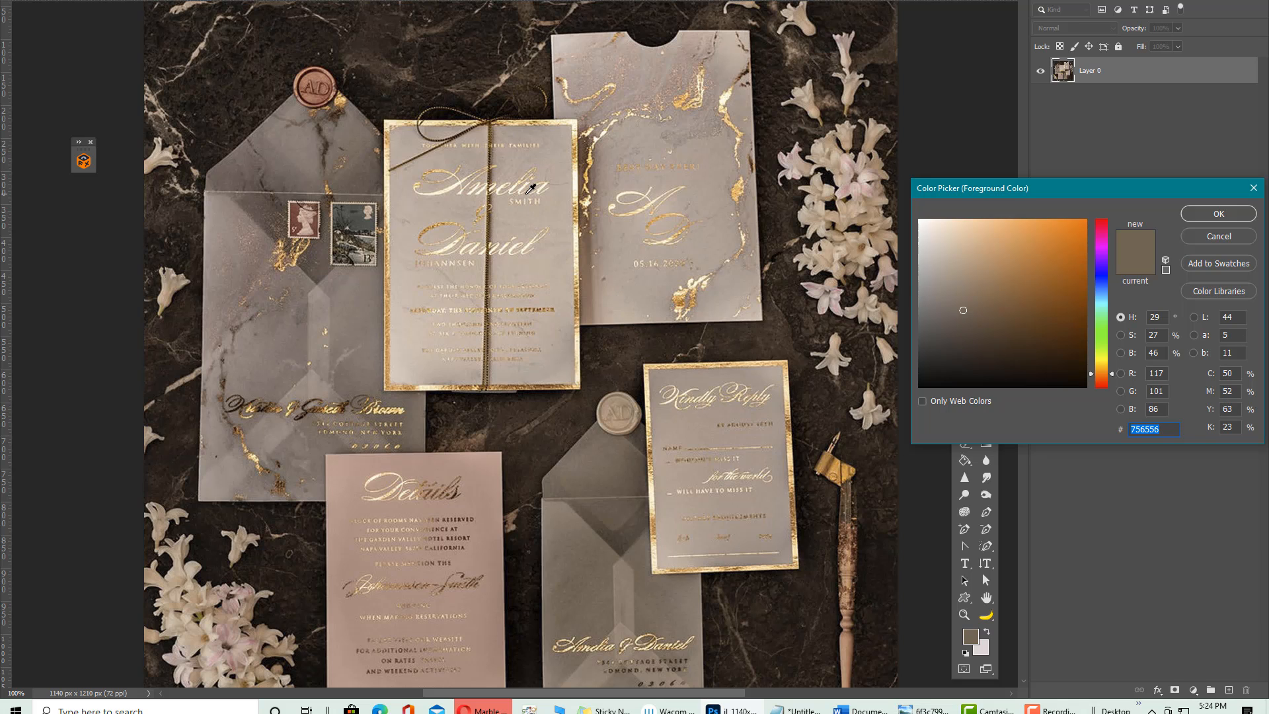
Set the foreground colour to a lightened beige sampled from the photo
left_click(555, 192)
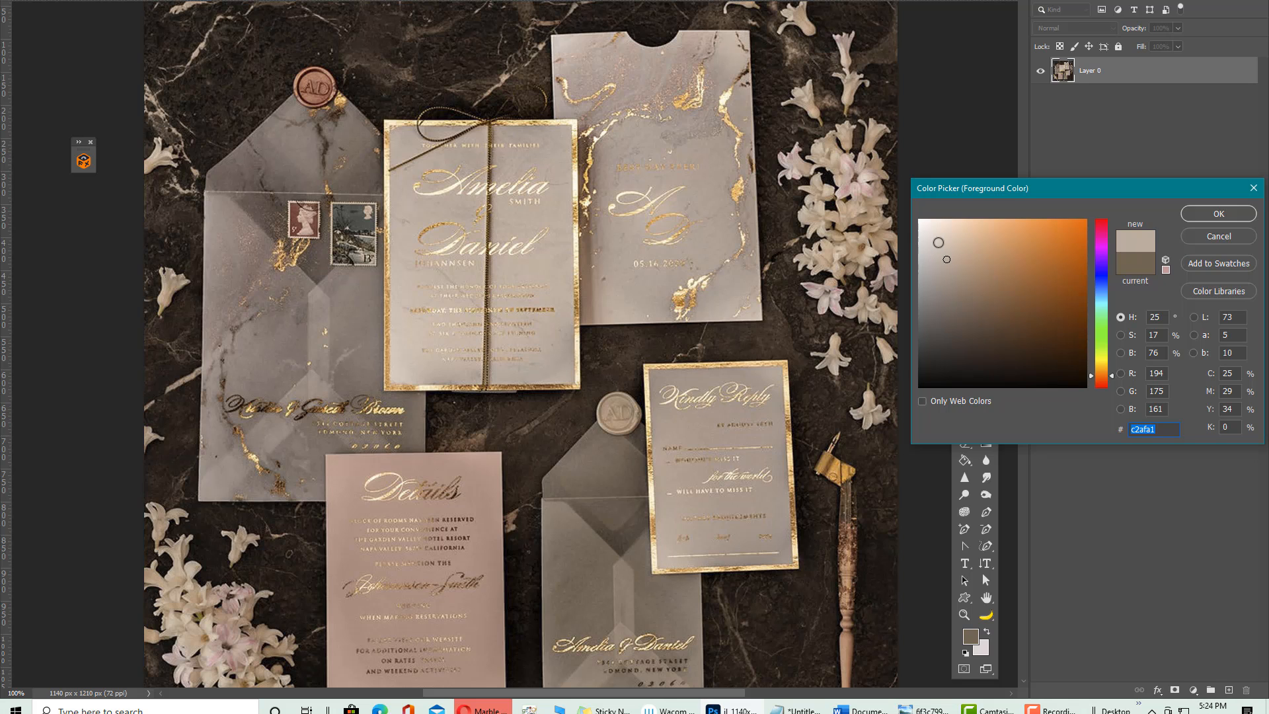
left_click(938, 242)
left_click(1233, 216)
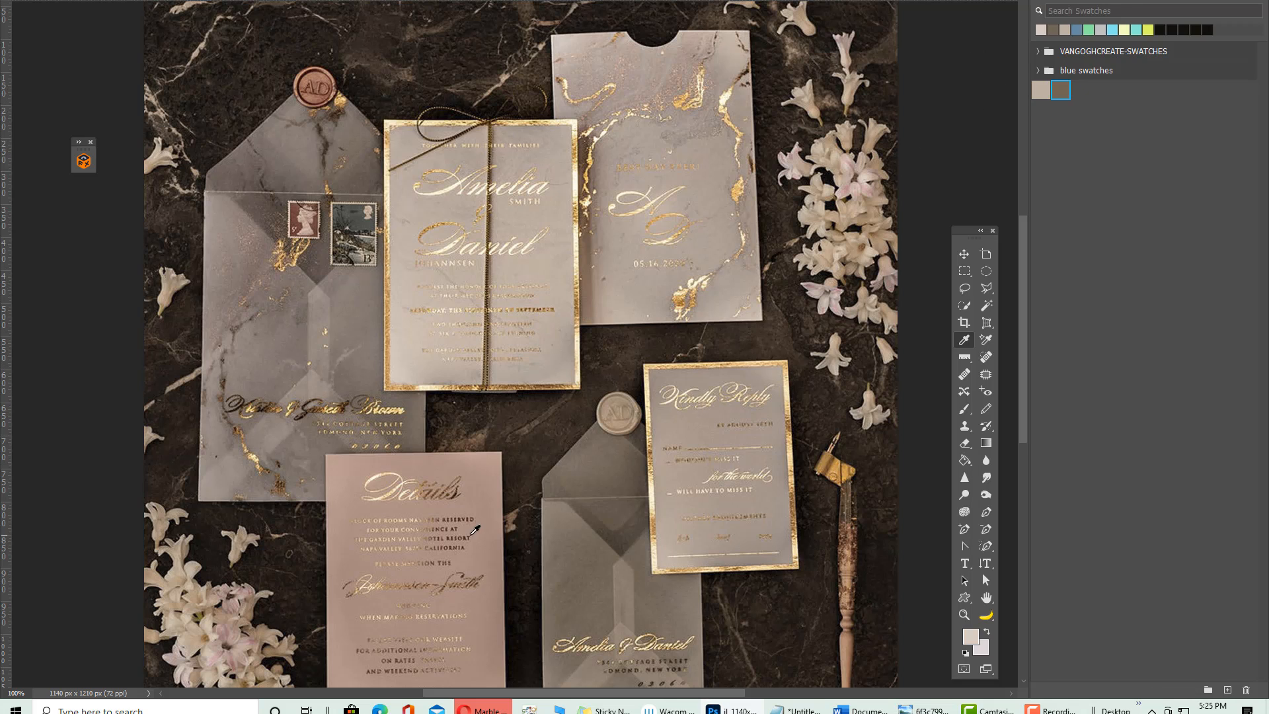
Save the dusty mauve from the Details card as swatch 'weddingswatc'
left_click(477, 488)
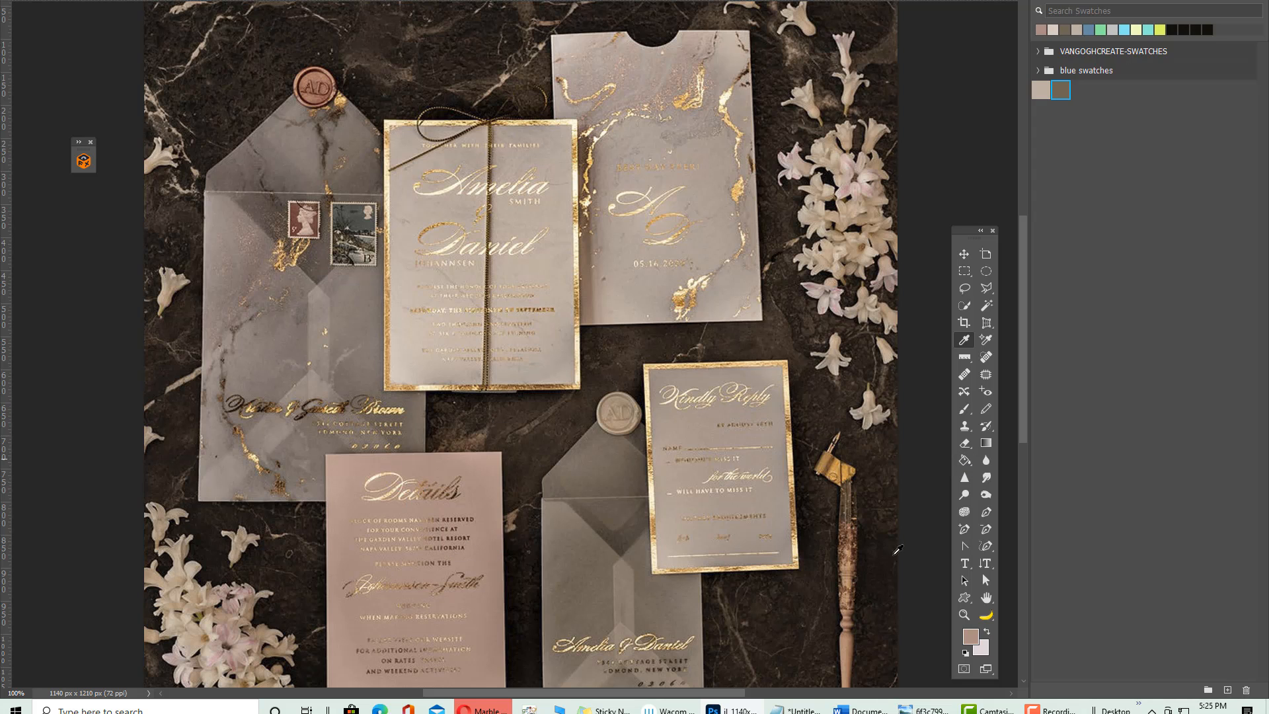
left_click(969, 636)
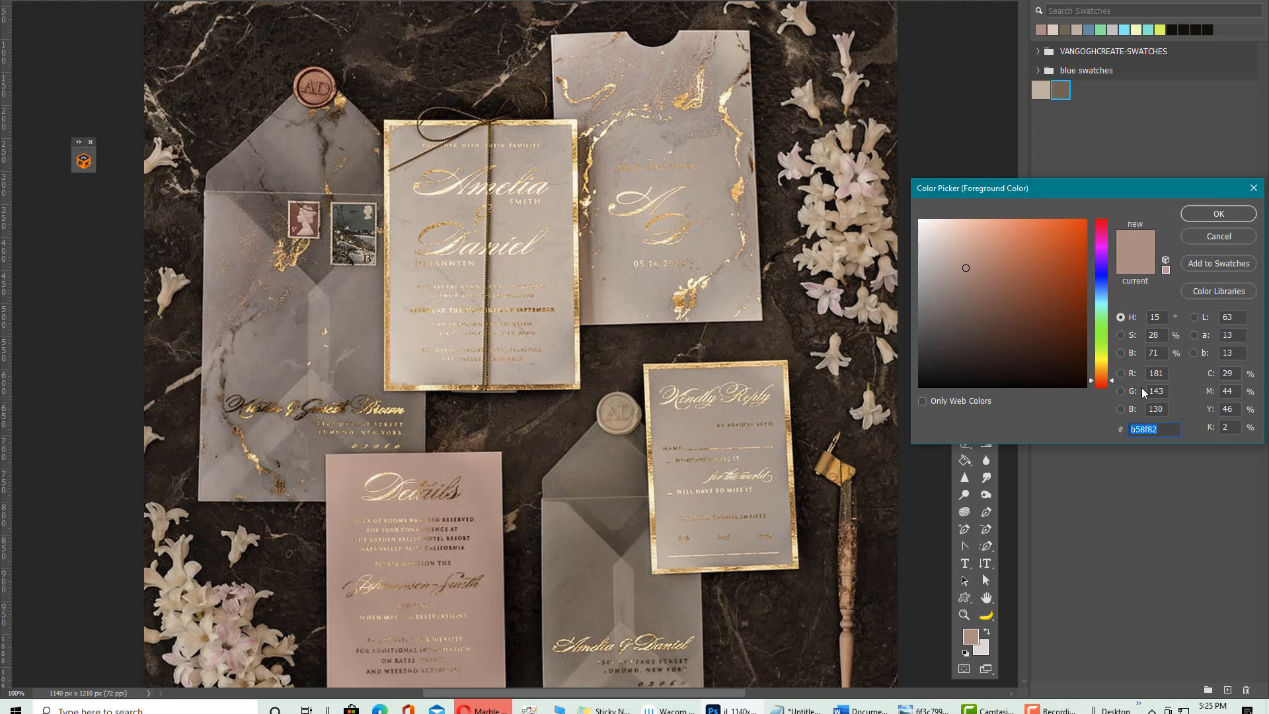
left_click(1229, 267)
type("wed")
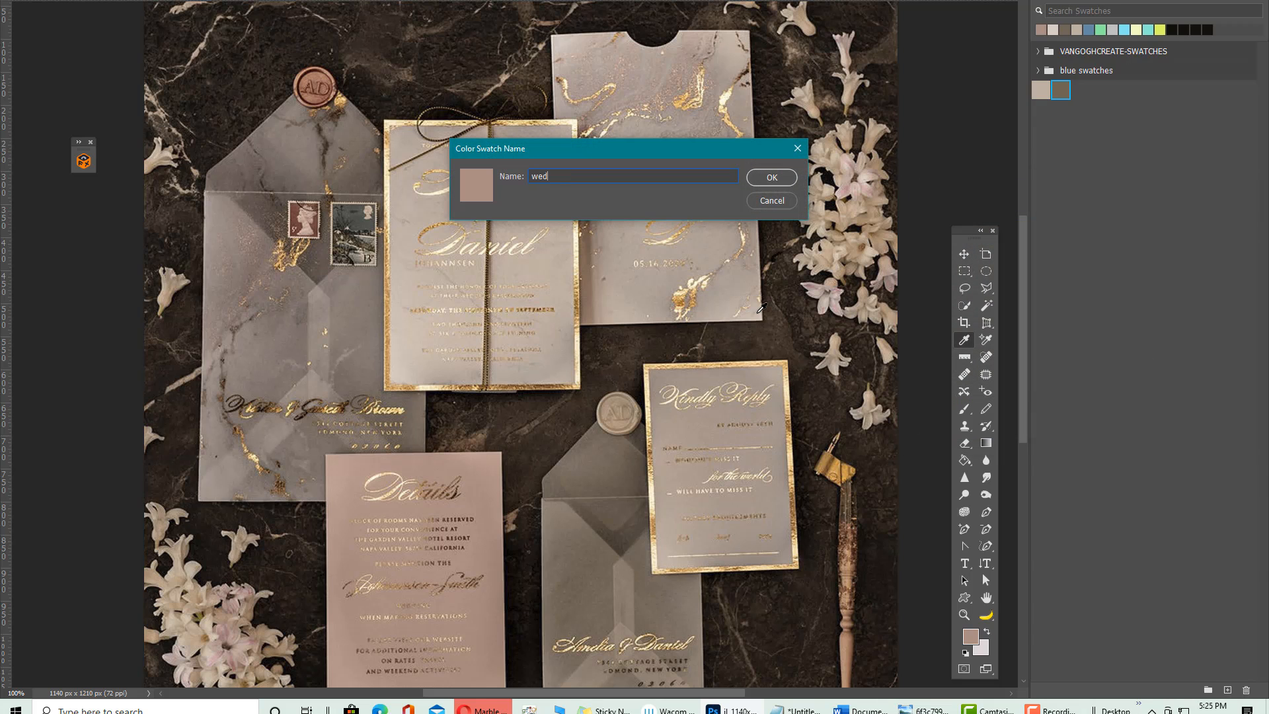
type("dingswatch")
left_click(771, 176)
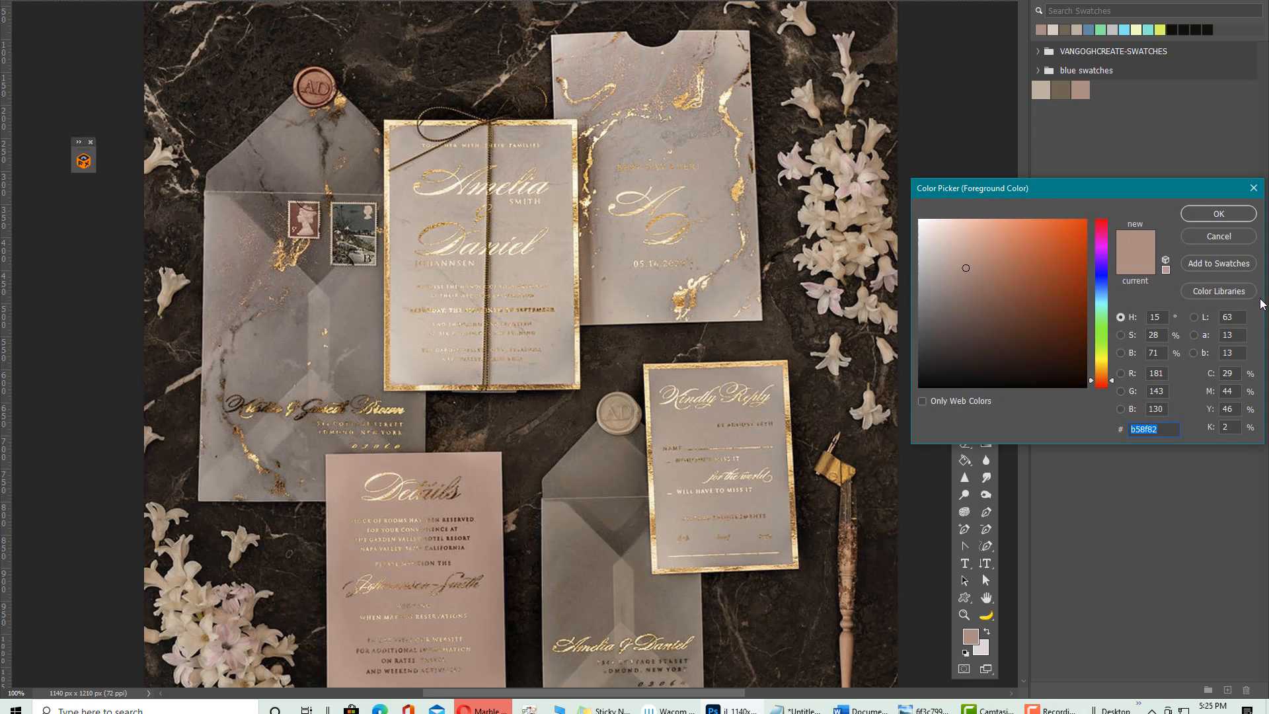
Sample and lighten a beige, then save it as swatch 'weddingswatcv'
left_click(827, 252)
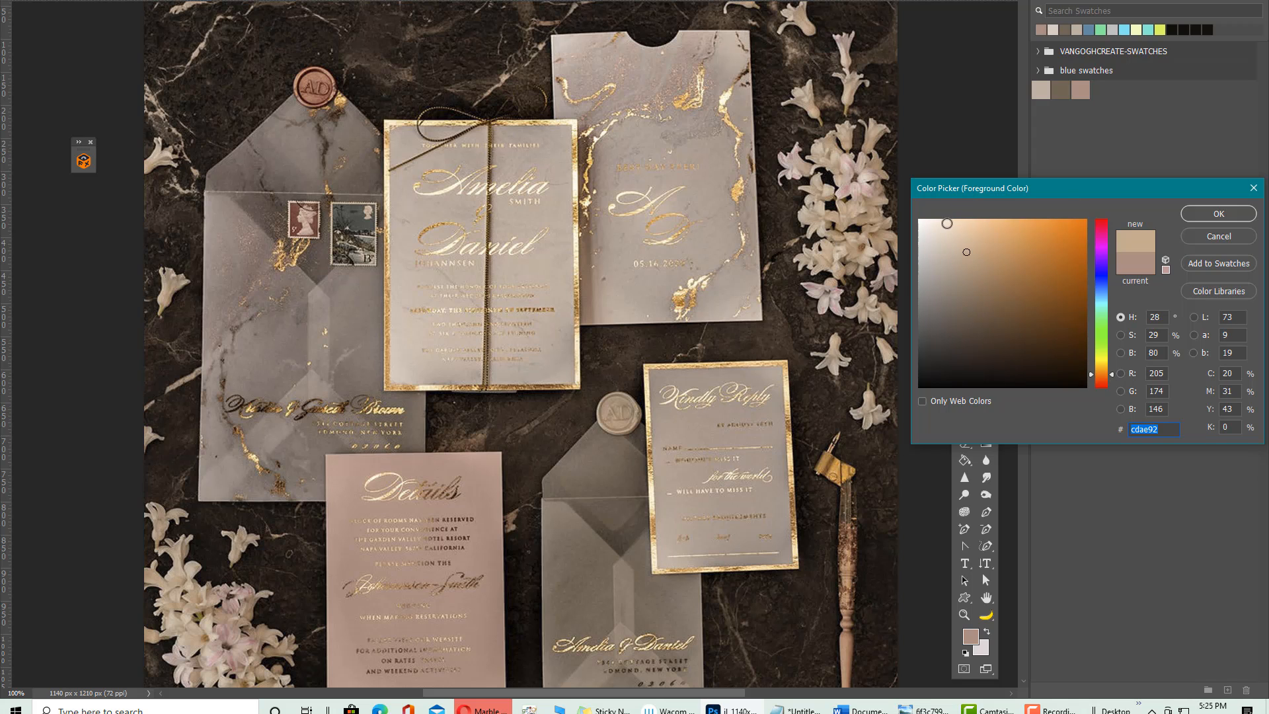
left_click_drag(952, 230, 951, 239)
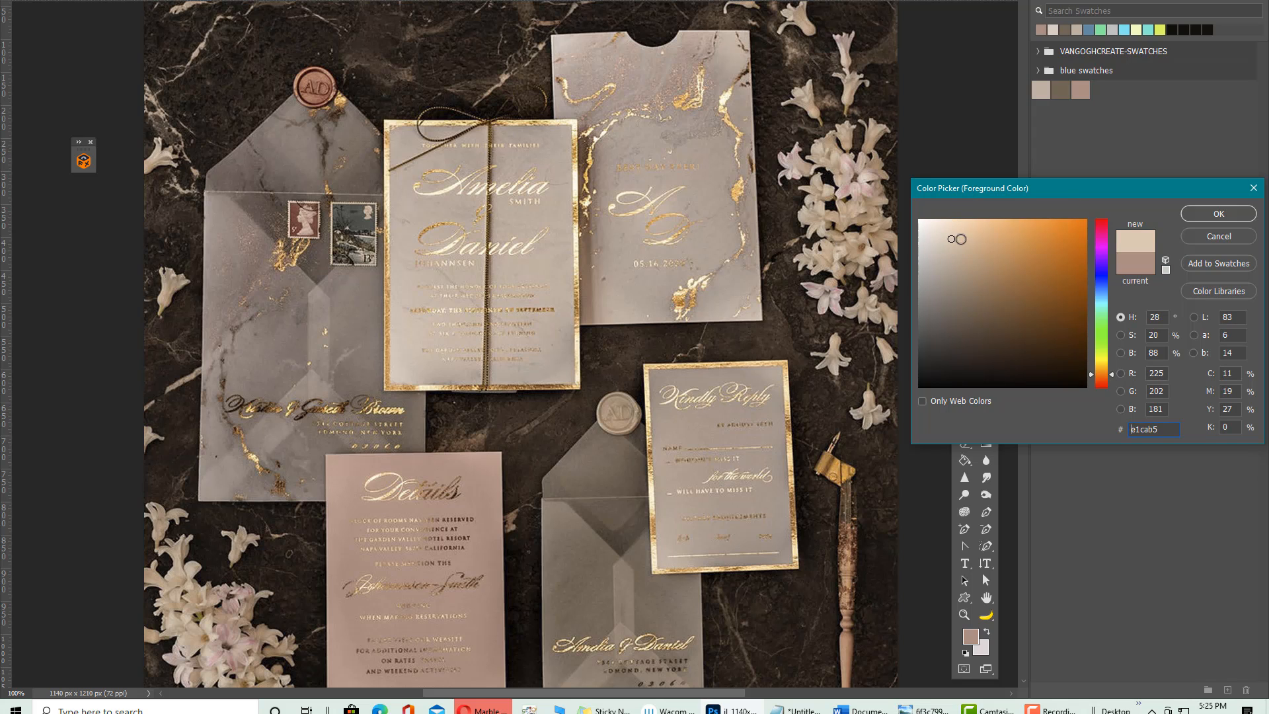
left_click(950, 229)
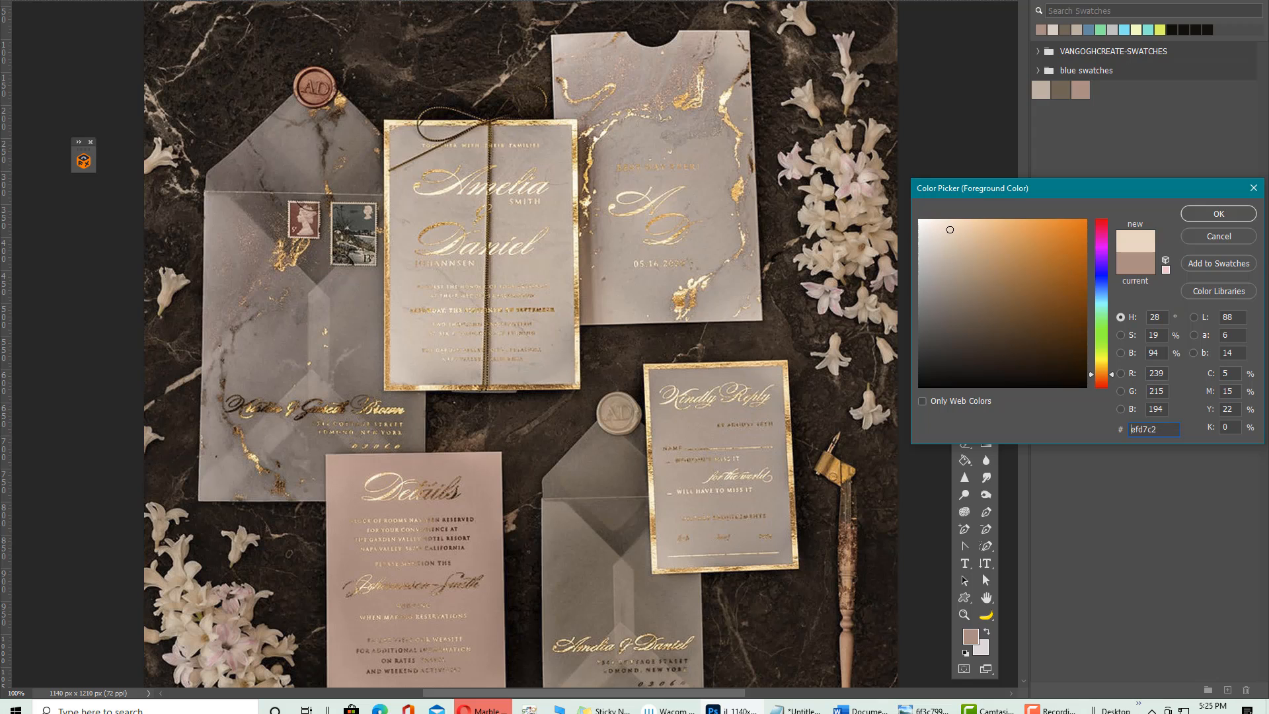
left_click(1219, 213)
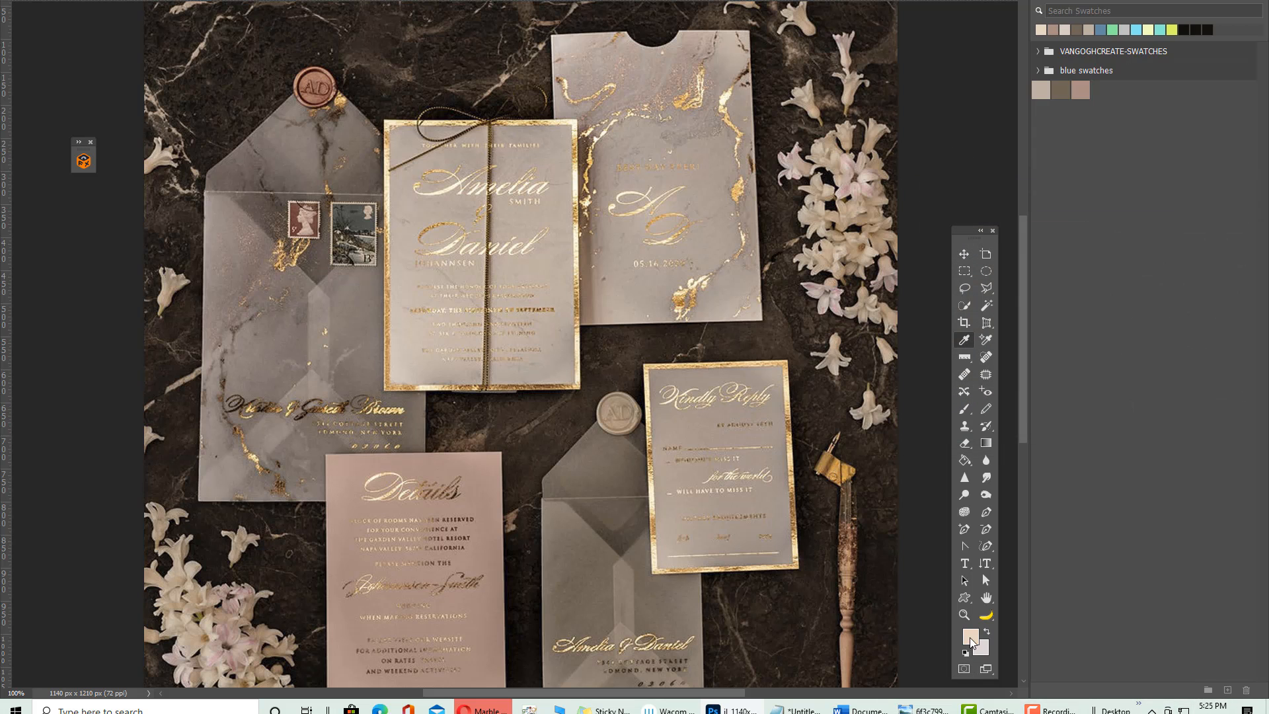
left_click(970, 637)
left_click(1239, 267)
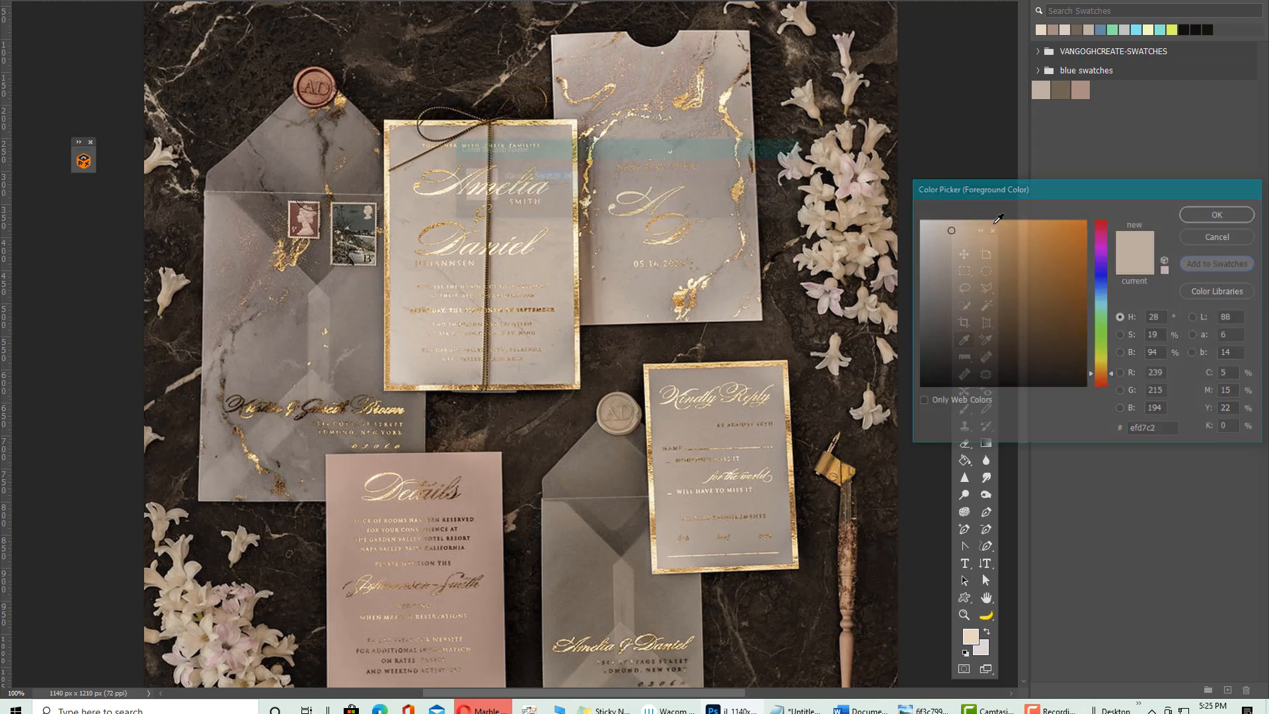
type("we")
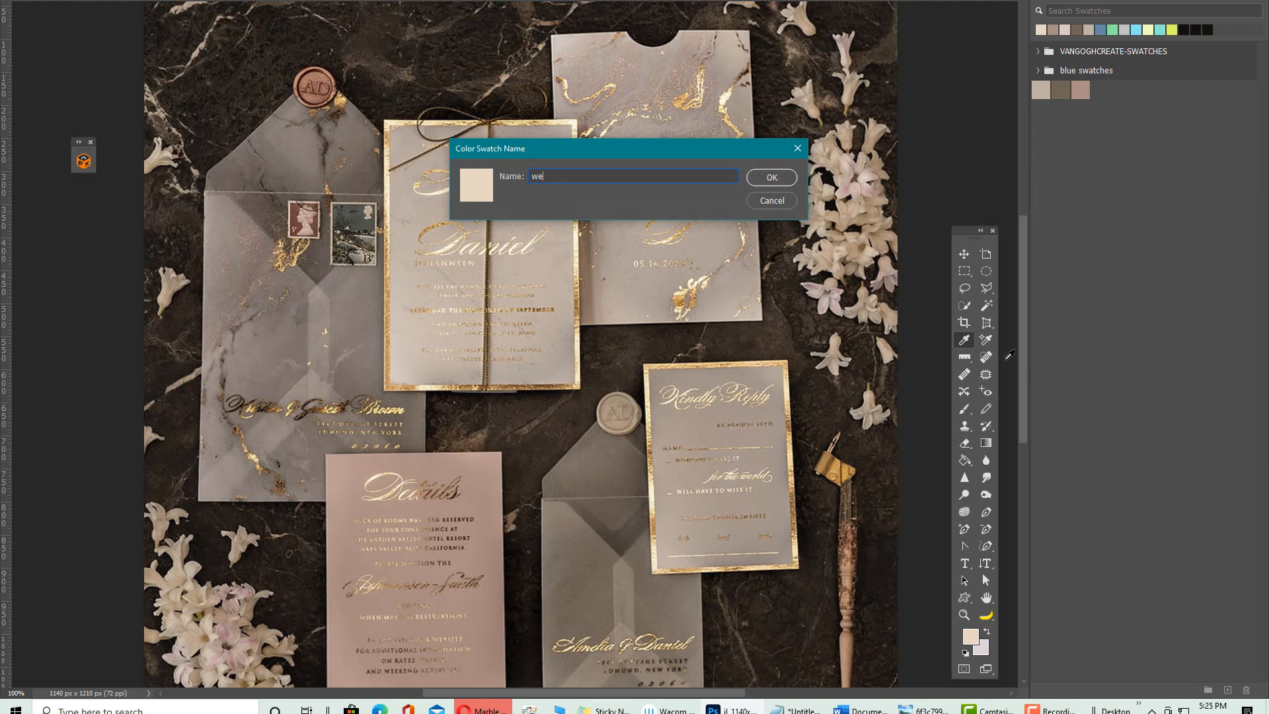
type("ddingswatcv")
left_click(779, 177)
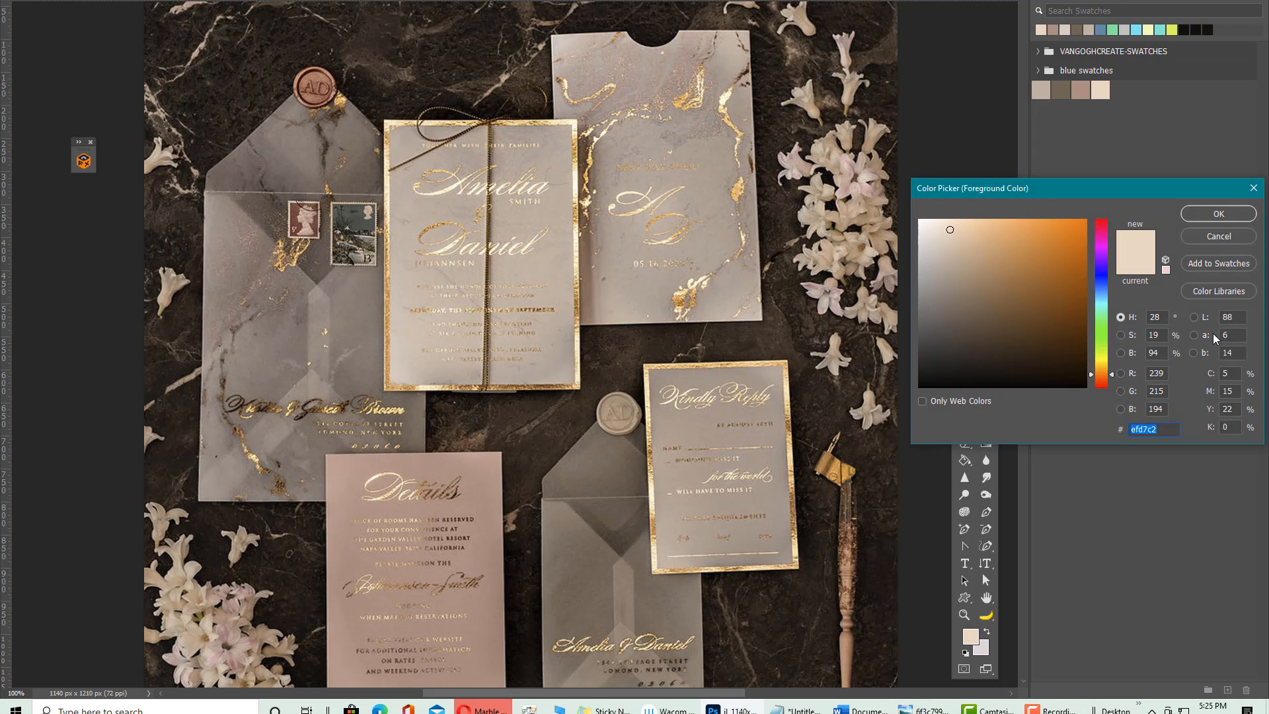
Save the flower's pink (#cc8b91) as a swatch named 'weddingswatc'
left_click(848, 190)
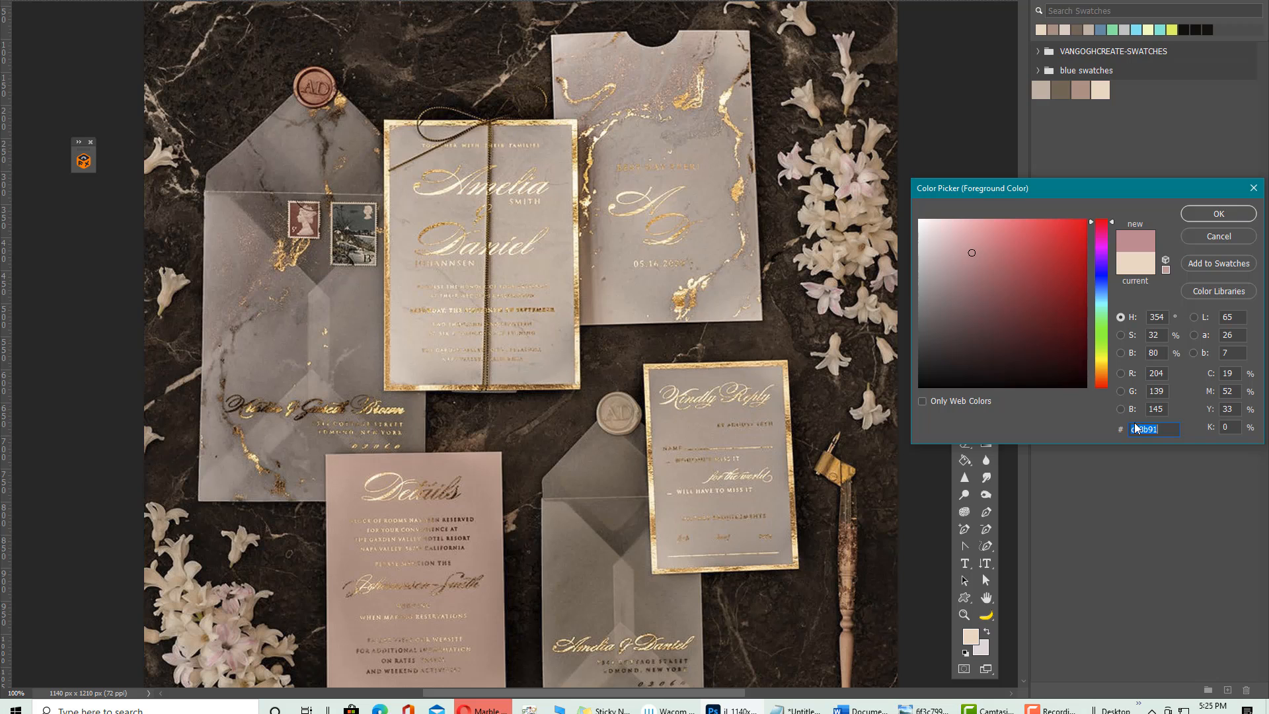
left_click(1220, 263)
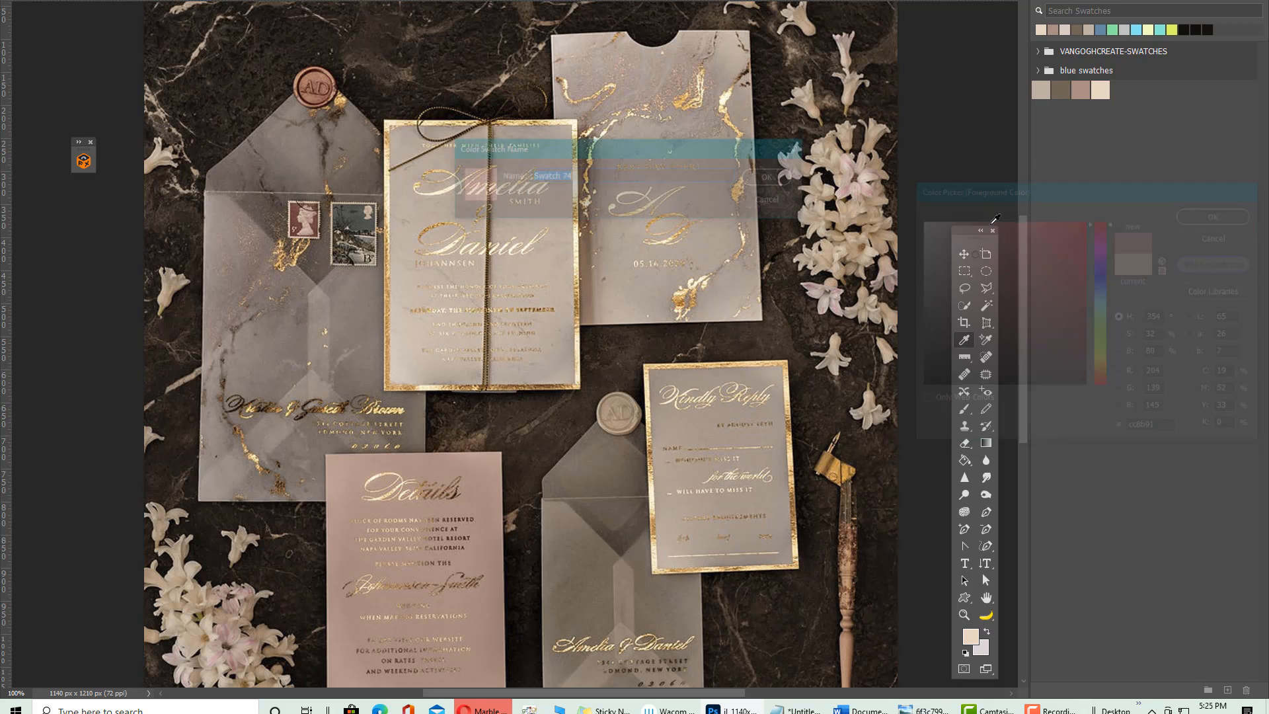
type("w")
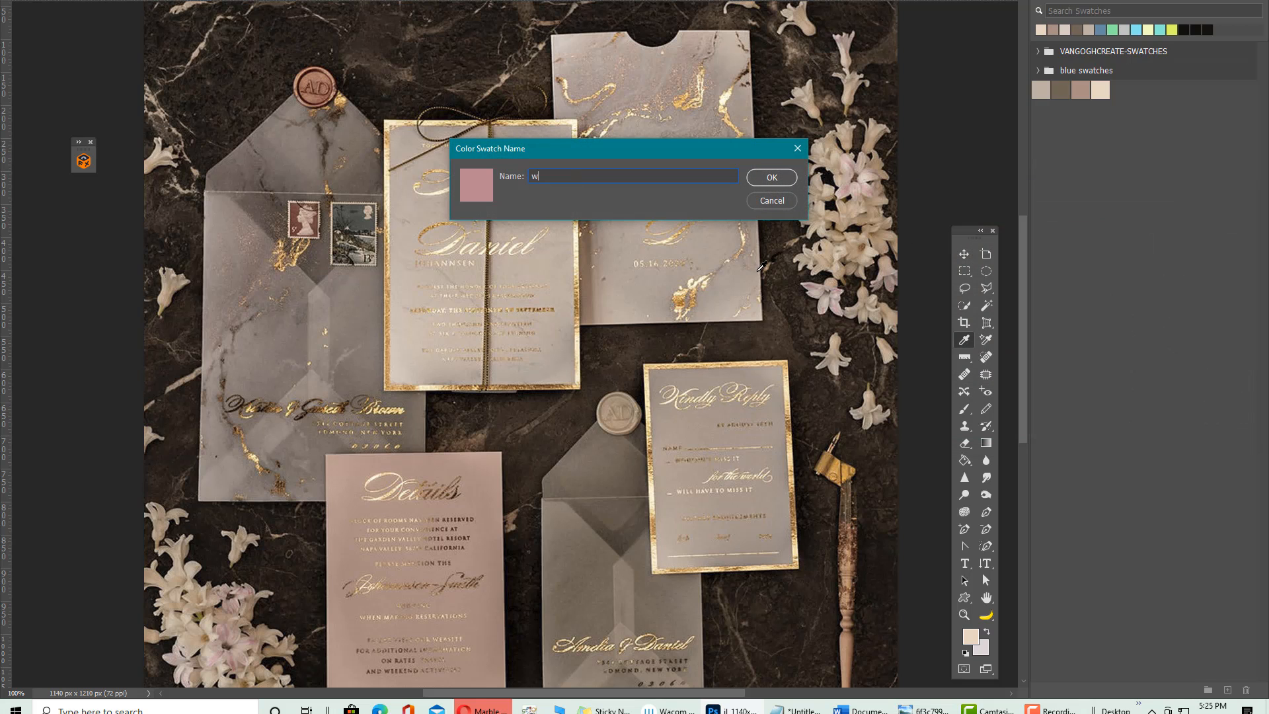
type("eddingswatch")
left_click(770, 178)
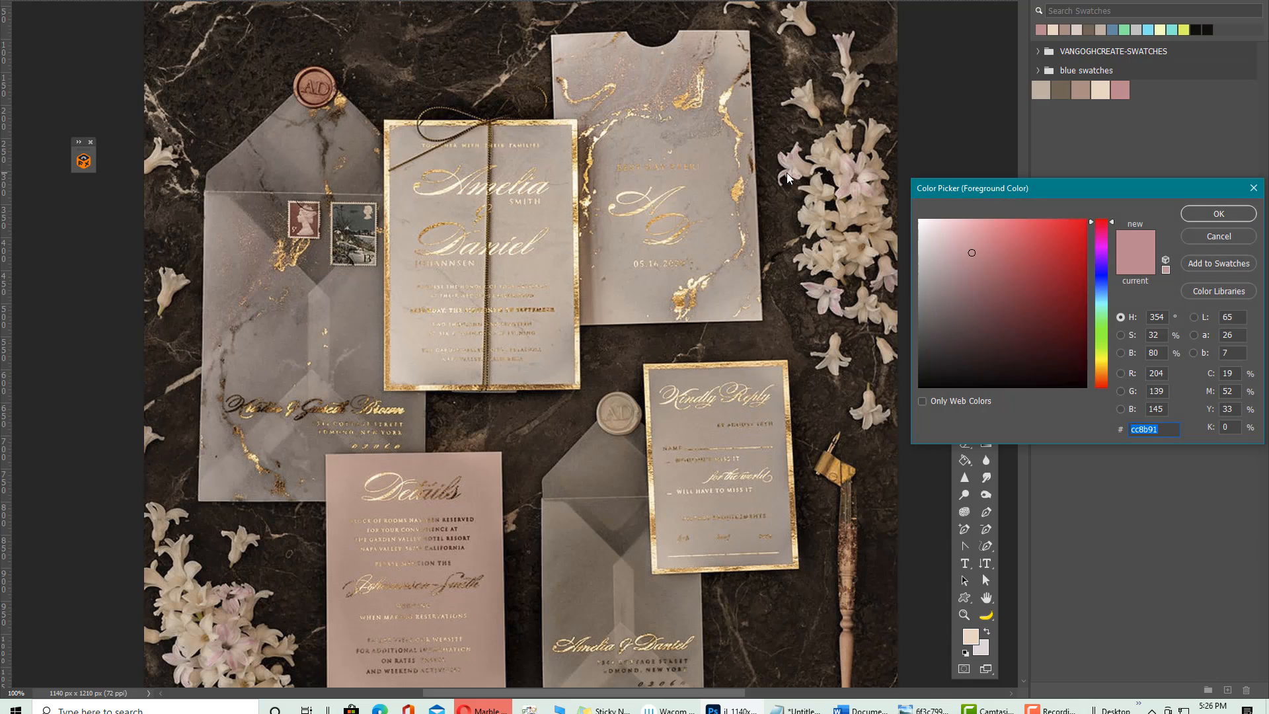
Accept the sampled pink as the foreground colour in the Color Picker
left_click(1208, 207)
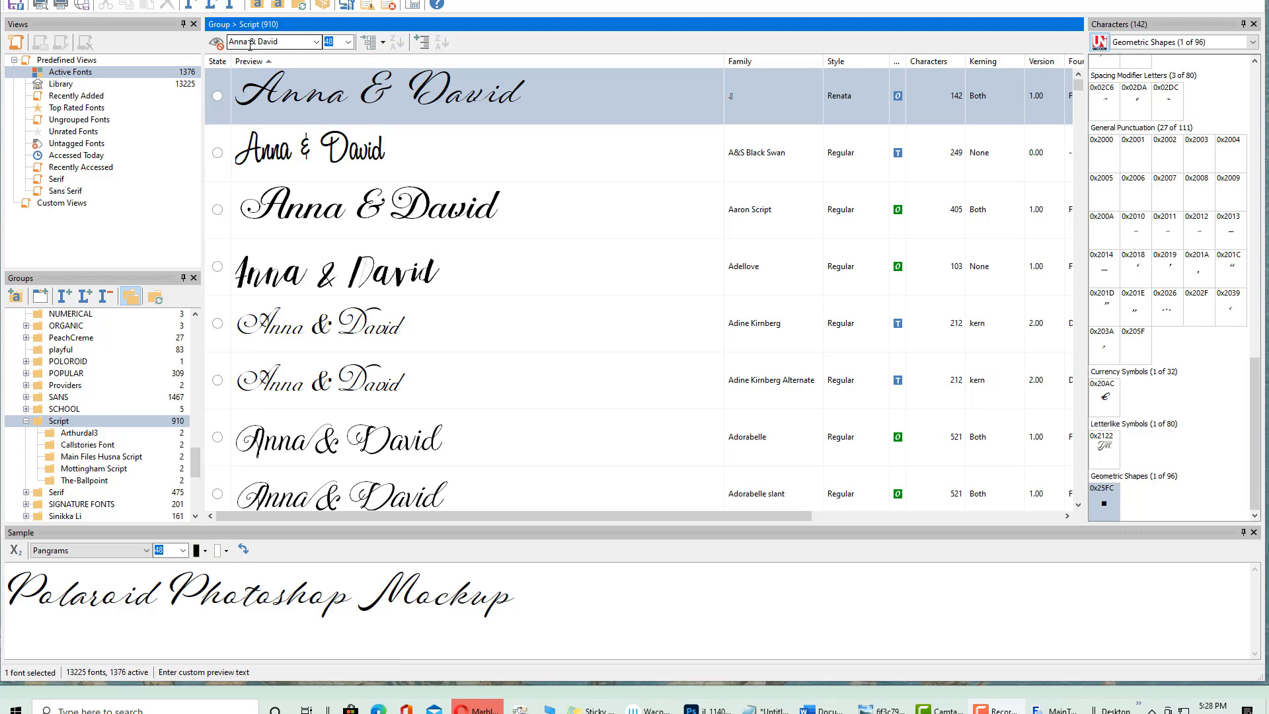
left_click(711, 709)
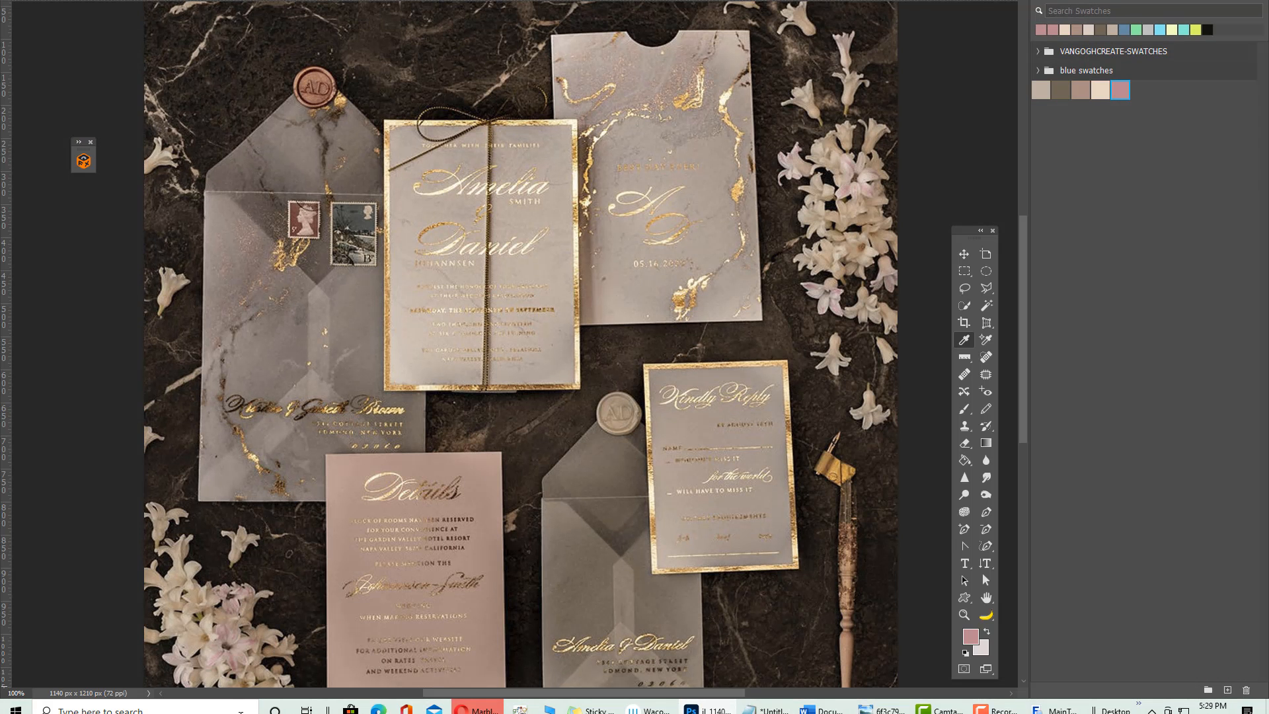
mouse_move(477, 708)
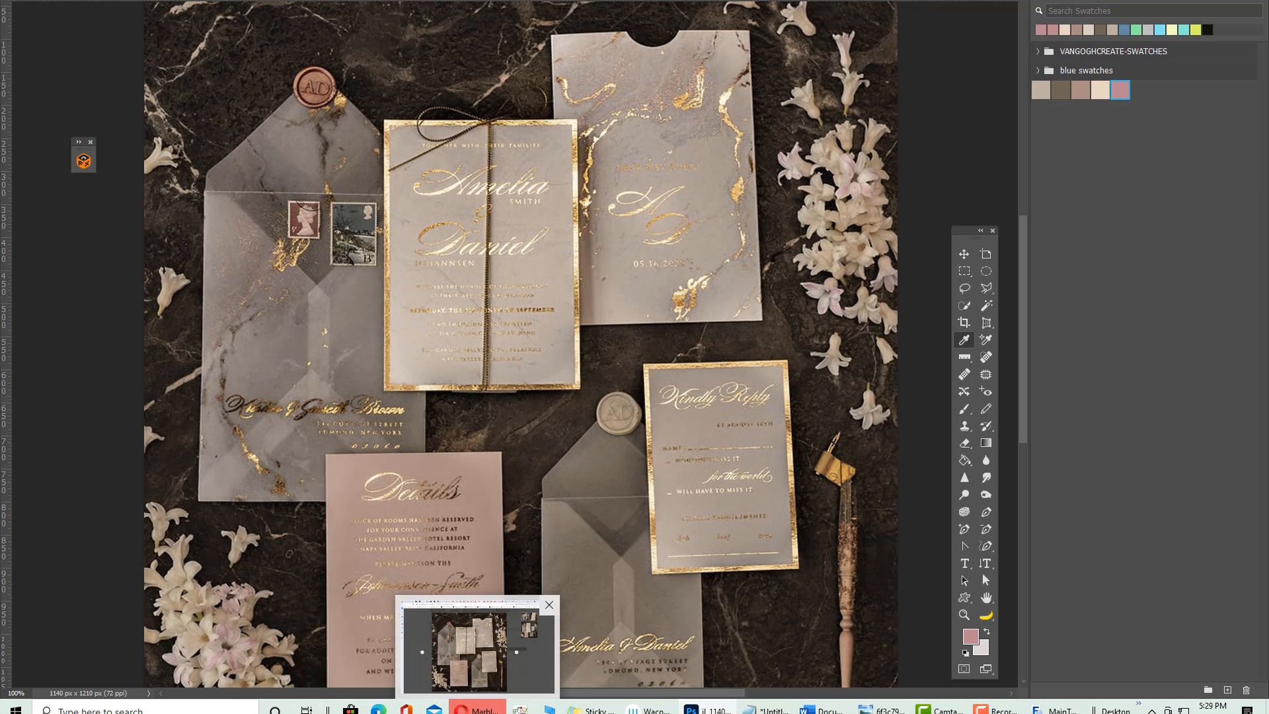
left_click(477, 708)
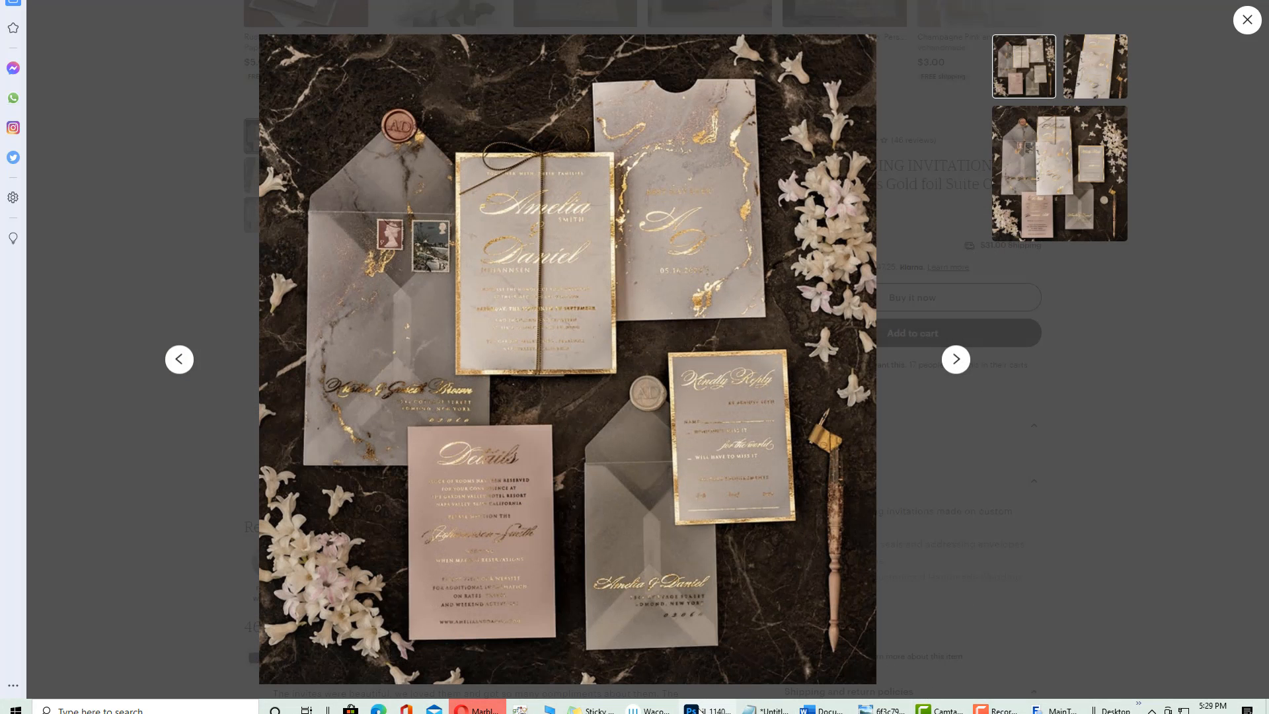
left_click(1057, 709)
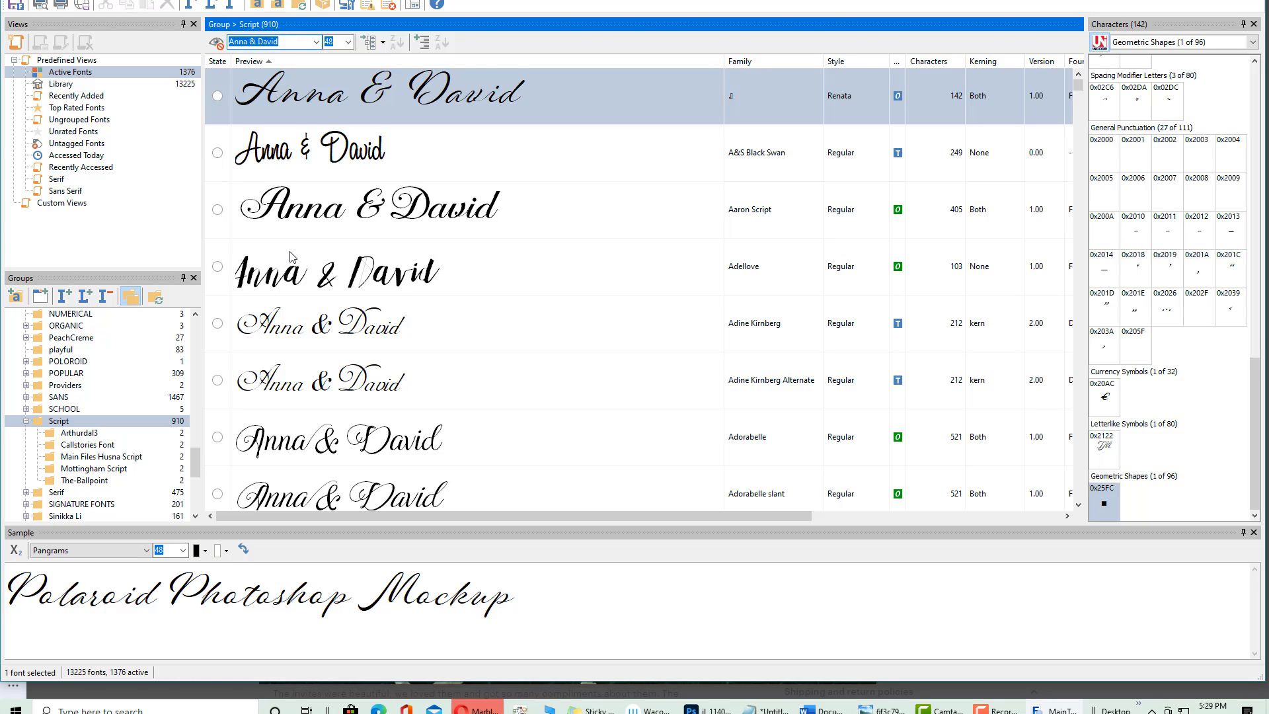
Install the Adreena Script Demo font in MainType and confirm with Yes
scroll(312, 233, "down", 1)
scroll(323, 247, "down", 5)
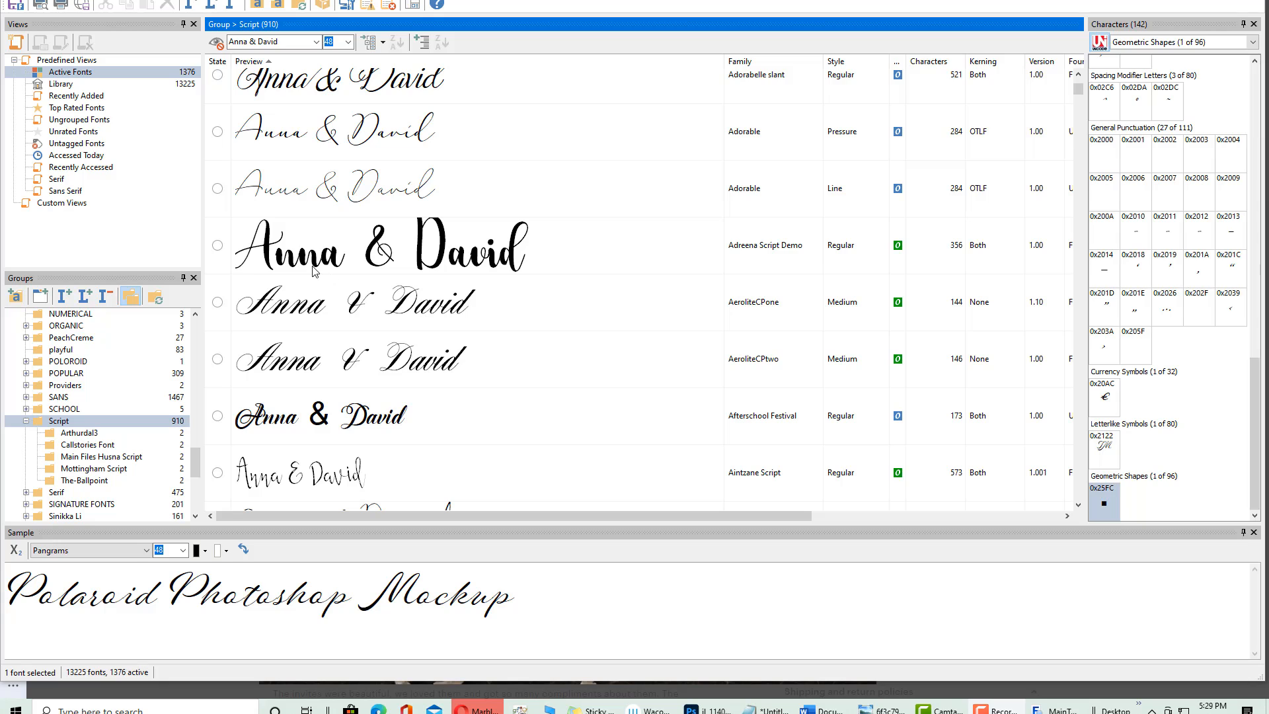
left_click(218, 245)
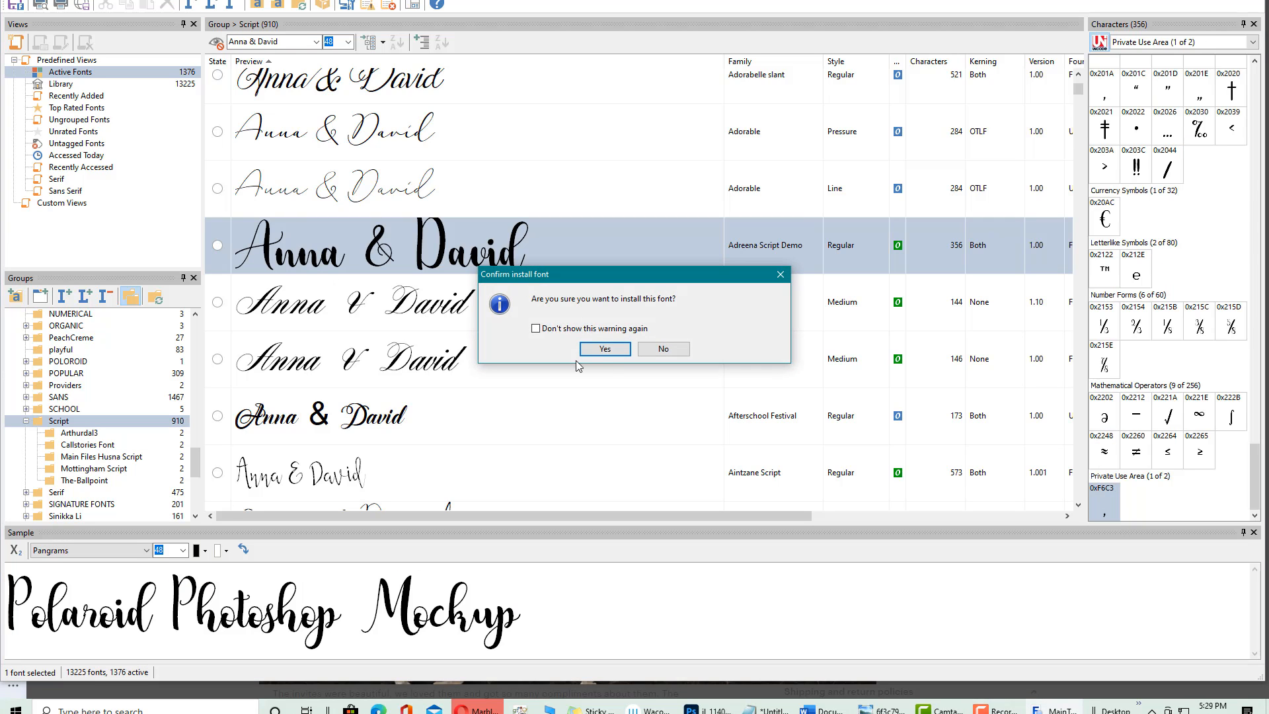
left_click(604, 349)
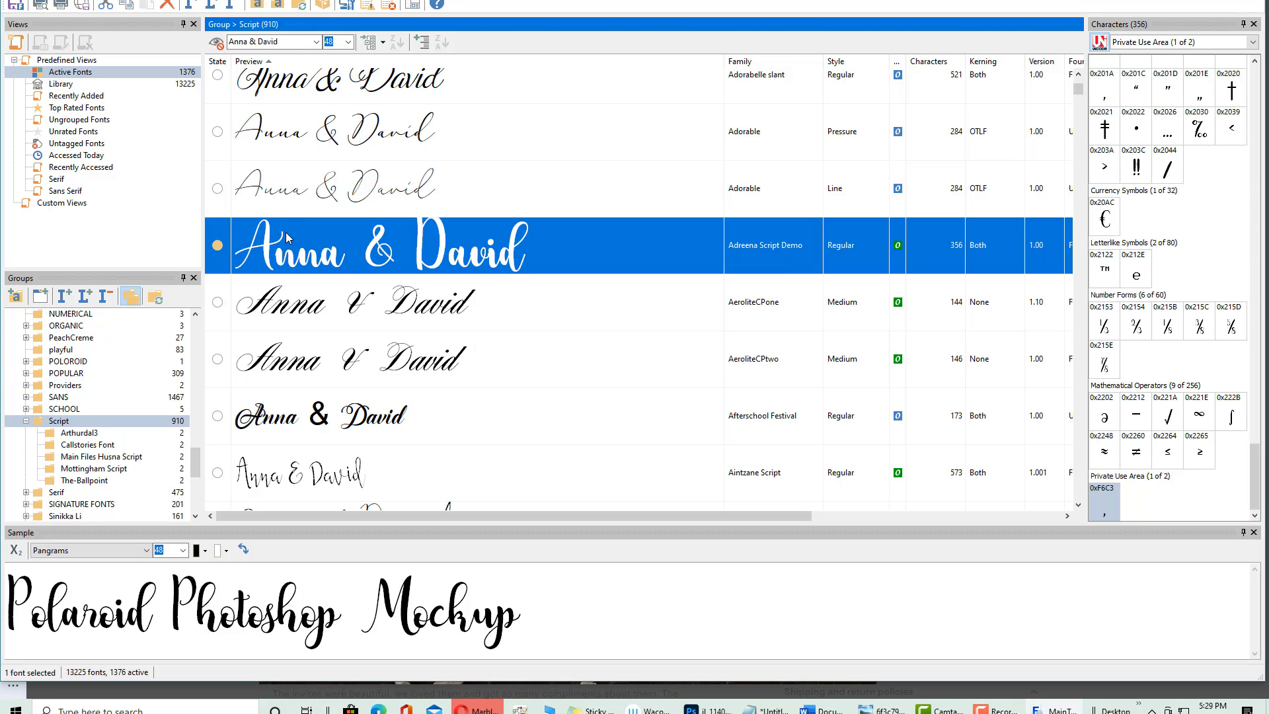
Install the Adorabelle slant font, then return to the invitation file in Photoshop
scroll(216, 210, "up", 1)
scroll(216, 207, "up", 1)
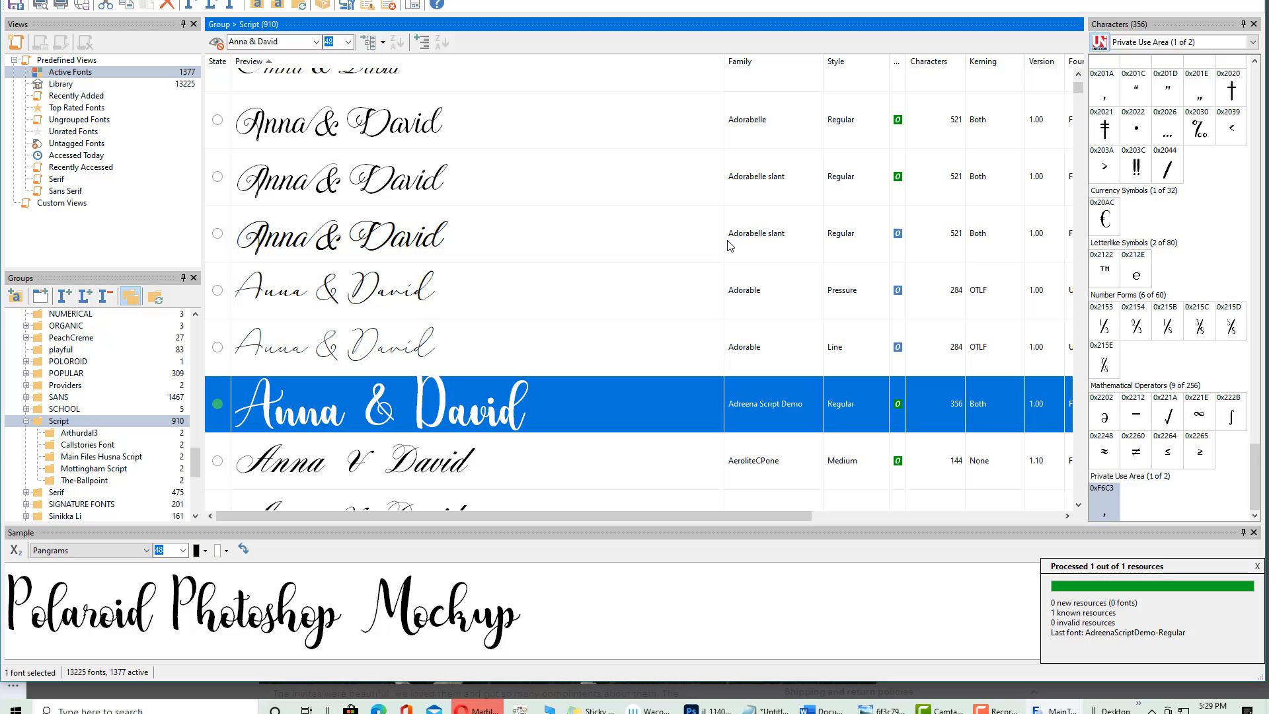
left_click(217, 233)
left_click(575, 351)
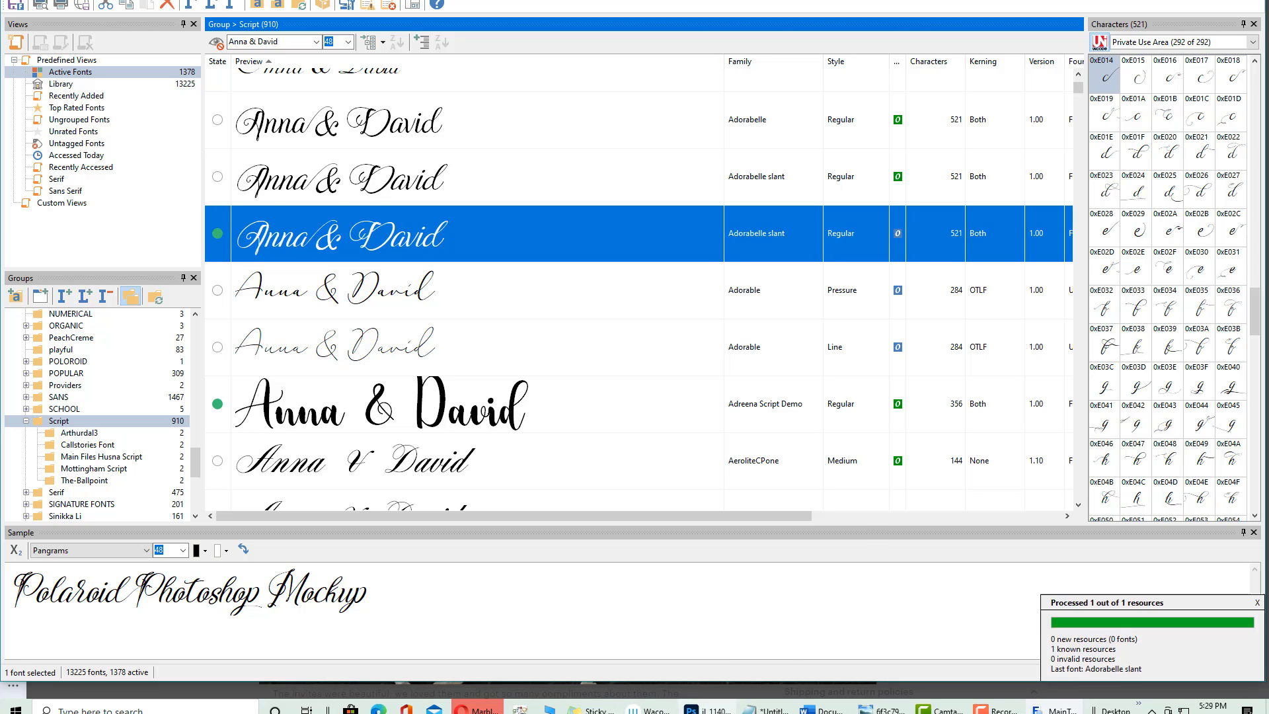
mouse_move(707, 708)
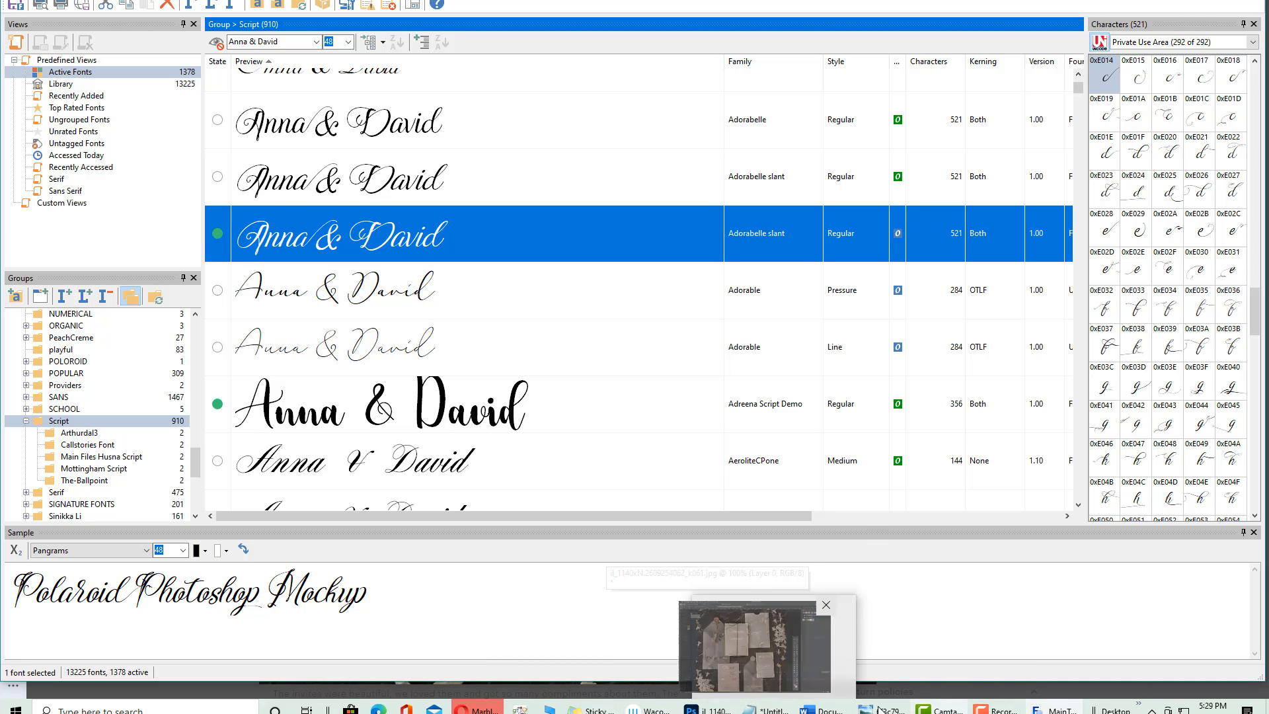
left_click(707, 708)
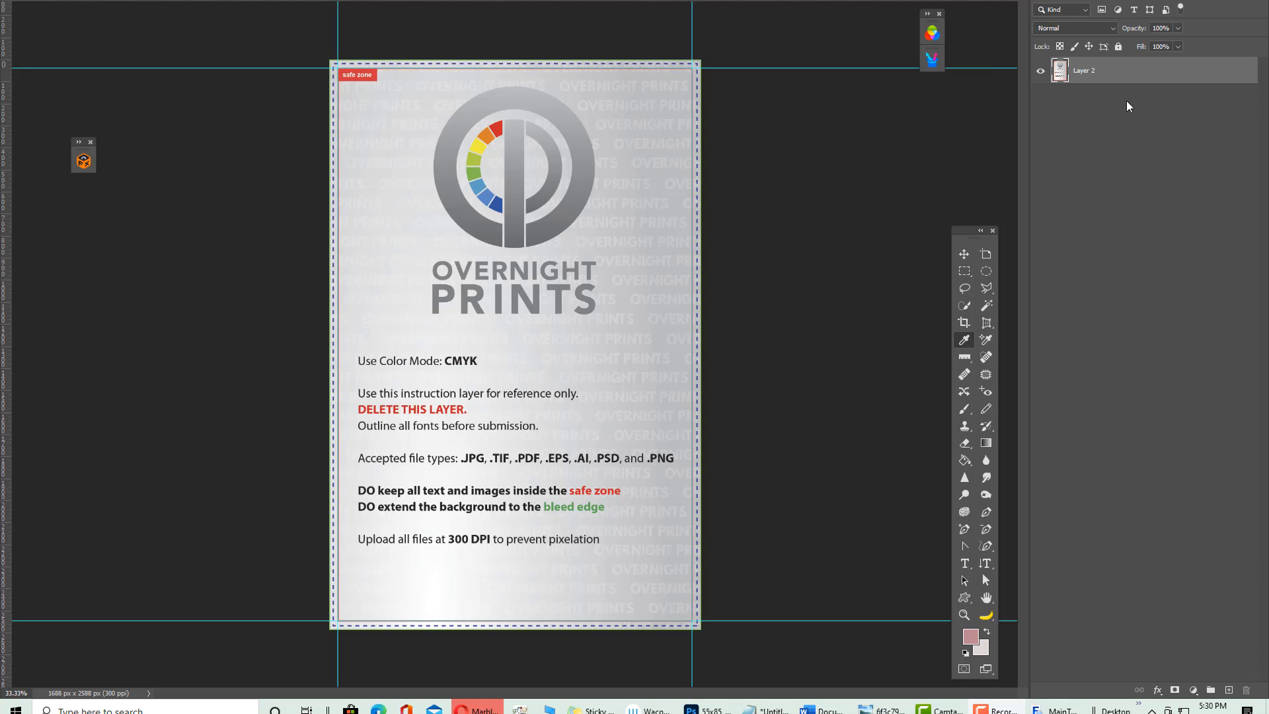
Add Layer 3, lock and hide the Layer 2 instructions, and fill Layer 3 with pale pink
left_click(1227, 691)
key("alt+bracketleft")
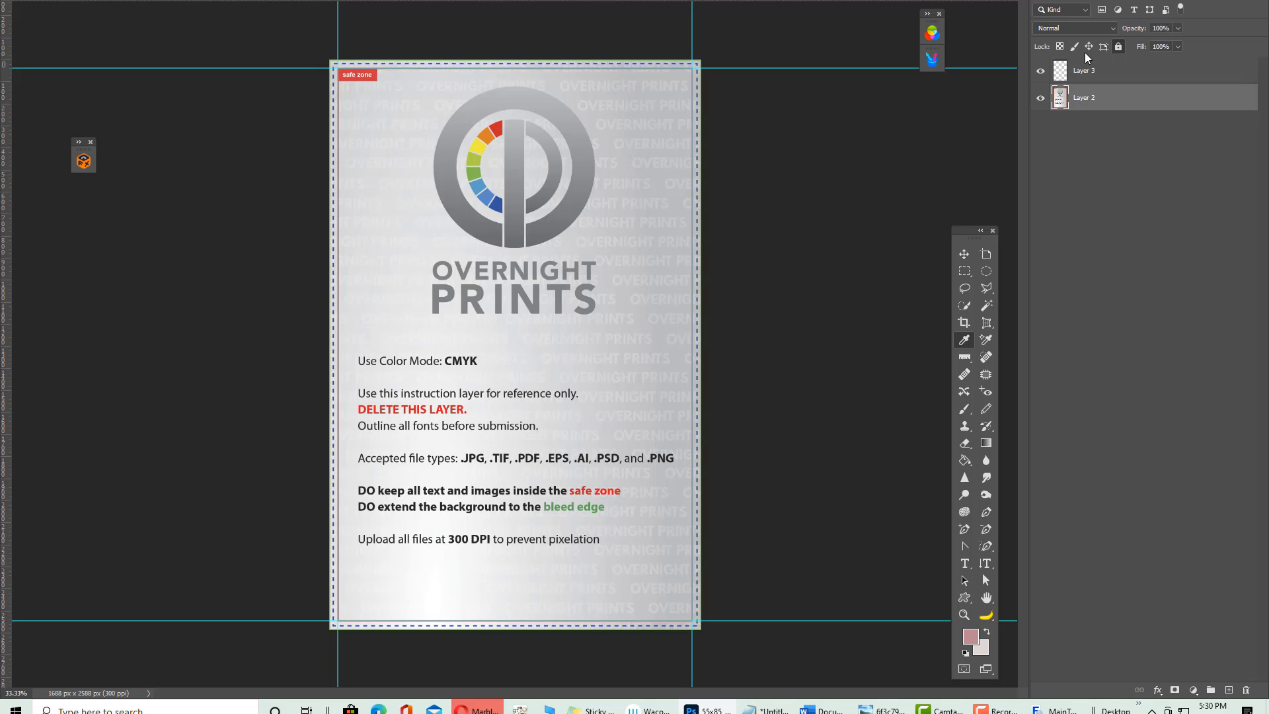
key("ctrl+slash")
left_click(1040, 98)
left_click(1113, 71)
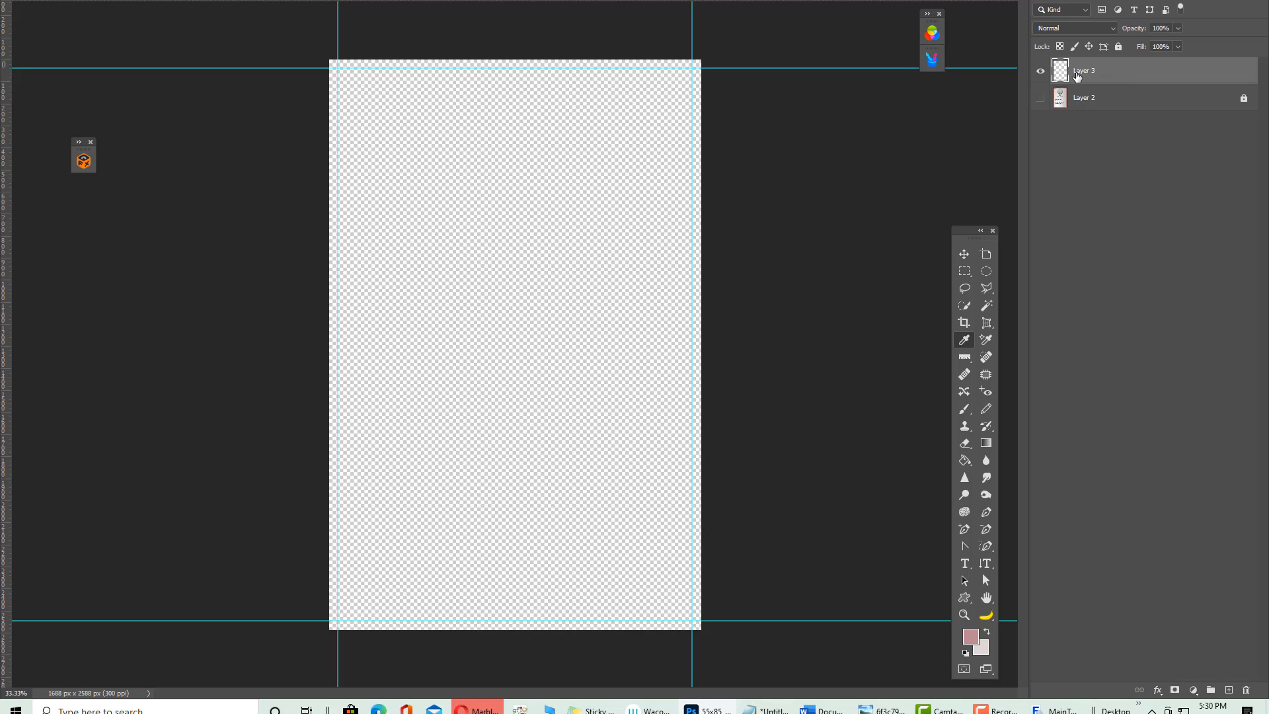
key("ctrl+BackSpace")
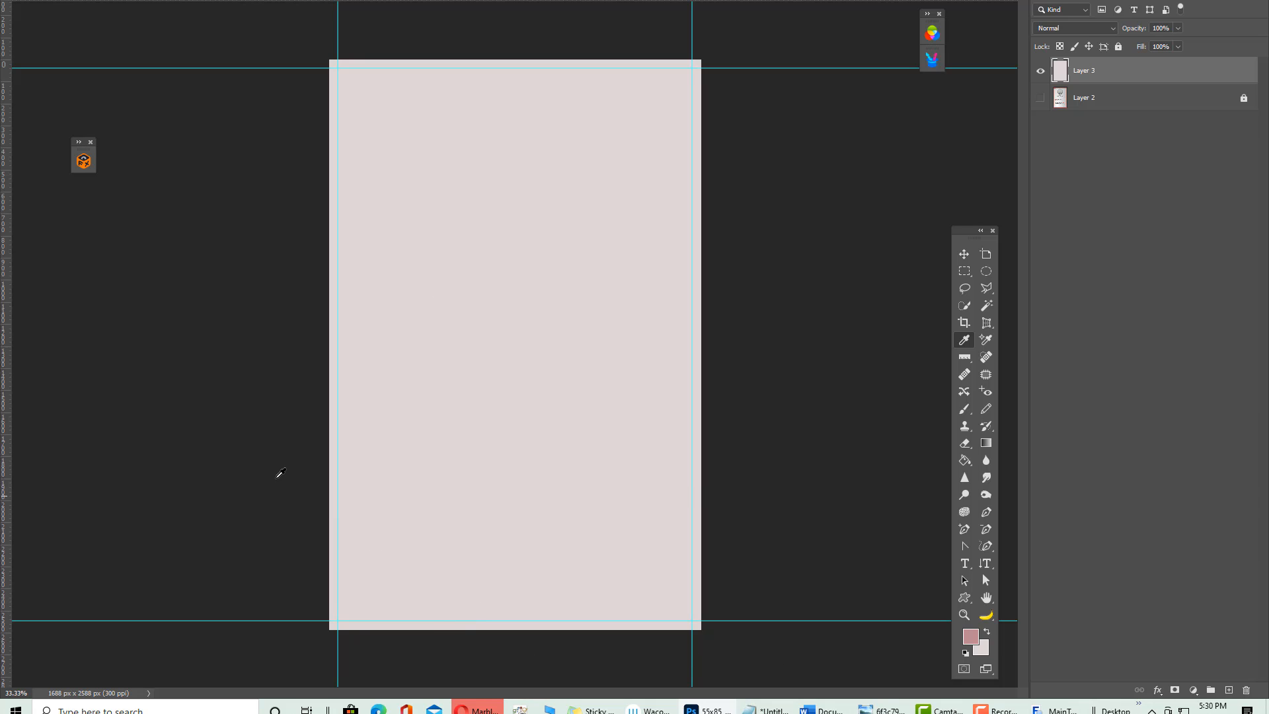
Lock the guides via View > Lock Guides and select the Move tool
left_click(285, 0)
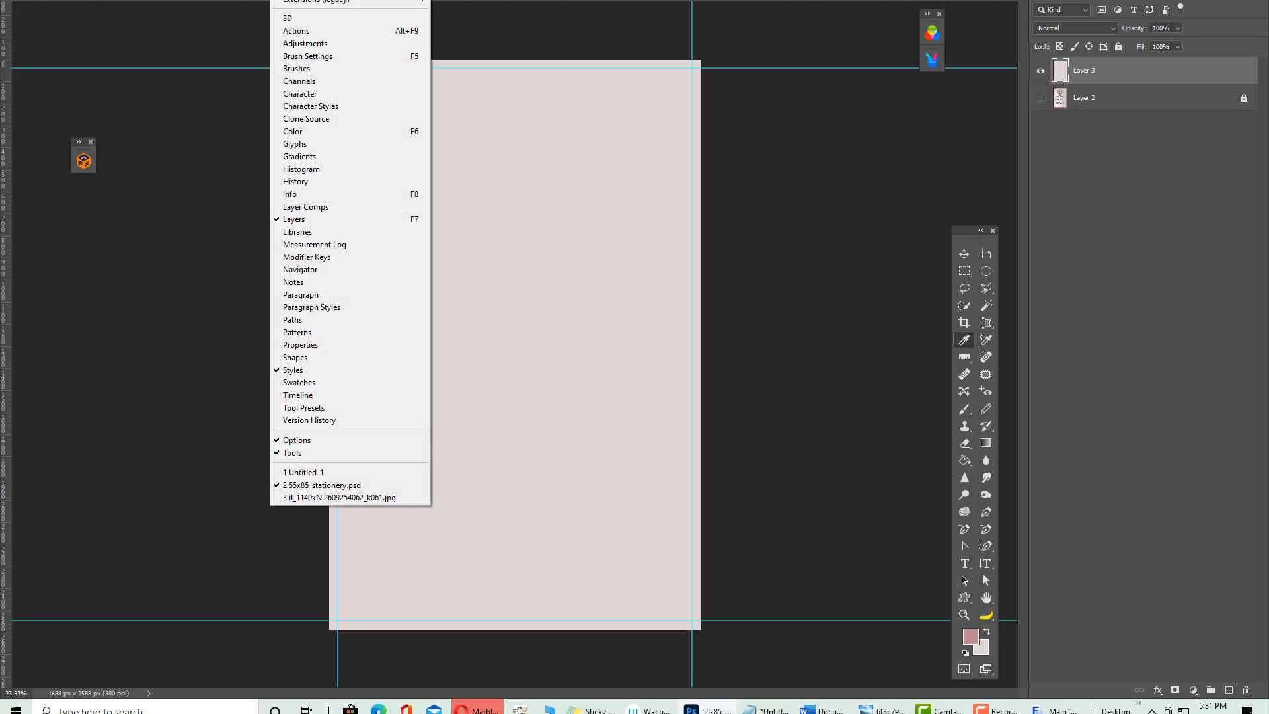
mouse_move(226, 0)
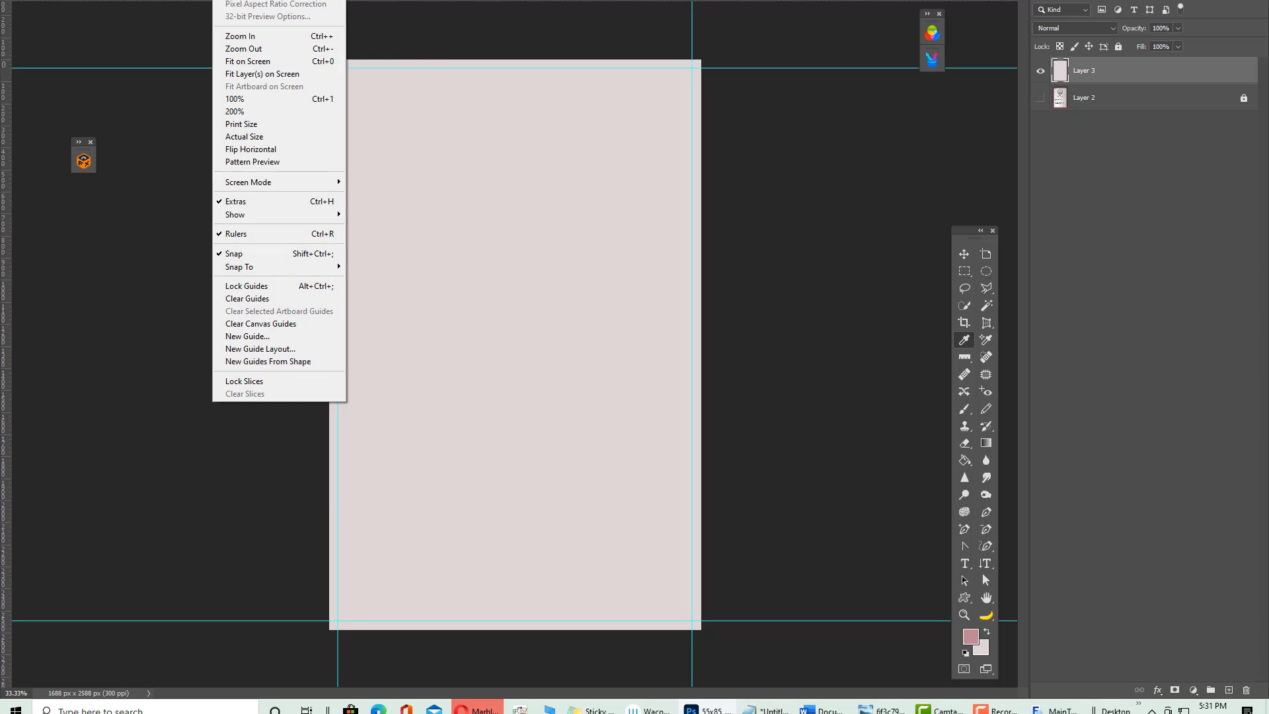
left_click(281, 288)
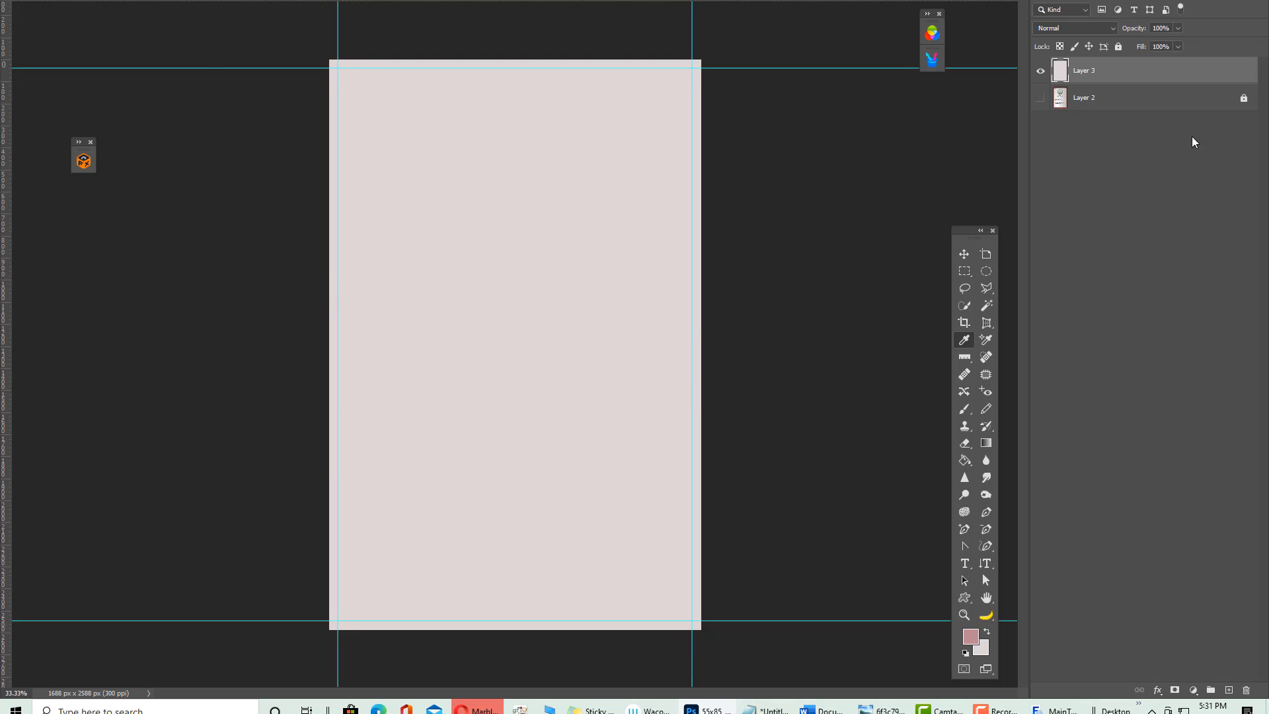
left_click(963, 251)
Briefly show the Swatches panel, return to Layers, and switch to the invitation photo document
left_click(281, 0)
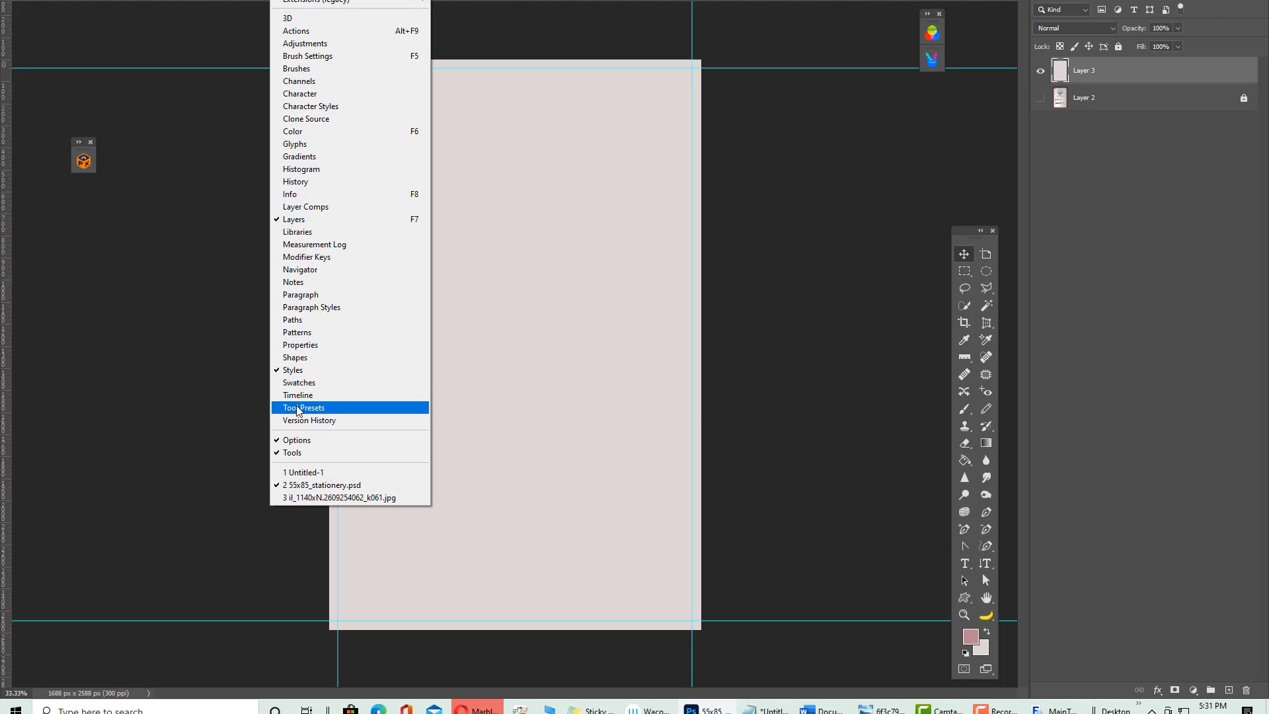
left_click(307, 384)
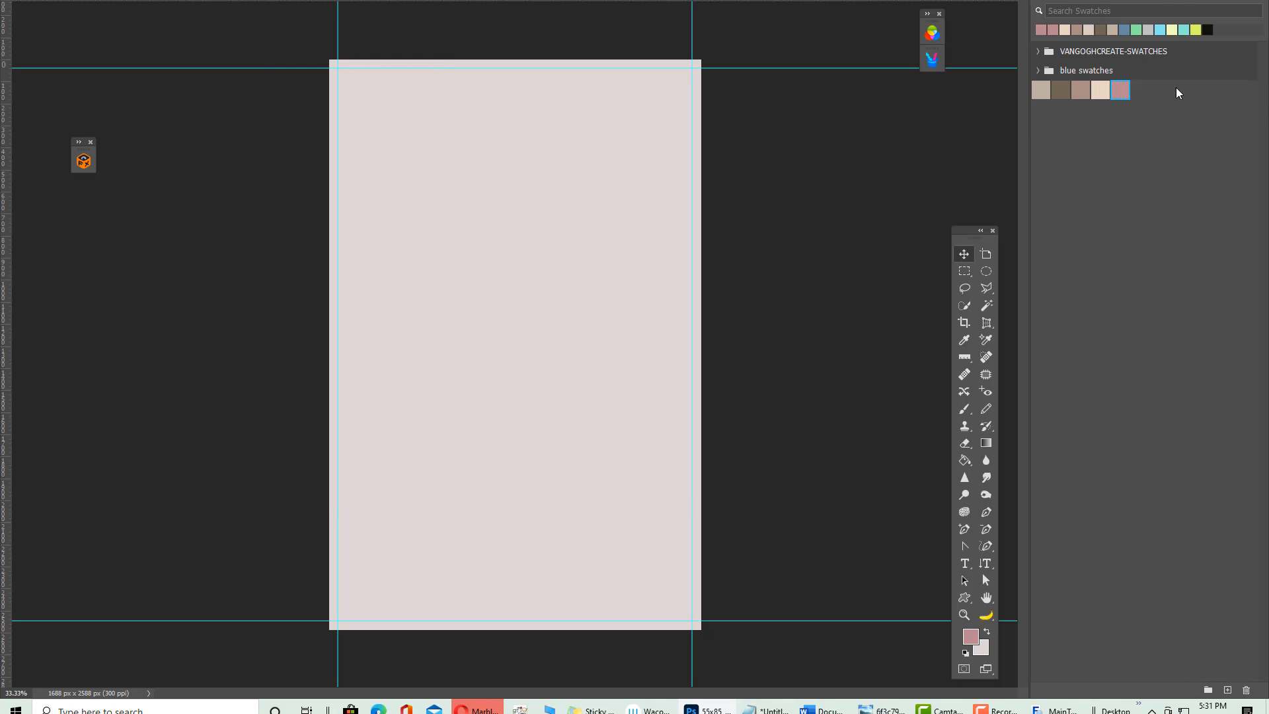
left_click(1051, 0)
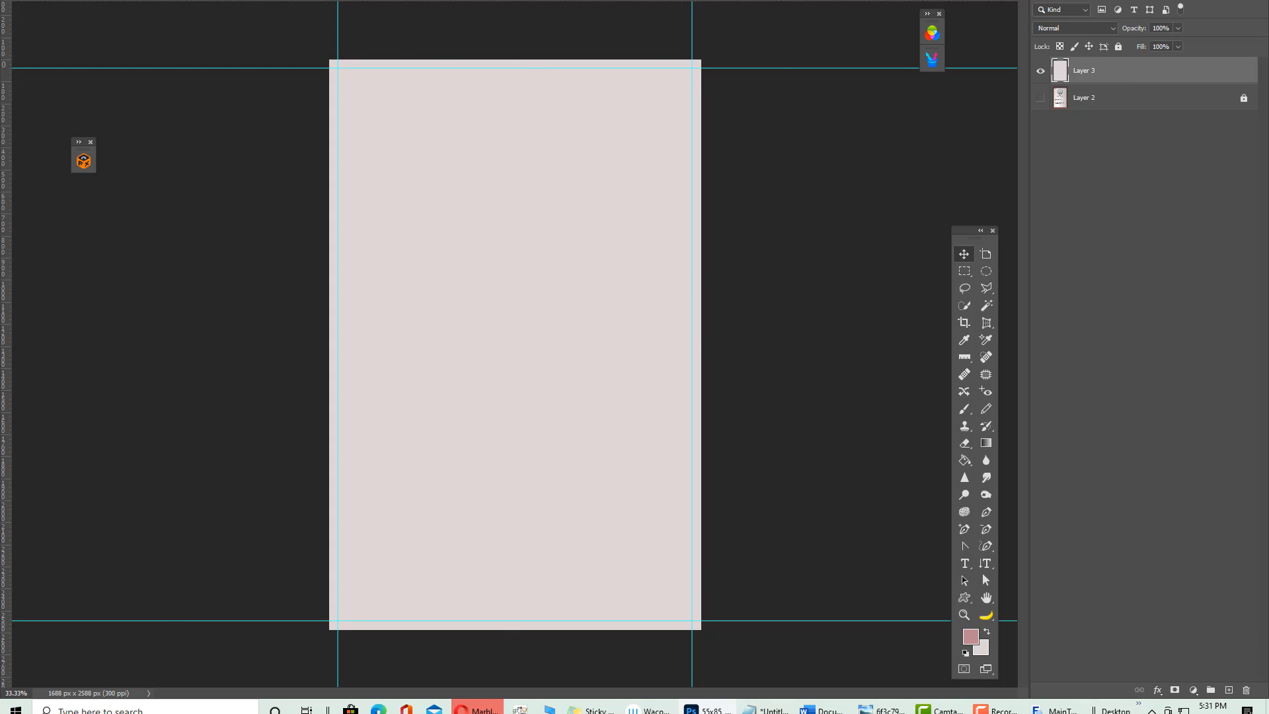
left_click(621, 0)
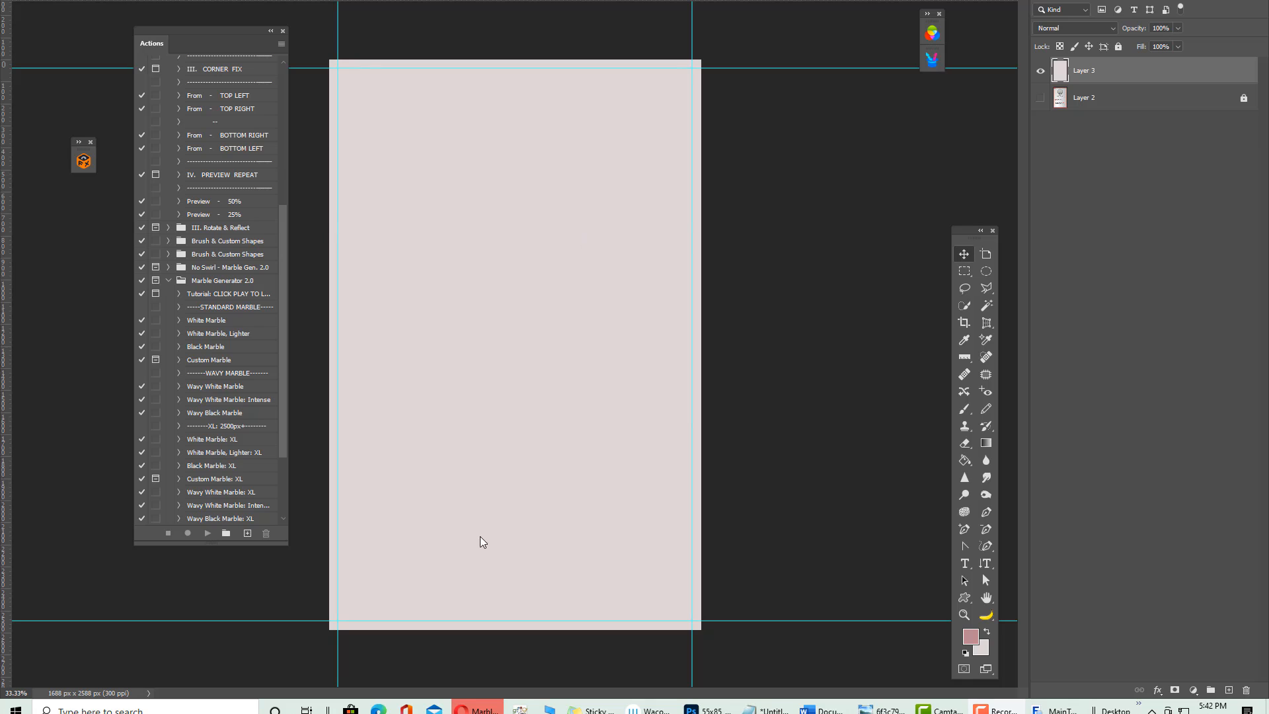
Set the background colour to pale pink e0d7d7 and duplicate Layer 3 as Layer 3 copy
left_click(984, 649)
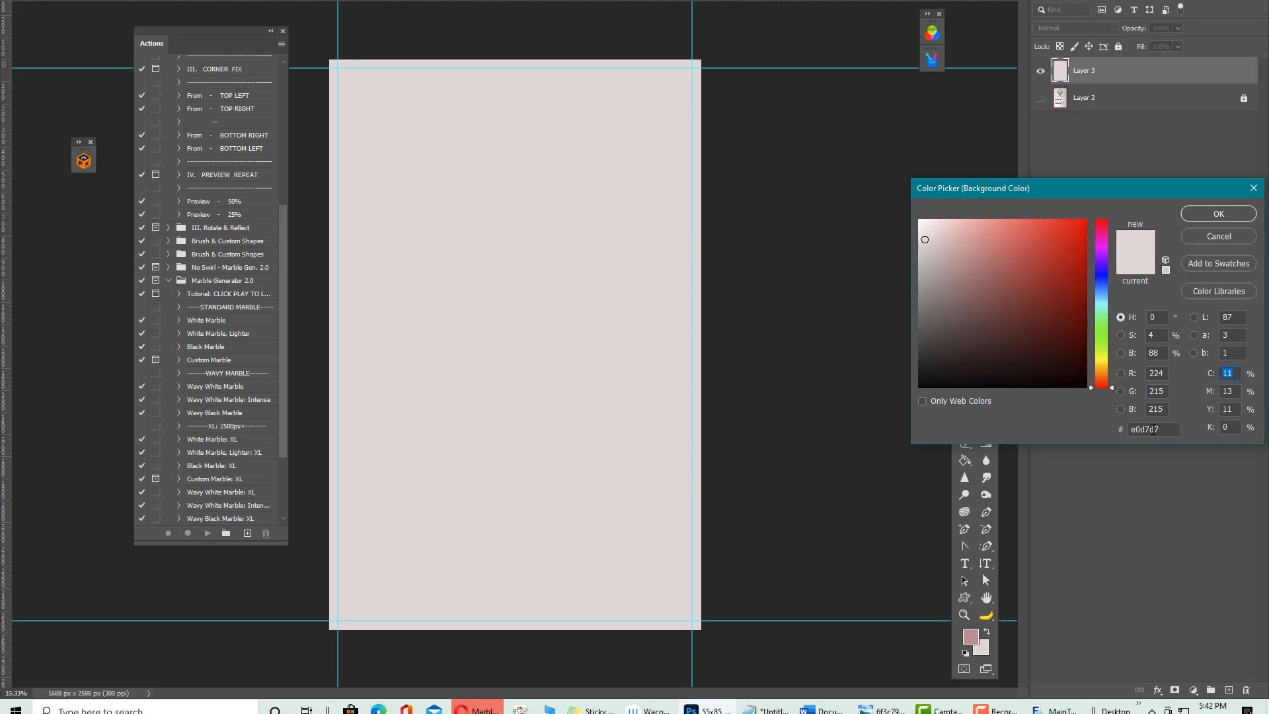
left_click(1219, 213)
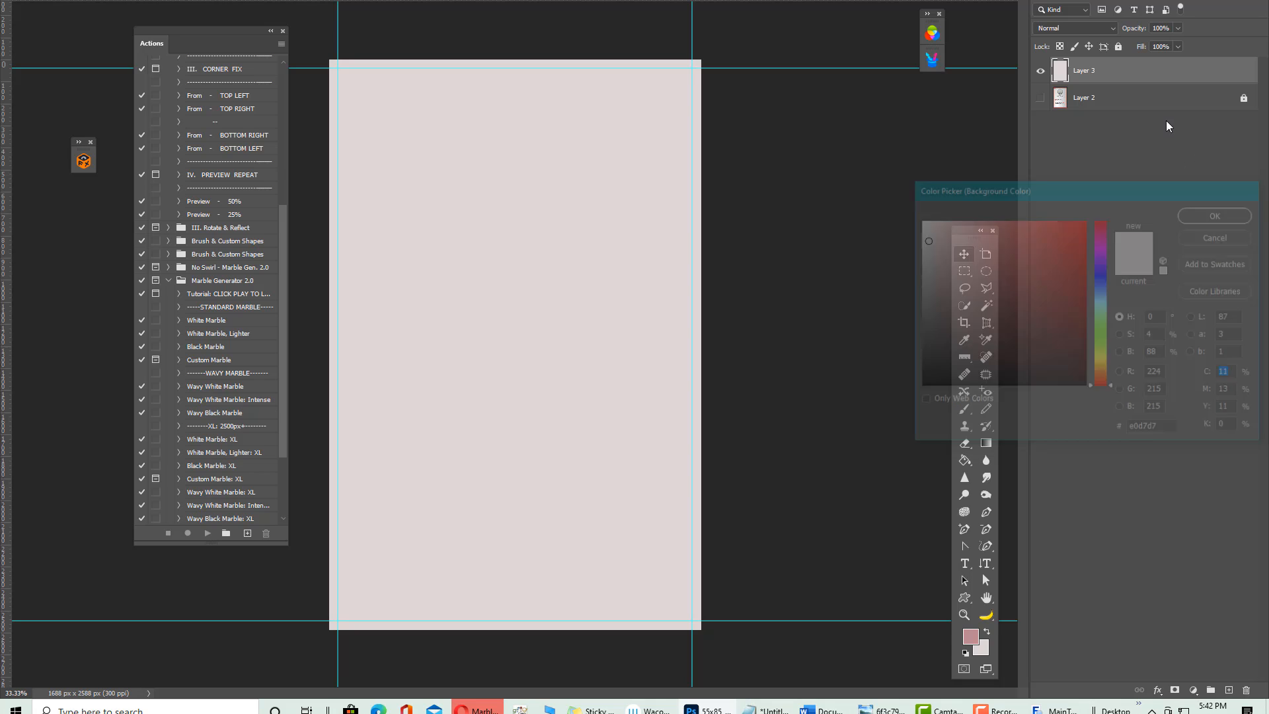
right_click(1122, 74)
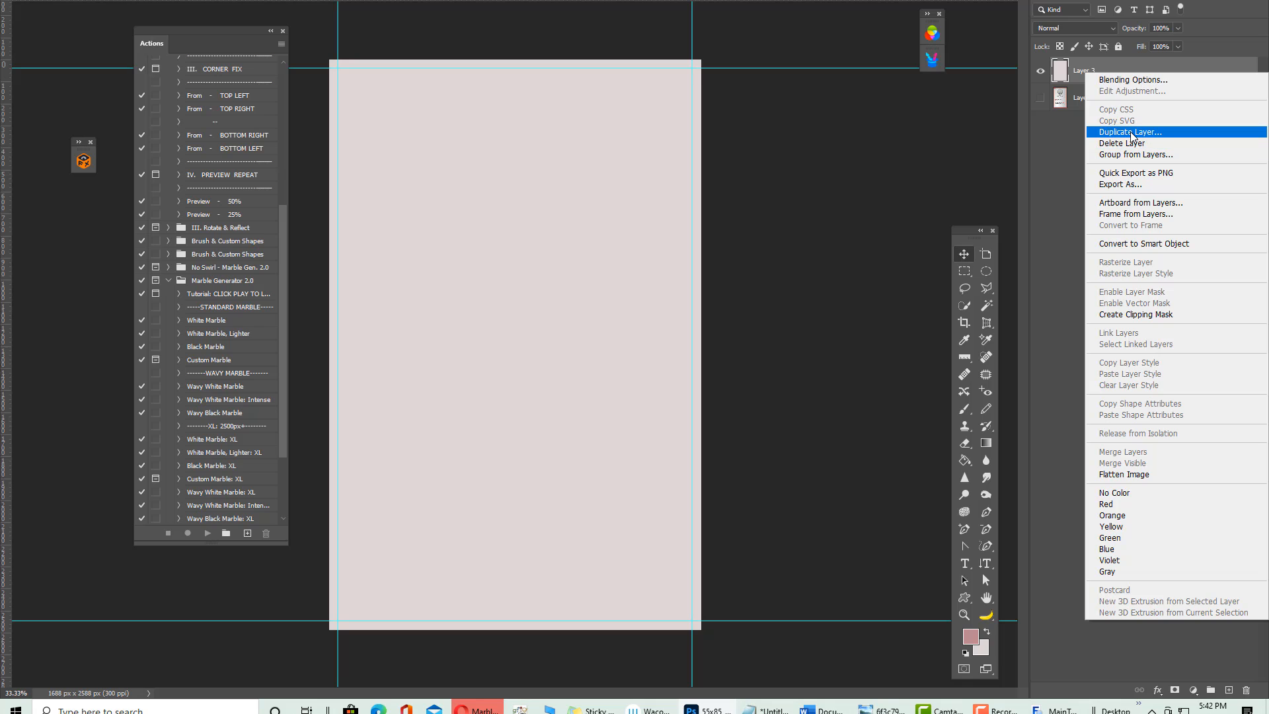
left_click(1131, 133)
left_click(744, 156)
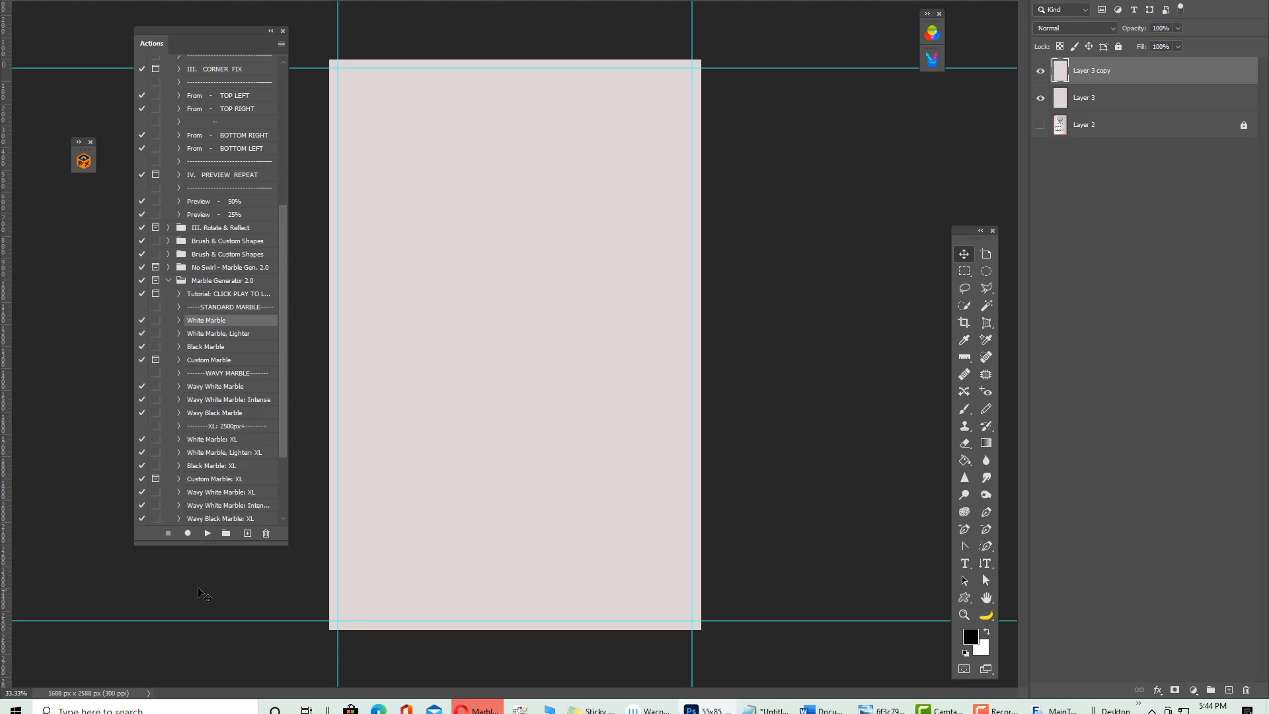
Run the White Marble action, expand the Marble group and hide its BackgroundColor layer
left_click(205, 533)
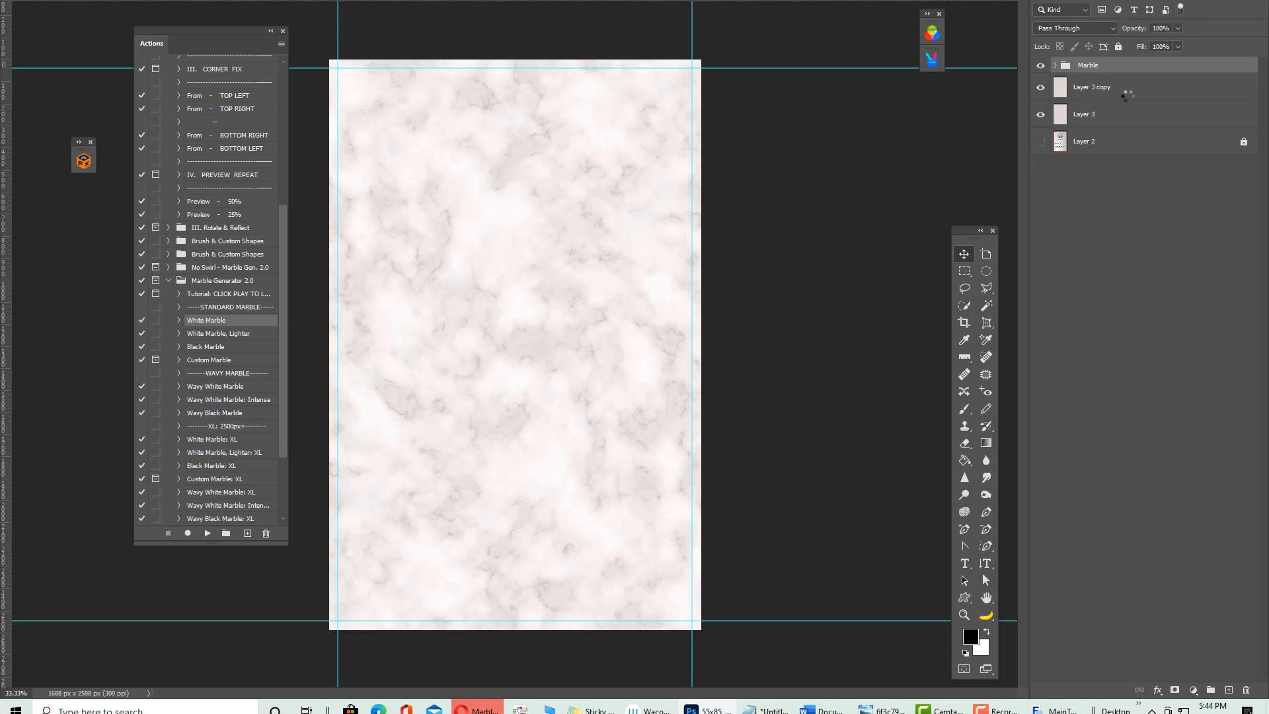
left_click(1056, 66)
left_click(1041, 115)
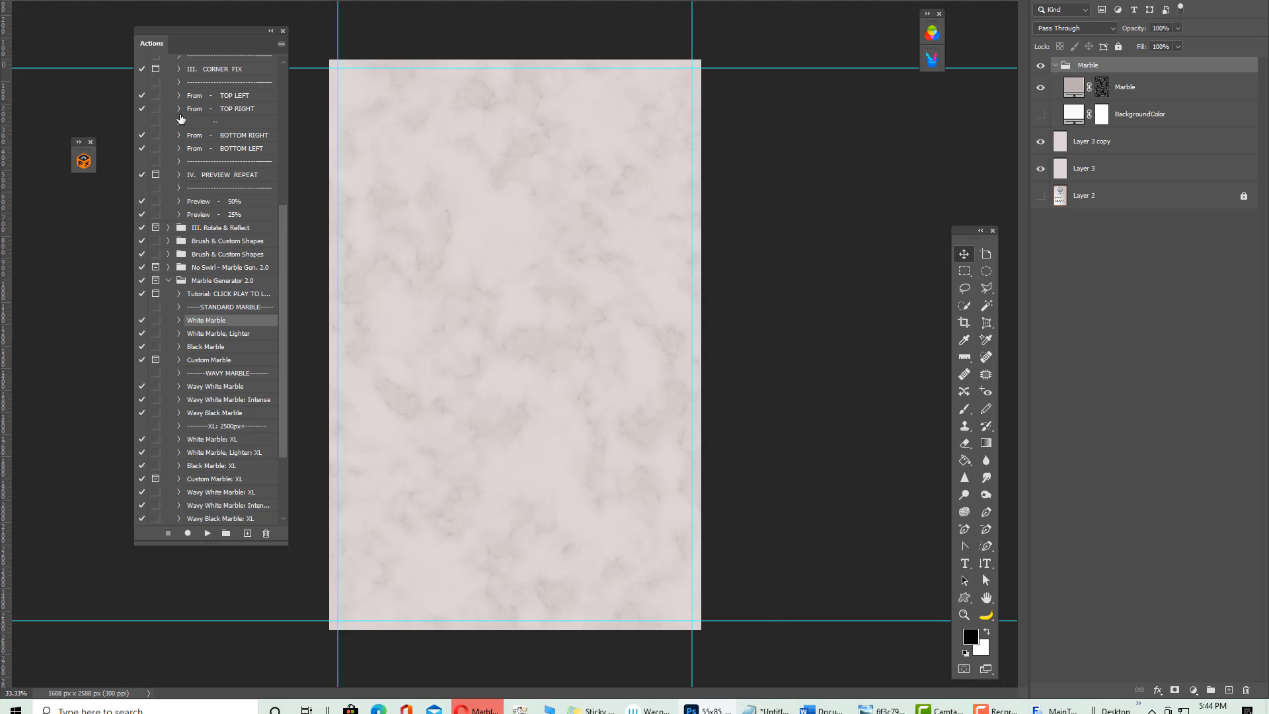
key("ctrl+Tab")
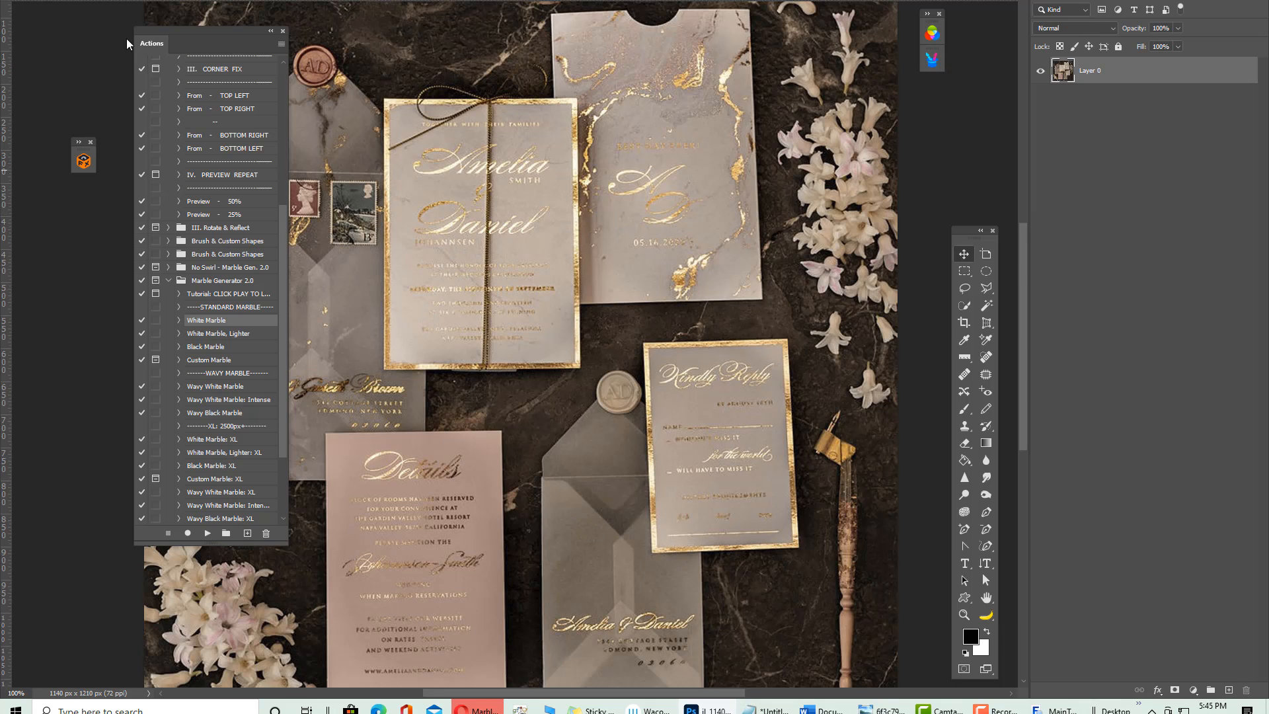
key("ctrl+Tab")
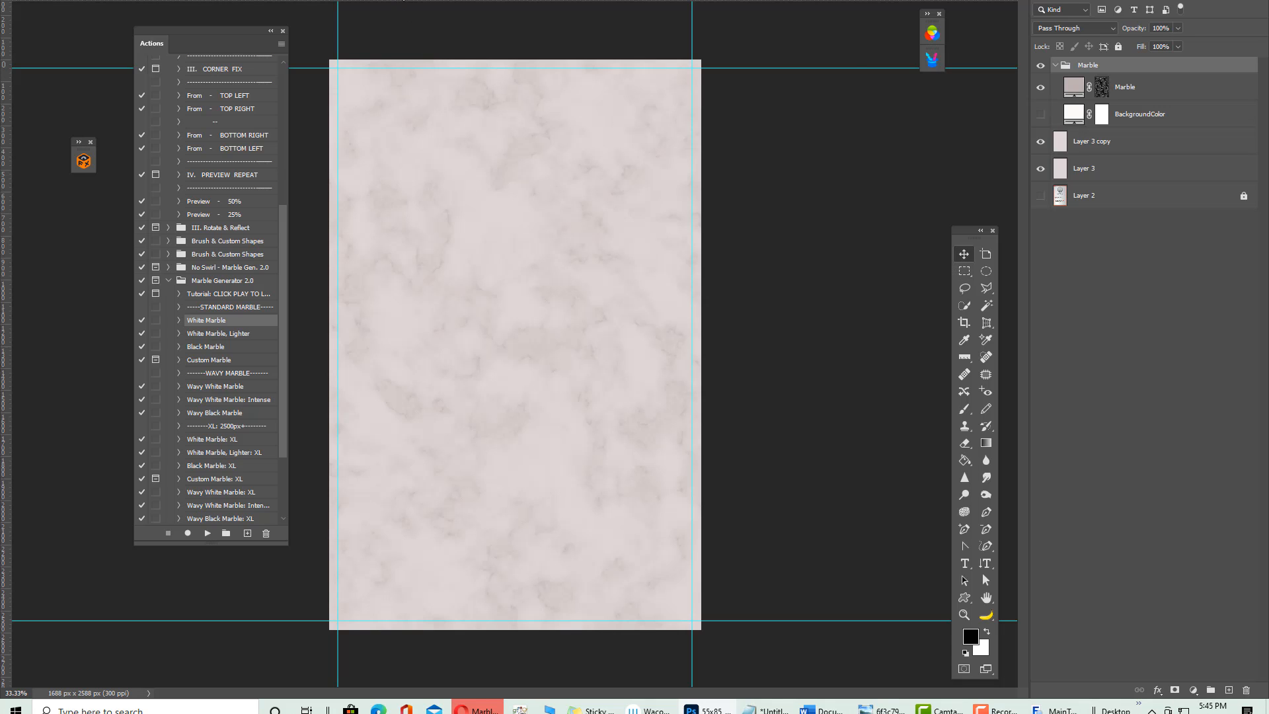
Compare with the gold-foil reference photo, then marquee-select the whole marble canvas
key("ctrl+Tab")
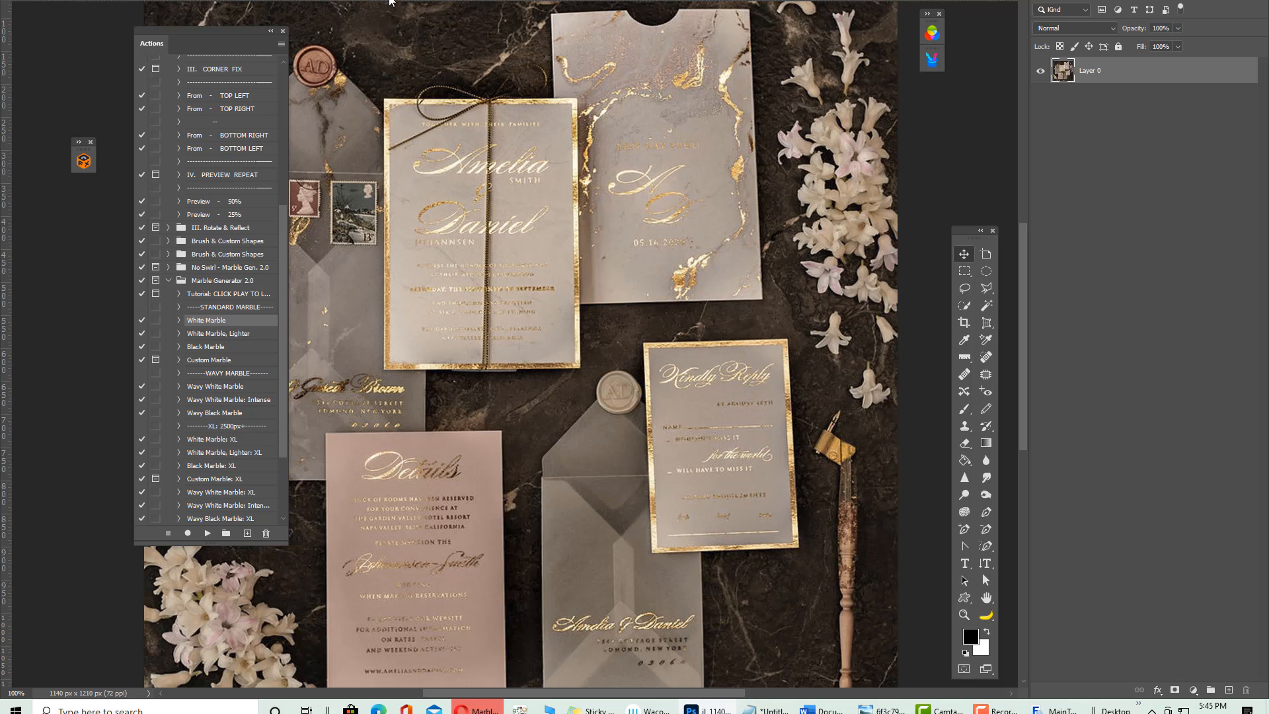
key("ctrl+Tab")
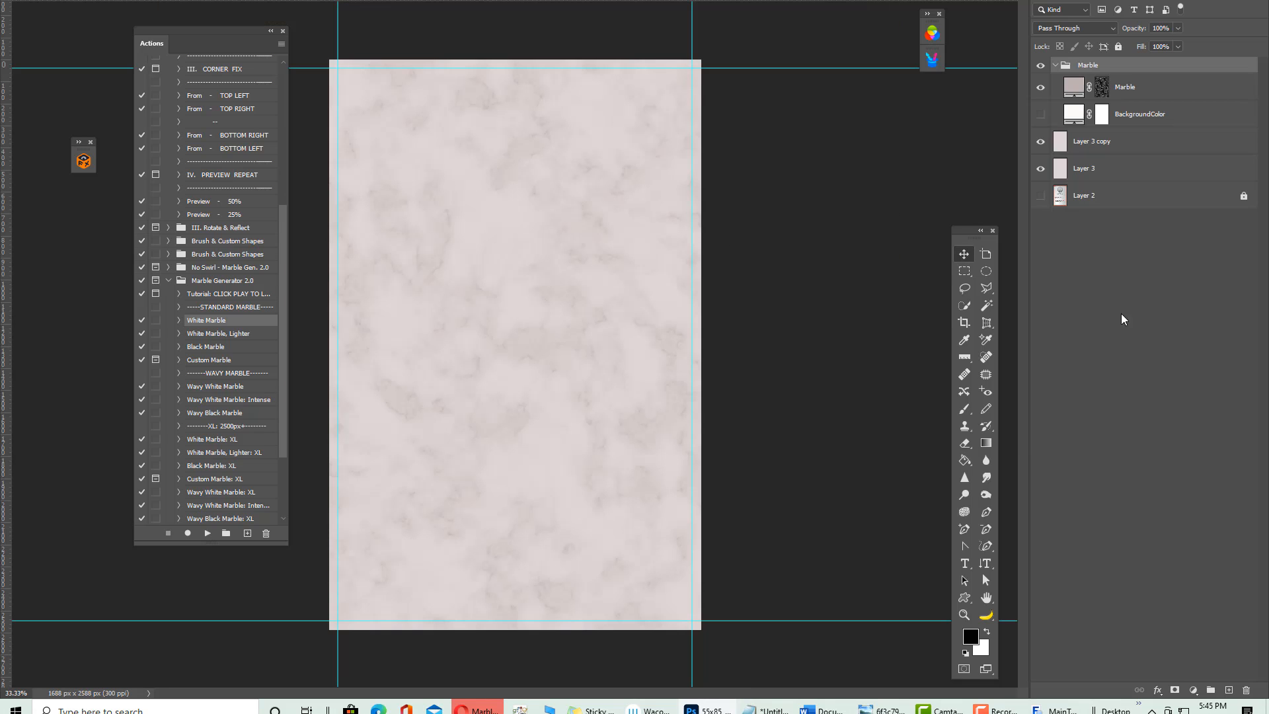
left_click(963, 270)
left_click_drag(317, 54, 730, 625)
Add test empty layers in the Marble group, delete the extras, and collapse the group
left_click(718, 249)
left_click(1229, 689)
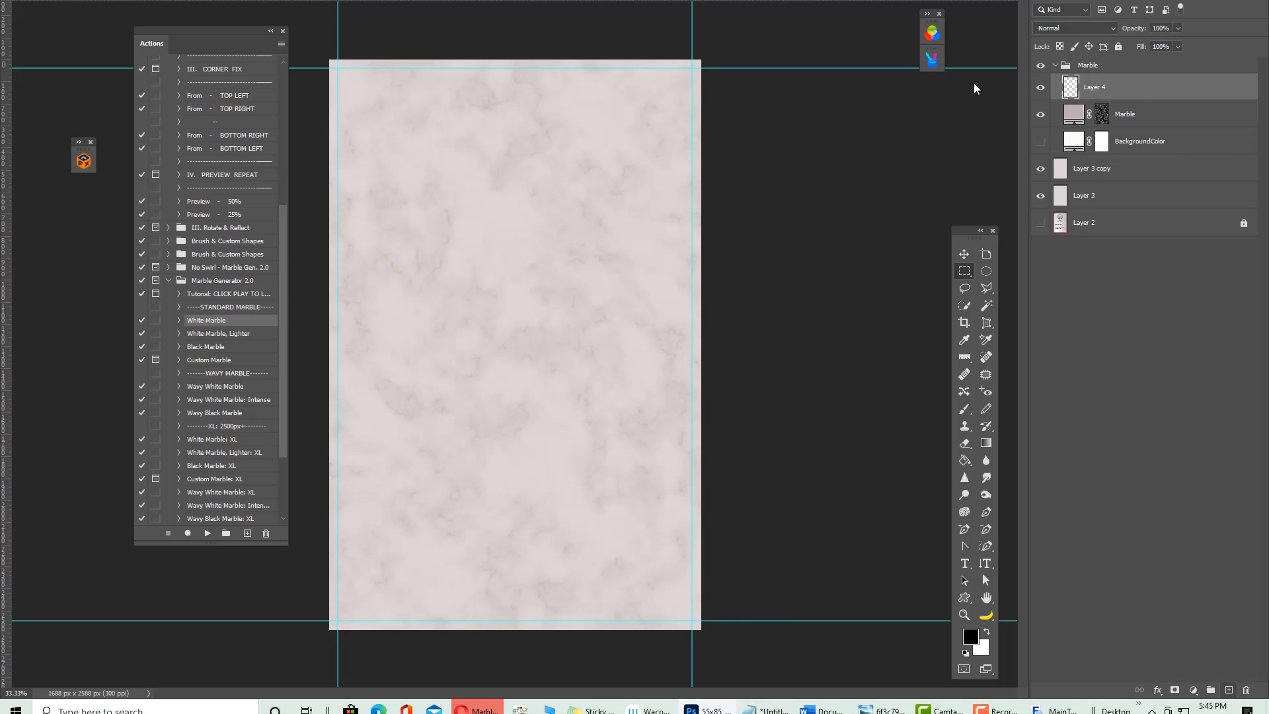
left_click(1130, 69)
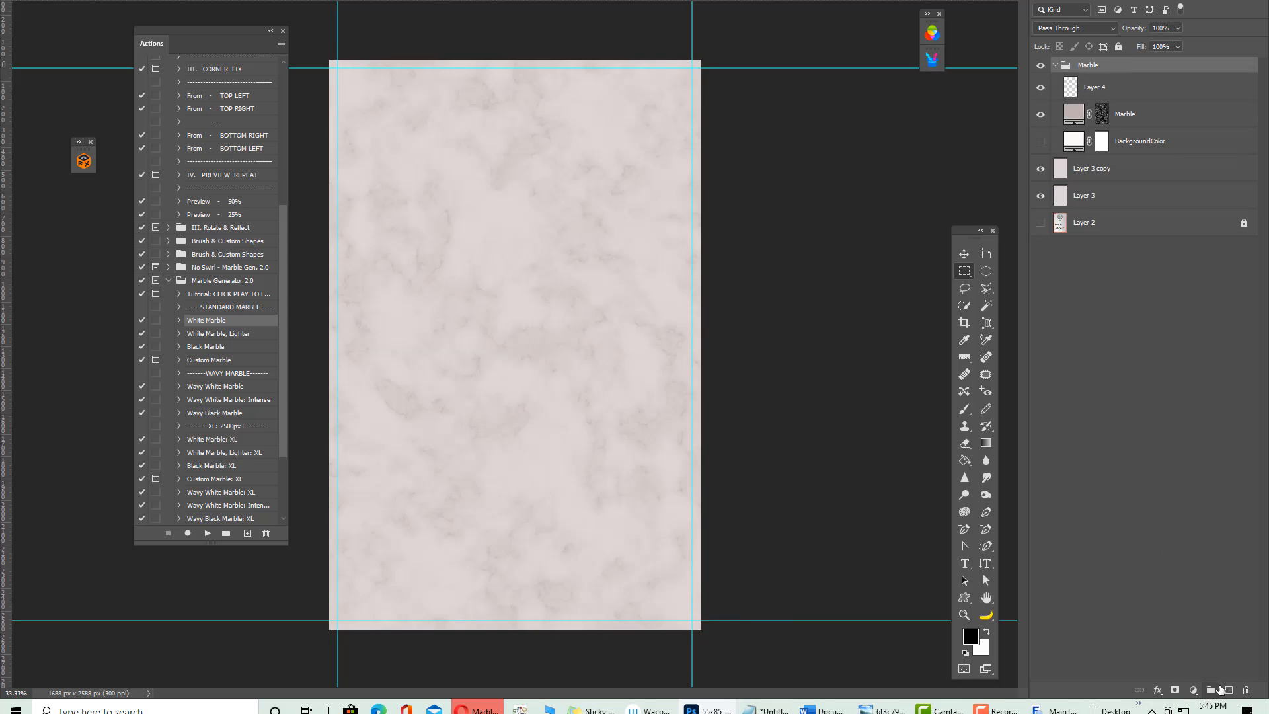
left_click(1229, 690)
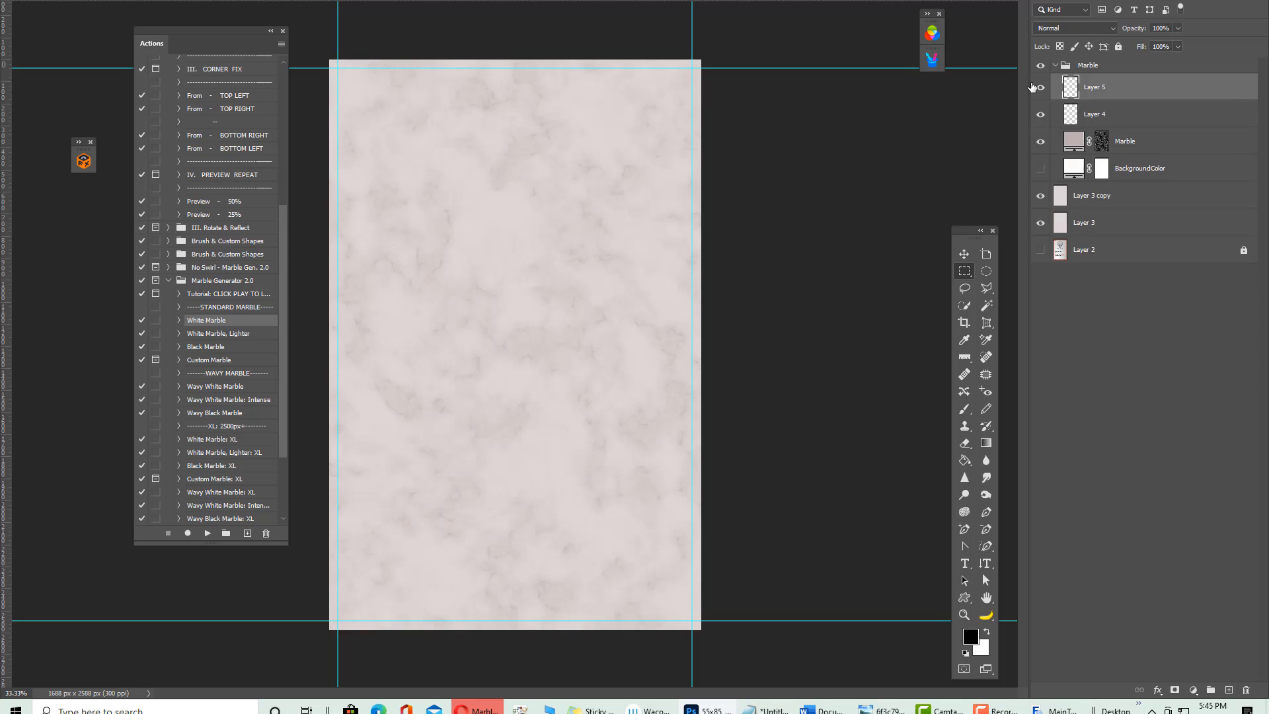
left_click(1074, 65)
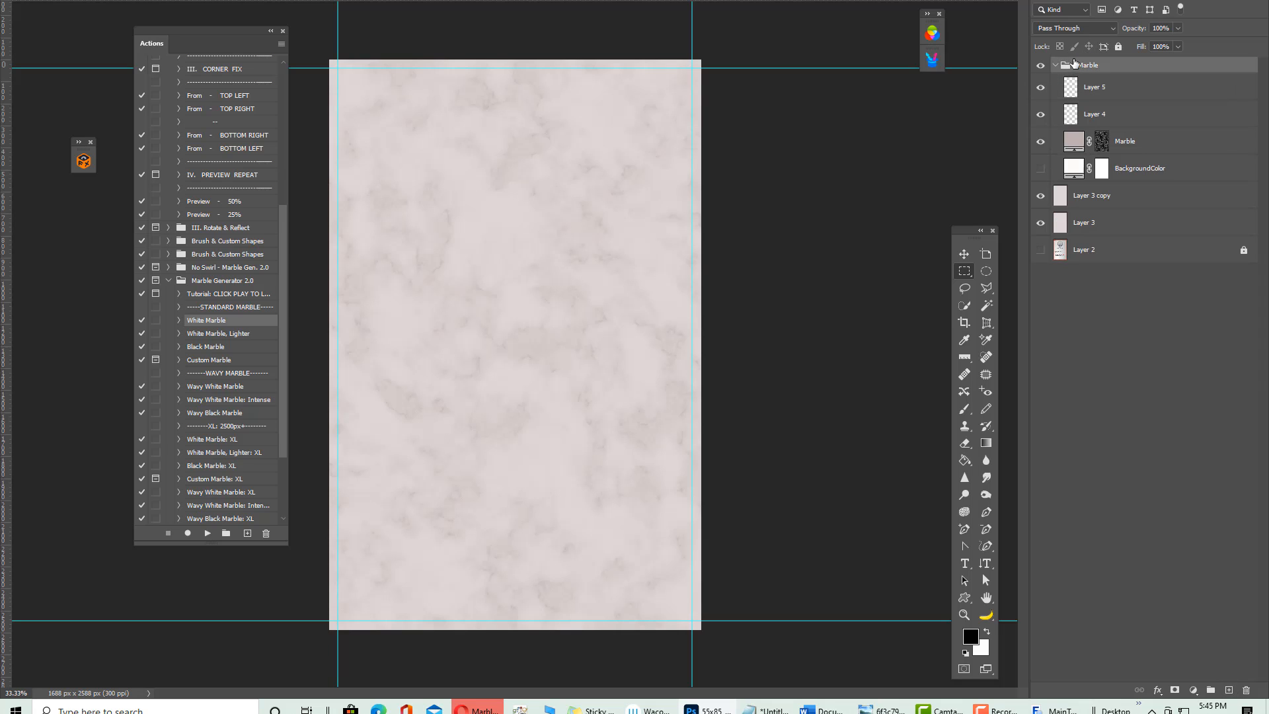
left_click(1229, 689)
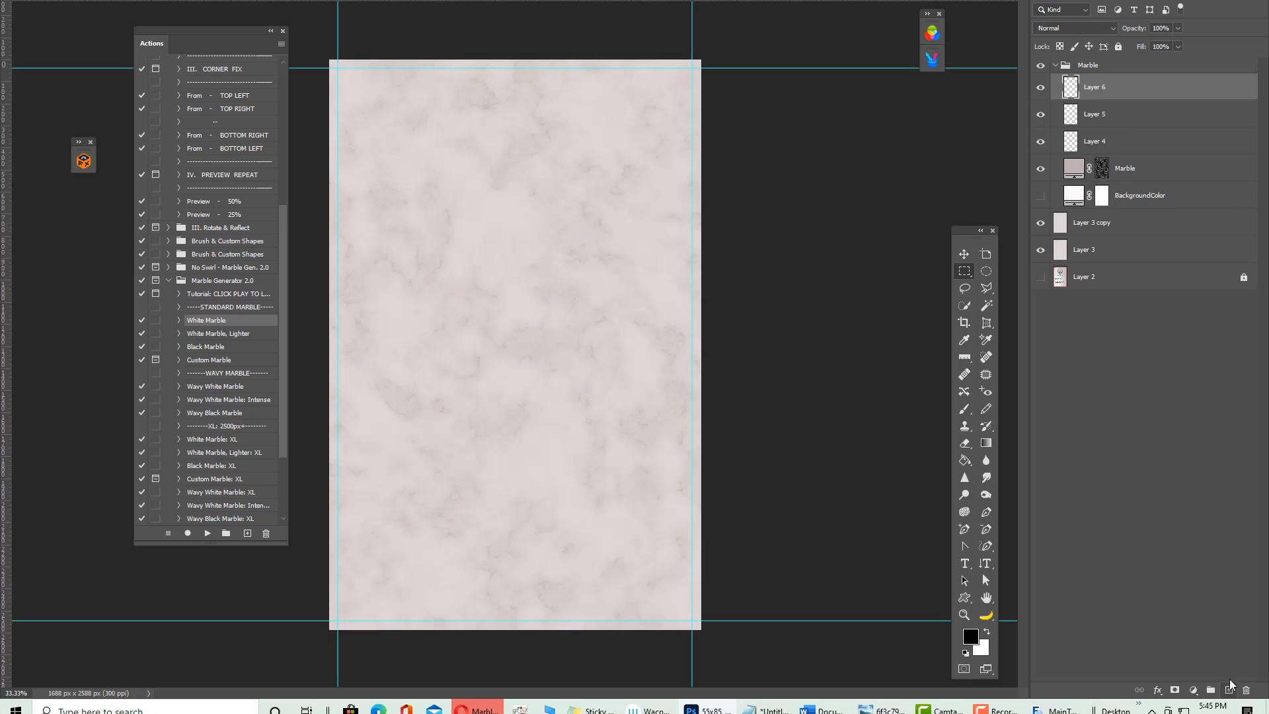
key("Delete")
key("Delete")
key("Delete")
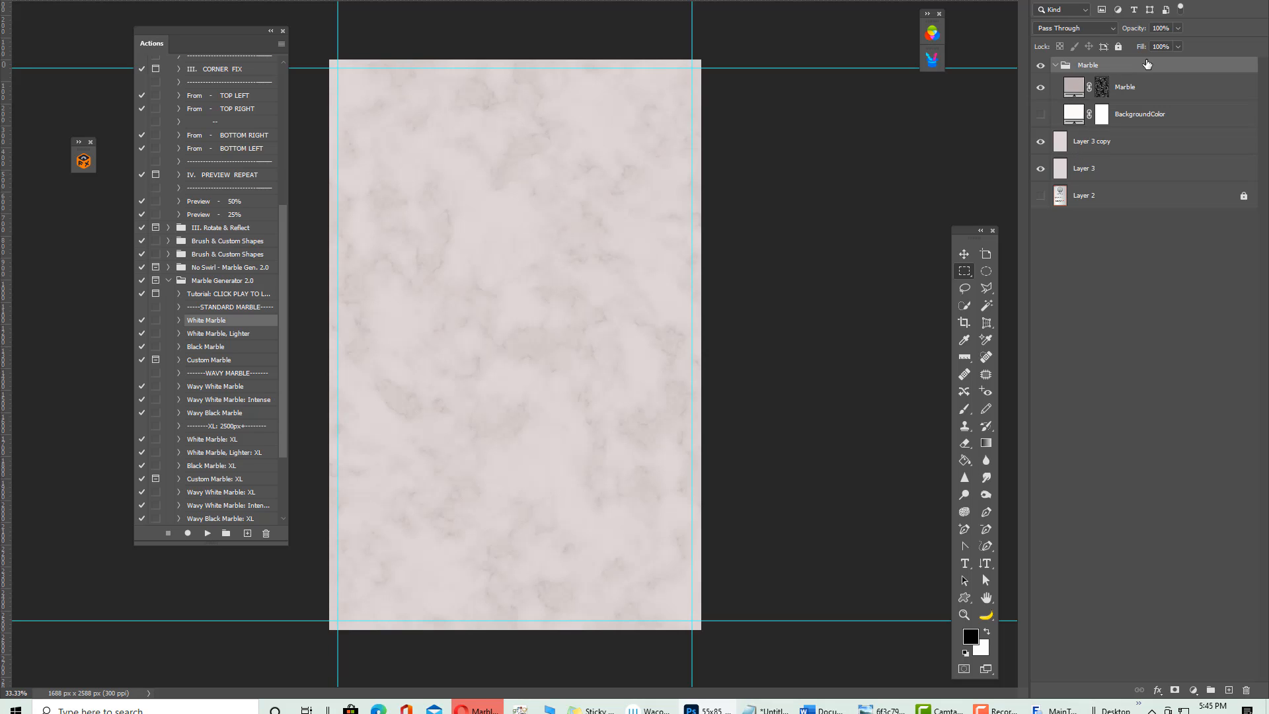
left_click(1056, 66)
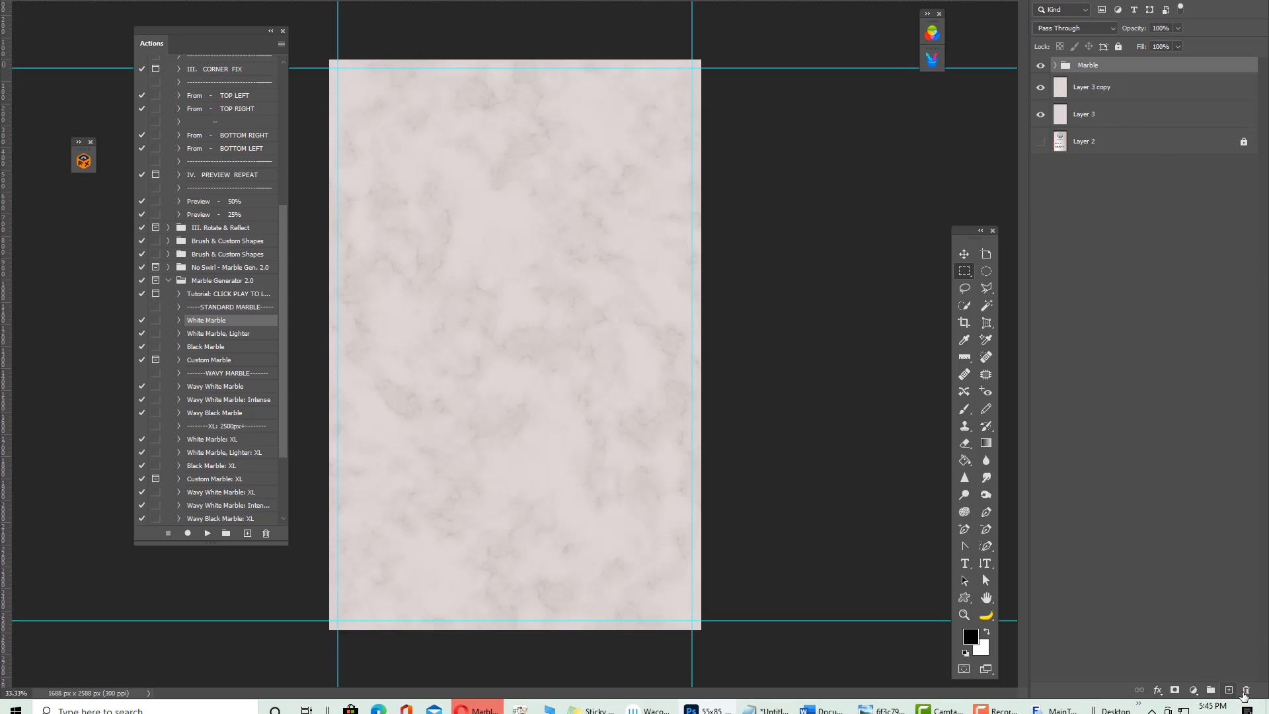
Add a new layer named 'border' above the Marble group and marquee-select the whole canvas
left_click(1231, 691)
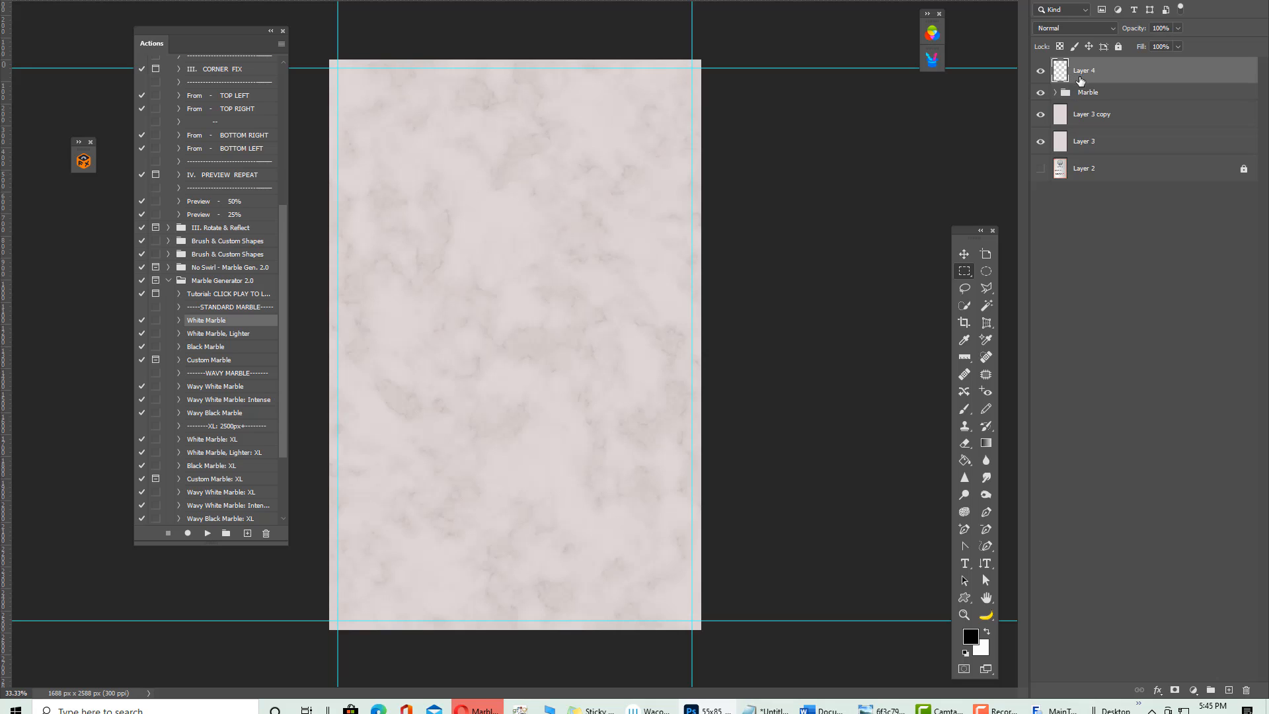
double_click(1083, 72)
type("border")
key("Return")
left_click(958, 268)
left_click_drag(312, 47, 958, 687)
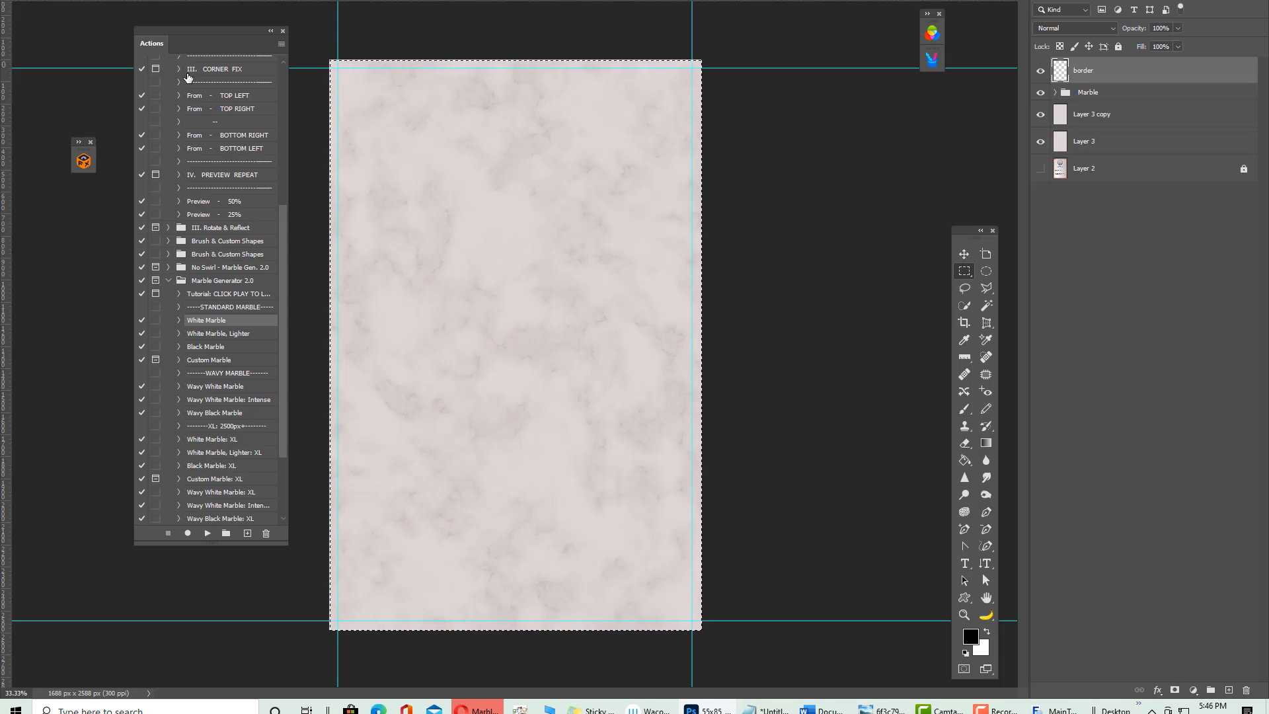
Apply an 8 px stroke to the selection on the border layer through Edit > Stroke
left_click(51, 1)
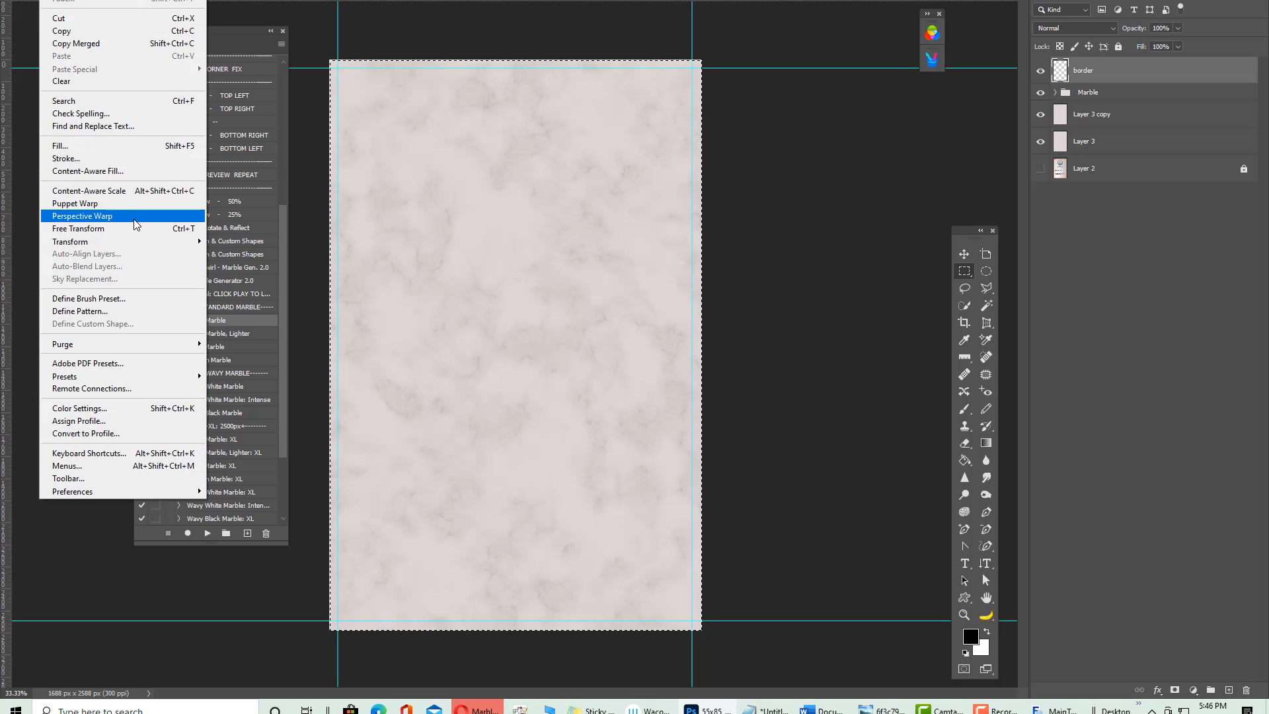
left_click(87, 160)
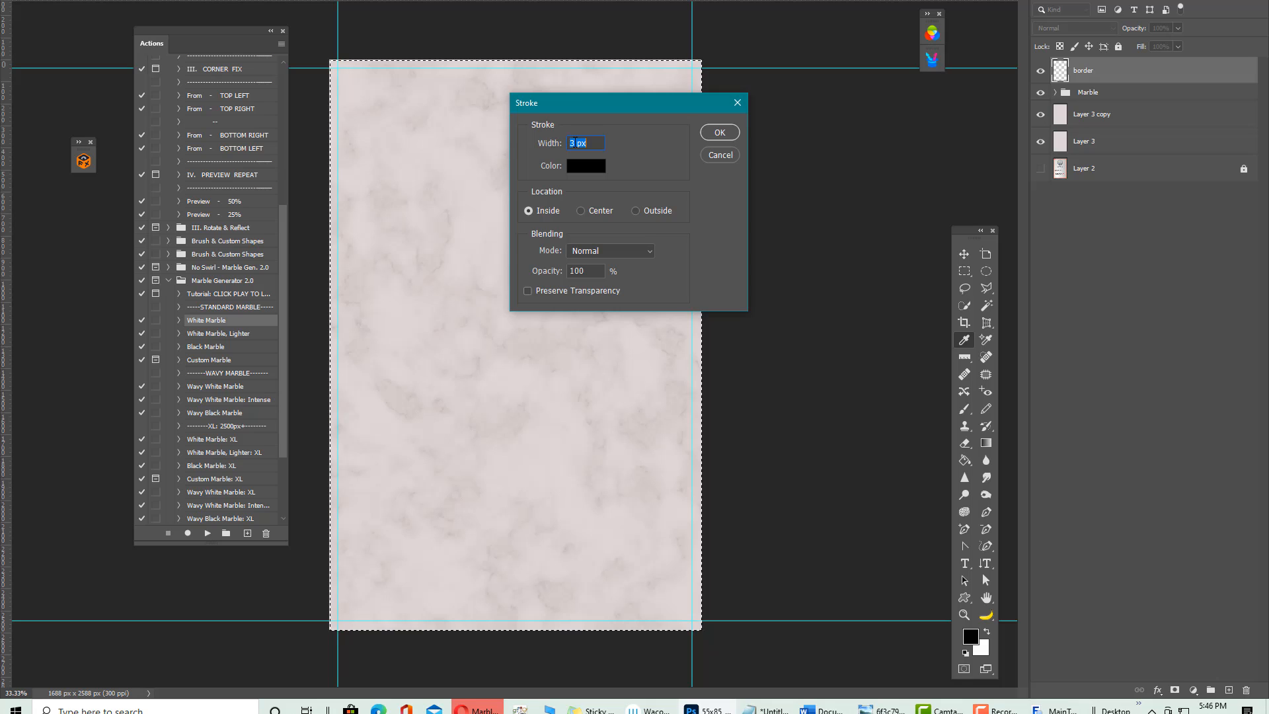
left_click(575, 142)
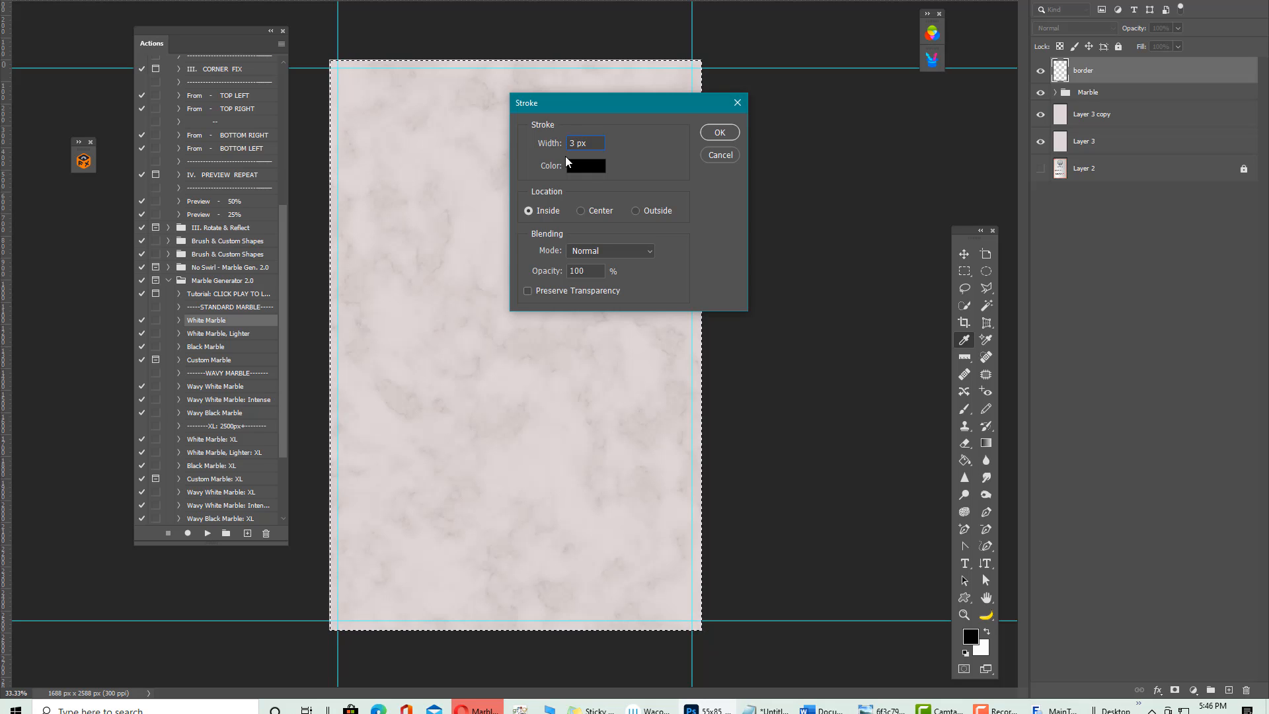
left_click(637, 211)
double_click(575, 144)
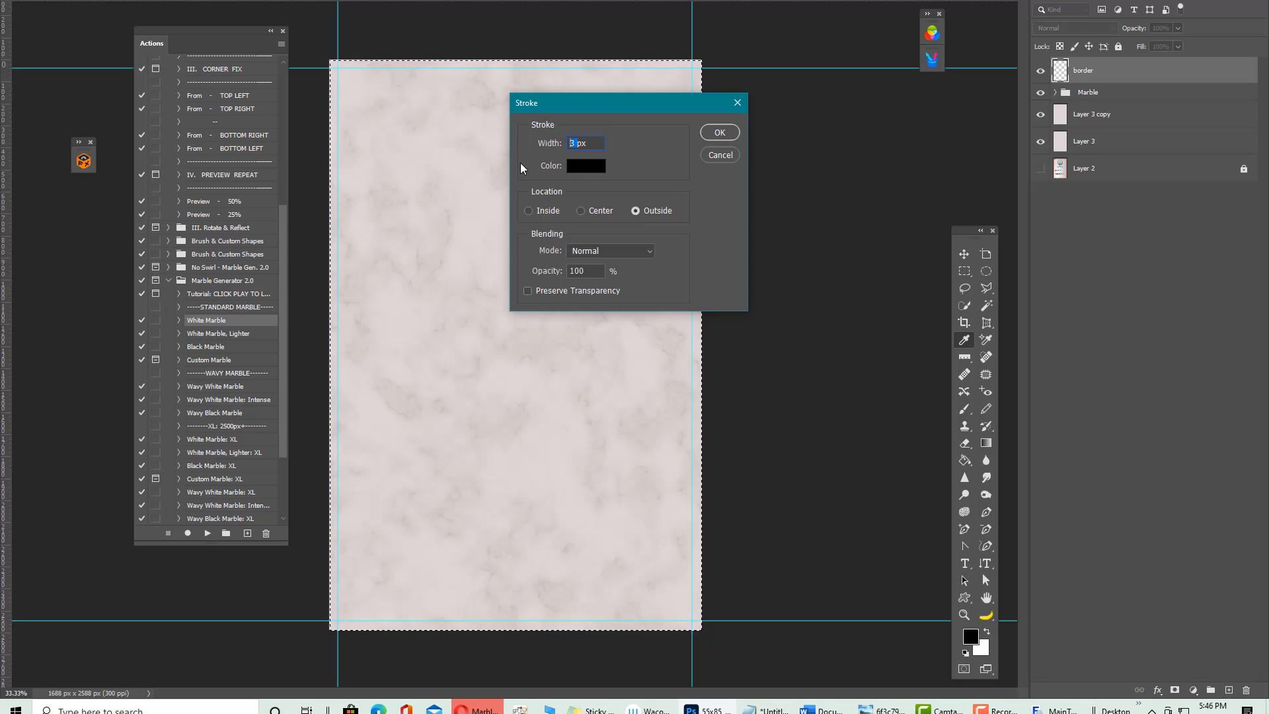
type("8")
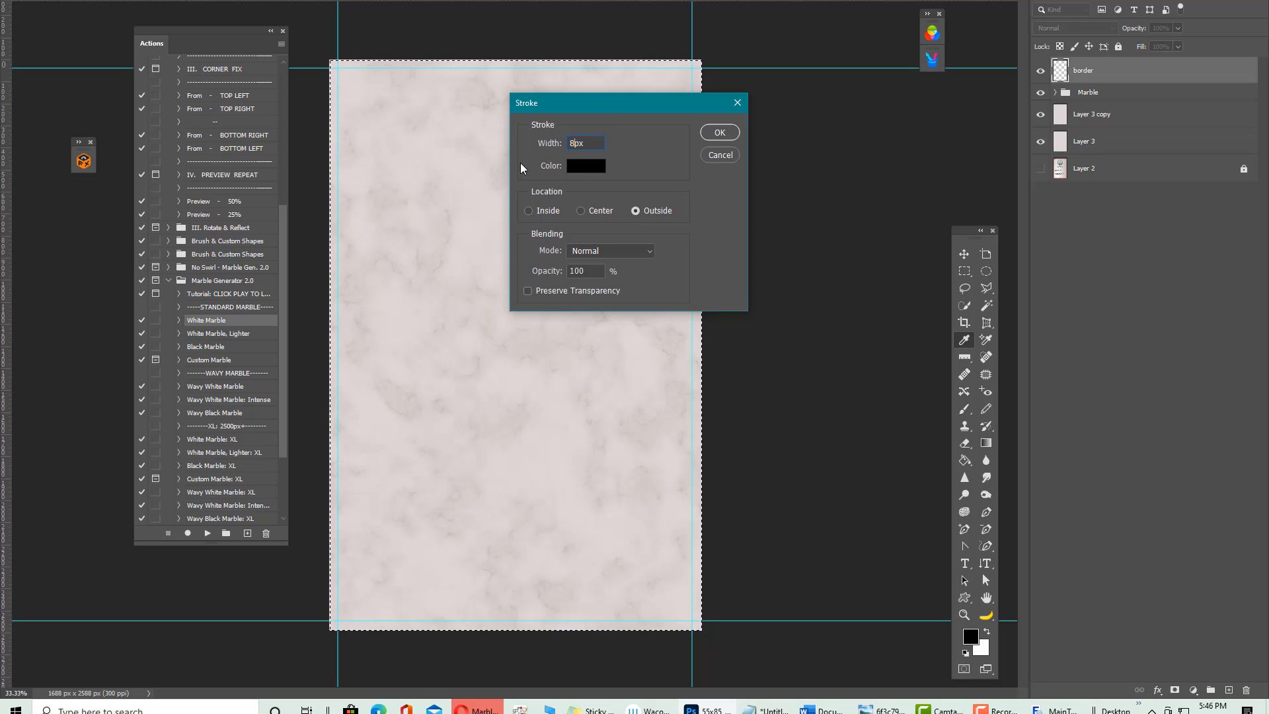
left_click(719, 132)
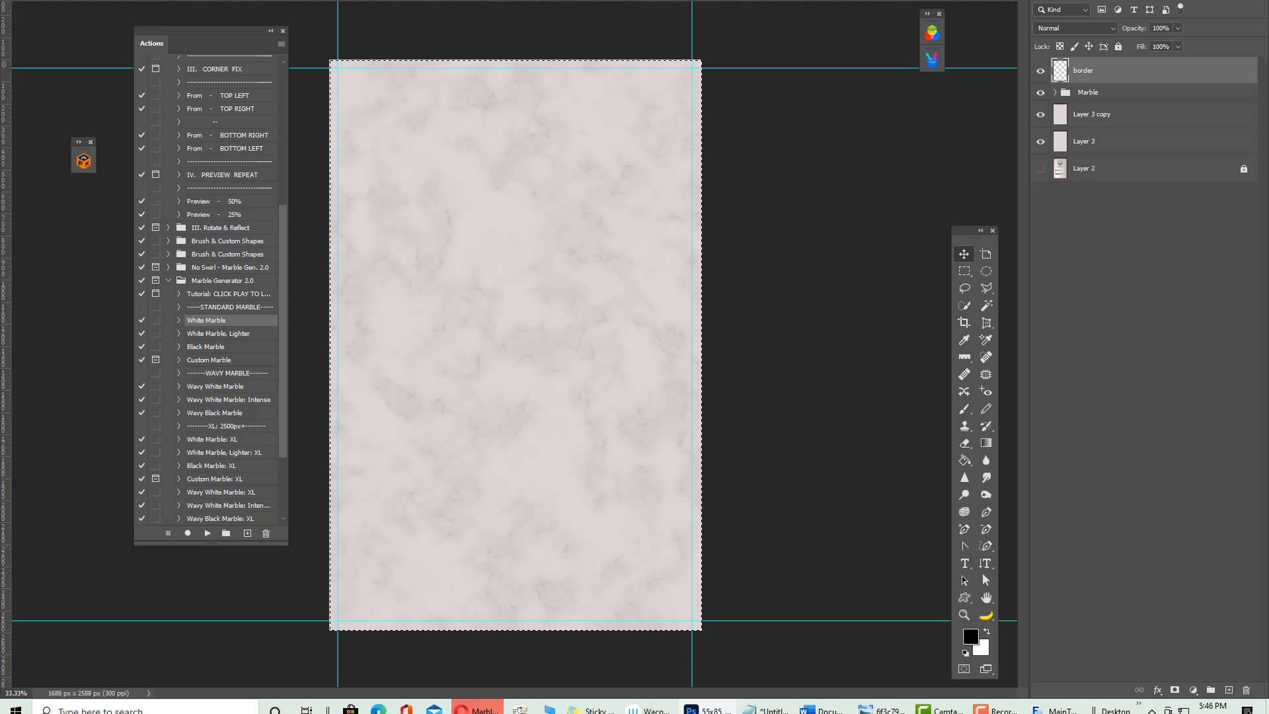
Reapply the 8 px stroke set to Inside, then deselect and select the whole canvas again
key("alt+e")
key("s")
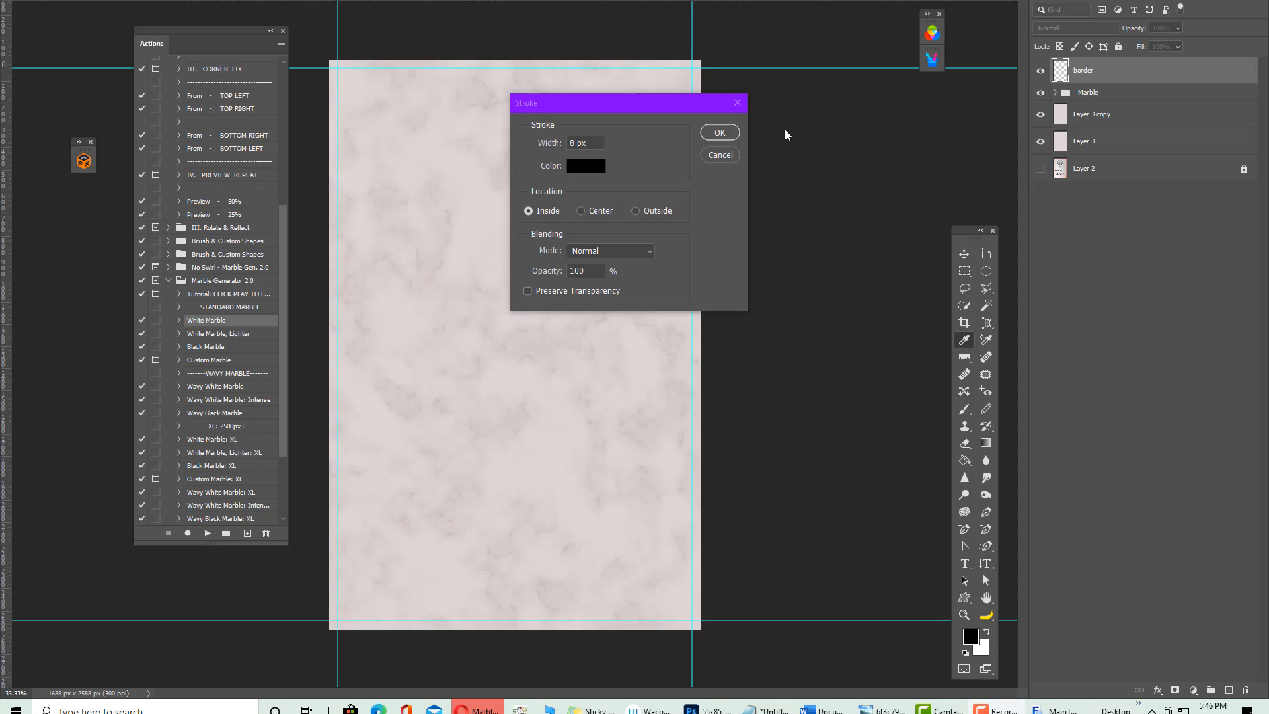
left_click(571, 98)
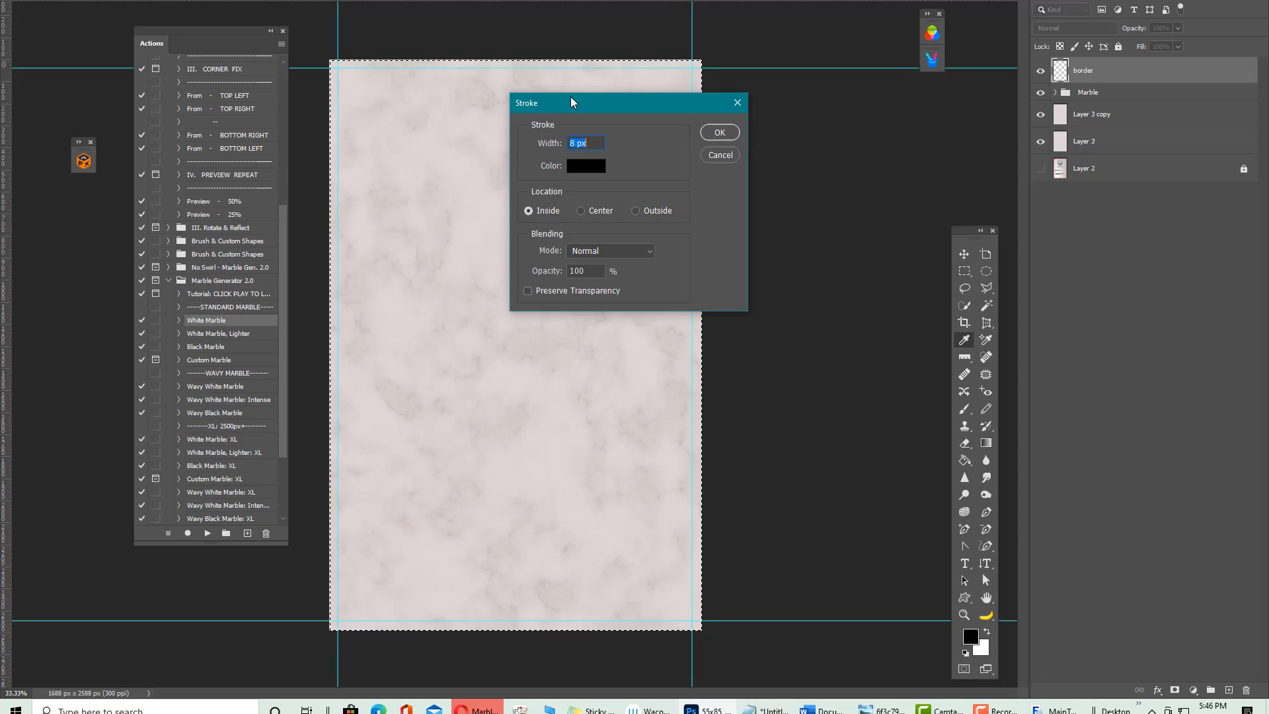
left_click(722, 131)
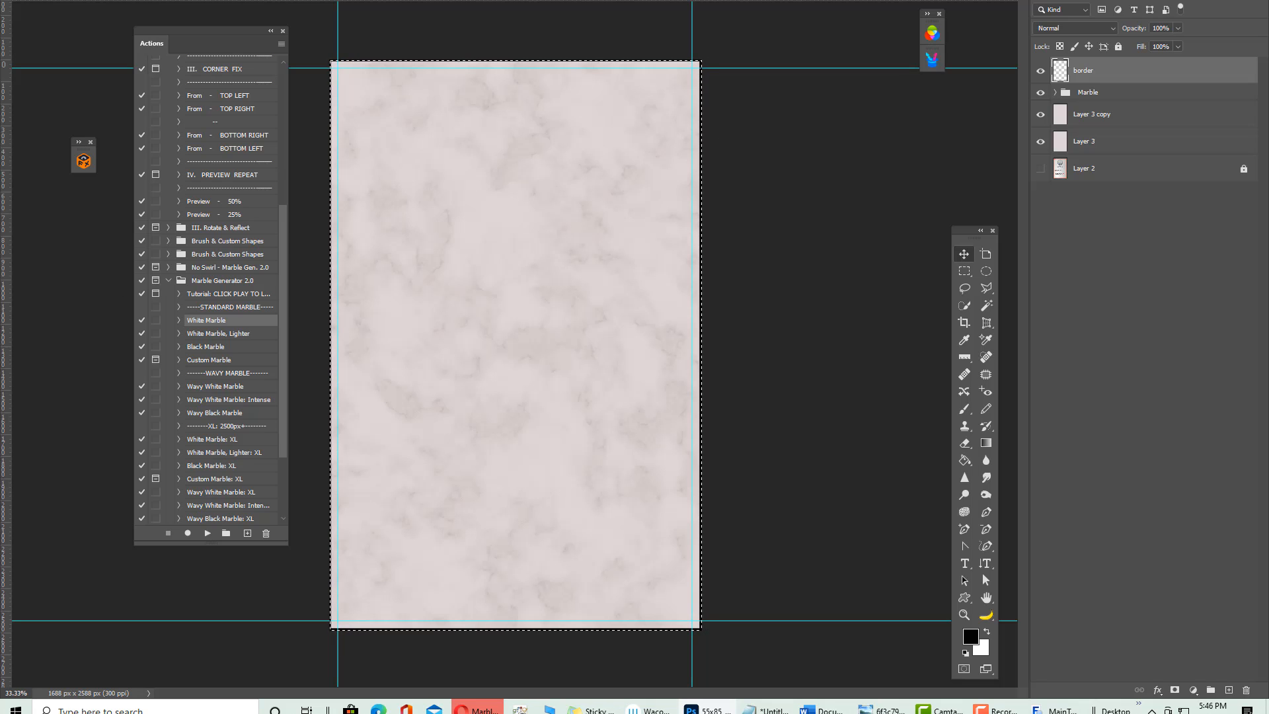
key("ctrl+d")
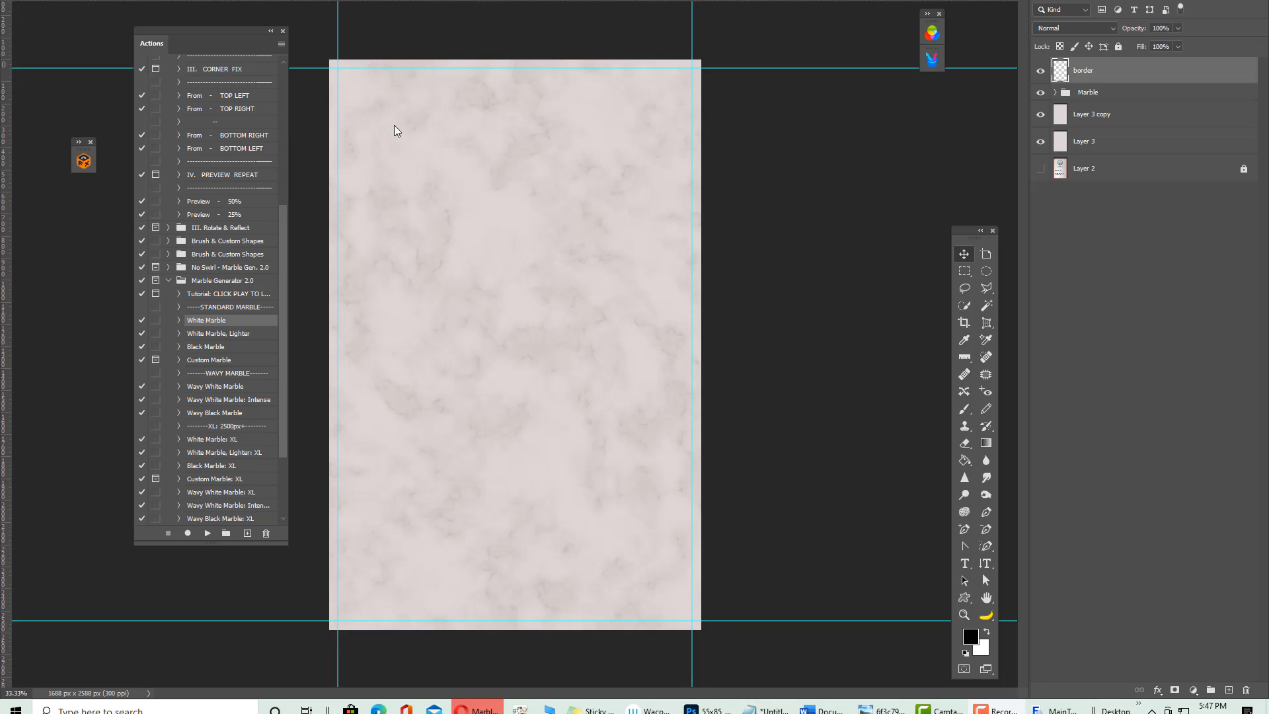
left_click(964, 270)
key("ctrl+a")
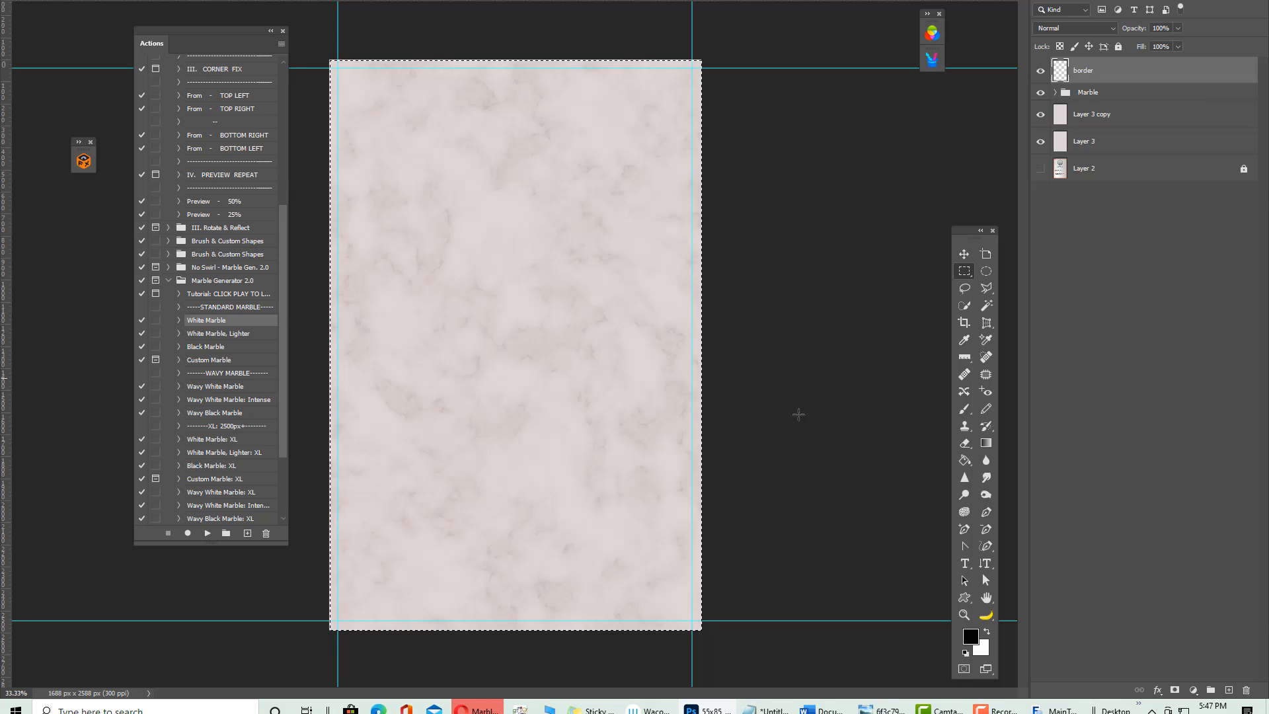
Apply a 20 px light green stroke around the canvas, then undo it
left_click(49, 0)
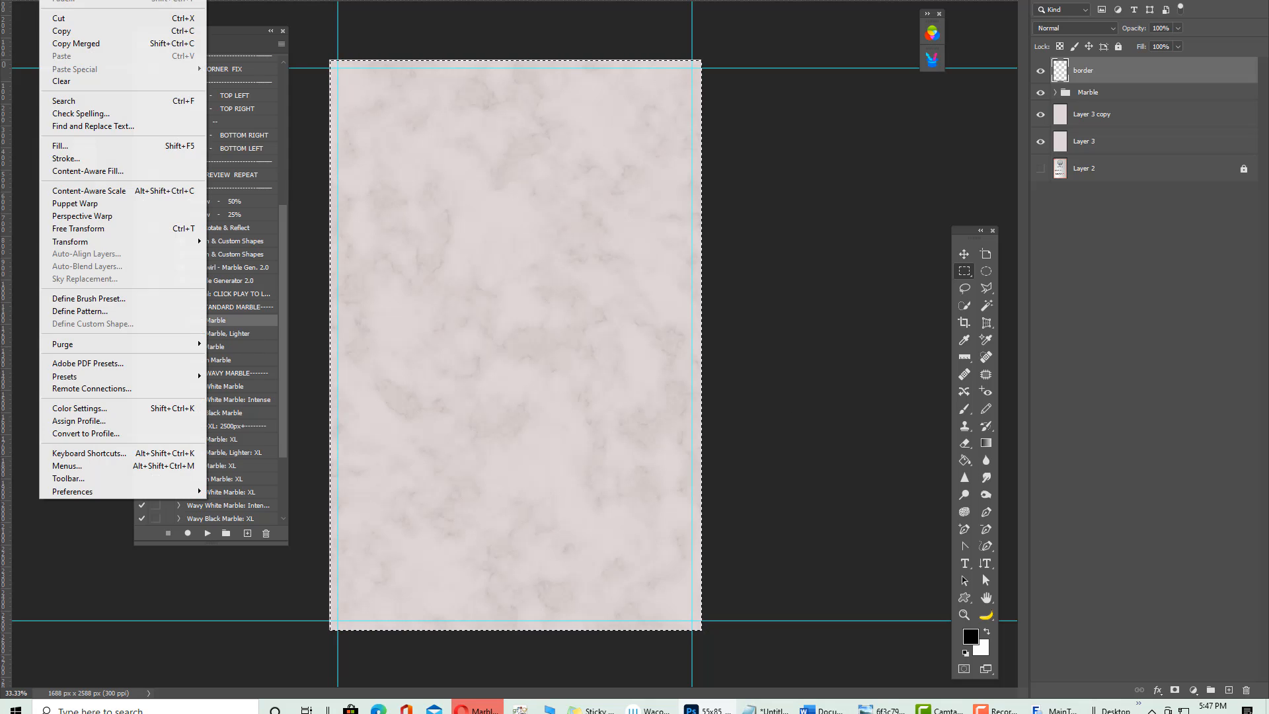
left_click(79, 160)
left_click(579, 165)
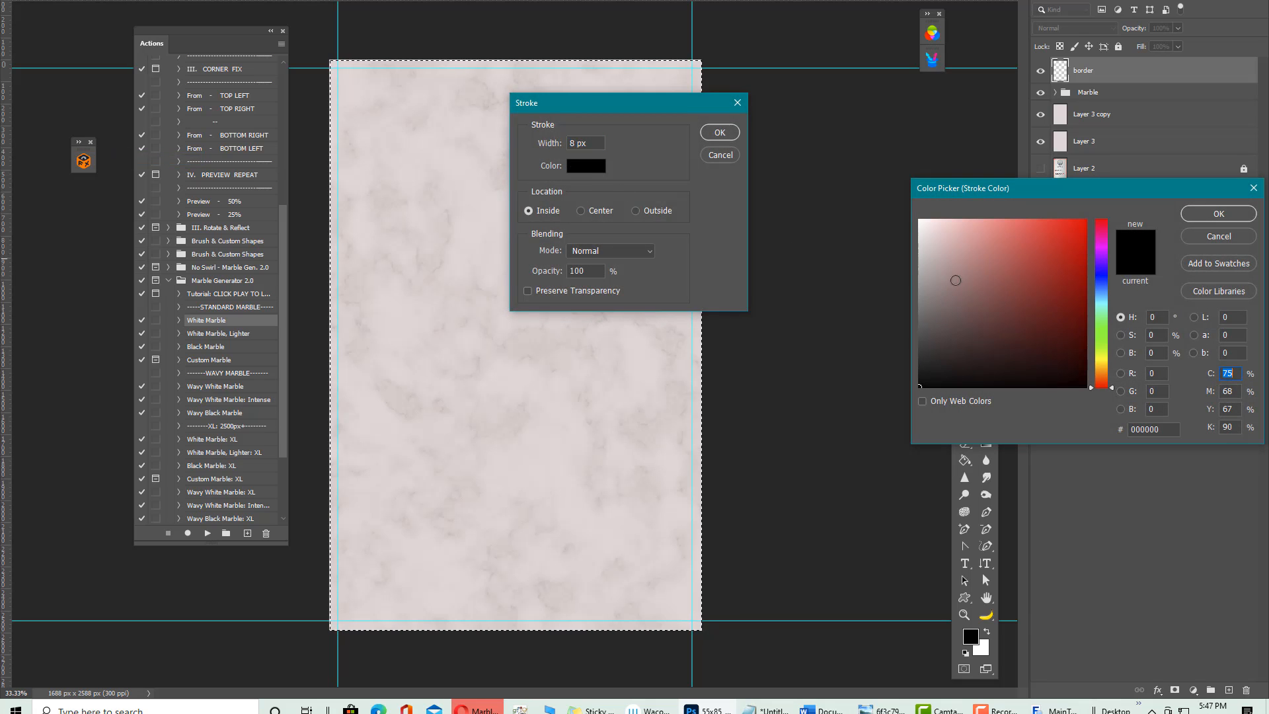
left_click(1105, 337)
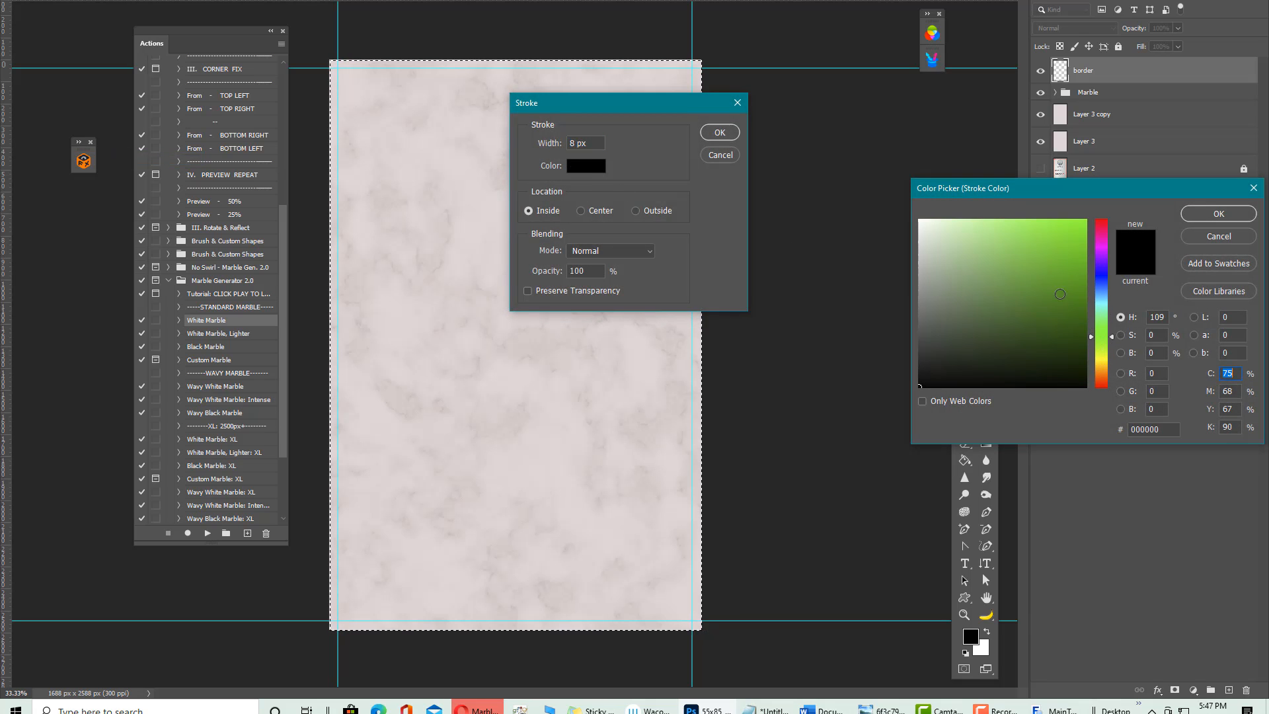
left_click(1036, 221)
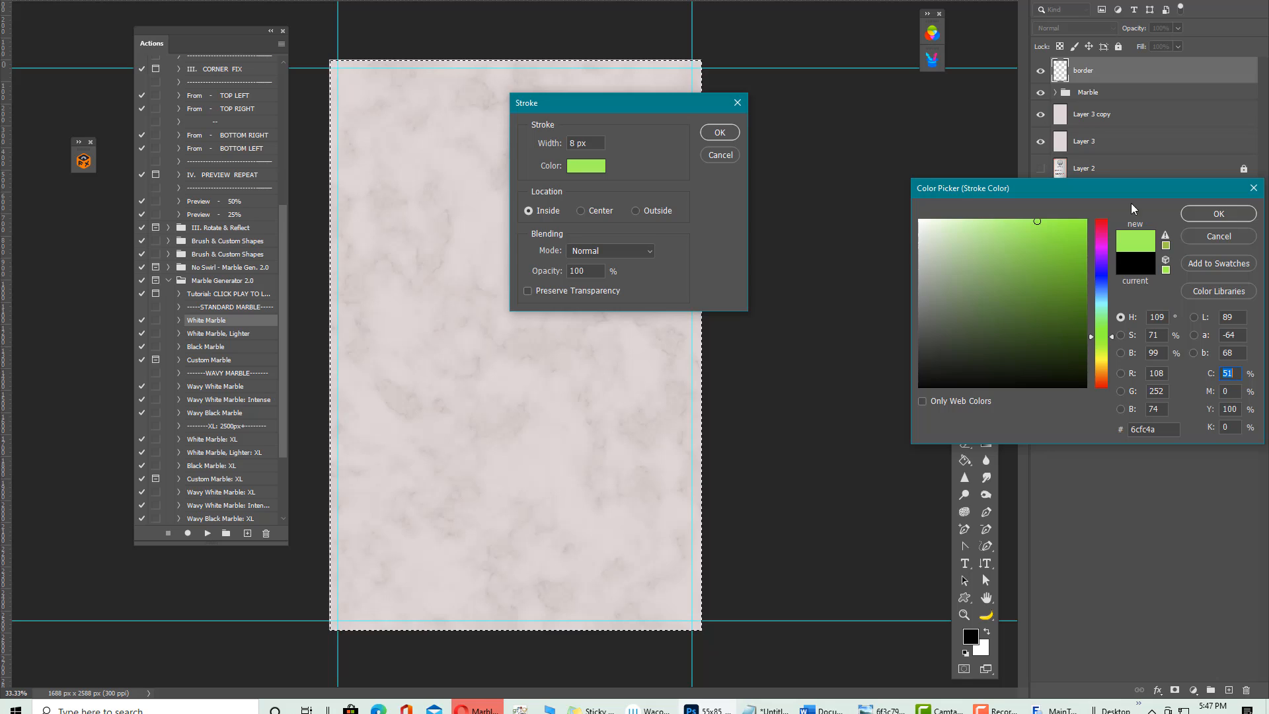
left_click(1219, 215)
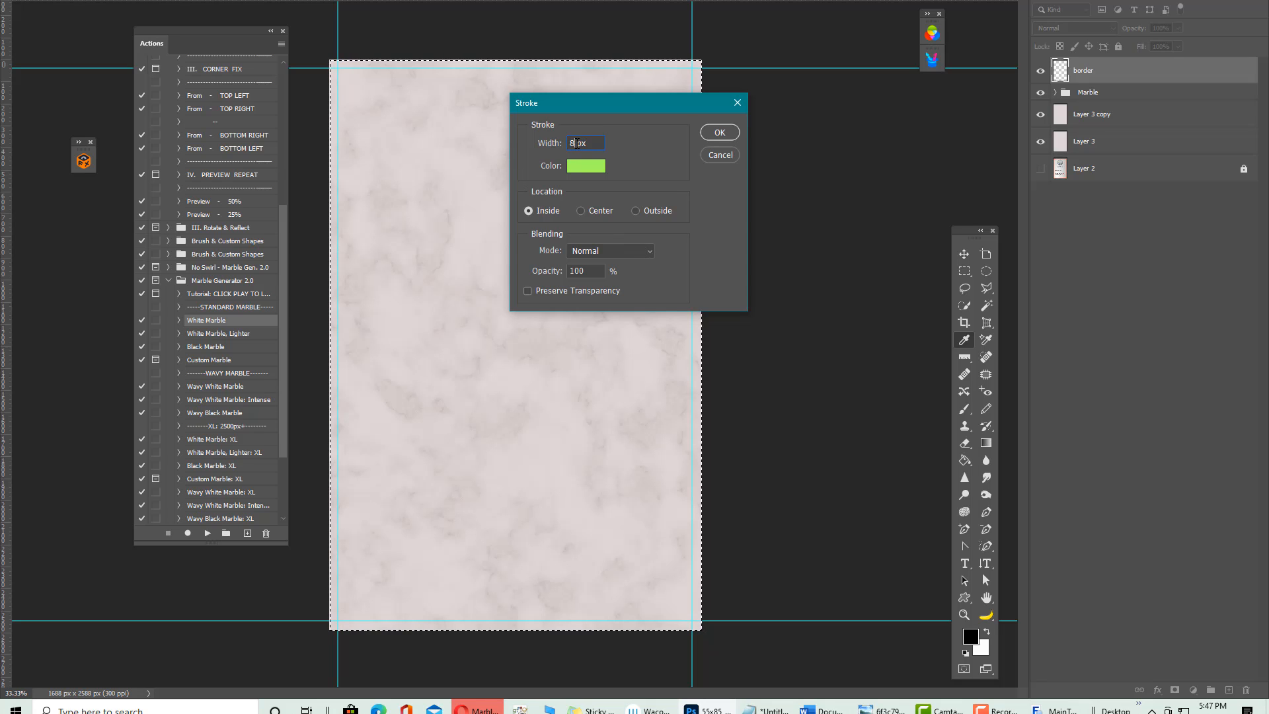
type("2px0")
left_click(721, 133)
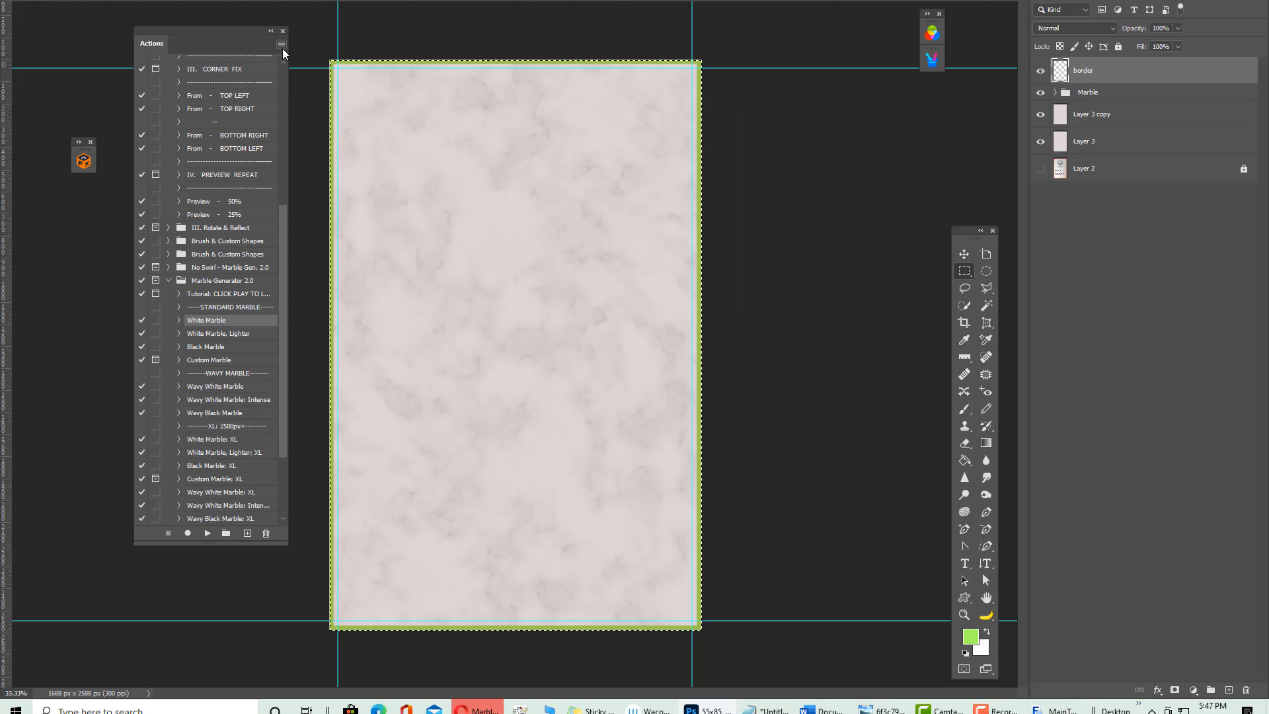
key("ctrl+z")
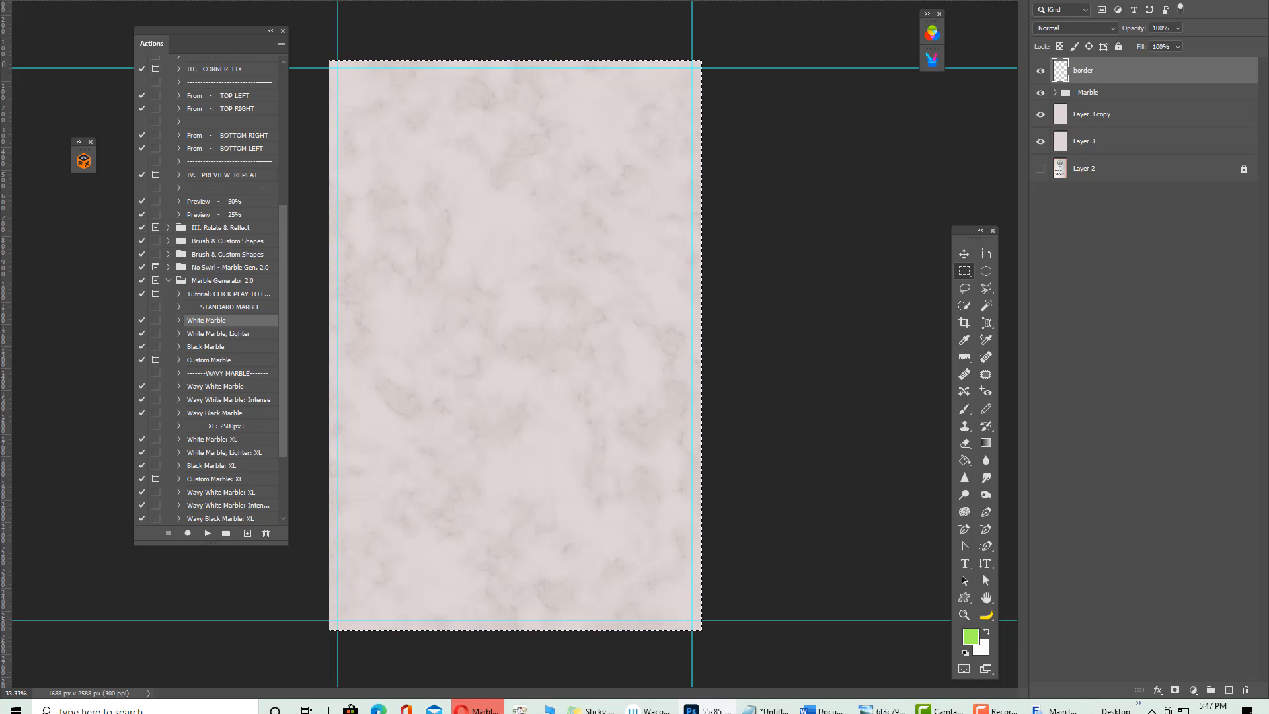
left_click(50, 0)
left_click(85, 159)
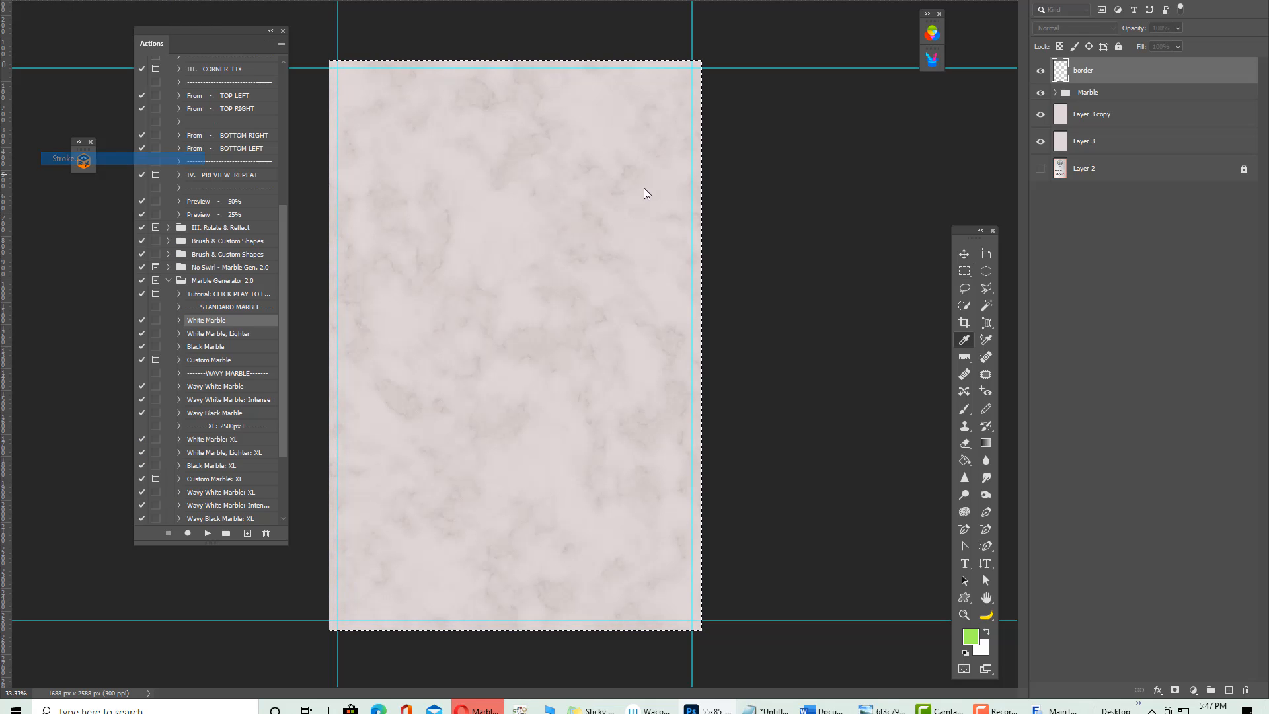
left_click(634, 210)
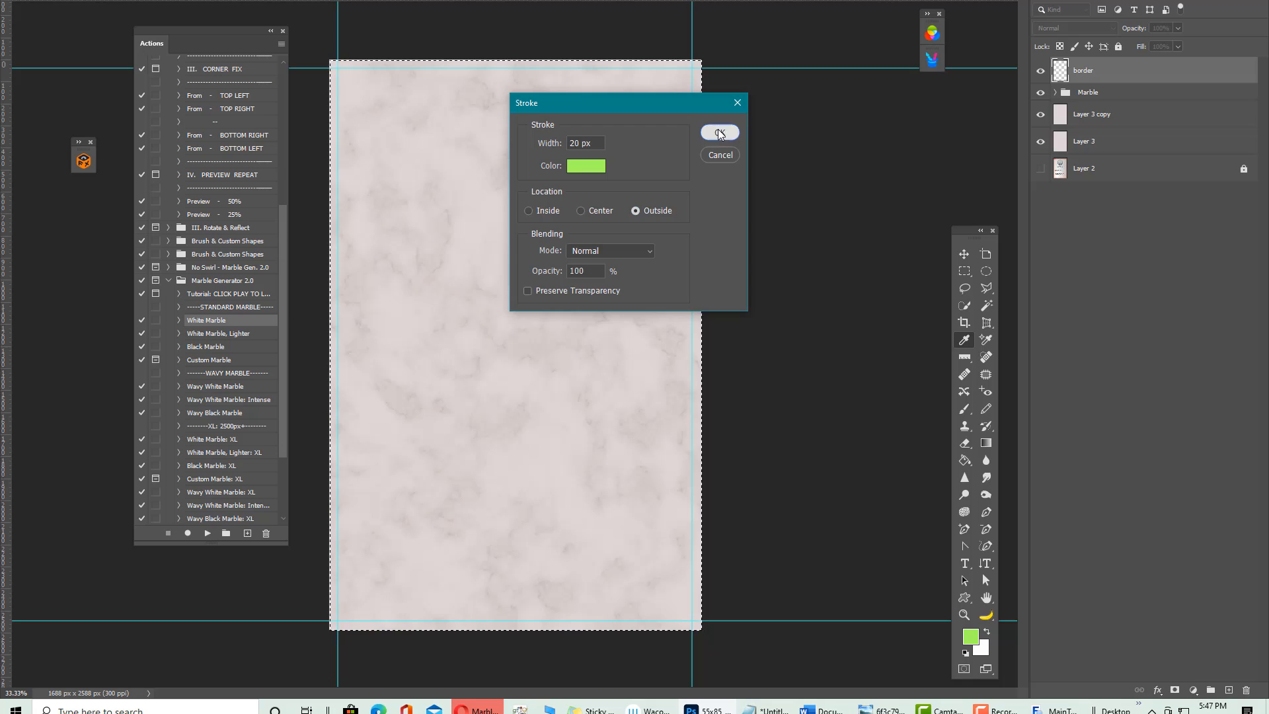
left_click(719, 132)
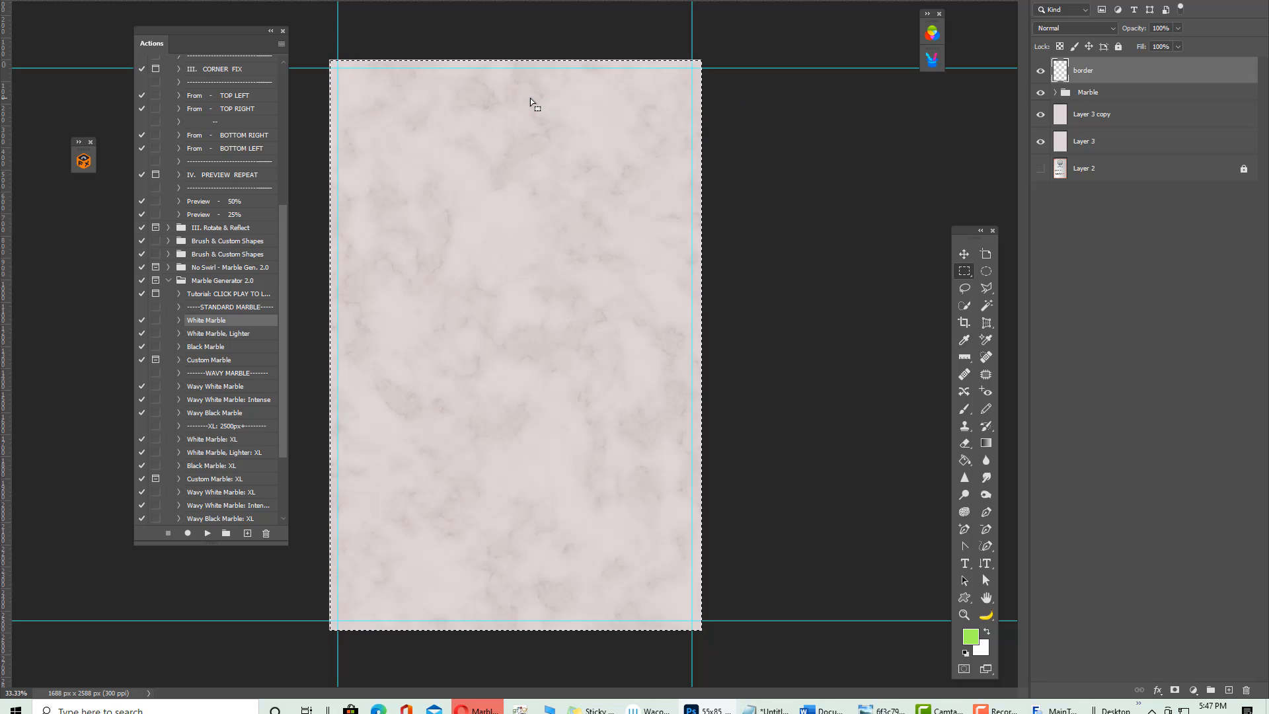
left_click(53, 0)
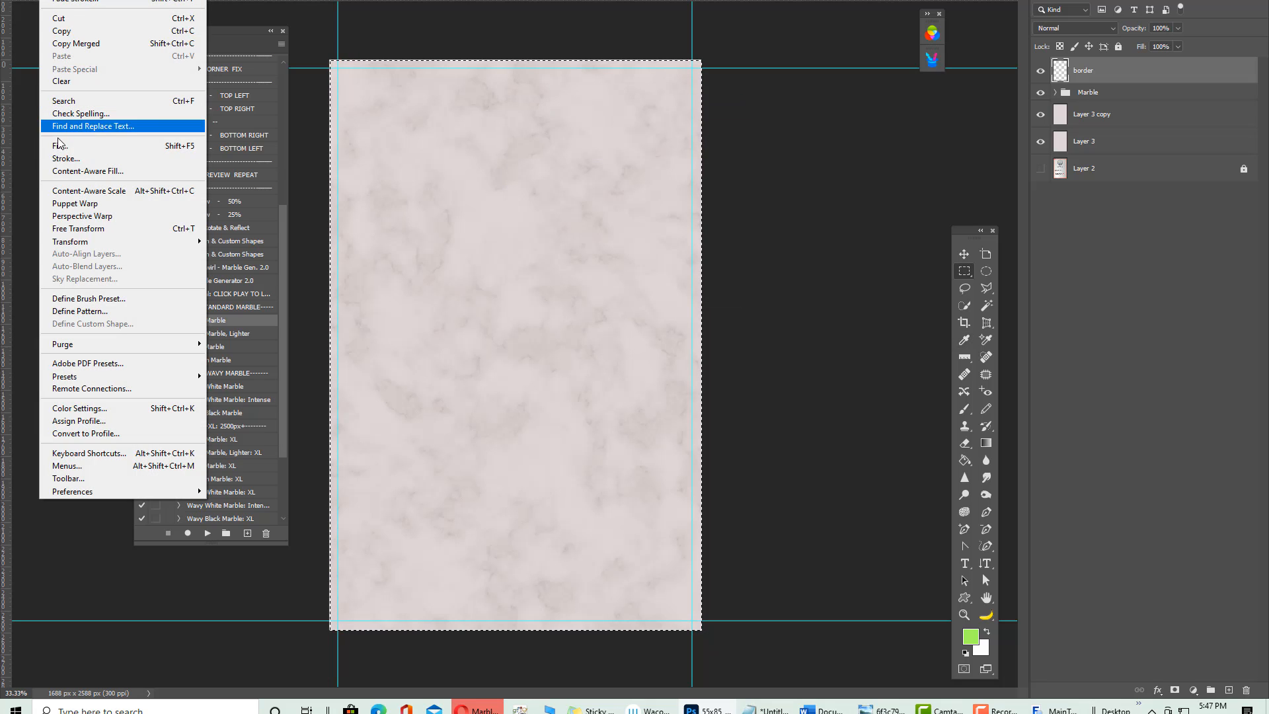
left_click(66, 158)
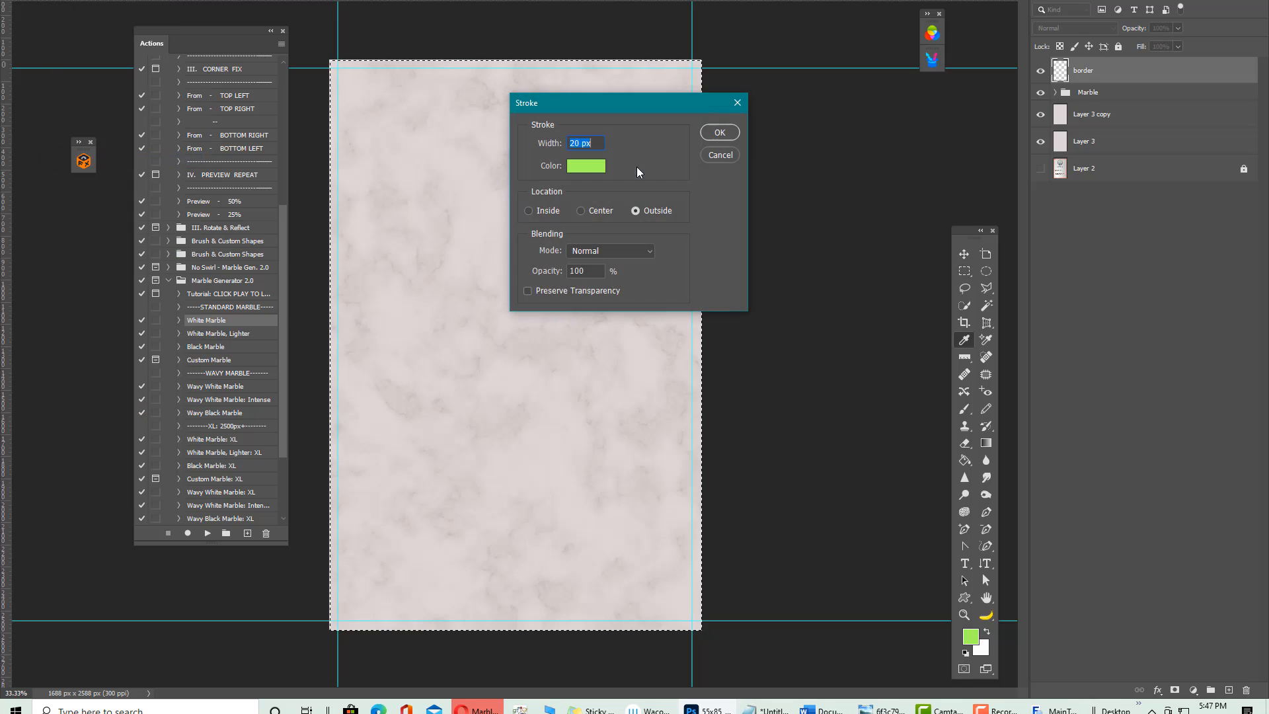
left_click(528, 210)
type("40")
left_click(716, 129)
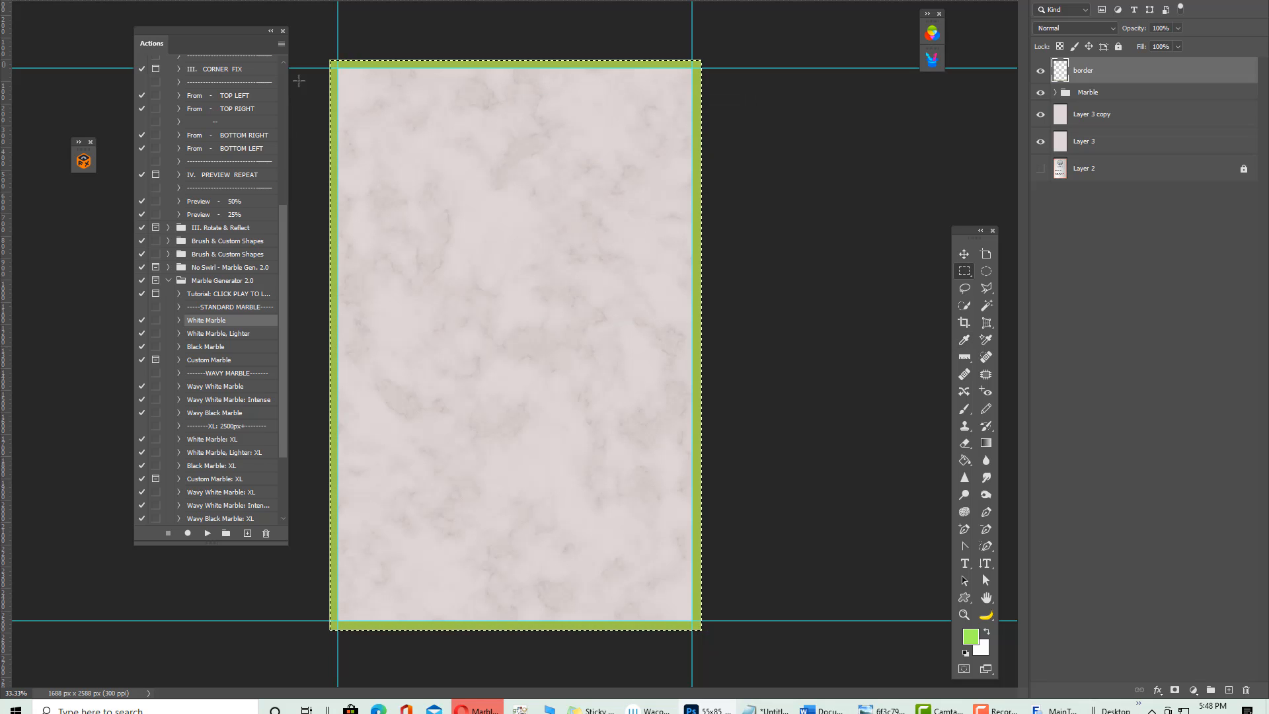
left_click(52, 0)
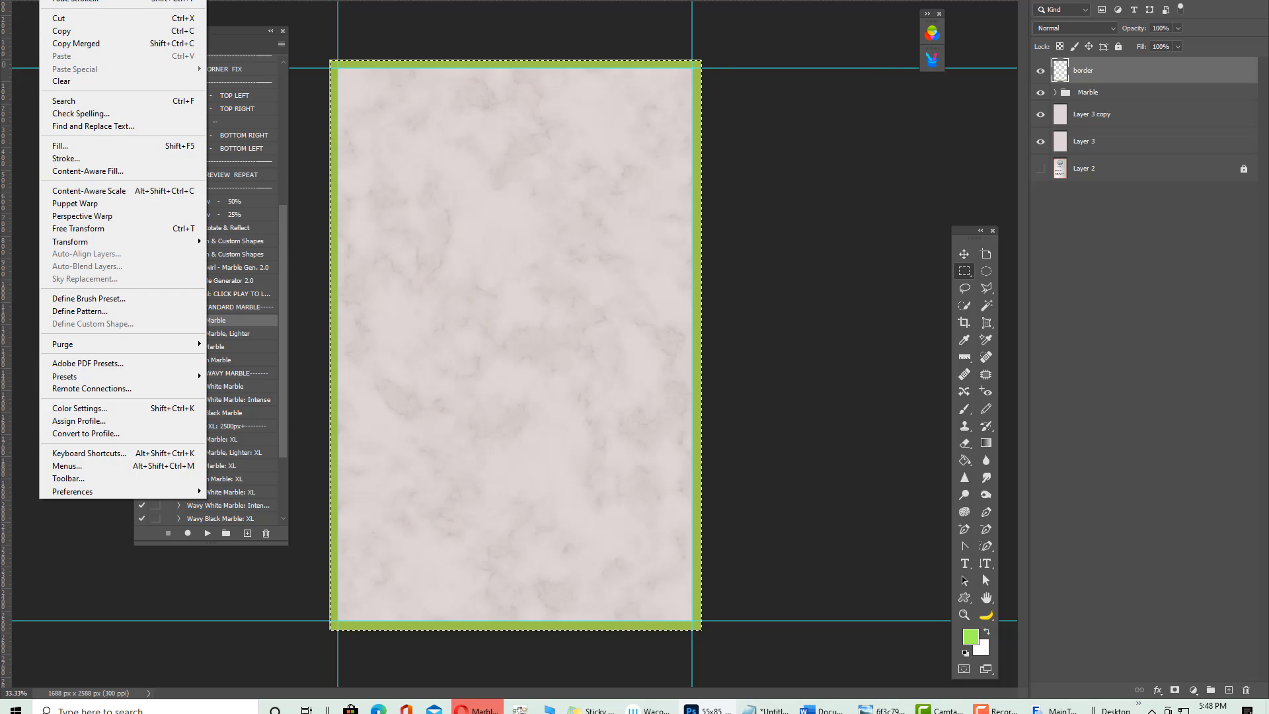
left_click(824, 101)
key("ctrl+z")
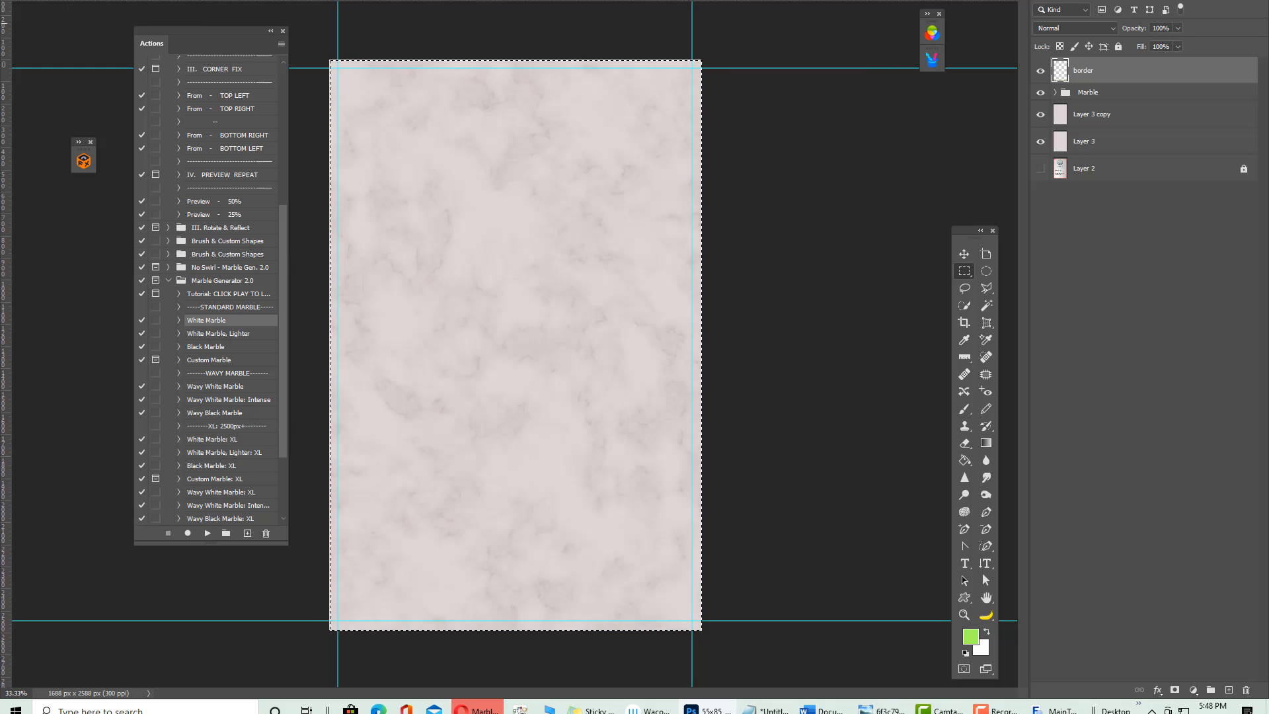
left_click(51, 0)
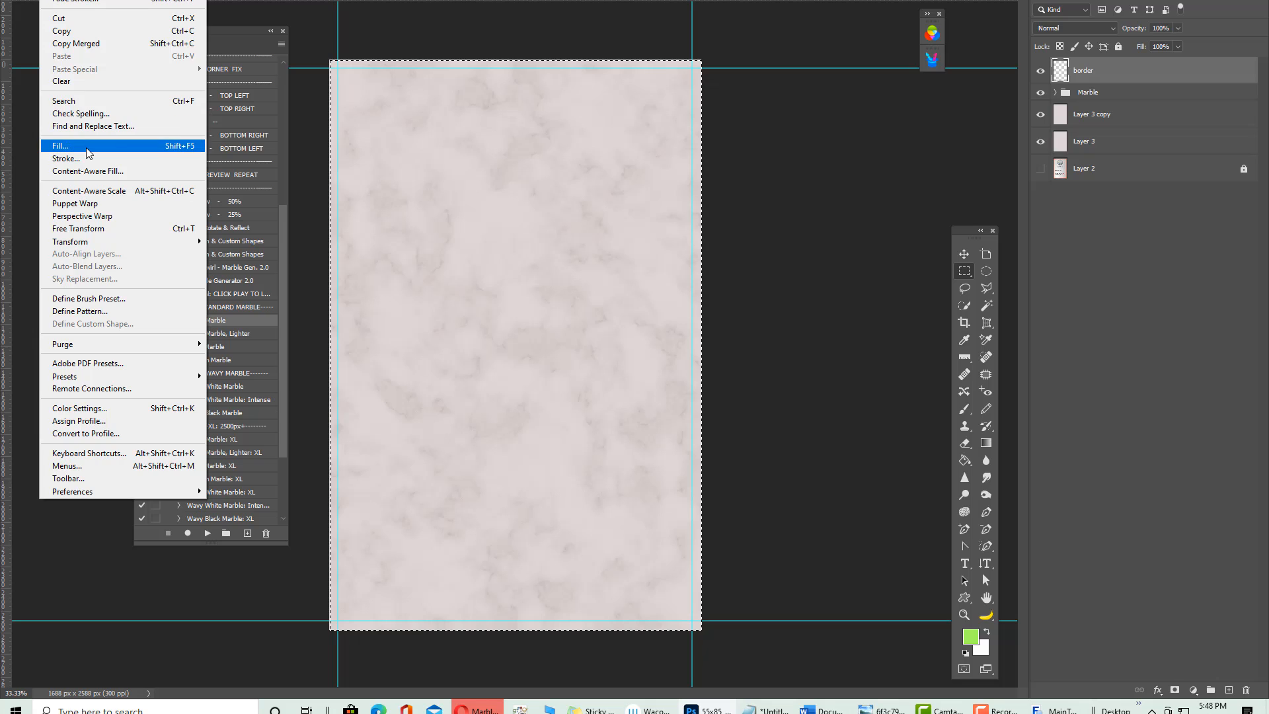
left_click(66, 158)
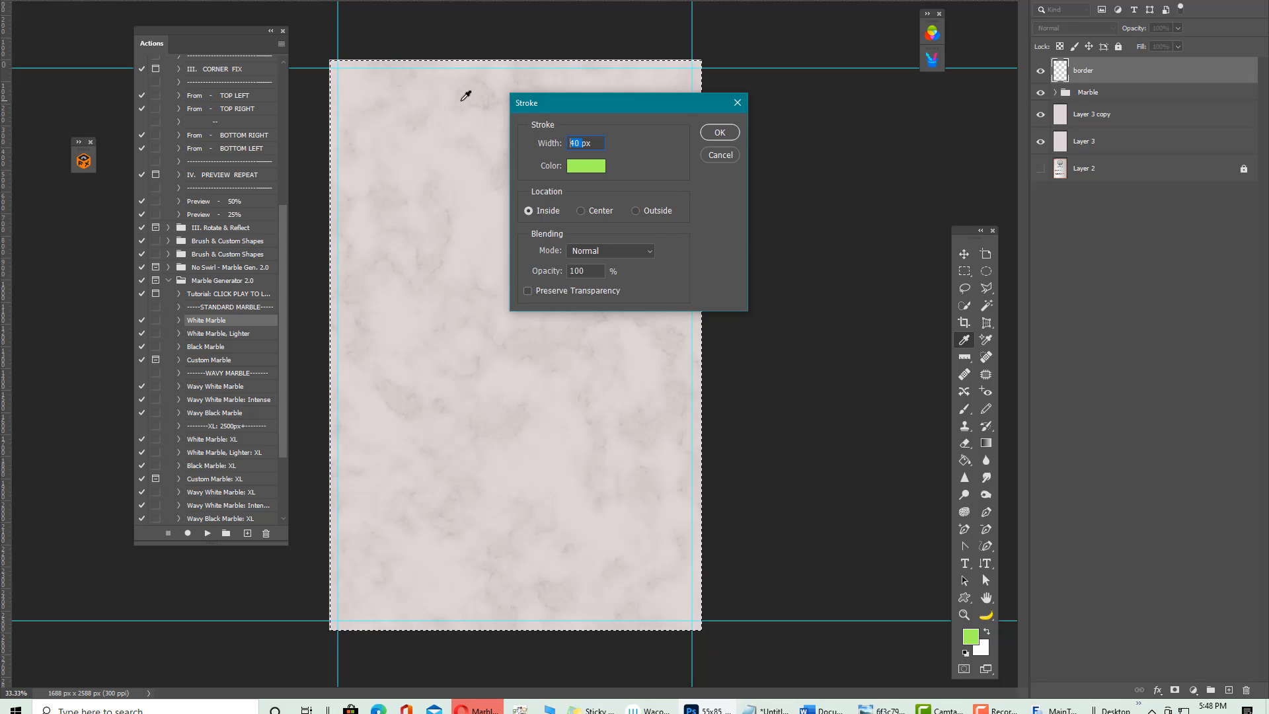
type("6")
left_click(718, 135)
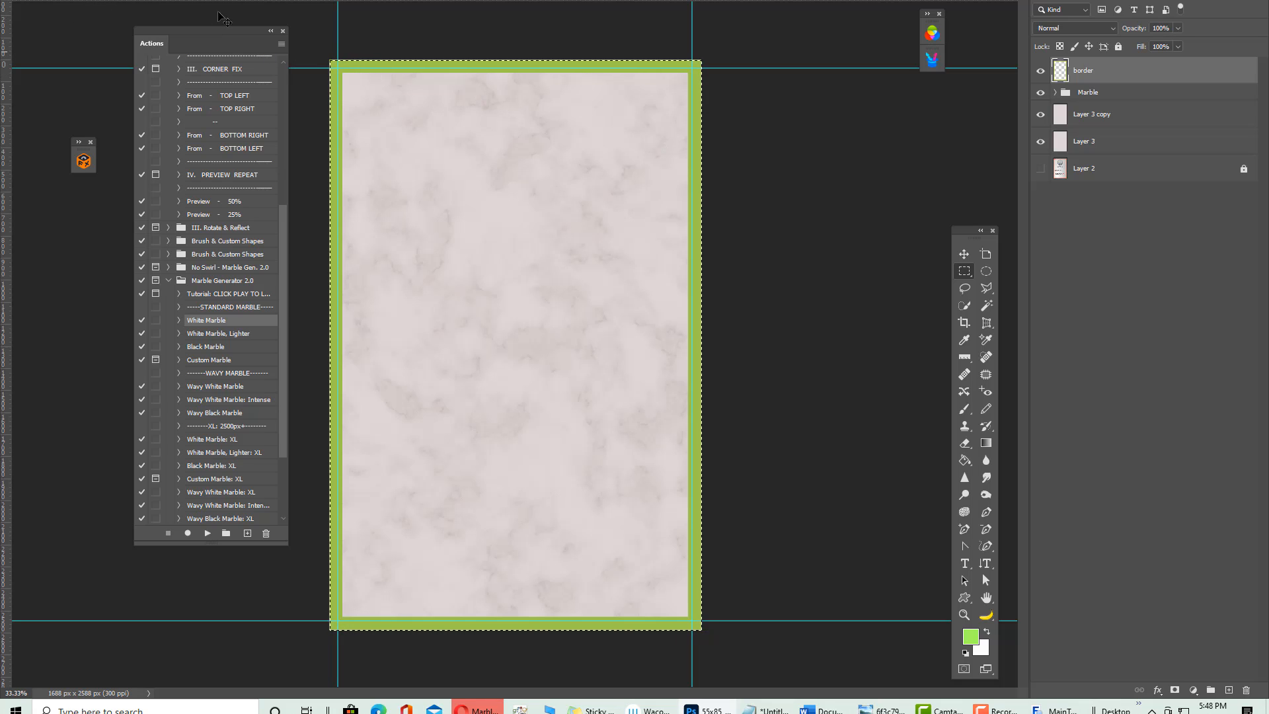
key("ctrl+z")
left_click(51, 1)
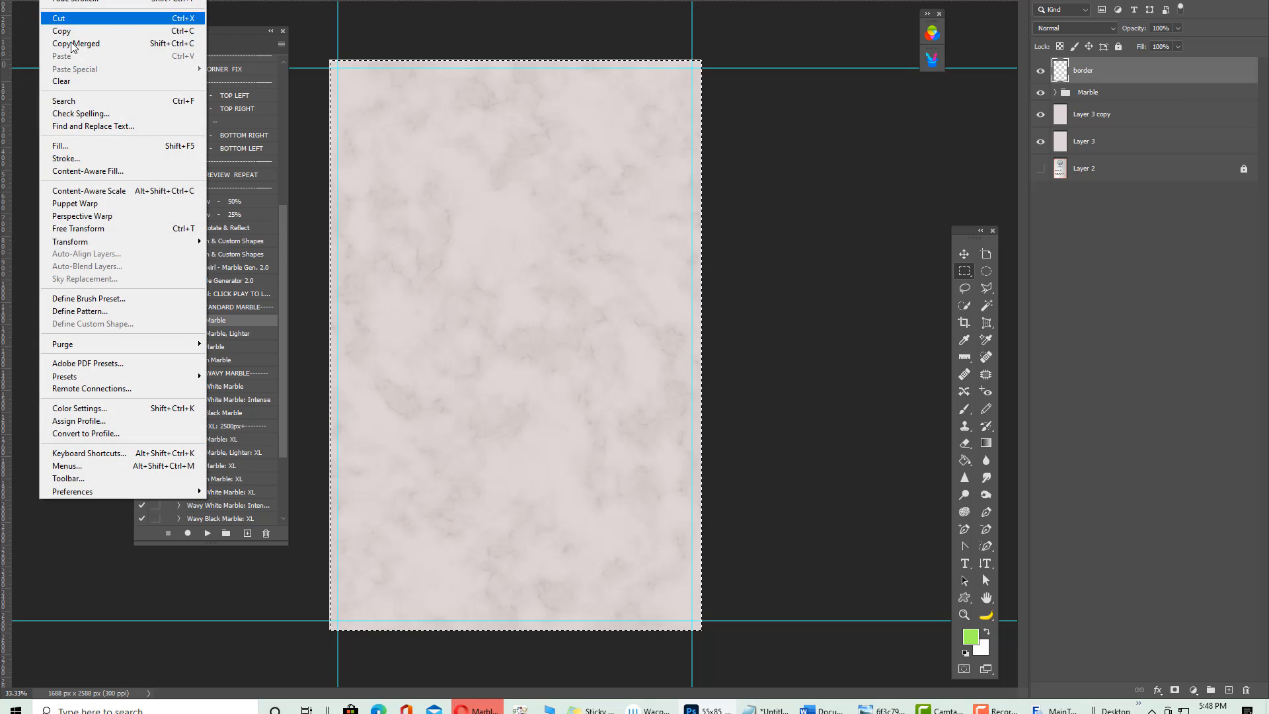
left_click(66, 159)
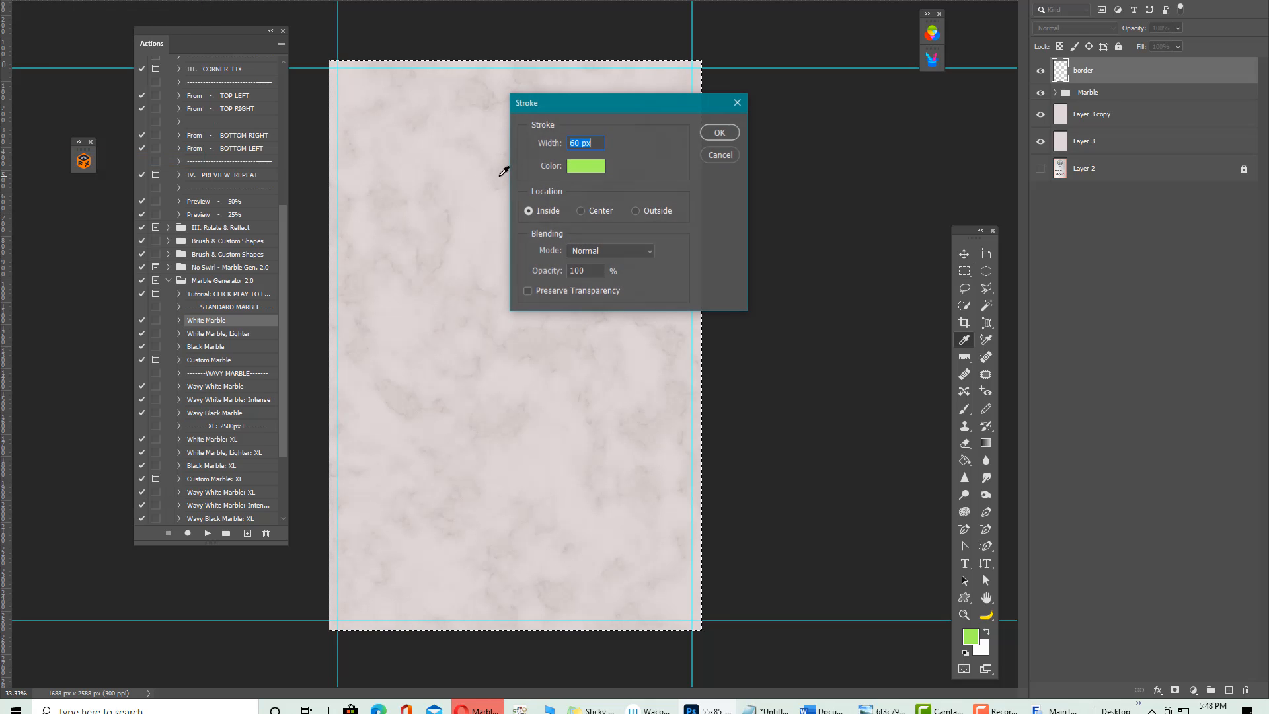
left_click(579, 142)
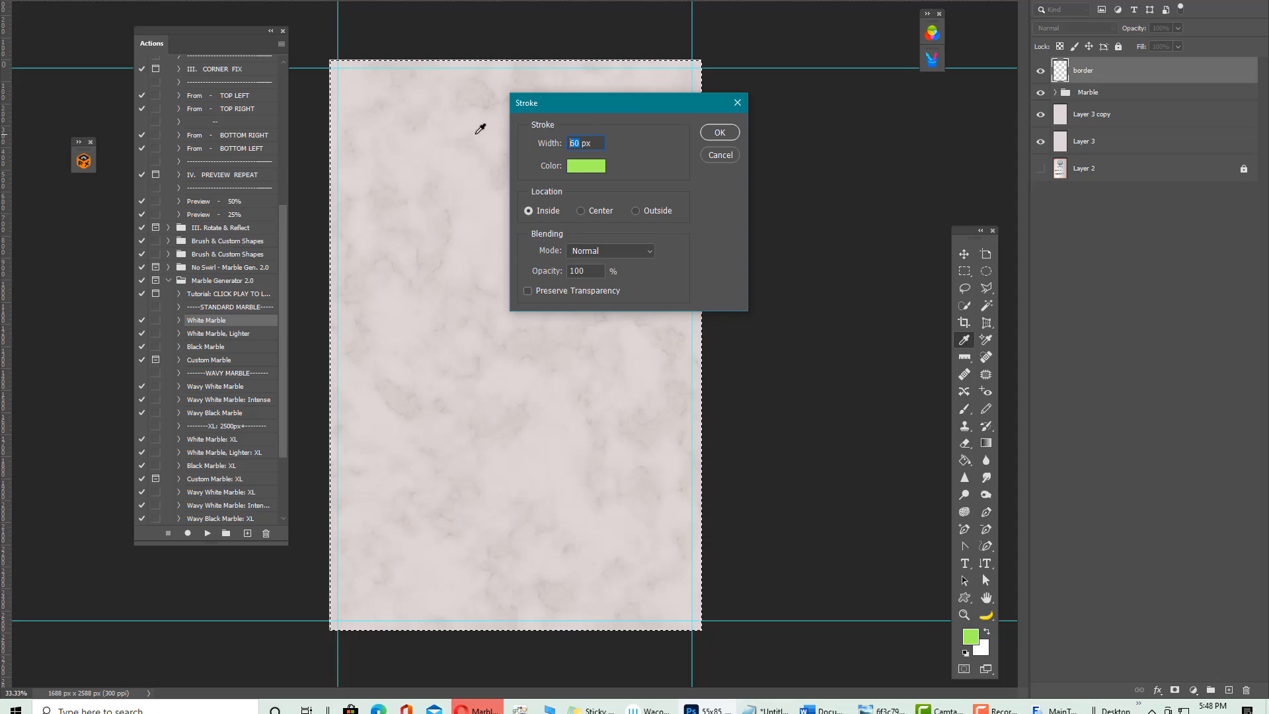
type("70")
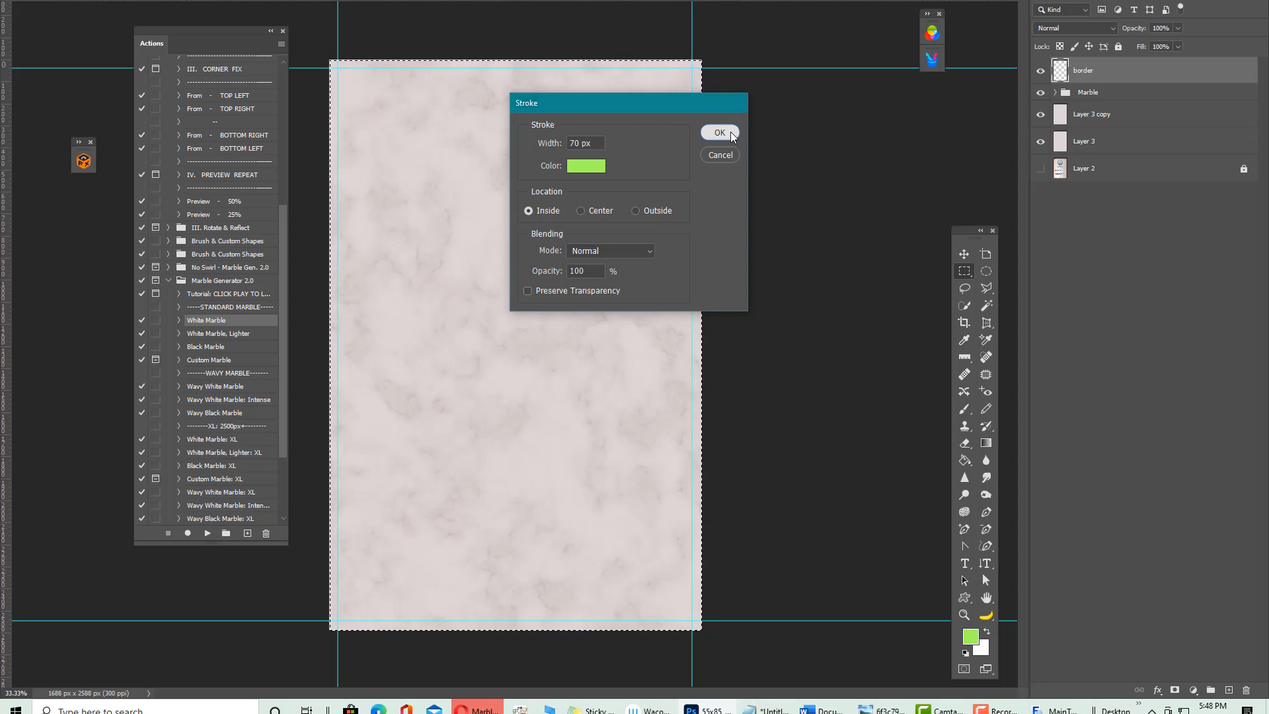
left_click(719, 132)
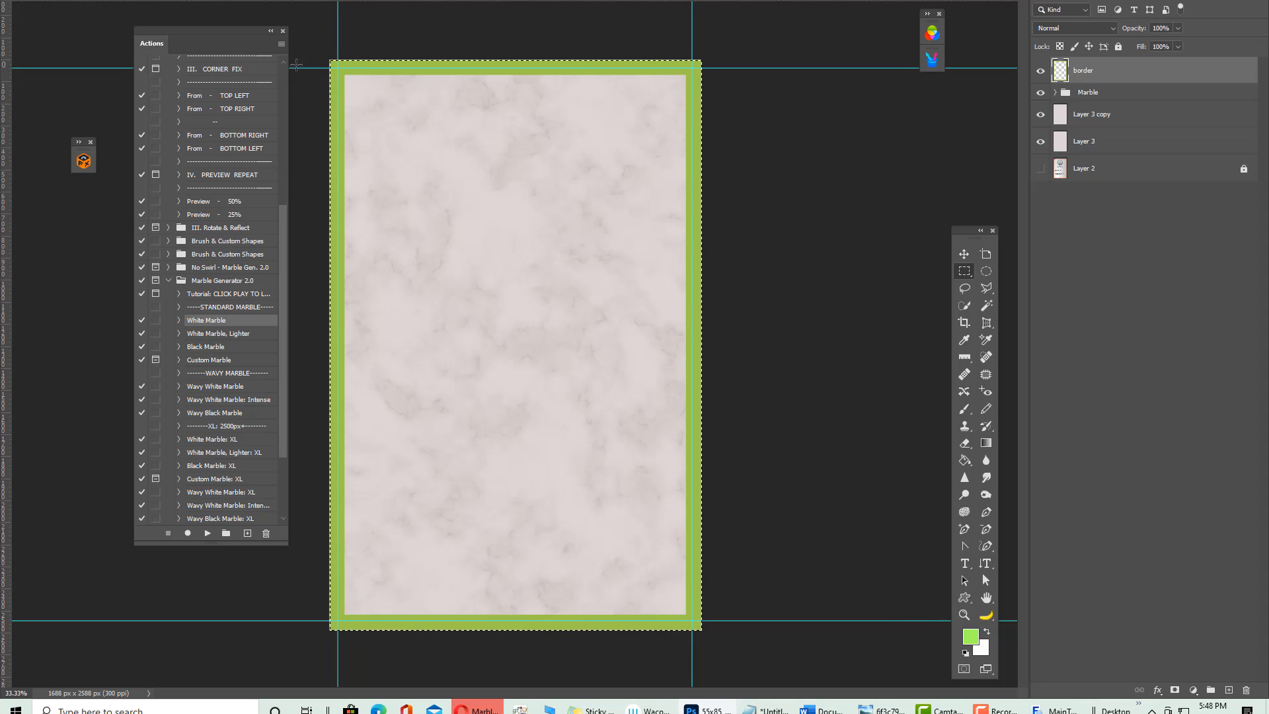
left_click_drag(378, 279, 442, 492)
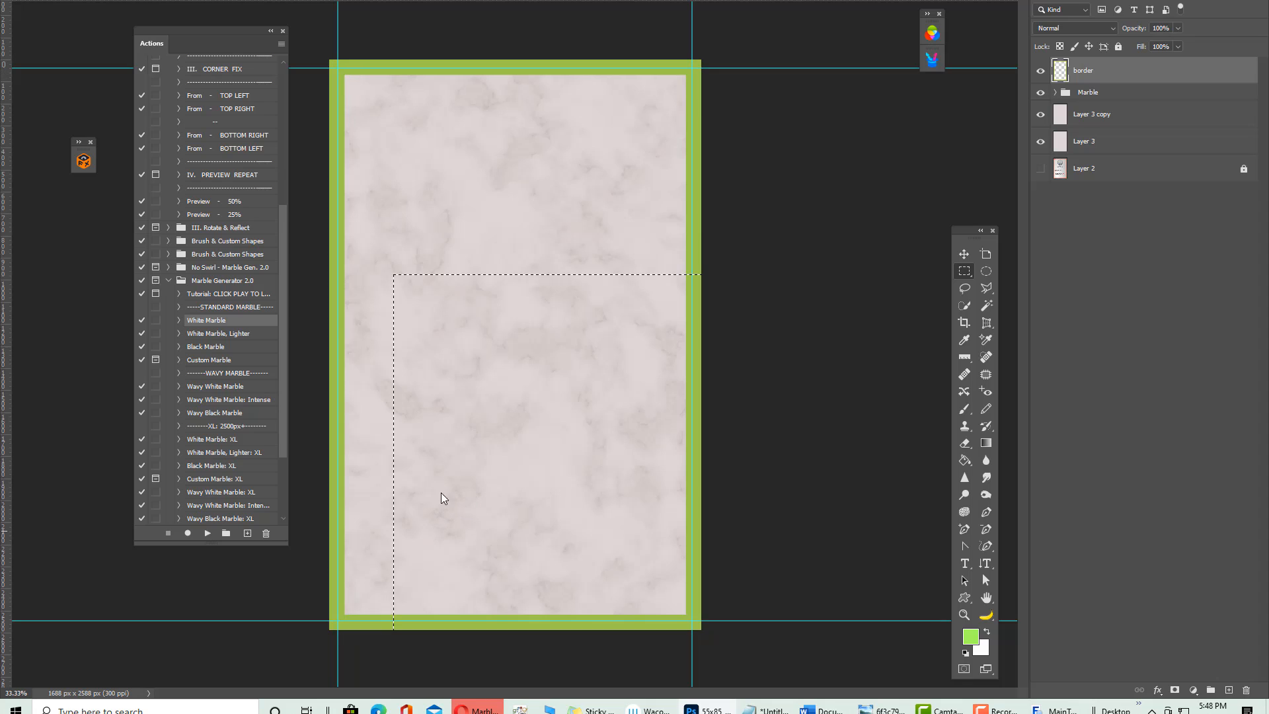
left_click(460, 426)
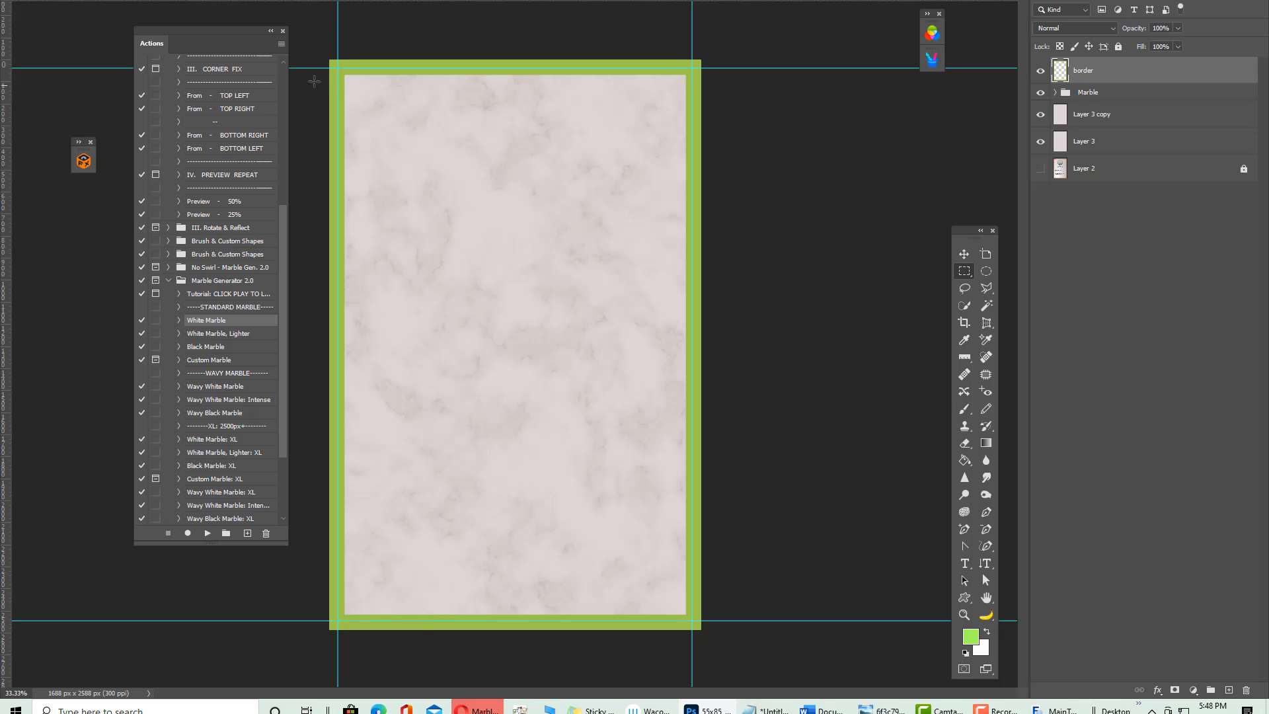
key("ctrl+Tab")
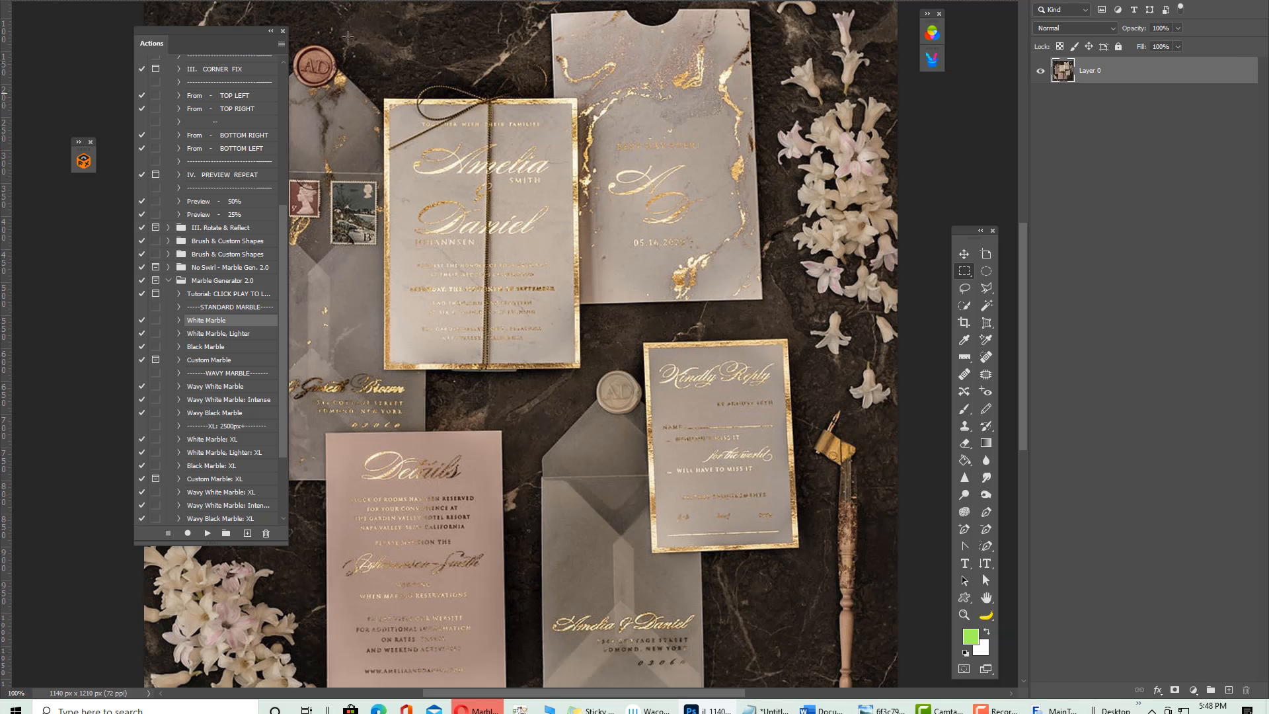
key("ctrl+Tab")
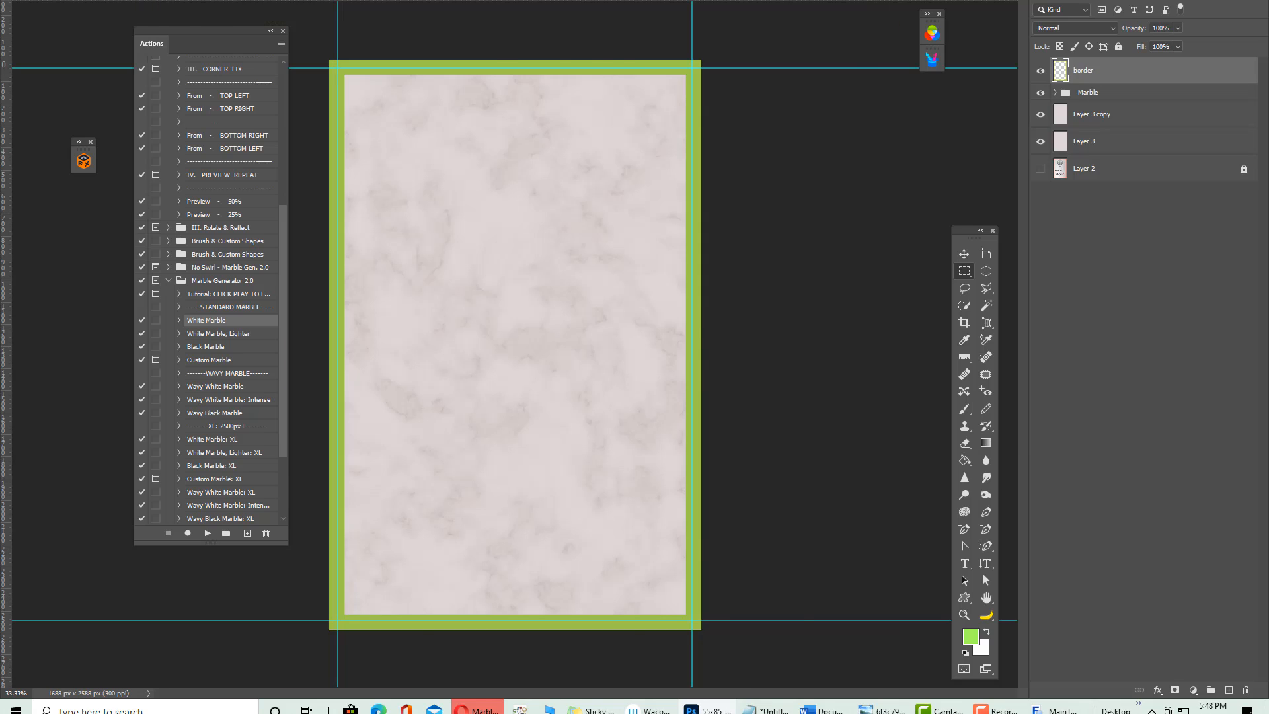
key("ctrl+Tab")
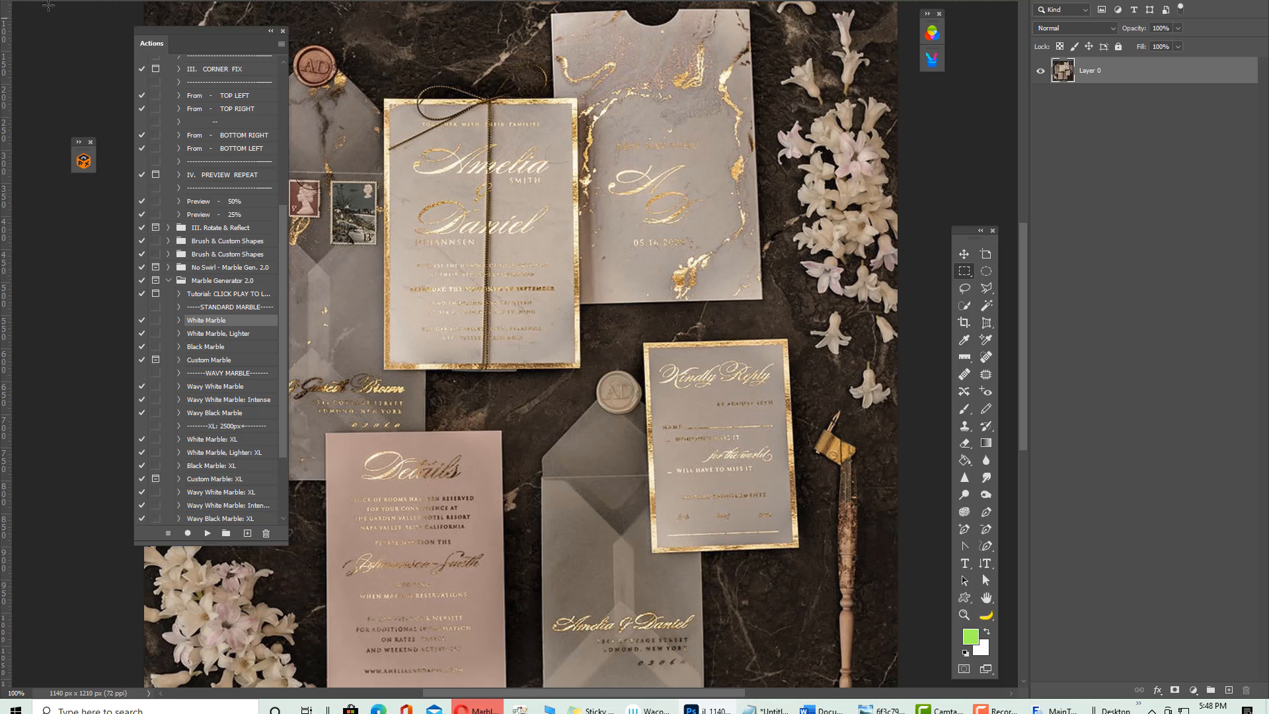
key("ctrl+Tab")
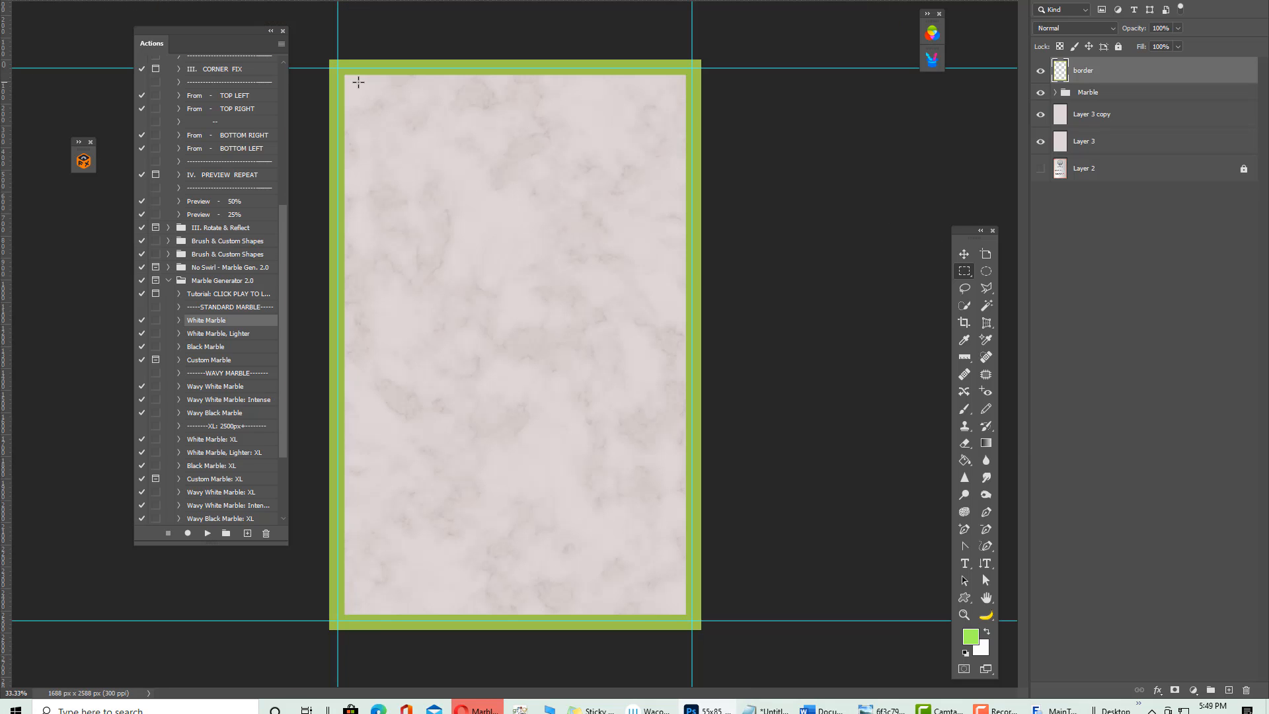
key("ctrl+z")
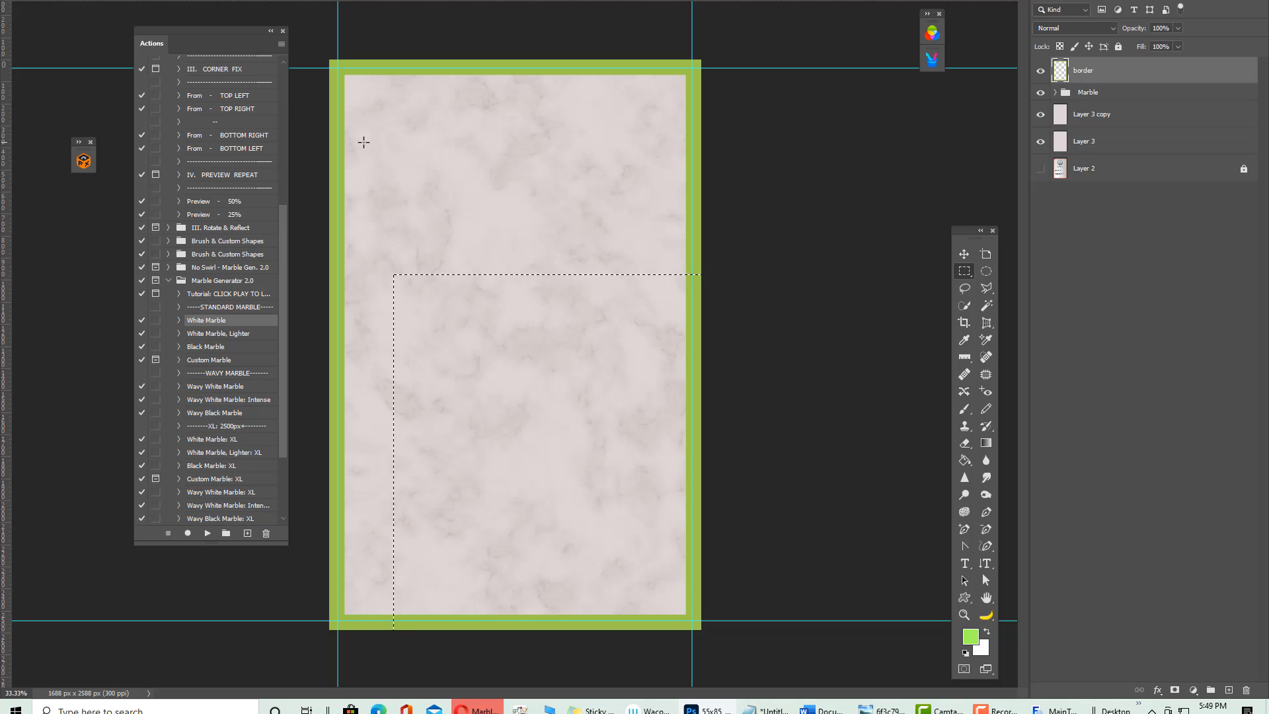
key("ctrl+z")
key("ctrl+z")
Apply an 80 px inside green stroke on the border layer and drag the Styles panel beside the canvas
key("alt+e")
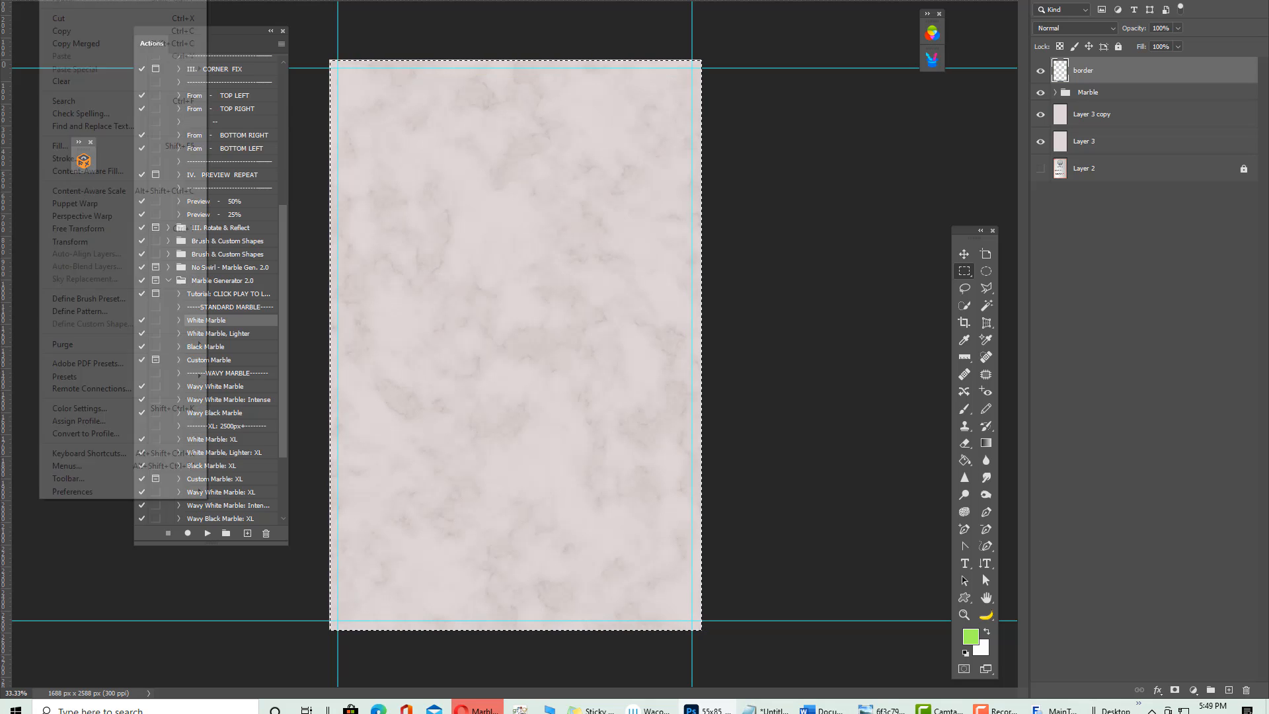
left_click(80, 158)
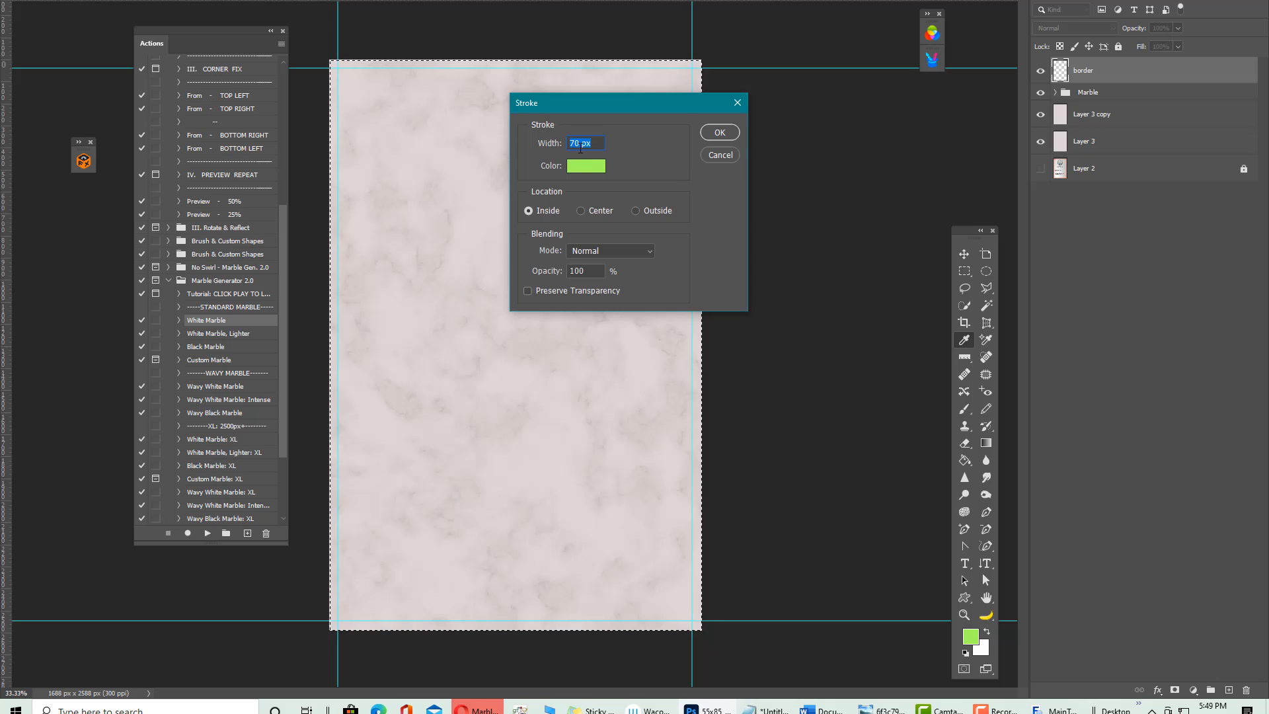
type("80px")
left_click(722, 134)
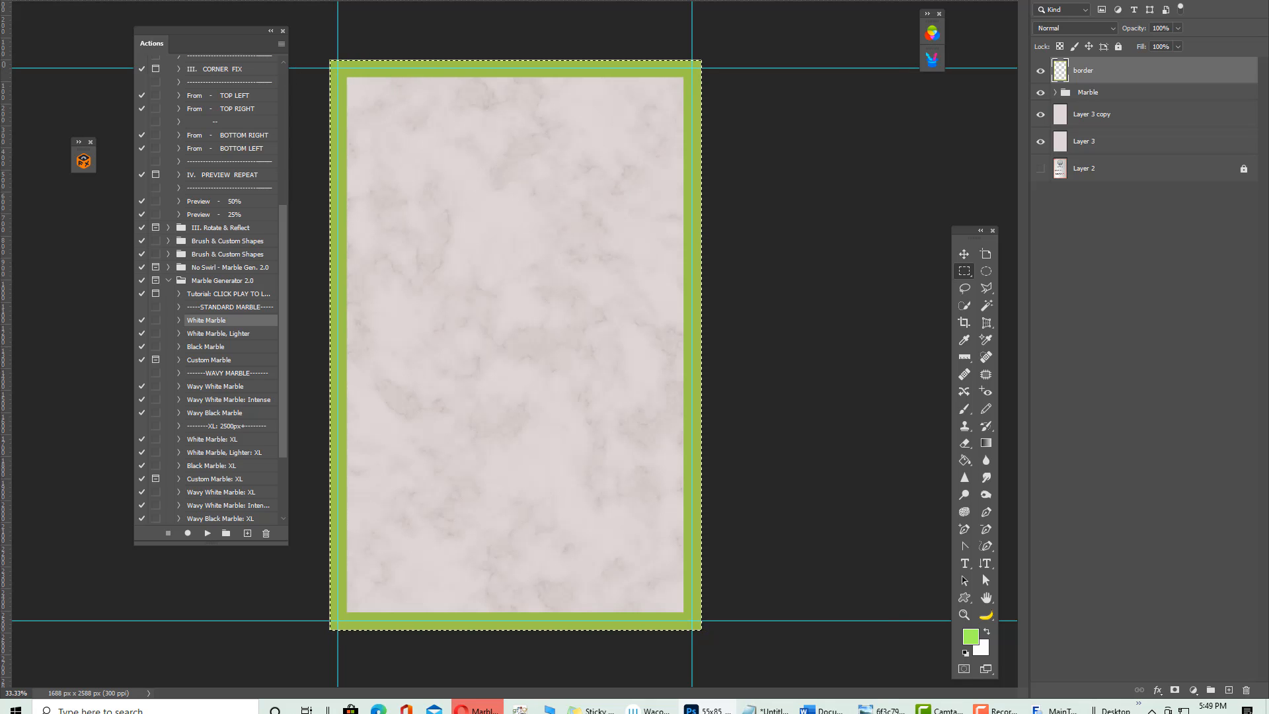
left_click_drag(954, 201, 799, 6)
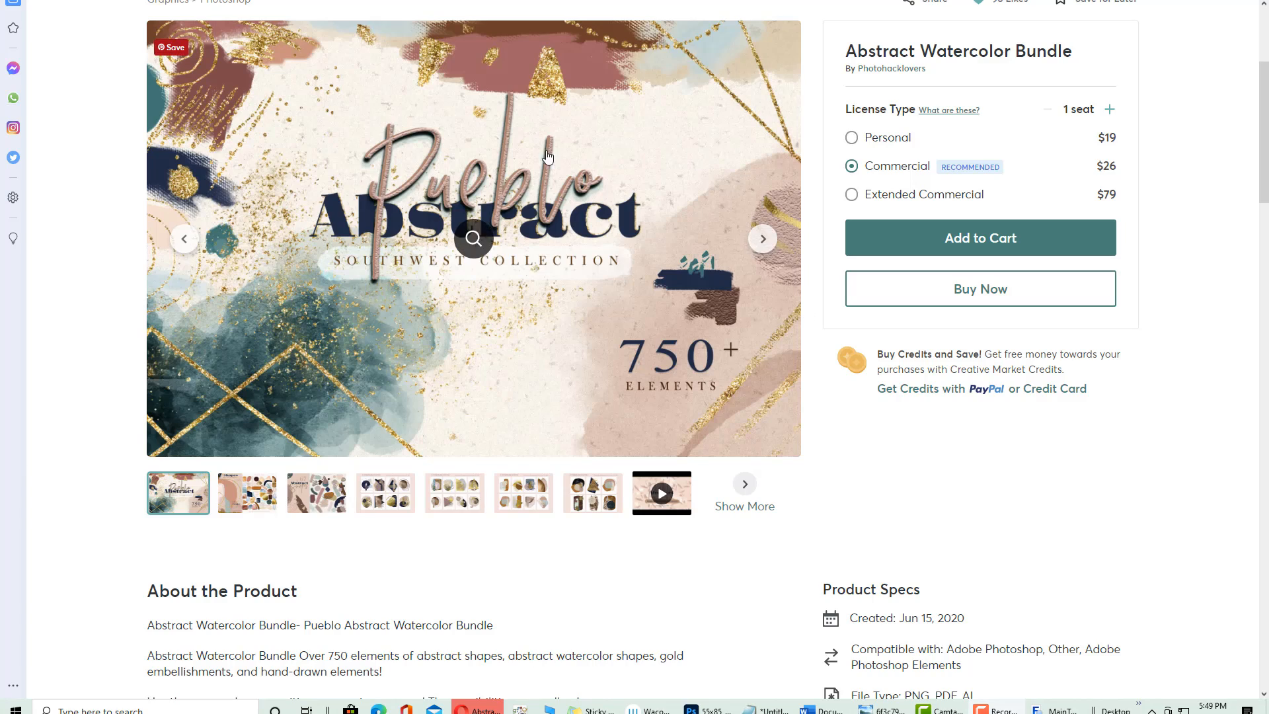
left_click(471, 237)
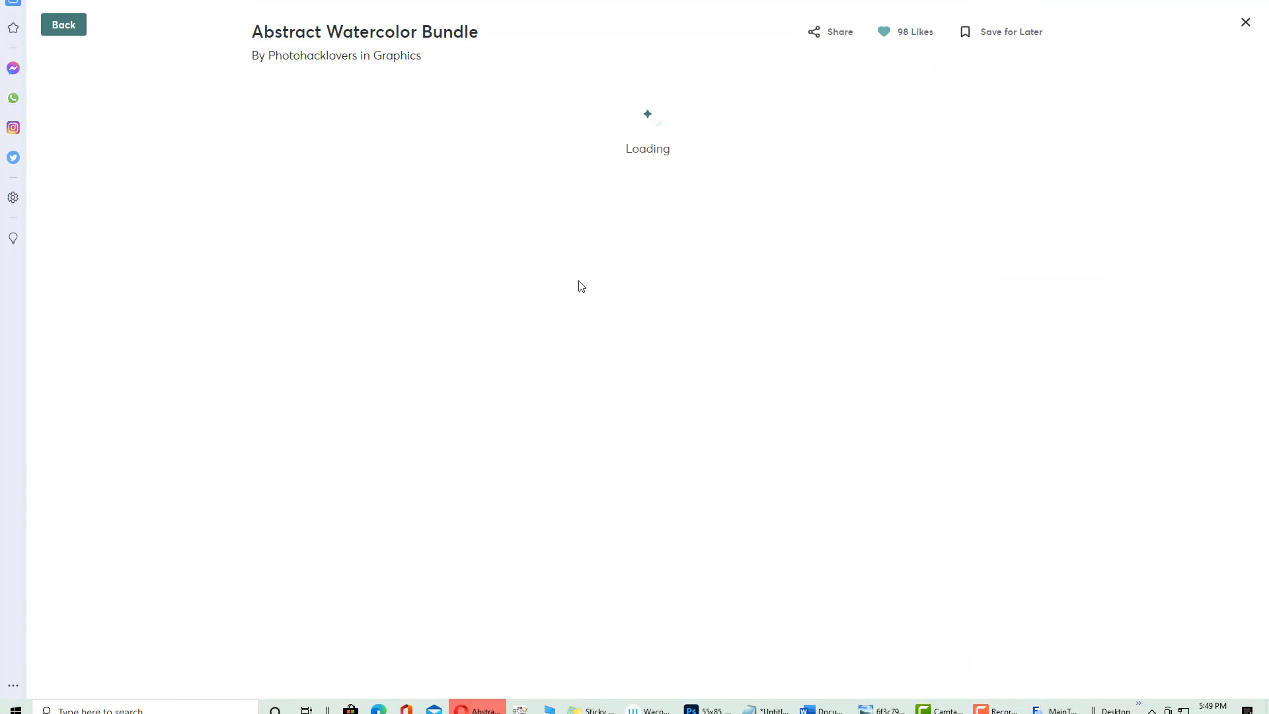
scroll(537, 253, "down", 4)
scroll(511, 244, "up", 3)
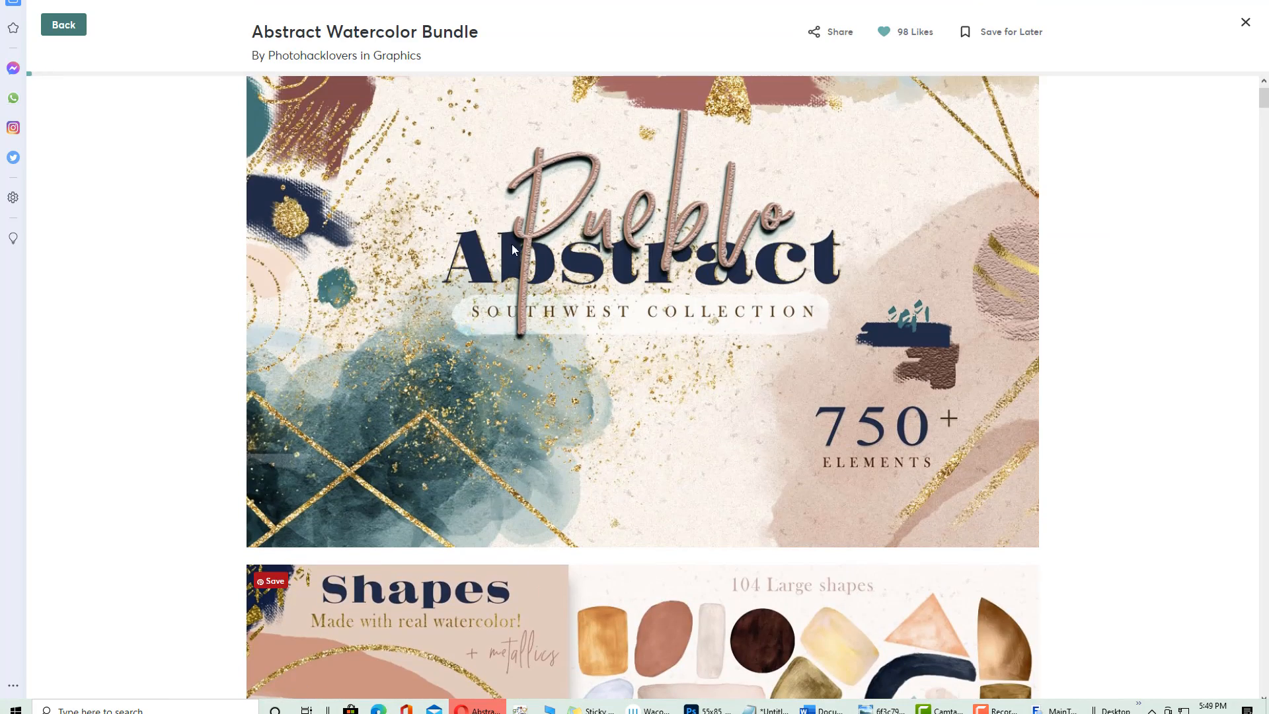
scroll(843, 345, "down", 15)
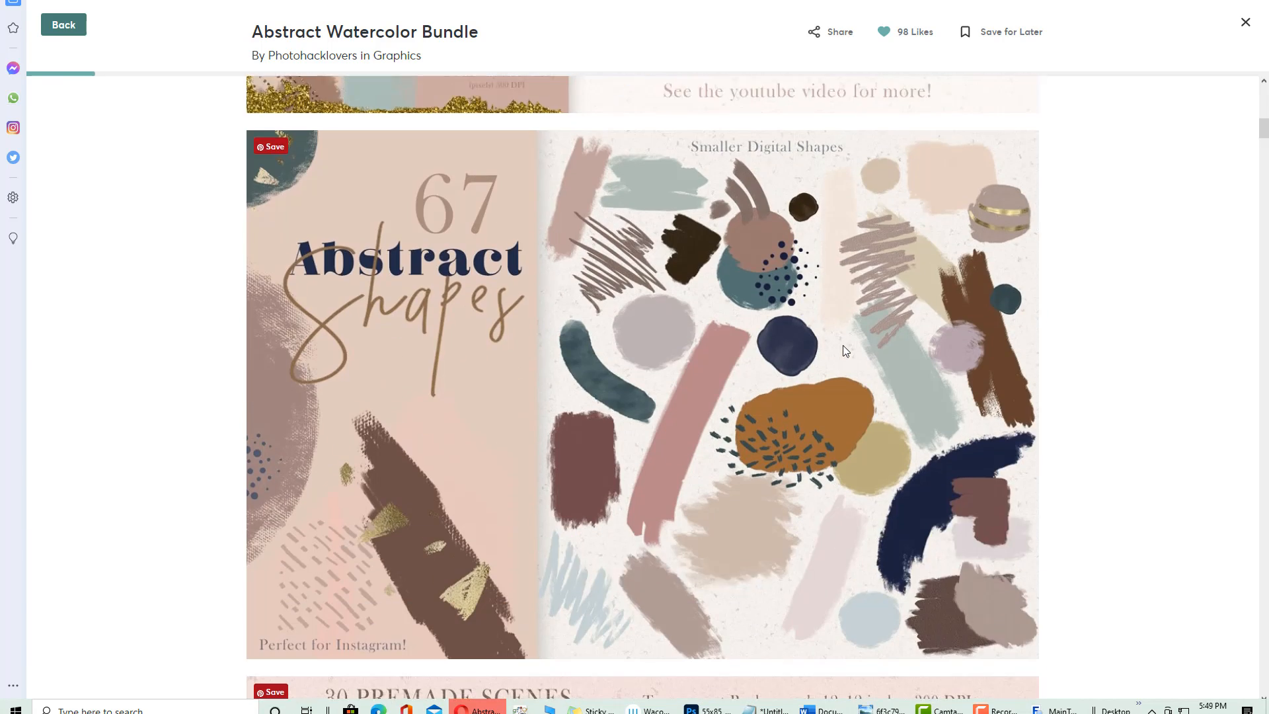
scroll(822, 342, "down", 5)
scroll(654, 159, "down", 8)
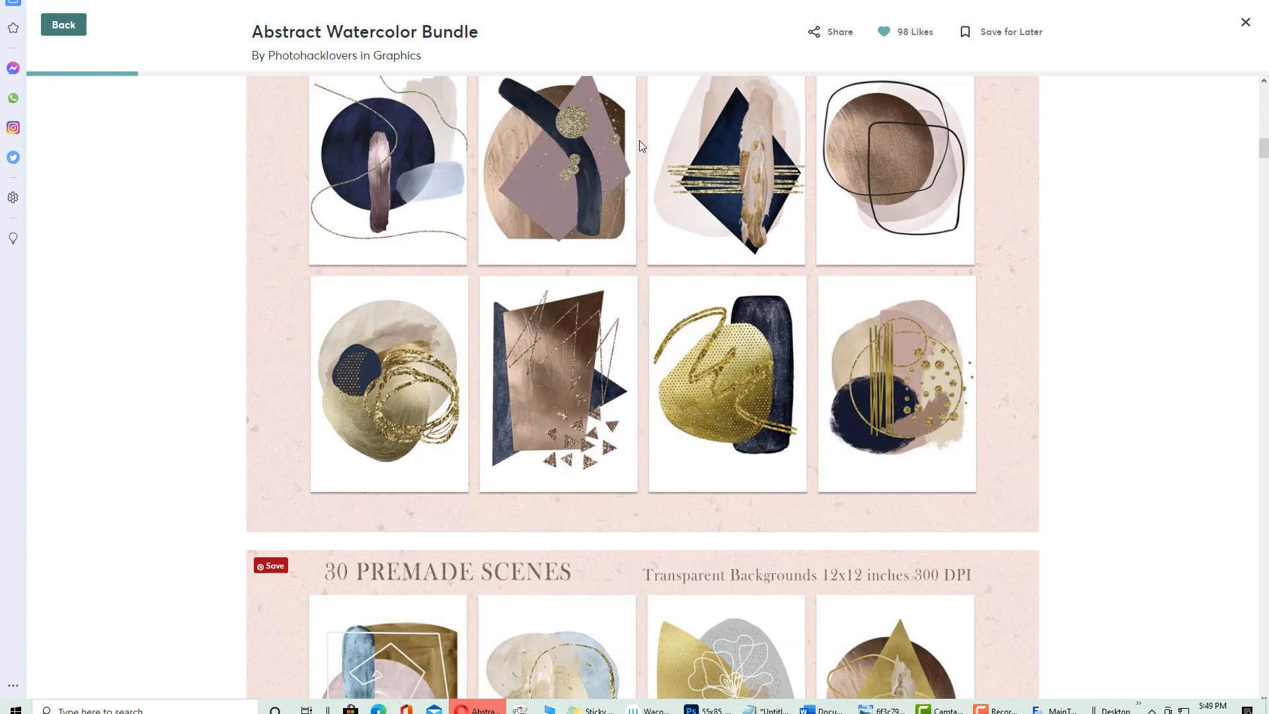
scroll(323, 218, "up", 5)
scroll(456, 226, "down", 15)
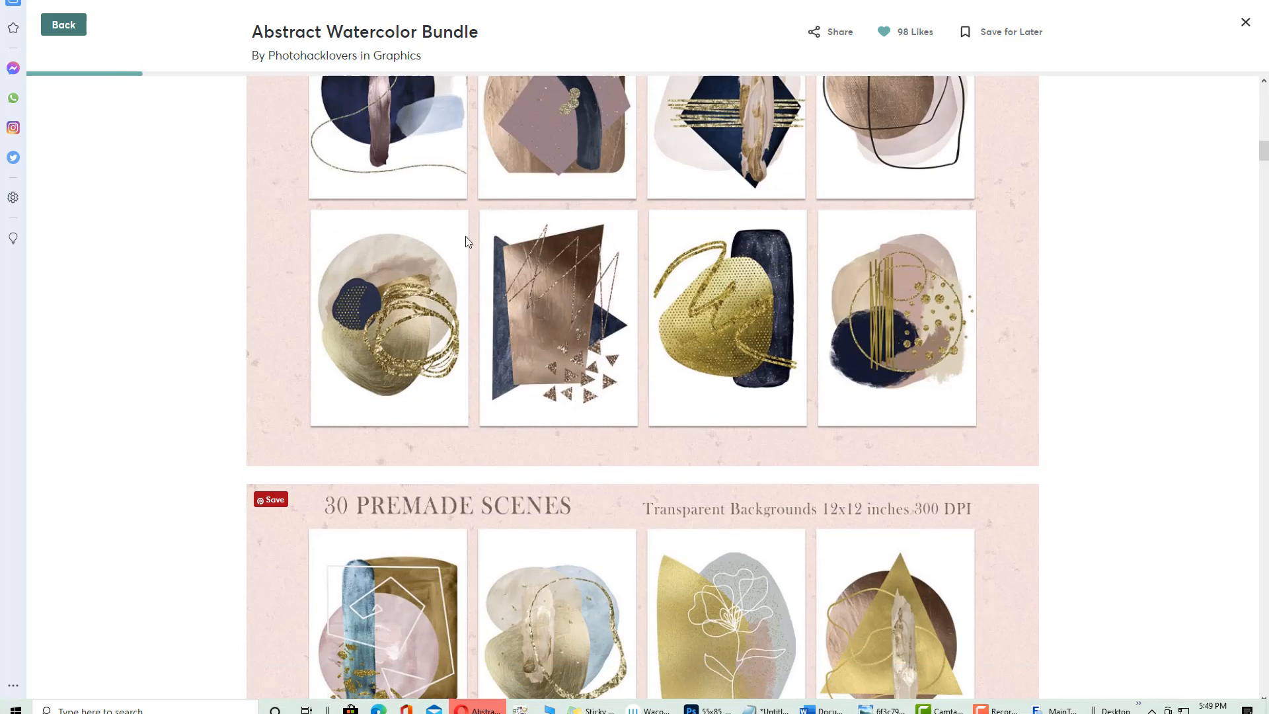
scroll(456, 226, "down", 15)
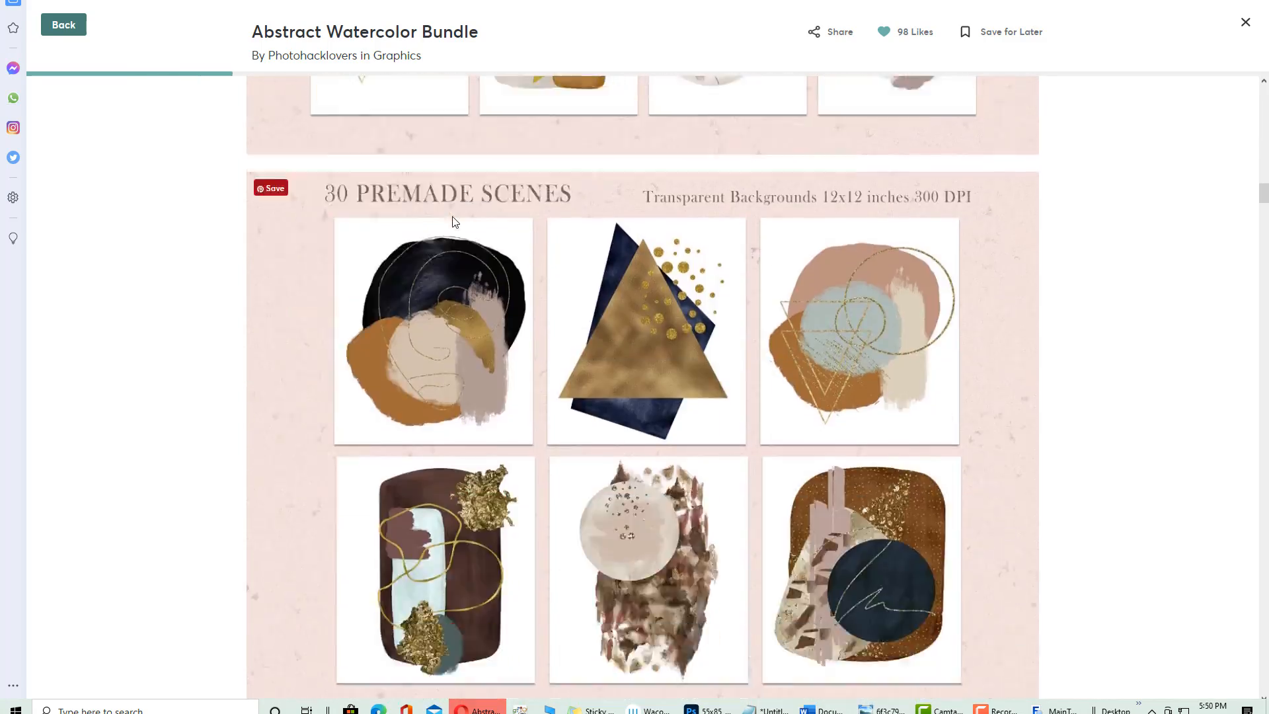
scroll(593, 168, "up", 1)
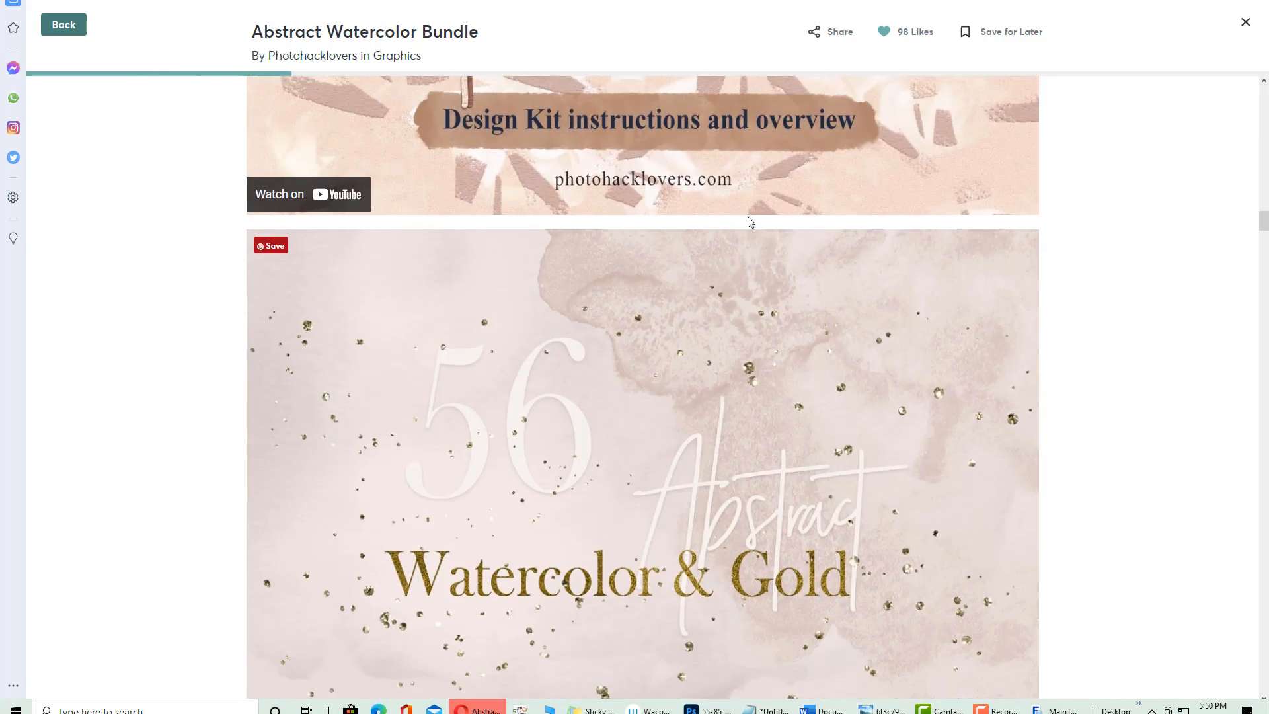
scroll(687, 229, "down", 14)
scroll(592, 334, "down", 13)
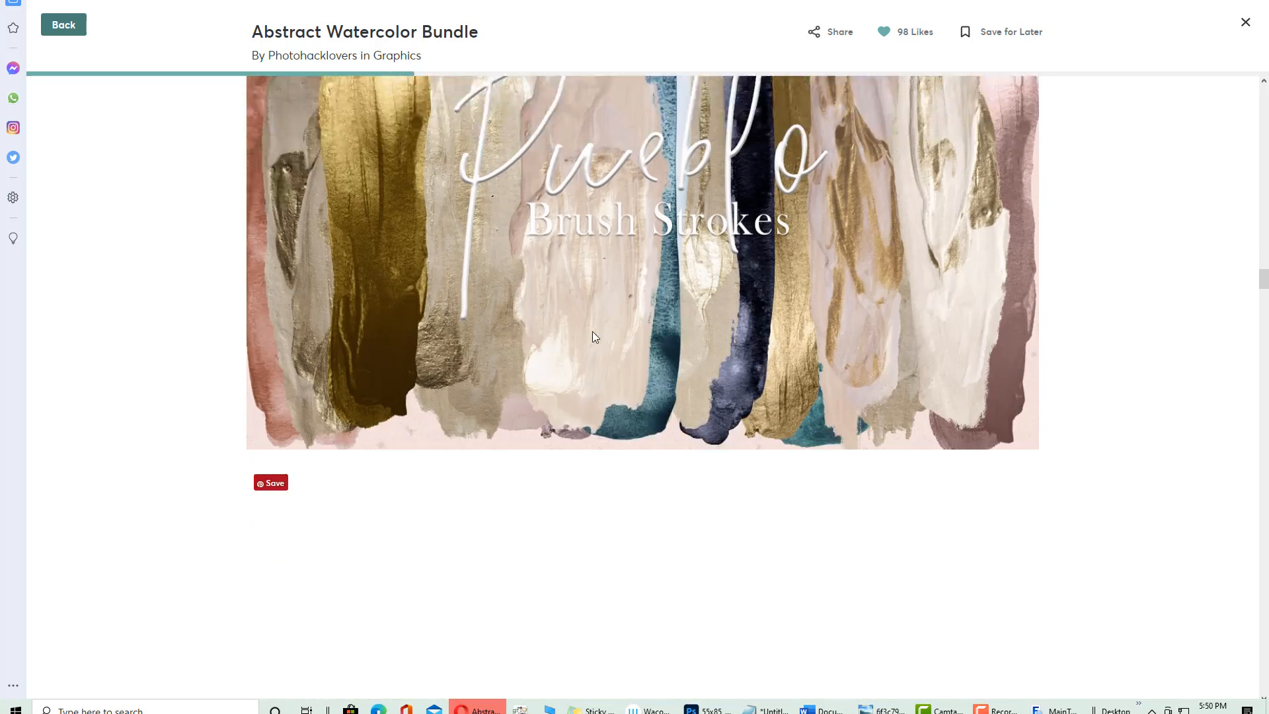
scroll(566, 318, "up", 5)
scroll(519, 213, "up", 12)
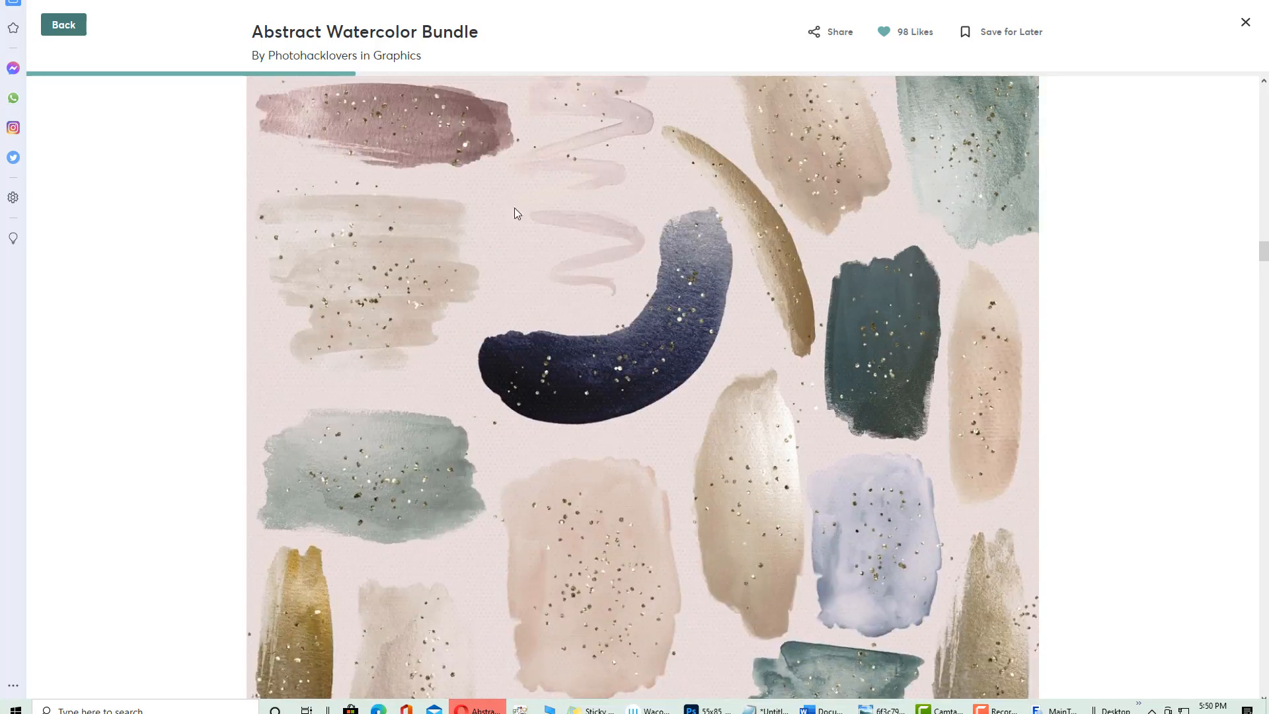
scroll(601, 227, "down", 6)
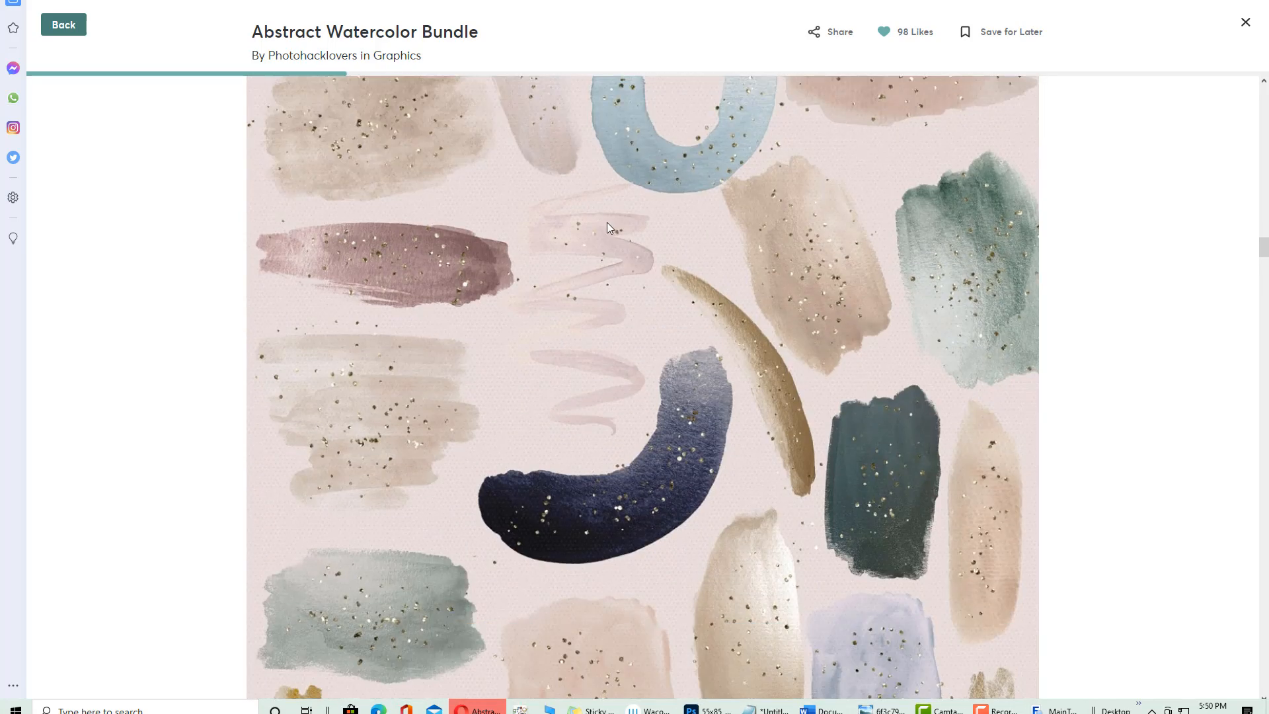
scroll(606, 225, "down", 18)
scroll(604, 227, "down", 2)
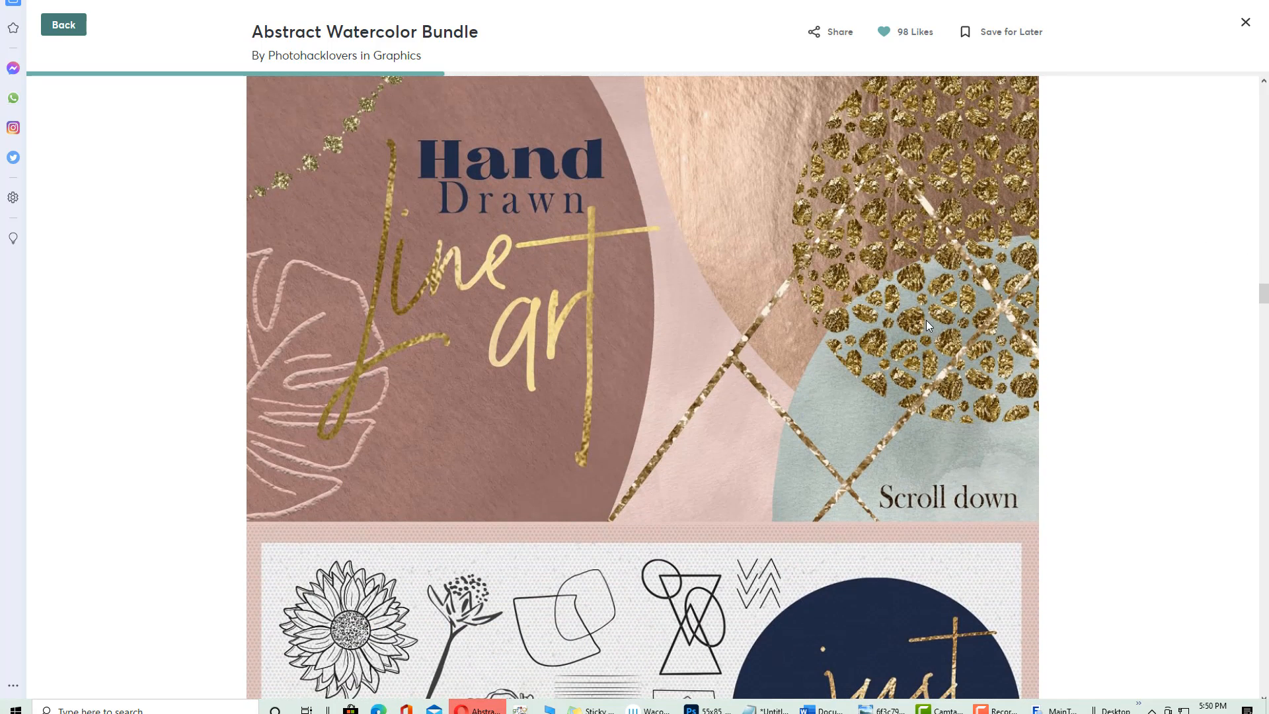
scroll(616, 271, "down", 15)
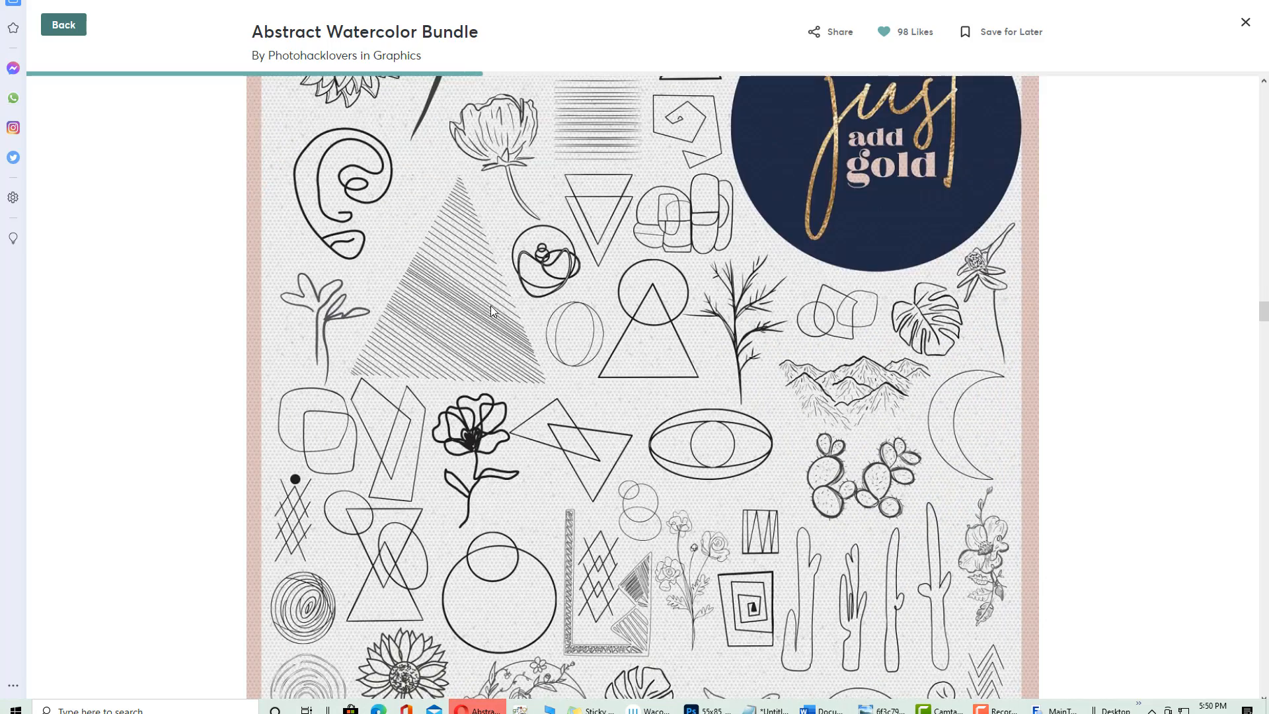
scroll(835, 316, "down", 15)
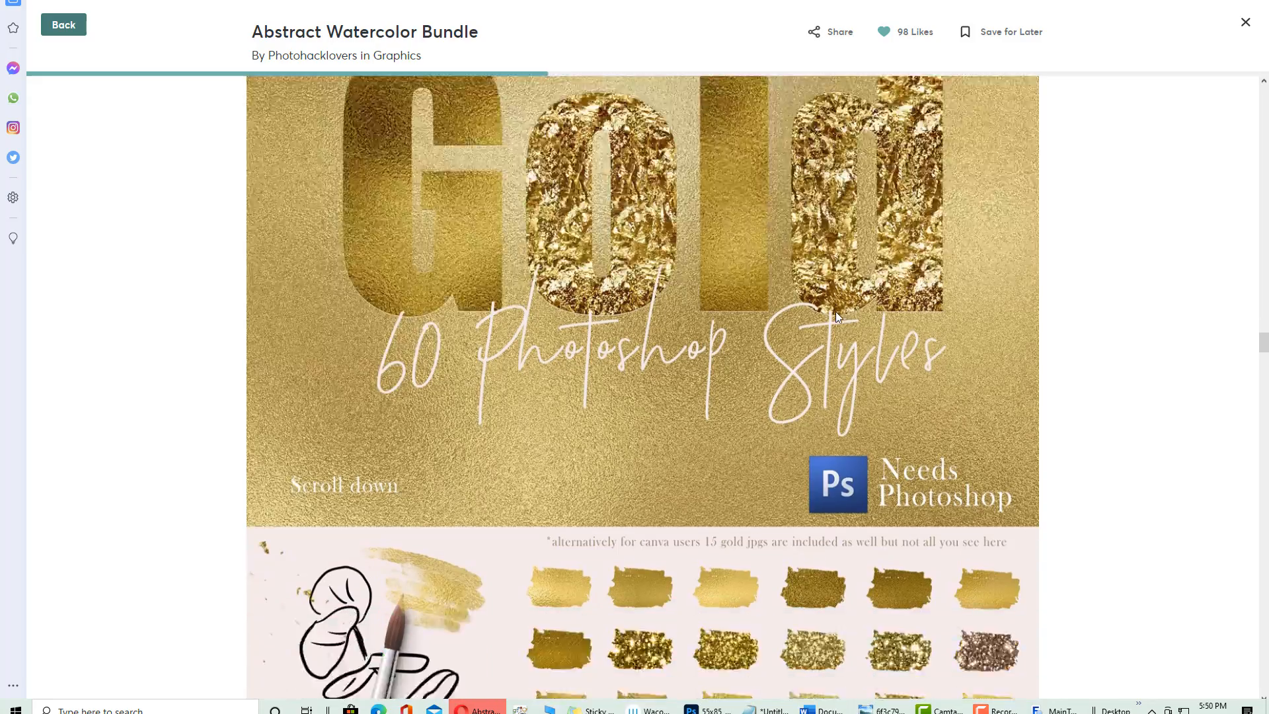
scroll(540, 282, "up", 2)
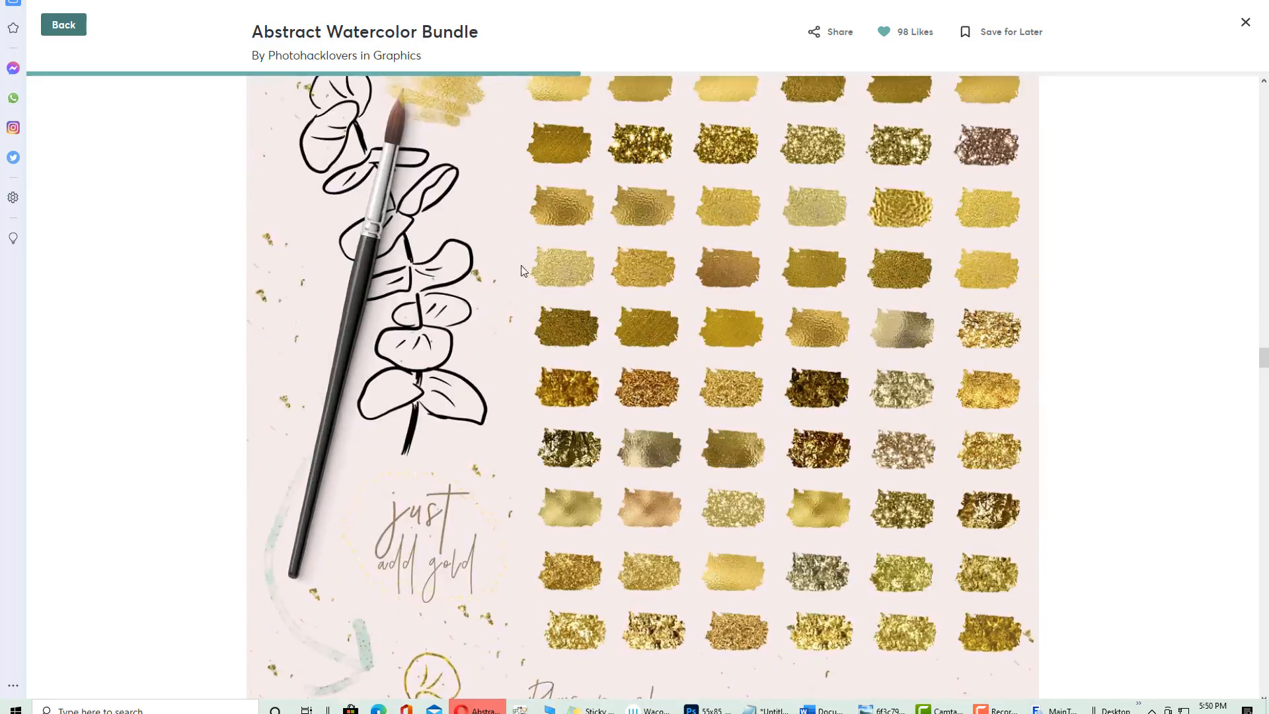
scroll(398, 549, "down", 5)
scroll(498, 393, "down", 3)
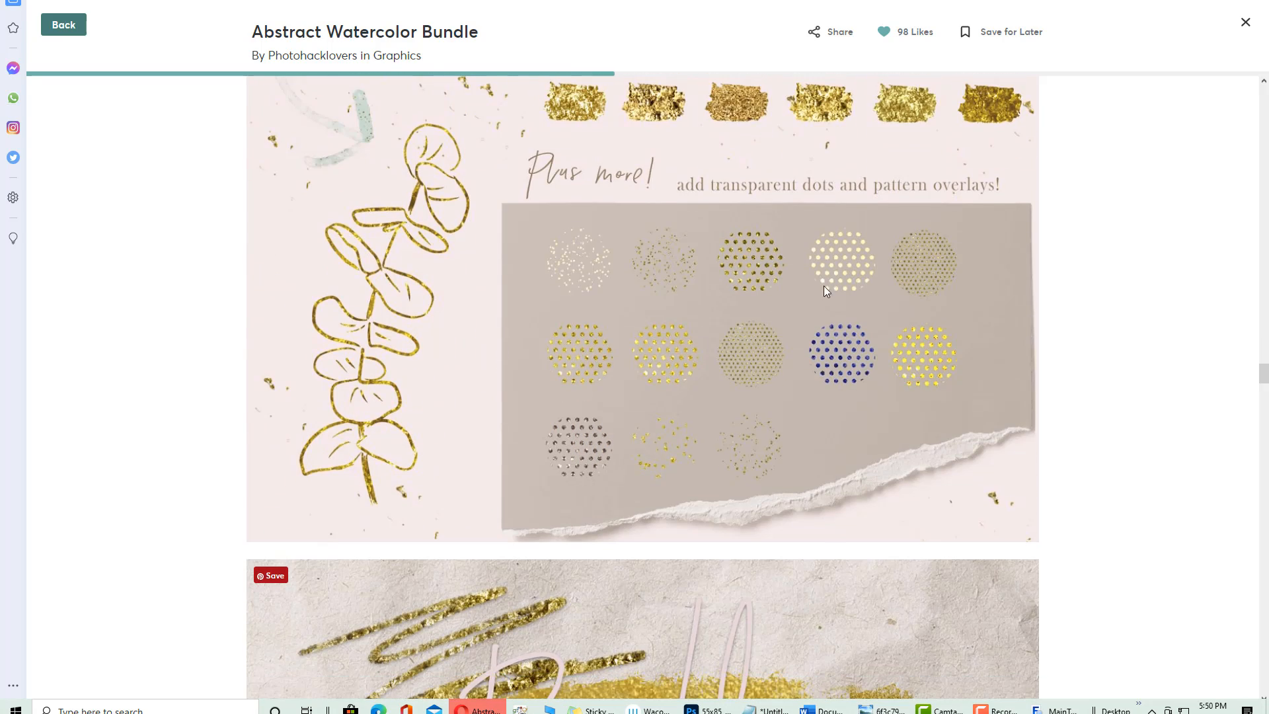
scroll(526, 371, "down", 9)
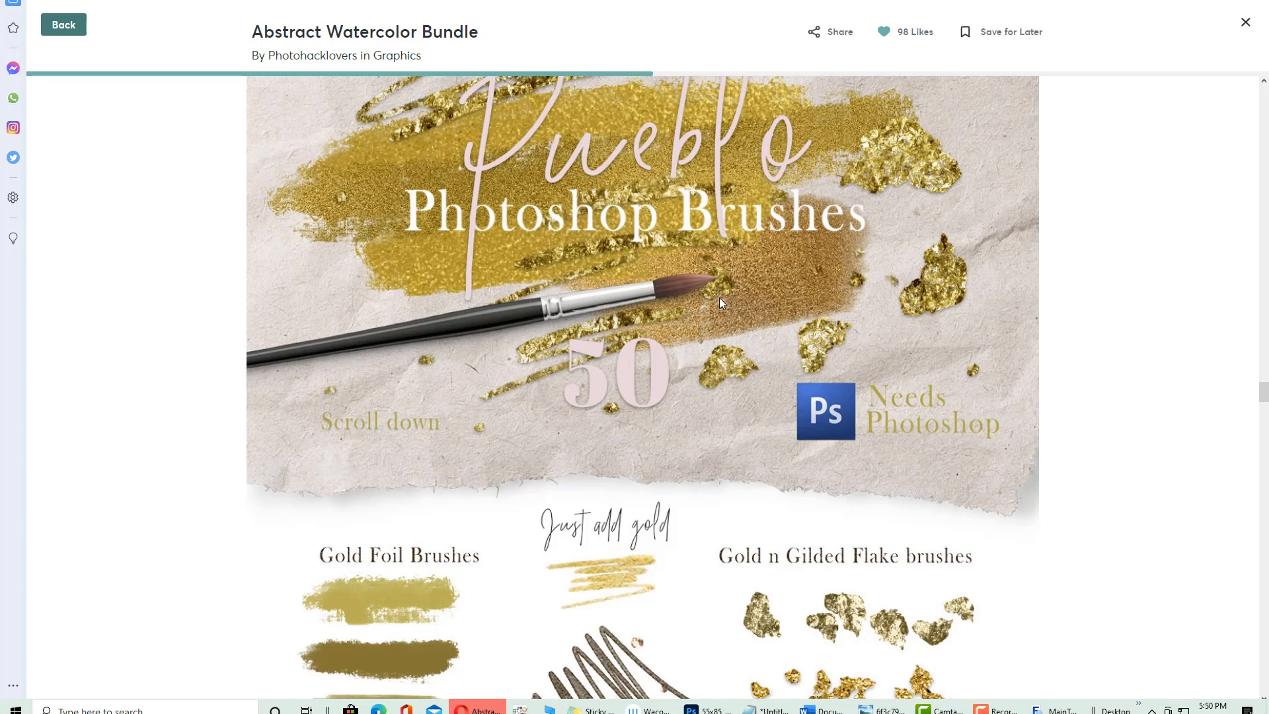
scroll(621, 362, "up", 2)
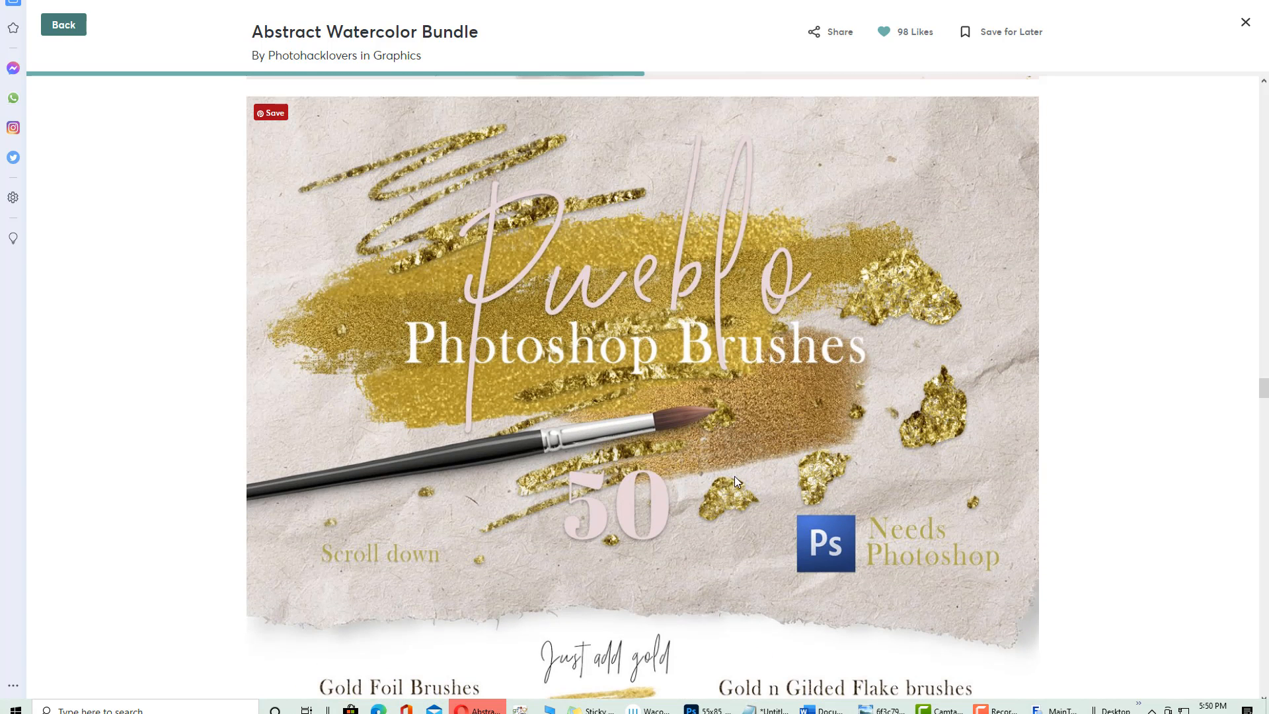
scroll(352, 260, "down", 2)
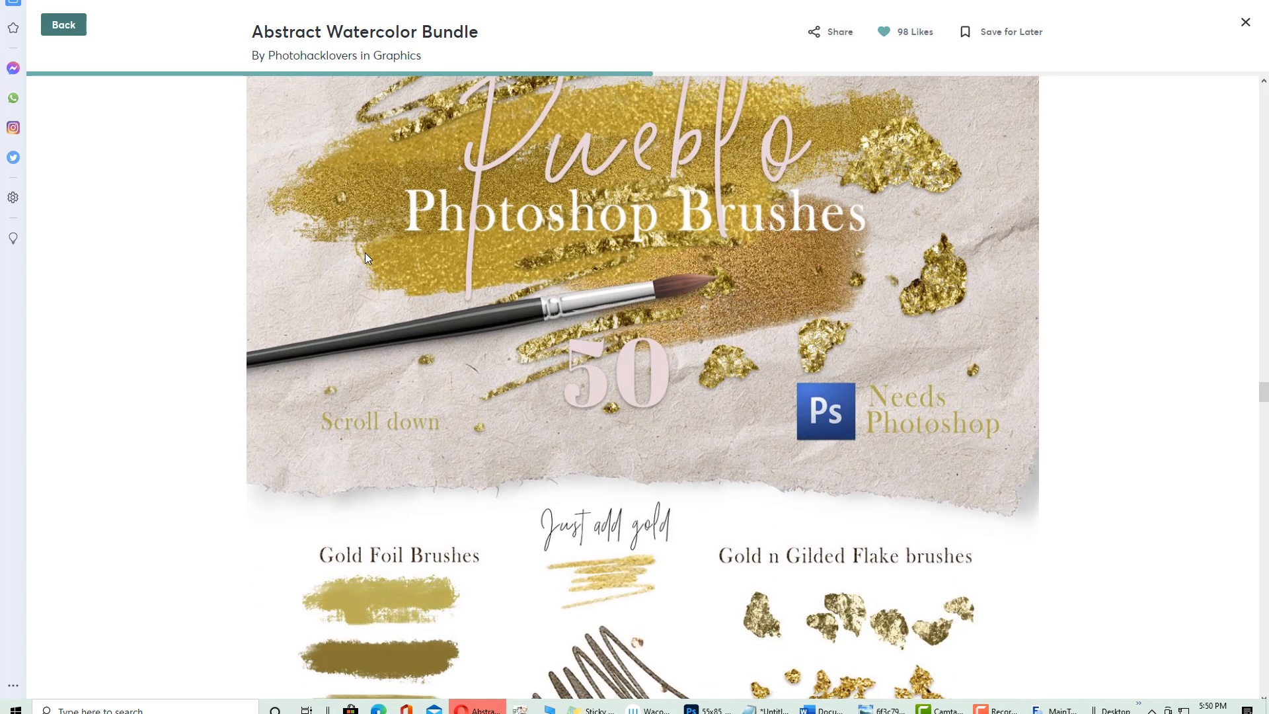
scroll(392, 311, "down", 5)
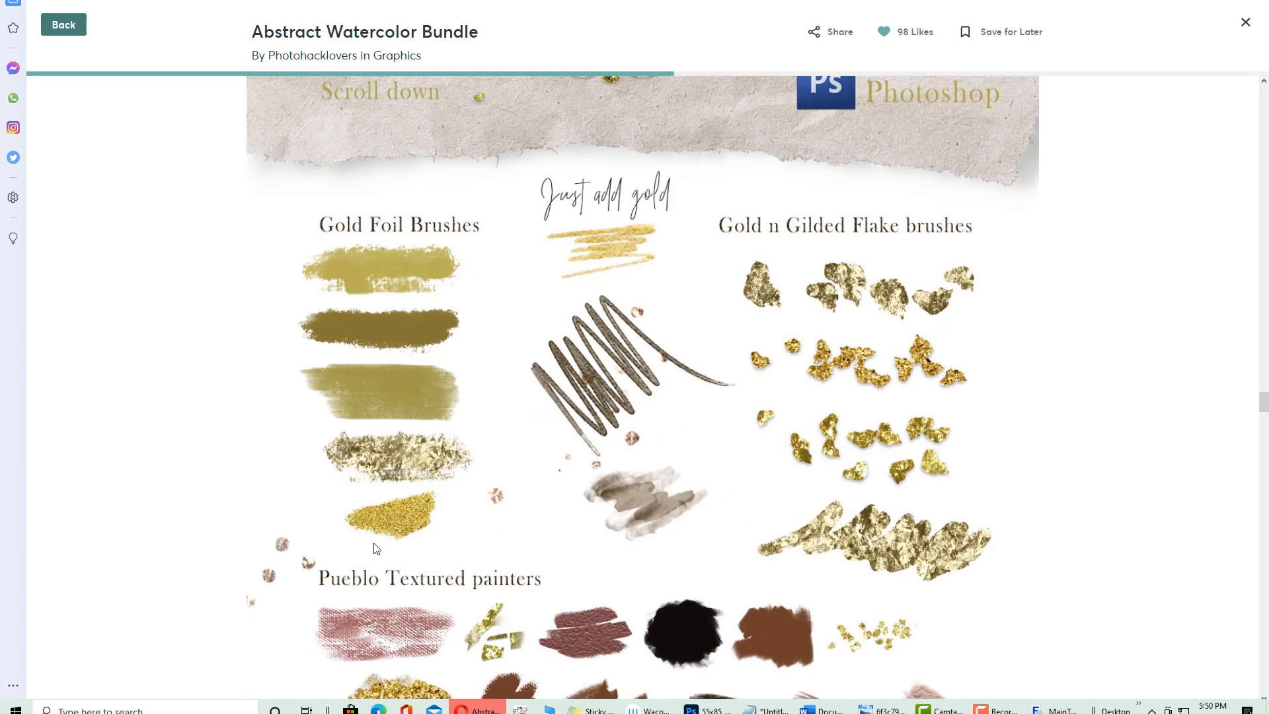
scroll(588, 262, "down", 7)
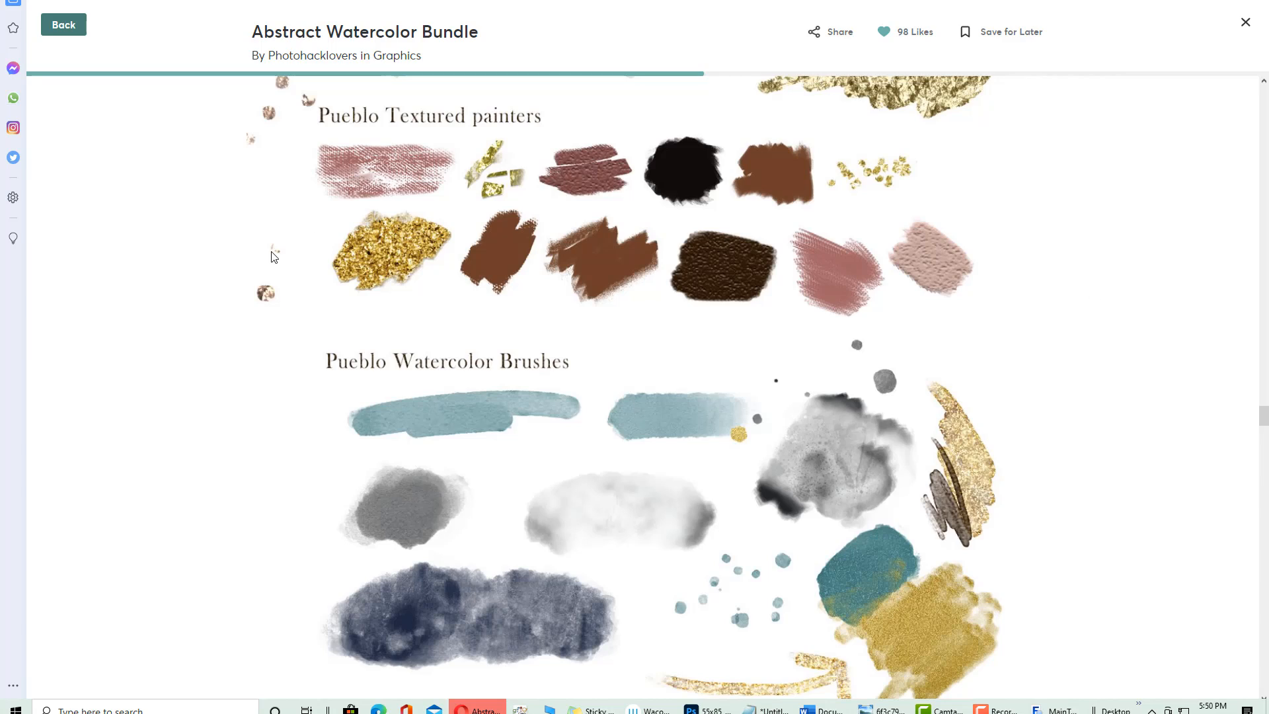
scroll(277, 265, "down", 6)
scroll(553, 213, "up", 3)
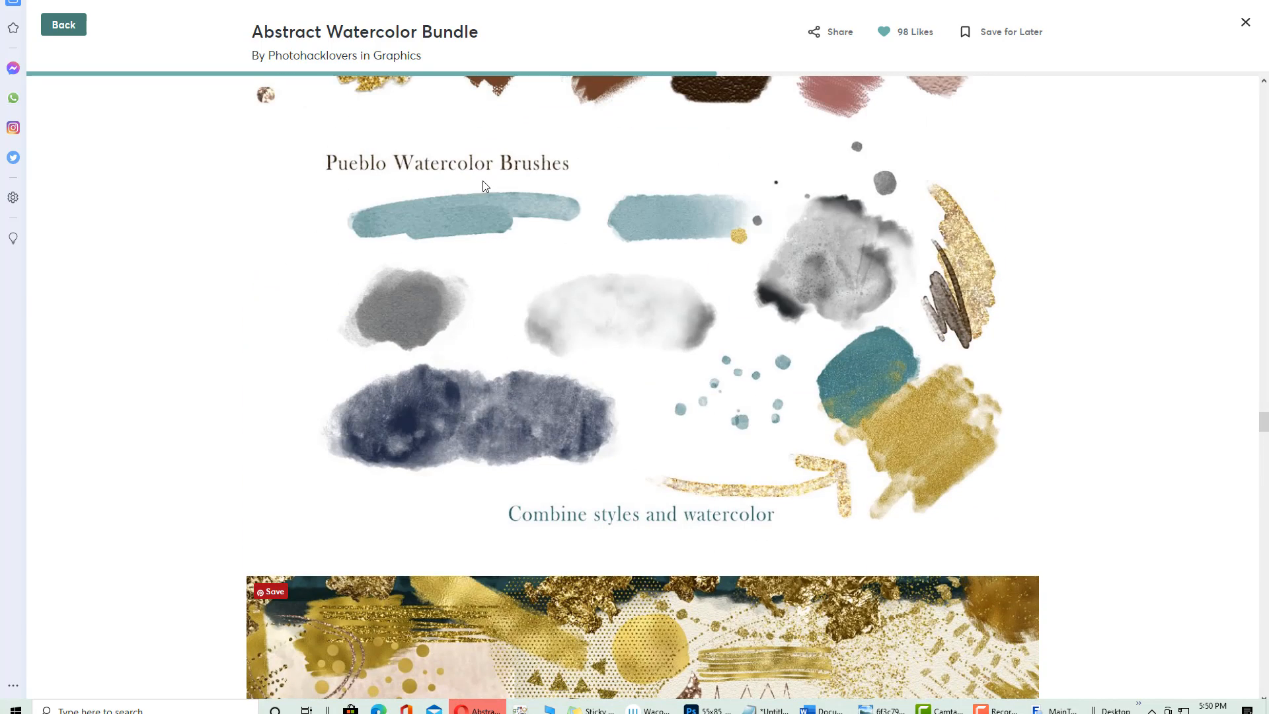
scroll(534, 436, "down", 5)
scroll(533, 436, "up", 1)
scroll(522, 435, "down", 5)
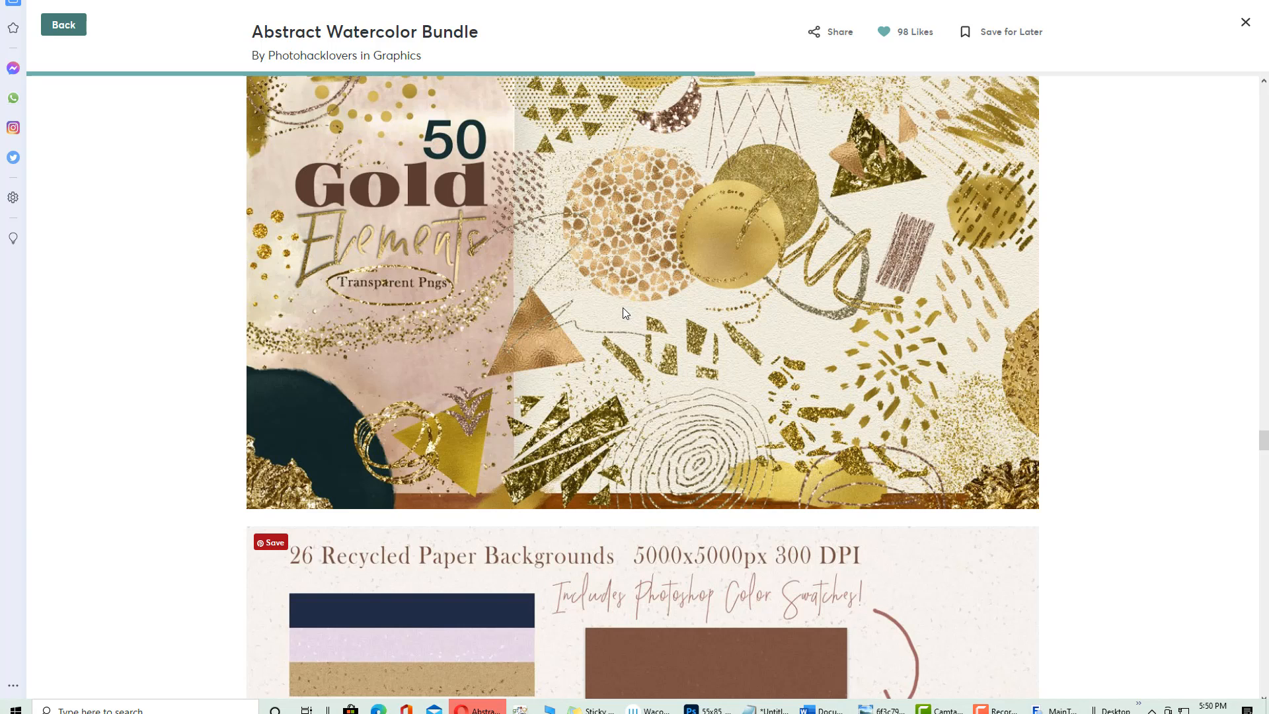
scroll(621, 309, "down", 8)
scroll(615, 307, "up", 3)
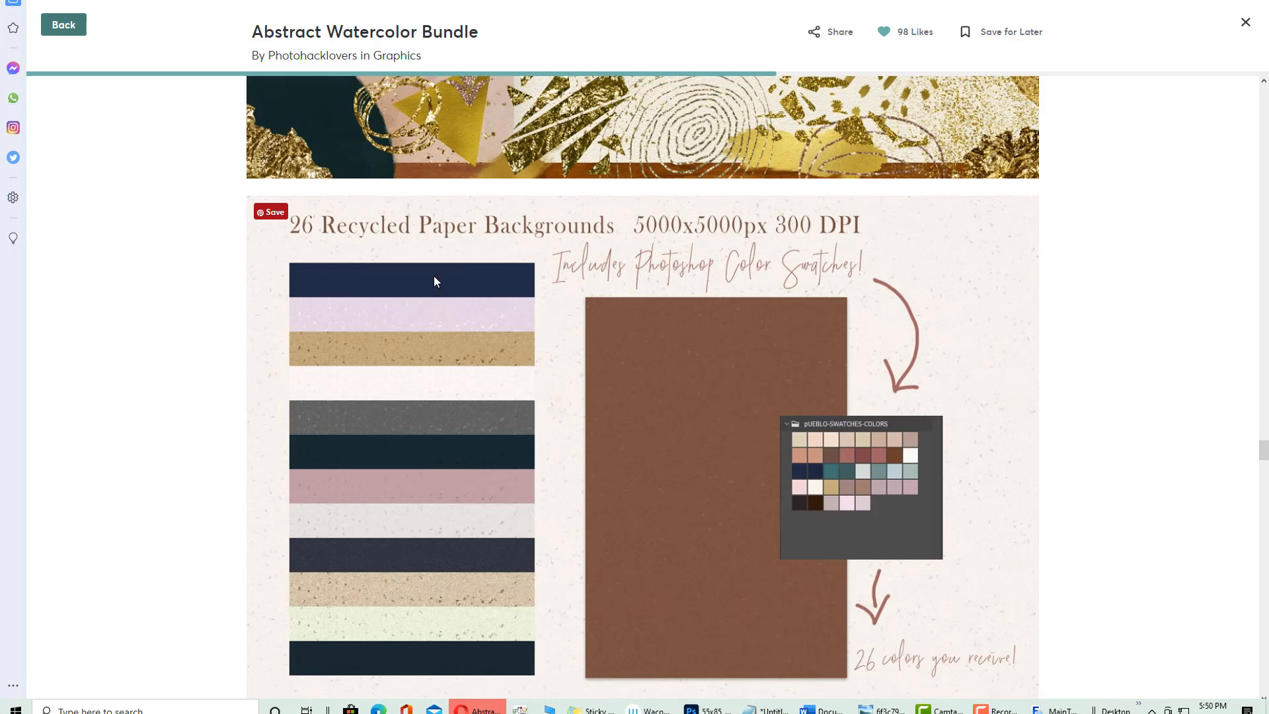
scroll(1093, 310, "down", 14)
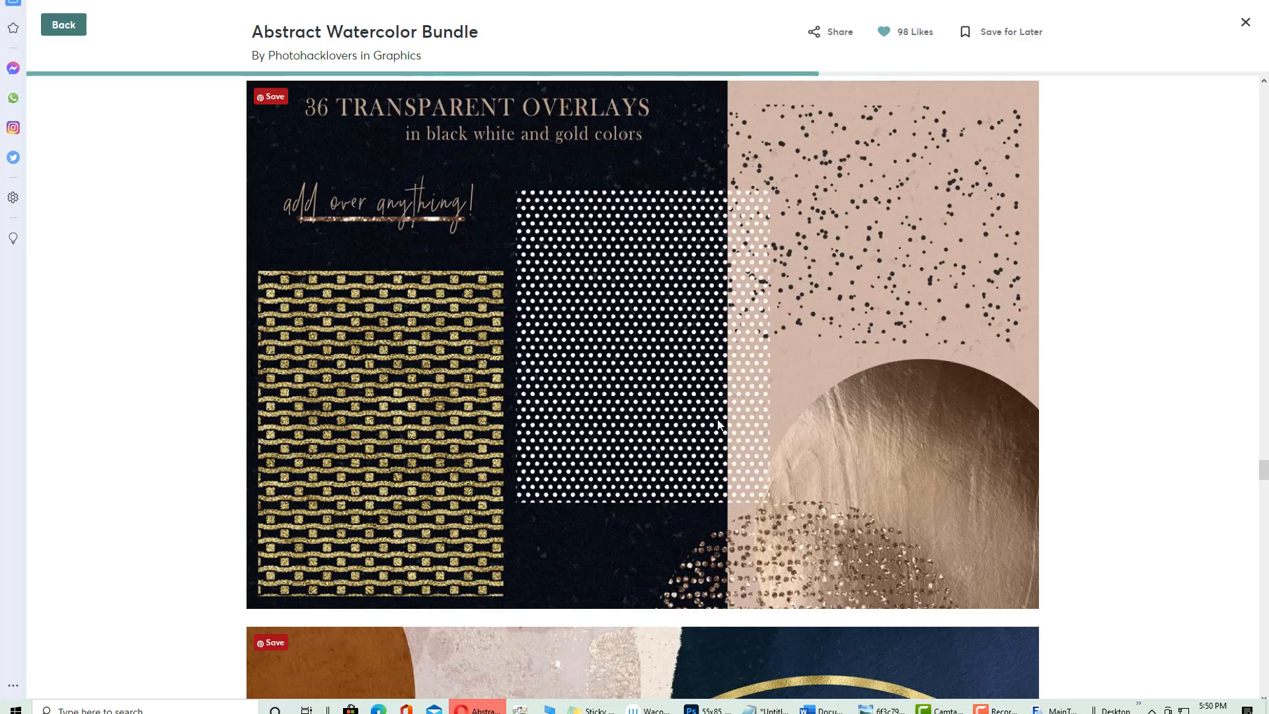
scroll(710, 414, "down", 17)
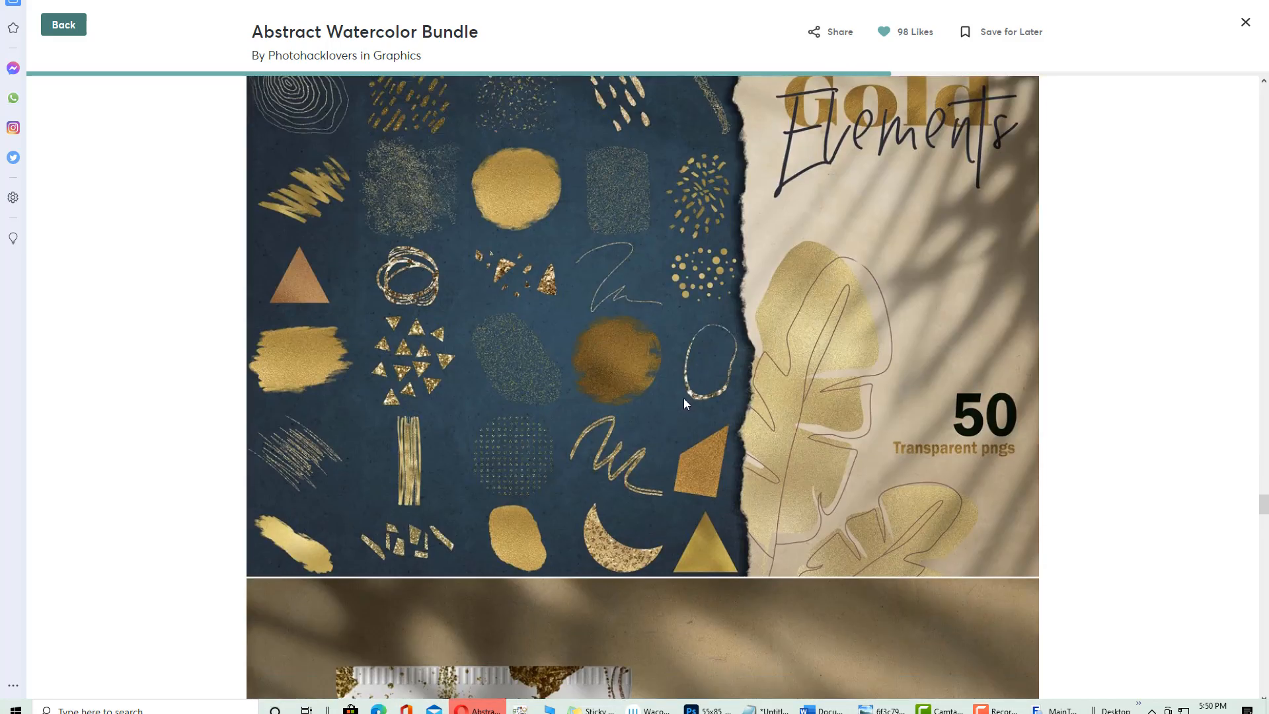
scroll(685, 404, "down", 20)
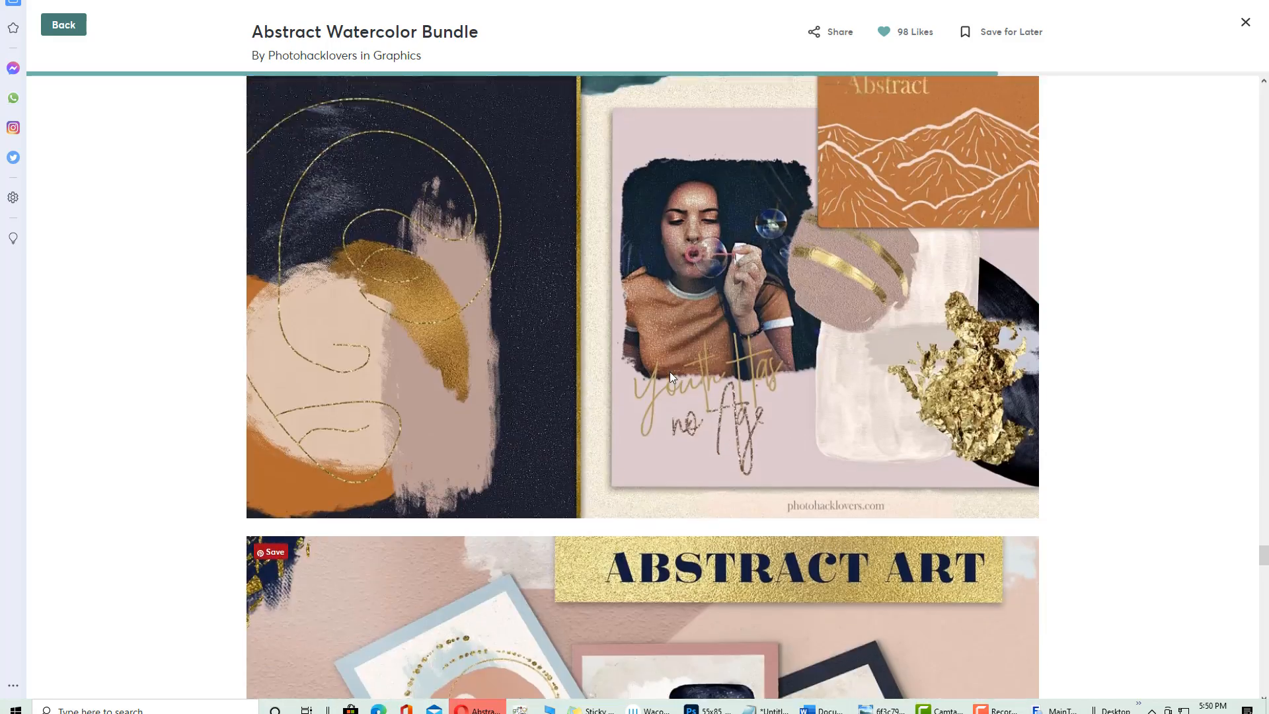
scroll(669, 376, "down", 15)
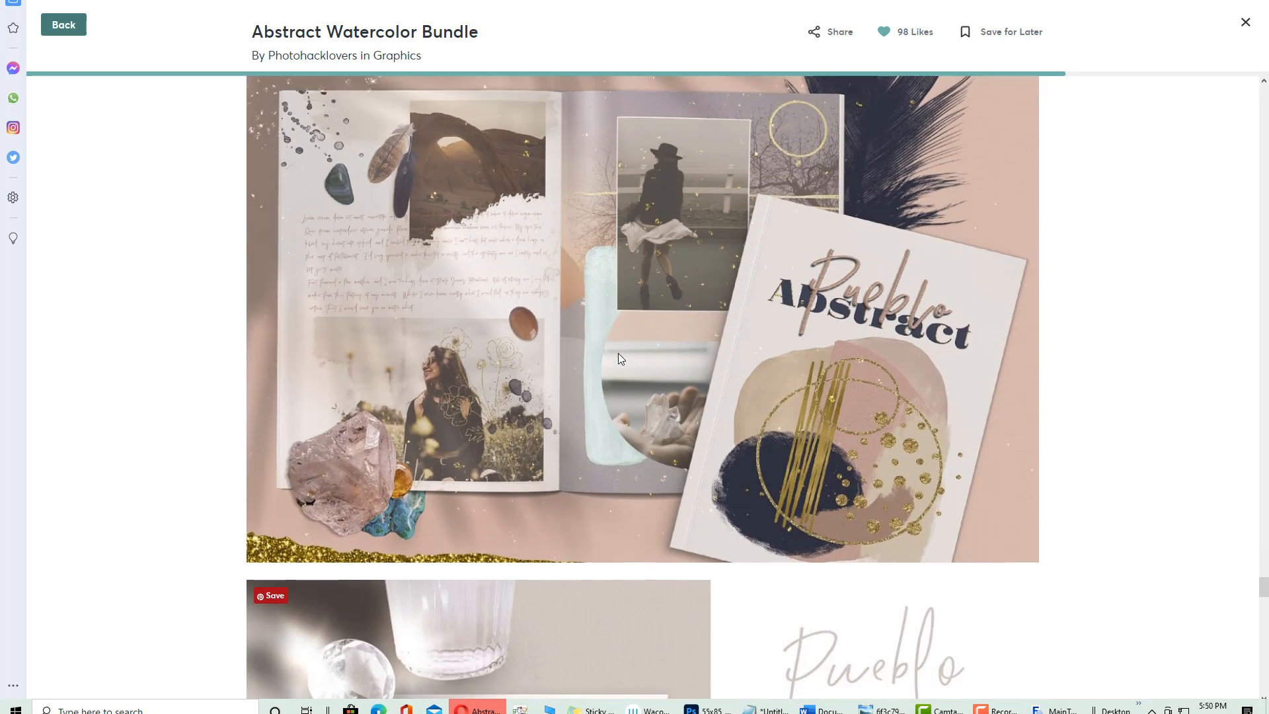
scroll(617, 353, "down", 12)
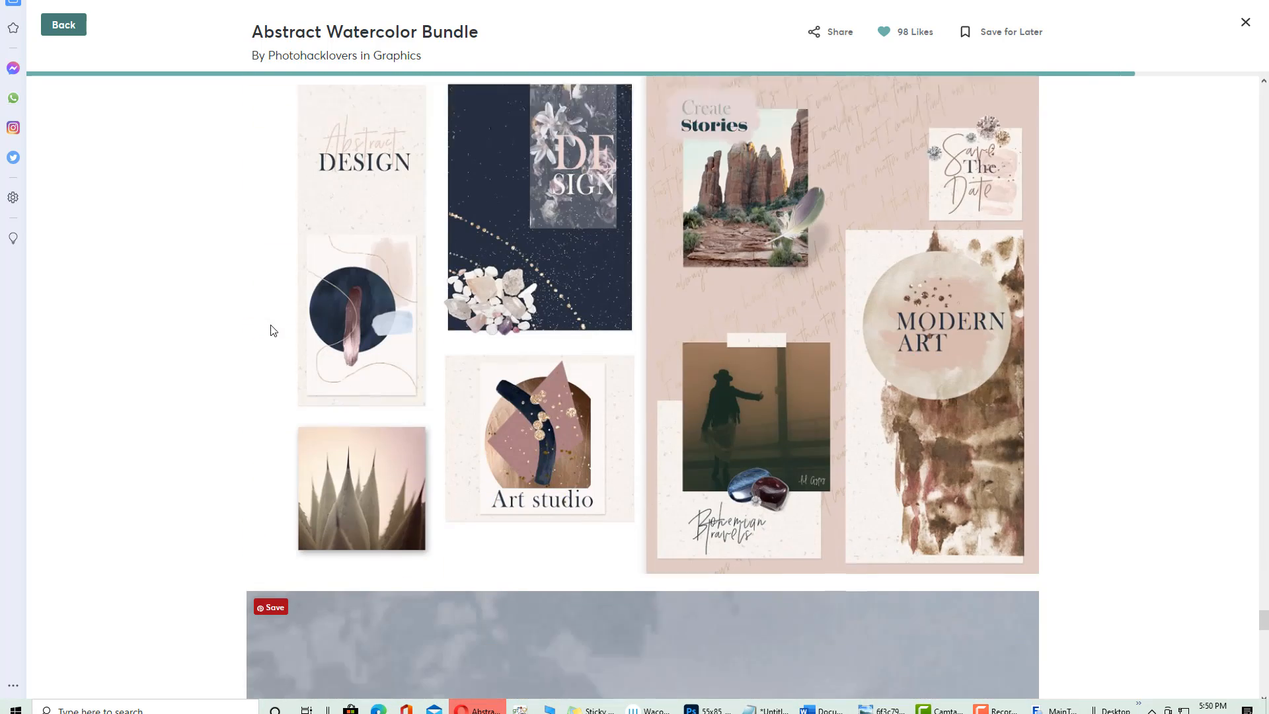
scroll(273, 330, "down", 1)
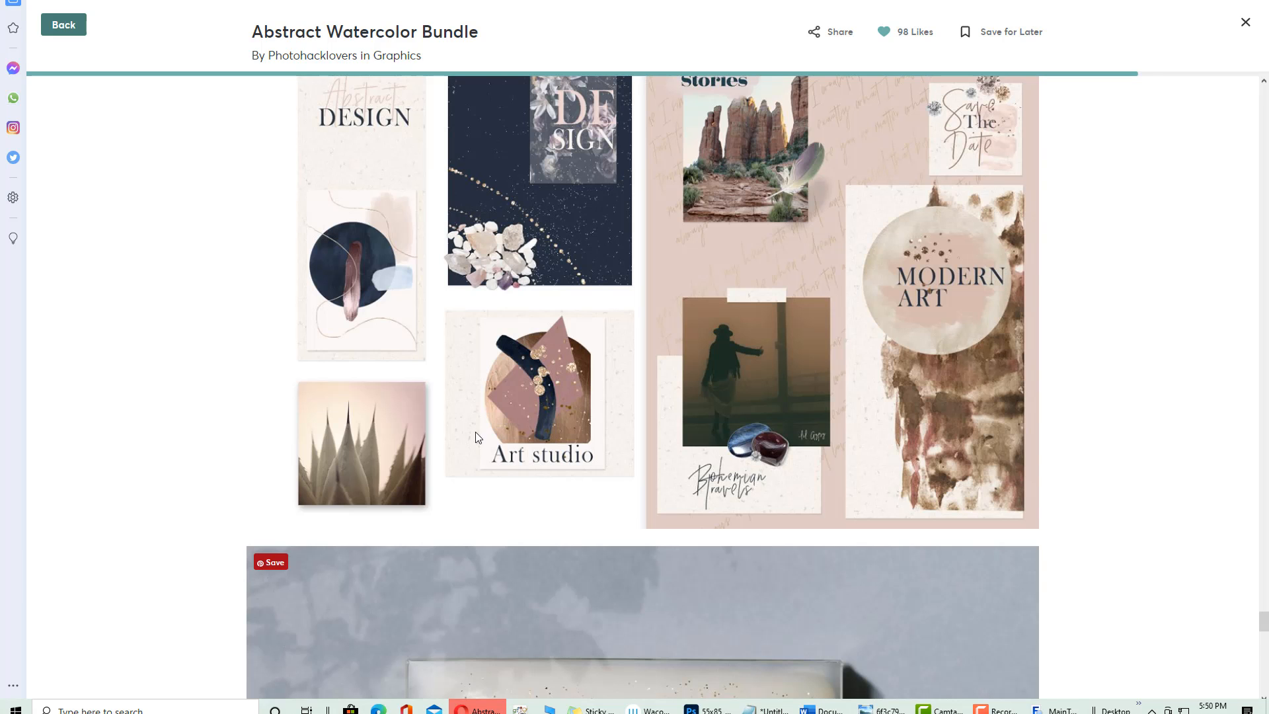
scroll(347, 263, "down", 20)
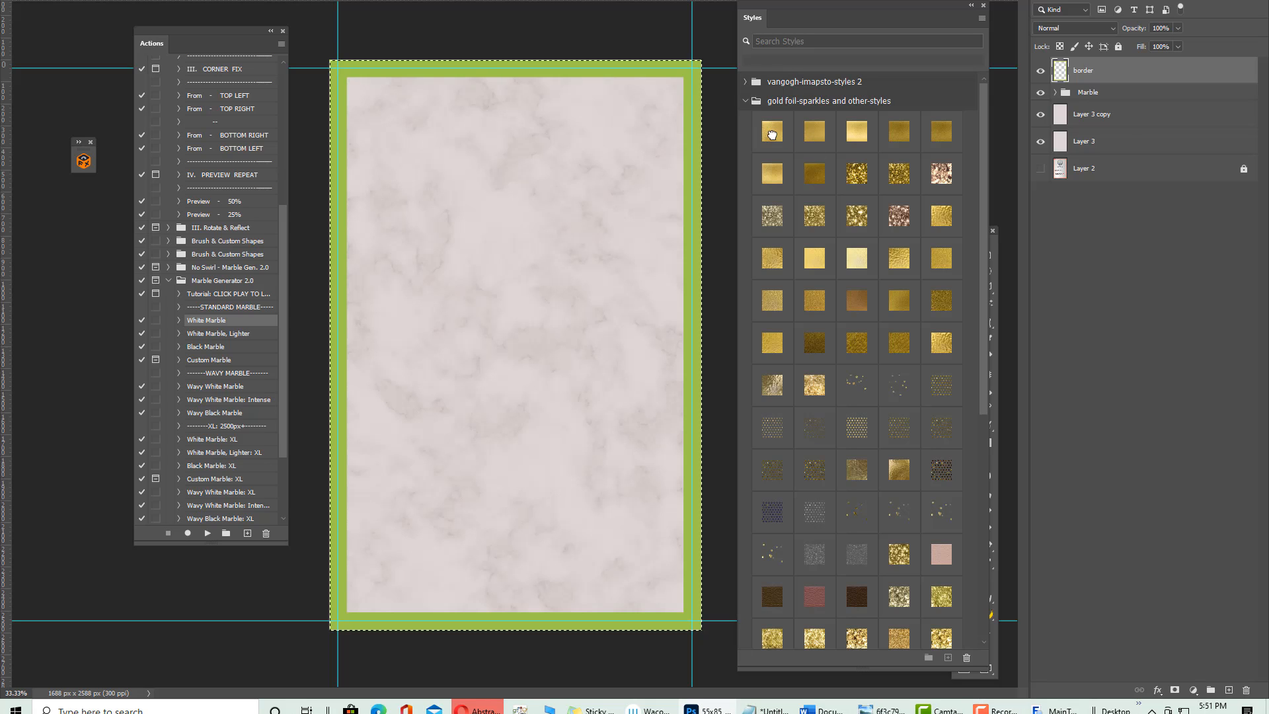
Try three gold foil swatches on the border, comparing them against the reference photo
left_click(767, 133)
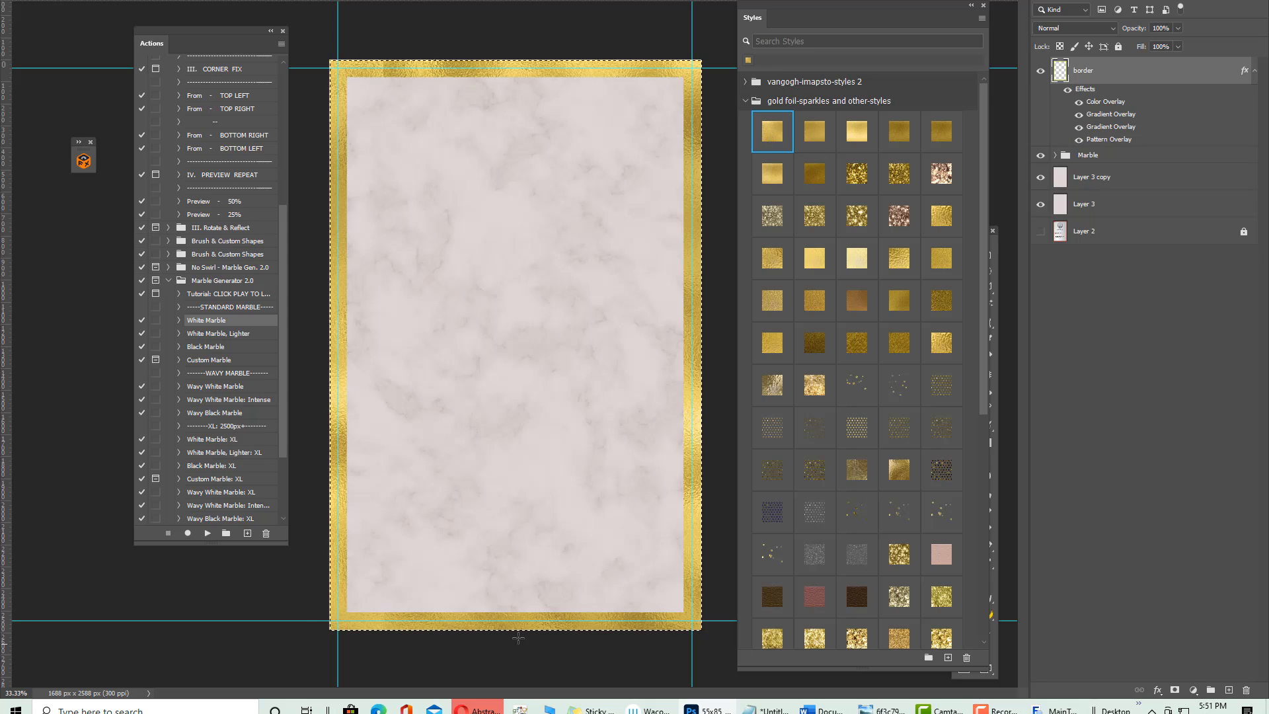
left_click(809, 135)
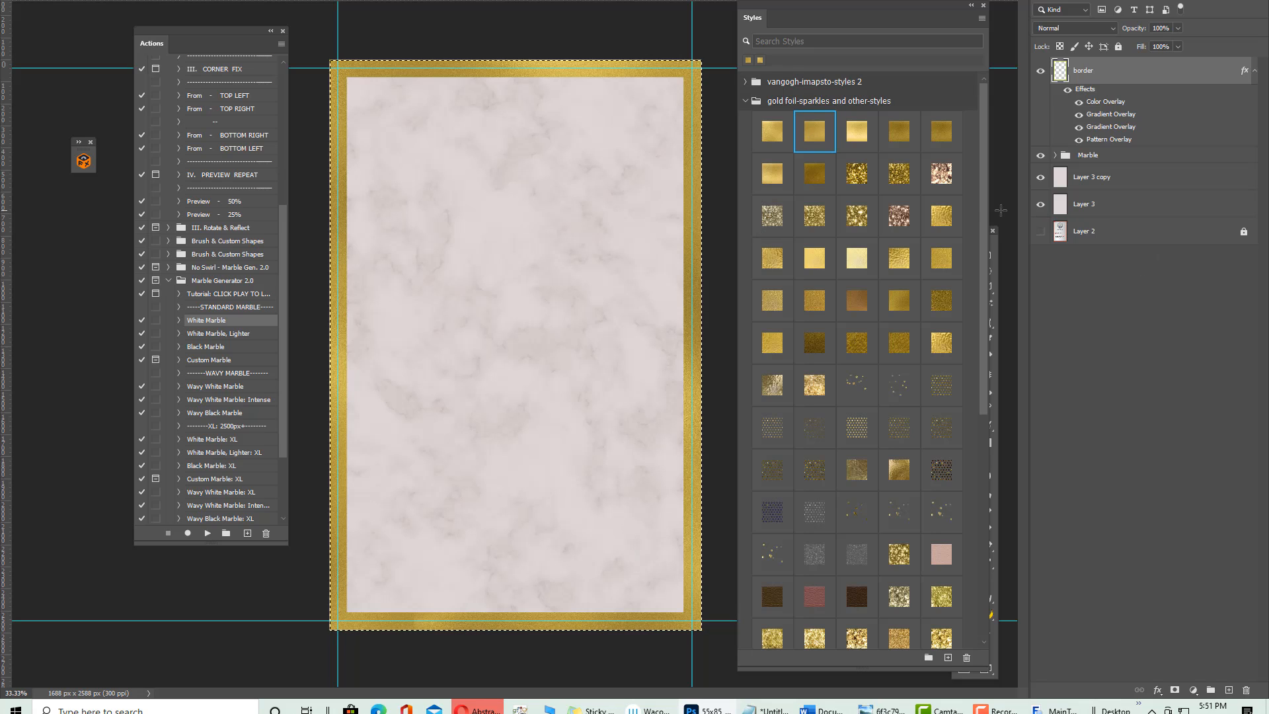
left_click(852, 125)
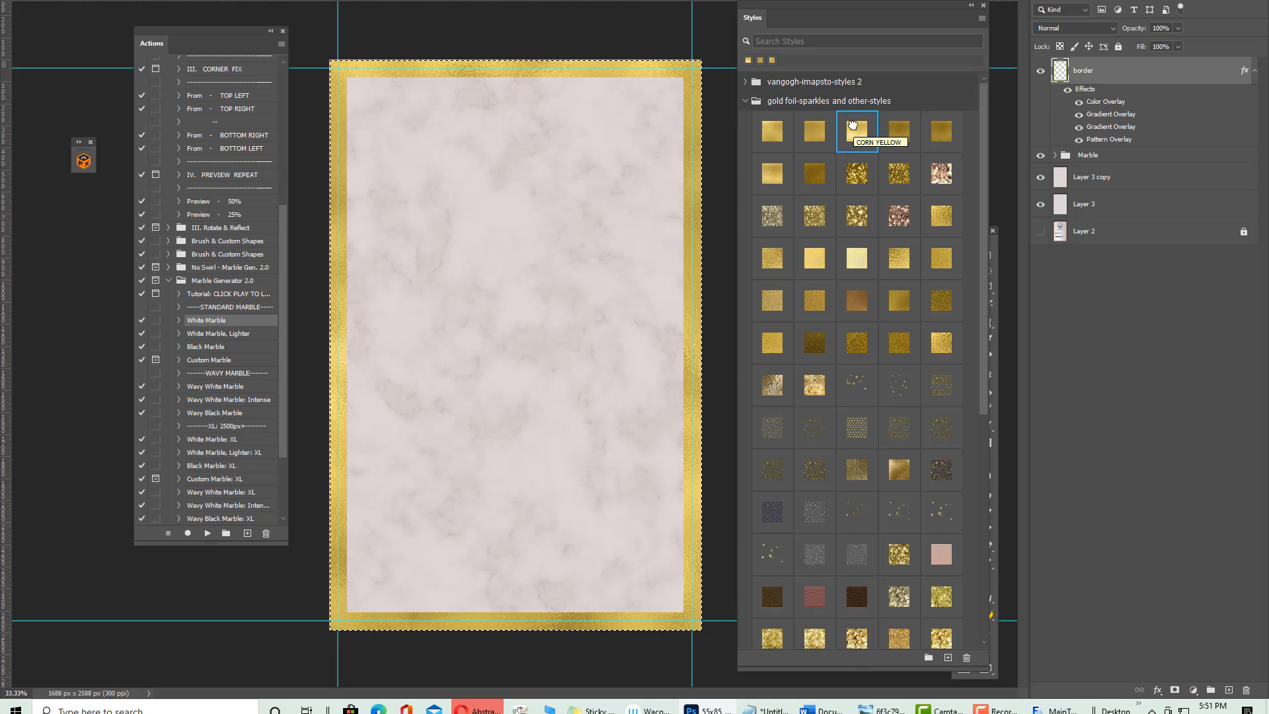
key("ctrl+Tab")
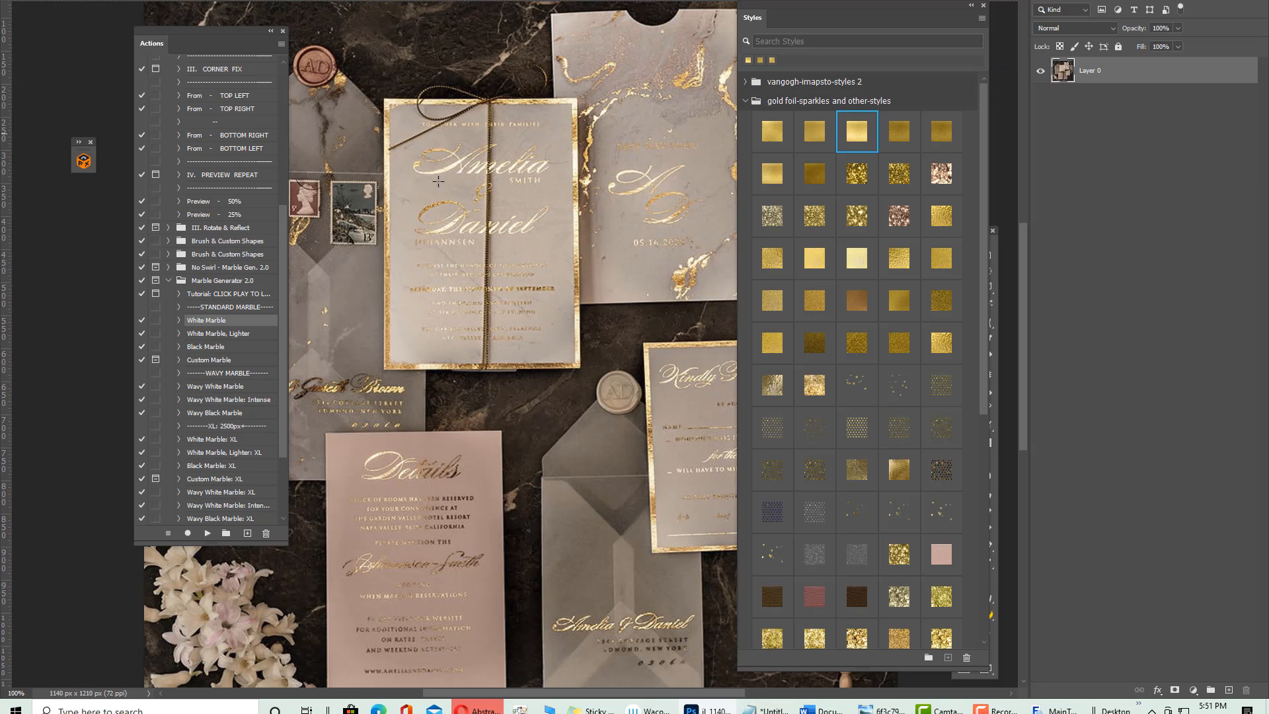
key("ctrl+Tab")
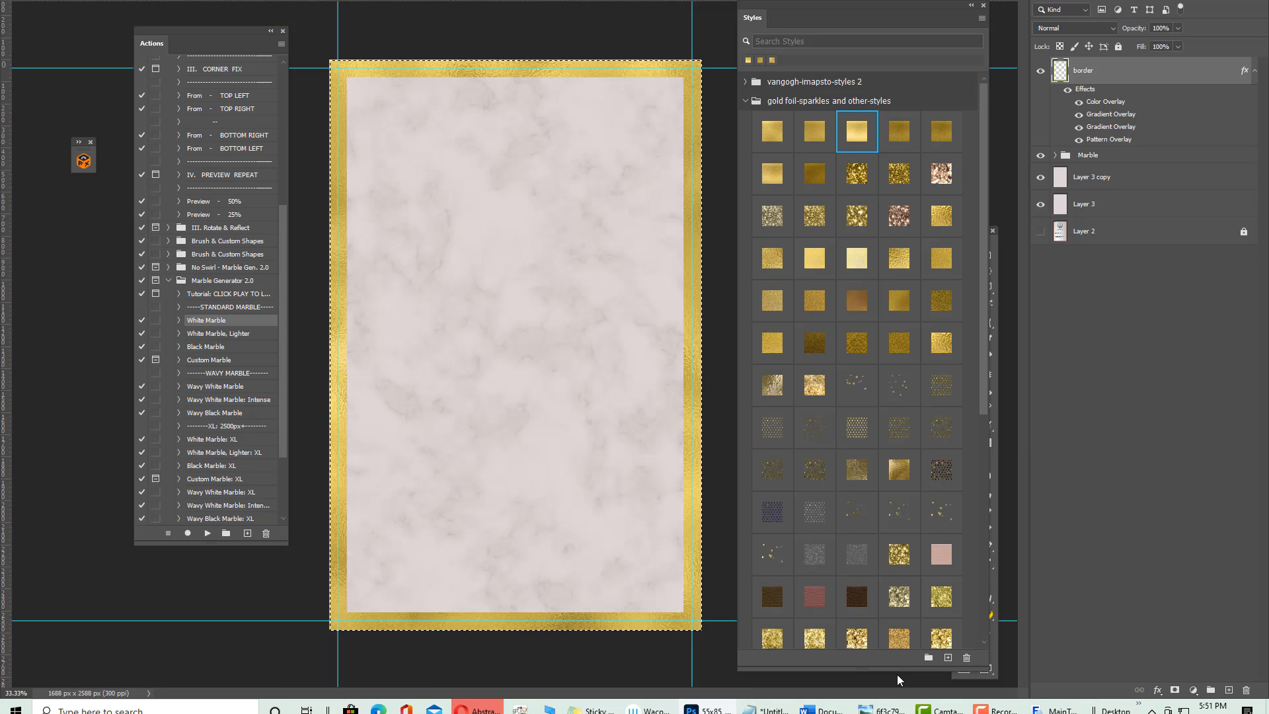
Scroll further through the gold styles and try another gold and a rose gold style
scroll(866, 569, "down", 1)
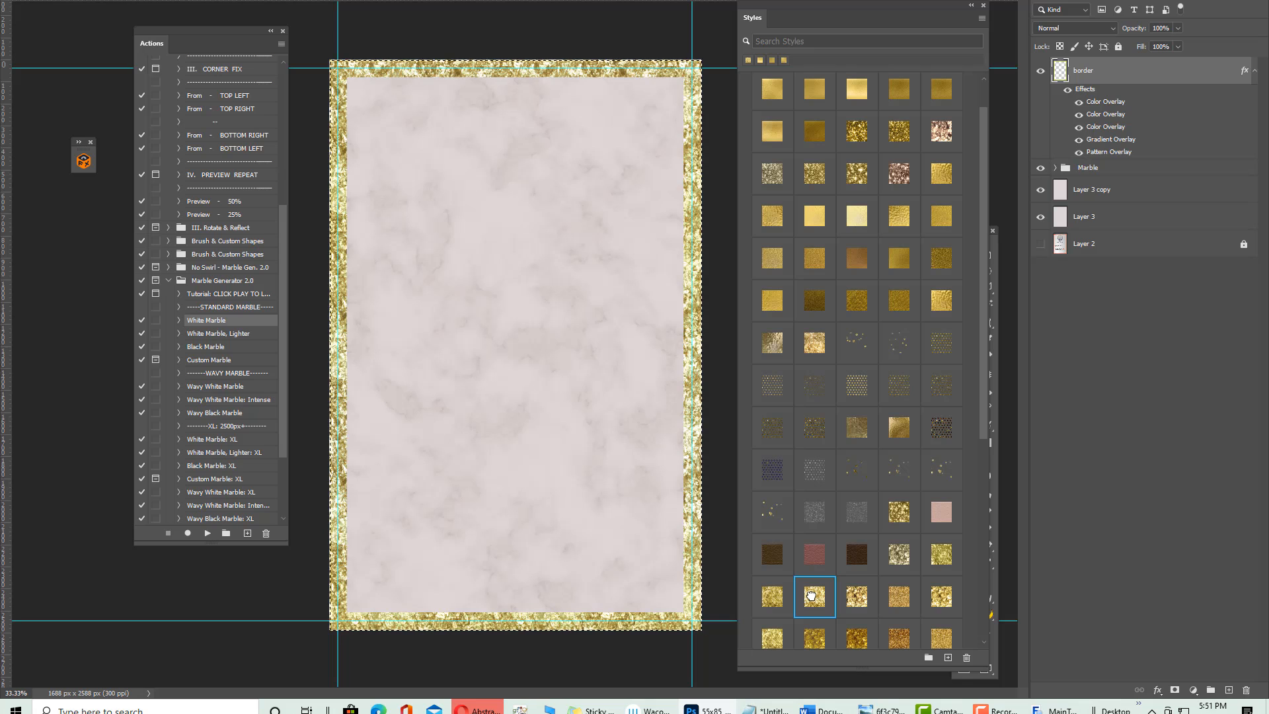
scroll(906, 591, "down", 3)
scroll(906, 591, "down", 1)
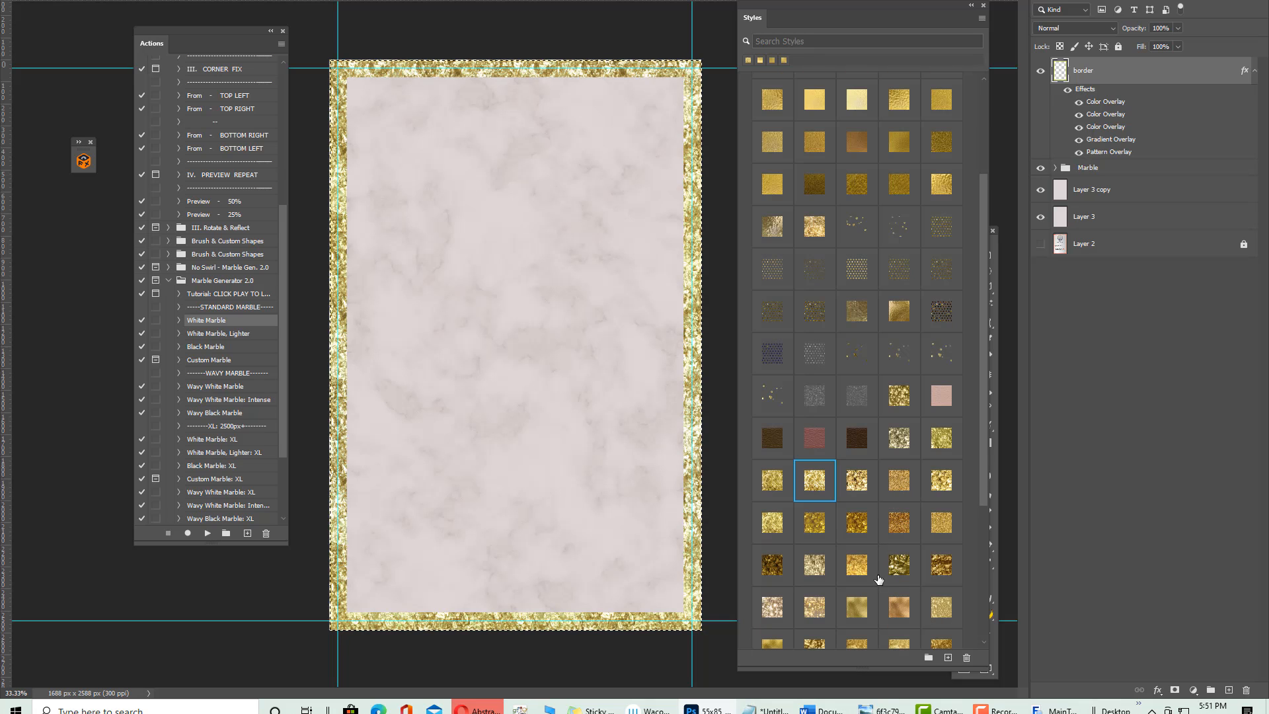
left_click(859, 567)
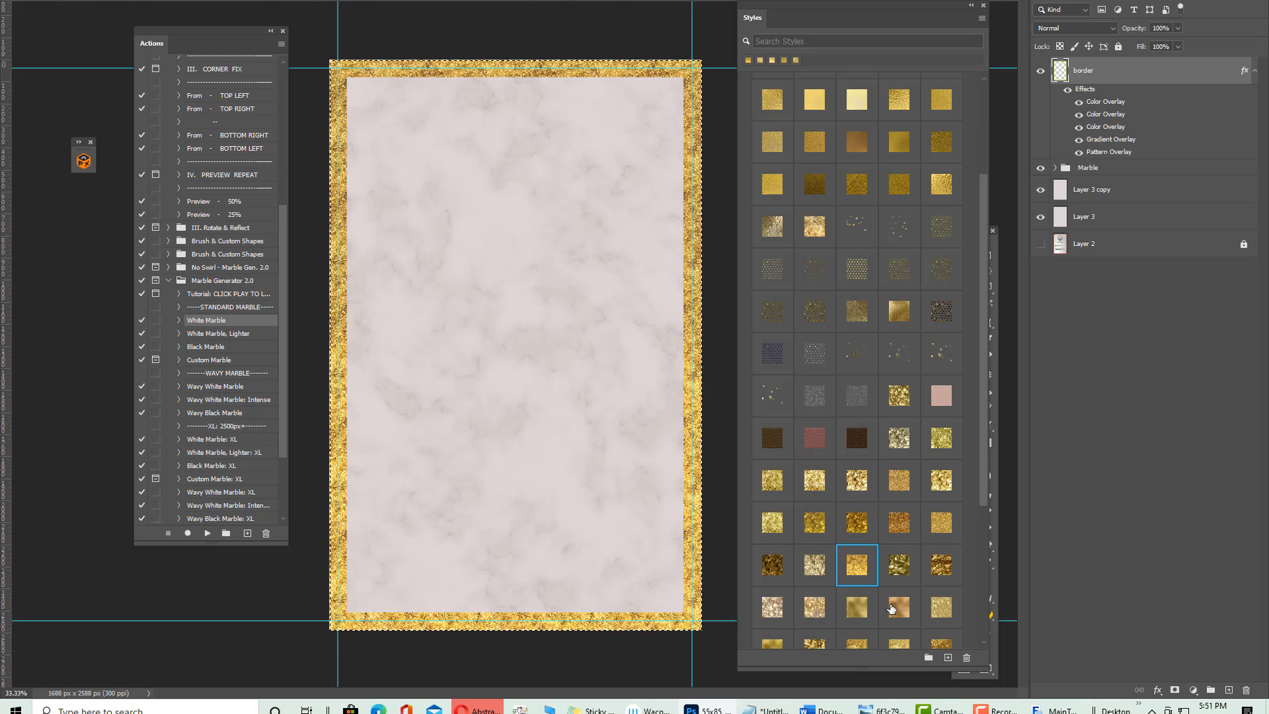
left_click(890, 606)
scroll(891, 604, "down", 1)
scroll(890, 604, "down", 4)
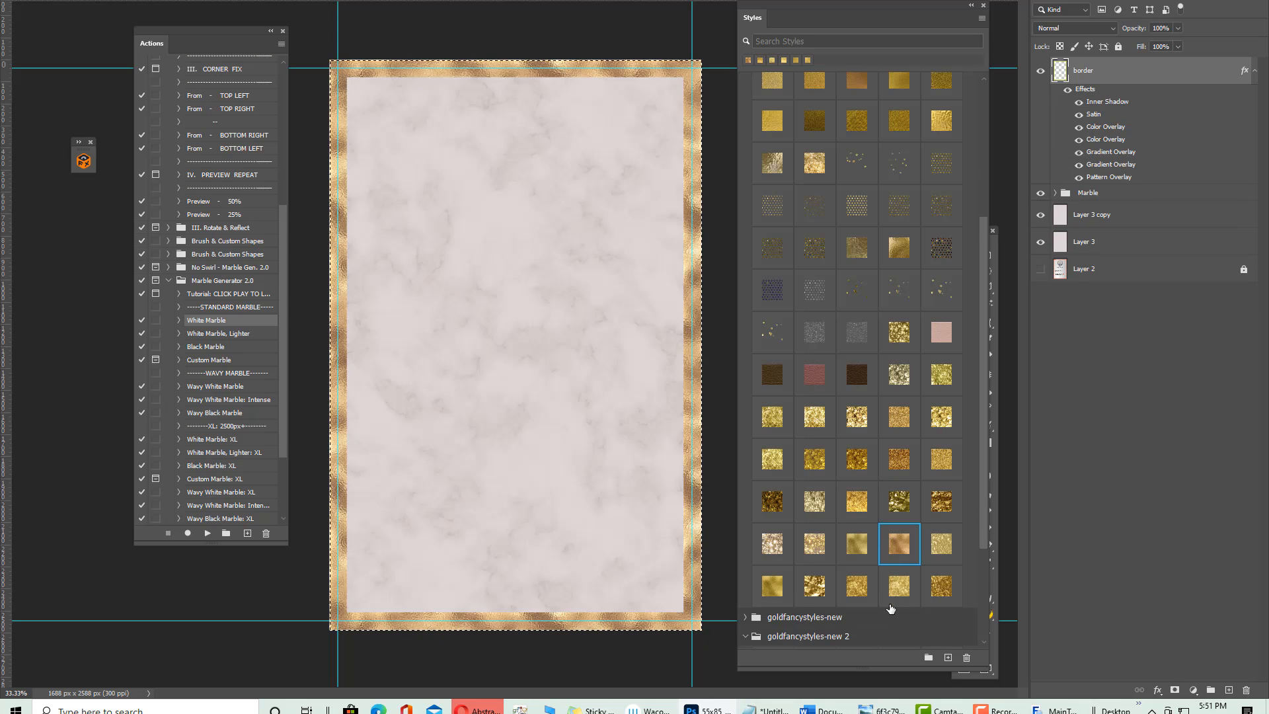
Try yellow, crinkled and stroked gold styles, settling on goldfancystyles-new 2's second striped swatch
left_click(779, 540)
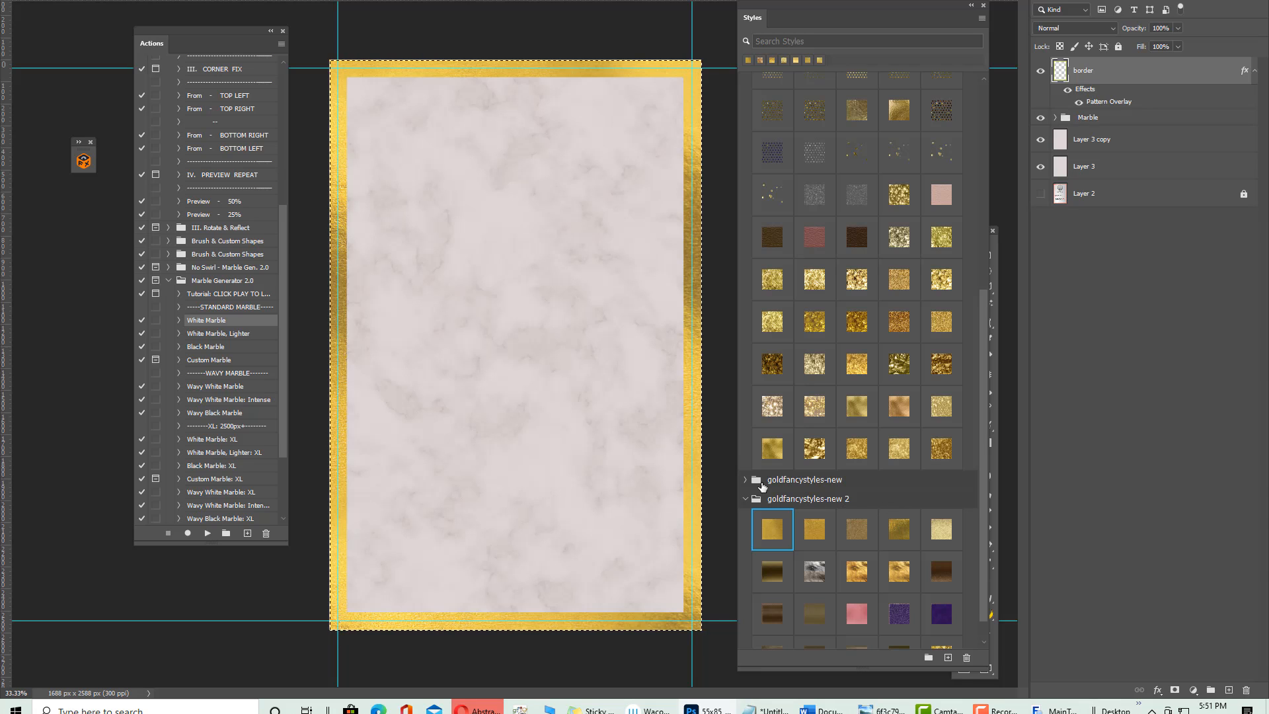
left_click(818, 526)
left_click(901, 531)
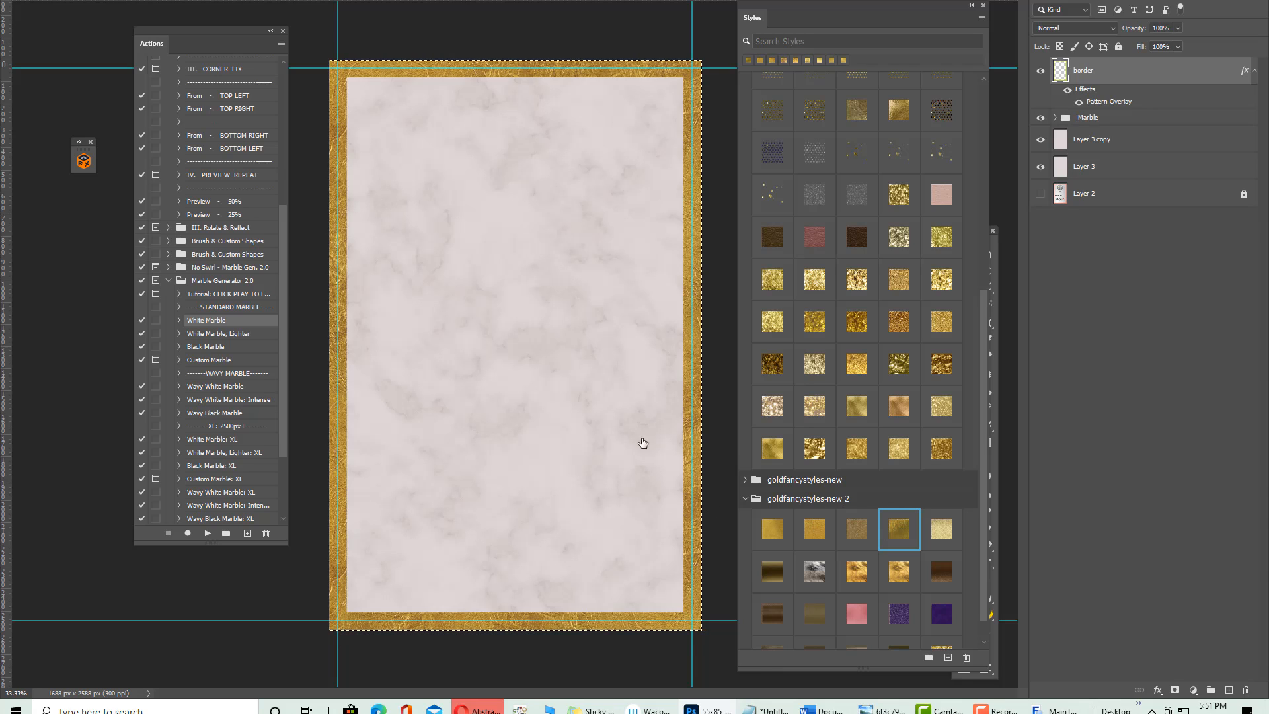
scroll(864, 521, "down", 1)
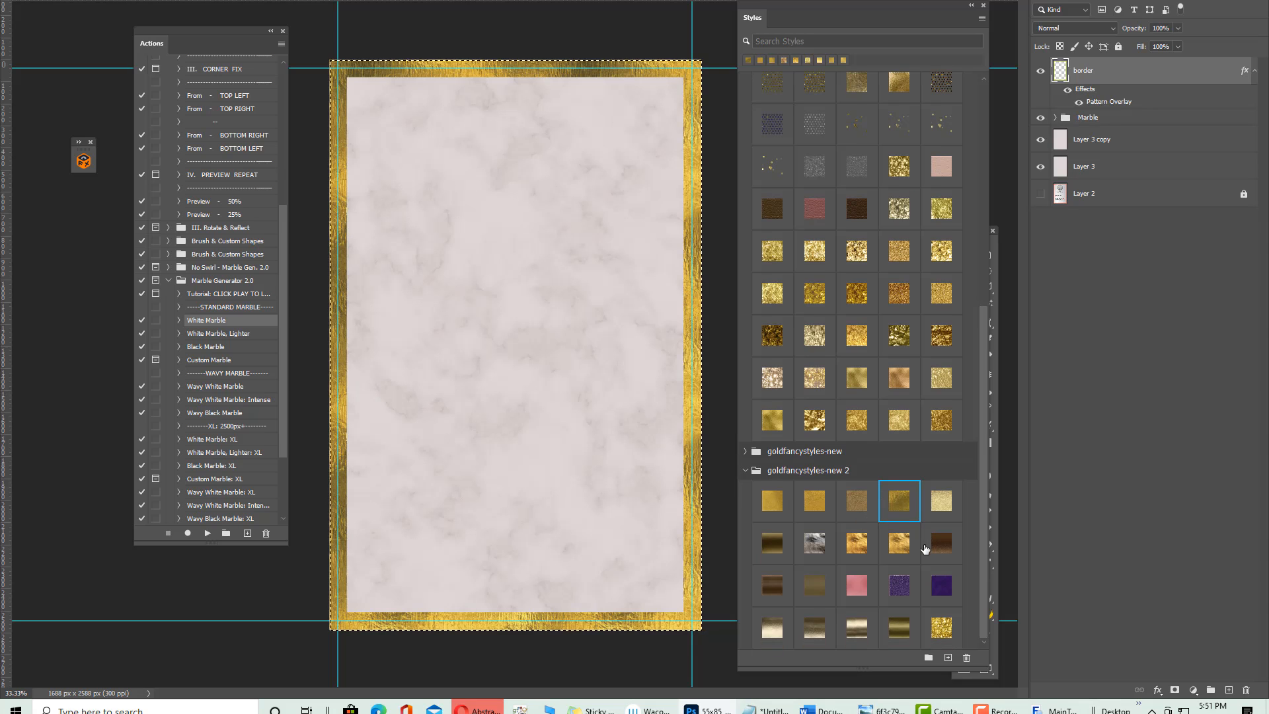
left_click(938, 625)
left_click(853, 631)
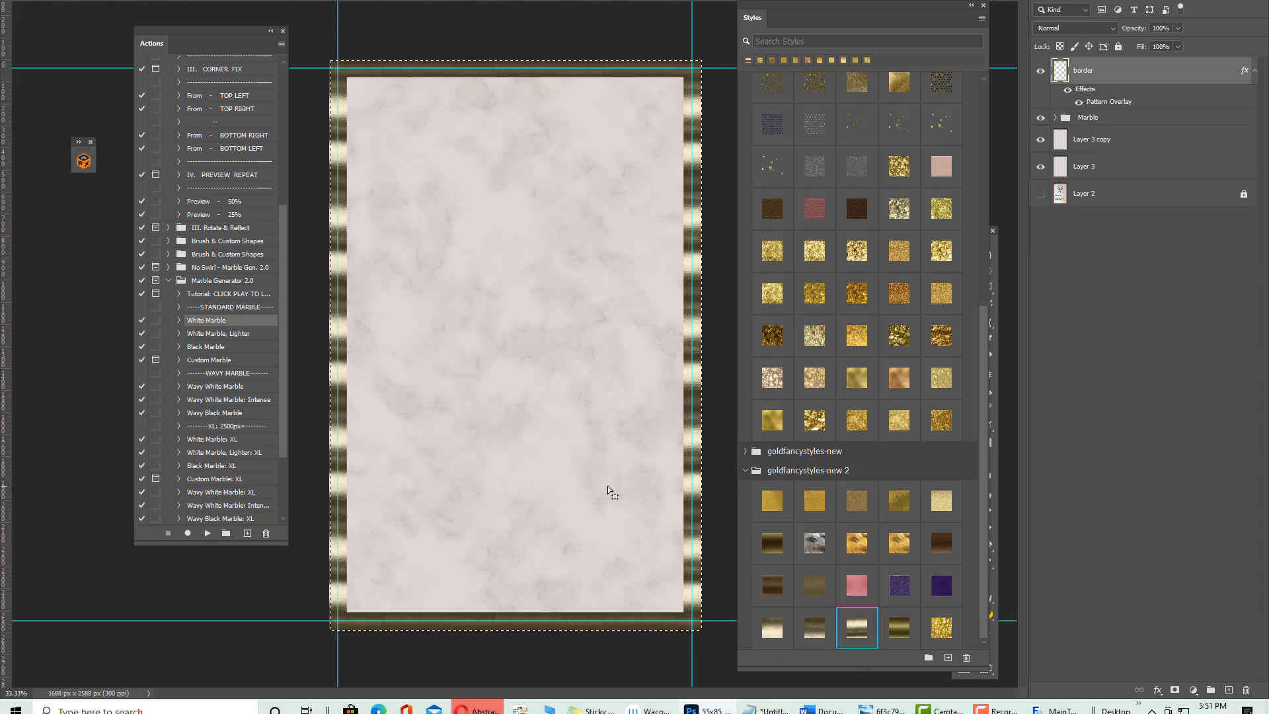
left_click(797, 619)
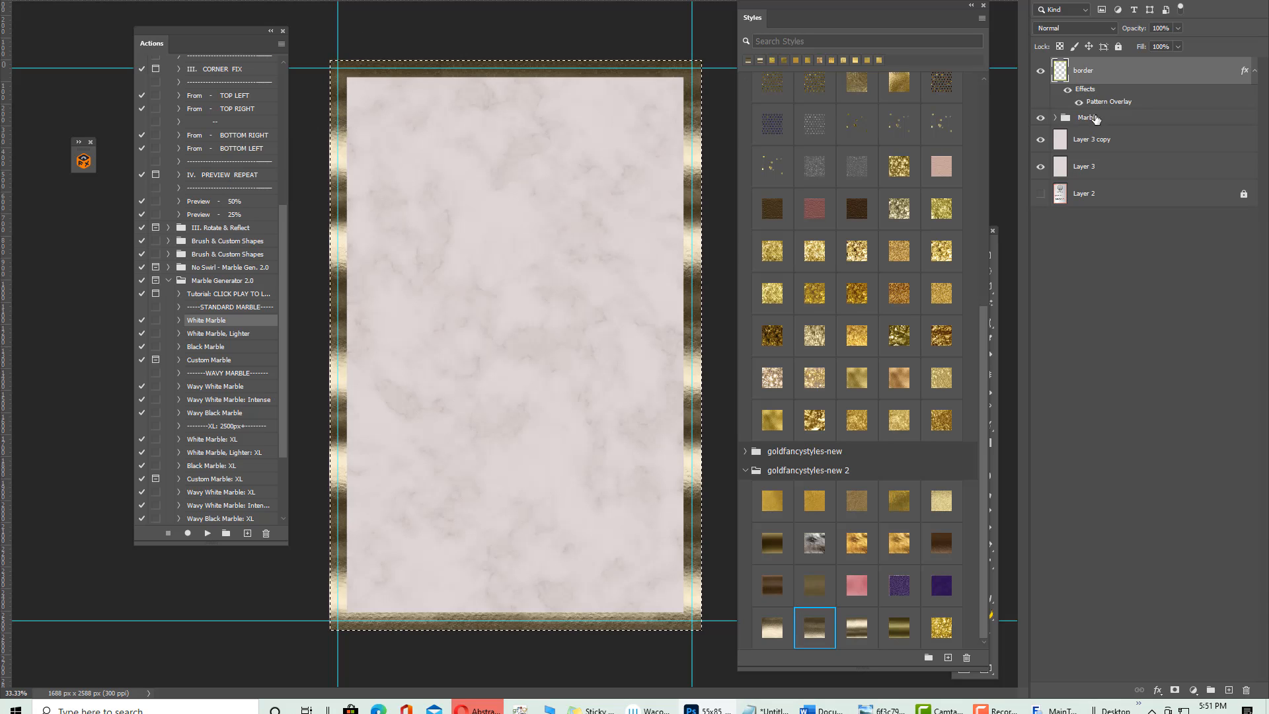
left_click(1159, 690)
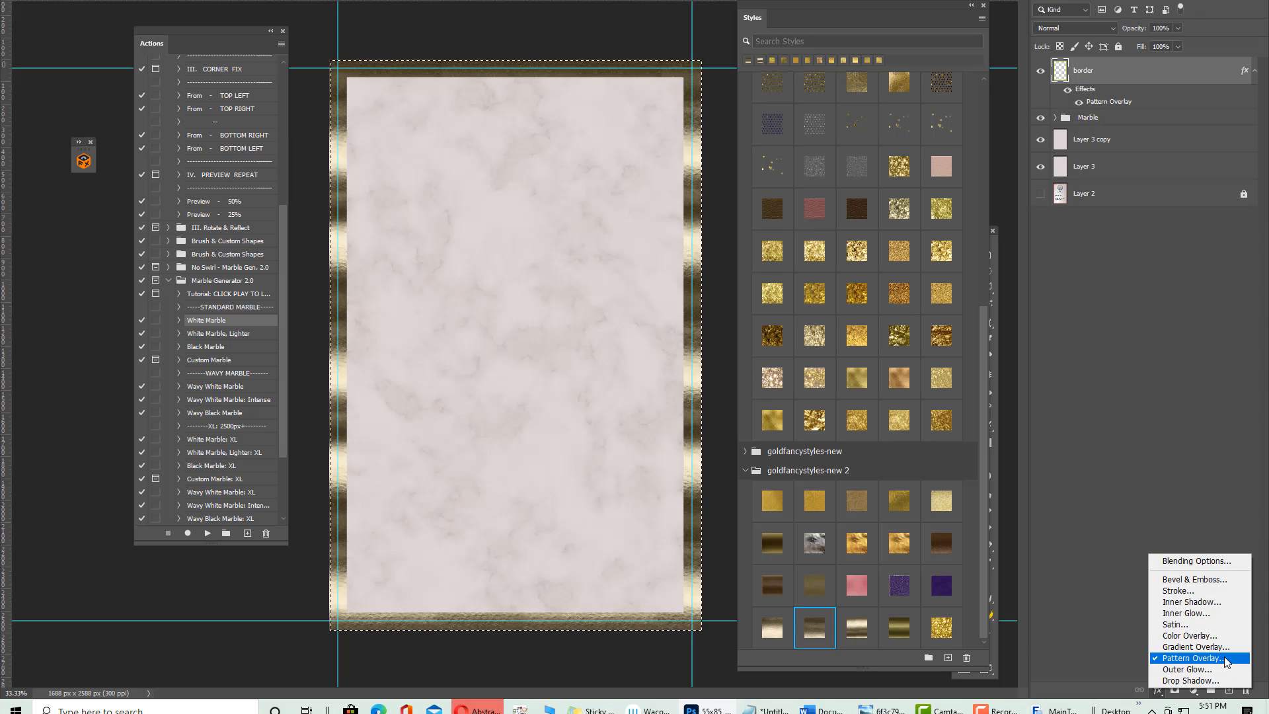
key("Escape")
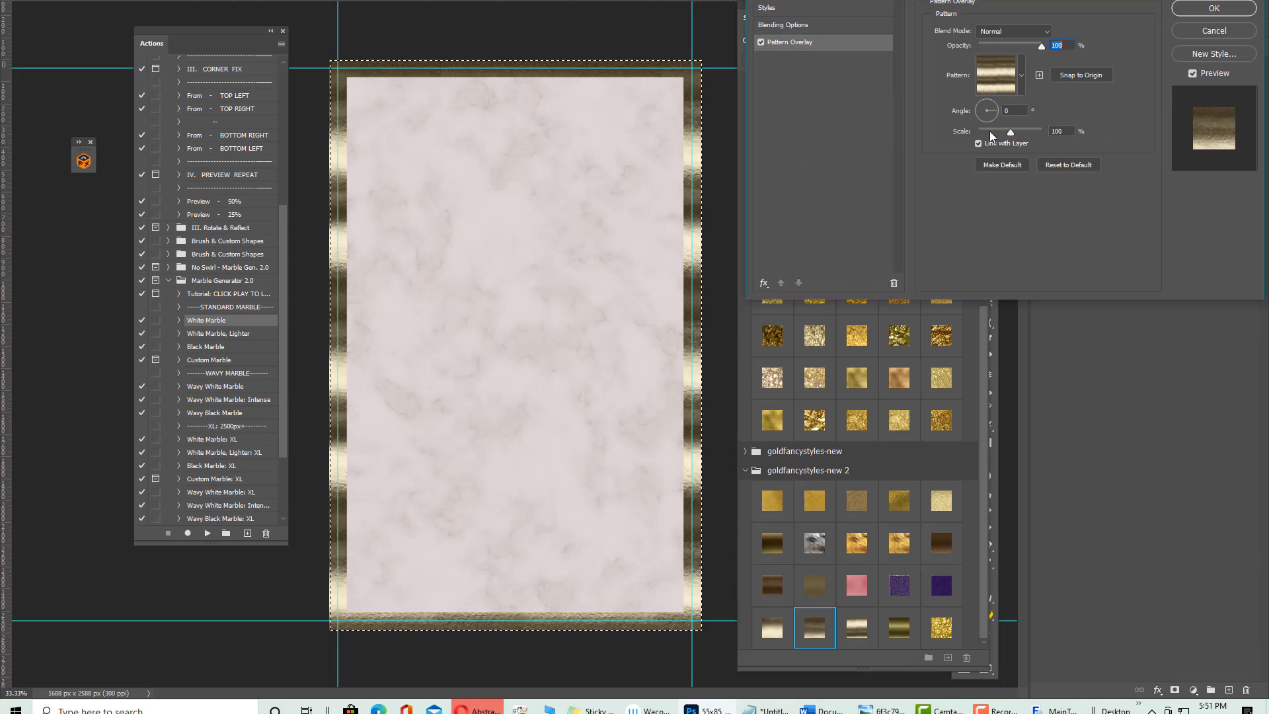
mouse_move(1013, 132)
left_mouse_down()
mouse_move(1032, 132)
mouse_move(1001, 134)
mouse_move(1017, 134)
left_mouse_up()
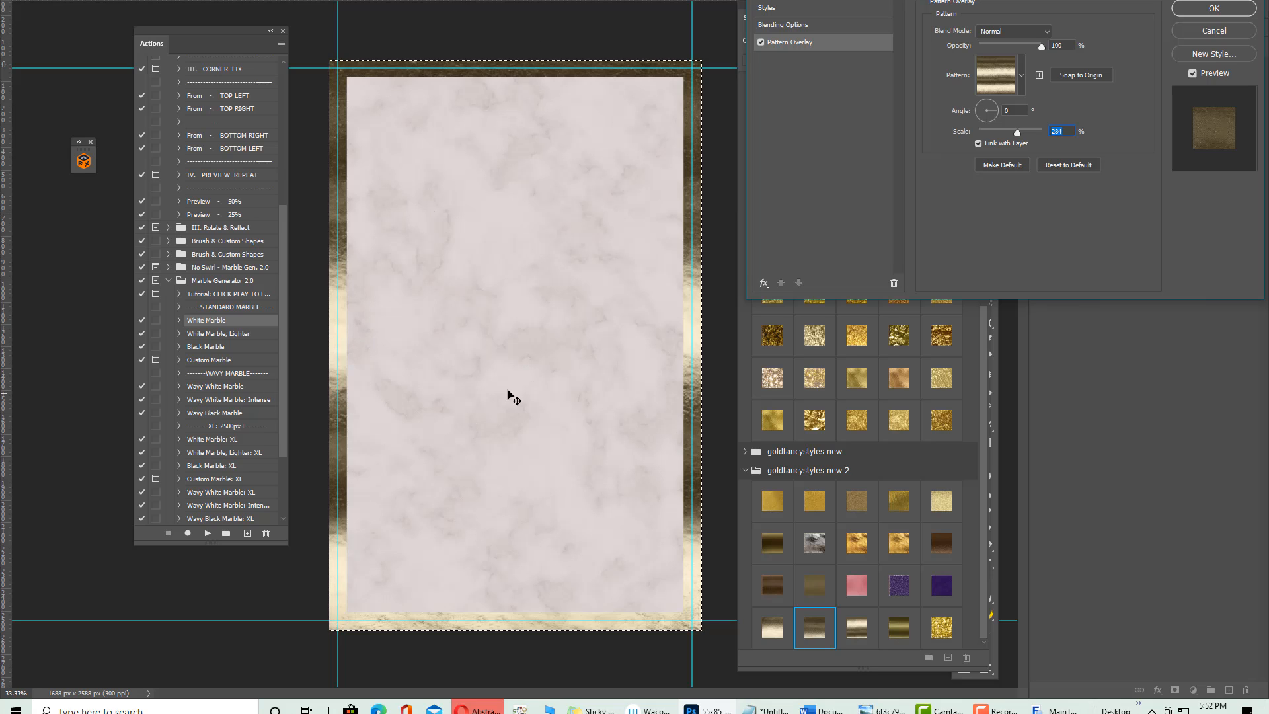
left_click(759, 280)
left_click(789, 388)
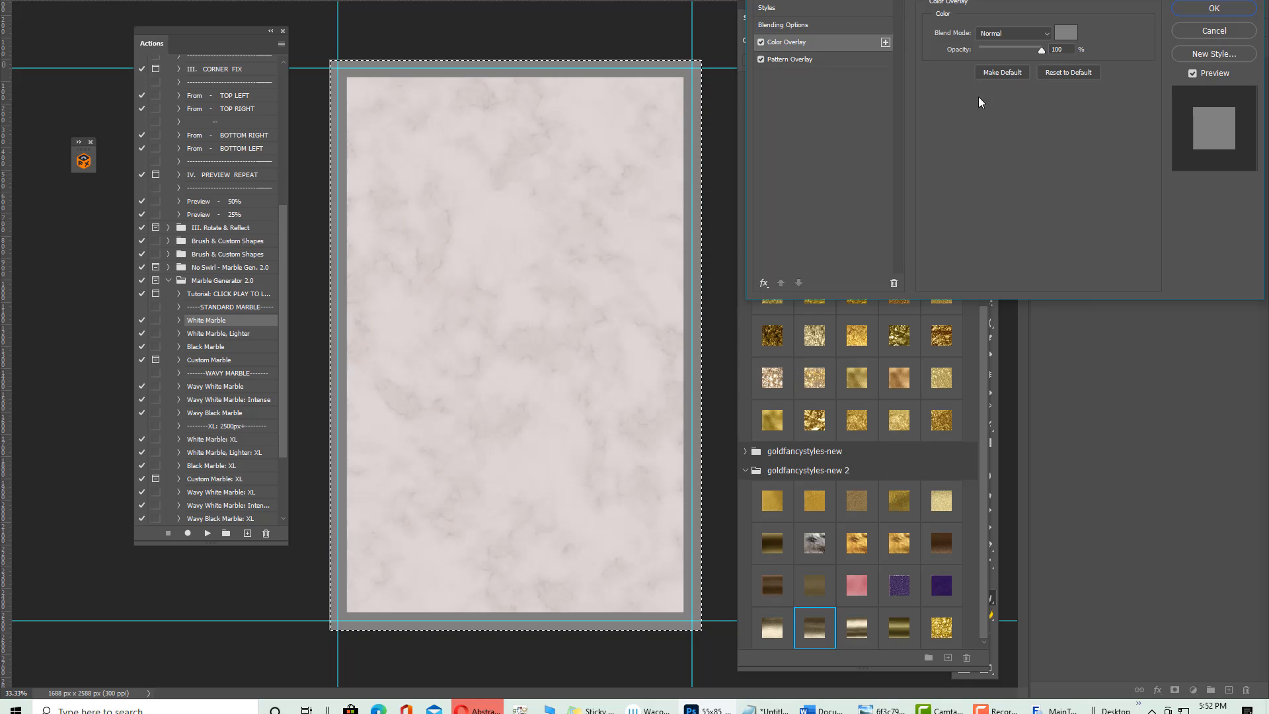
left_click(1202, 36)
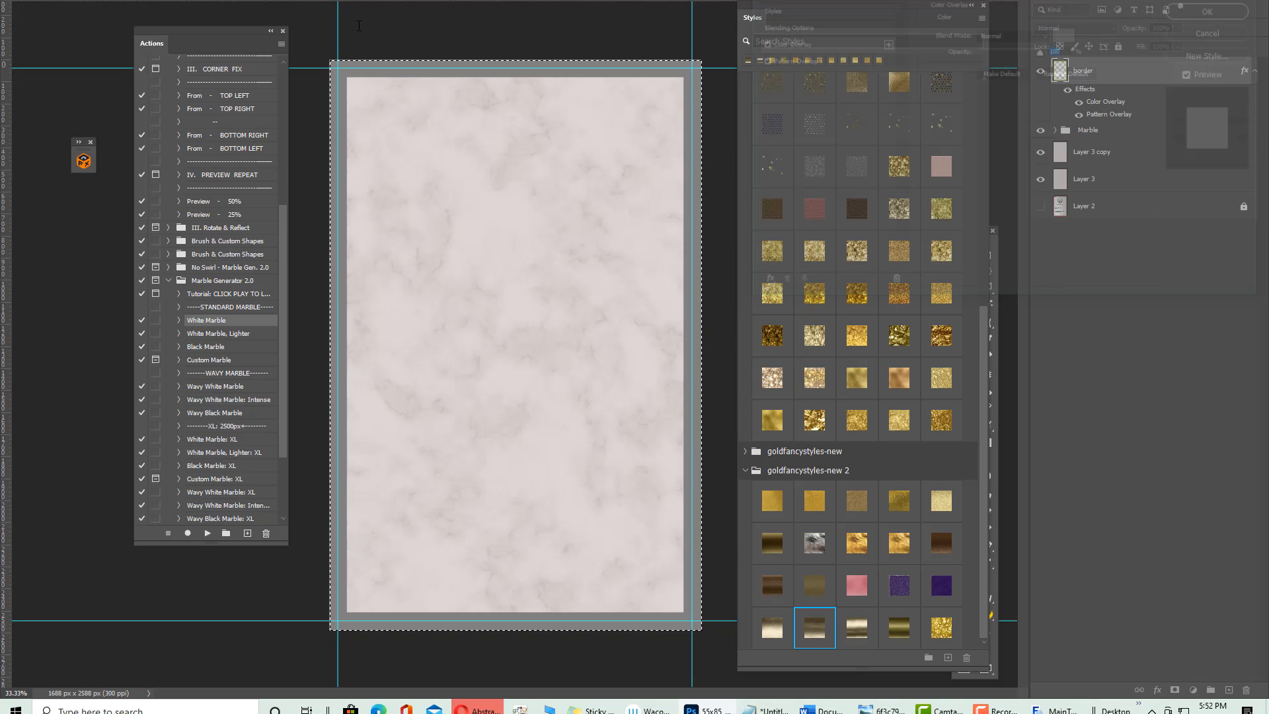
On the reference photo, sample the card's gold edge as cream #fcecca foreground colour
key("ctrl+Tab")
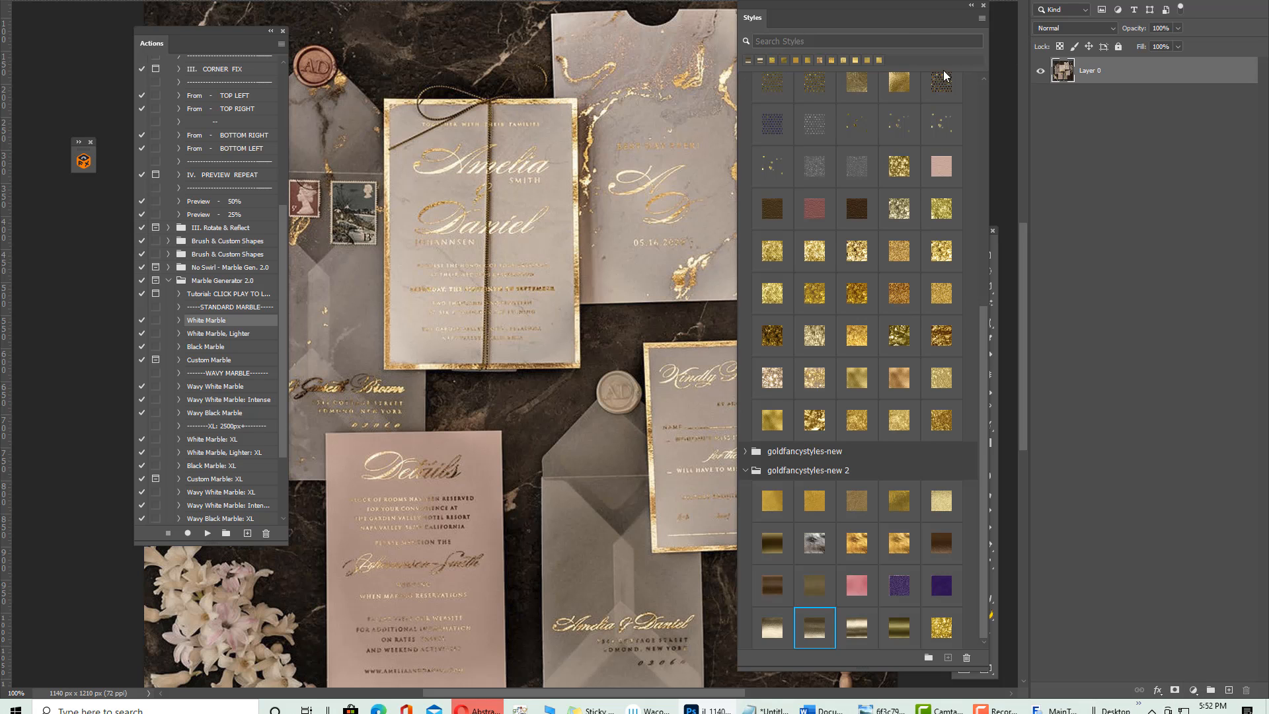
left_click_drag(864, 8, 233, 44)
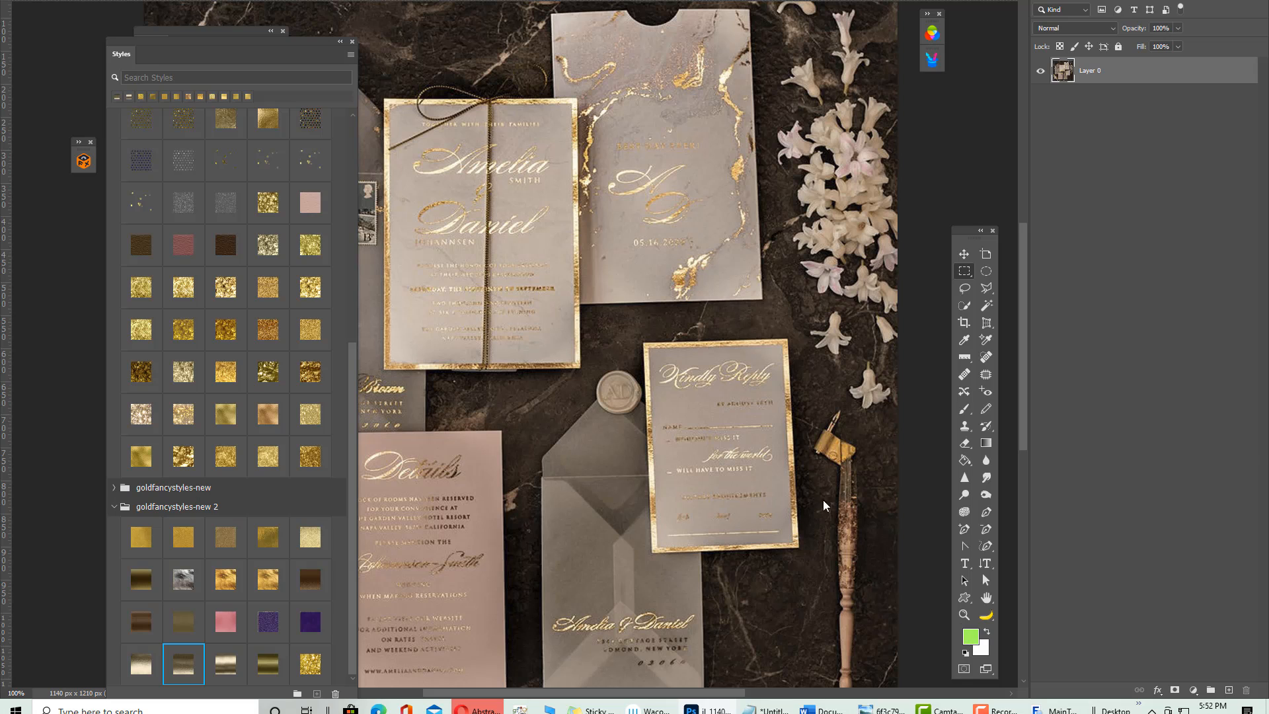
left_click(577, 233)
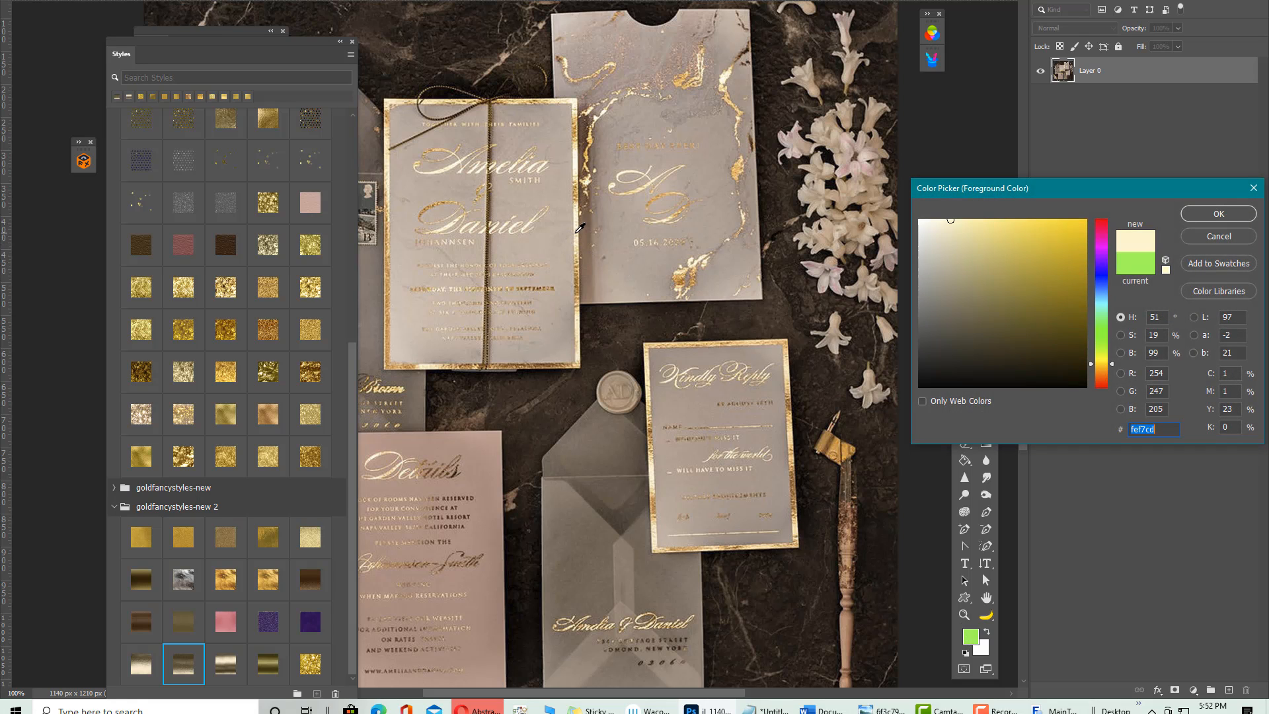
left_click(575, 235)
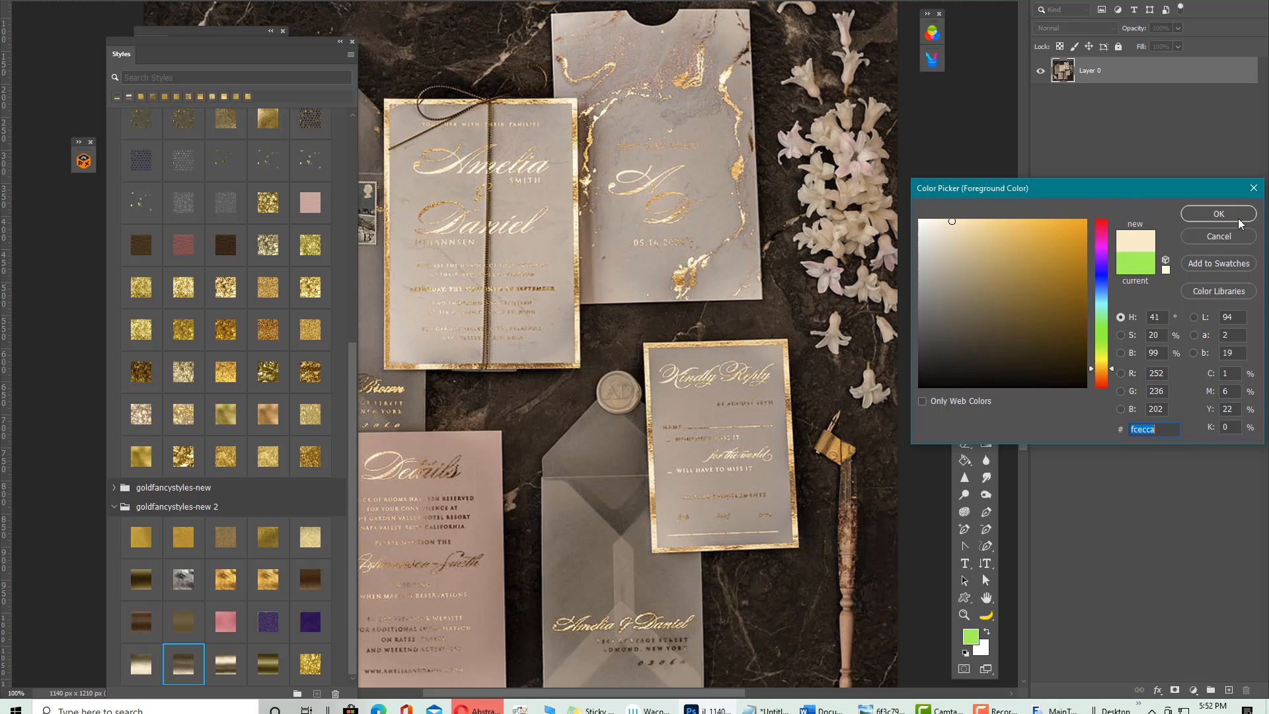
left_click(1217, 215)
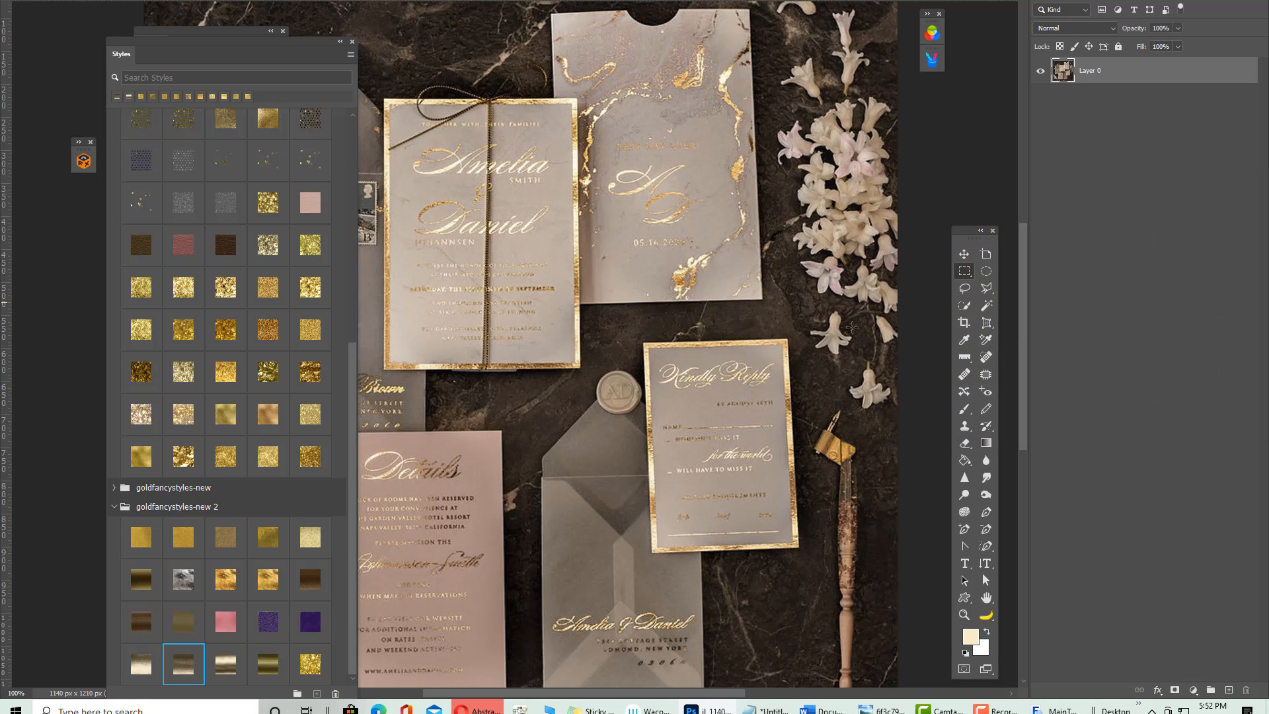
Sample brown #8c5f26 from the photo as the background colour and return to the card
left_click(987, 654)
left_click(580, 275)
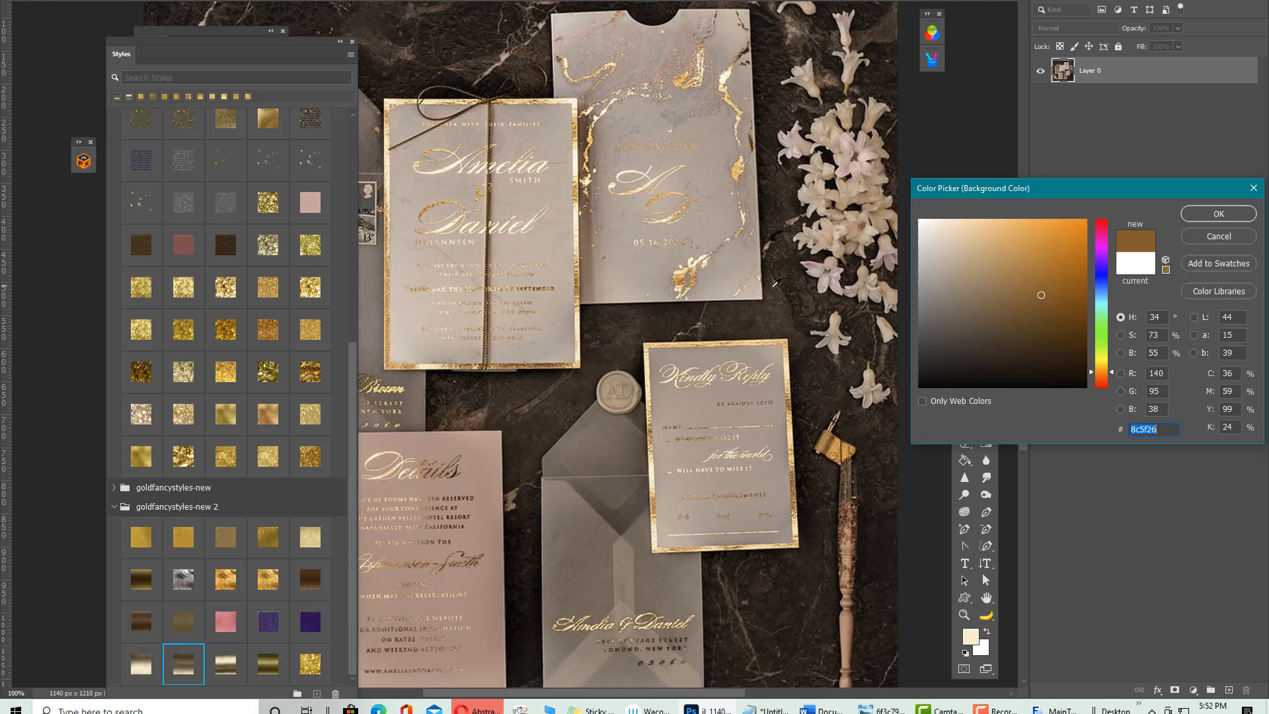
left_click(1217, 214)
key("ctrl+Tab")
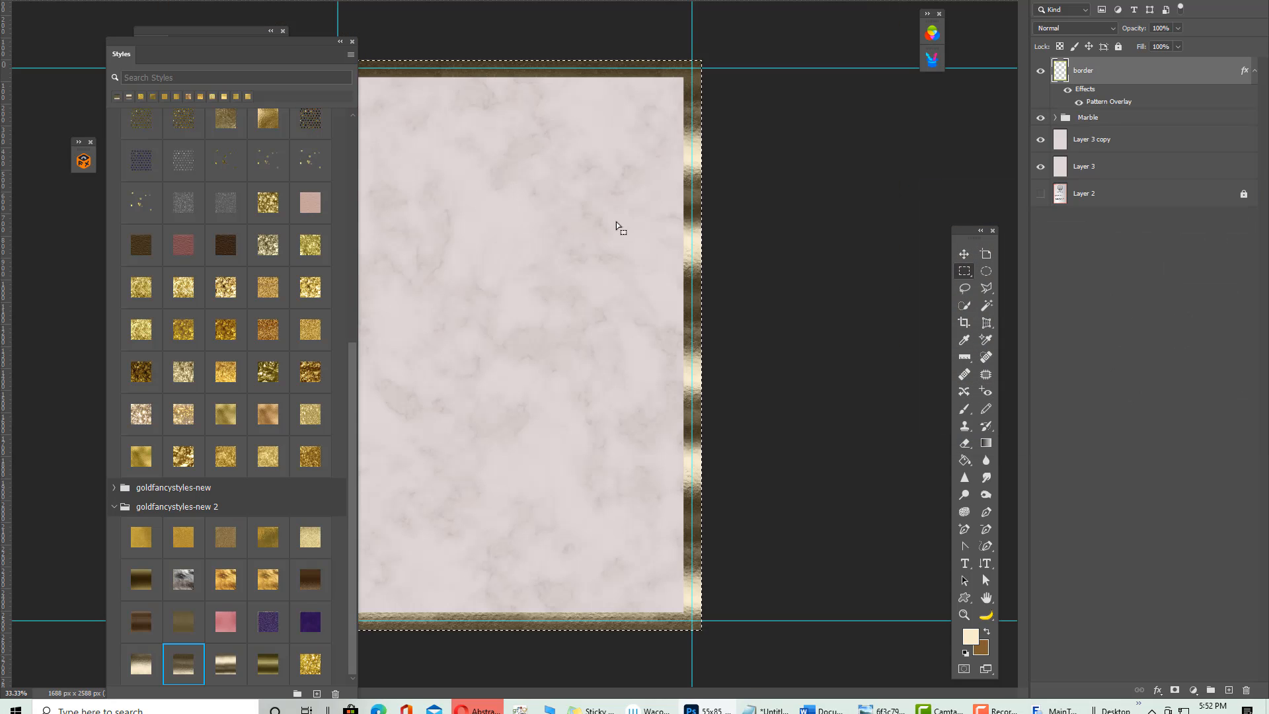
left_click_drag(269, 39, 910, 1)
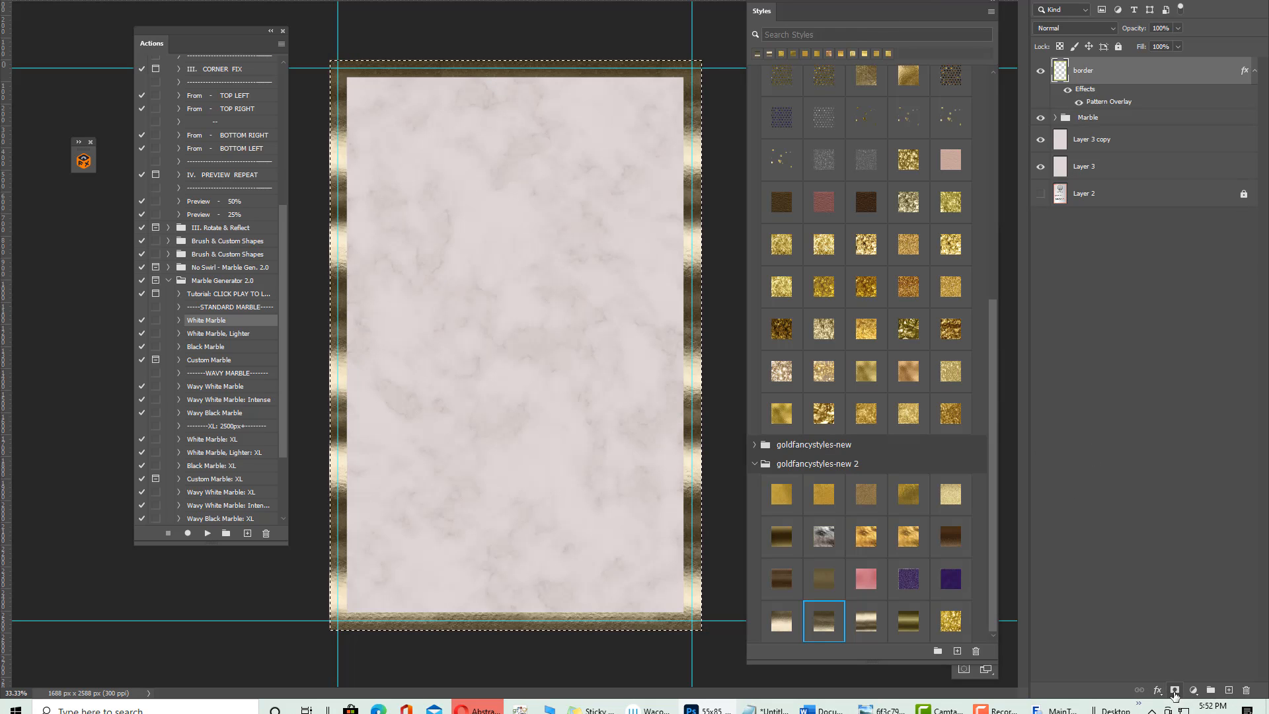
left_click(1157, 692)
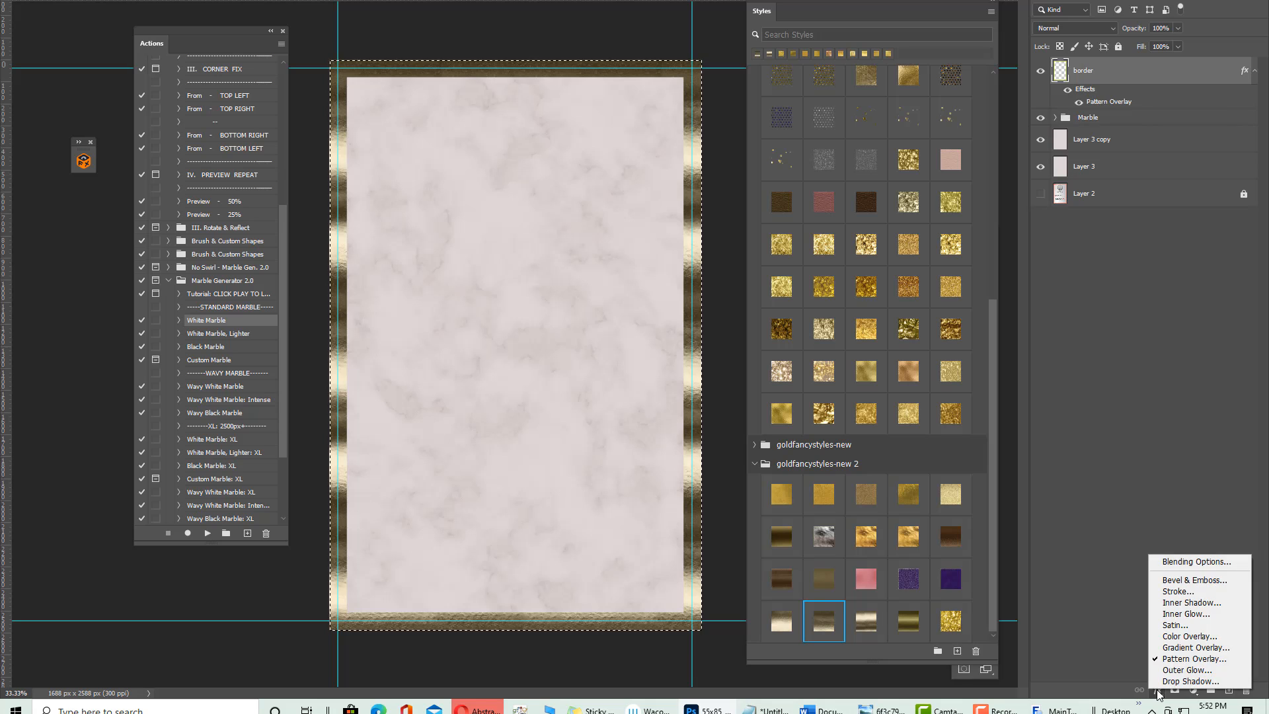
left_click(1193, 637)
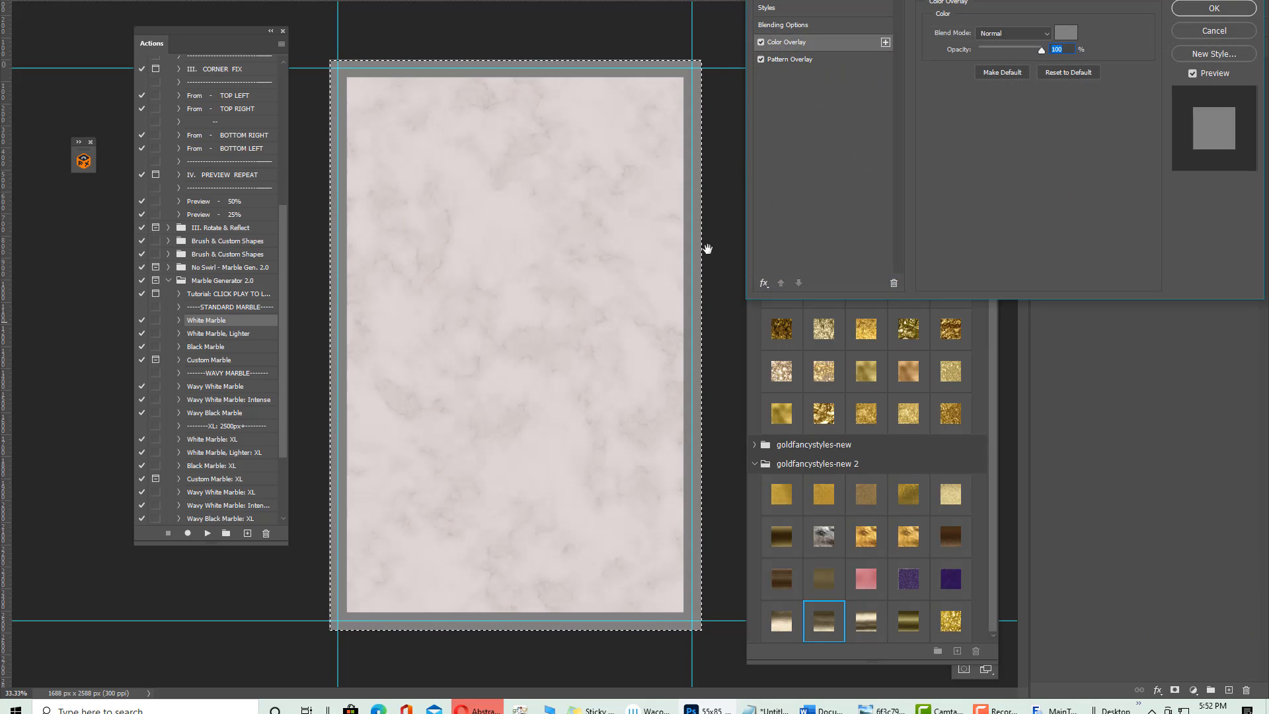
left_click(1064, 33)
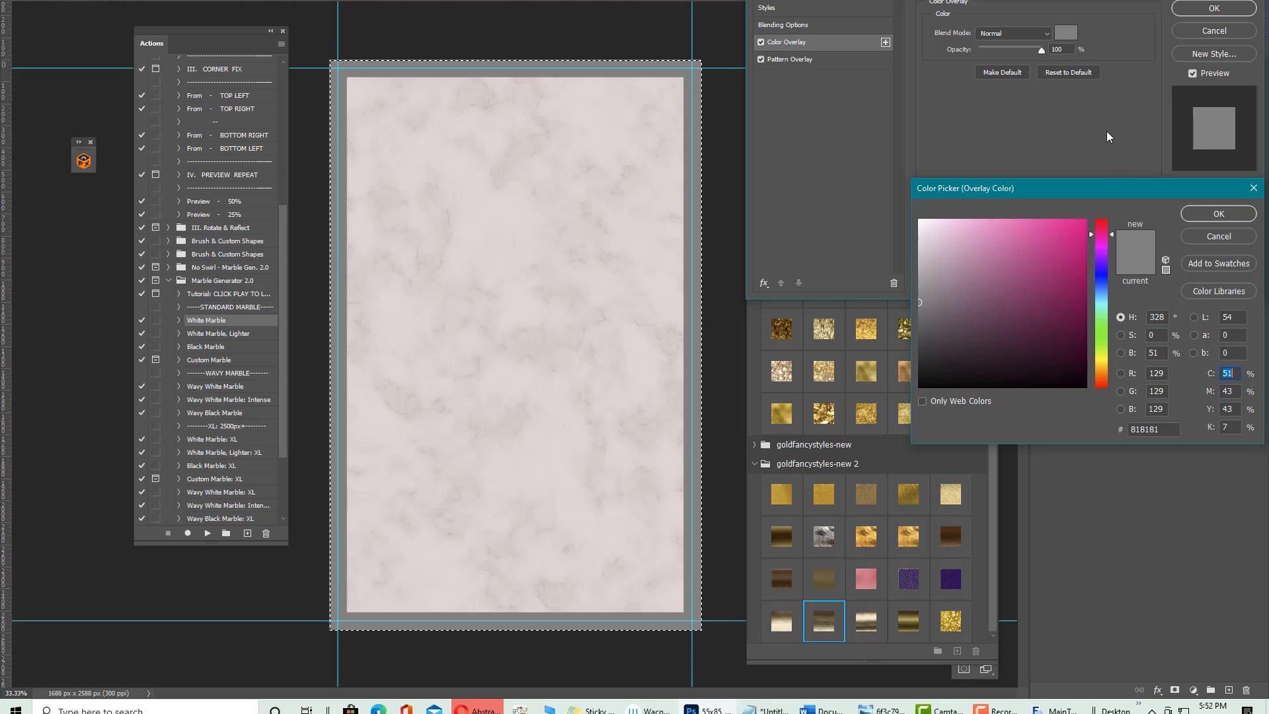
left_click(1218, 239)
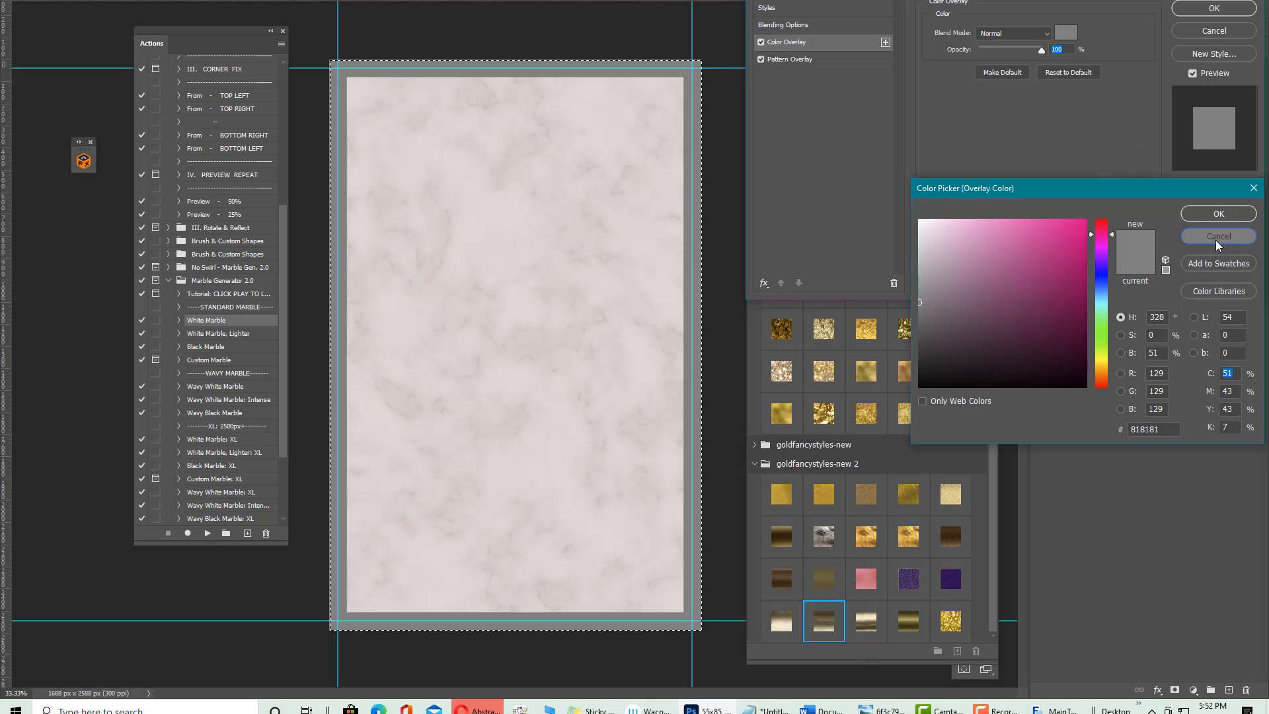
left_click(1203, 28)
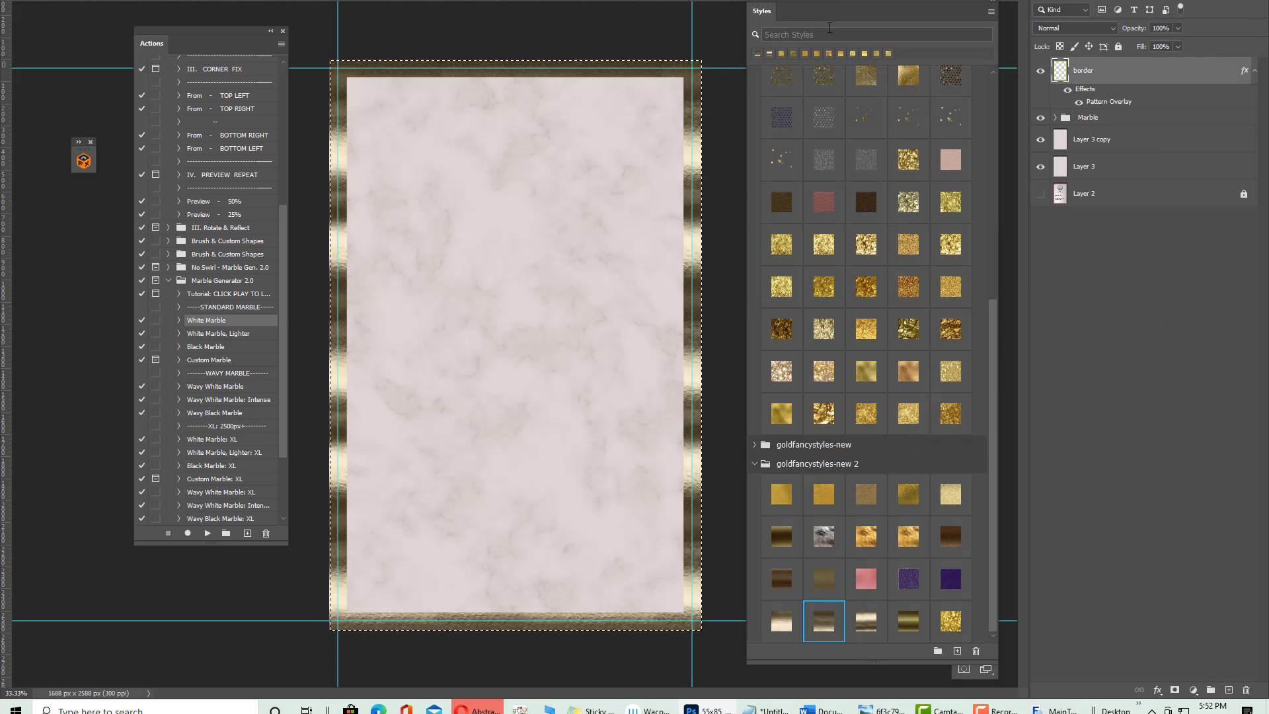
left_click_drag(829, 8, 10, 132)
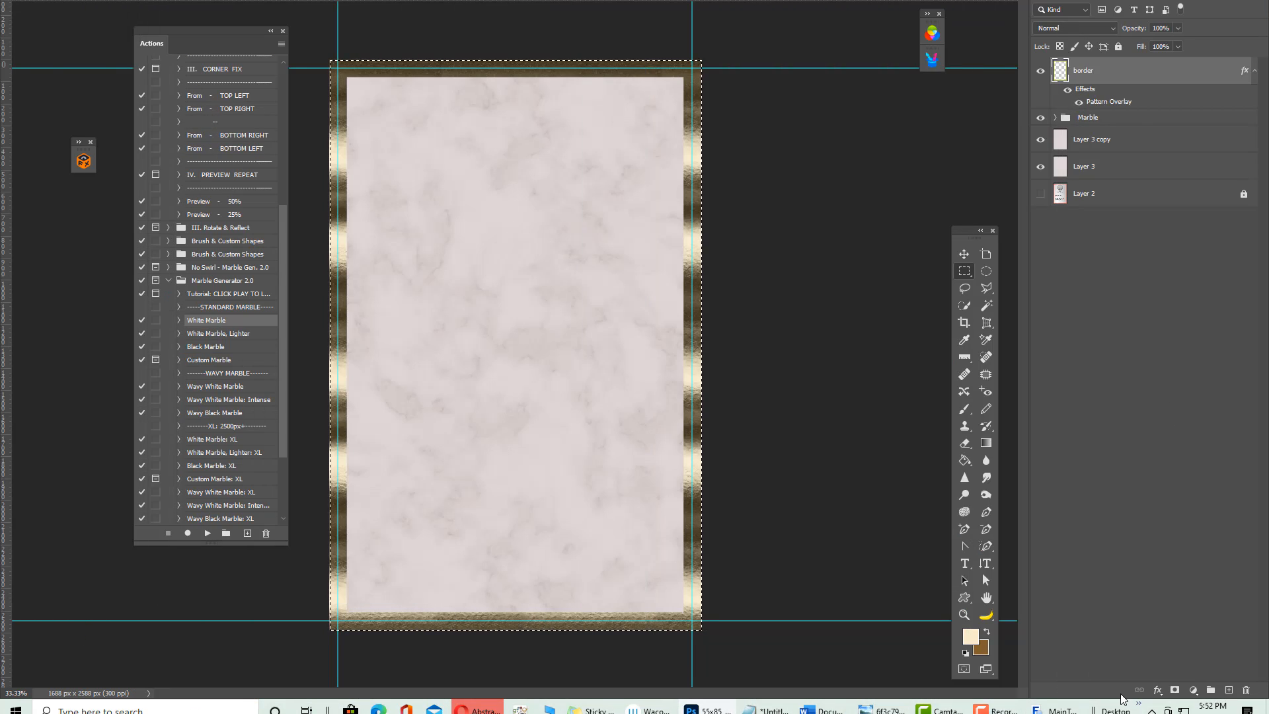
Add a Color Overlay to the border using the sampled brown background colour
left_click(1157, 690)
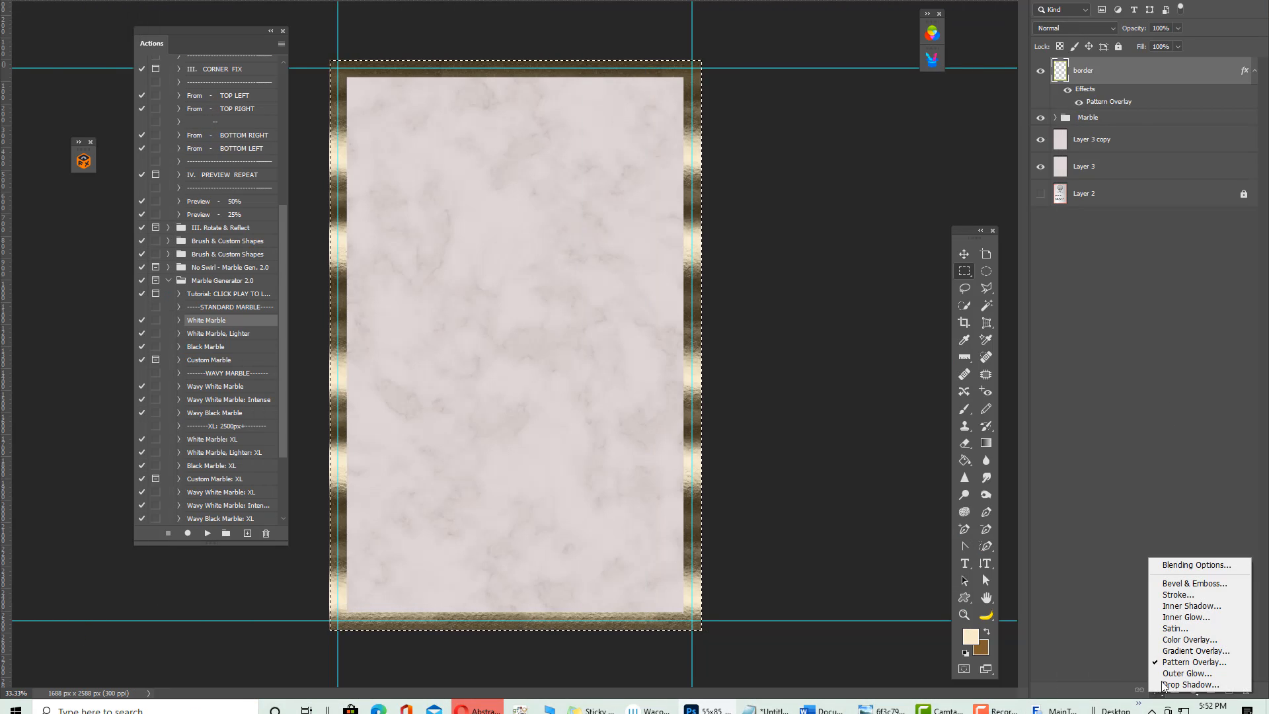
left_click(1177, 639)
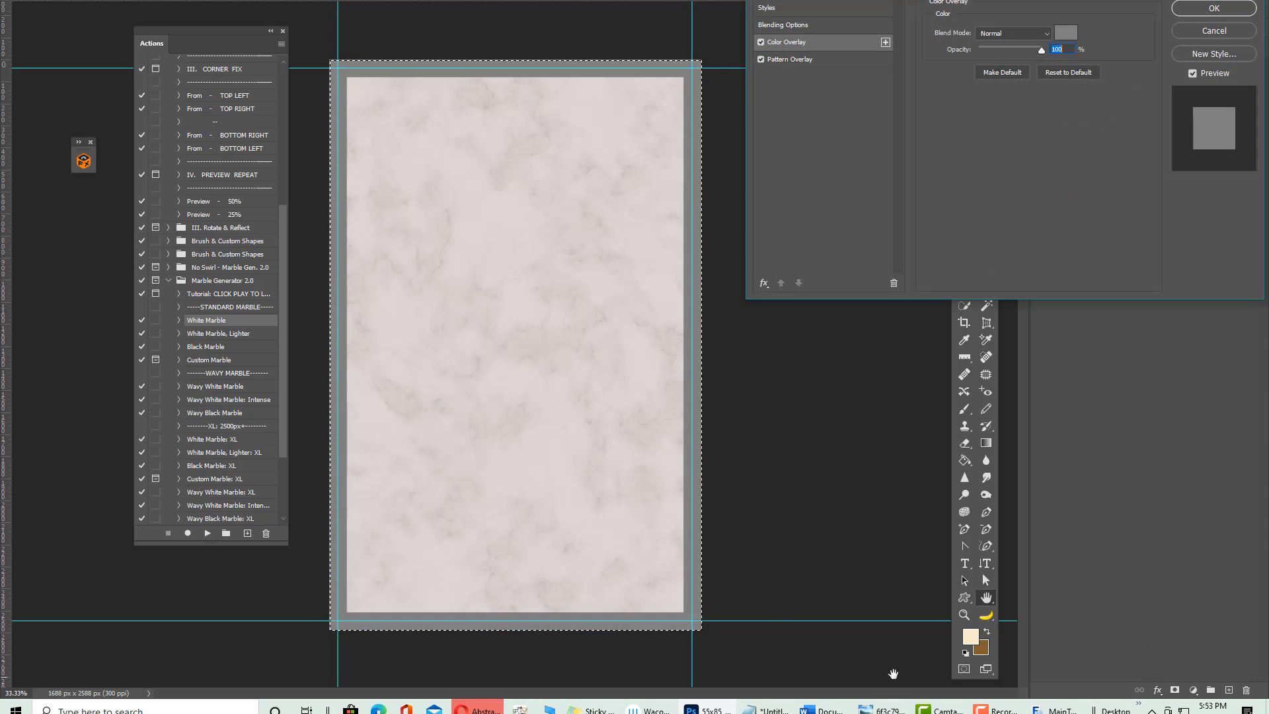
left_click(1065, 32)
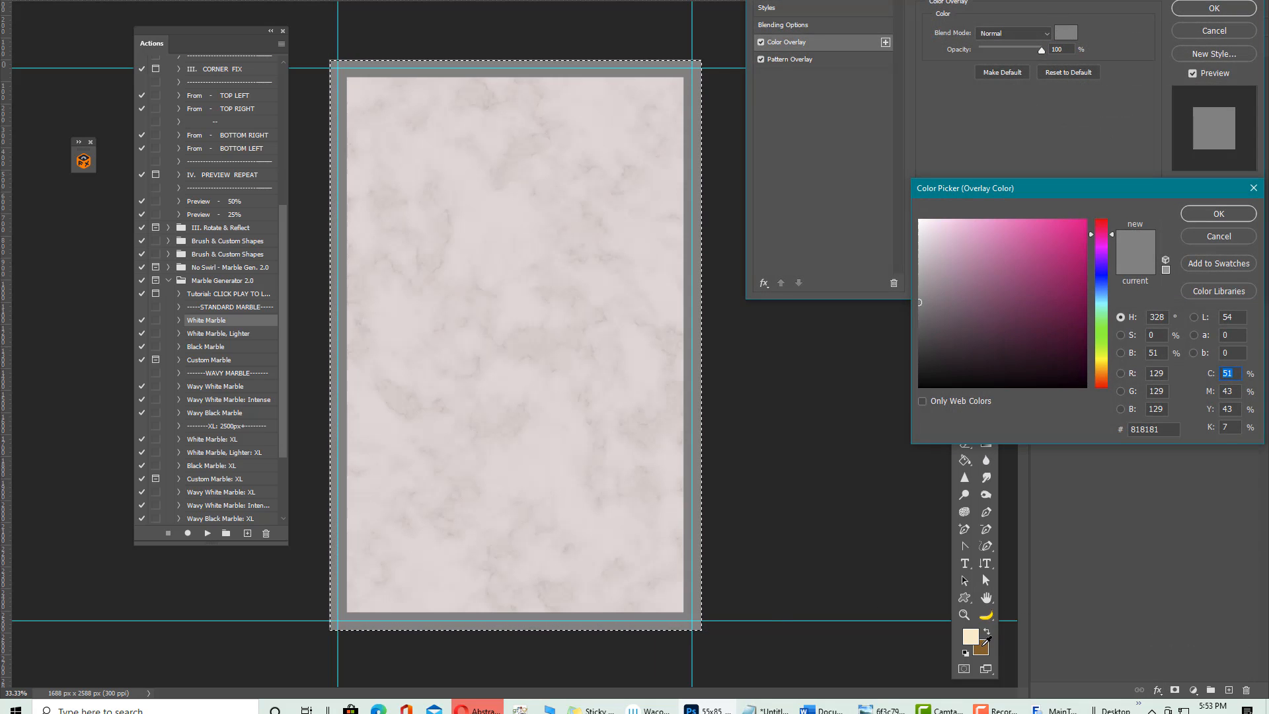
left_click(989, 635)
left_click(1219, 214)
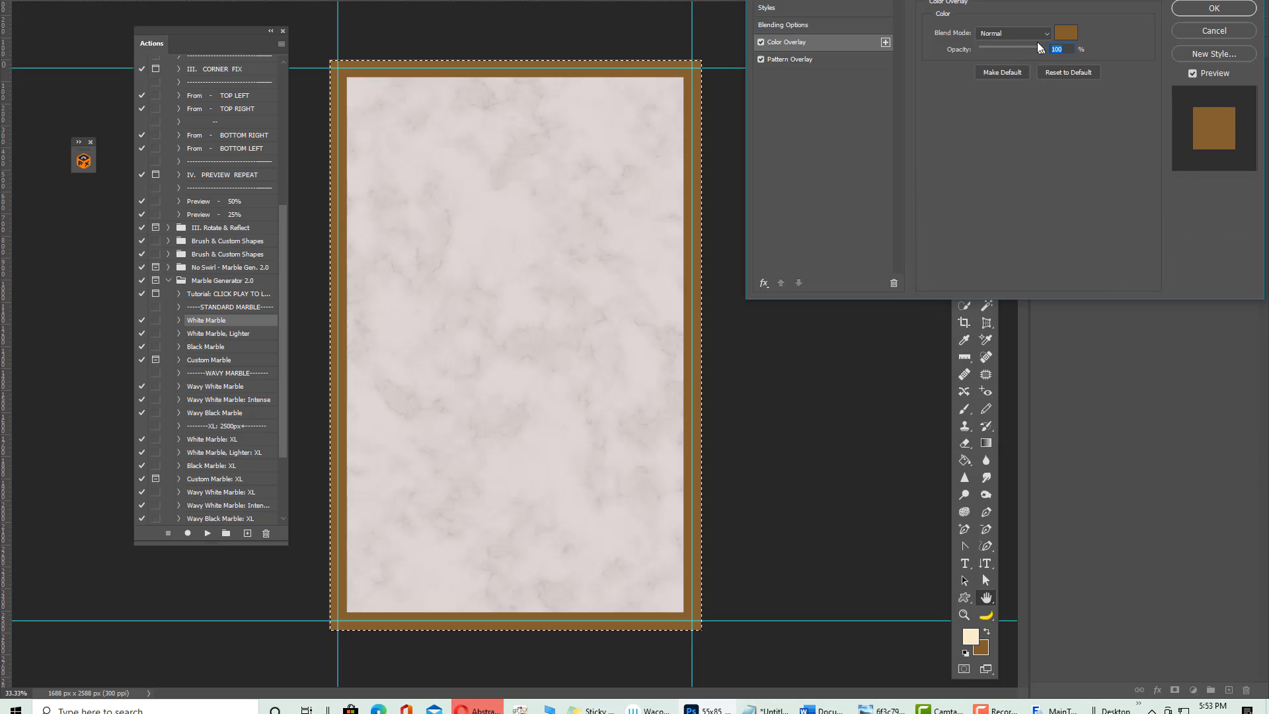
left_click_drag(1040, 49, 986, 45)
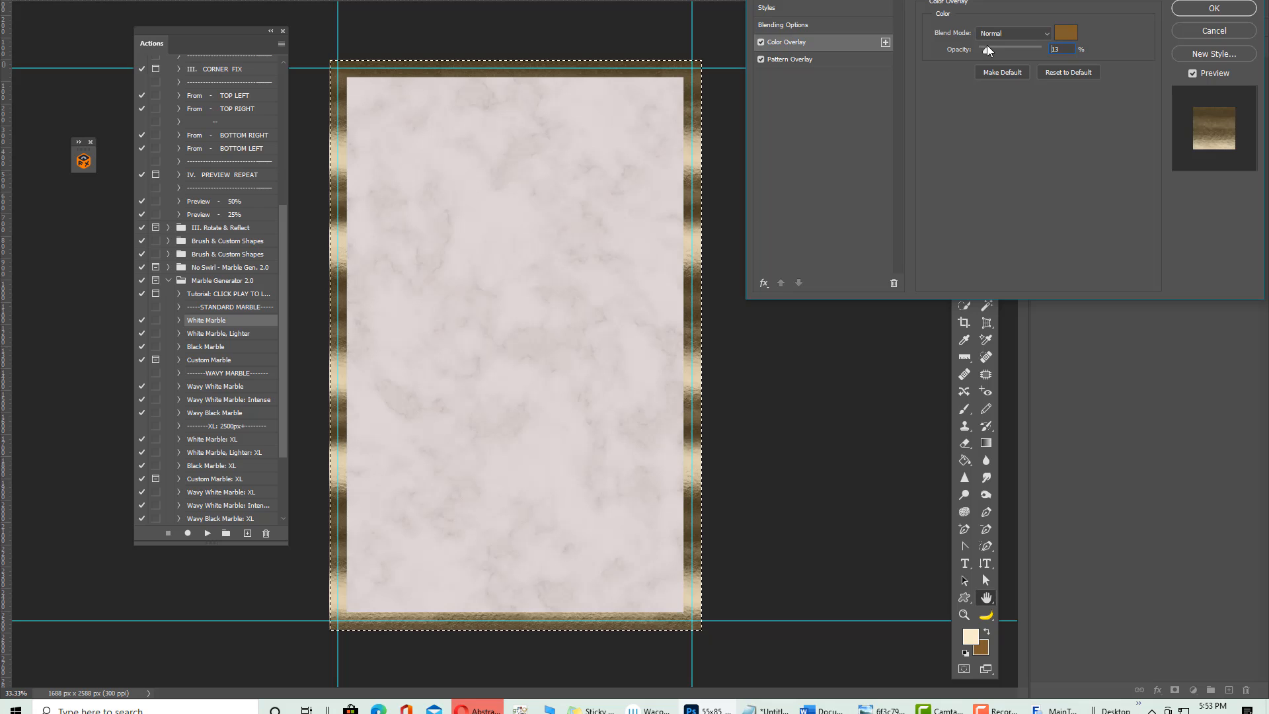
Set the brown overlay to Color Burn at about 18% opacity and apply it
left_click(996, 35)
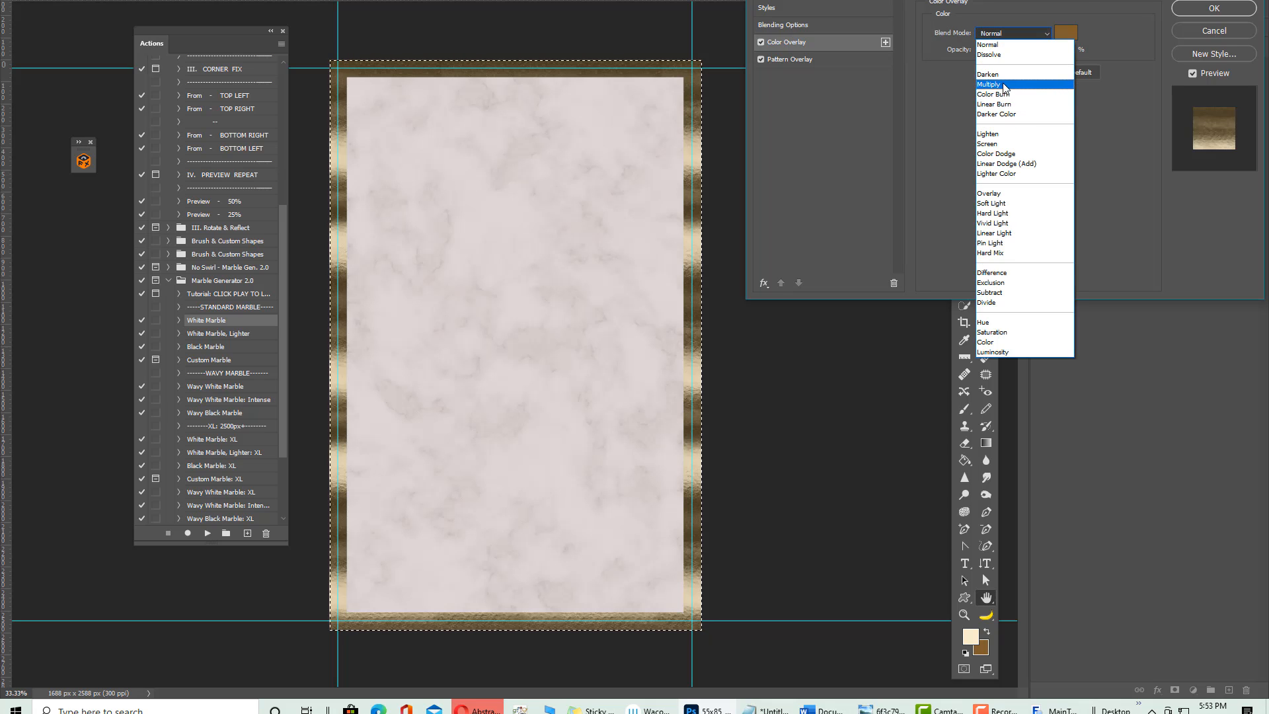
left_click(1002, 82)
left_click_drag(997, 47, 1002, 48)
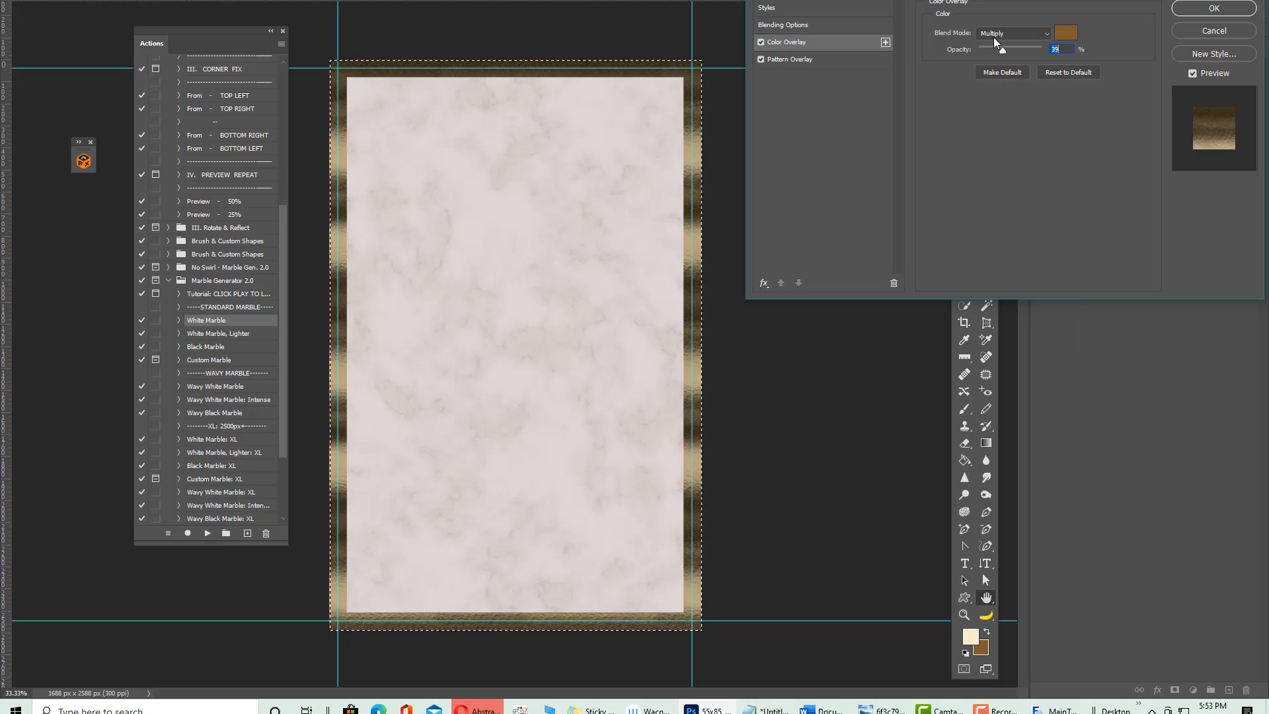
left_click(994, 35)
left_click(993, 96)
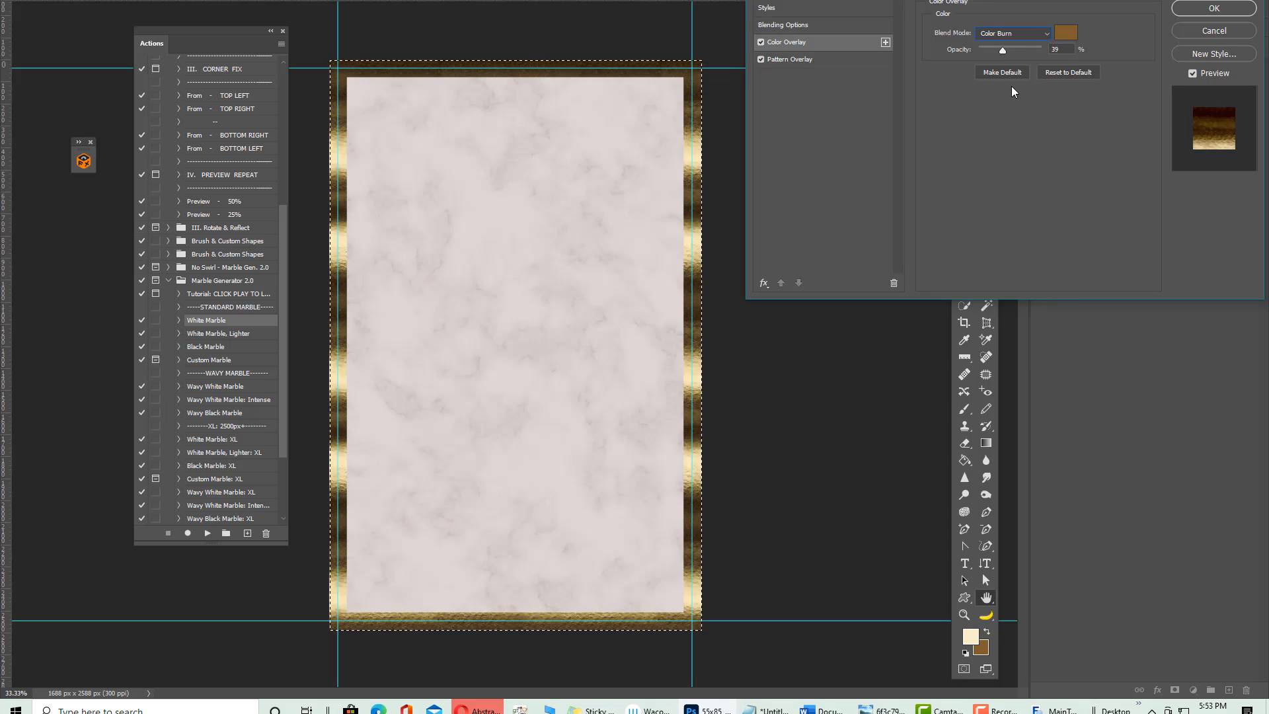
left_click_drag(1002, 49, 990, 48)
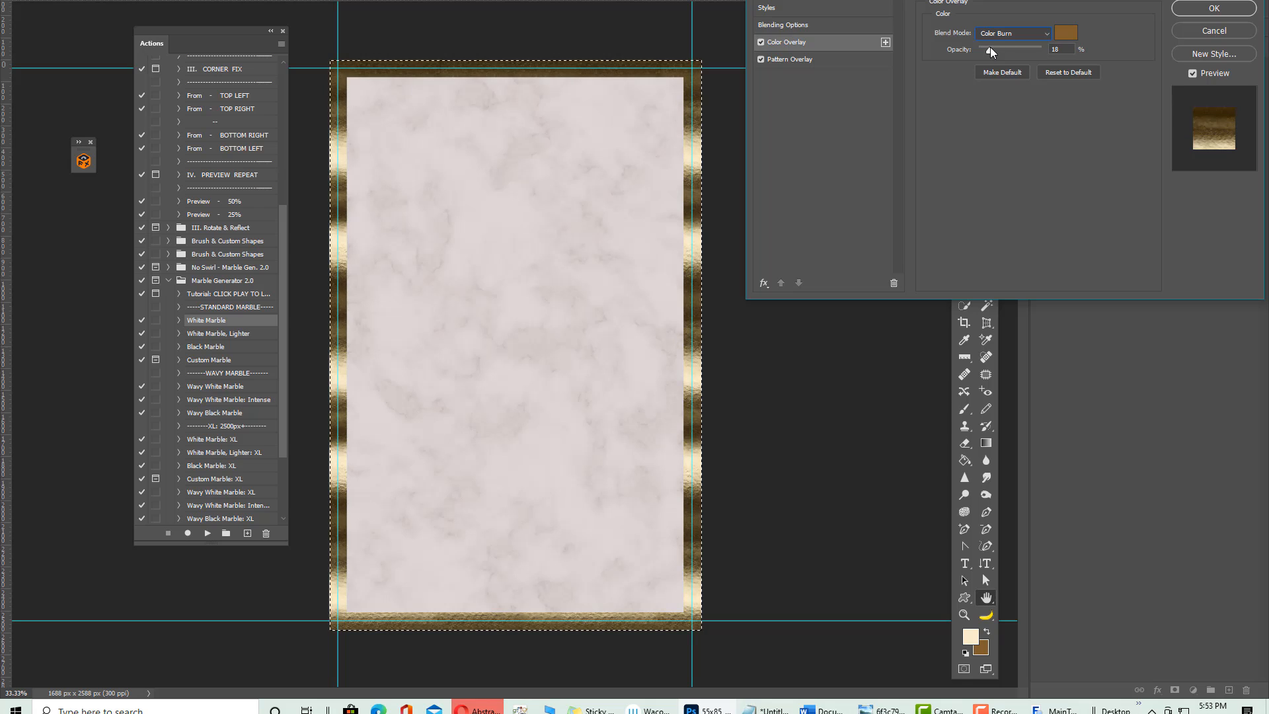
left_click(1200, 8)
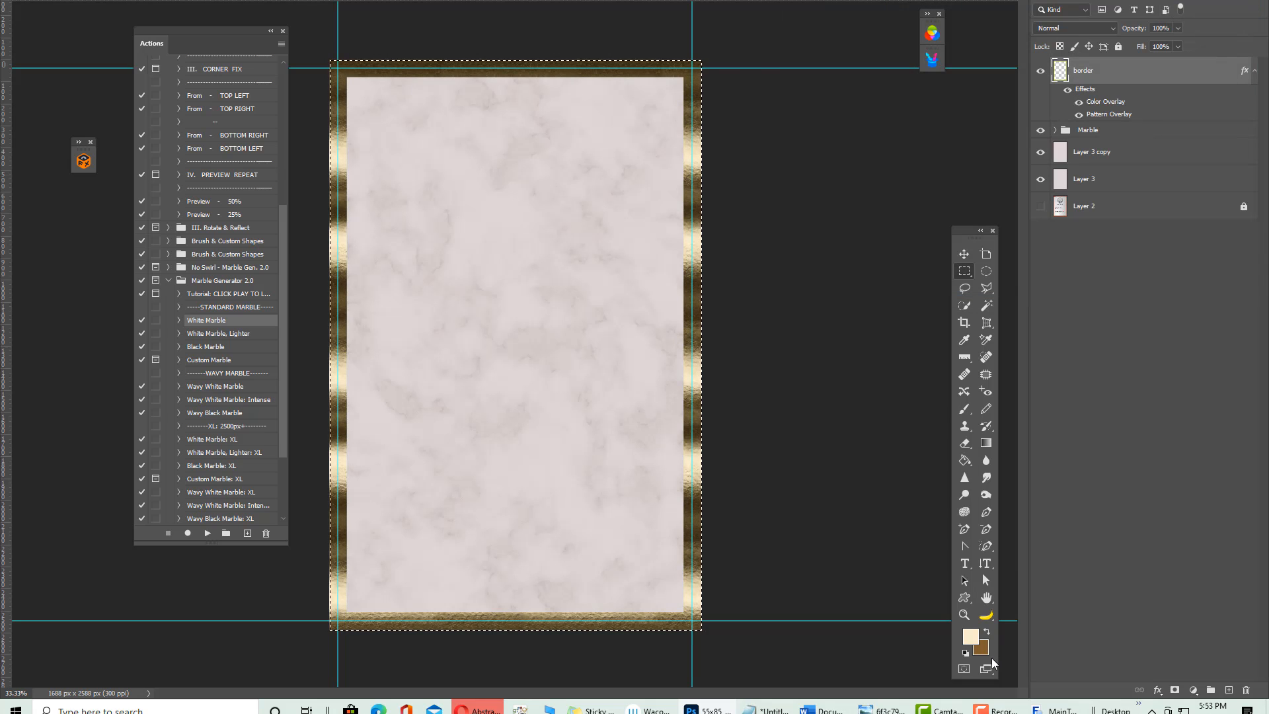
left_click(1157, 689)
Add a second cream #fcecca Color Overlay in Linear Dodge (Add) with raised opacity
left_click(1190, 641)
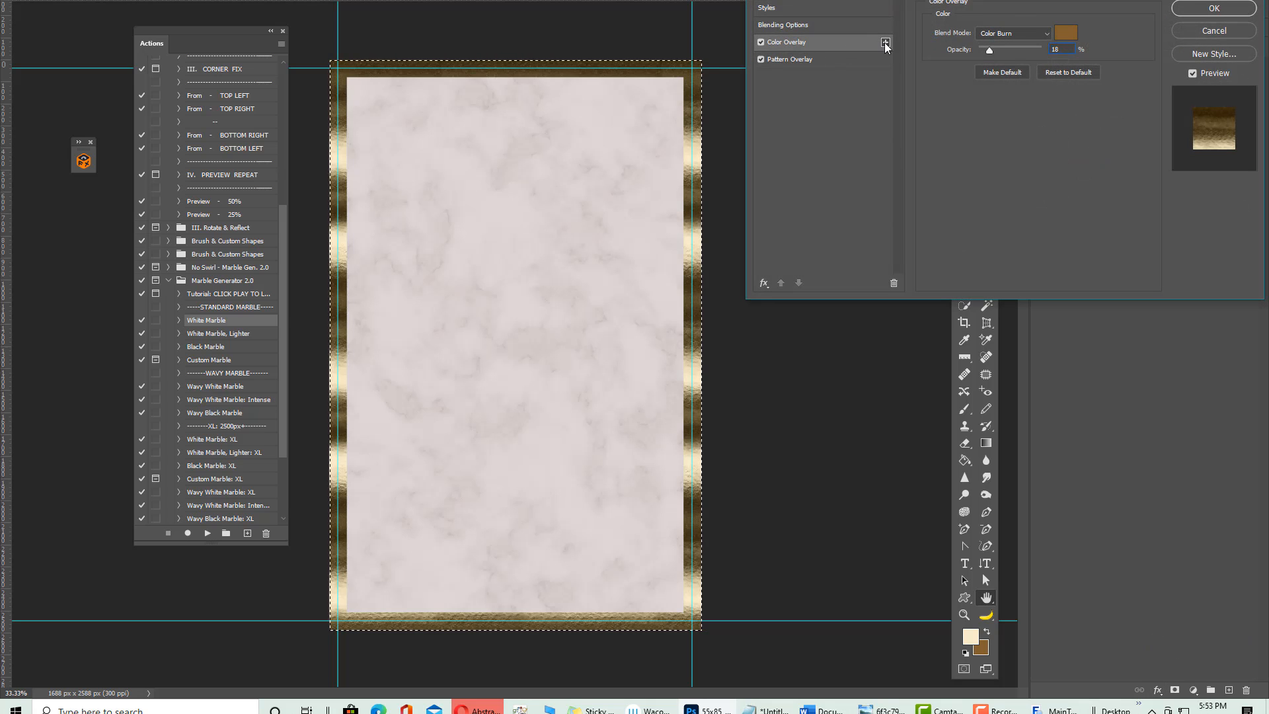
left_click(885, 41)
left_click(1066, 33)
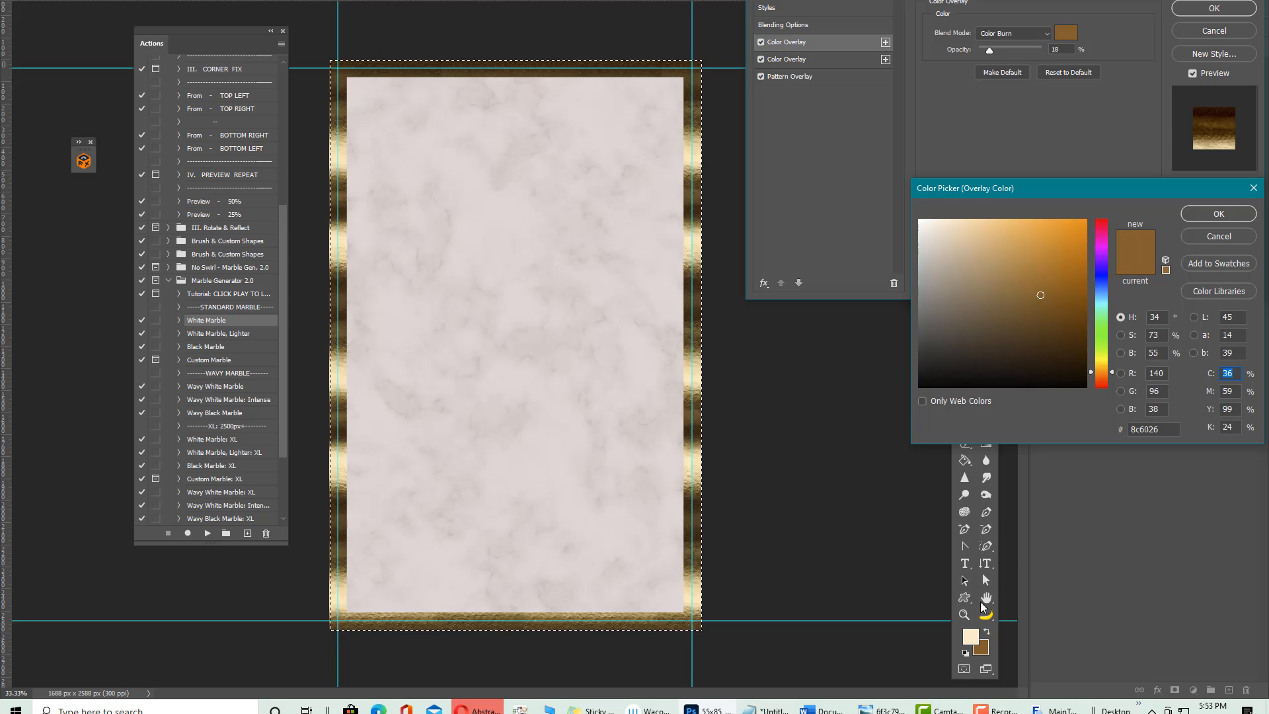
left_click(971, 632)
left_click(1201, 215)
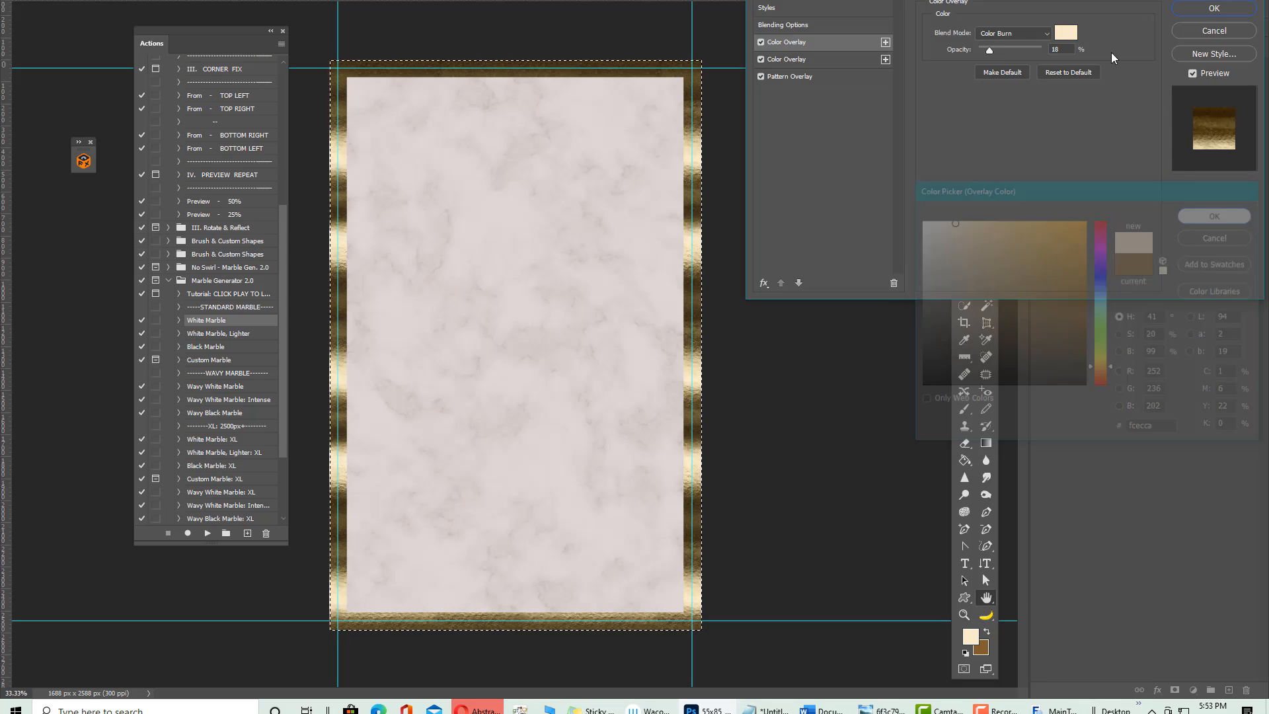
left_click(998, 33)
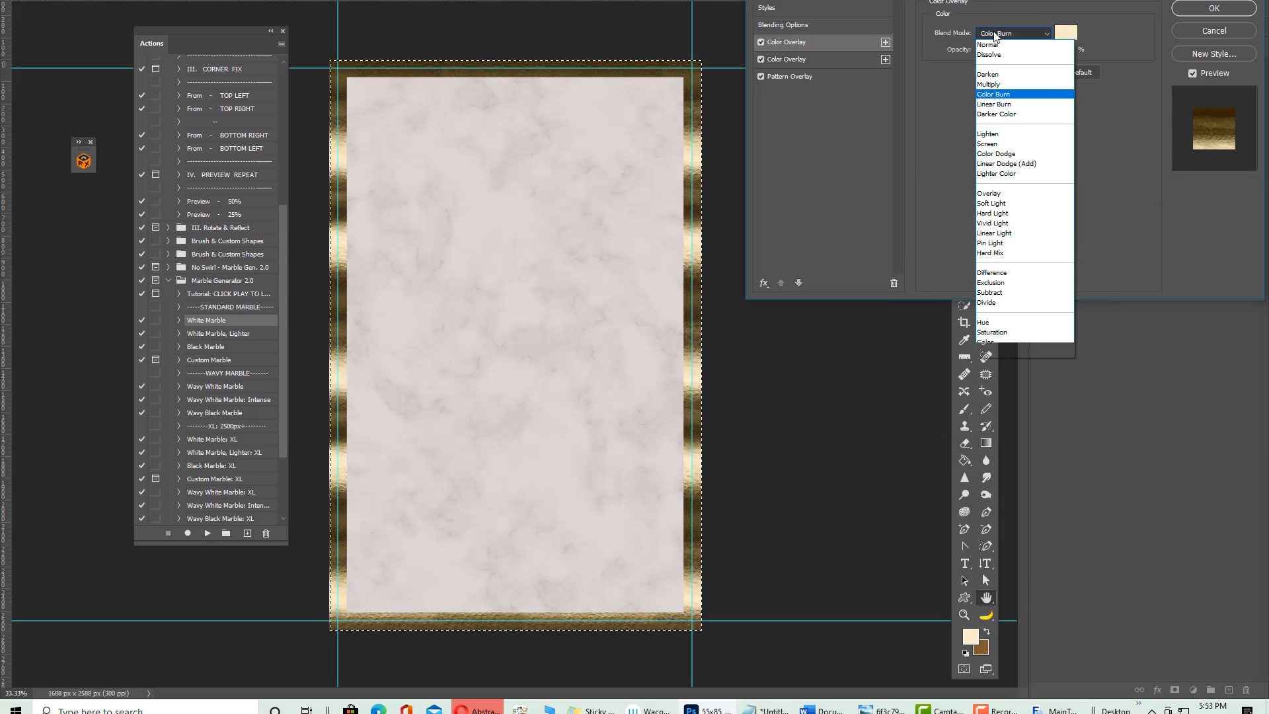
left_click(998, 164)
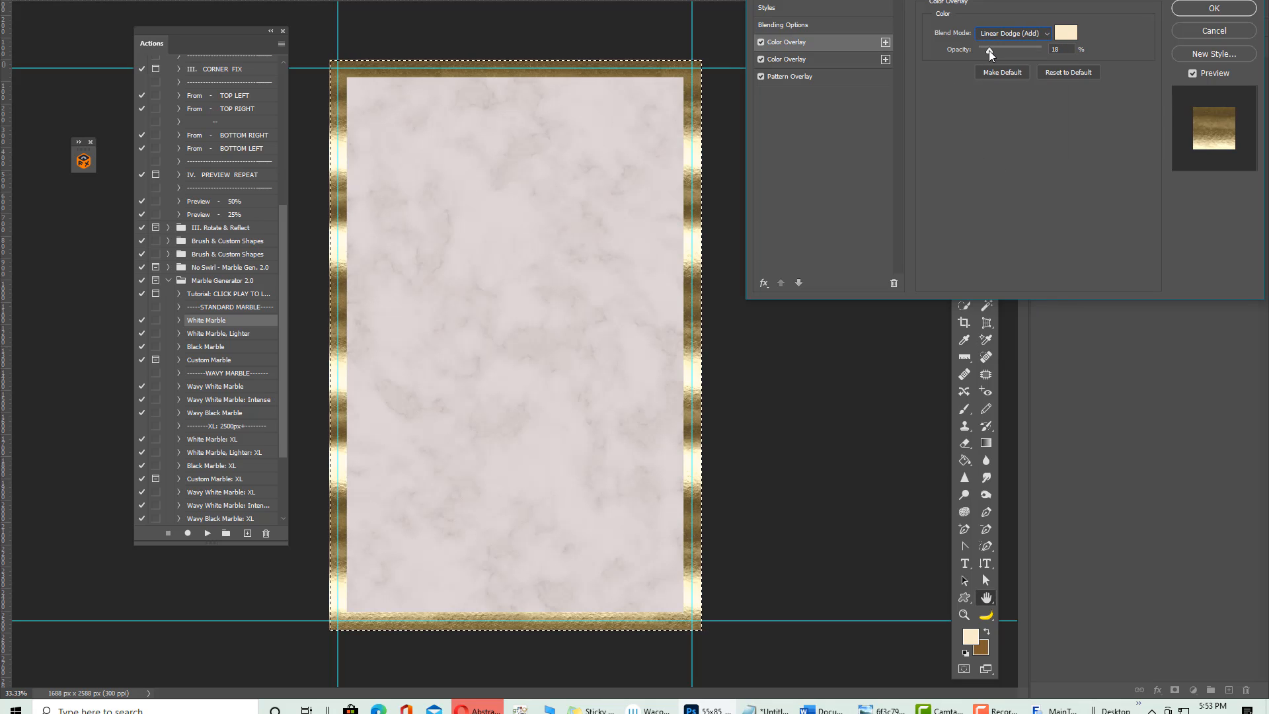
mouse_move(983, 51)
left_mouse_down()
mouse_move(1000, 50)
mouse_move(990, 53)
left_mouse_up()
Drag the striped gold Pattern Overlay to reposition the foil along the border, then apply
left_click(819, 61)
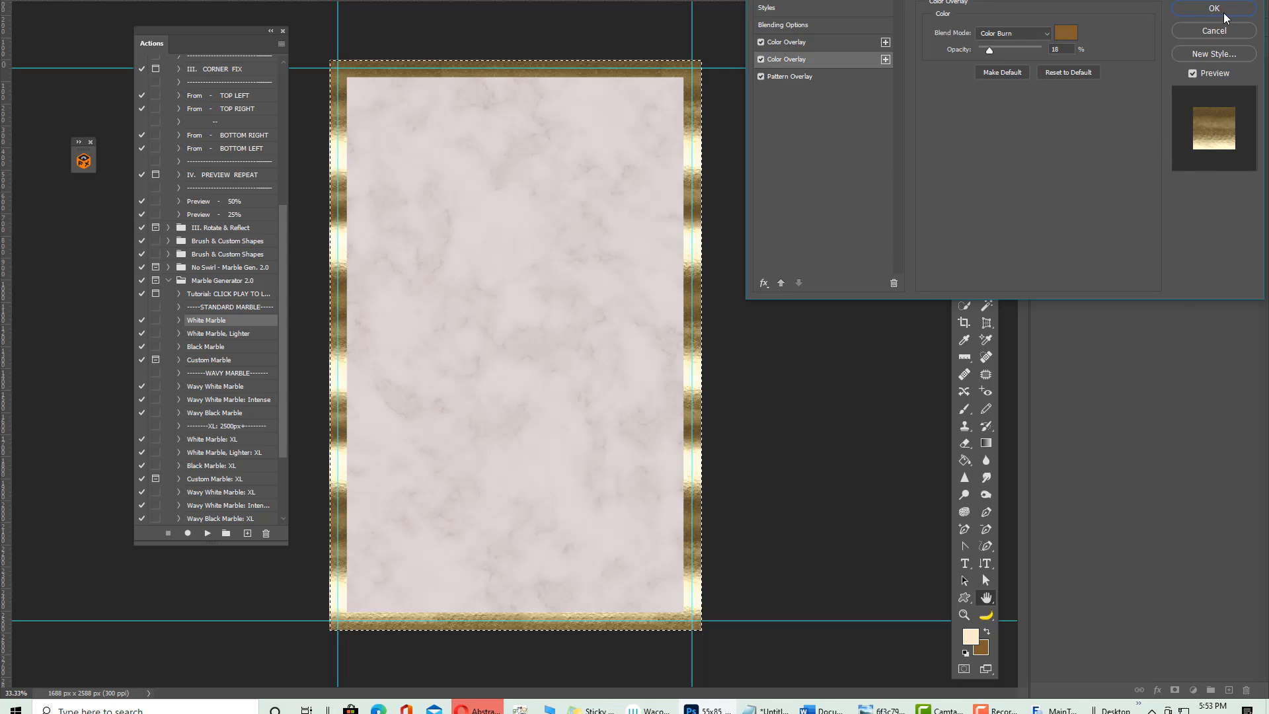
left_click(803, 78)
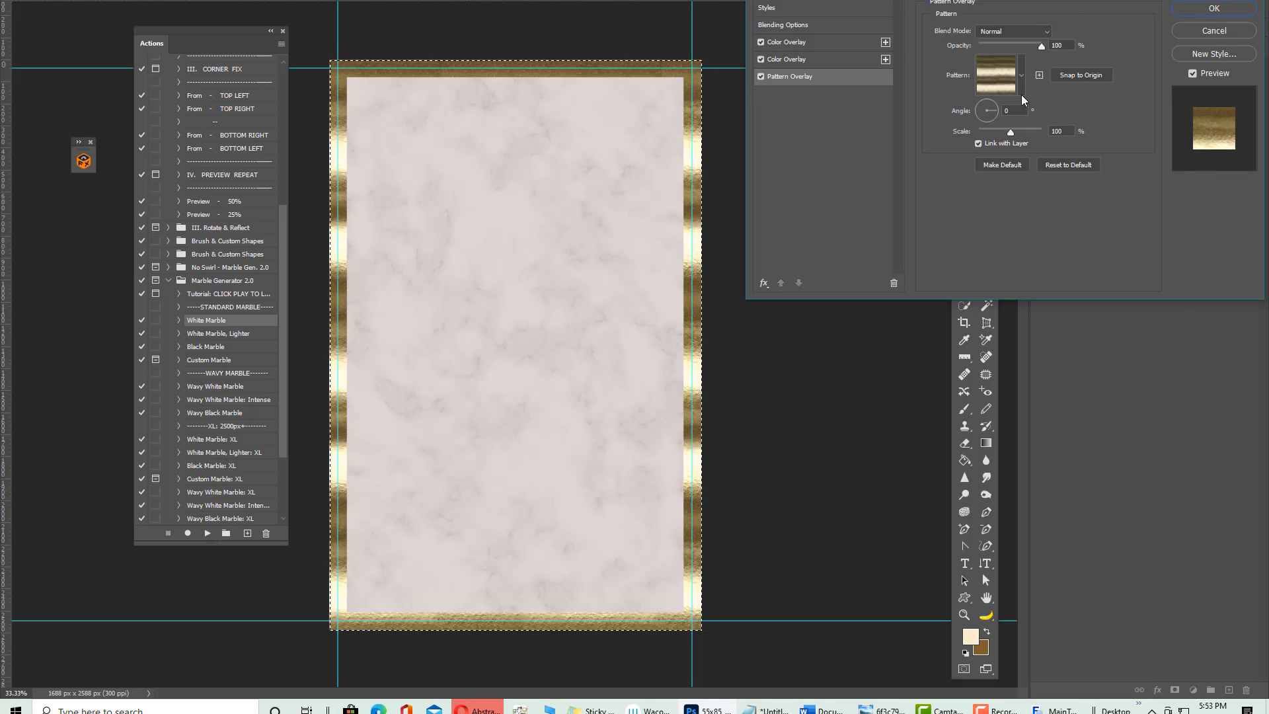
left_click_drag(664, 127, 467, 67)
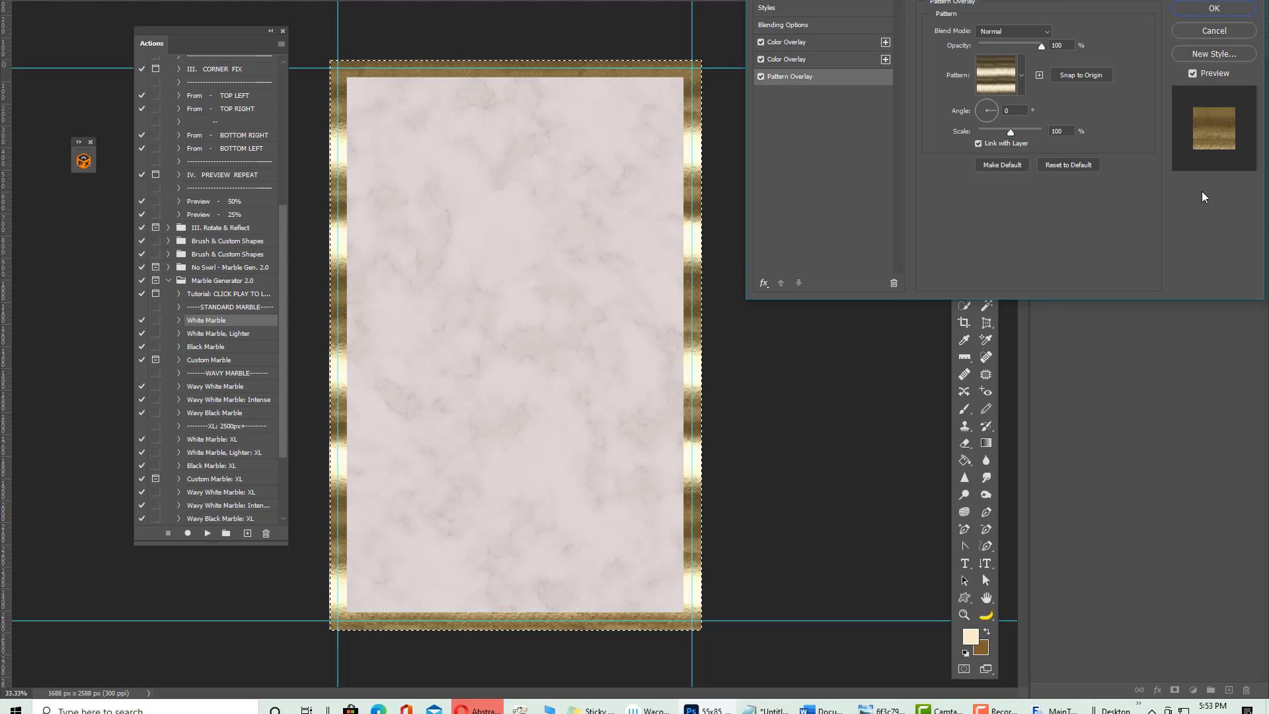
left_click(1017, 77)
left_click(1018, 77)
left_click(1214, 9)
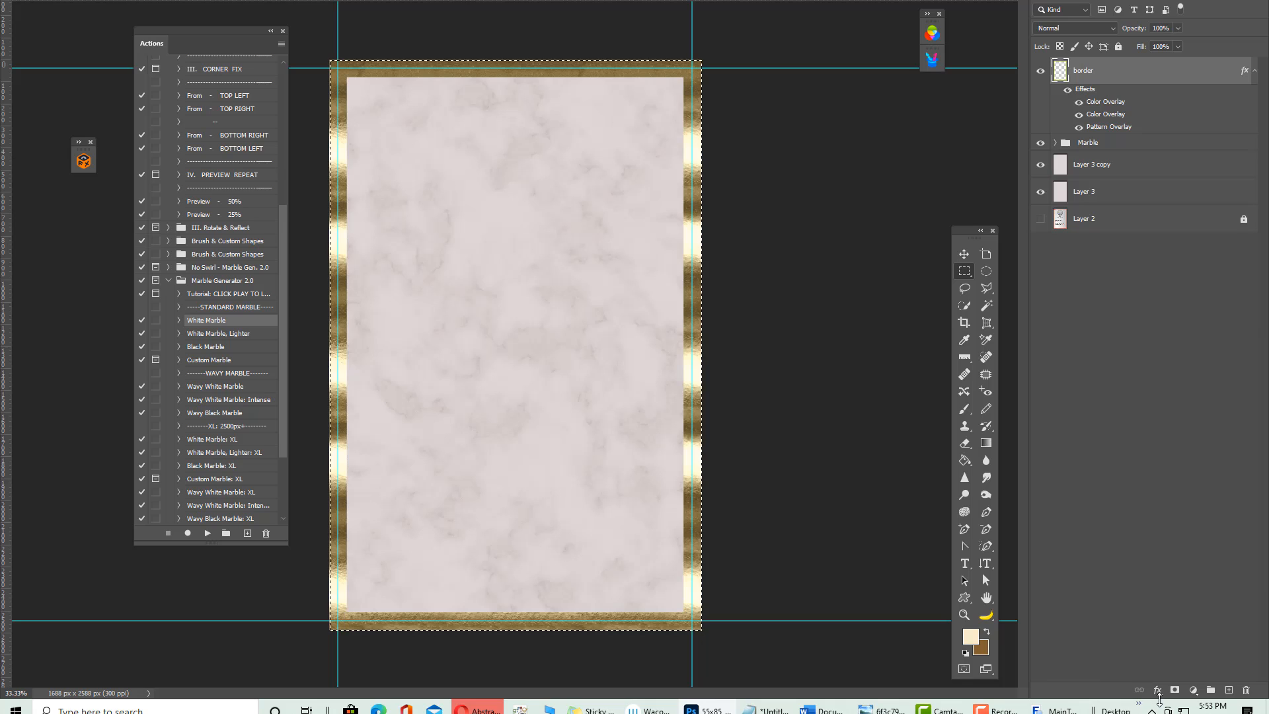
Toggle the canvas selection off and back on, then reopen and close the border's effects
key("ctrl+d")
key("ctrl+a")
left_click(1157, 690)
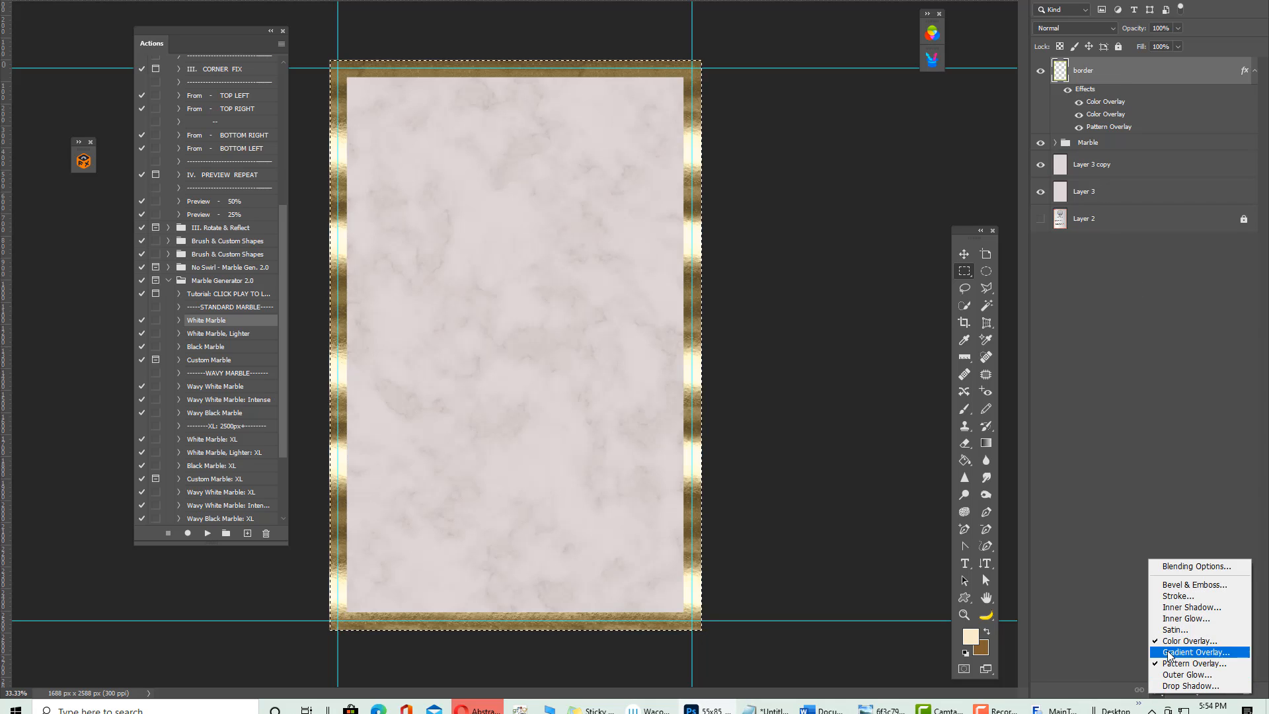
left_click(1025, 592)
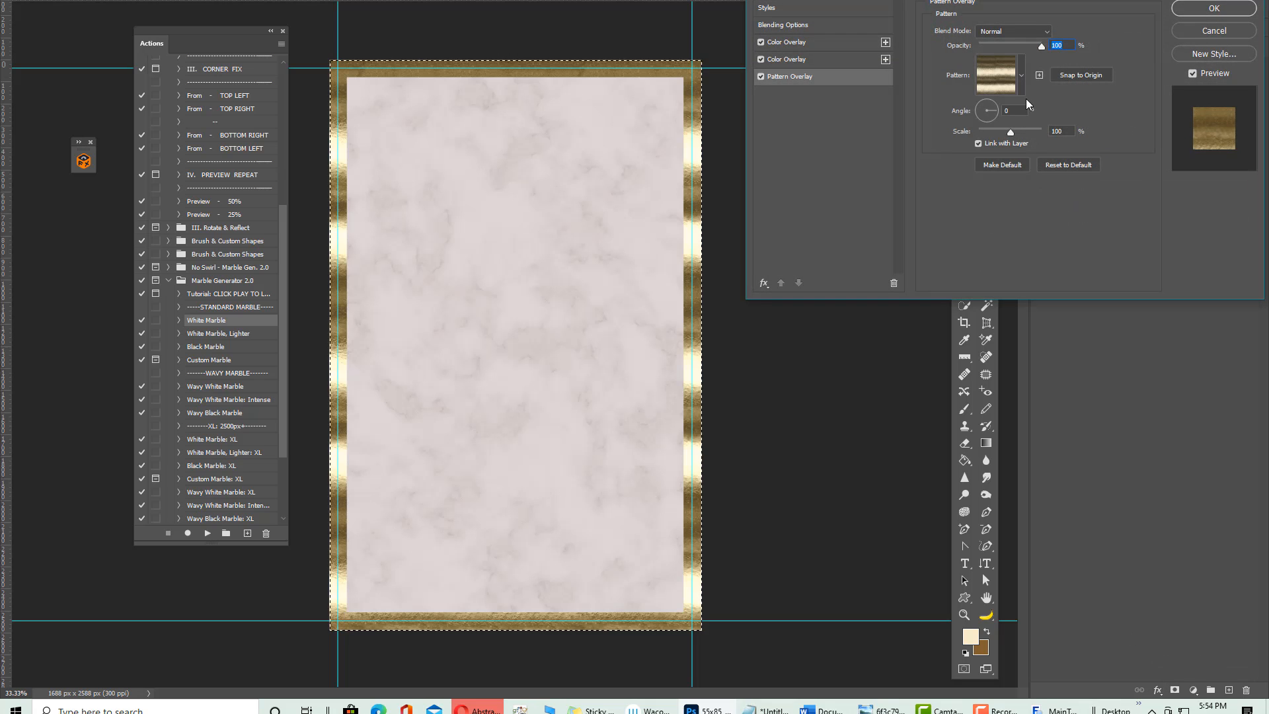
left_click(1204, 9)
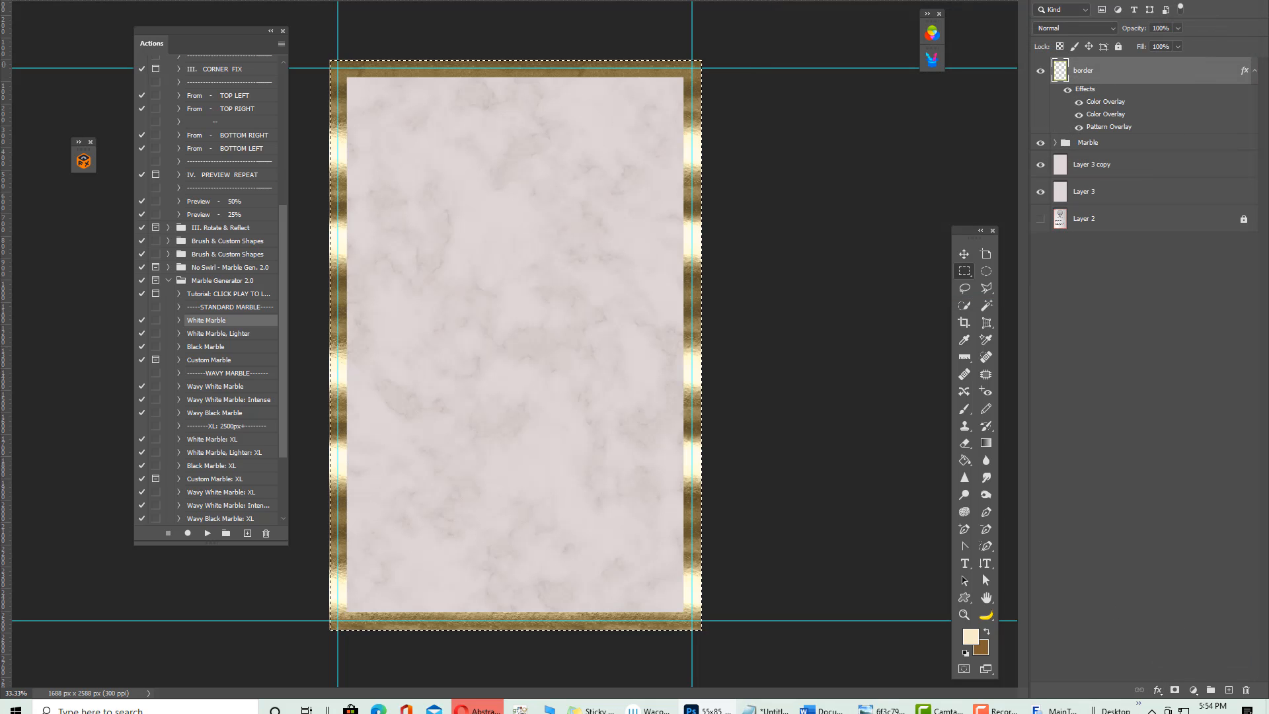
Dock the styles library beside the toolbox and apply a bright gold foil style to the border
left_click_drag(159, 45, 893, 15)
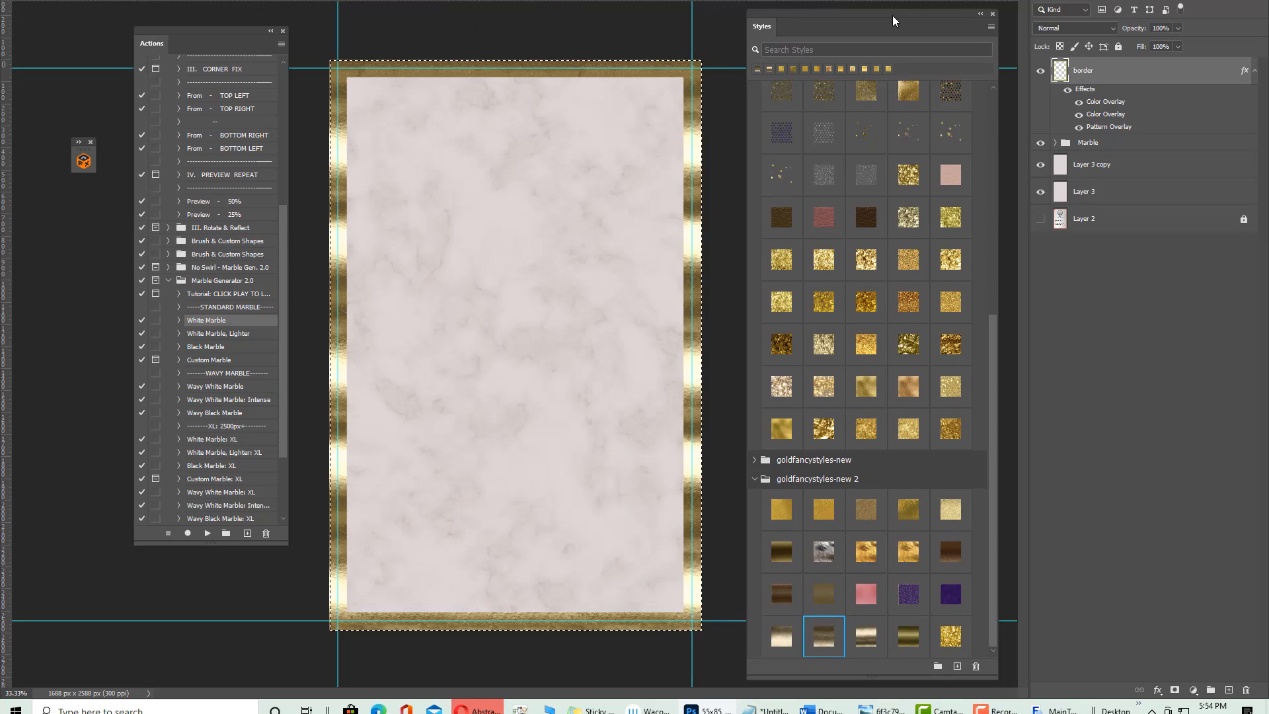
left_click(907, 90)
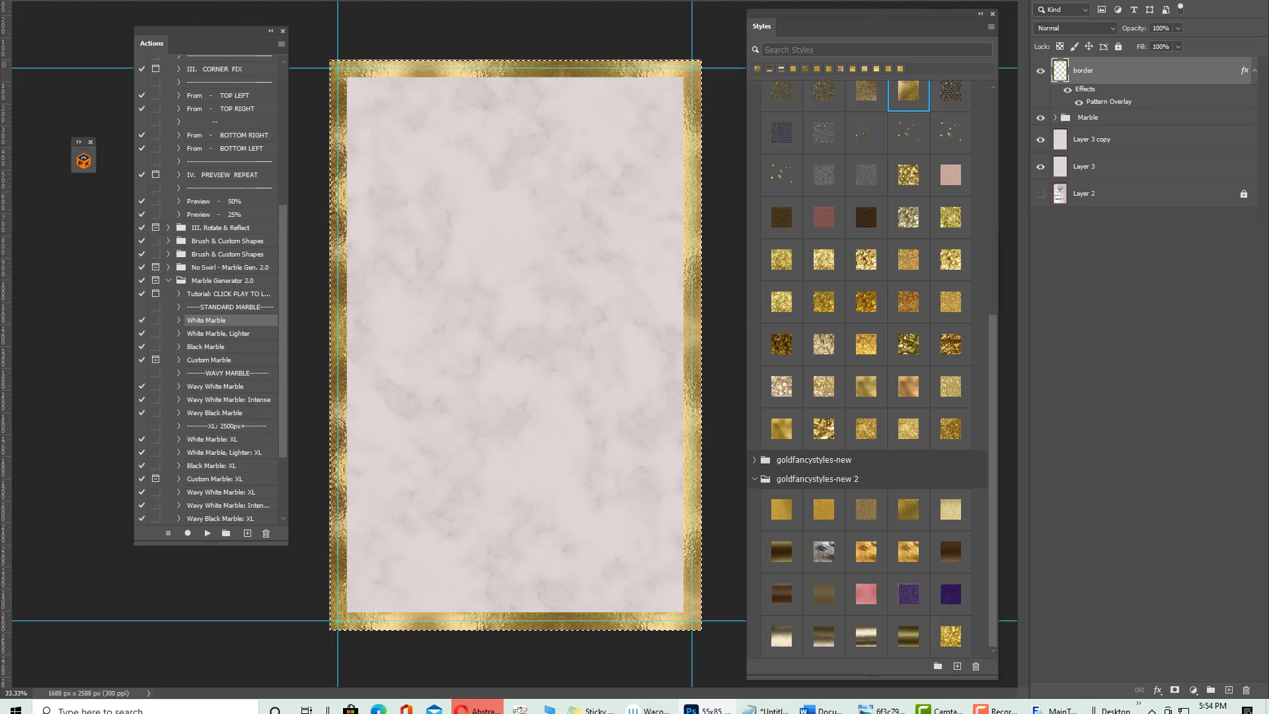
key("ctrl+Tab")
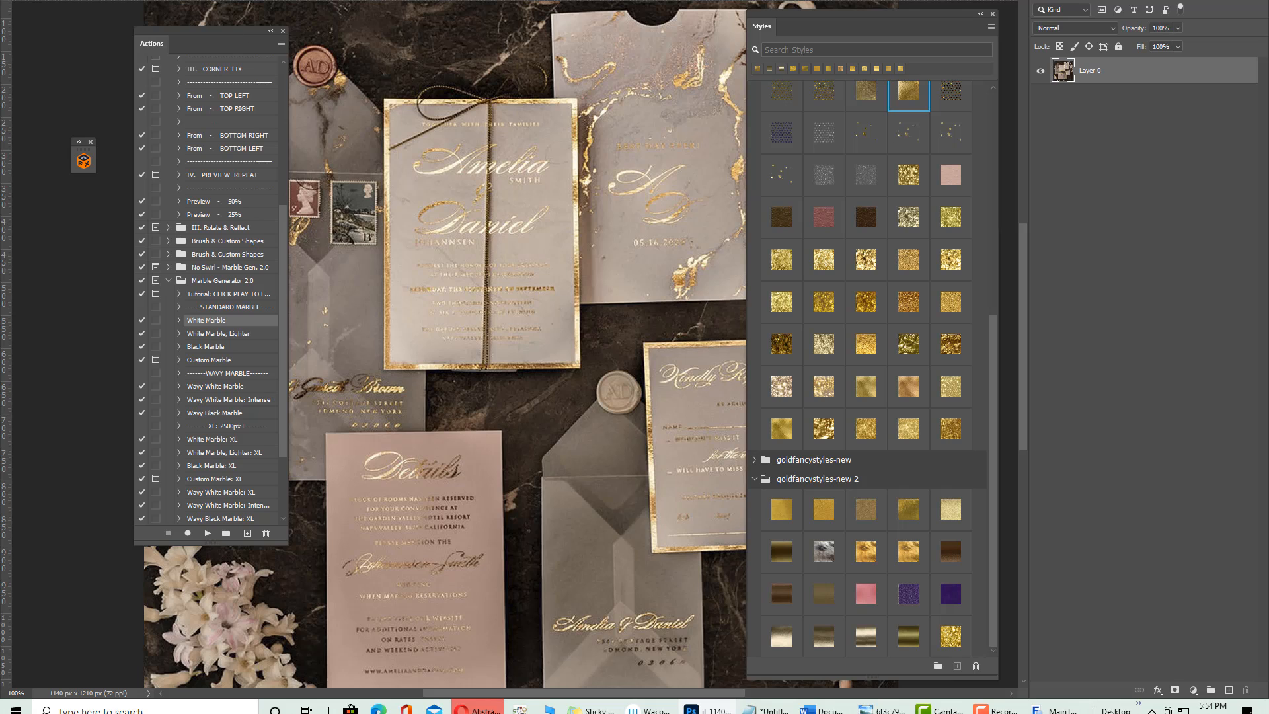
key("ctrl+Tab")
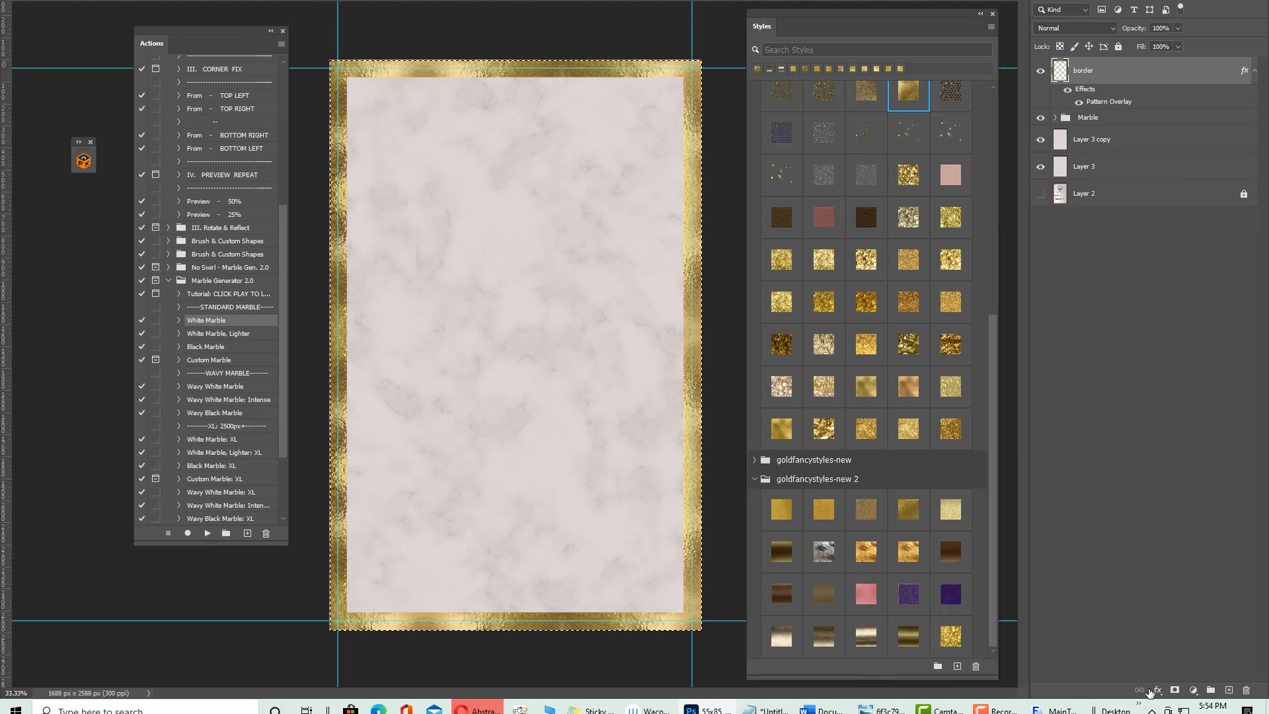
left_click(1156, 691)
Discard an accidentally added colour overlay and close the styles library
left_click(1198, 638)
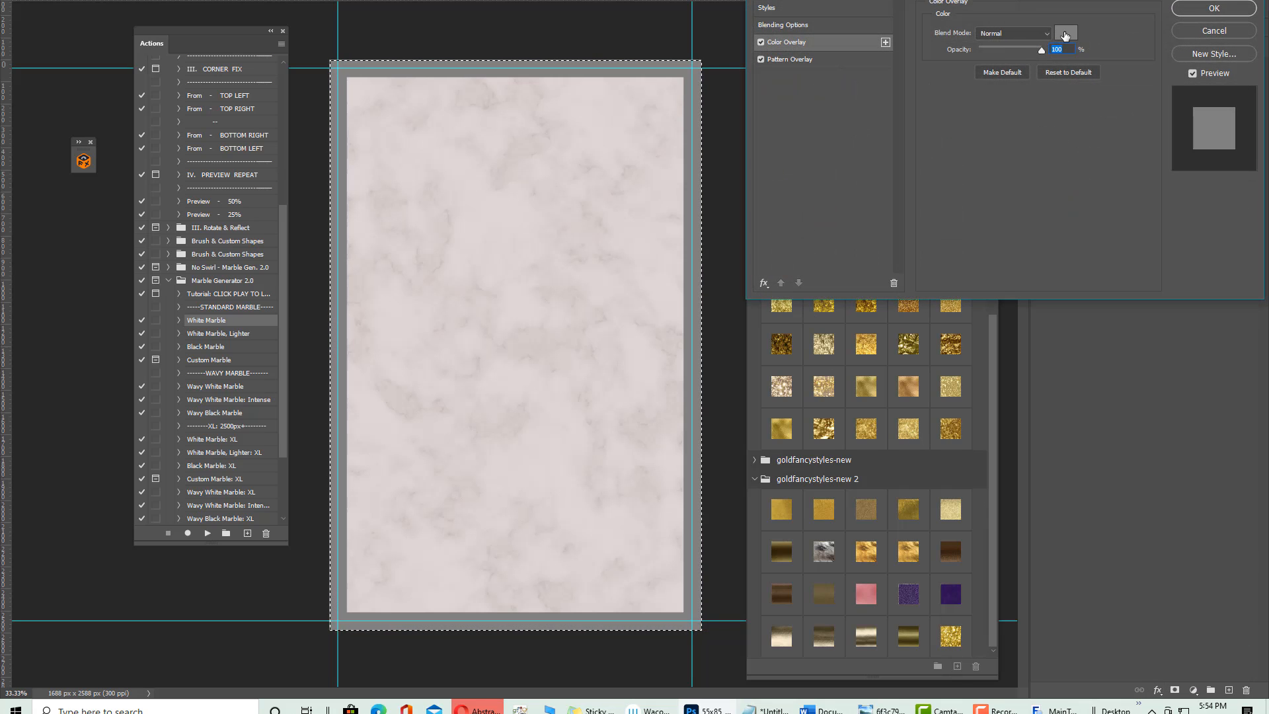
left_click(1214, 31)
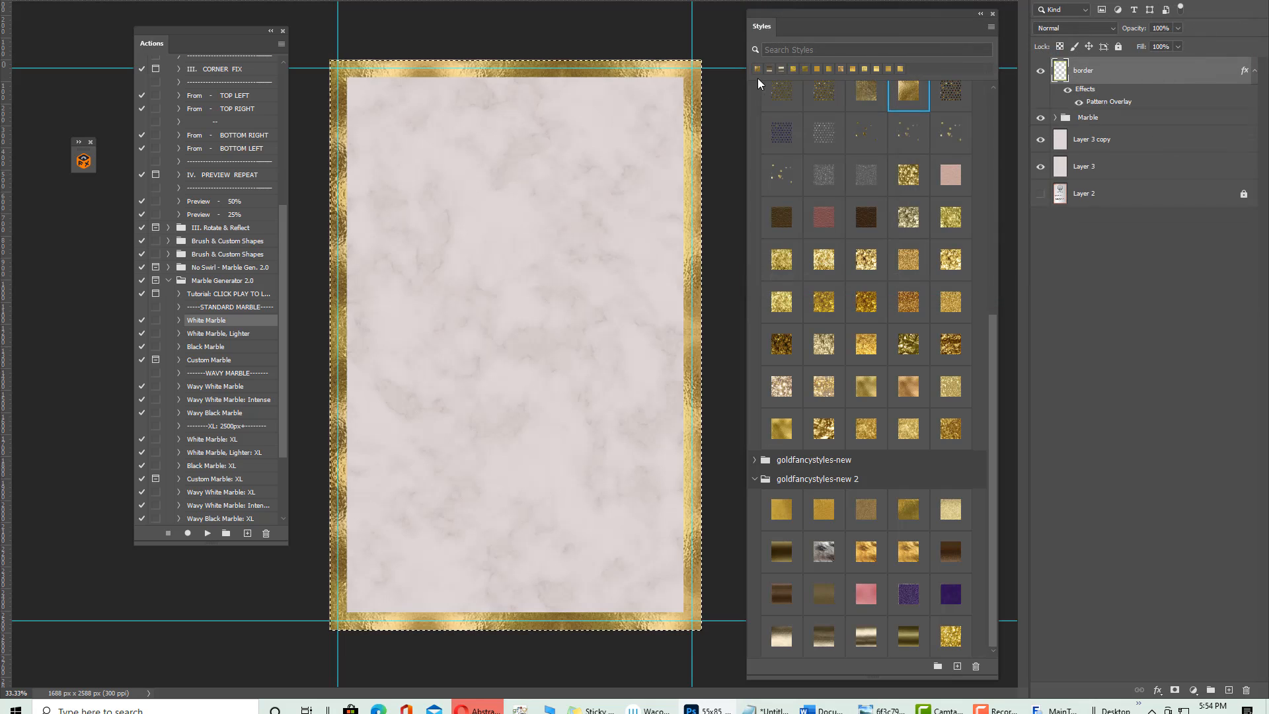
left_click(992, 13)
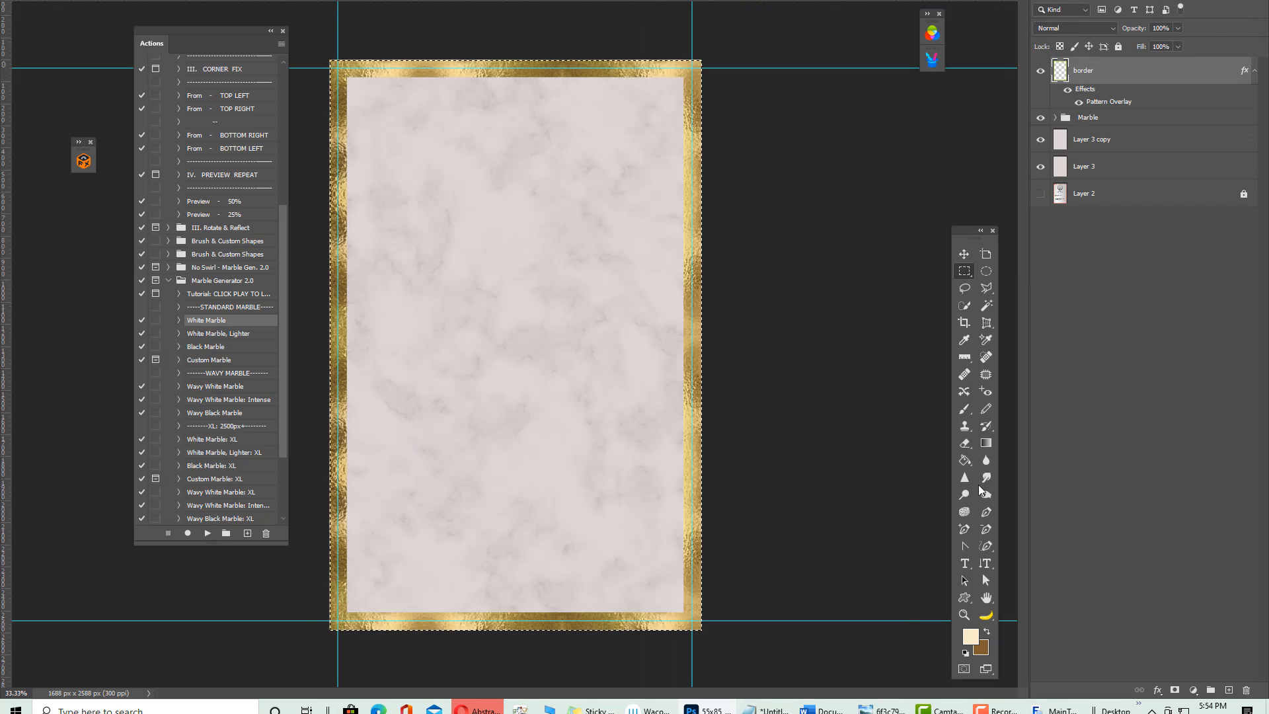
left_click(1157, 689)
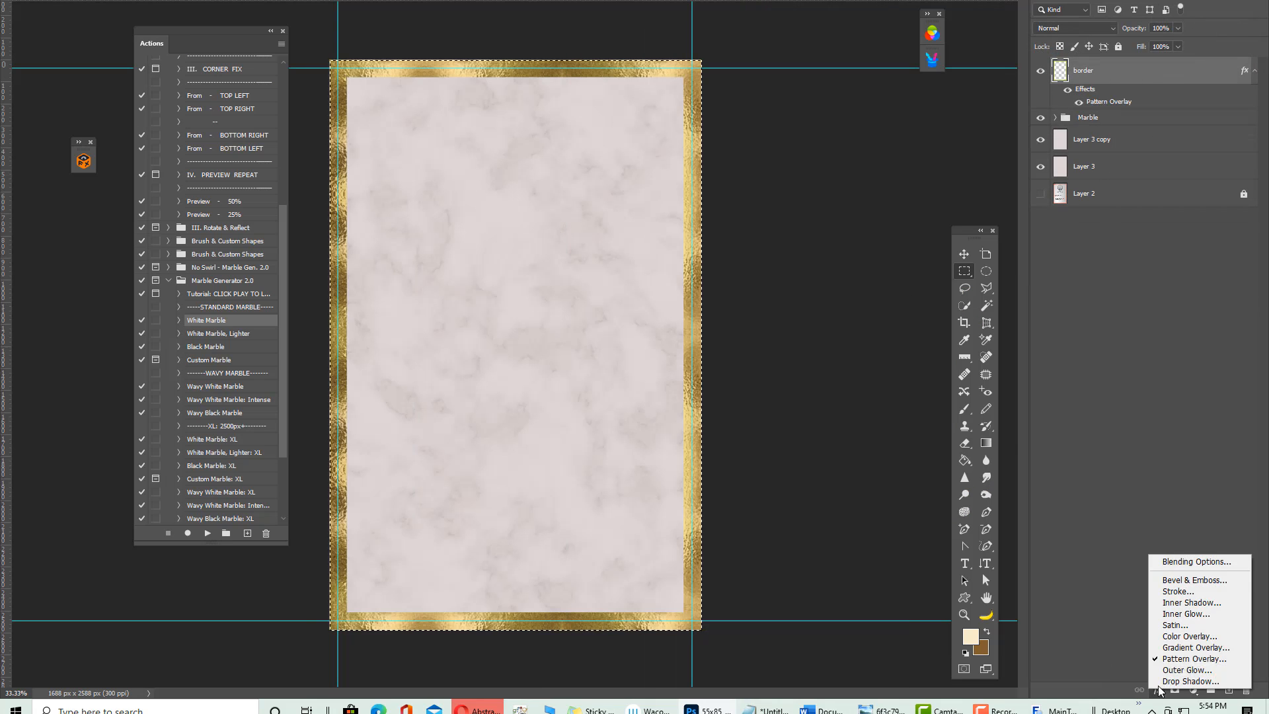
Add a brown #8c5f26 Color Overlay in Color Burn at 17% opacity to the border
left_click(1190, 636)
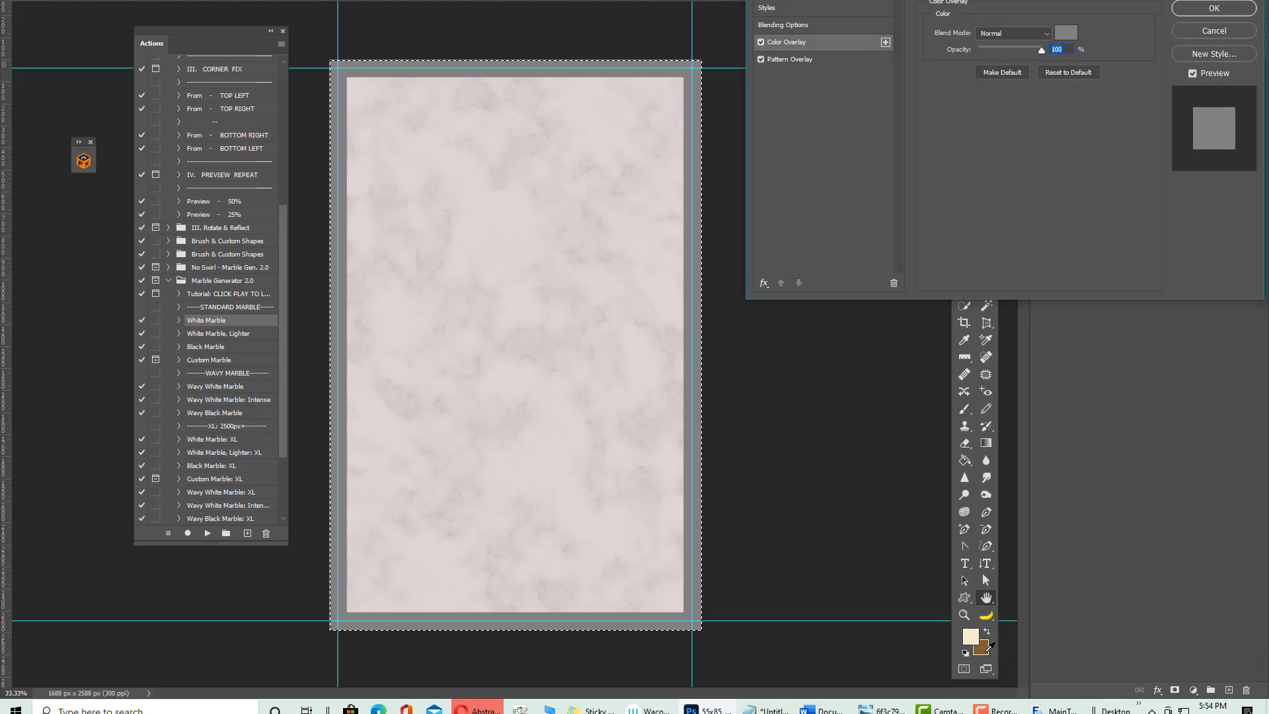
left_click(1066, 33)
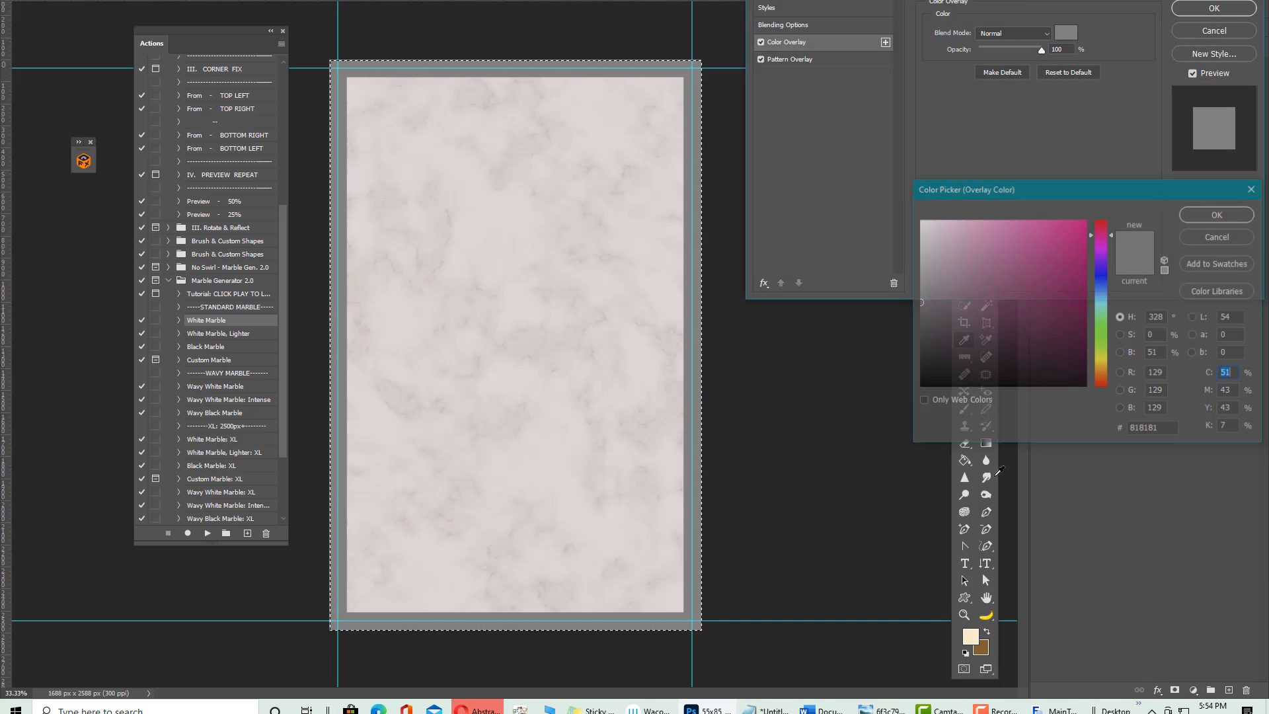
left_click(981, 647)
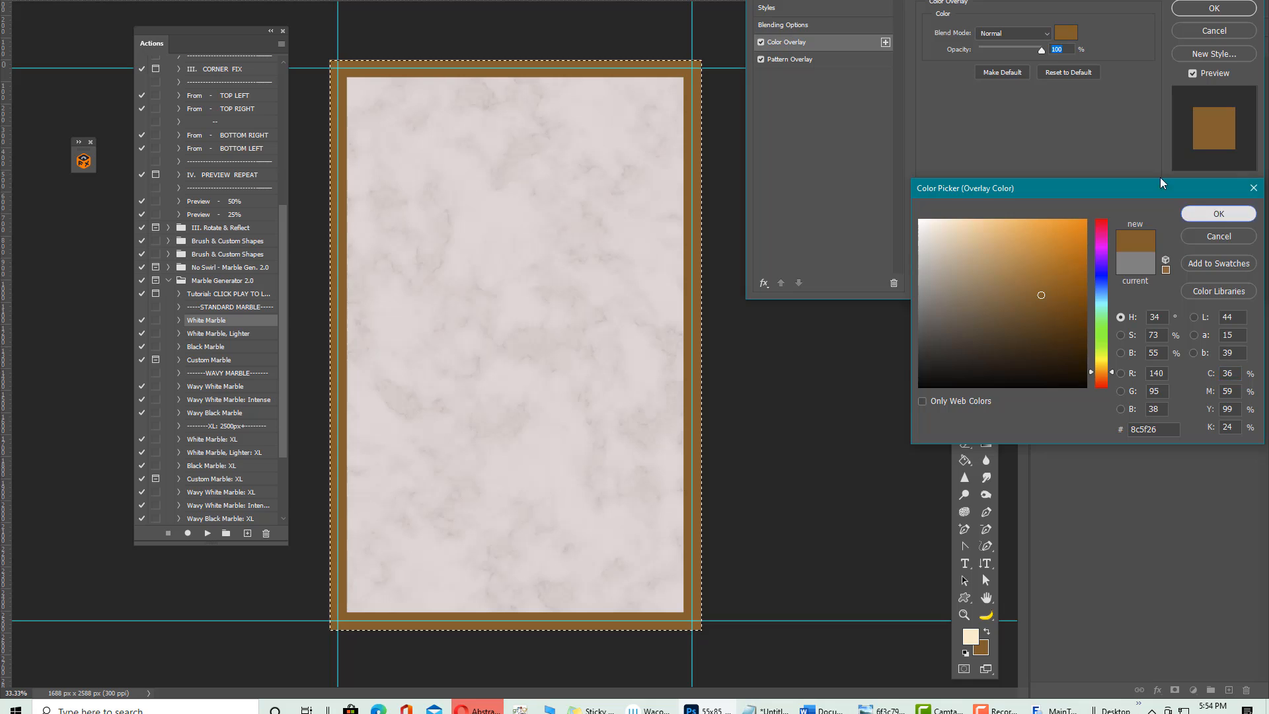
left_click(1218, 214)
left_click(1013, 33)
left_click(1011, 92)
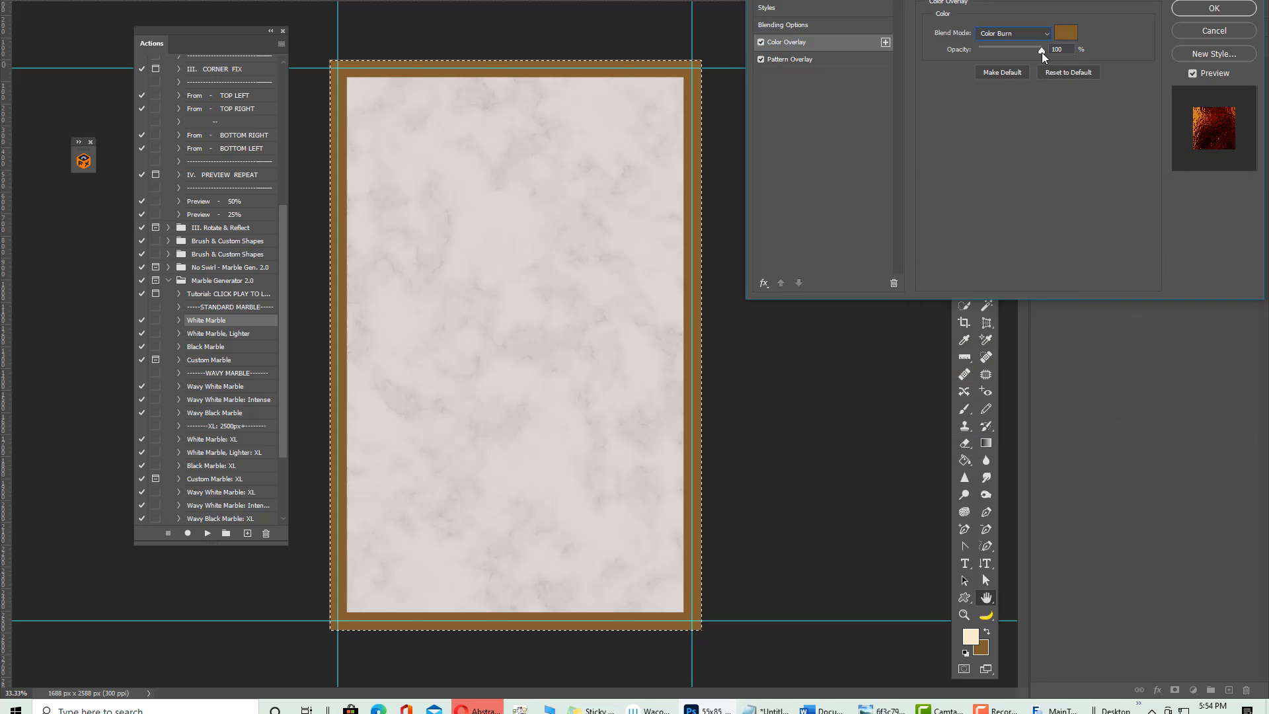
left_click_drag(1041, 52, 987, 52)
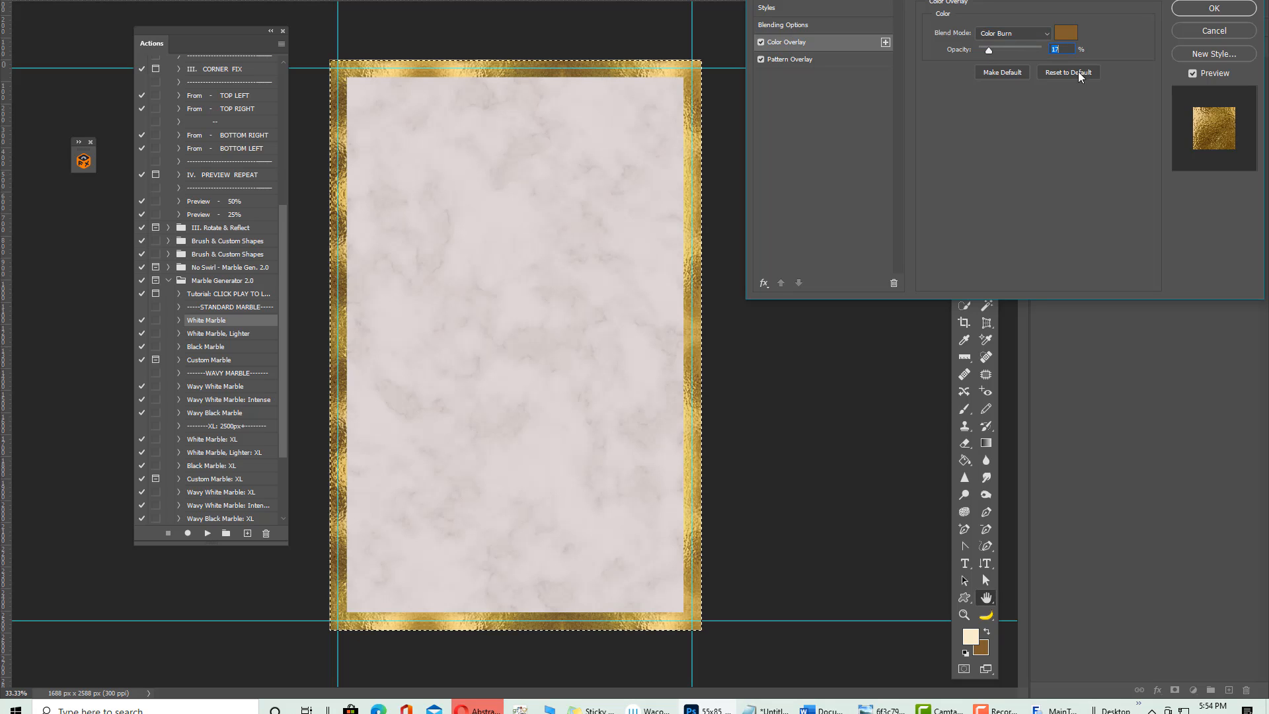
left_click(1197, 11)
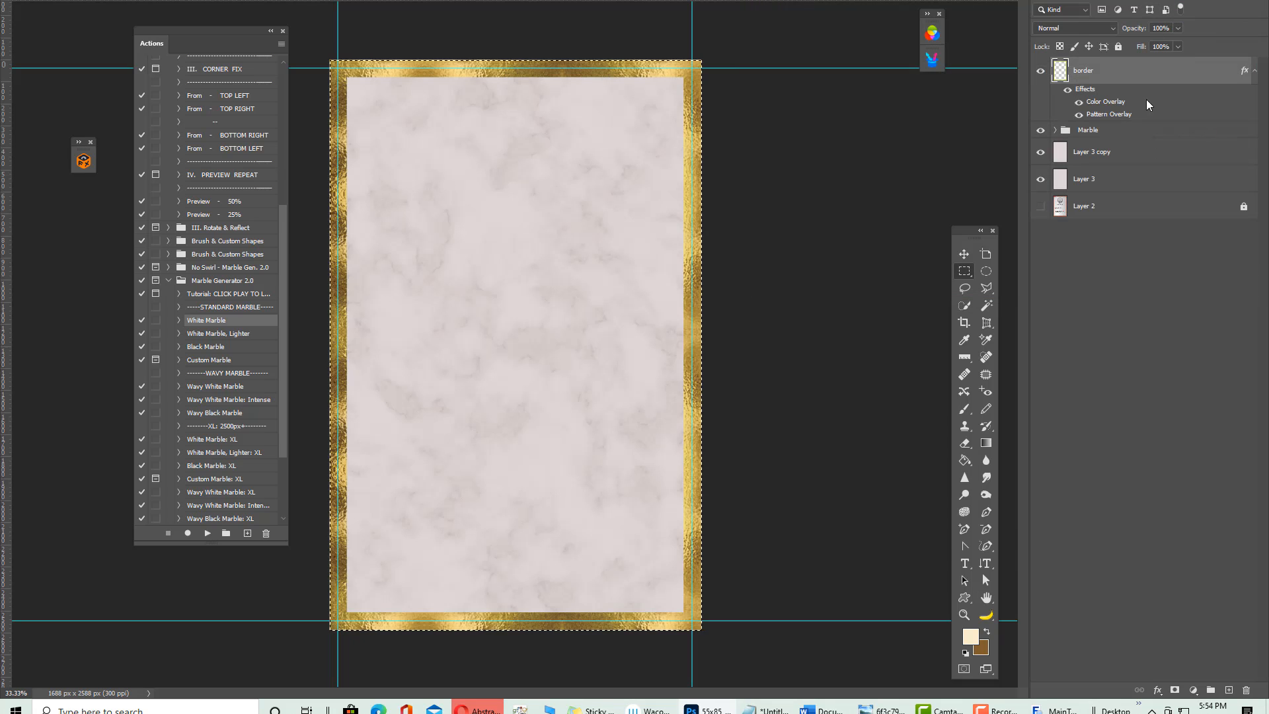
Reselect the border layer and add a second Color Overlay to its layer style
left_click(1149, 660)
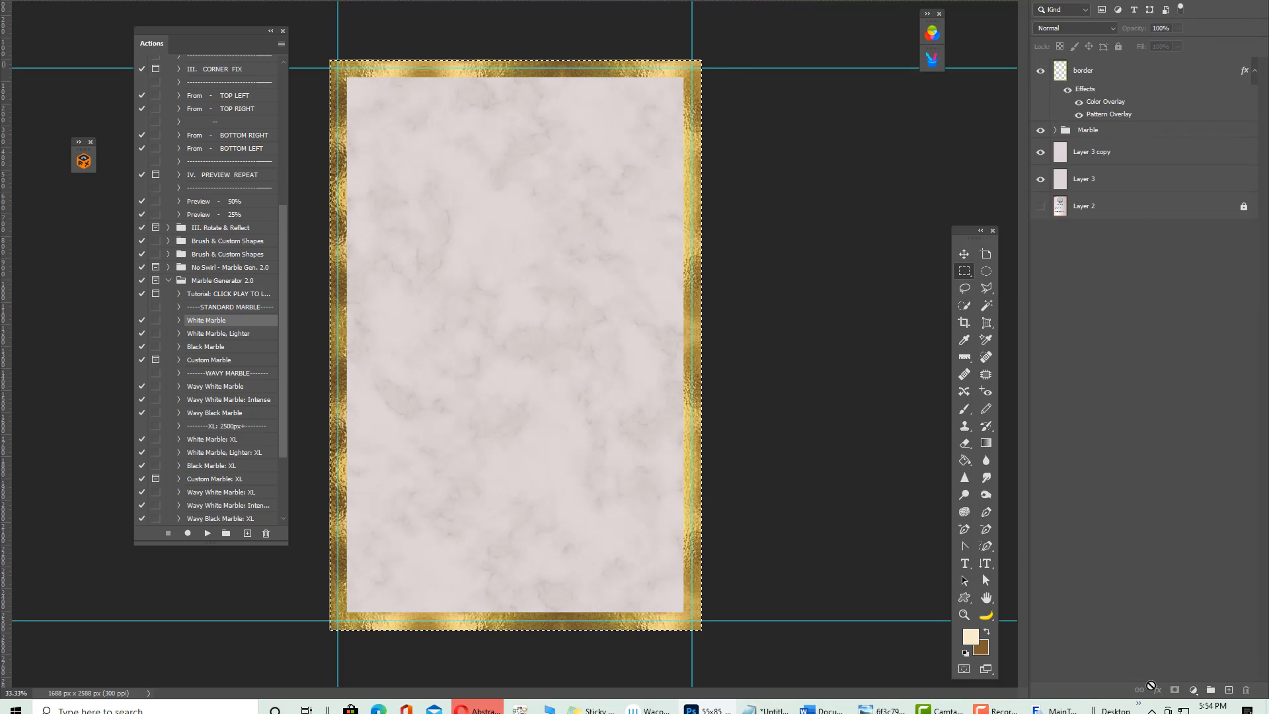
left_click(1118, 77)
left_click(1156, 691)
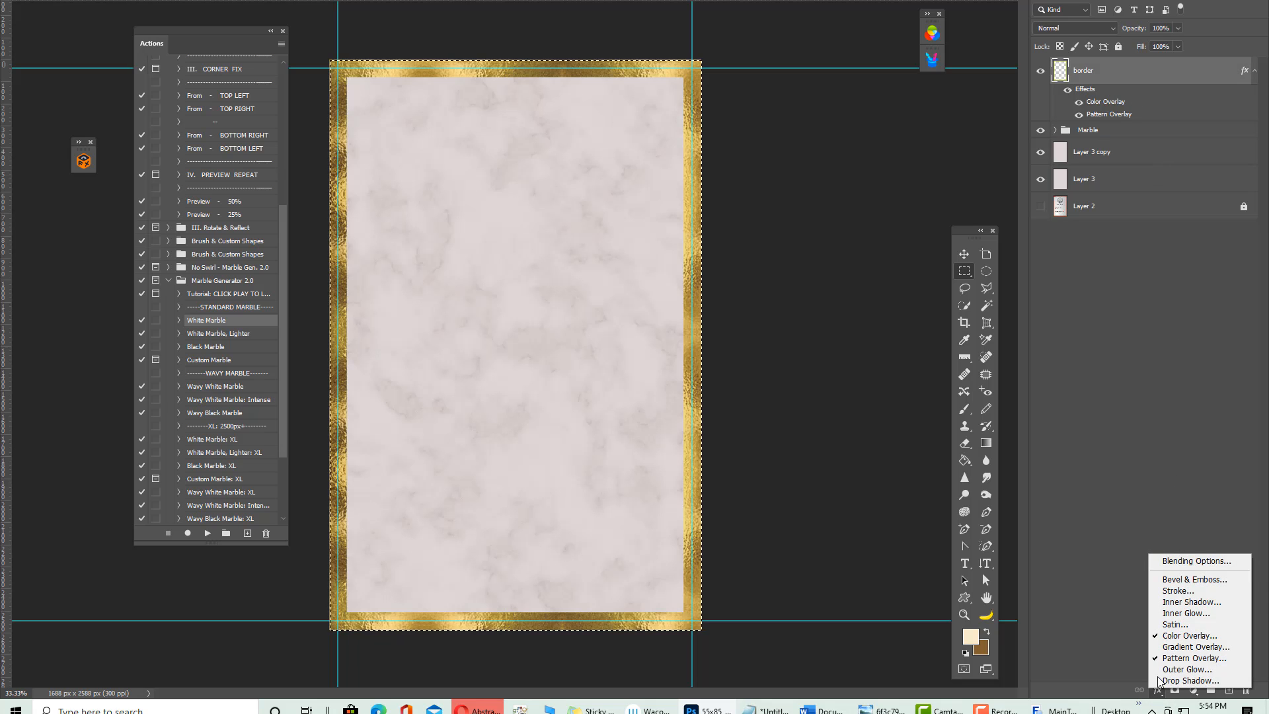
left_click(1188, 635)
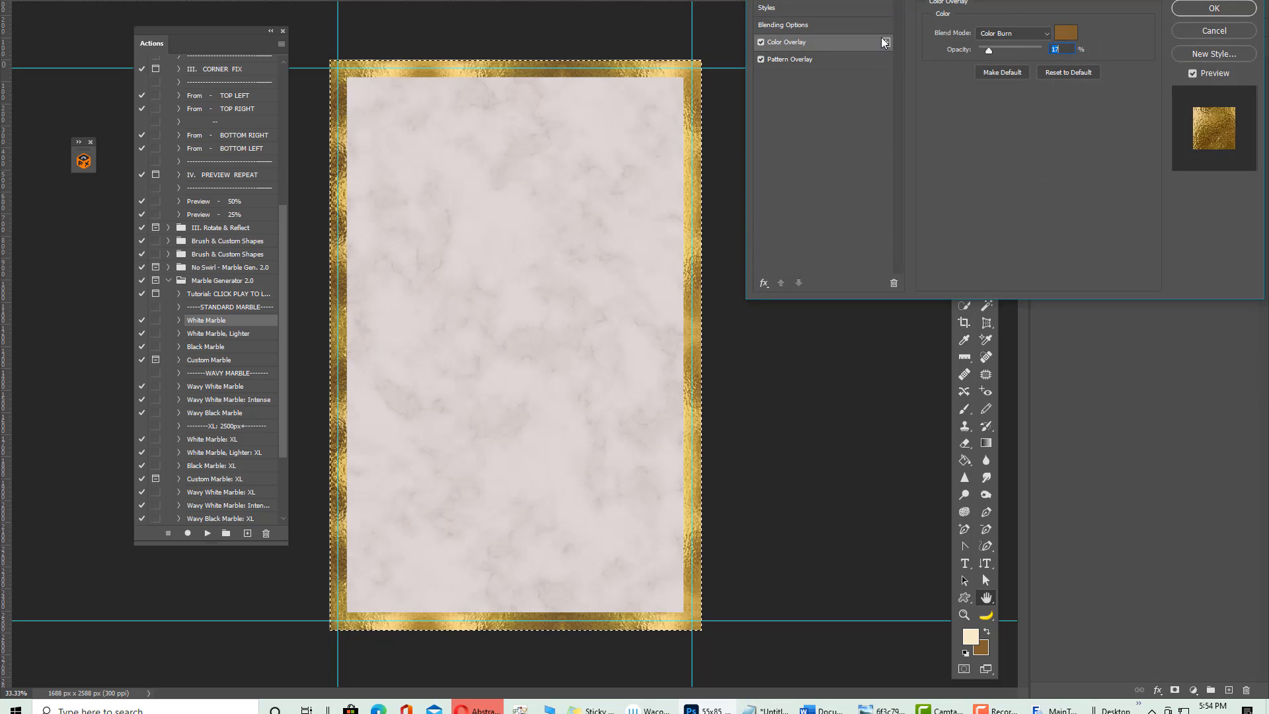
left_click(886, 42)
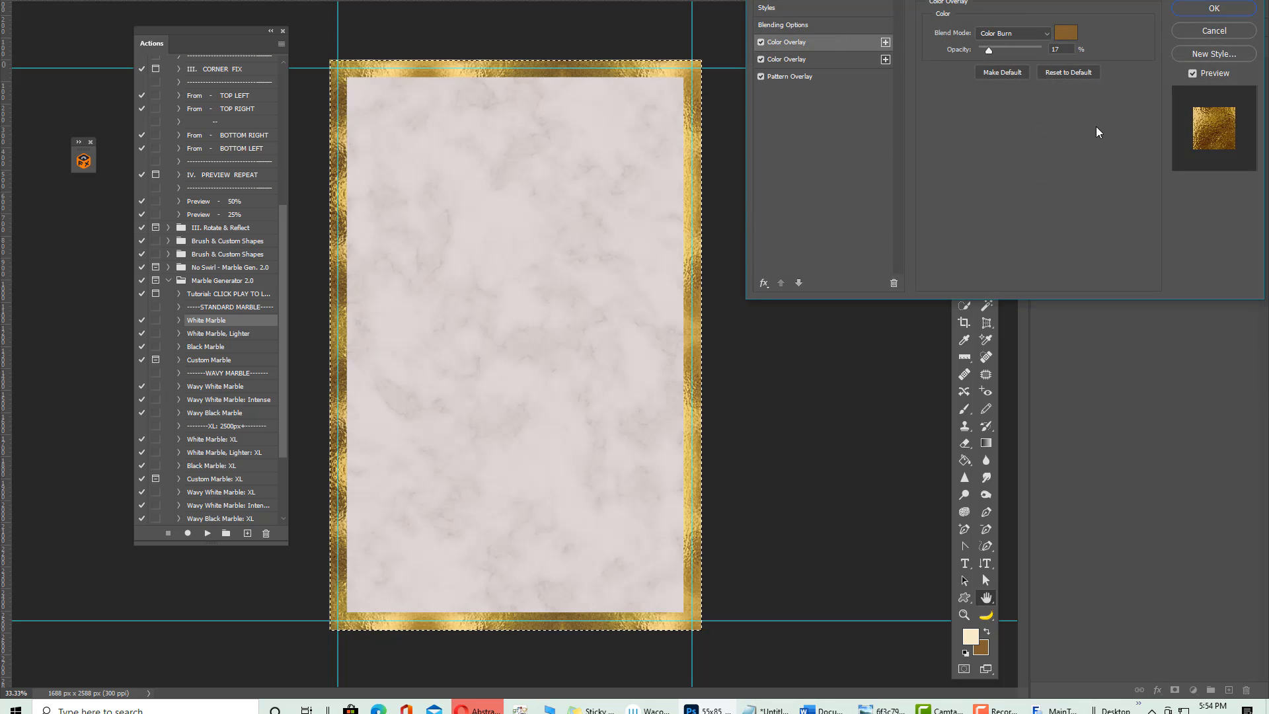
Make the new overlay cream #fcecca in Linear Dodge (Add) at 10% opacity and apply
left_click(1065, 33)
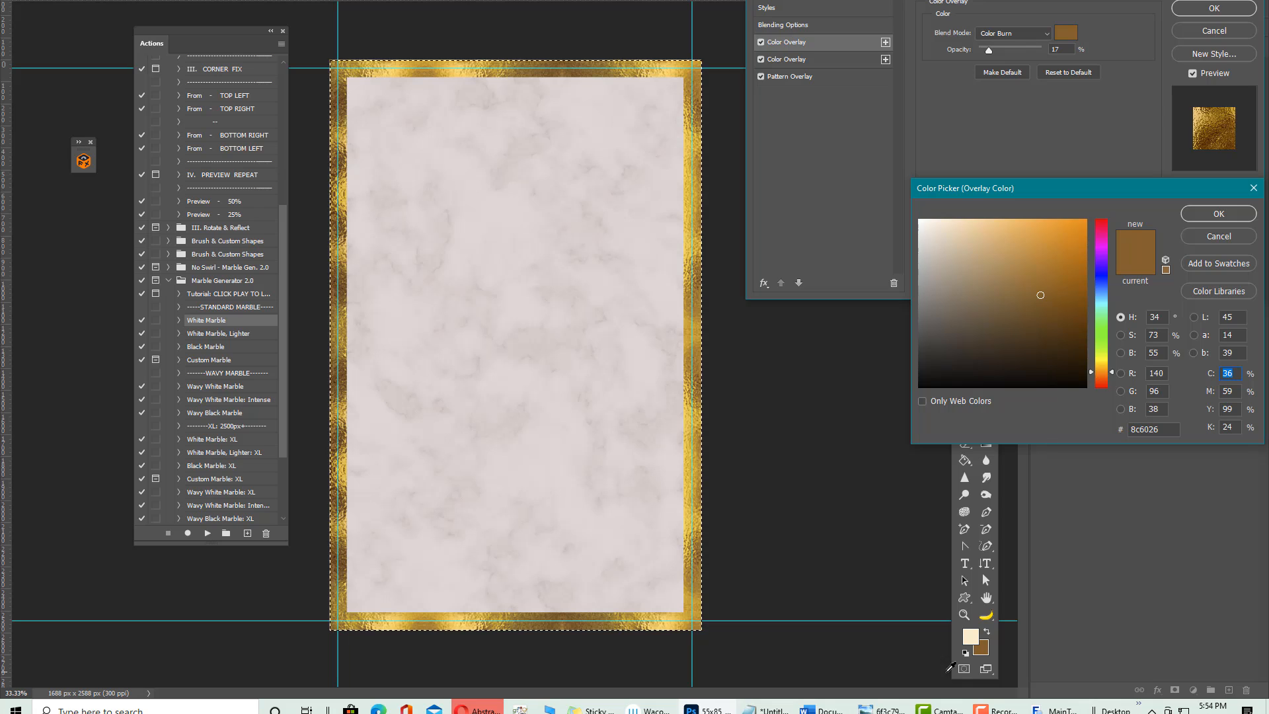
left_click(970, 636)
left_click(1218, 213)
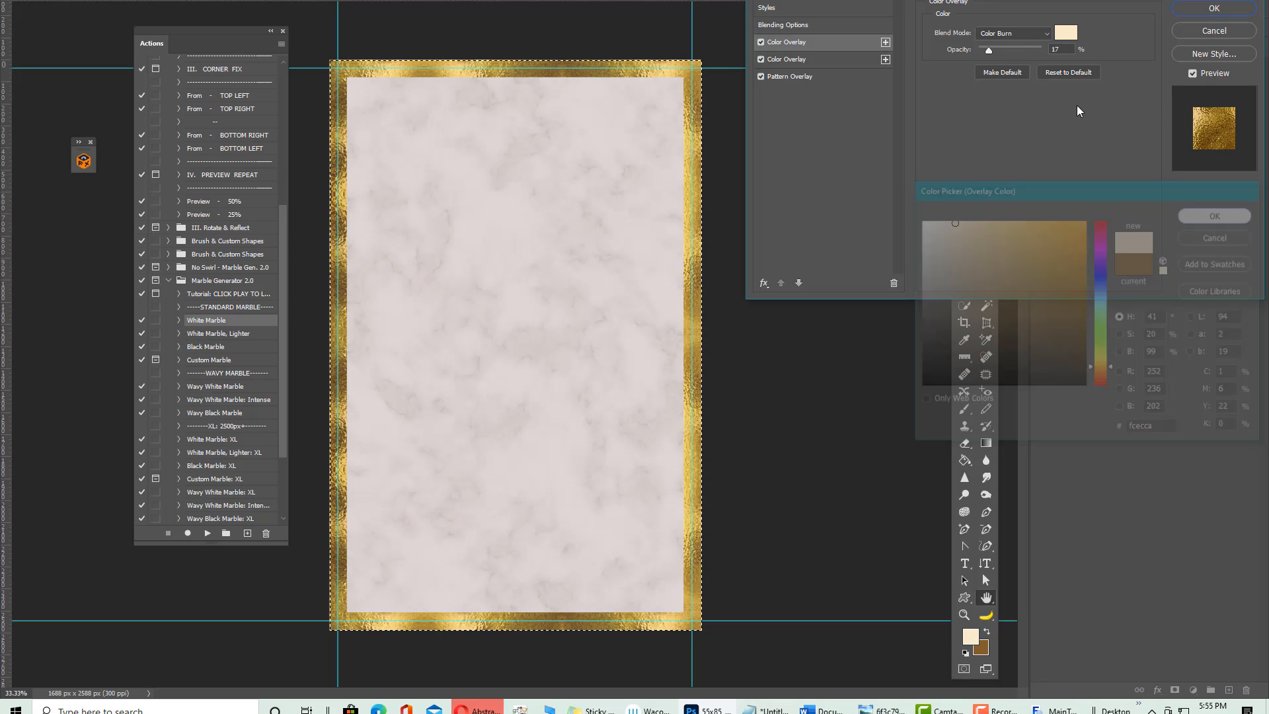
left_click(1015, 33)
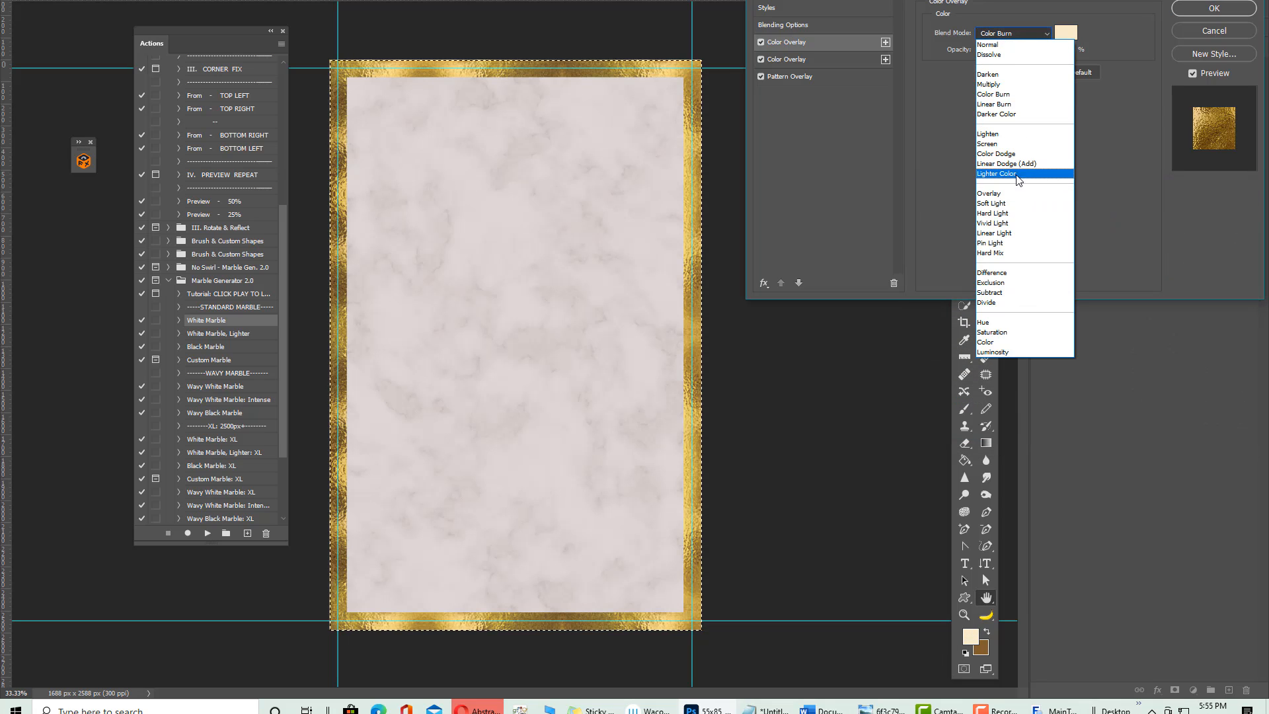
left_click(1001, 163)
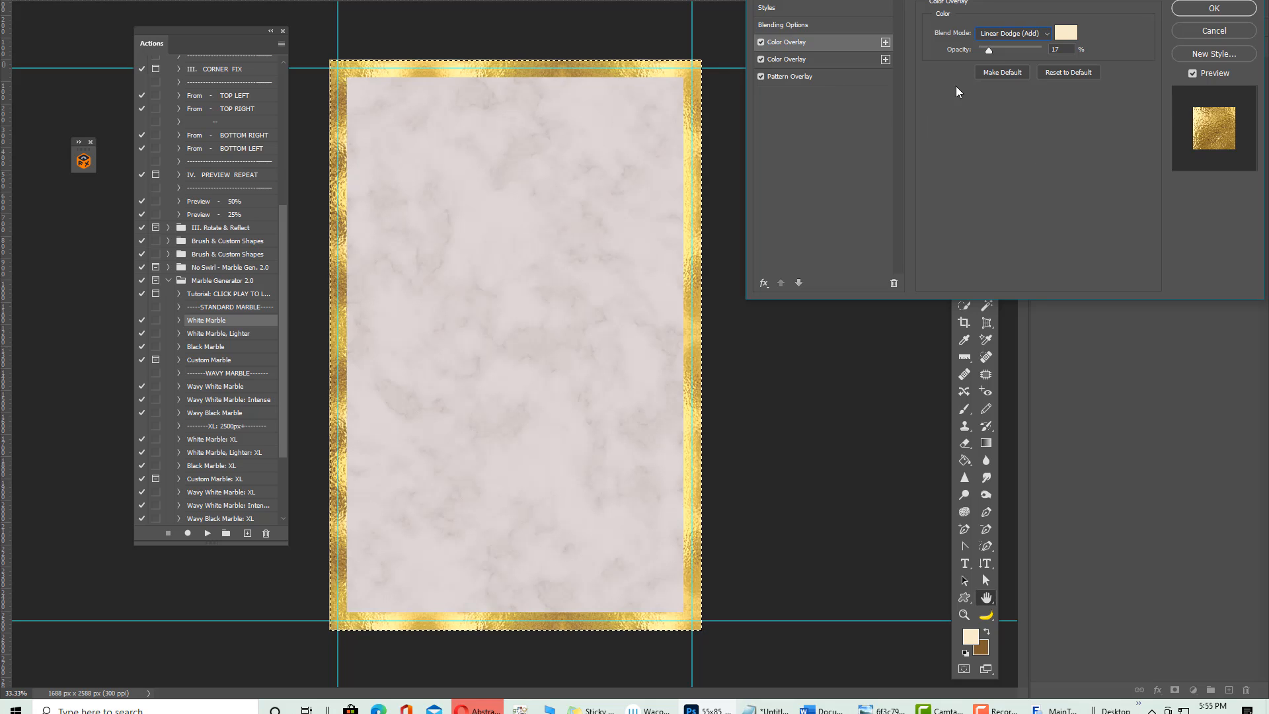
left_click_drag(989, 50, 983, 50)
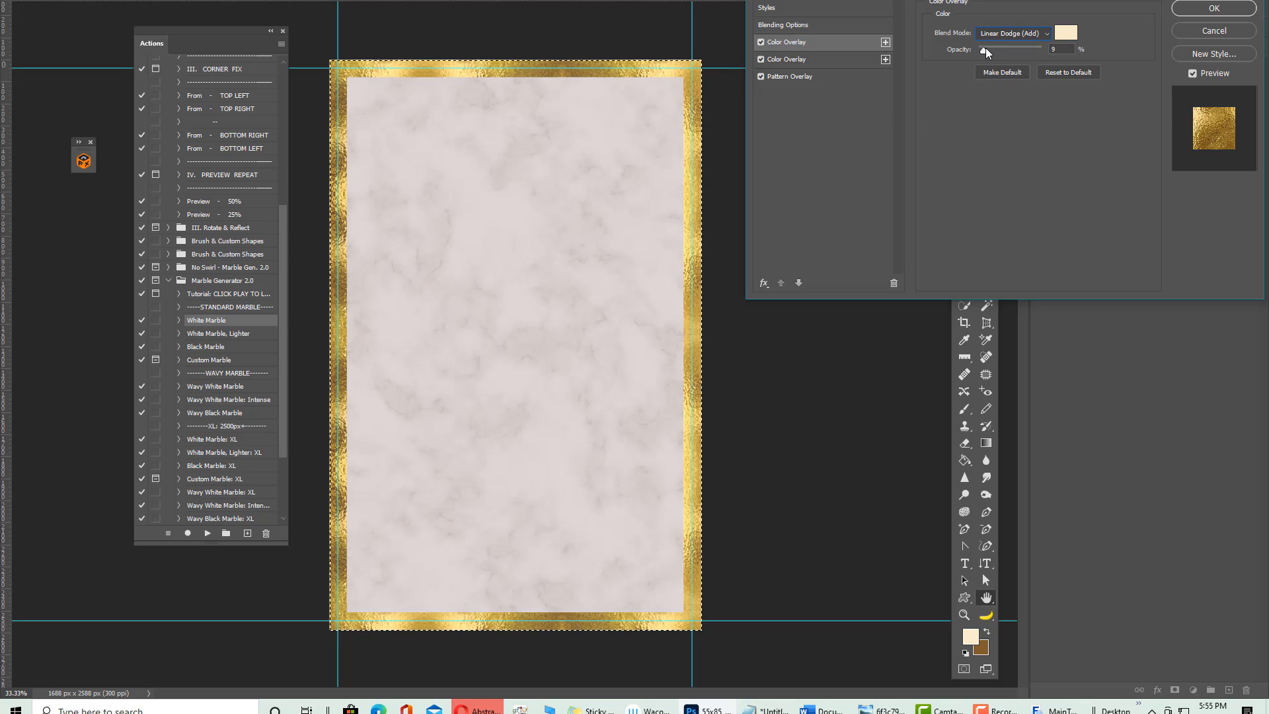
left_click(985, 47)
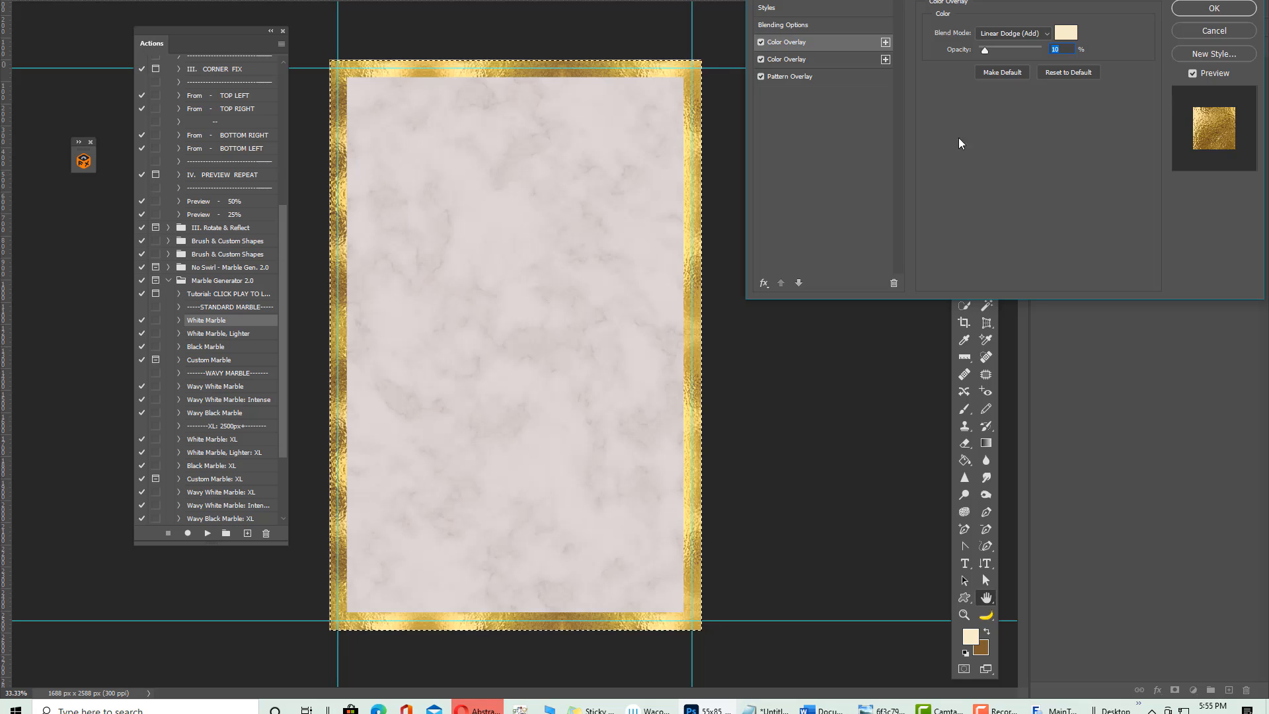
left_click(1230, 6)
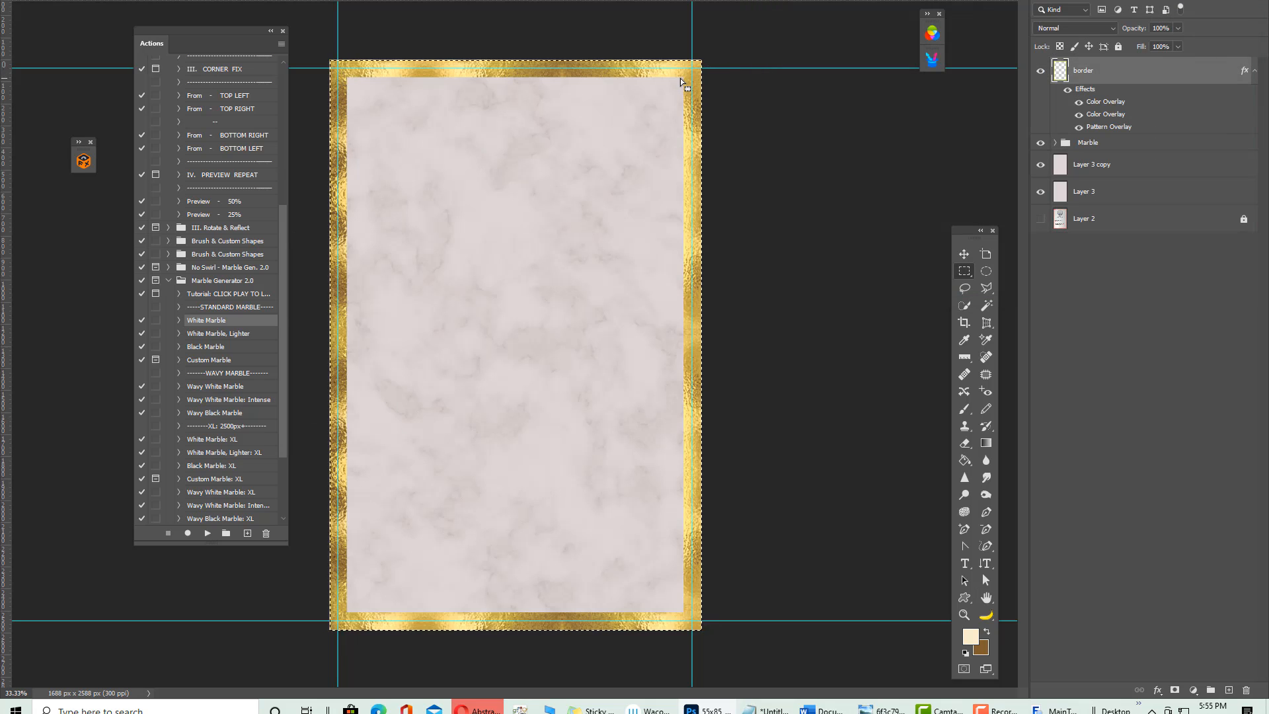
Zoom in on the right side of the gold border, zoom back out, and nudge the border slightly
left_click(964, 615)
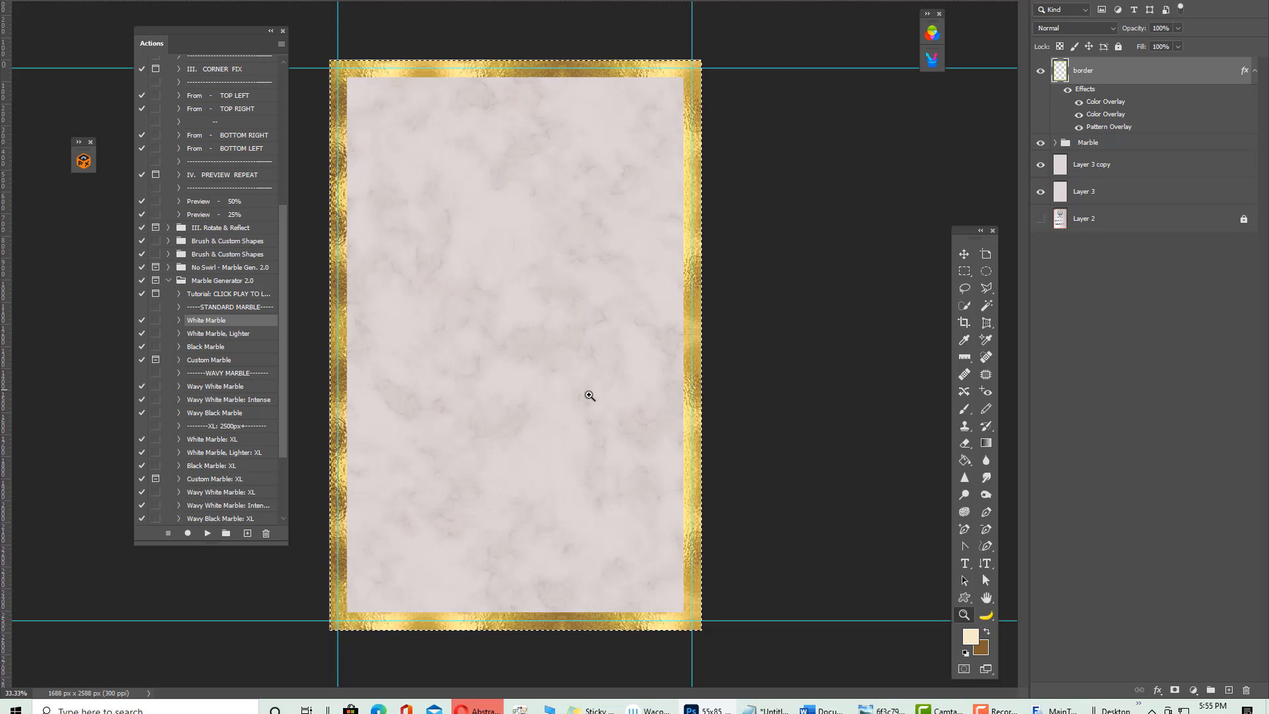
left_click(690, 278)
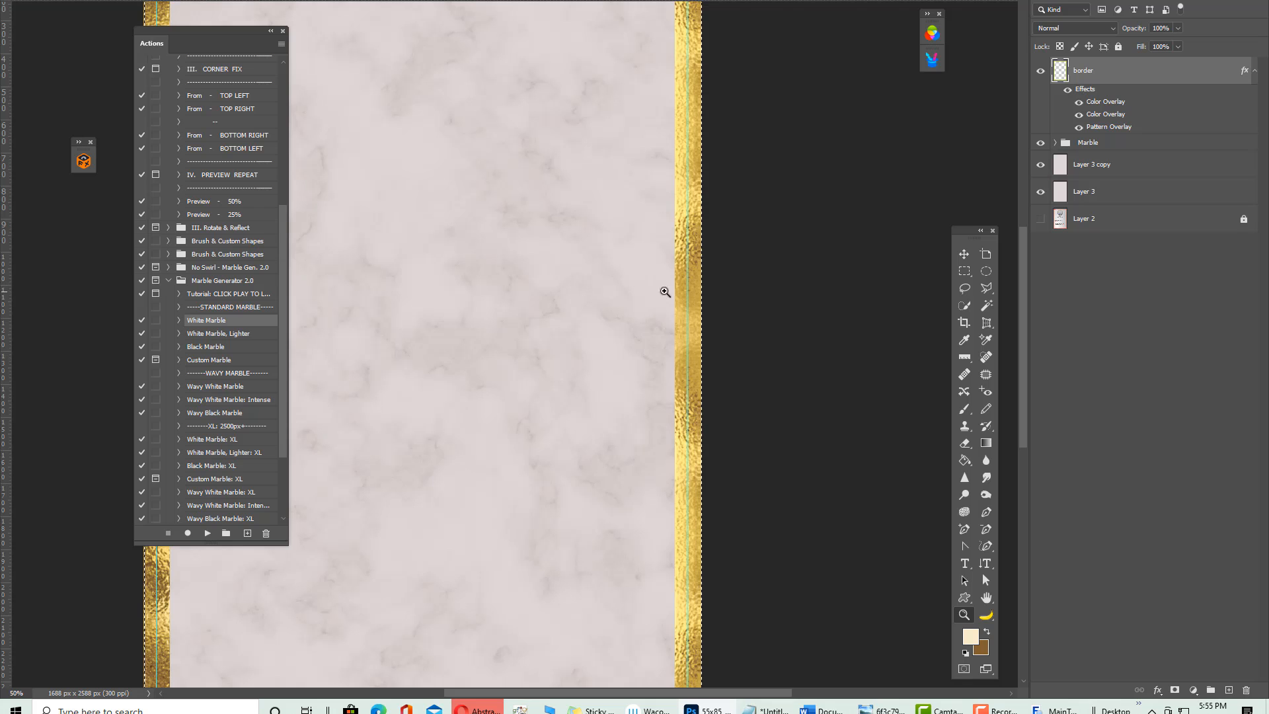
left_click_drag(701, 424, 742, 492)
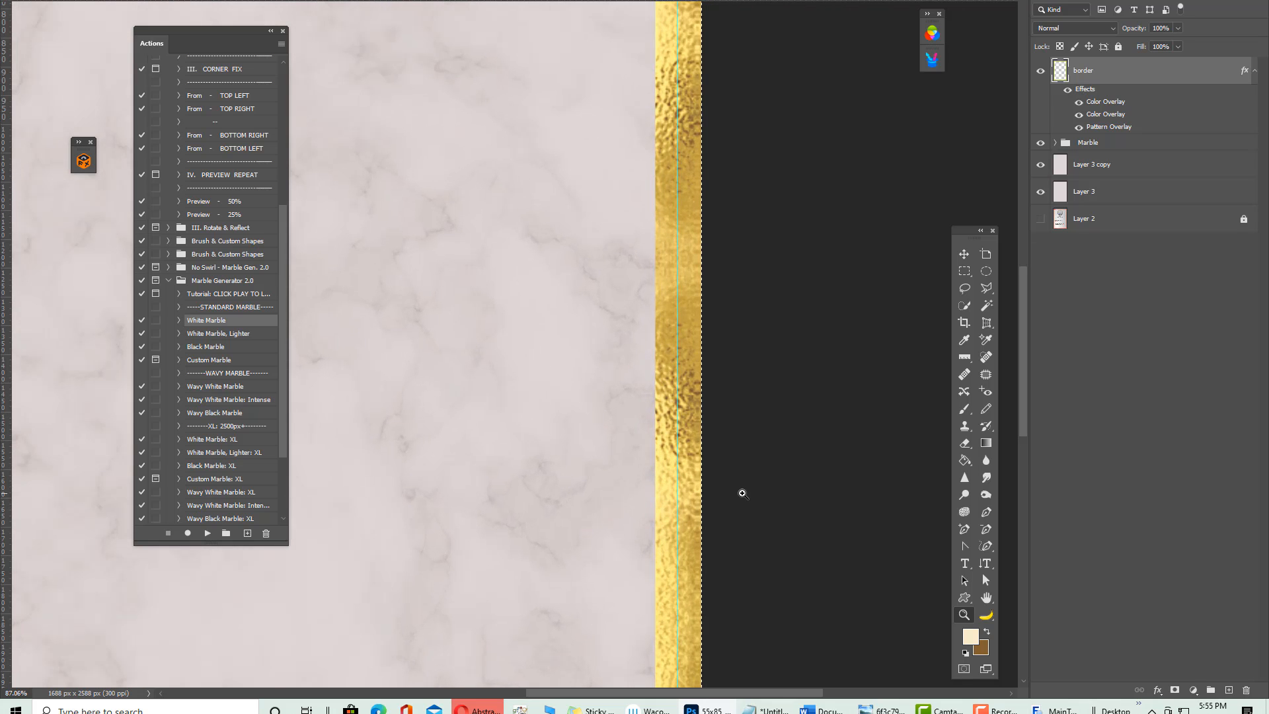
key("ctrl+minus")
key("ctrl+minus")
key("ctrl+minus")
key("ctrl+minus")
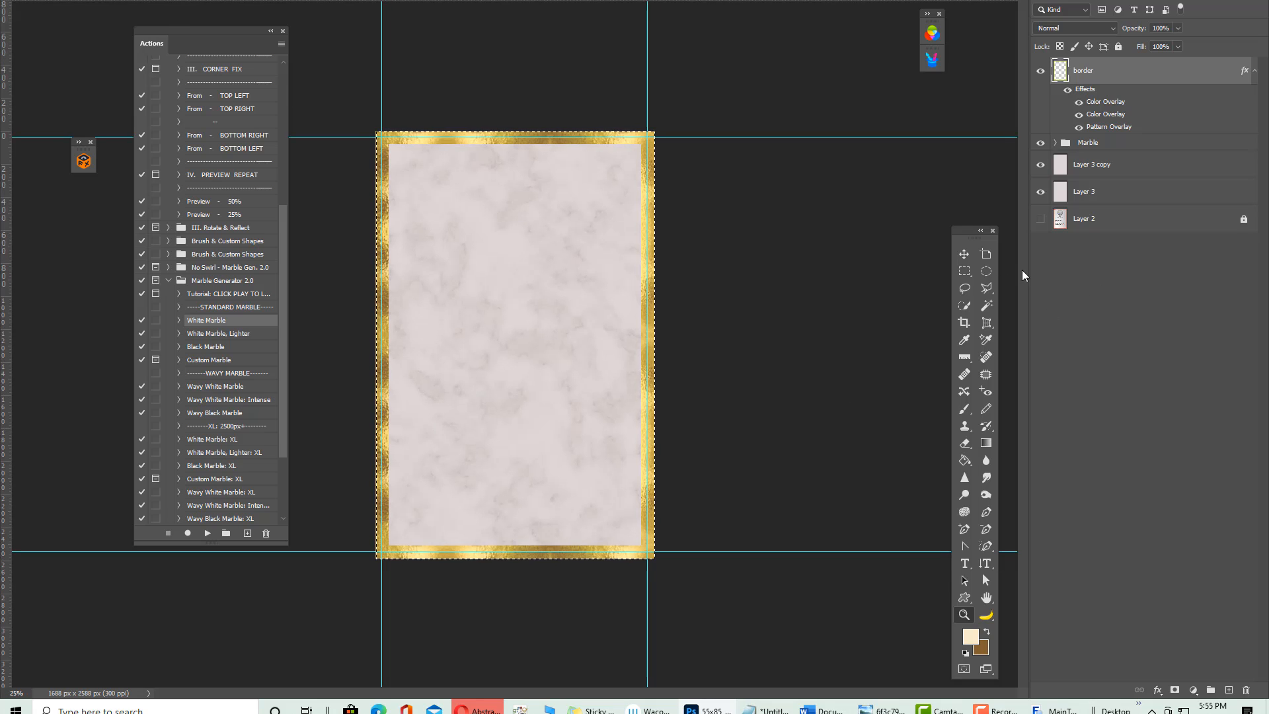
left_click(964, 255)
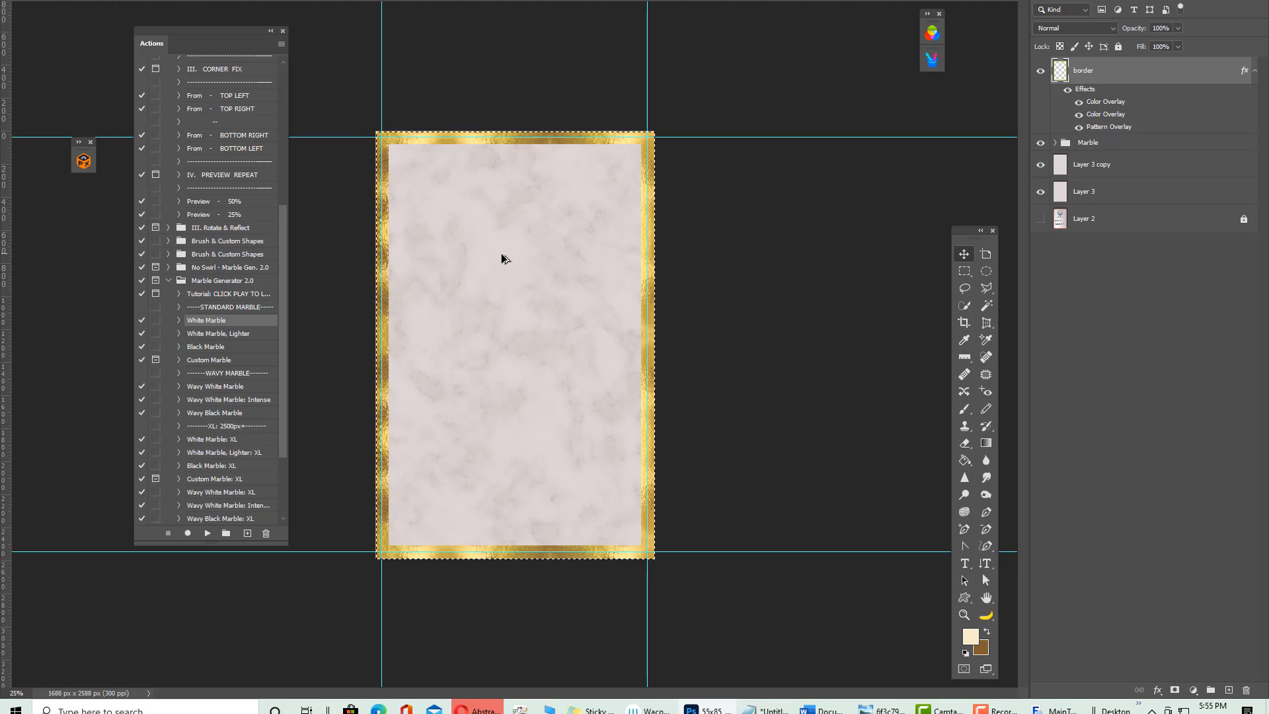
left_click_drag(500, 253, 501, 258)
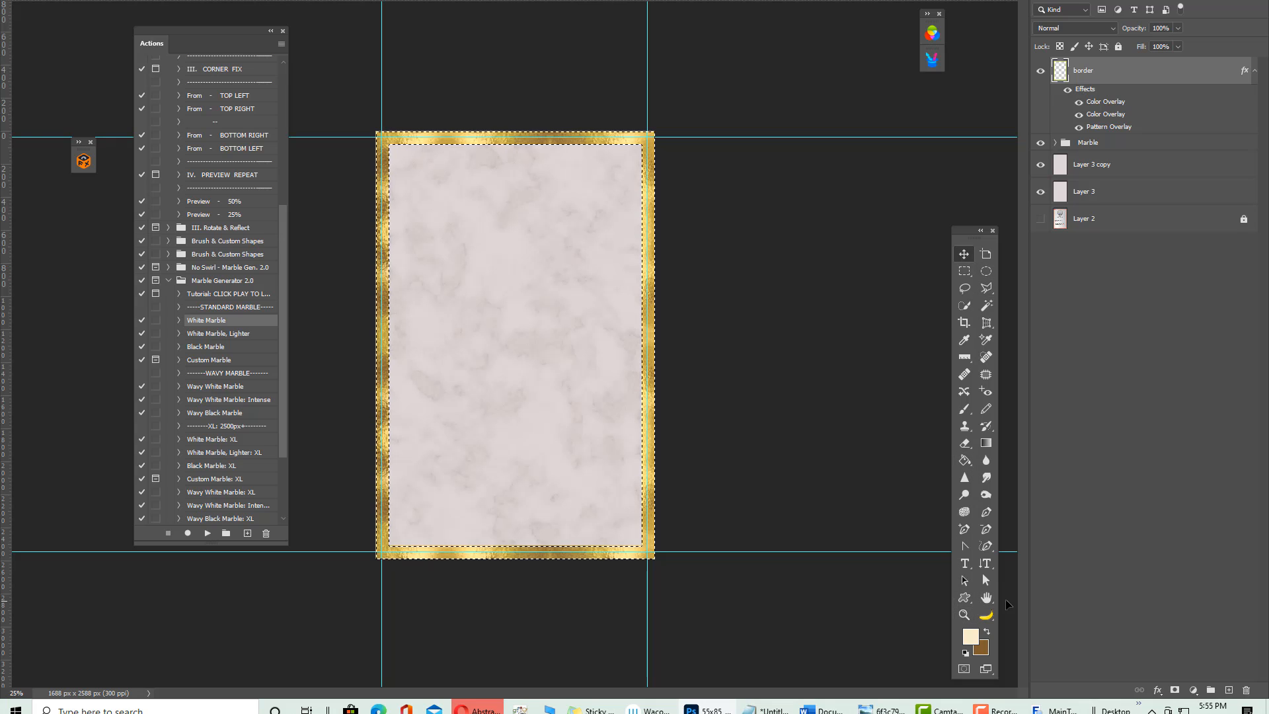
Pan and zoom to inspect the border, then deselect the outline around it with Ctrl+D
left_click(986, 597)
left_click_drag(491, 366, 545, 365)
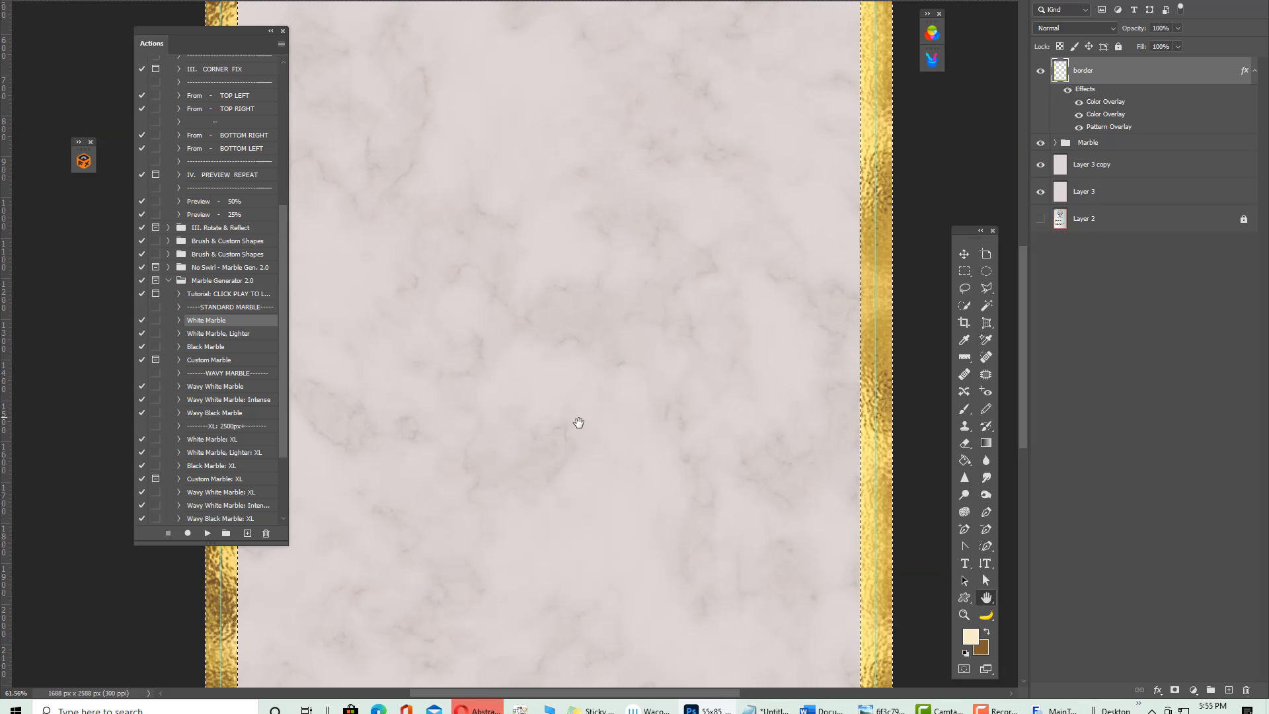
key("ctrl+minus")
key("ctrl+minus")
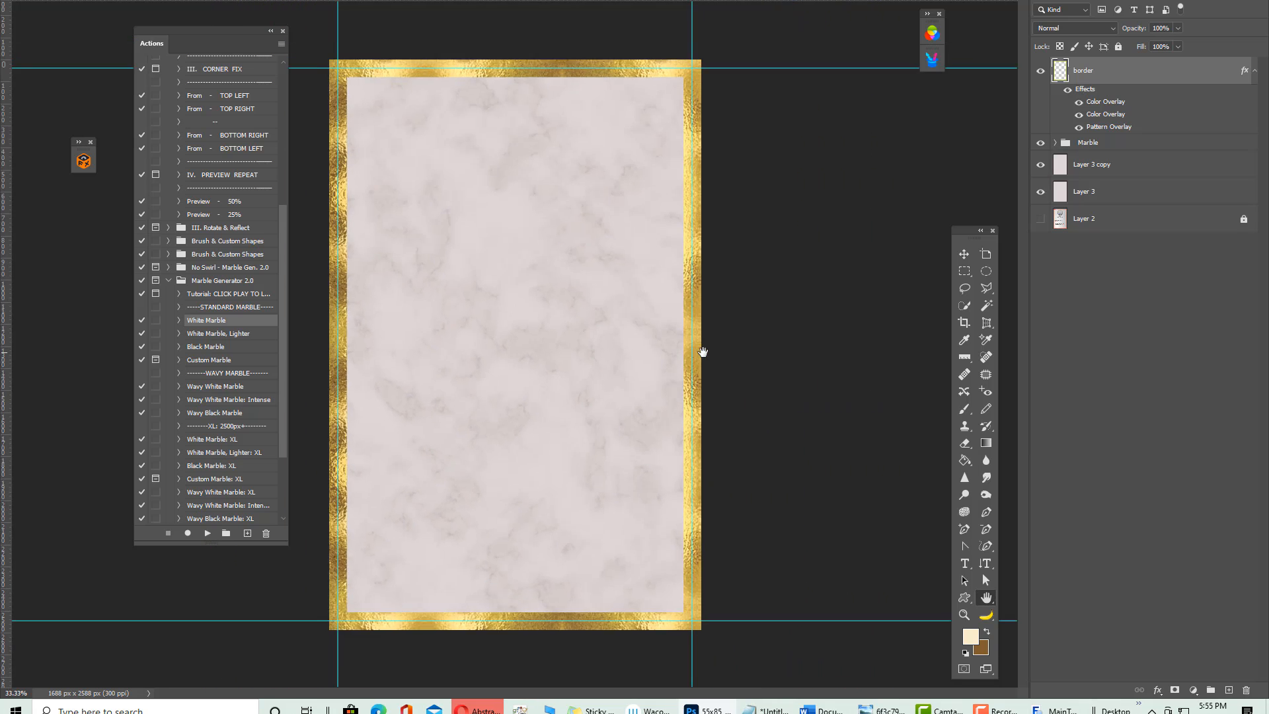
key("ctrl+minus")
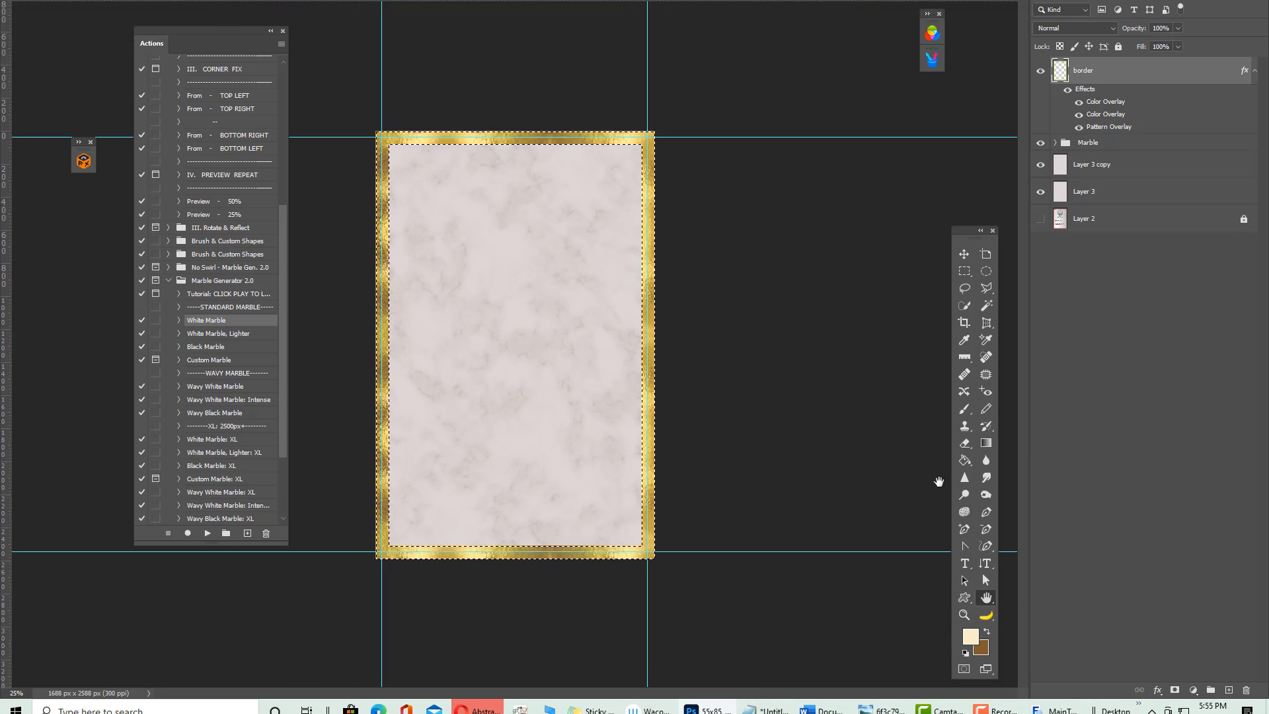
left_click(958, 255)
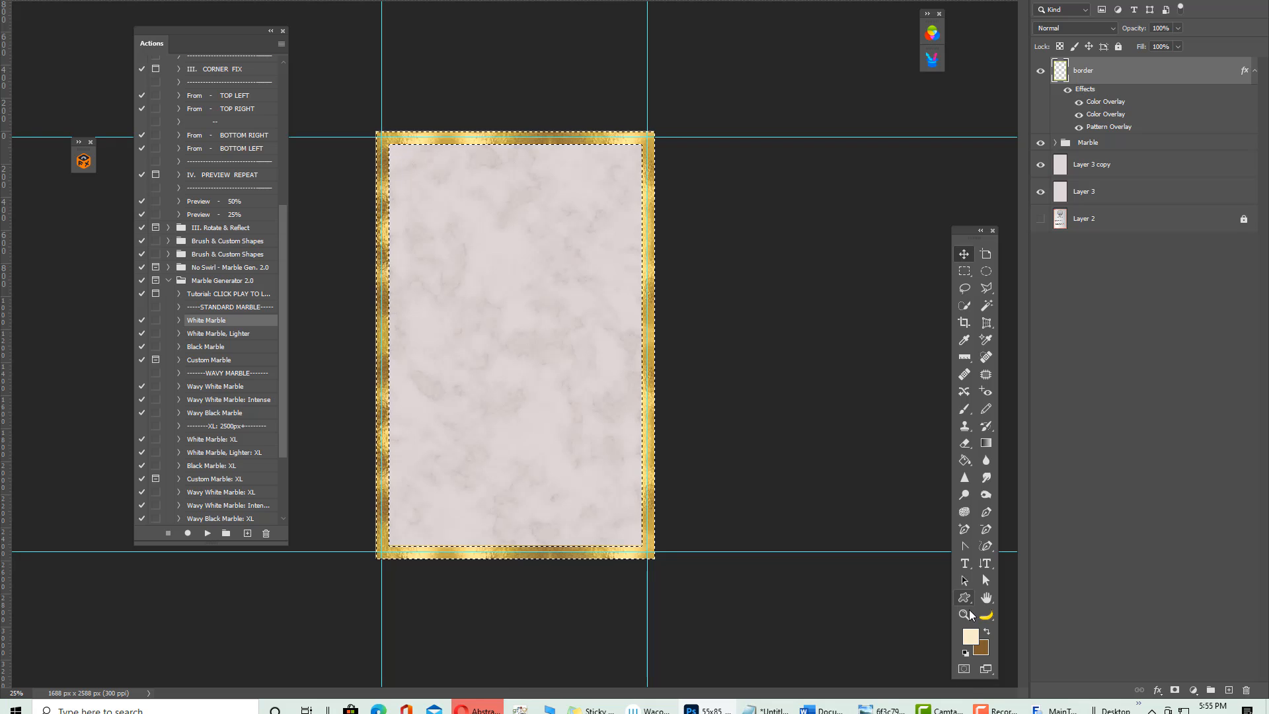
left_click(986, 597)
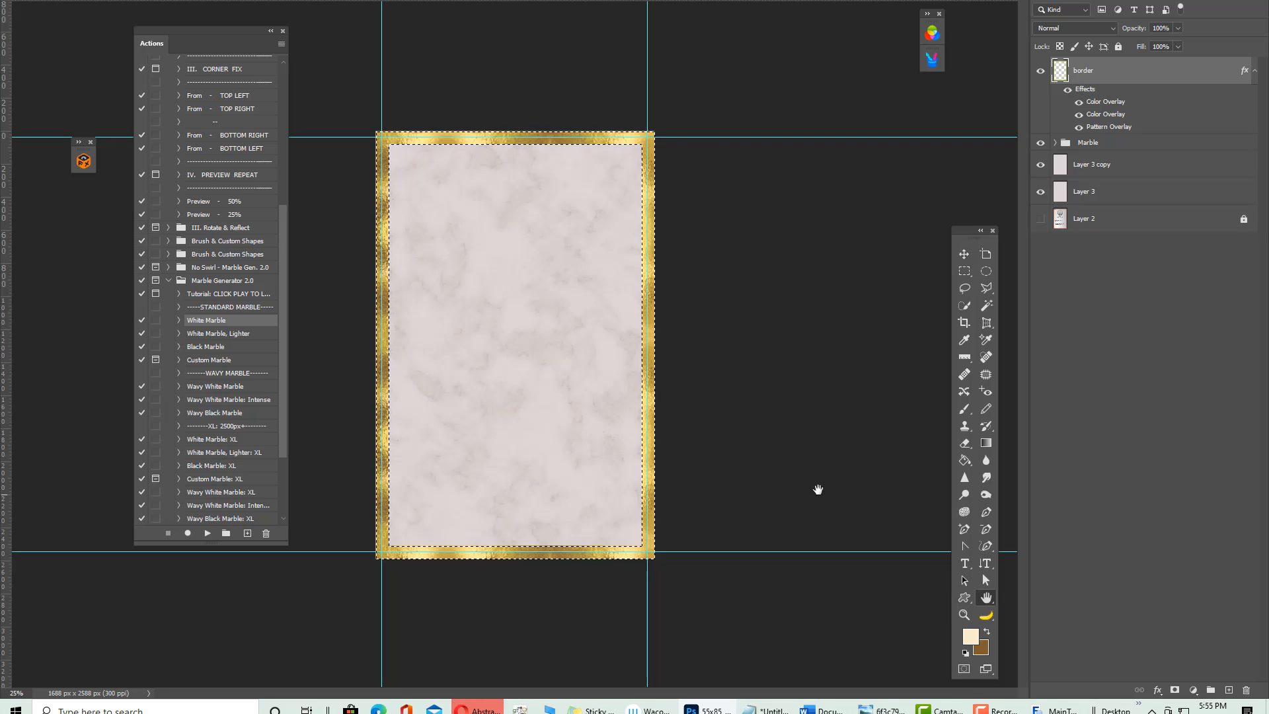
key("ctrl+d")
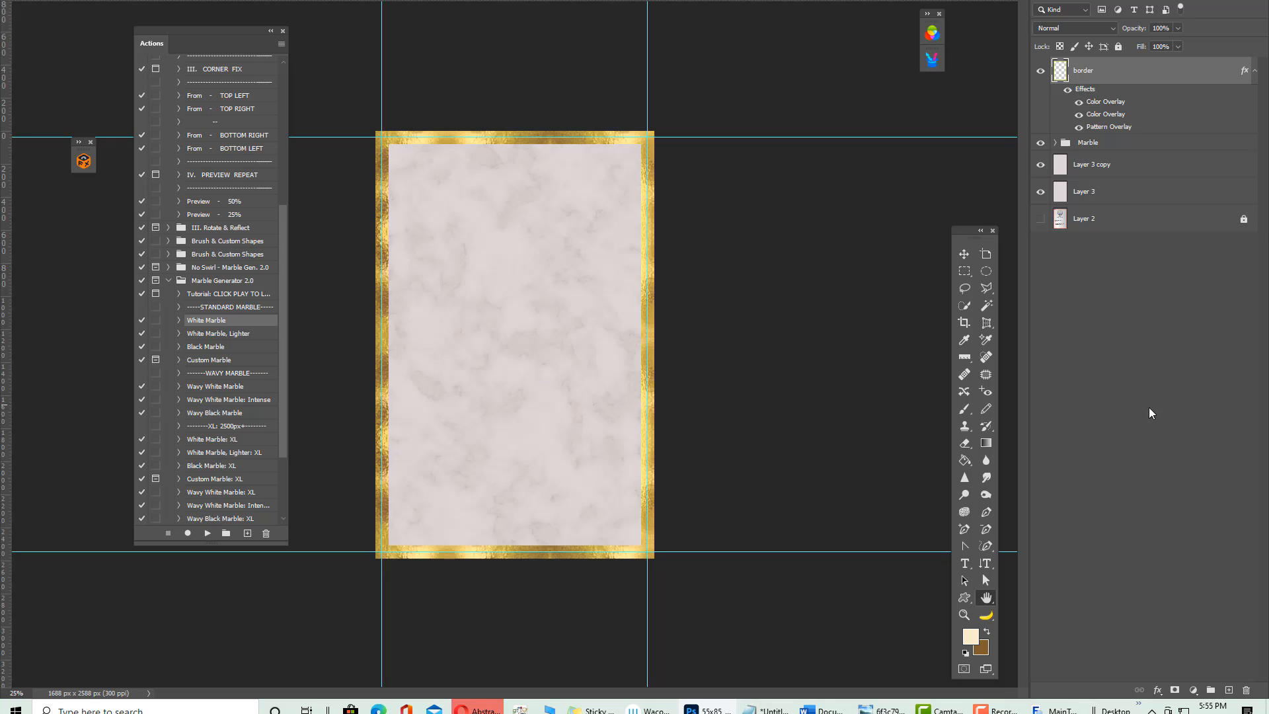
left_click(965, 615)
left_click(532, 380)
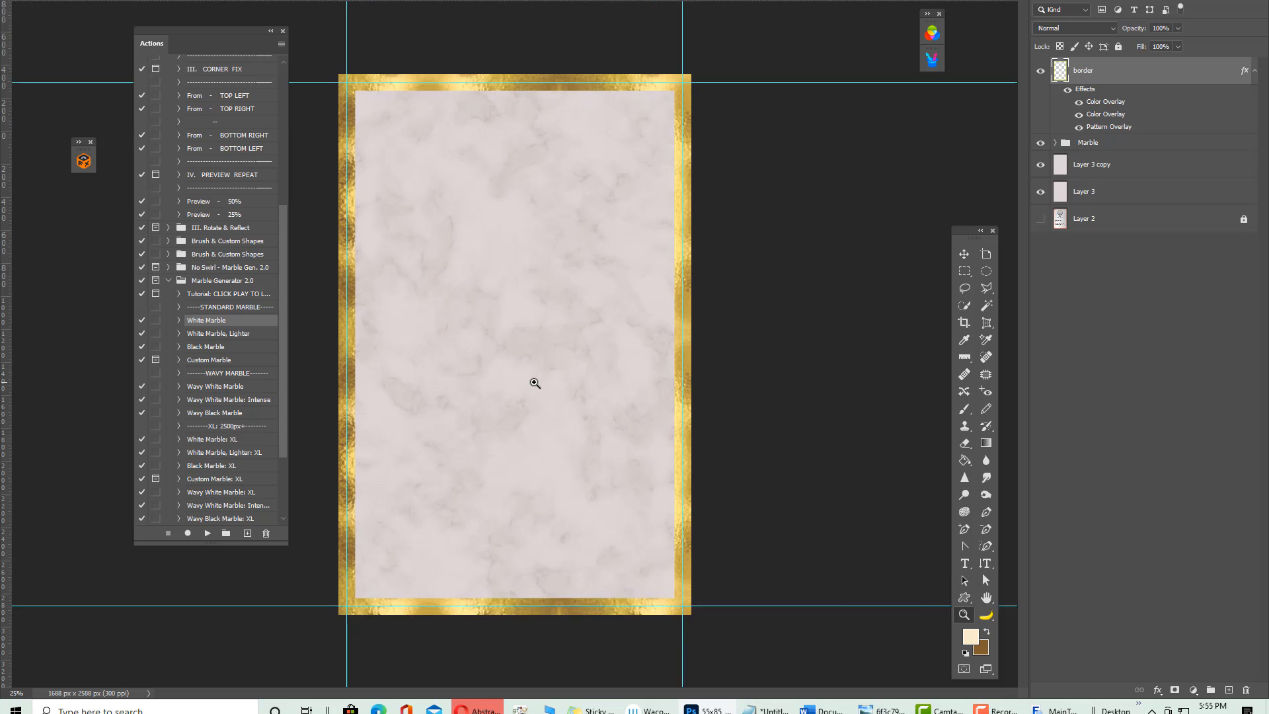
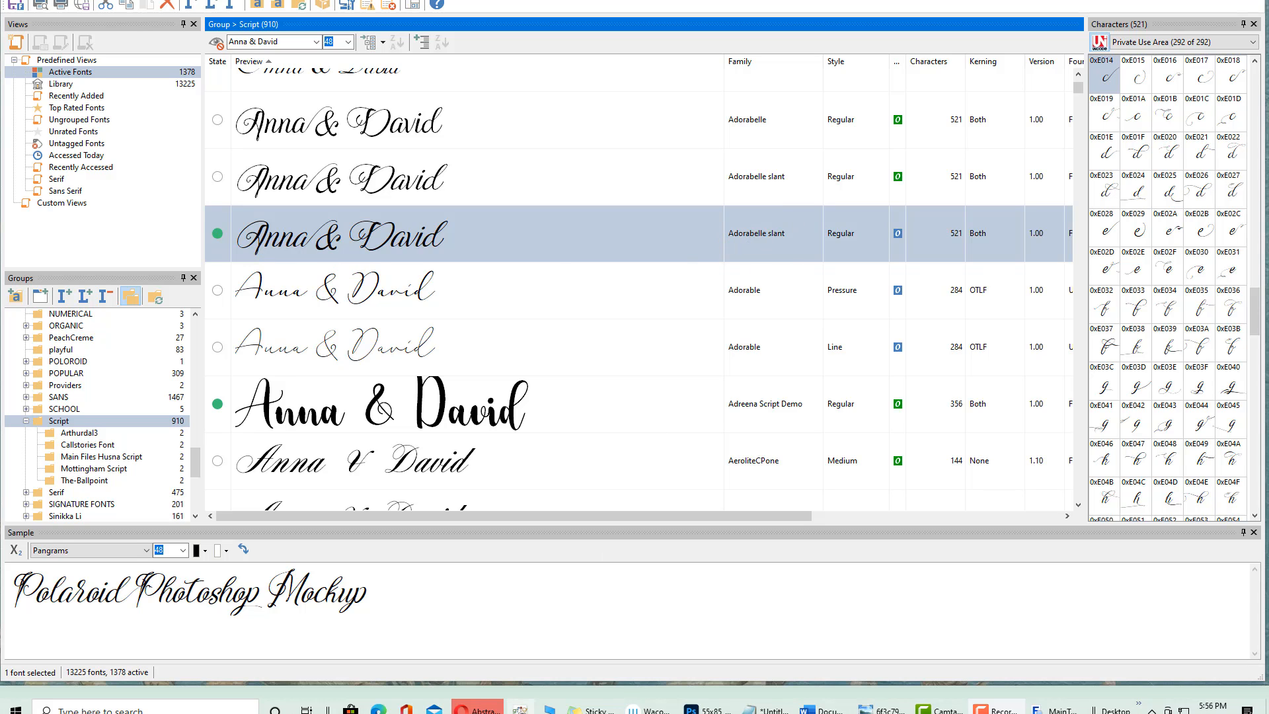
Switch from MainType back to the Photoshop marble card document (55x85)
left_click(705, 710)
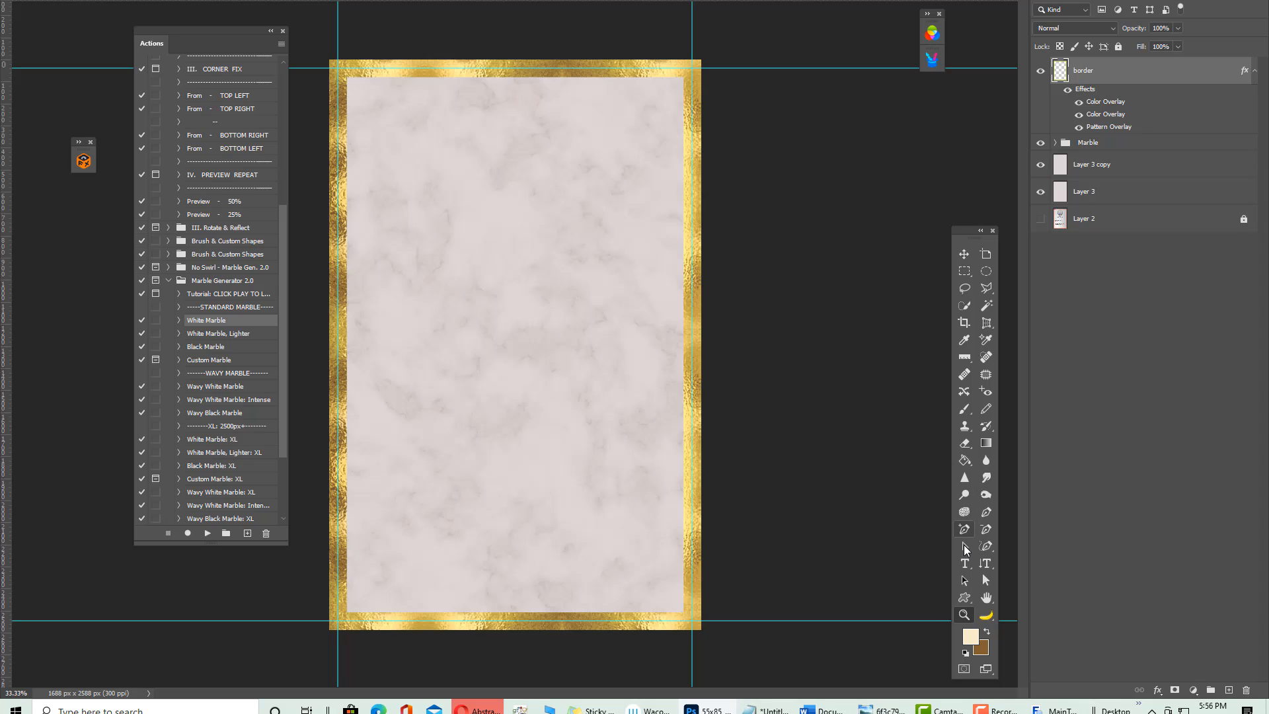
Add a text layer reading 'Anna & David' near the top of the card and commit it
left_click(964, 563)
key("t")
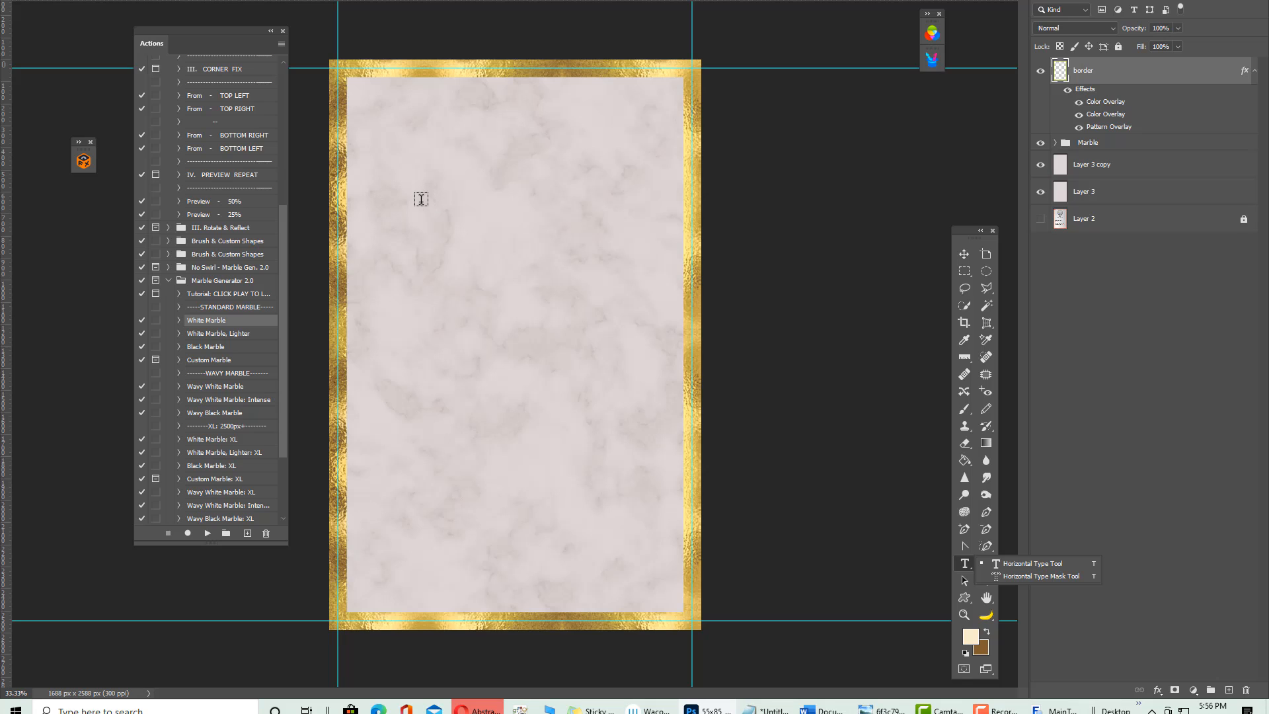
left_click(421, 199)
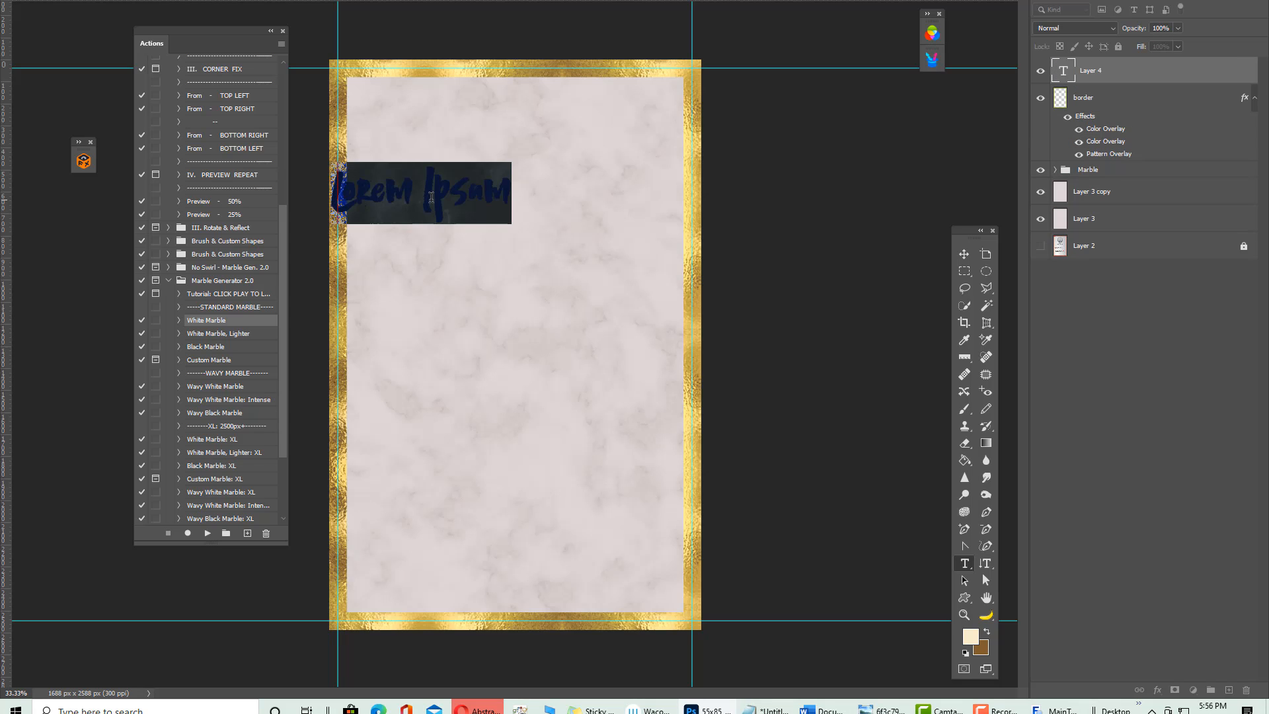
type("Anna")
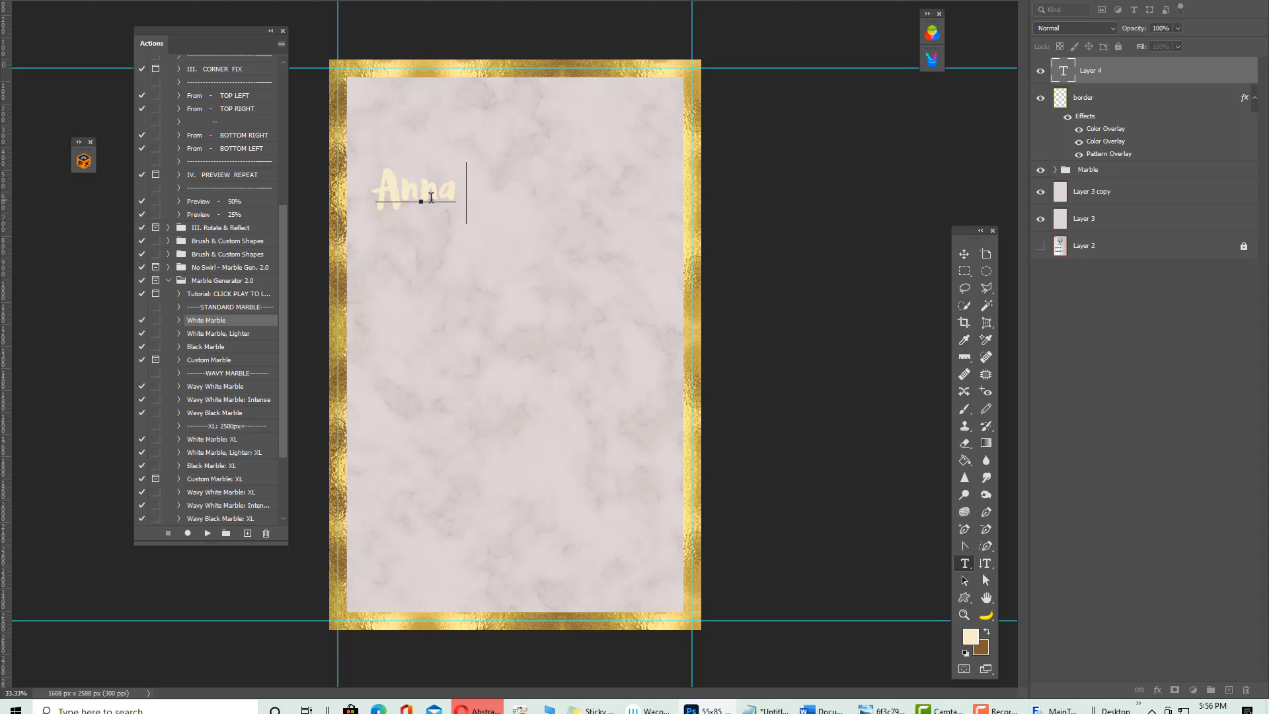
type(" + David")
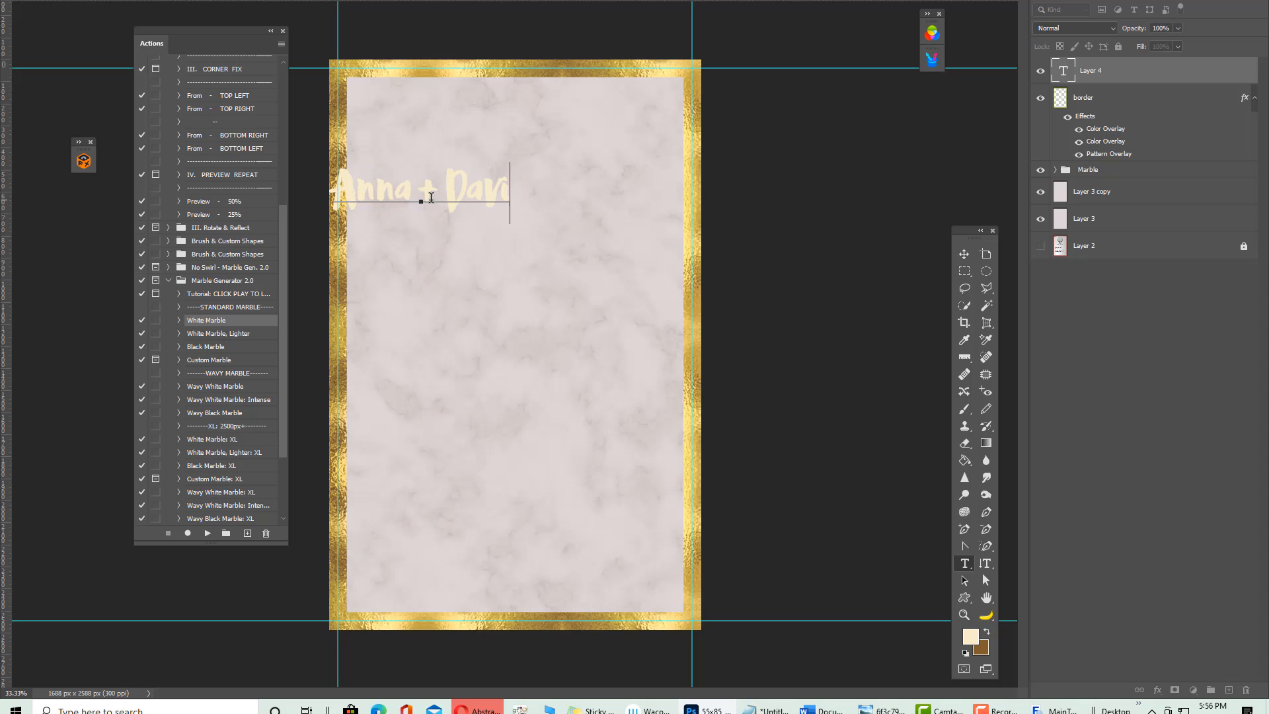
left_click(963, 256)
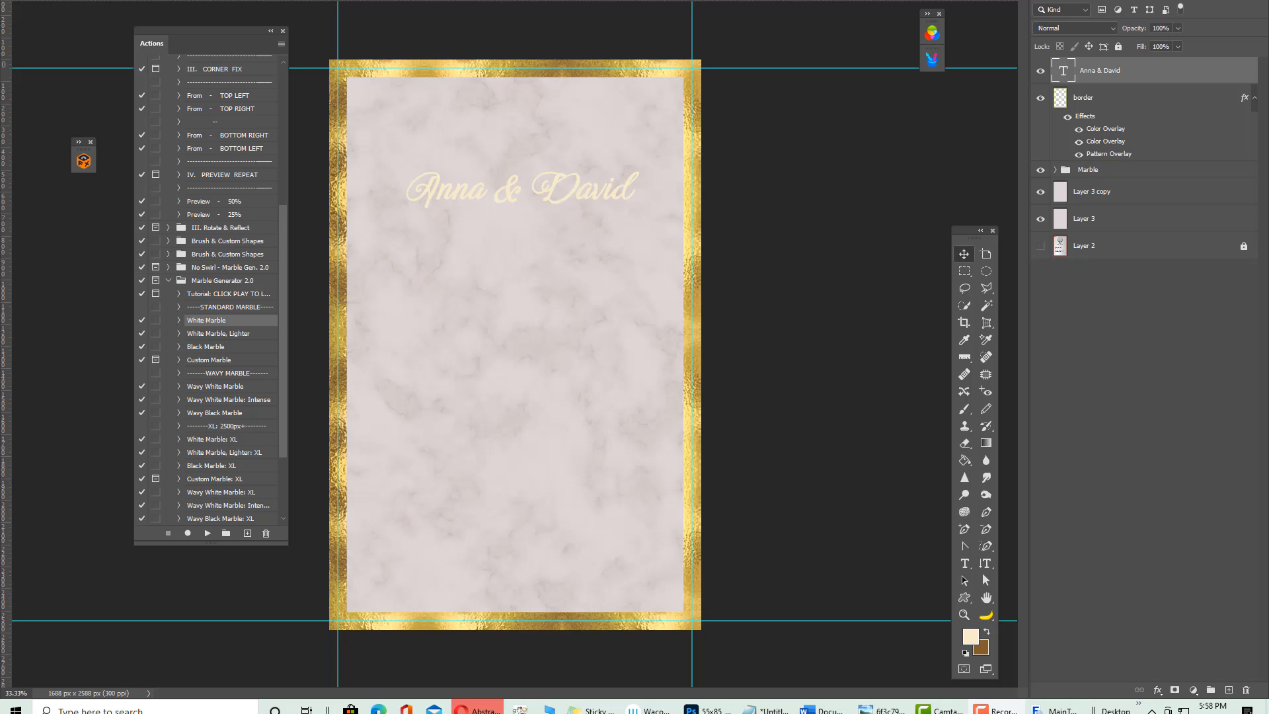
Launch the FX Box extension from Window > Extensions (legacy)
key("alt+w")
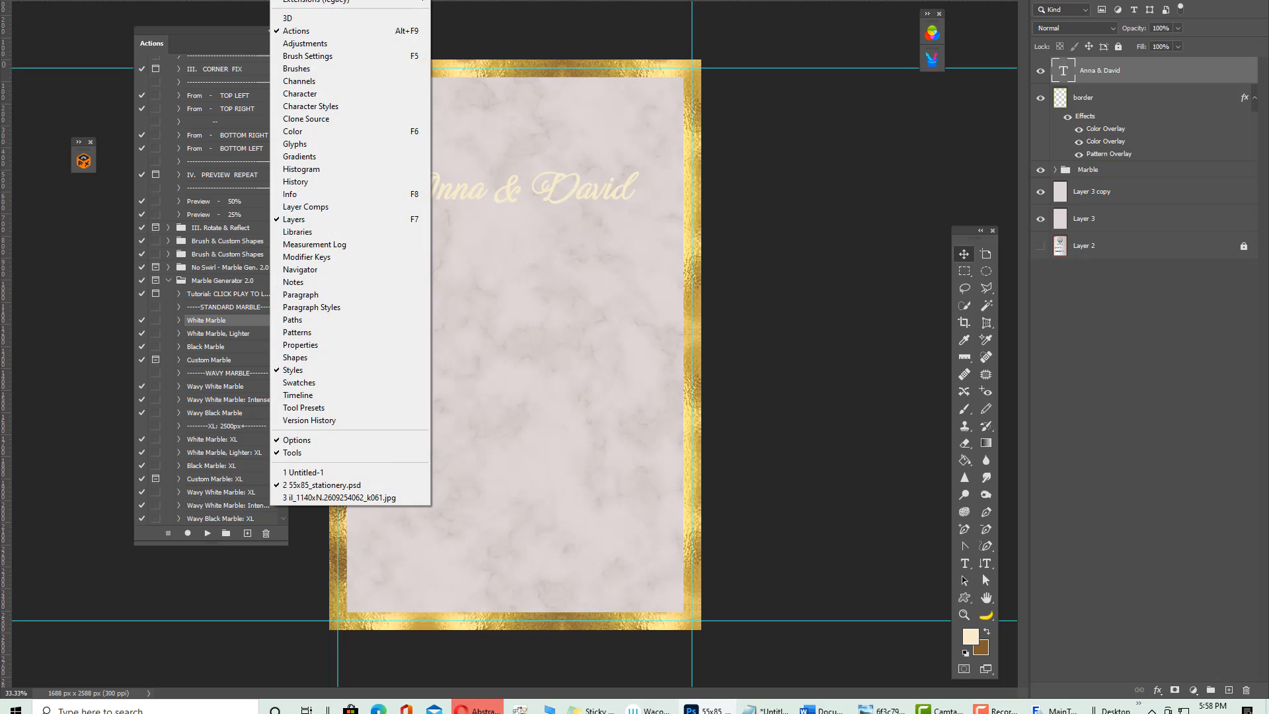
mouse_move(366, 1)
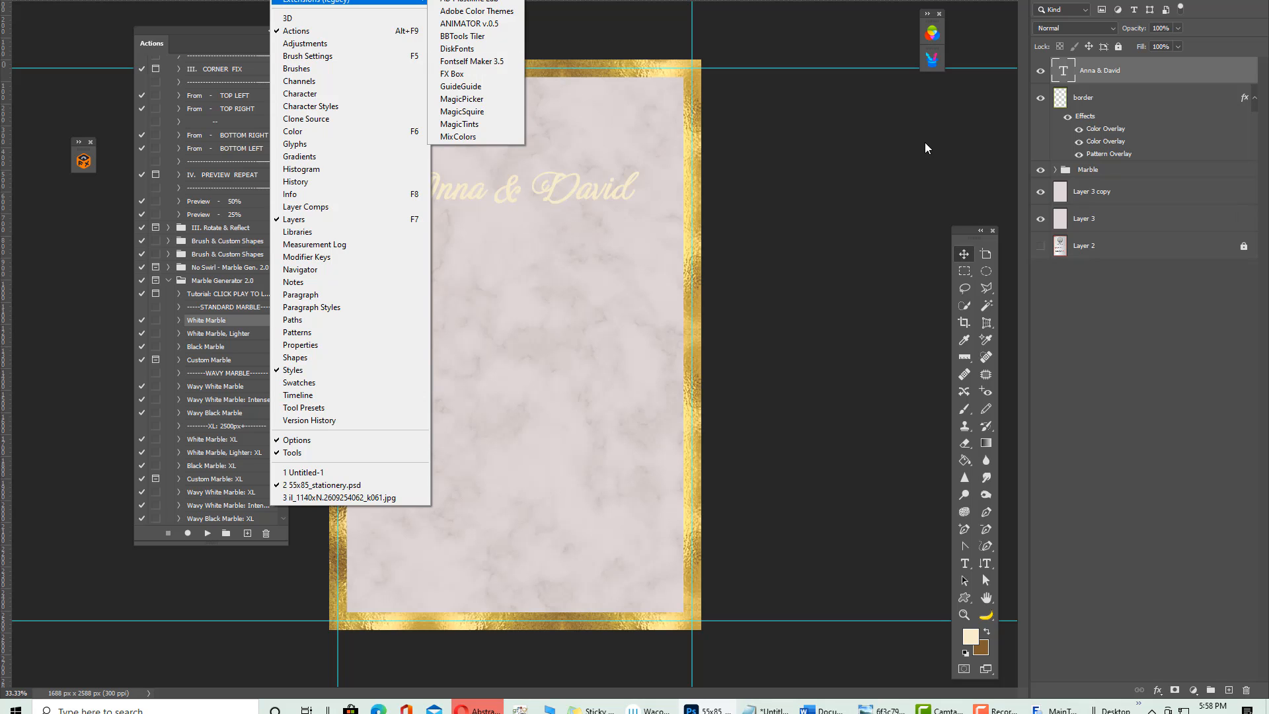
left_click(891, 134)
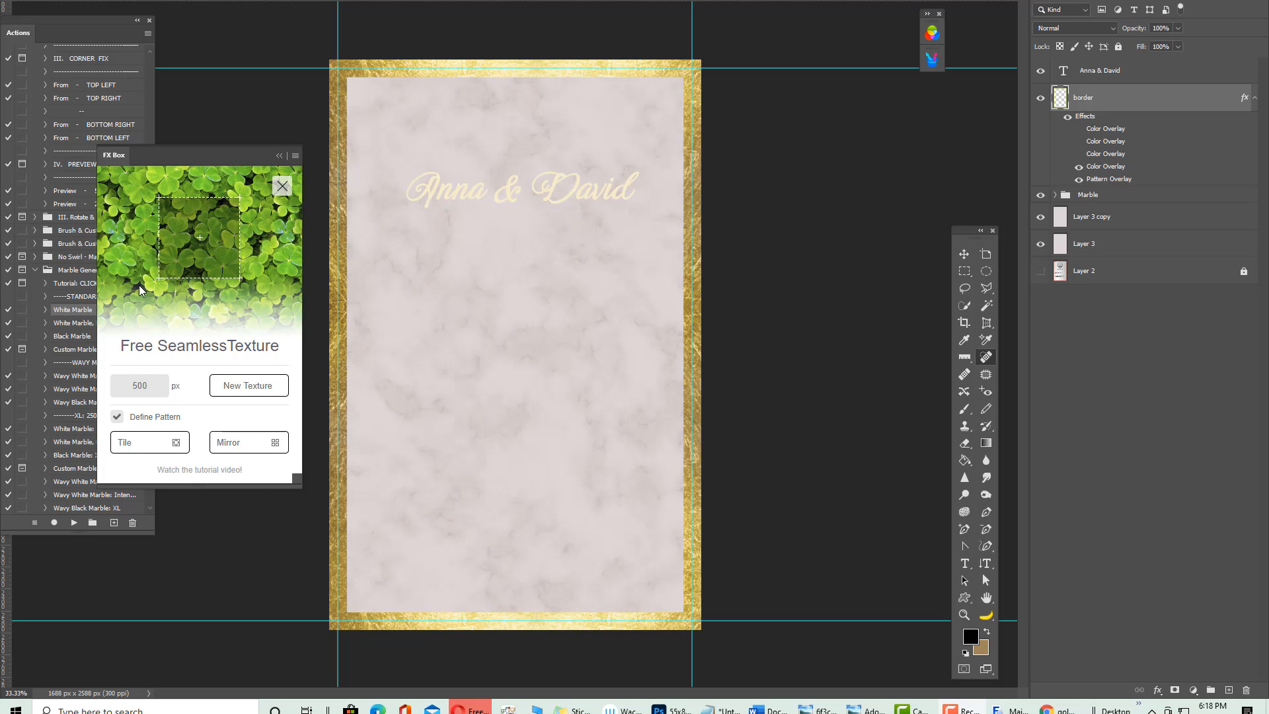
Select the Anna & David layer and move the names up and slightly left
left_click(609, 196)
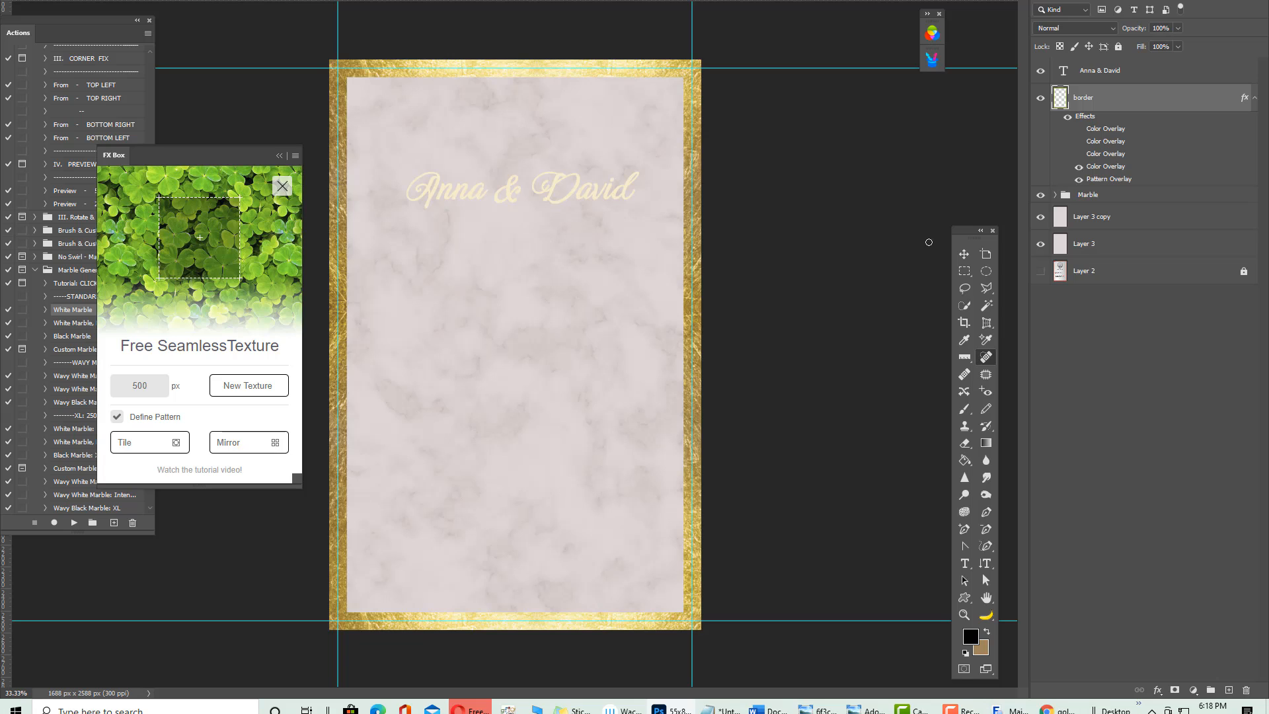
left_click(959, 258)
right_click(578, 199)
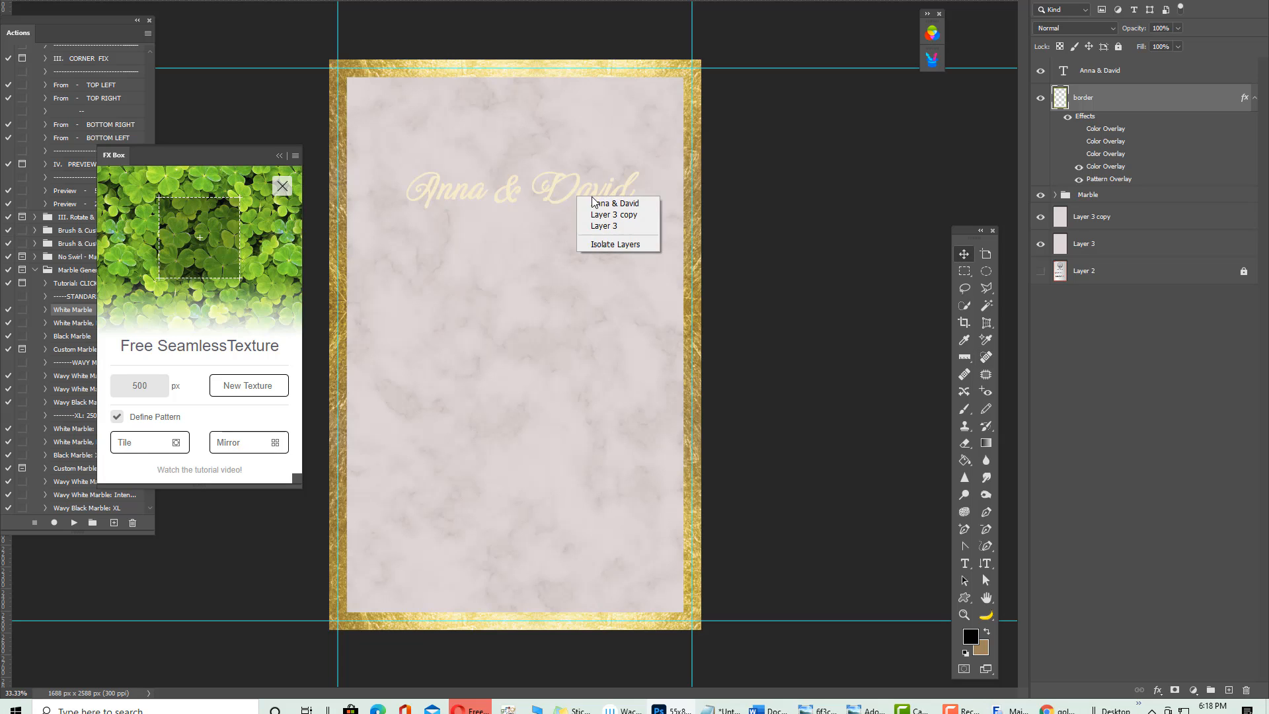
left_click(598, 203)
left_click_drag(580, 198, 565, 169)
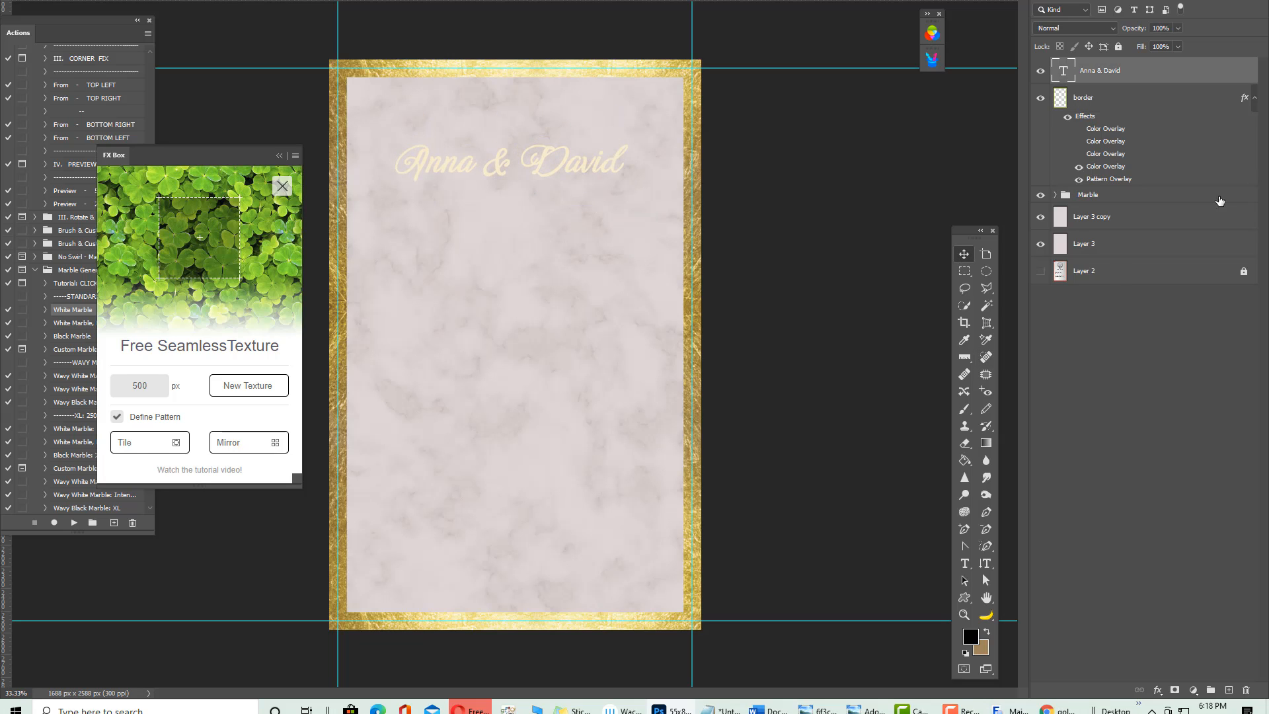
Apply a saved gold foil layer style to the names to match the border
left_click(1157, 689)
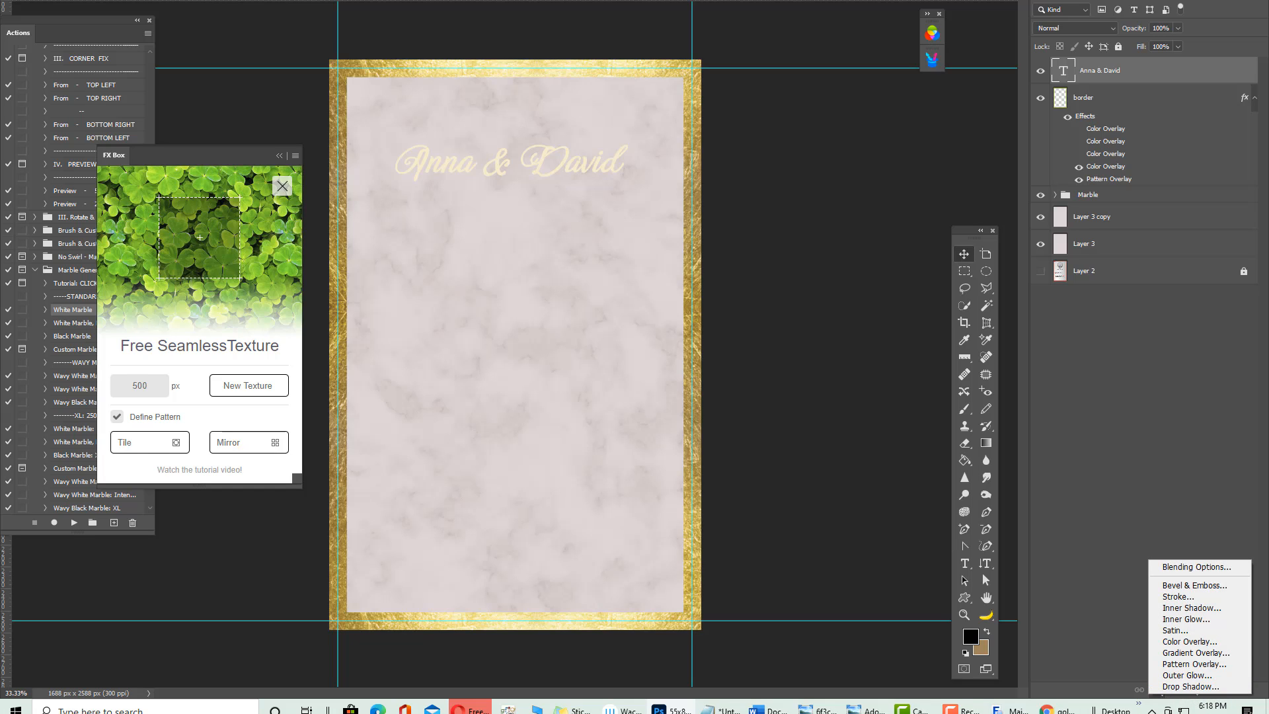
key("Escape")
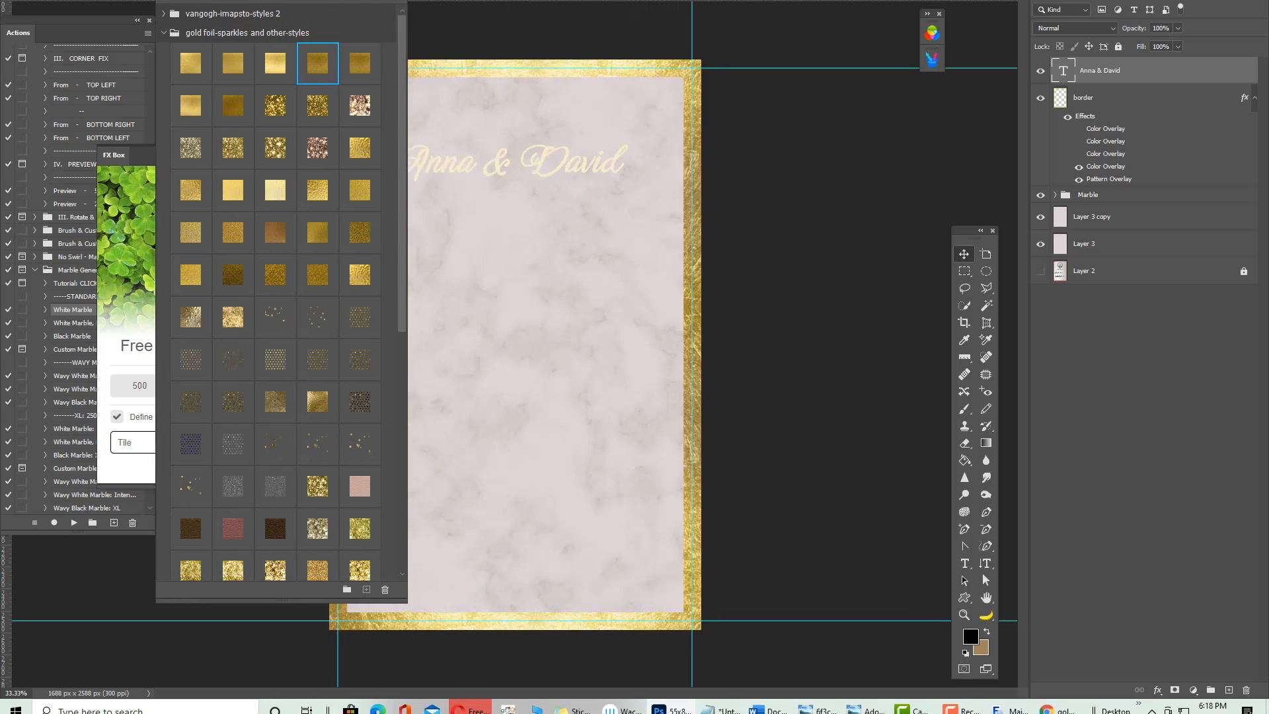
left_click_drag(317, 2, 483, 2)
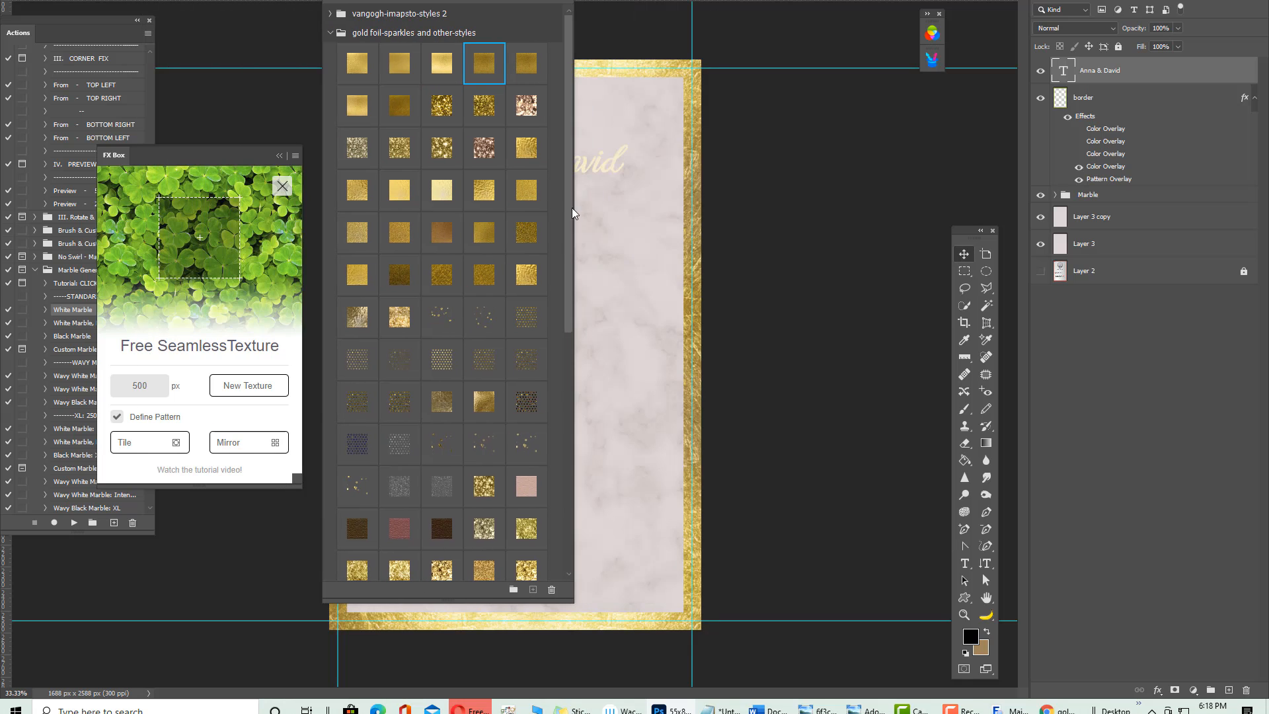
left_click_drag(572, 207, 592, 526)
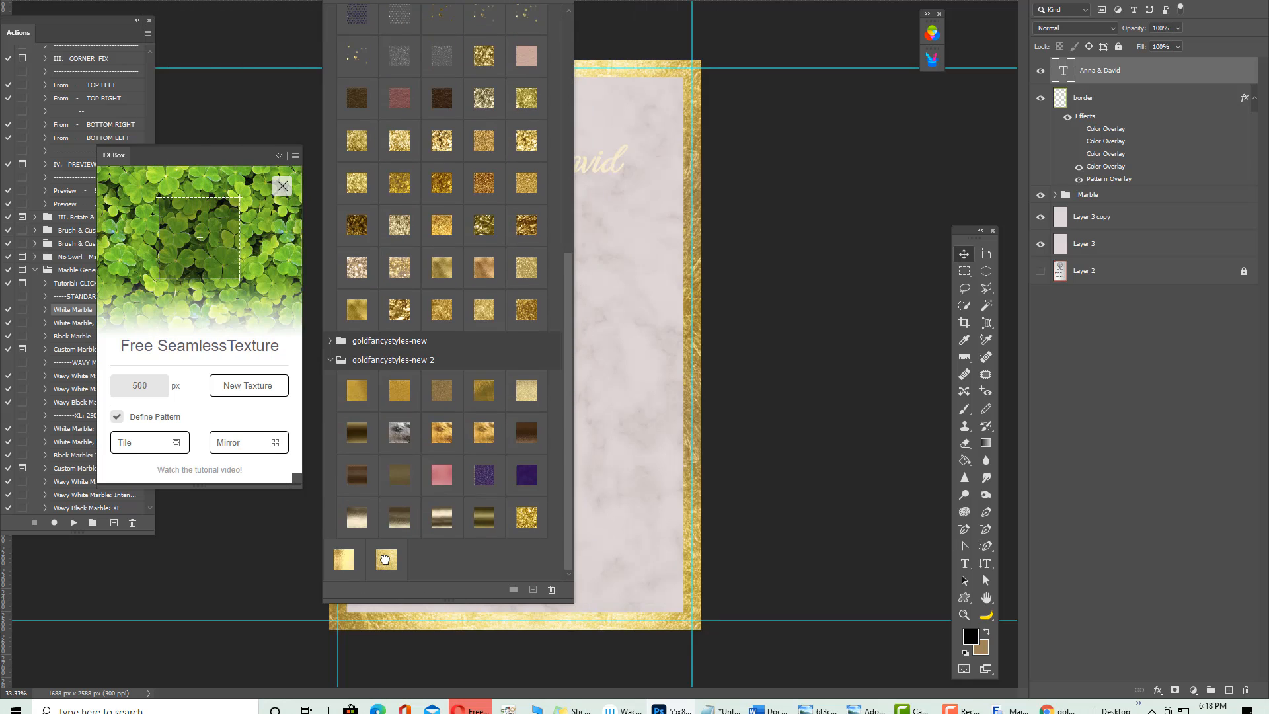
left_click(385, 559)
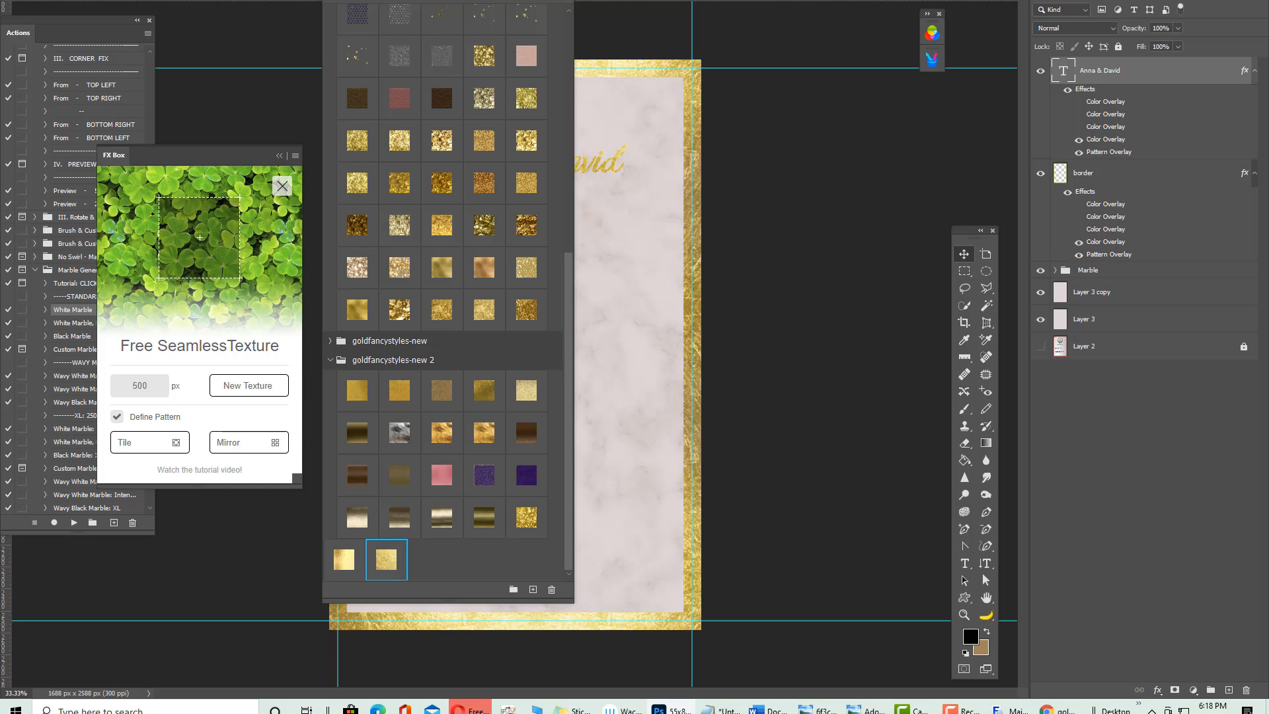
left_click_drag(385, 2, 218, 712)
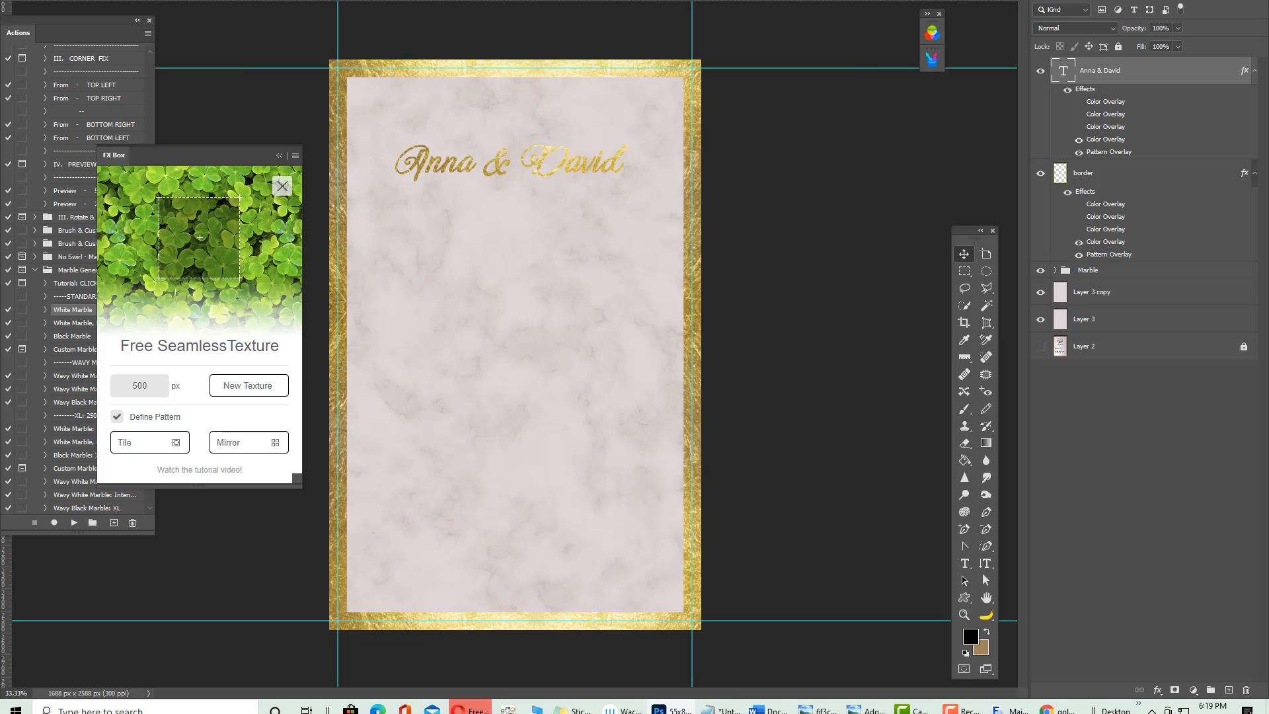
key("ctrl+Tab")
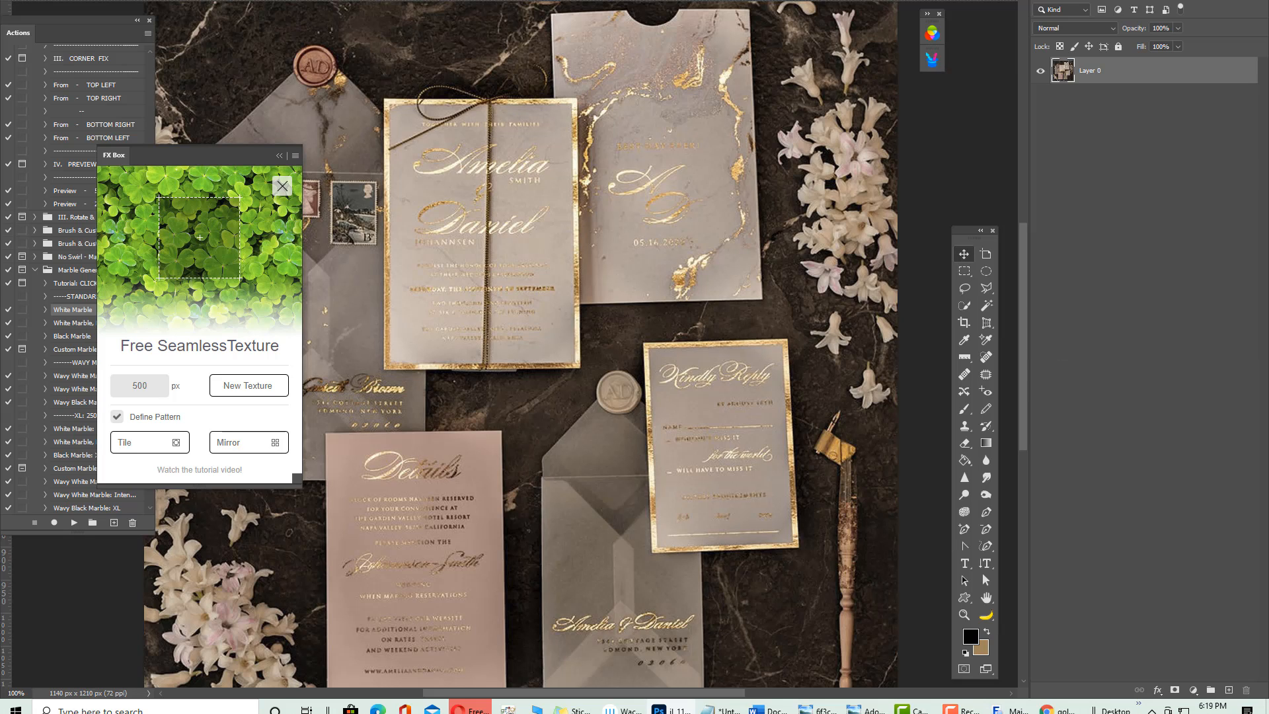
Compare the card with the reference invitation photo, then bring MainType forward
key("ctrl+Tab")
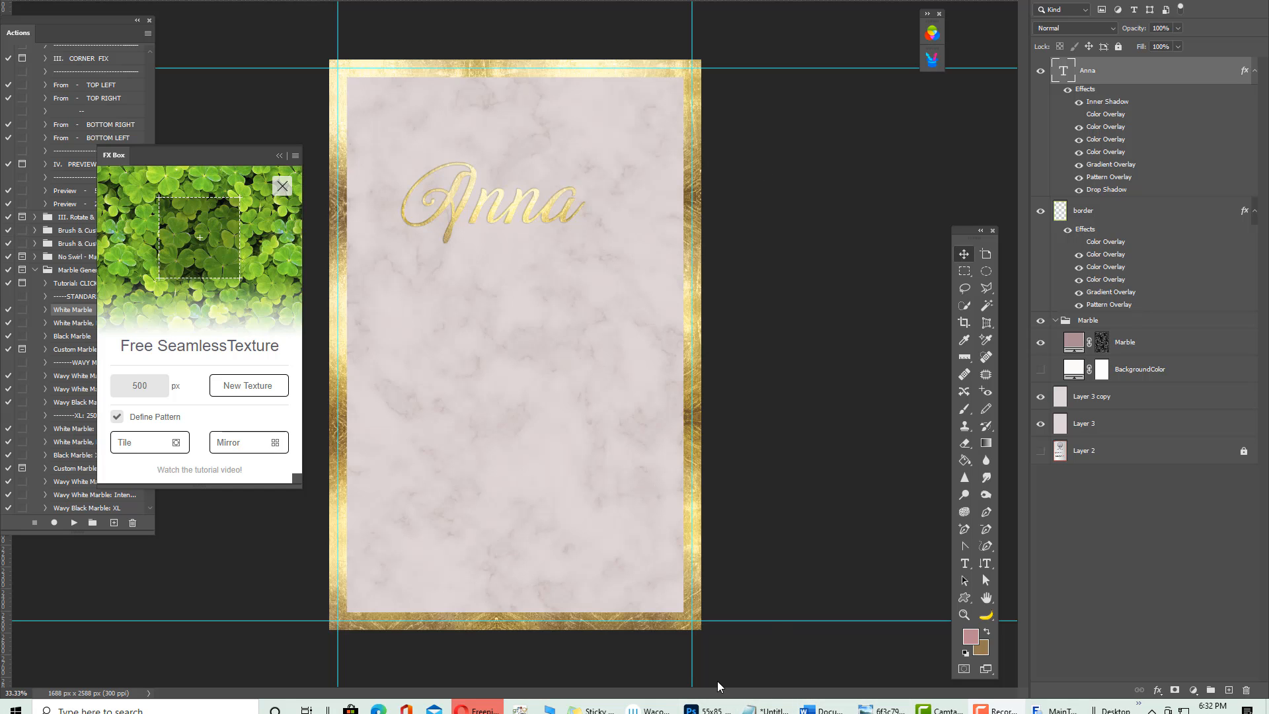
left_click(1056, 710)
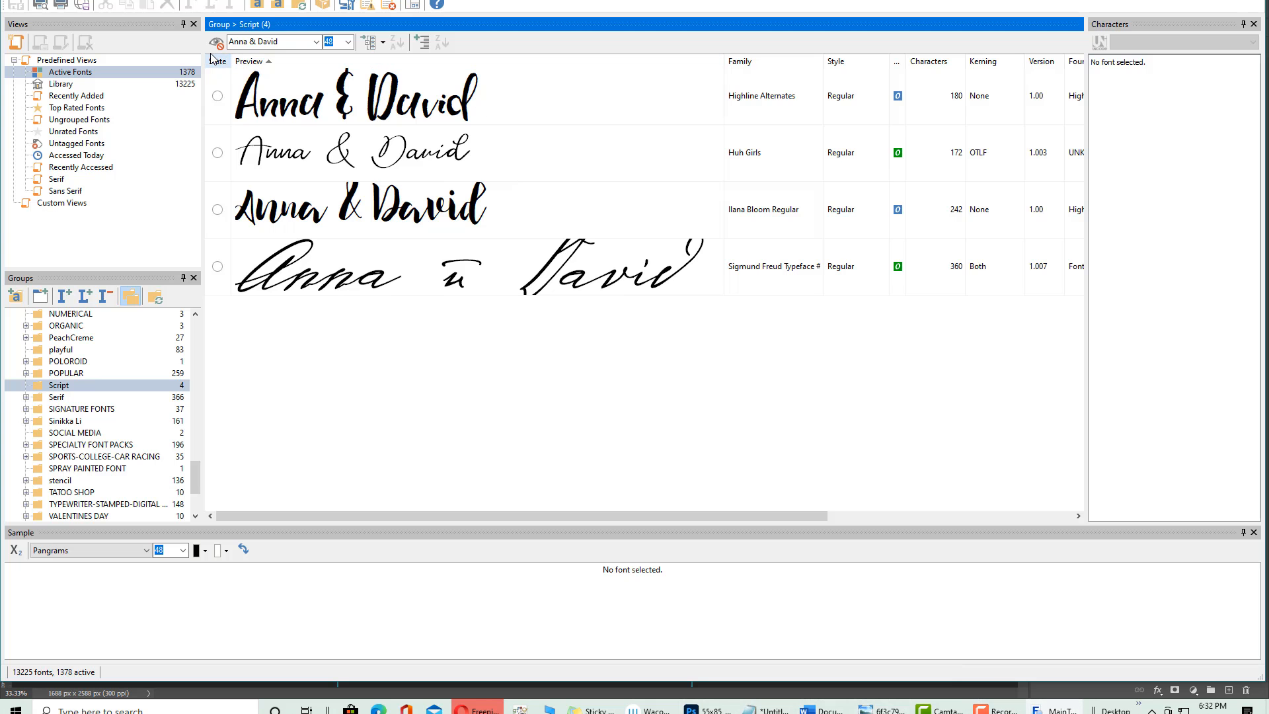
Preview the Serif font group with the sample text 'YOU HAVE BEEN CORDIALLY INVITED'
left_click_drag(279, 41, 228, 42)
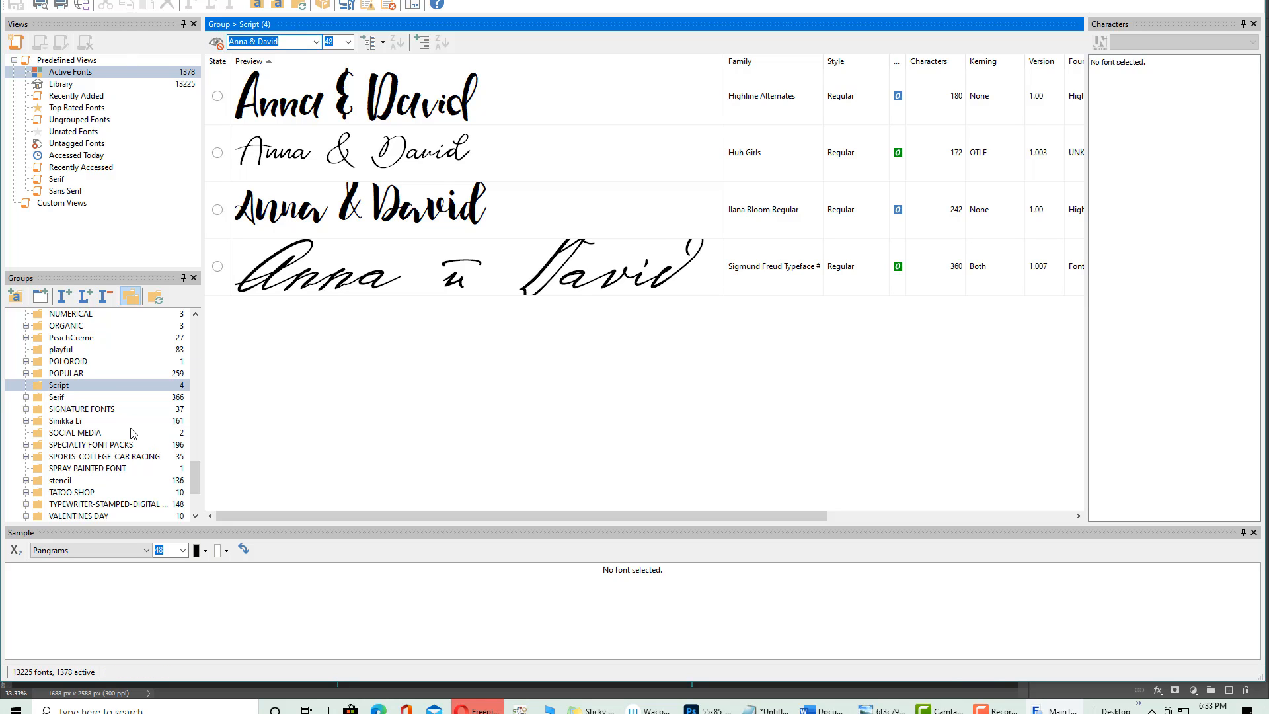
left_click(59, 397)
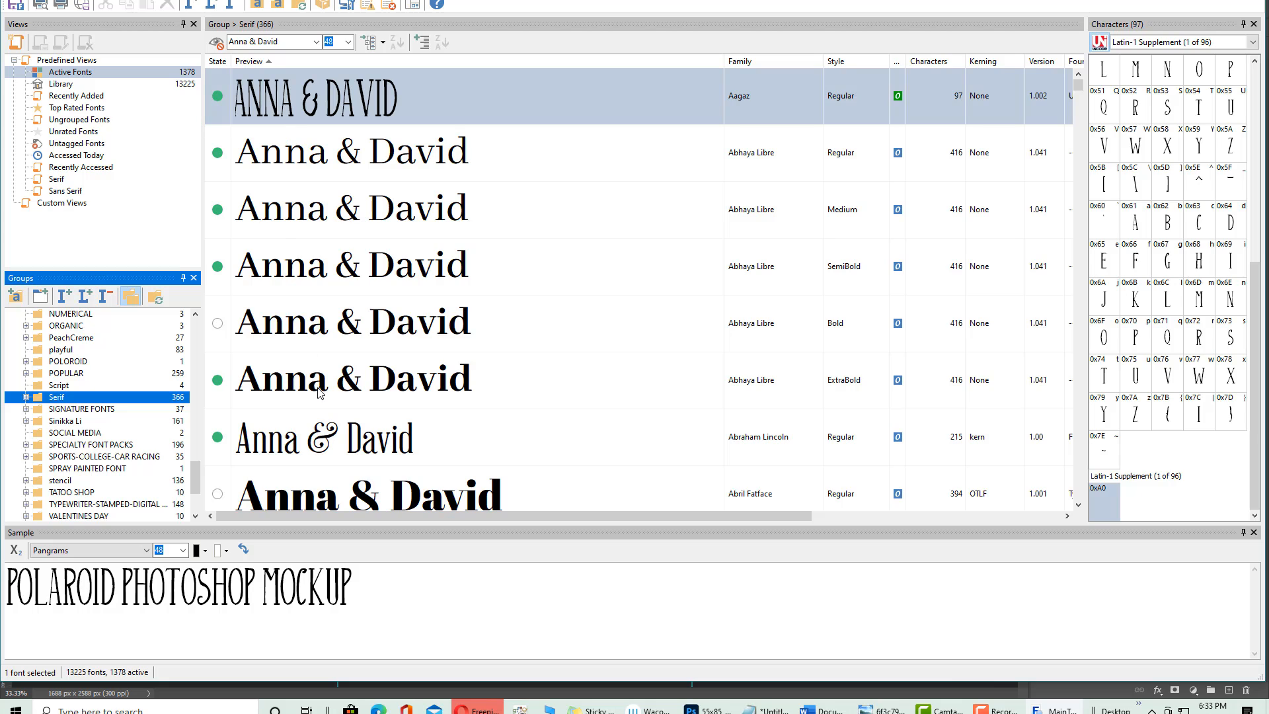
left_click_drag(289, 41, 168, 48)
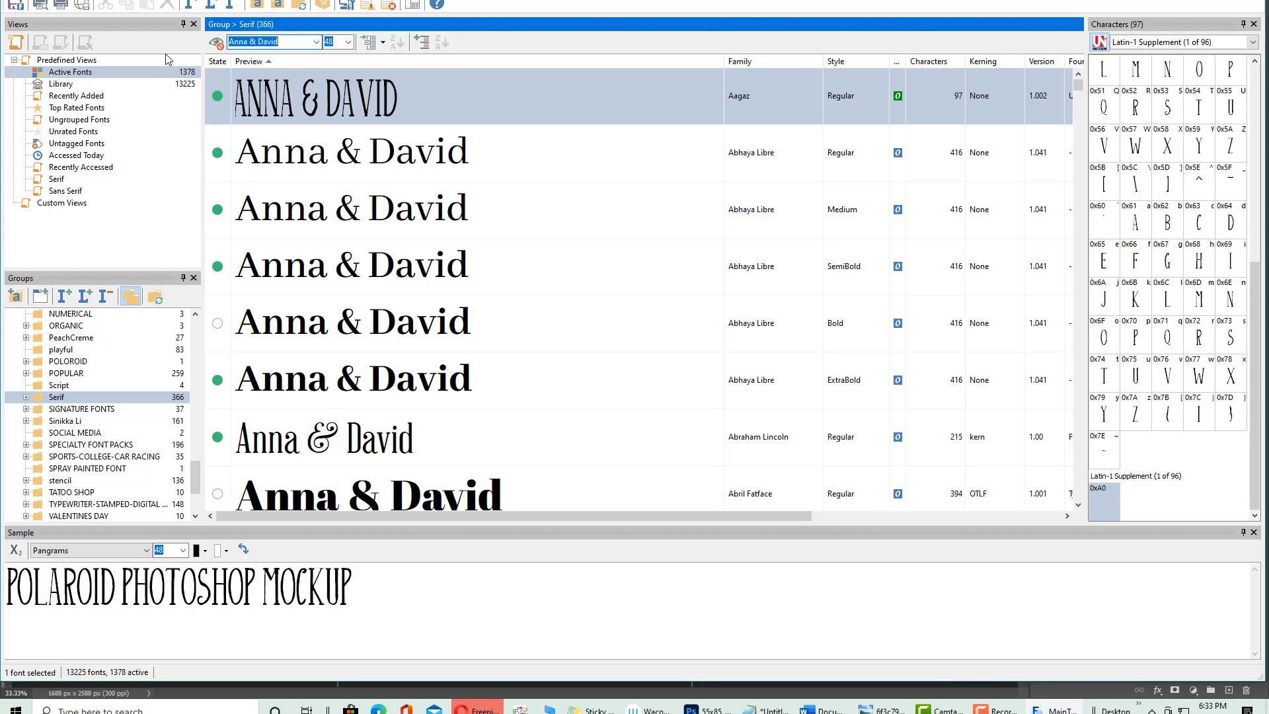
type("YOU HAV")
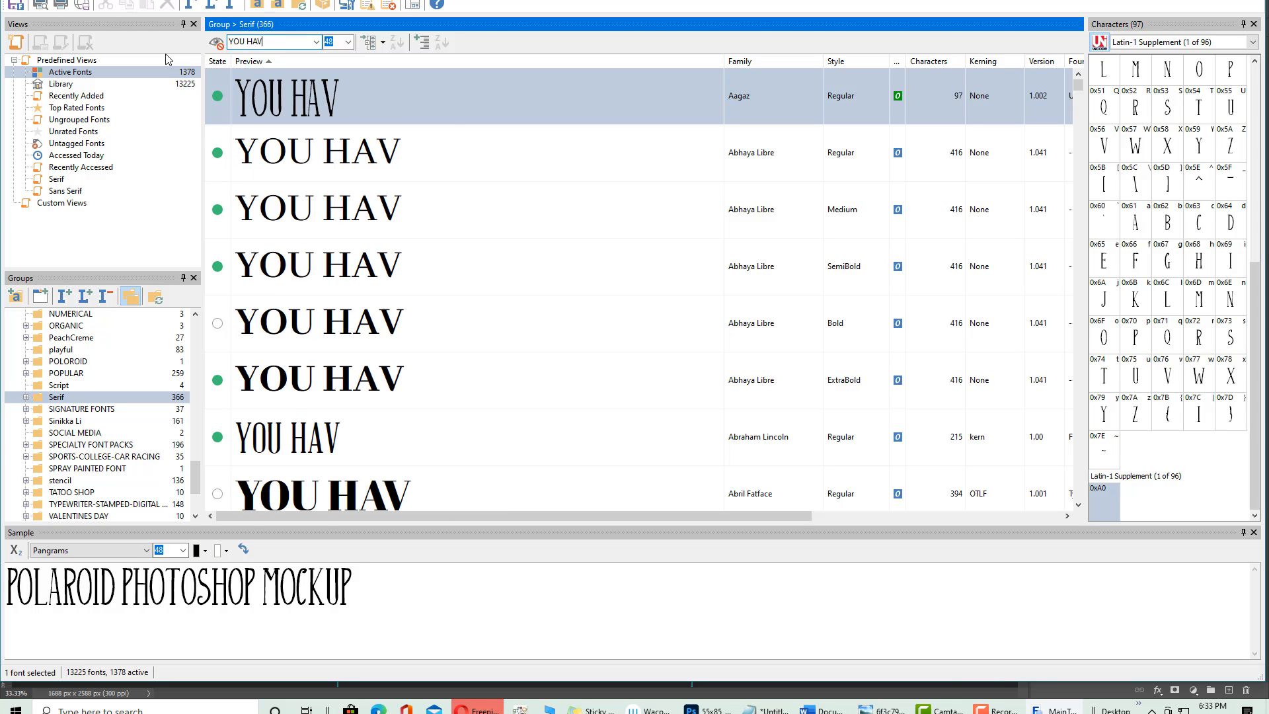
type("E  BEEN")
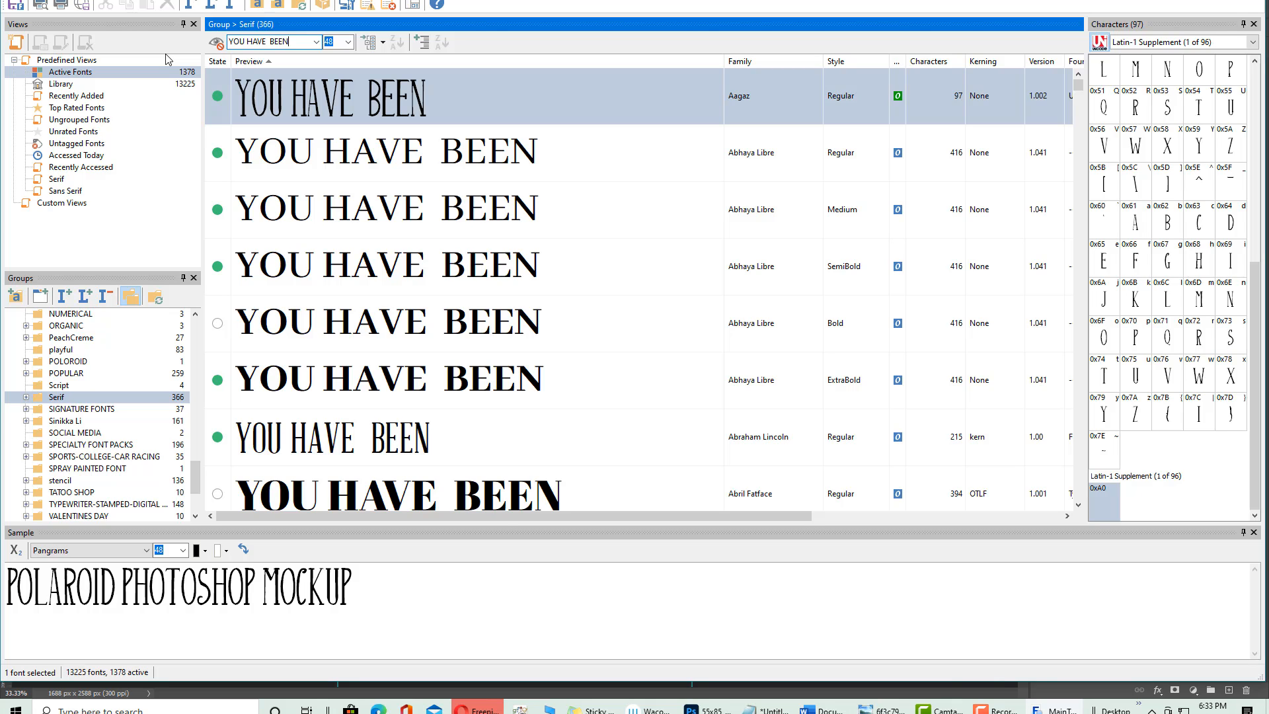
type(" CORD")
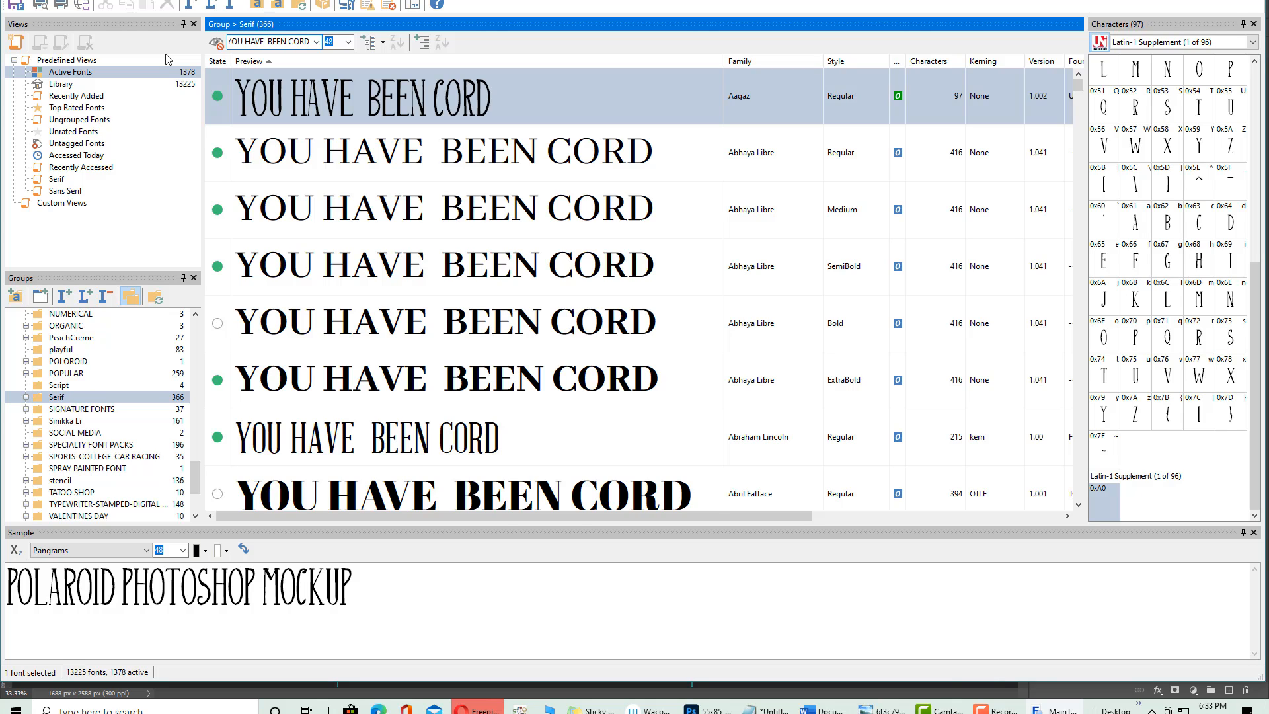
type("IALLY INVITED")
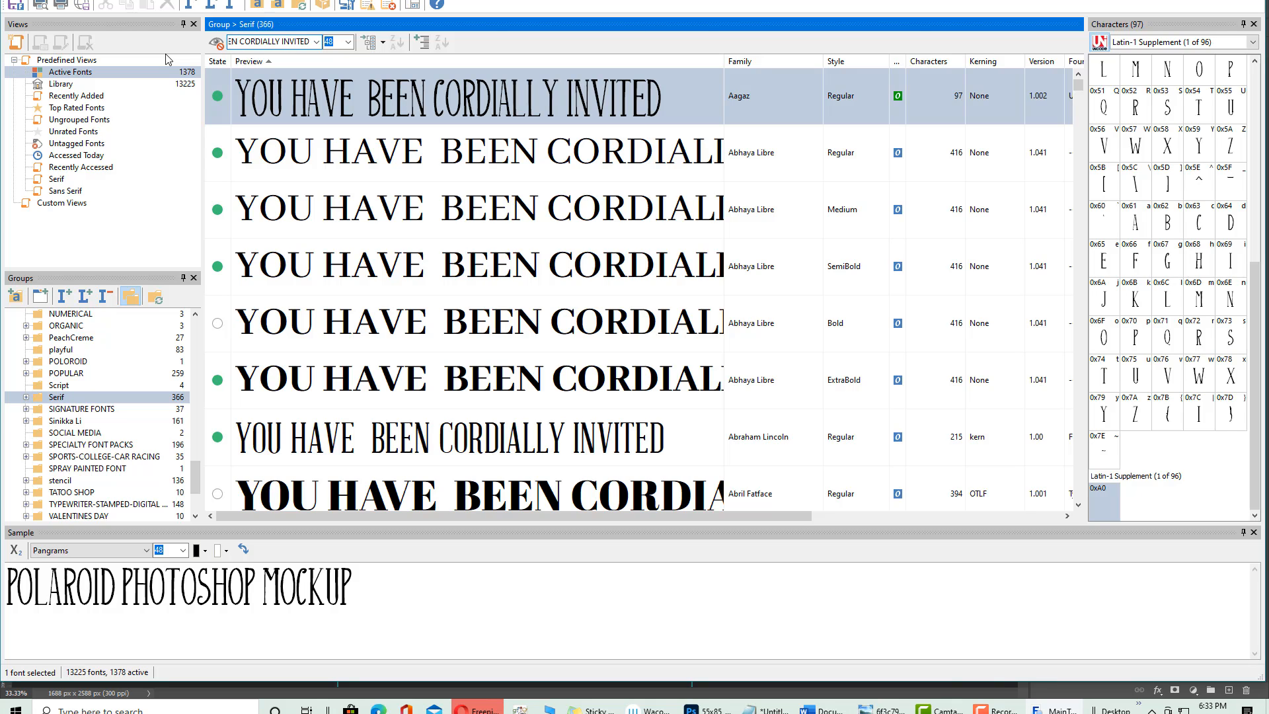
Browse the serif previews, choose Bodoni MT Condensed Bold, and return to Photoshop
scroll(300, 281, "down", 1)
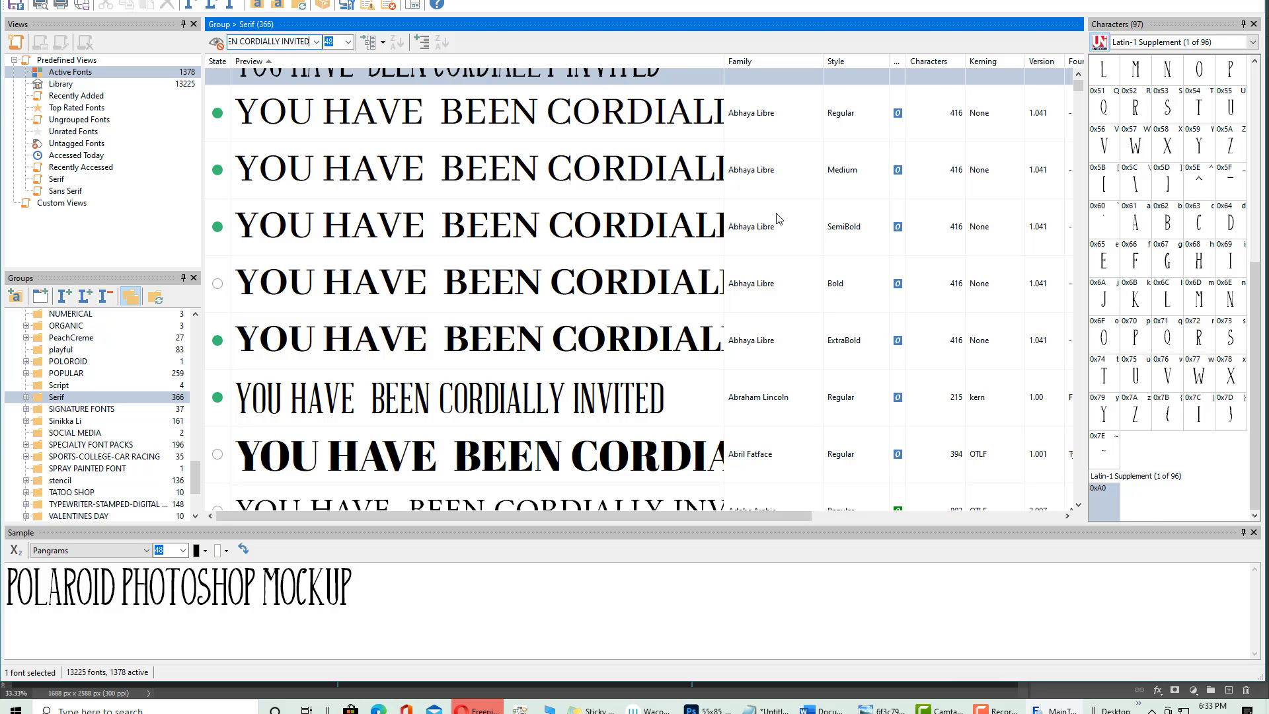
scroll(776, 219, "down", 3)
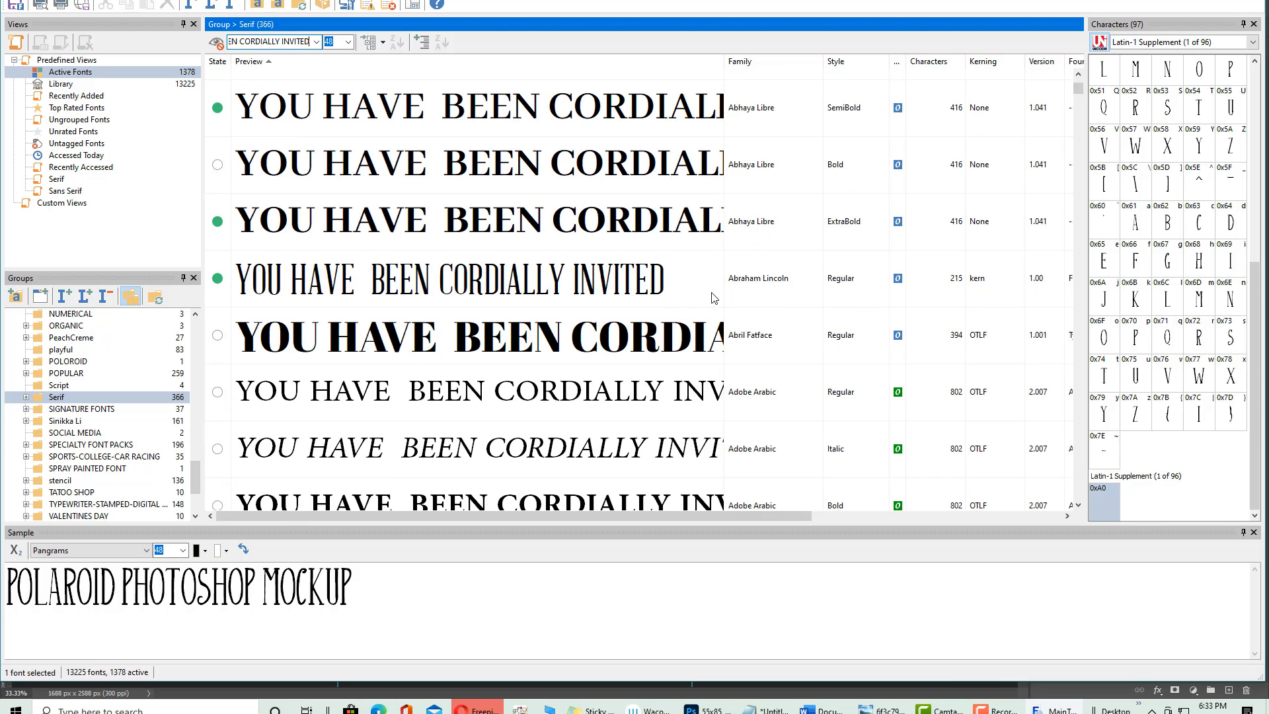
scroll(714, 298, "down", 5)
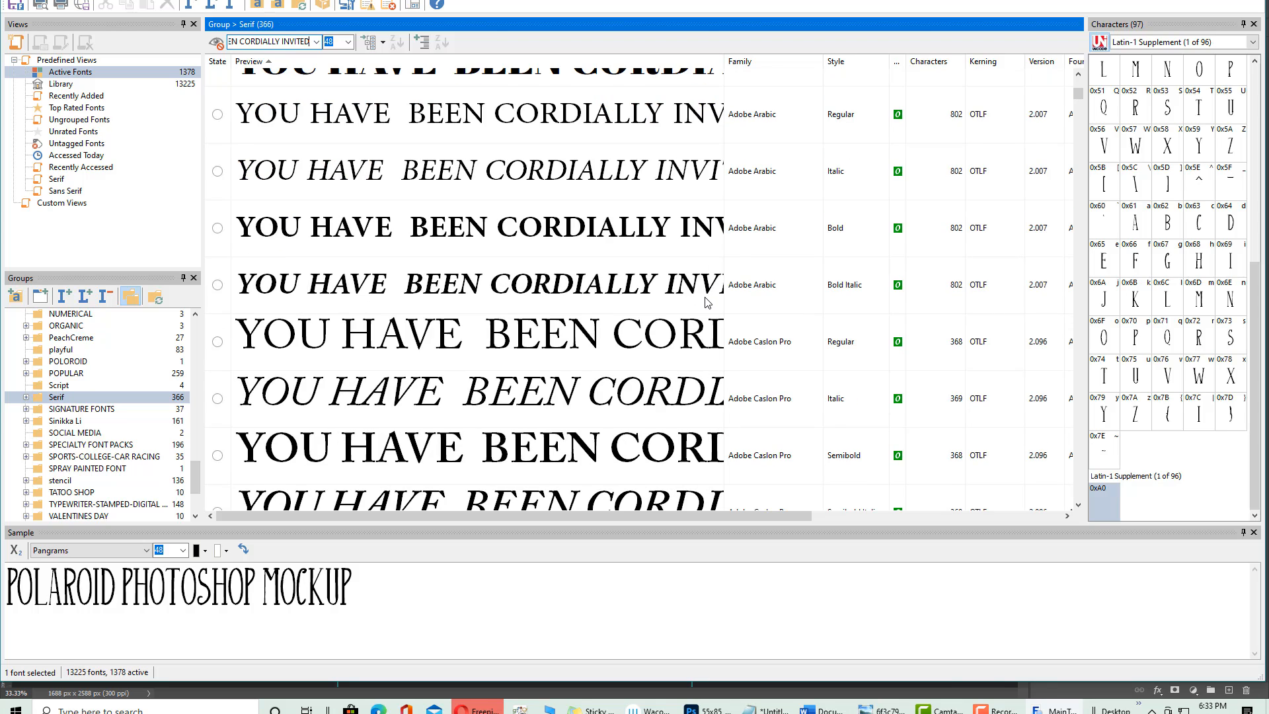
scroll(707, 302, "down", 9)
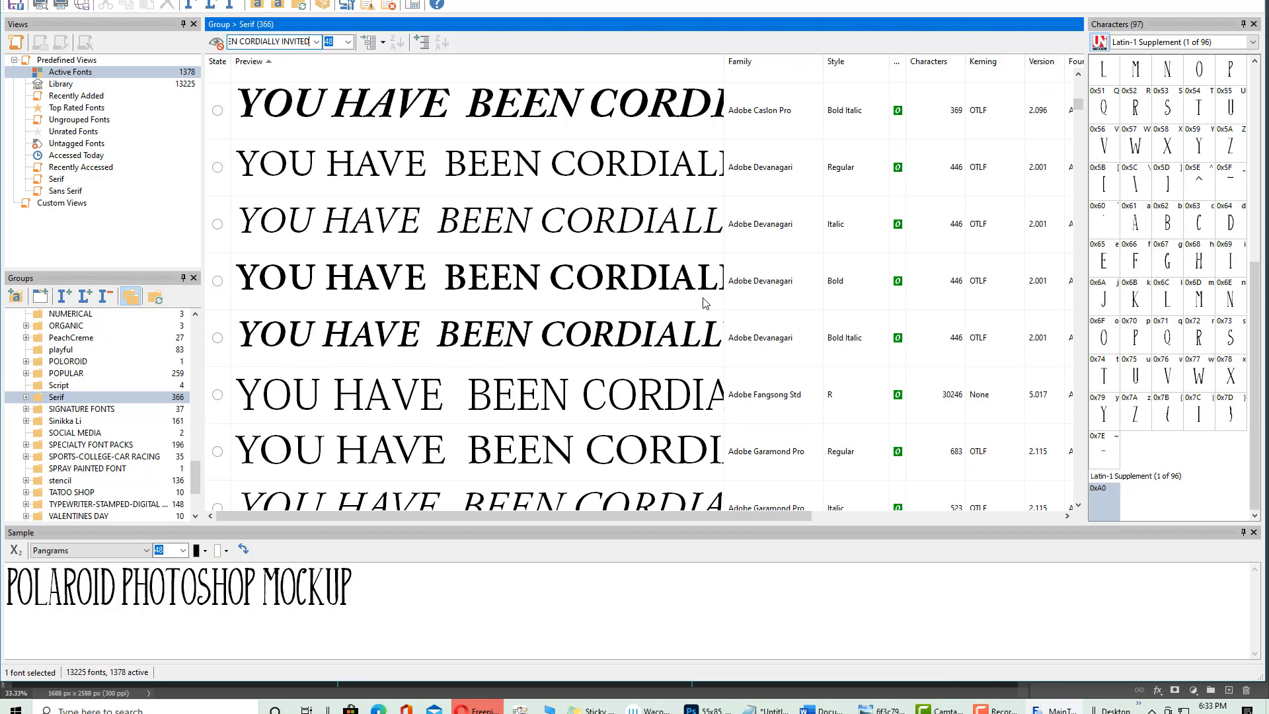
scroll(706, 303, "down", 15)
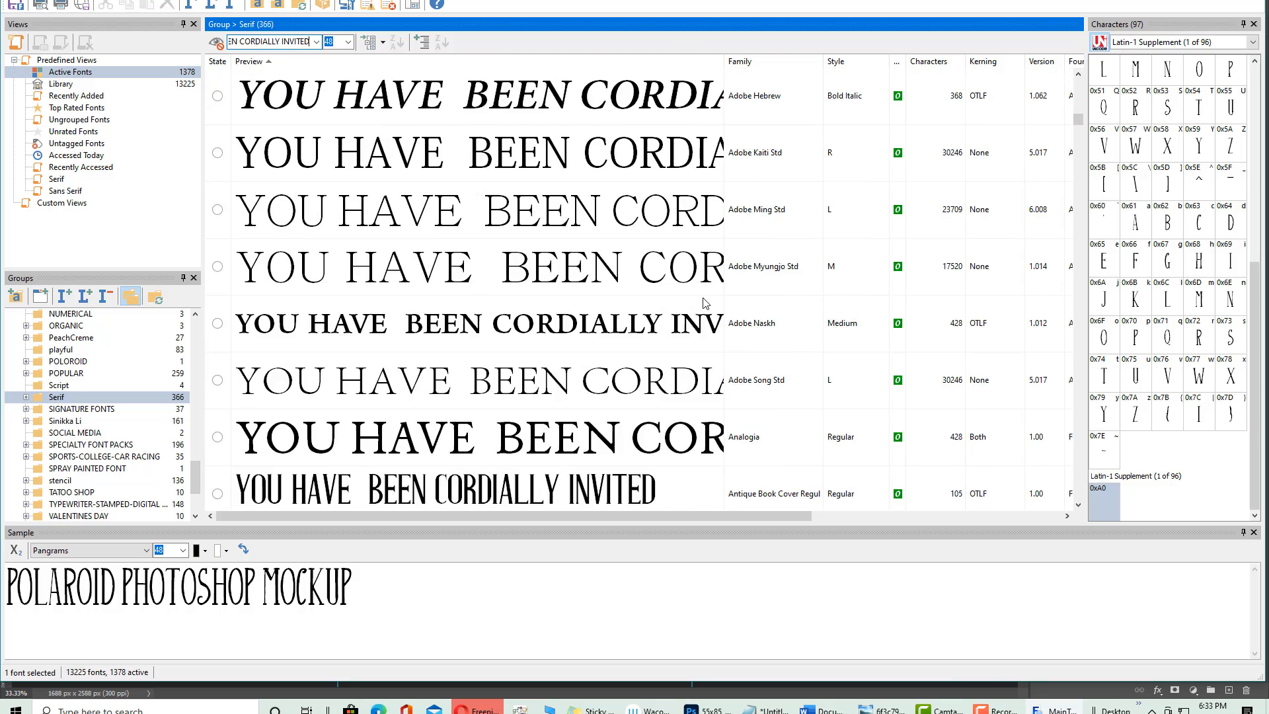
scroll(706, 303, "down", 18)
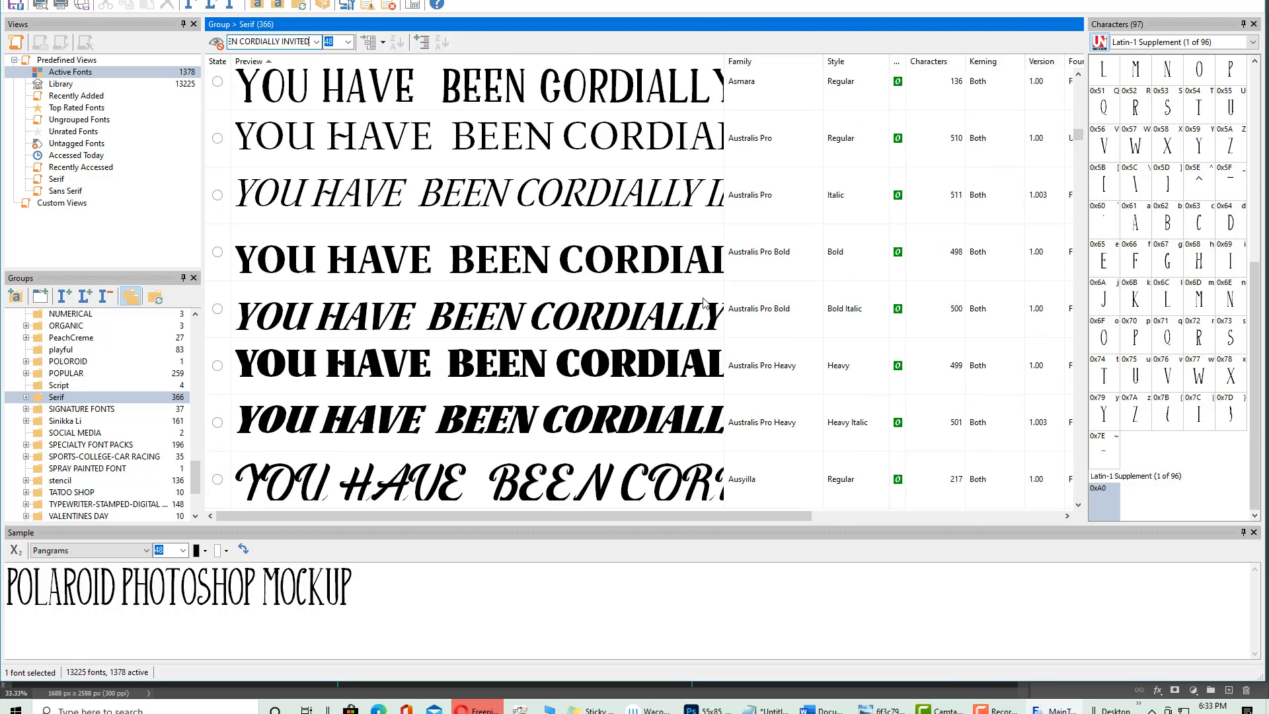
scroll(706, 304, "down", 13)
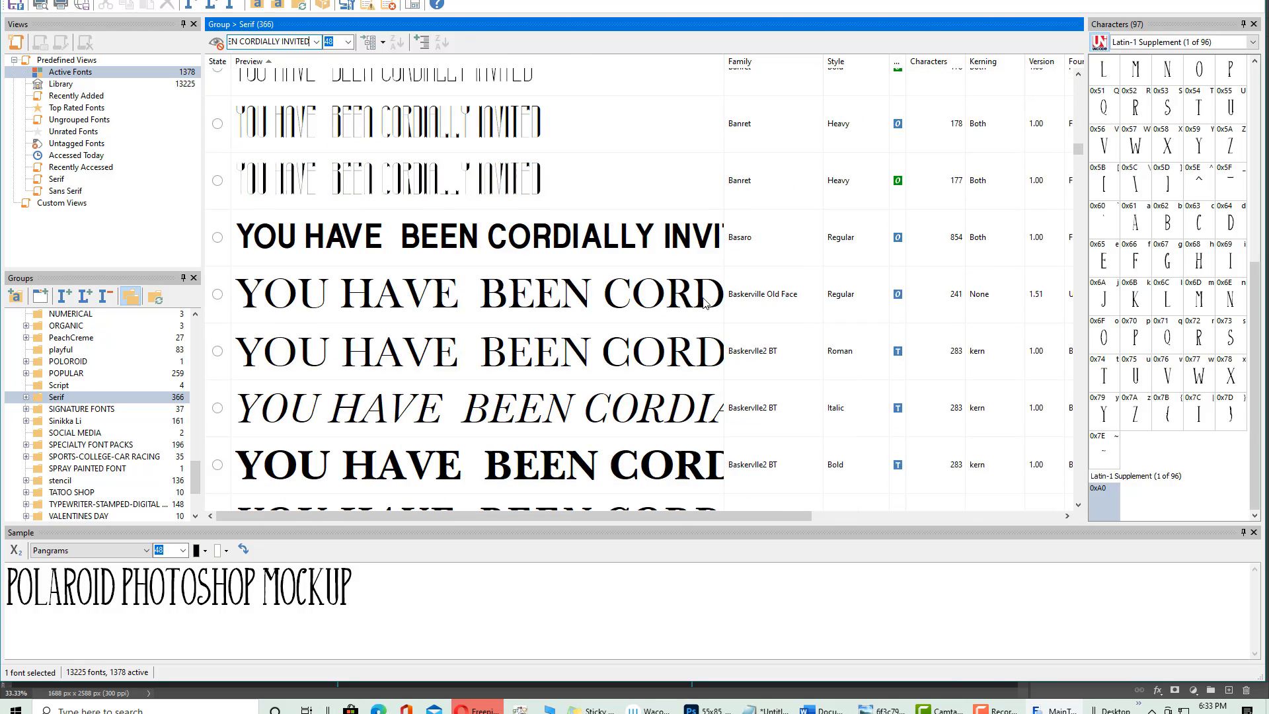
scroll(706, 303, "down", 8)
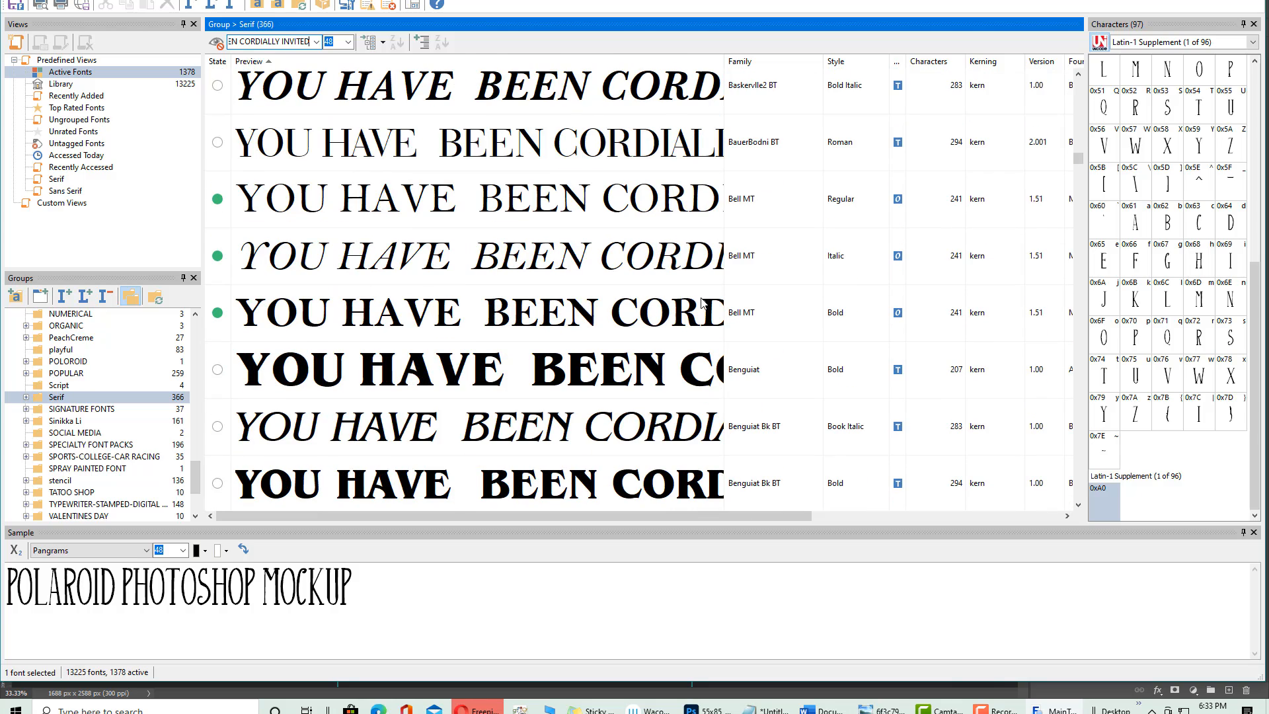
scroll(702, 305, "down", 10)
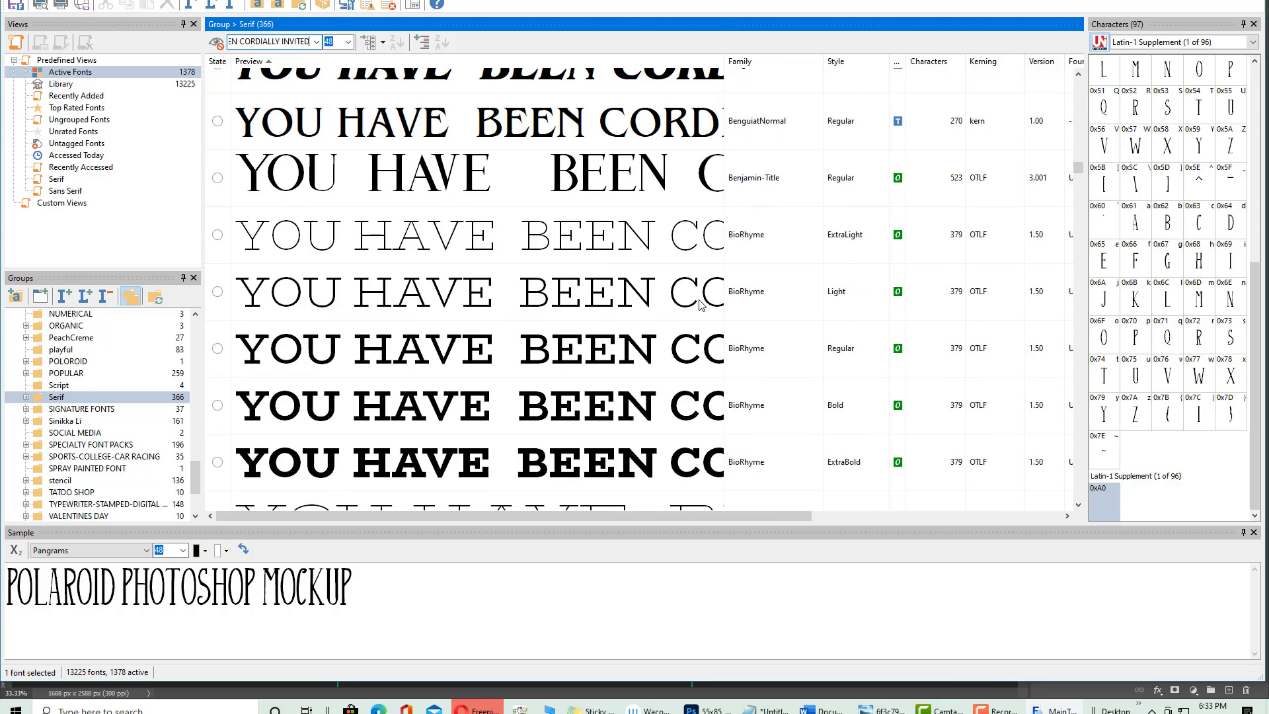
scroll(702, 304, "down", 6)
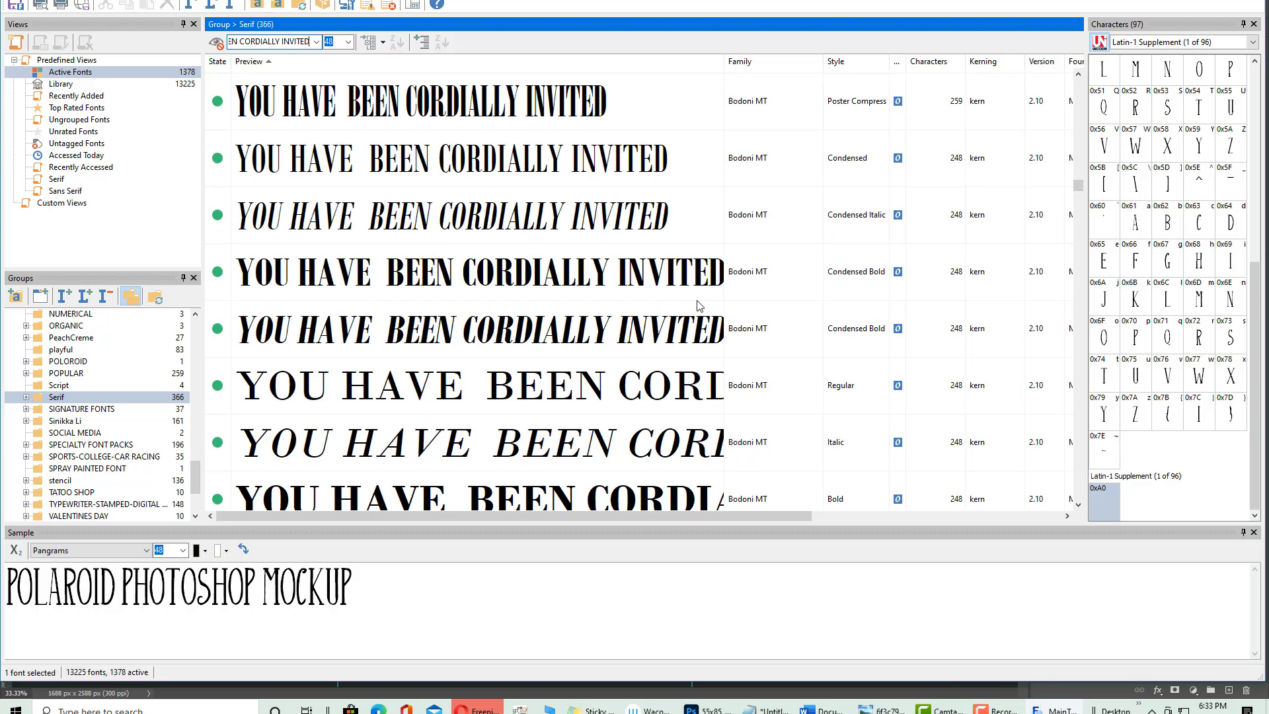
scroll(615, 256, "down", 5)
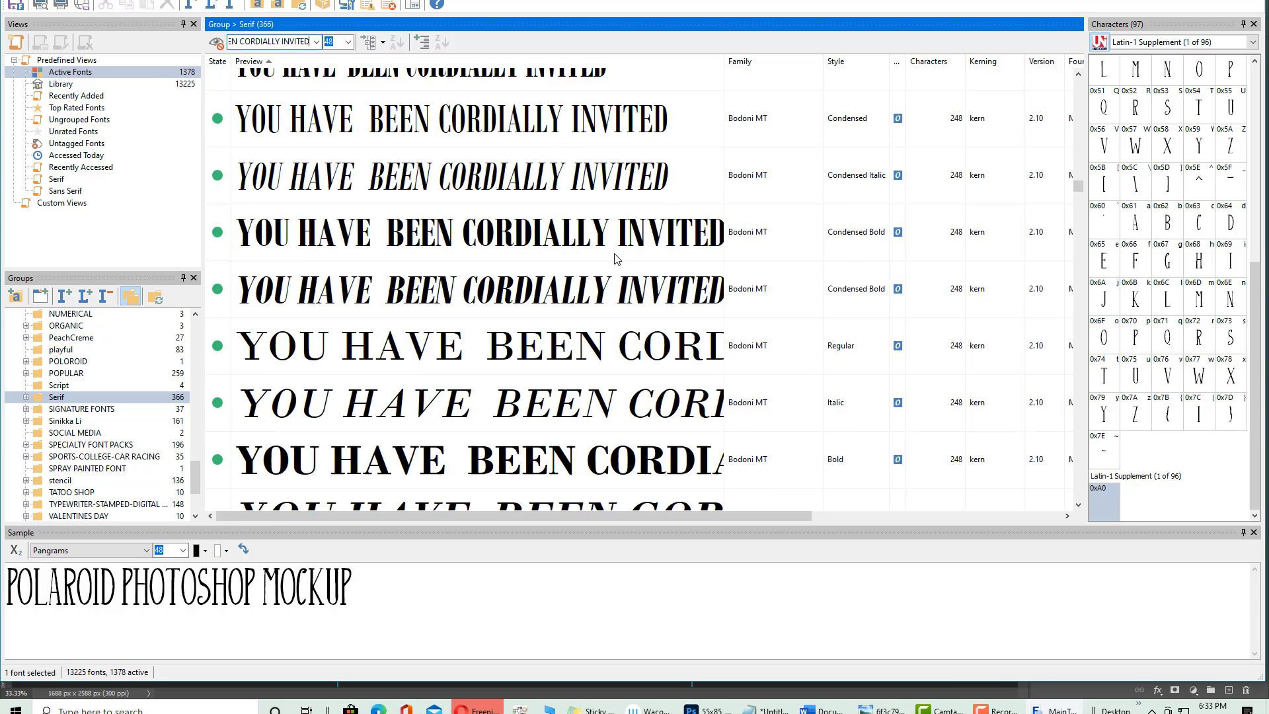
scroll(611, 259, "up", 3)
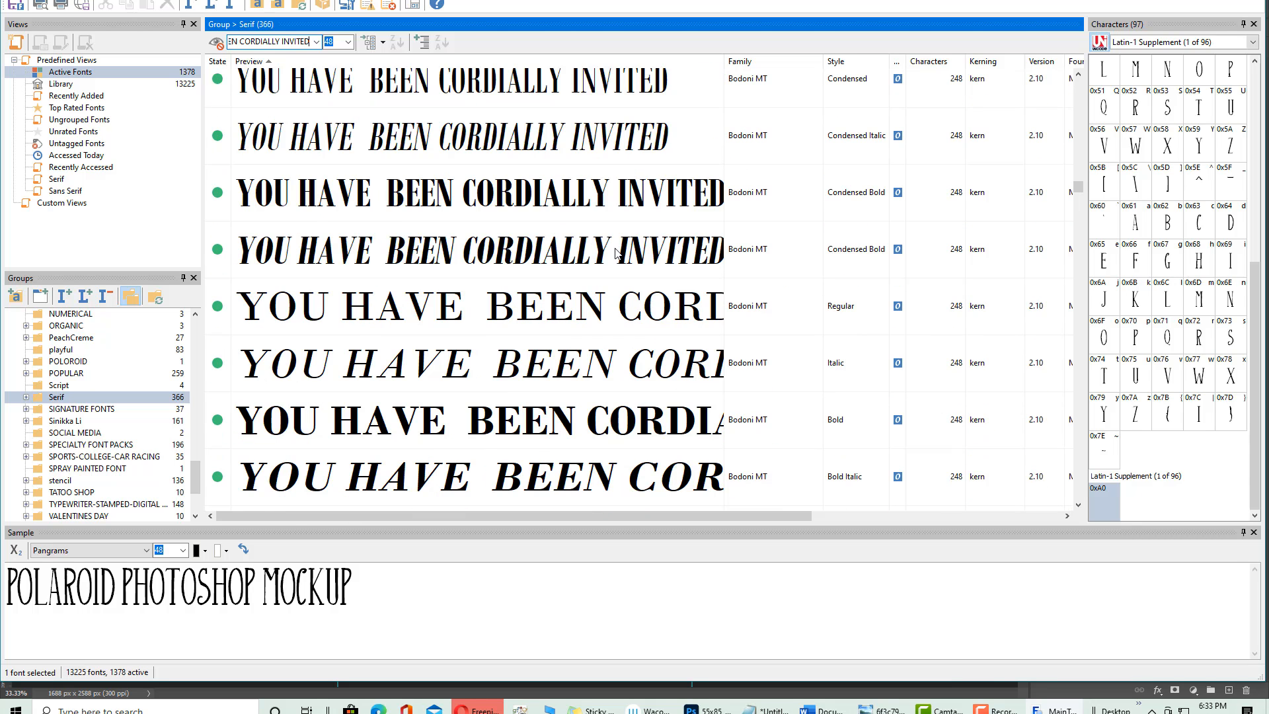
scroll(660, 213, "up", 2)
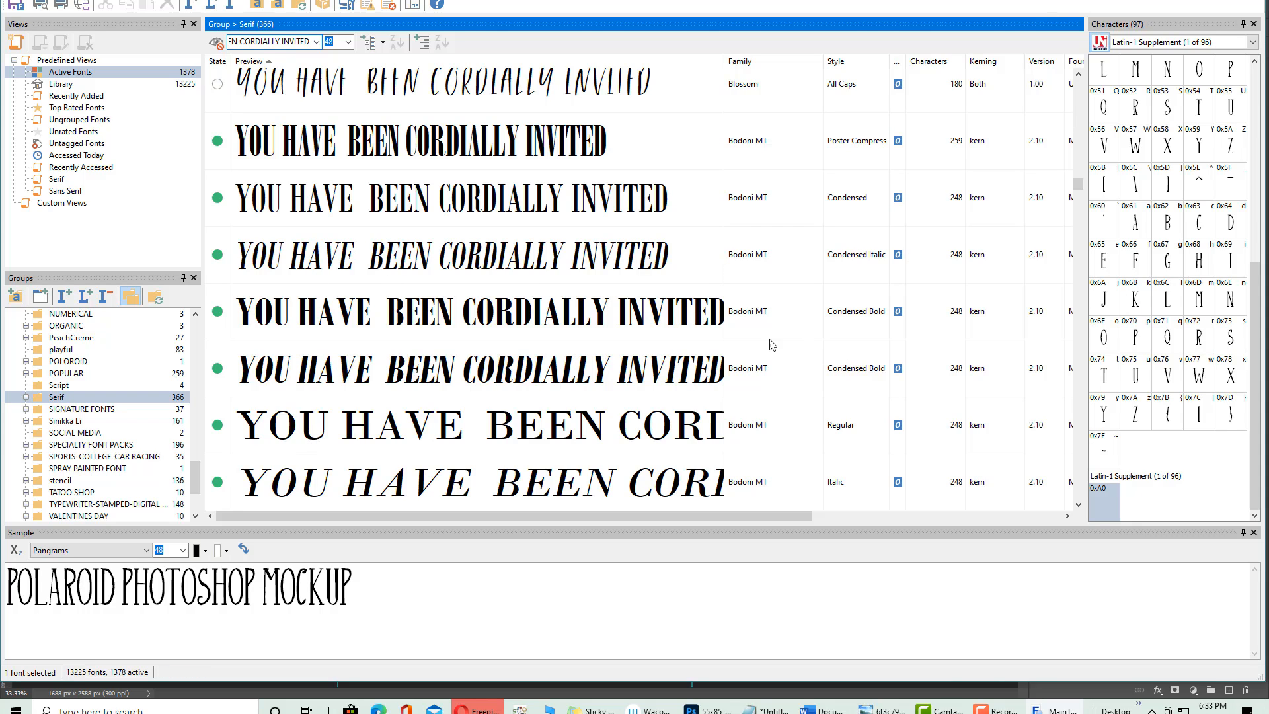
left_click(668, 332)
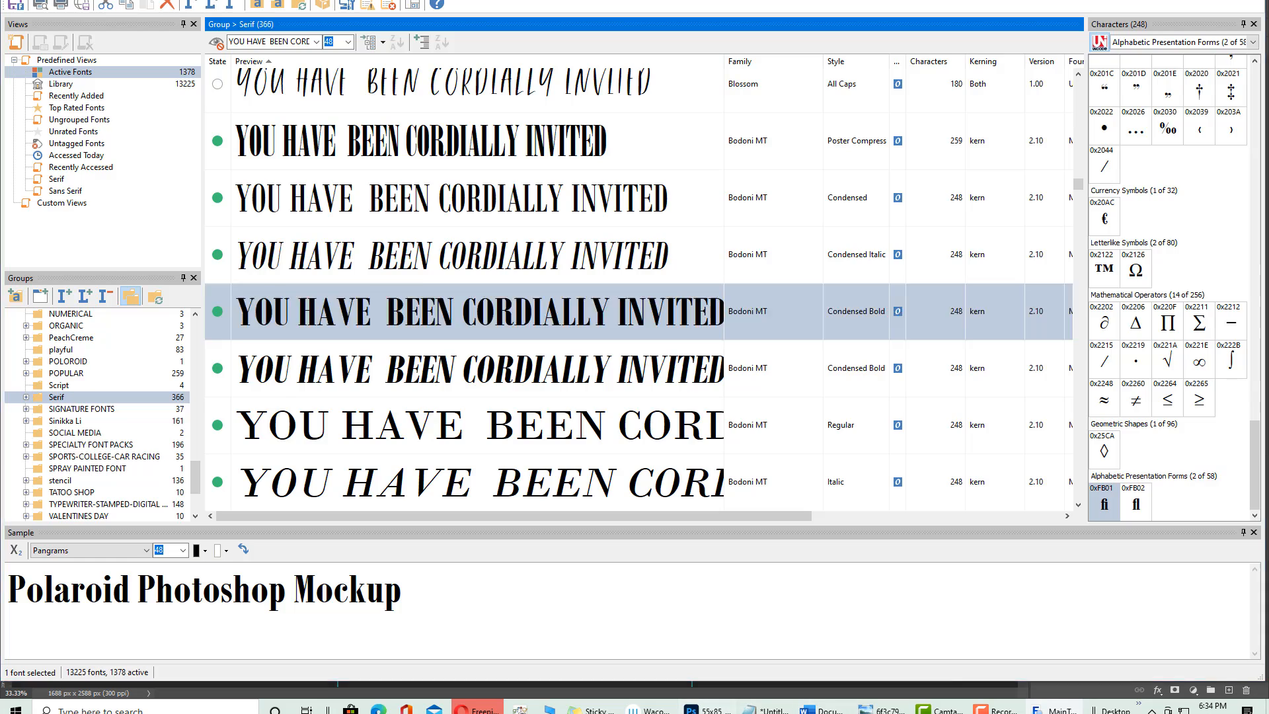
left_click(707, 709)
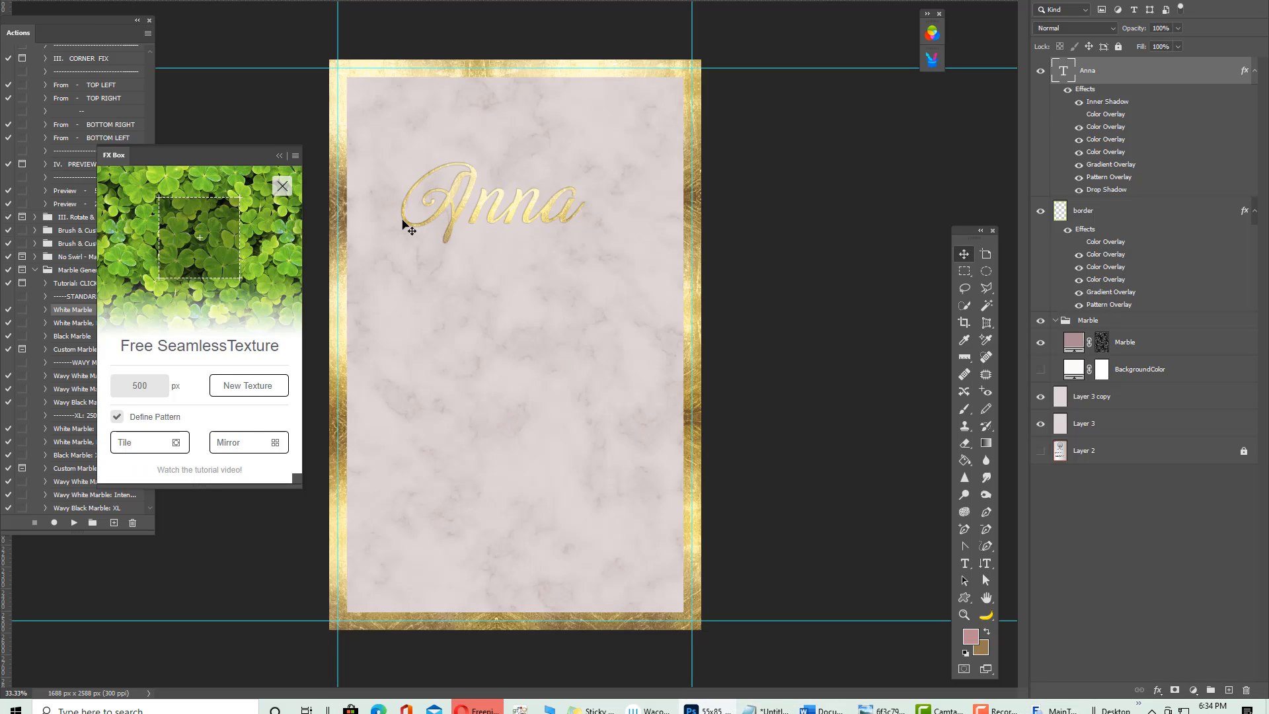
Draw a text box below Anna and set its trial text to Bodoni MT Condensed
left_click(965, 563)
left_click_drag(385, 311, 672, 371)
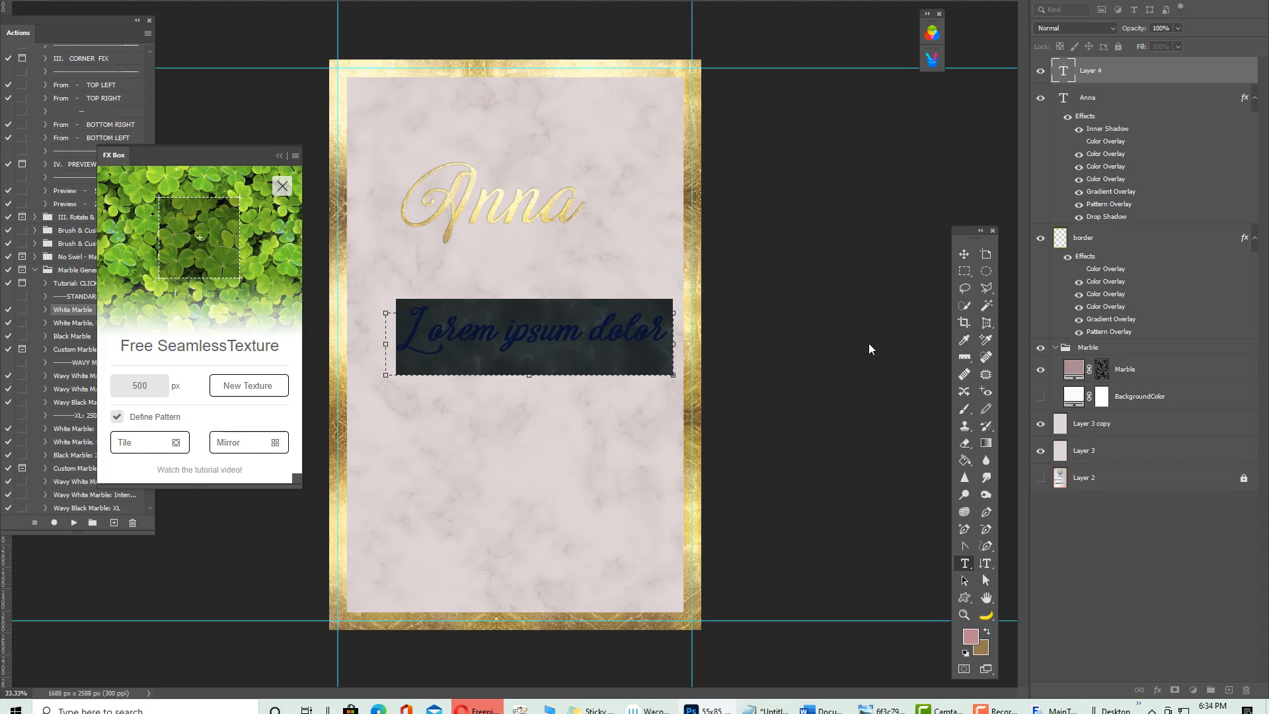
type("yOU HAVE")
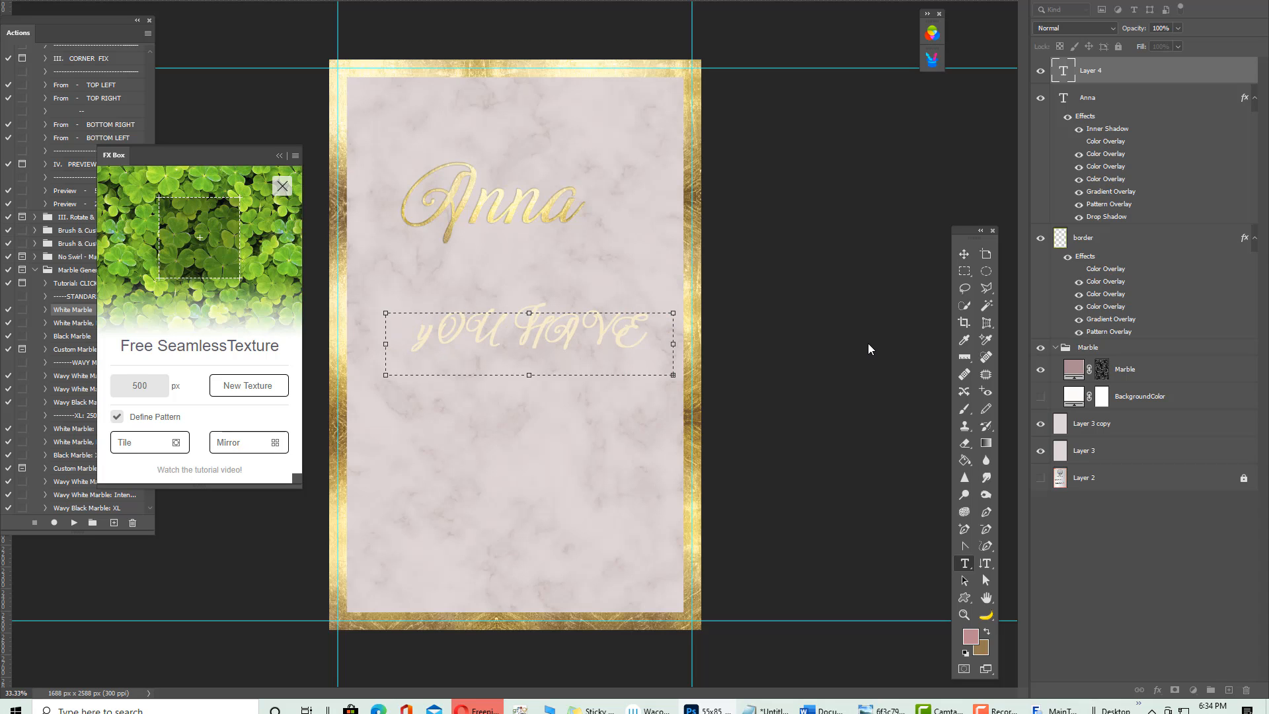
left_click_drag(638, 326, 159, 261)
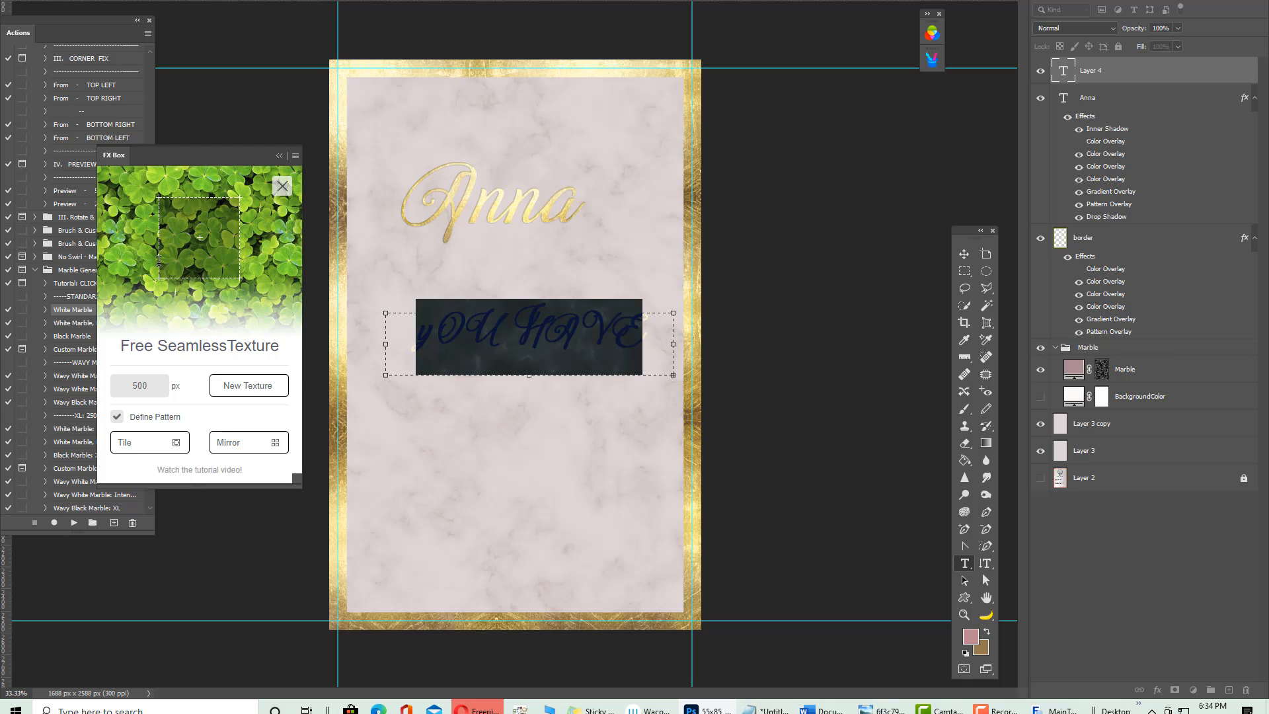
left_click(164, 2)
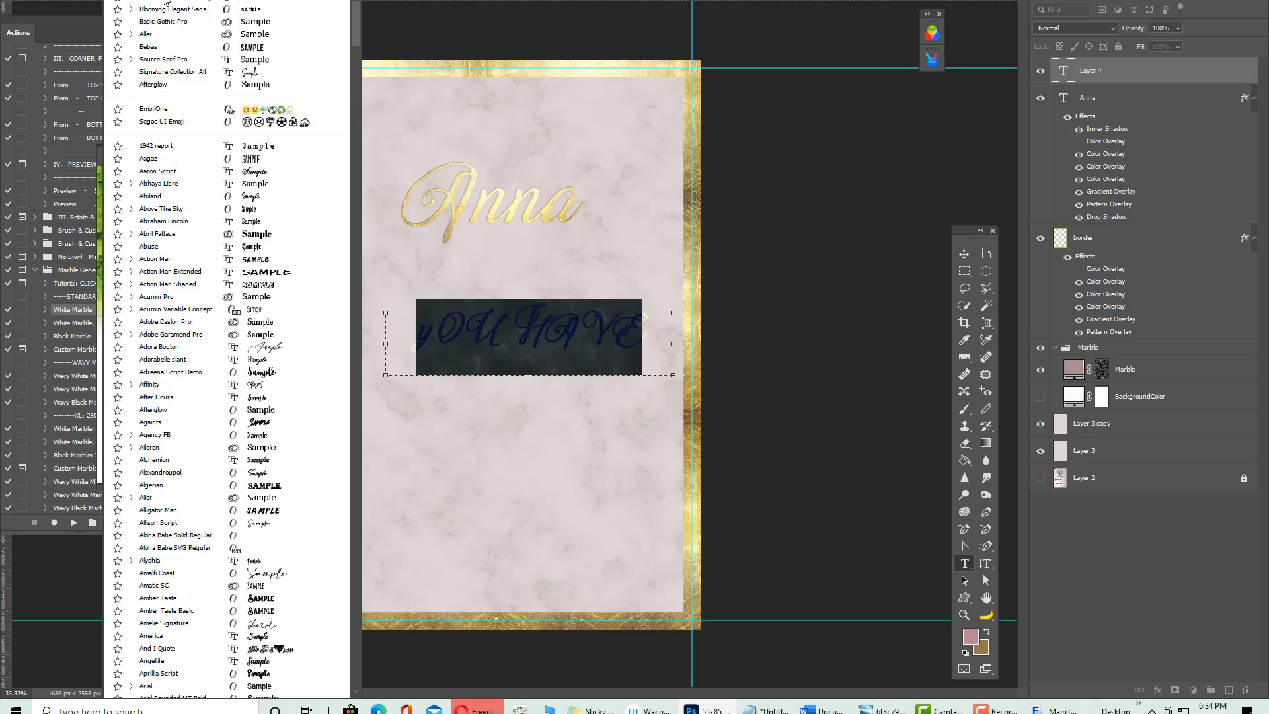
type("bi")
key("BackSpace")
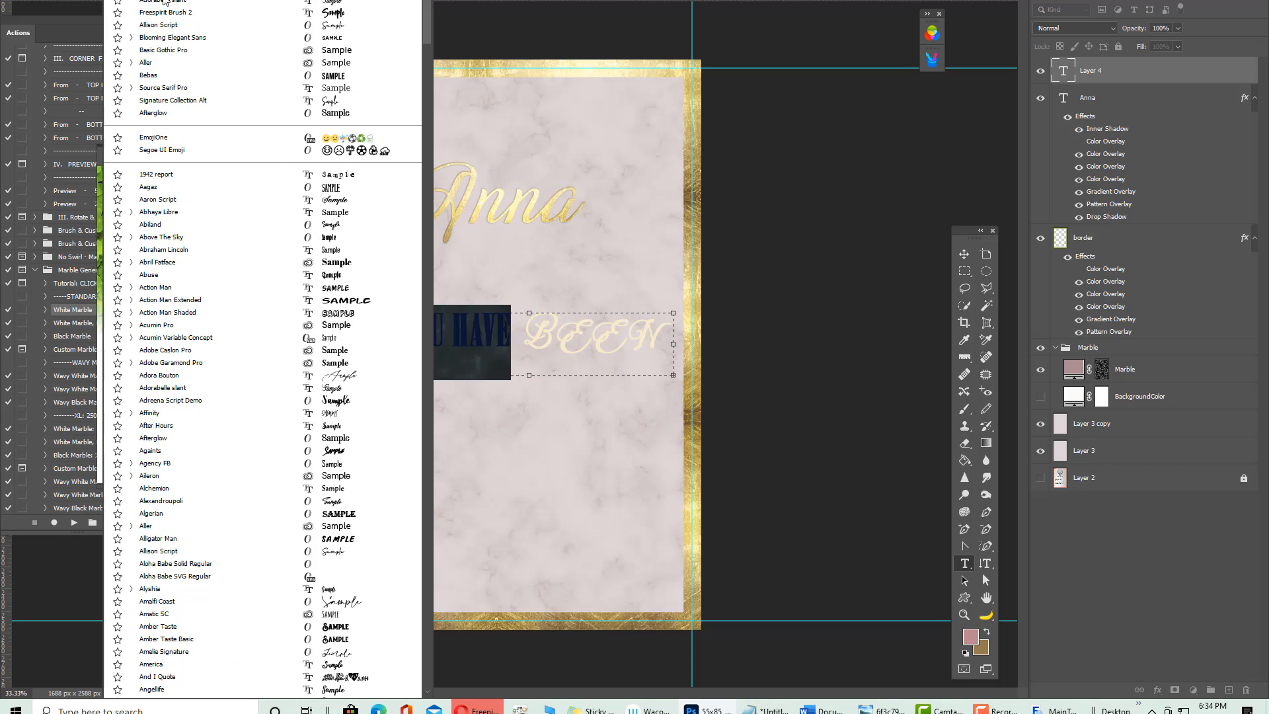
type("o")
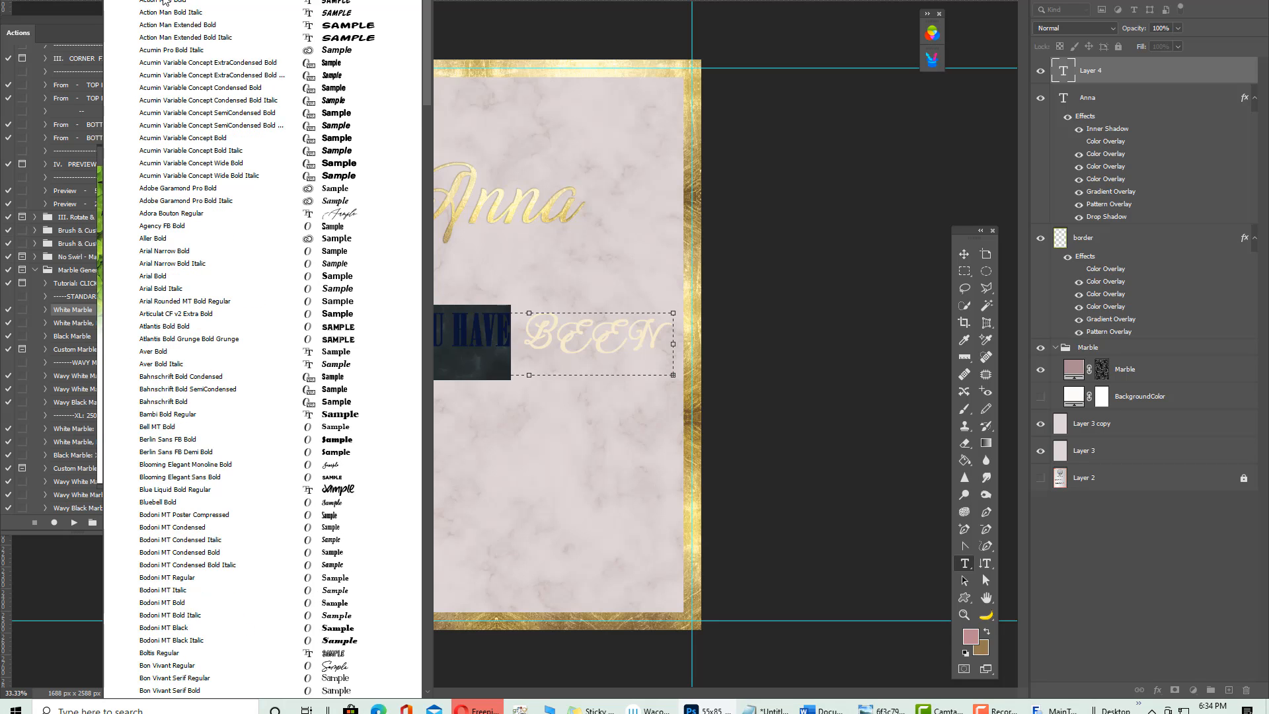
type("d")
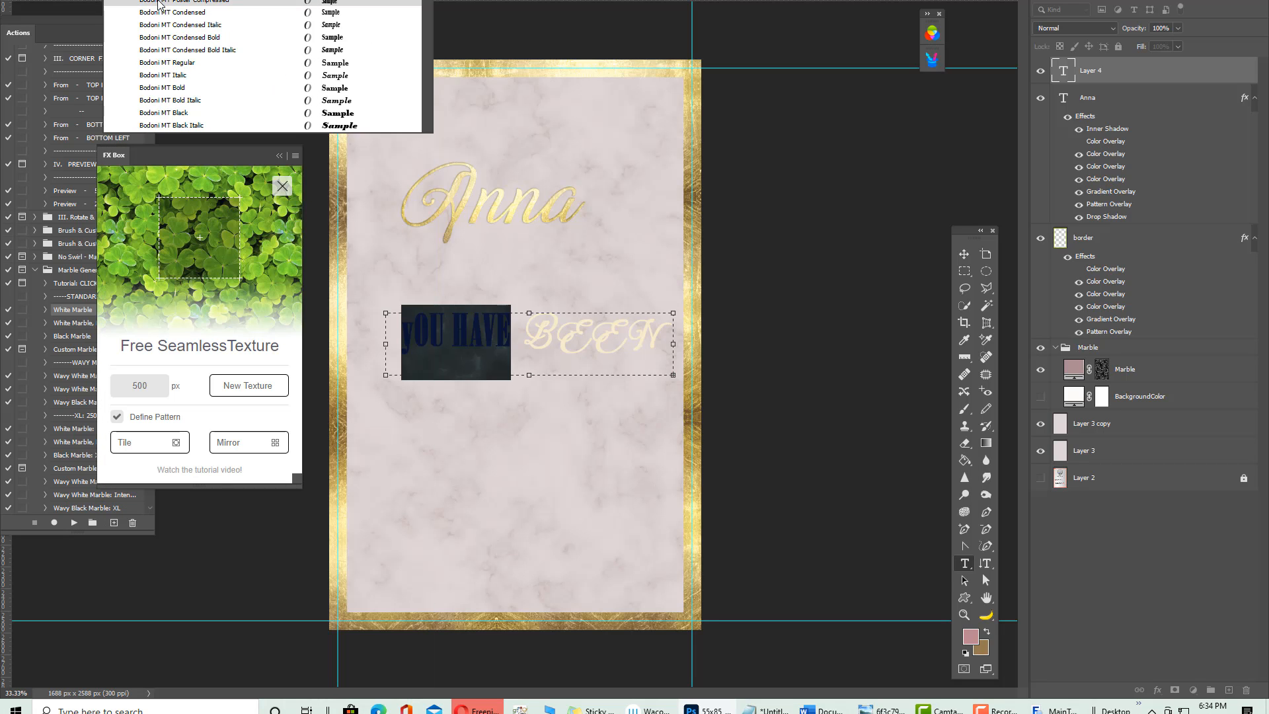
left_click(192, 18)
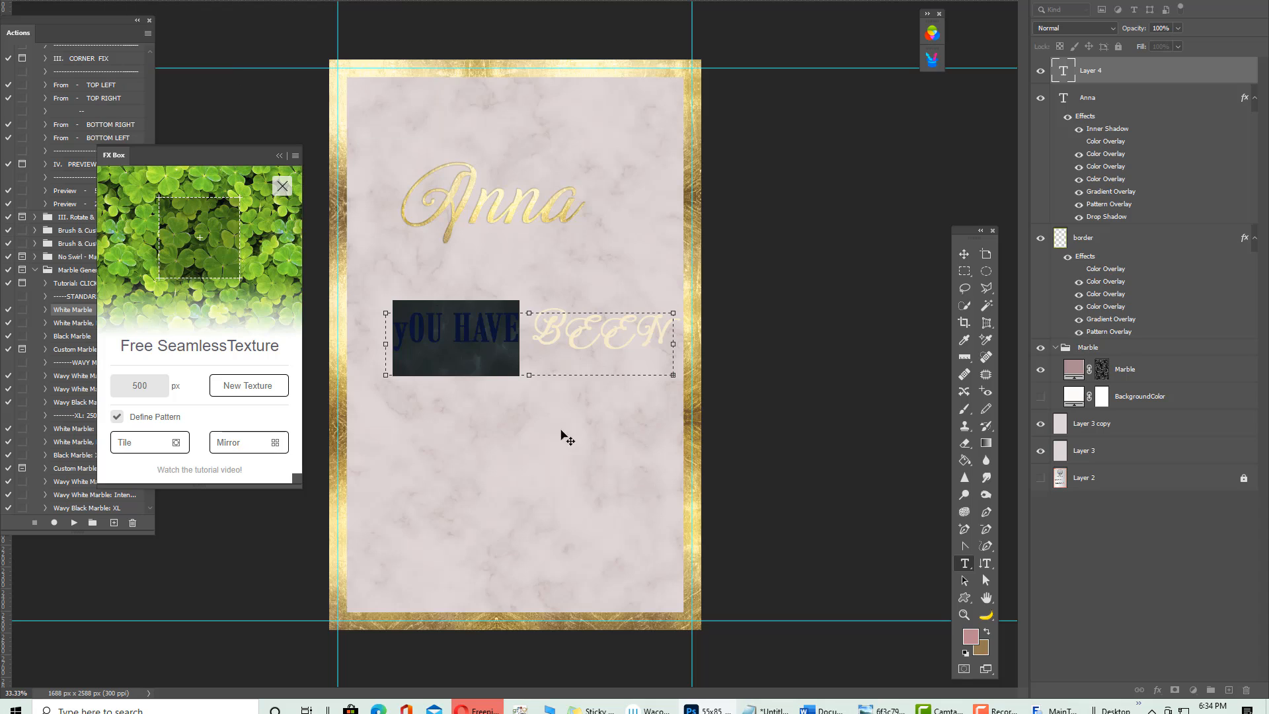
Delete the garbled trial text, leaving the text box empty
left_click(400, 332)
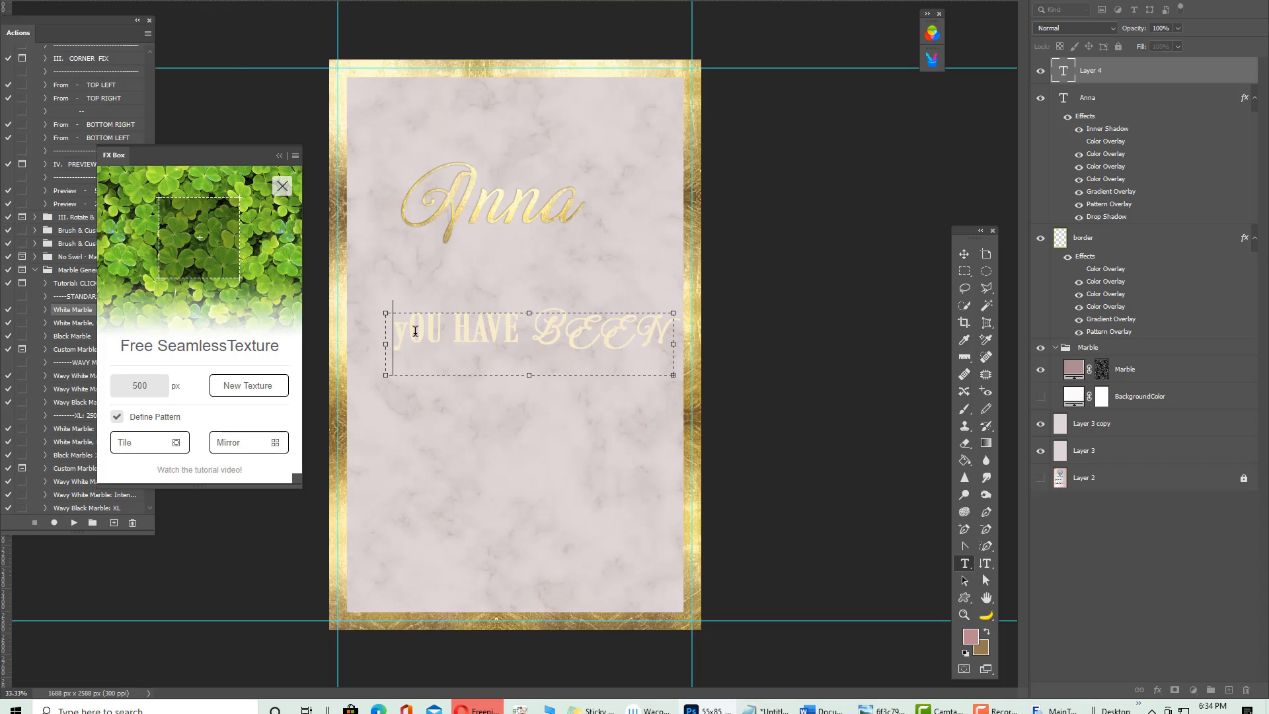
left_click_drag(400, 333, 804, 378)
key("Right")
type("yoy")
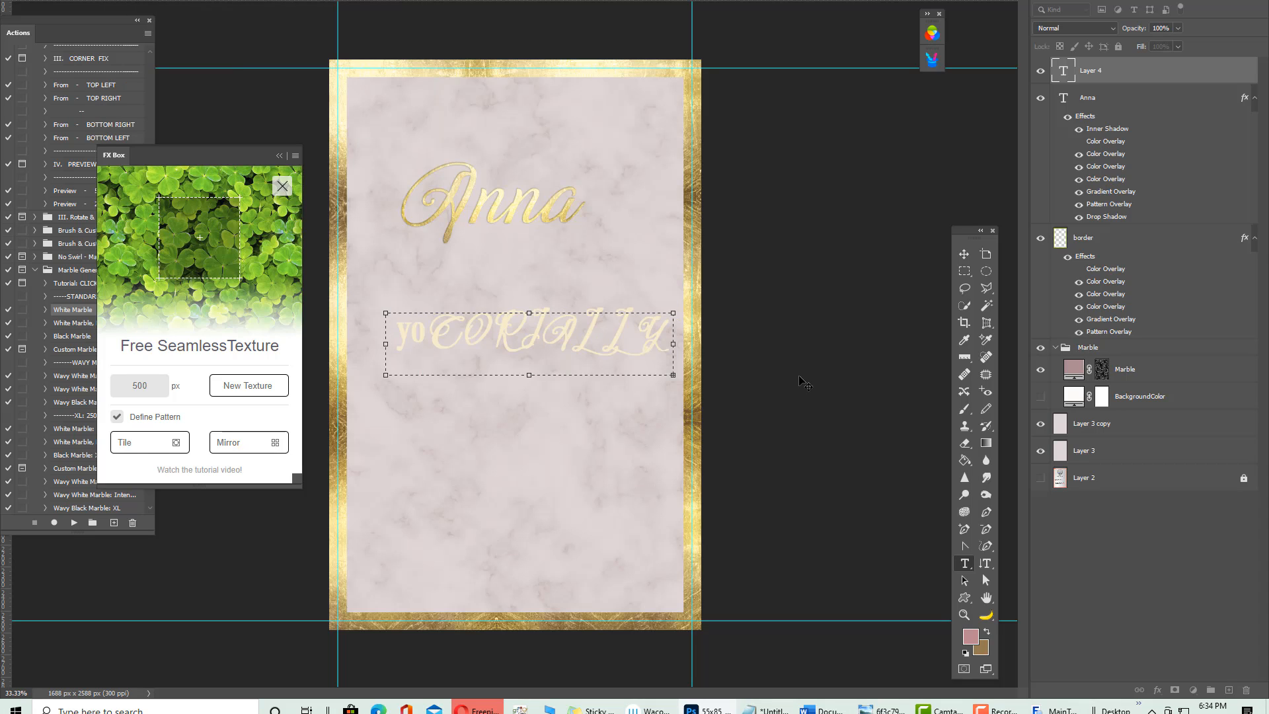
double_click(441, 329)
key("BackSpace")
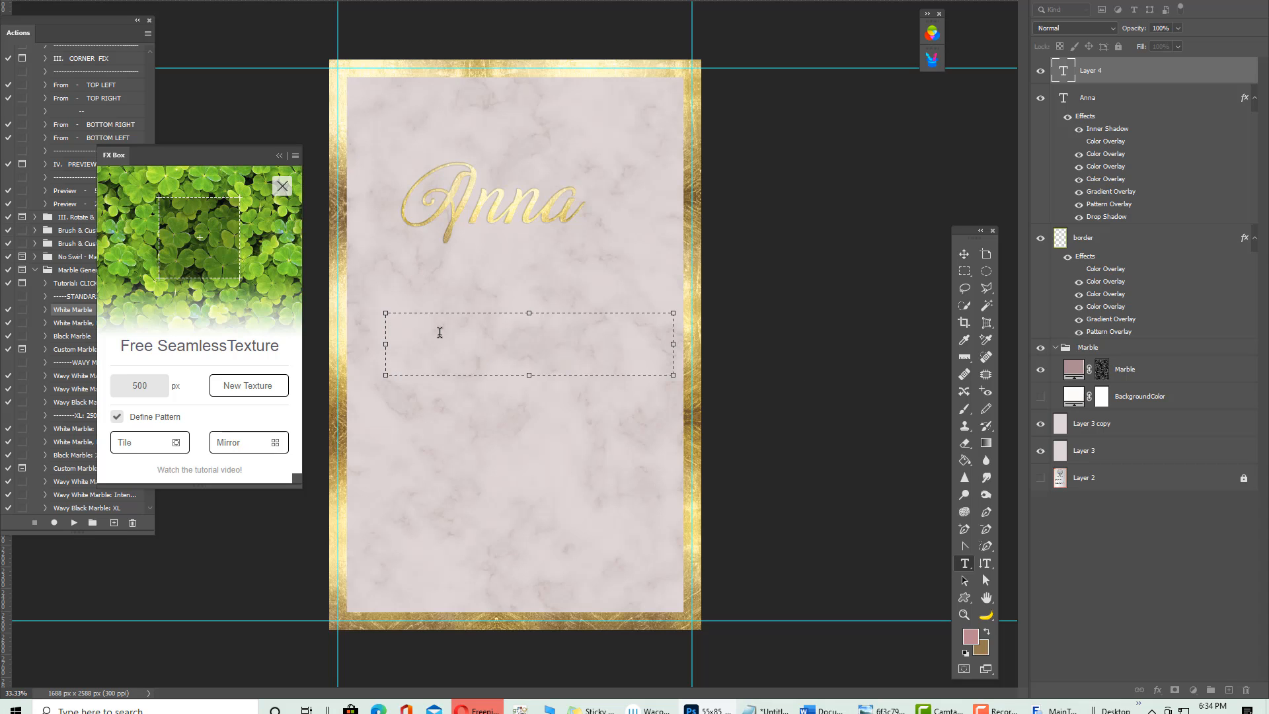
Type 'YOU HAVE BEEN CORIDALLY INVITED' at a smaller size and move it above Anna
type("YOU HAVE BEEN COR")
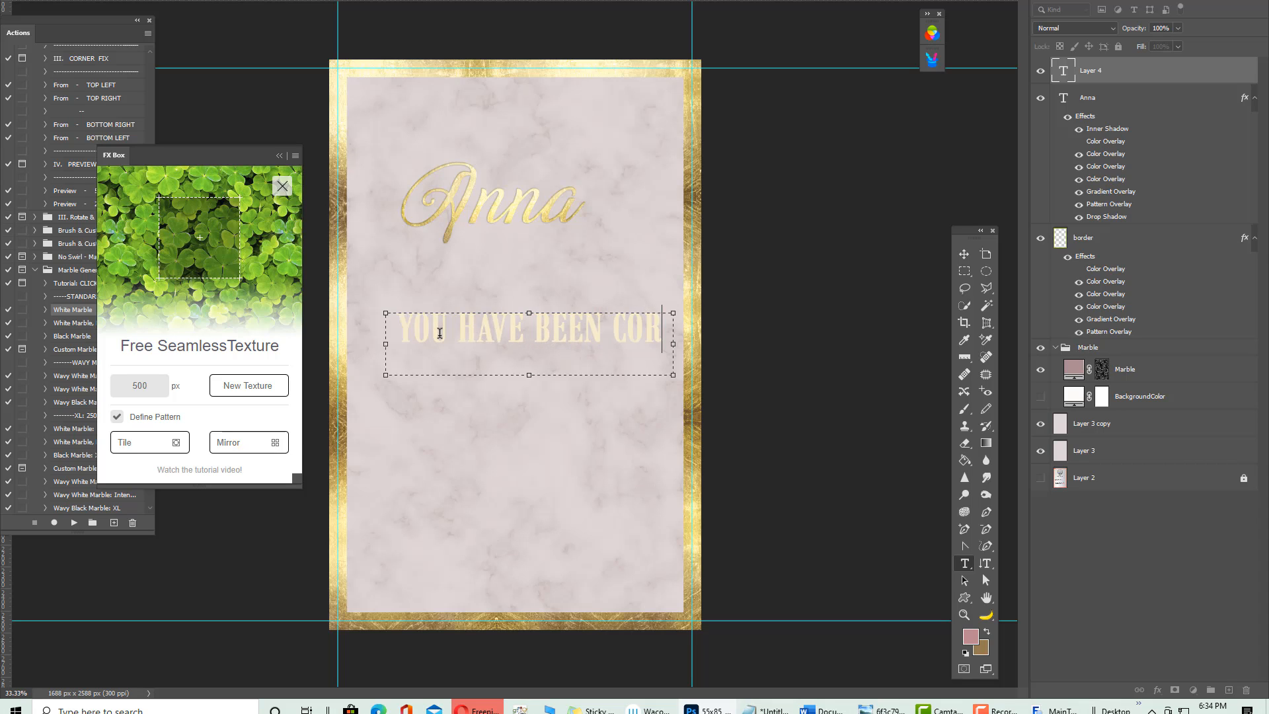
type("IAL")
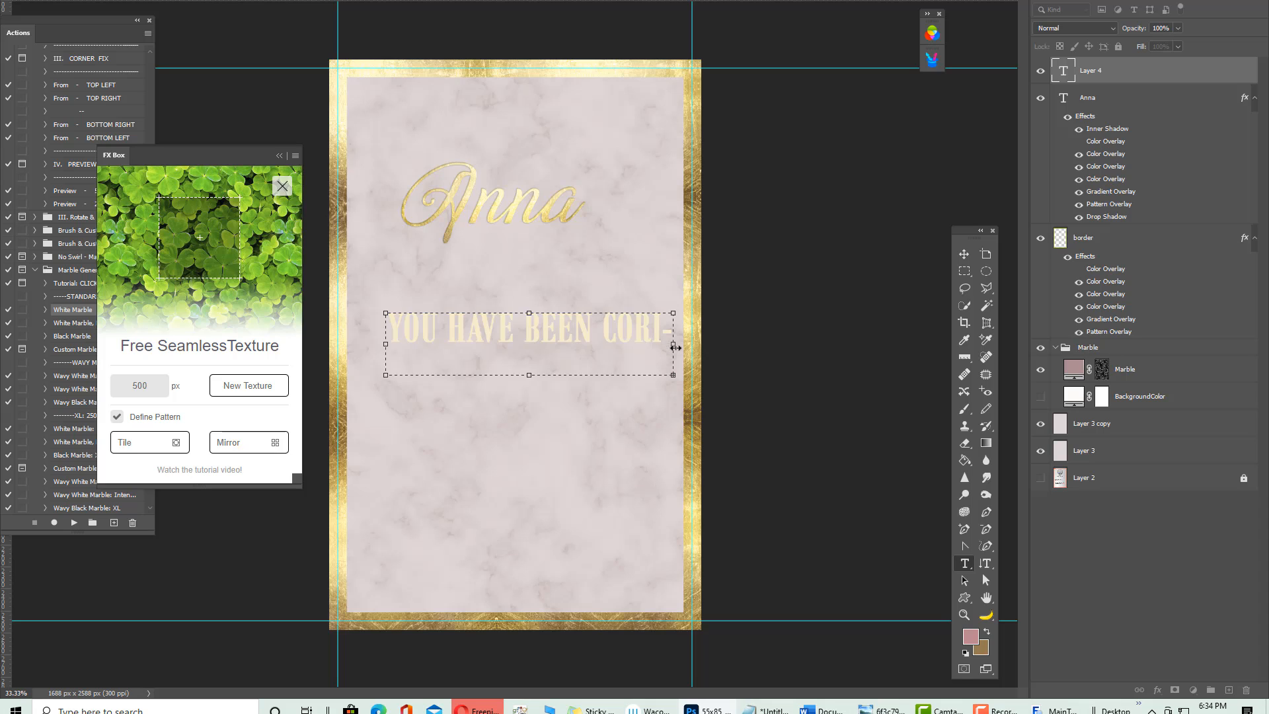
left_click_drag(673, 344, 874, 328)
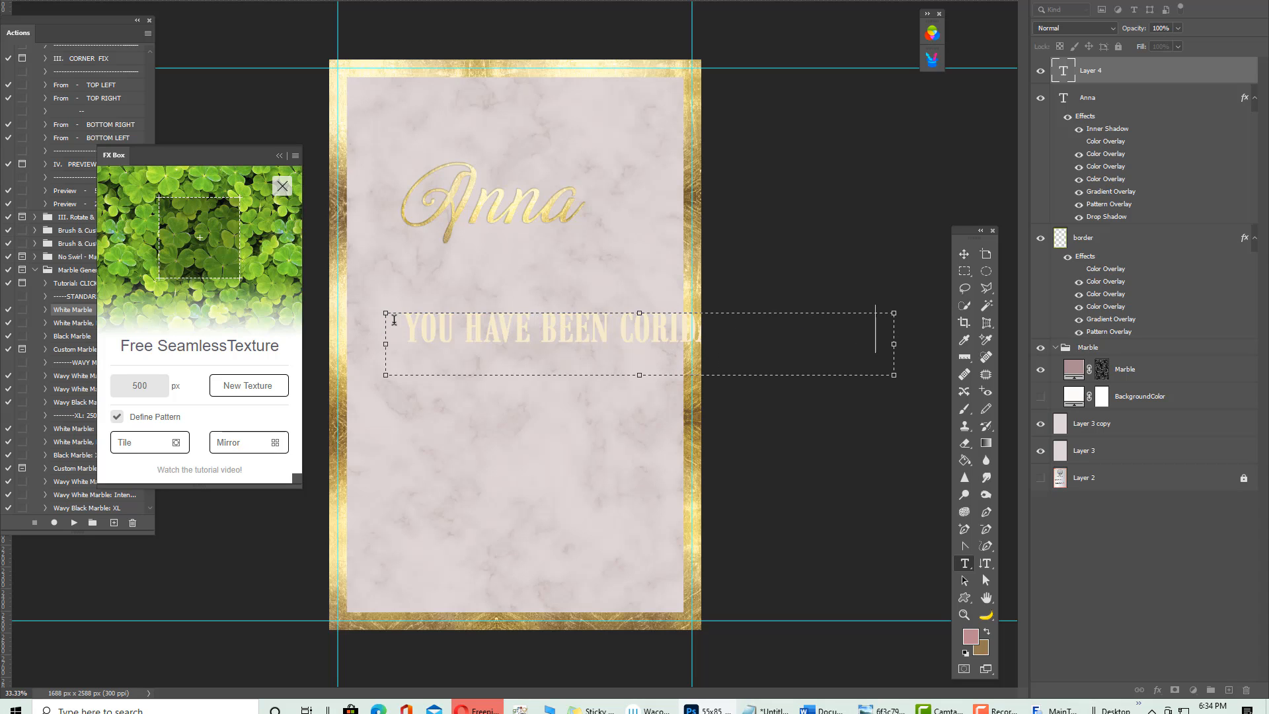
key("ctrl+a")
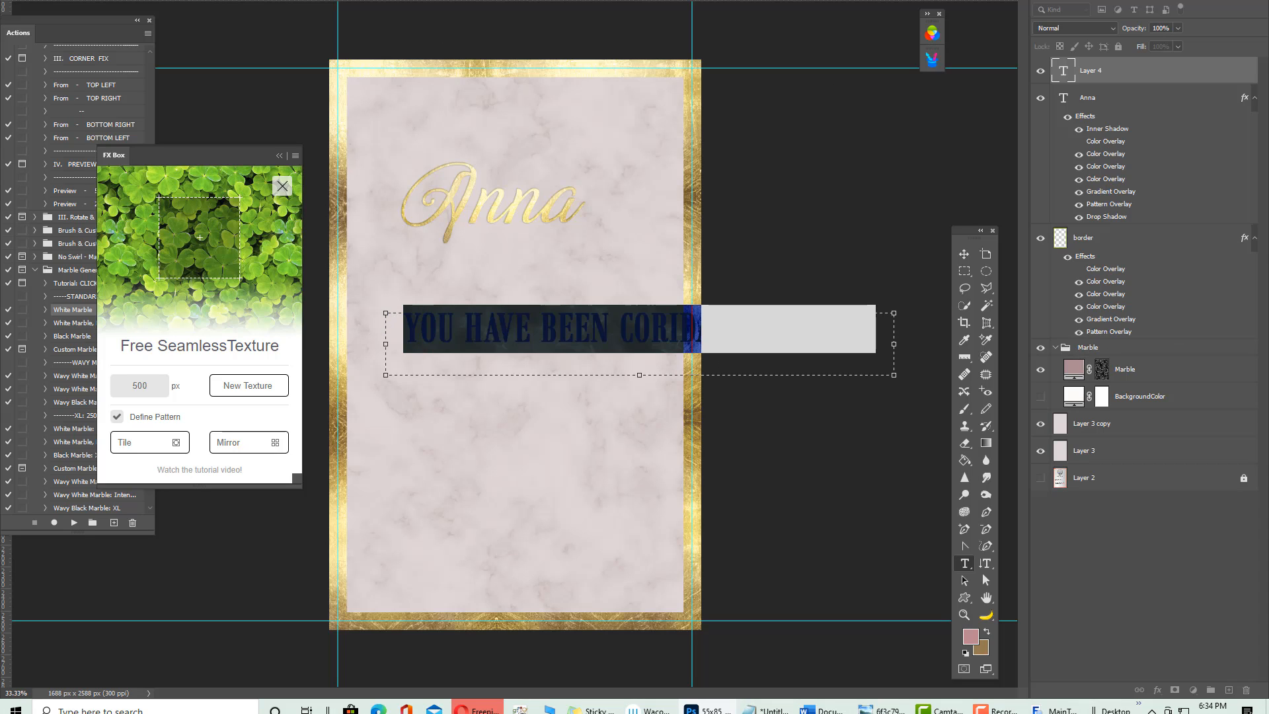
left_click(338, 74)
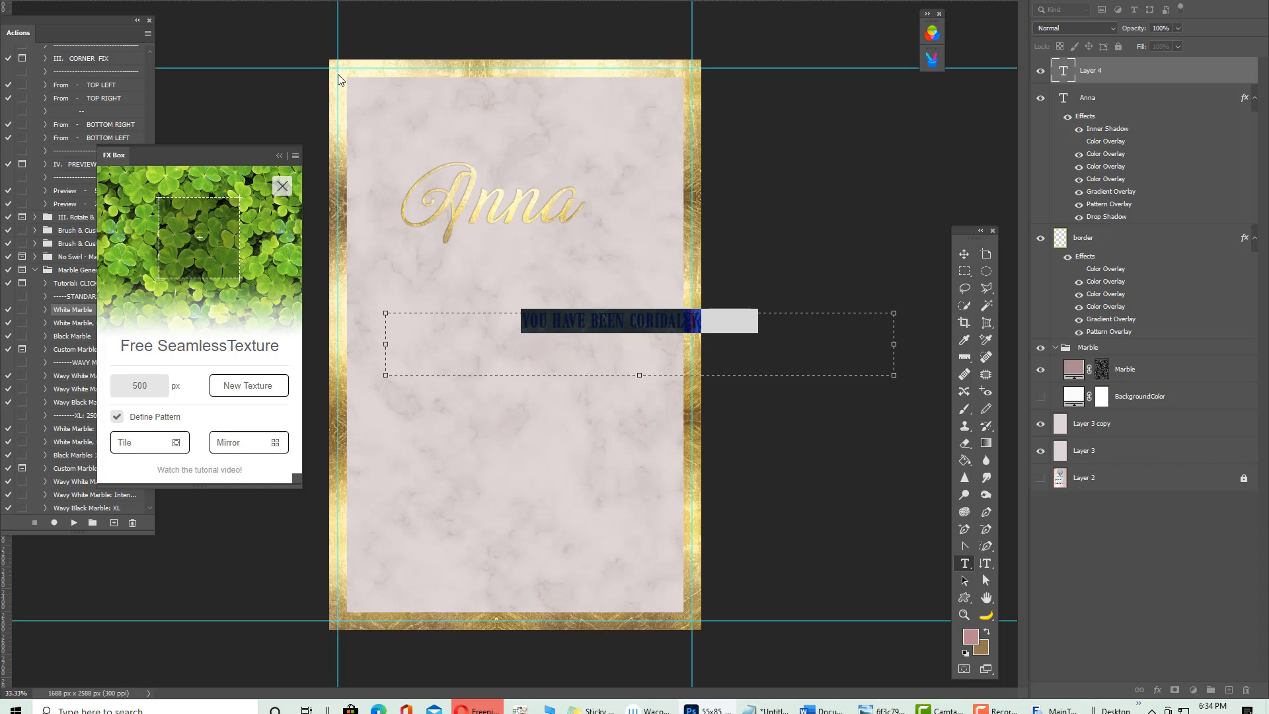
left_click(964, 254)
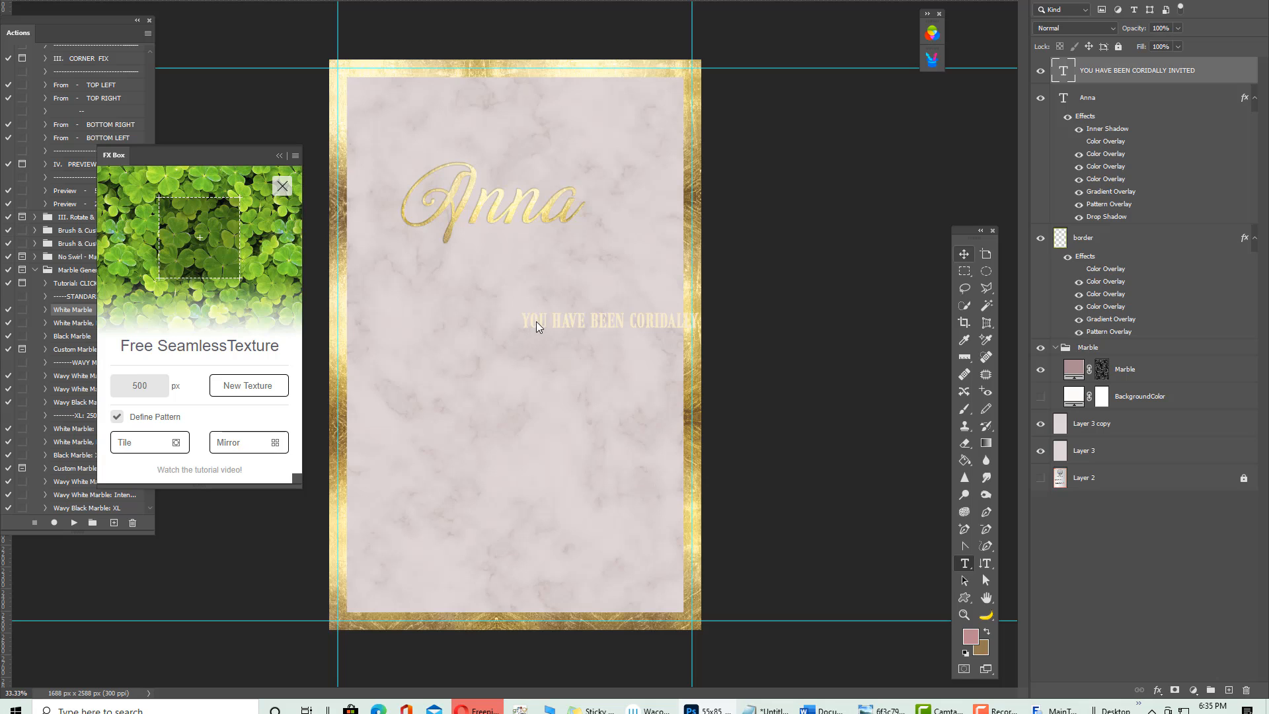
left_click_drag(537, 321, 443, 203)
left_click_drag(537, 216, 485, 137)
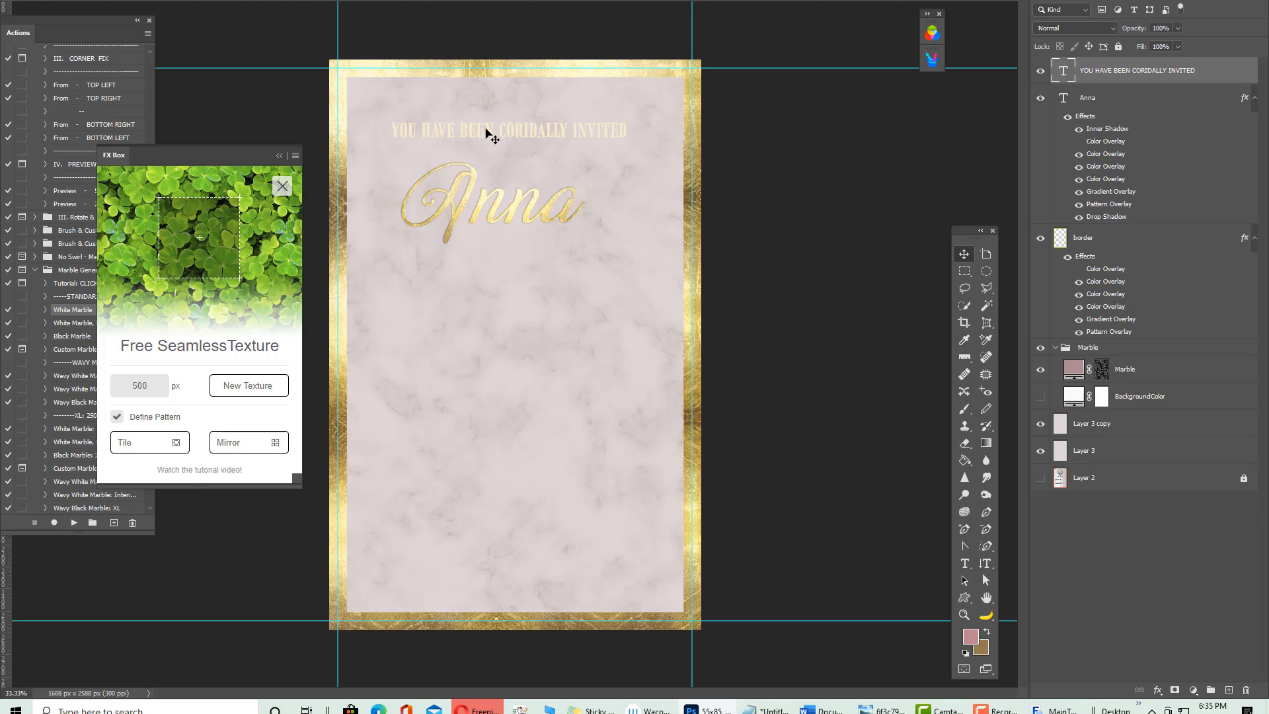
Paste 'TO THE WEDDING OF:' as a second line of the heading
key("ctrl+a")
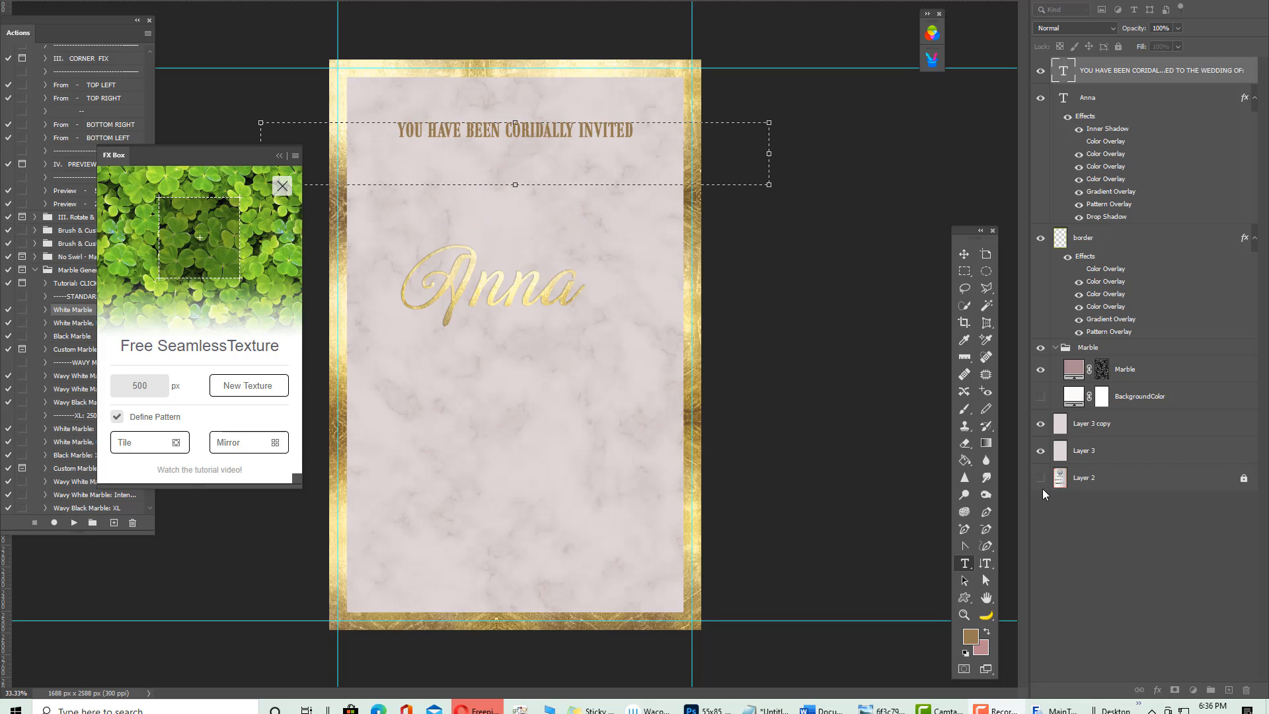
left_click(390, 127)
left_click(674, 125, "shift")
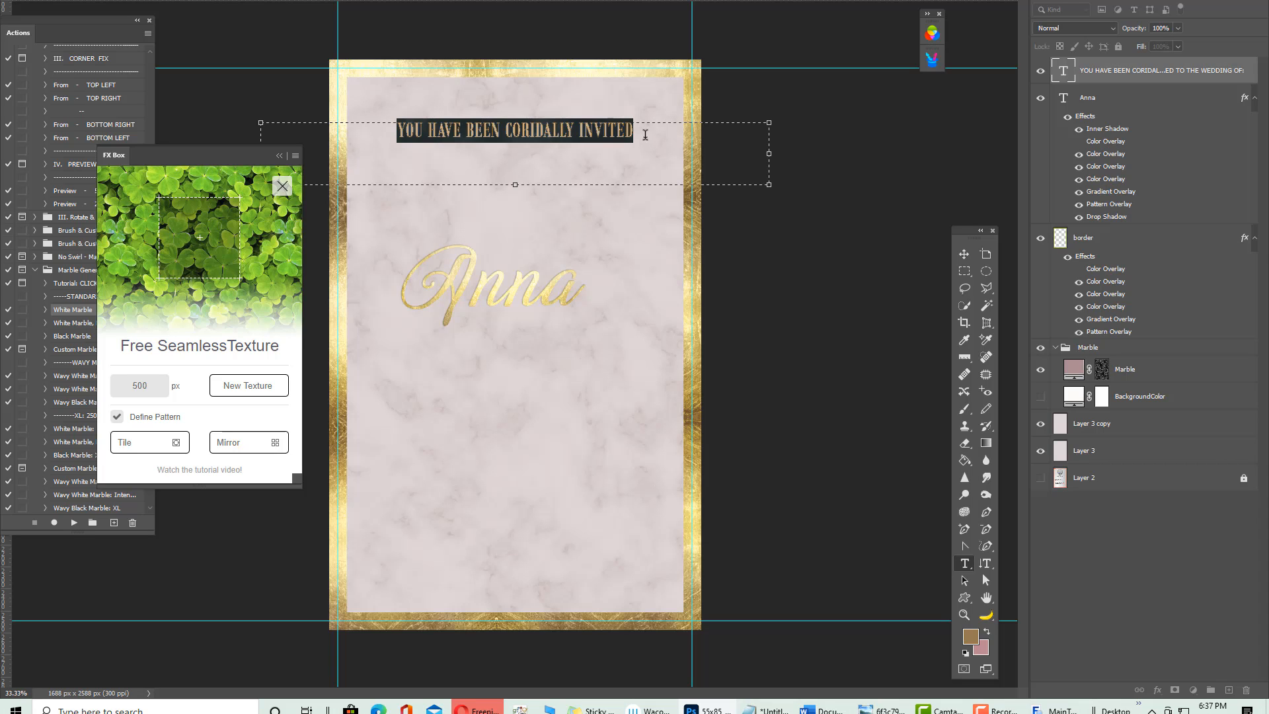
left_click(645, 134)
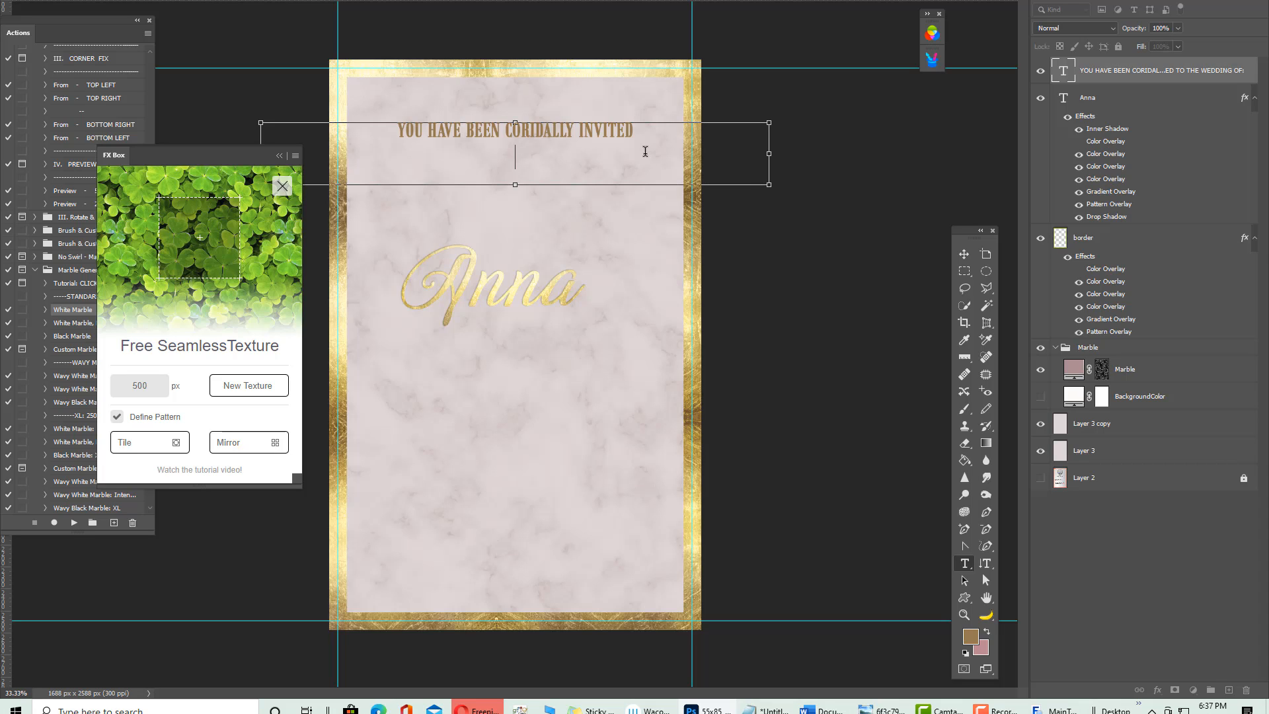
type("TO THE WEDDING OF:")
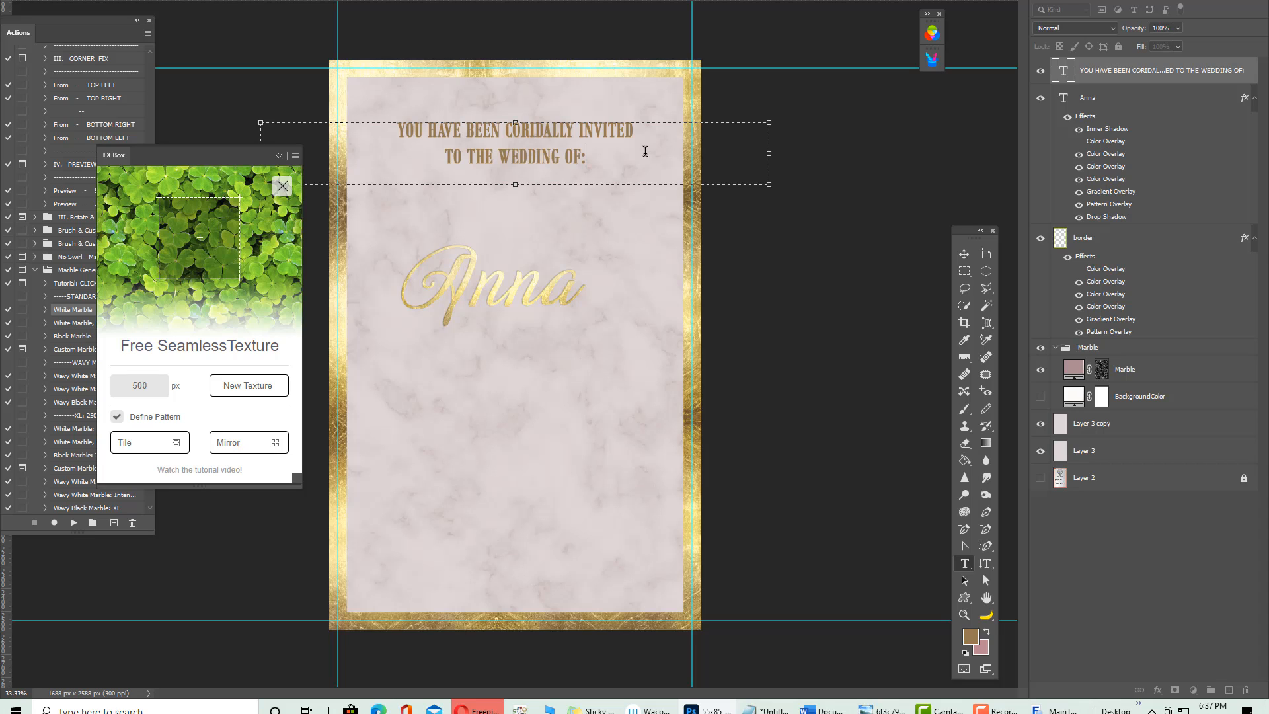
left_click(969, 178)
Move the gold Anna name up to sit beneath the heading
left_click(964, 255)
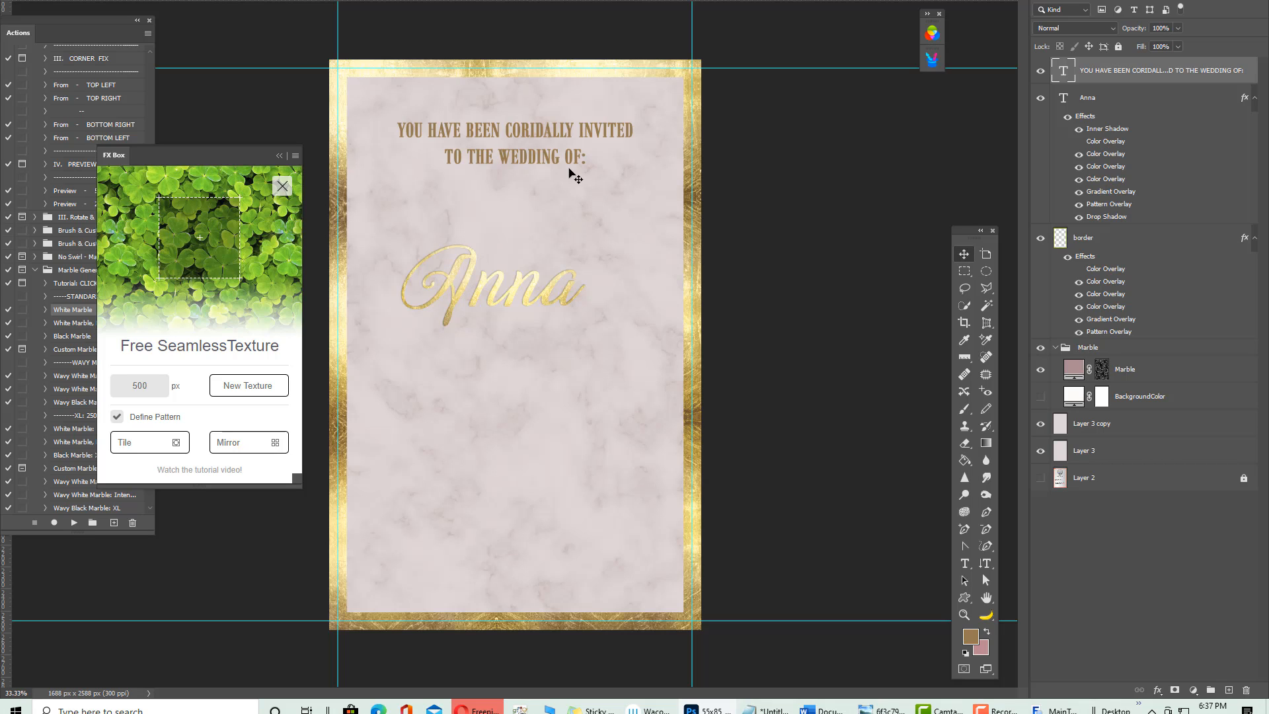
left_click(472, 268)
left_click_drag(472, 267, 473, 197)
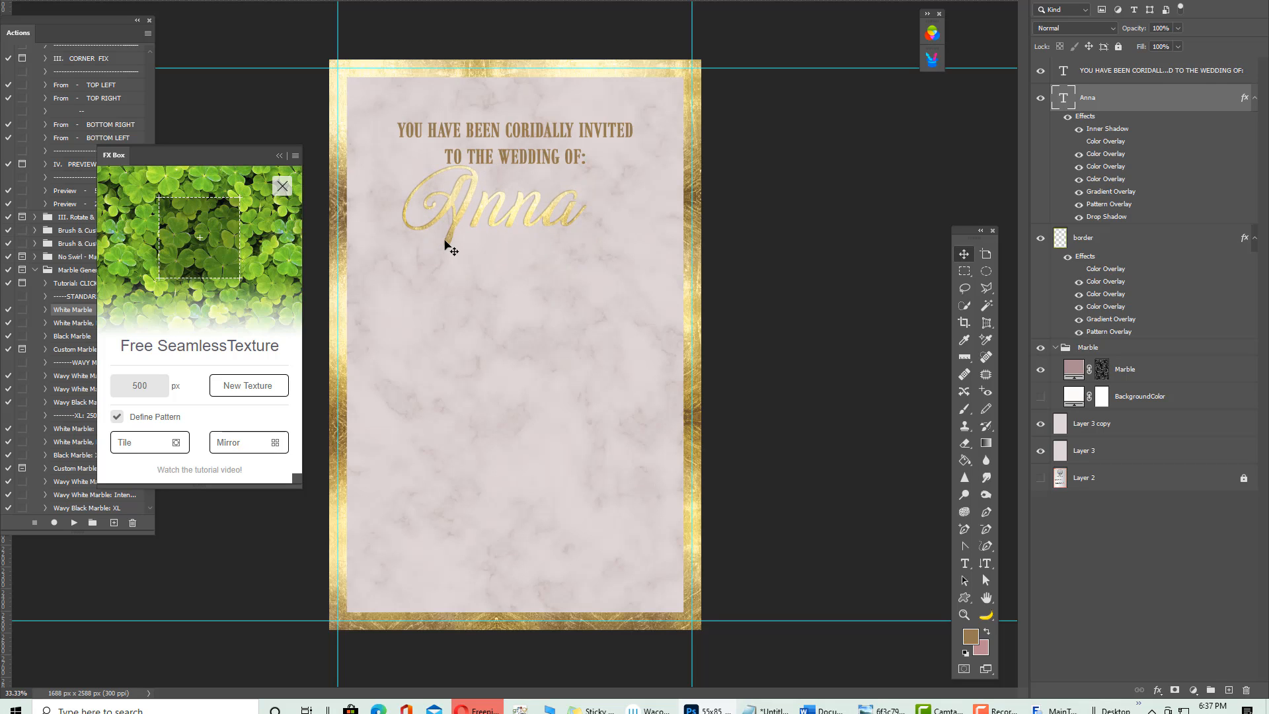
Nudge Anna down once and right twice with Shift+arrows, then select the whole canvas
key("shift+Down")
key("shift+Down")
key("shift+Down")
key("shift+Down")
key("shift+Down")
key("shift+Down")
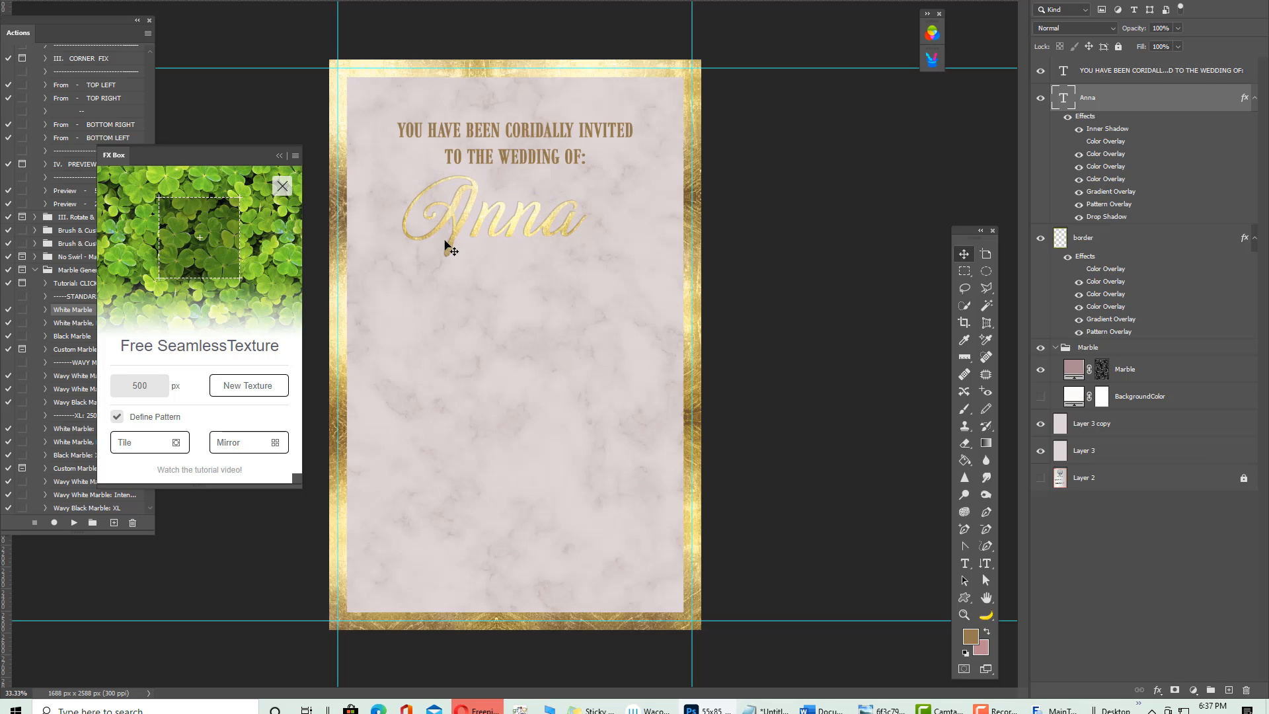
key("shift+Right")
key("shift+Right")
key("shift+Right")
key("shift+Right")
key("shift+Right")
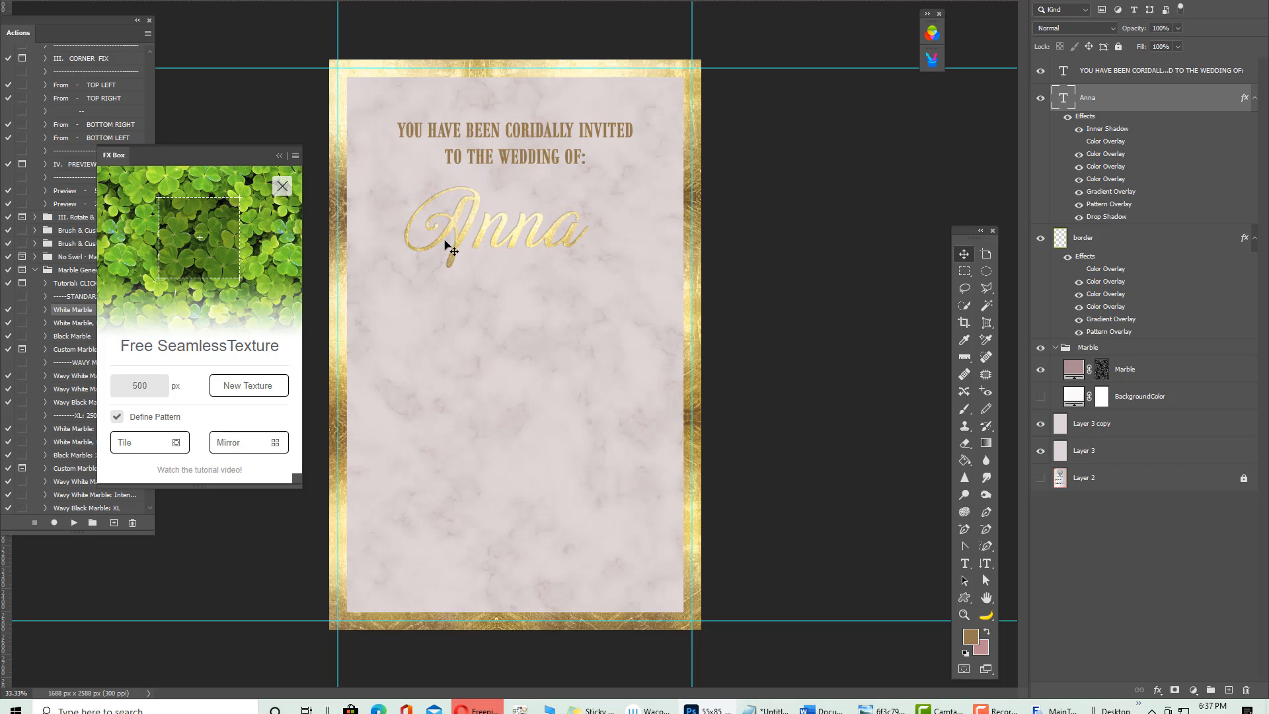
key("shift+Right")
key("shift+Right")
key("shift+Right")
key("shift+Right")
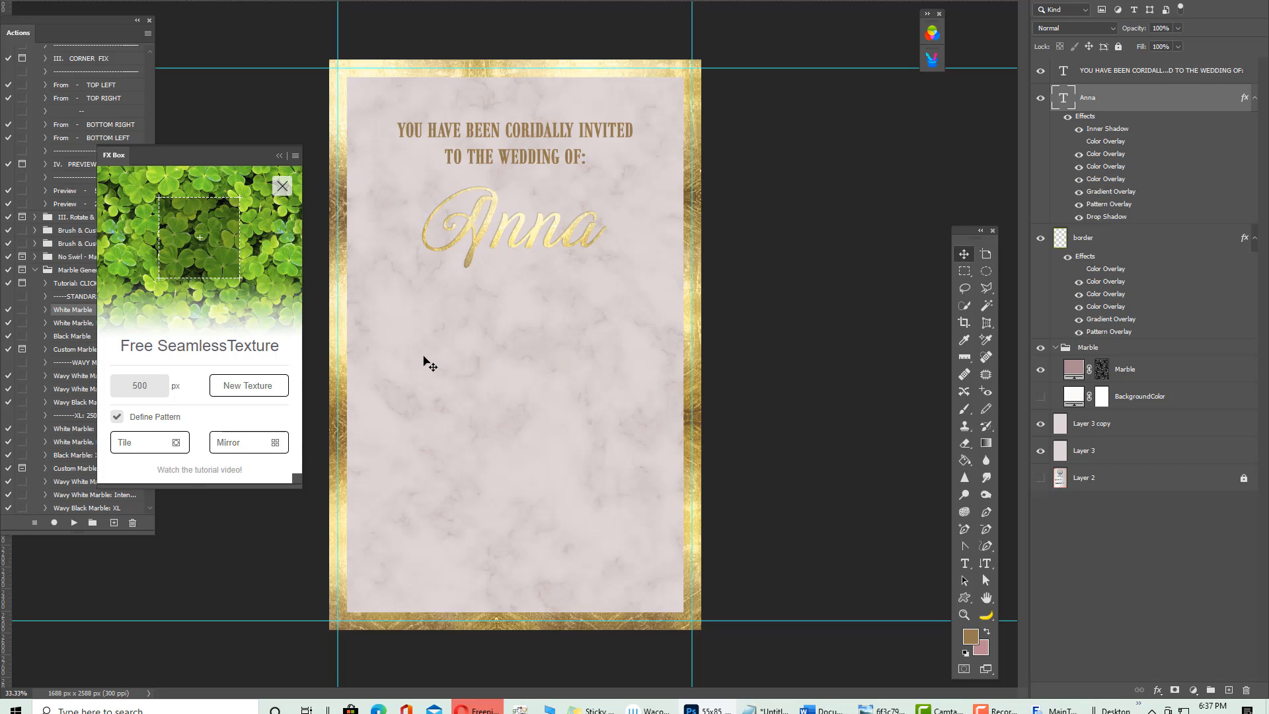
key("ctrl+a")
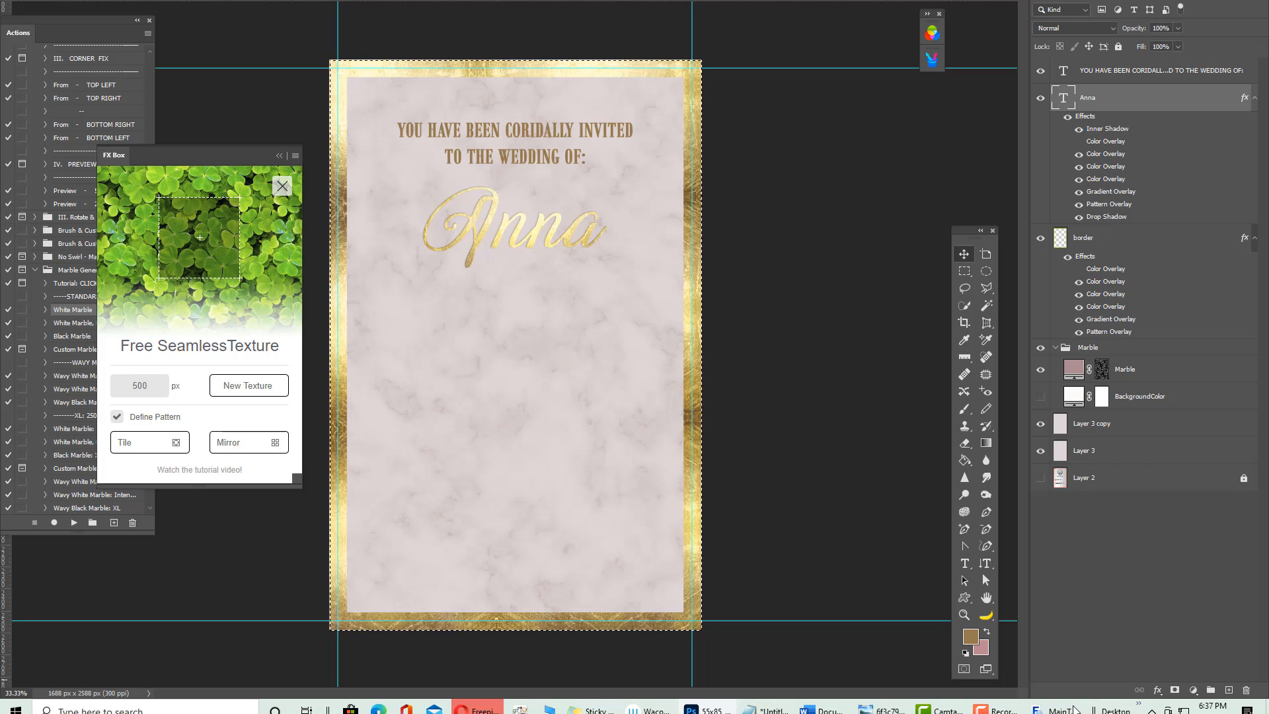
Highlight the two-line heading and recolour it pink
left_click(964, 563)
left_click_drag(402, 126, 597, 165)
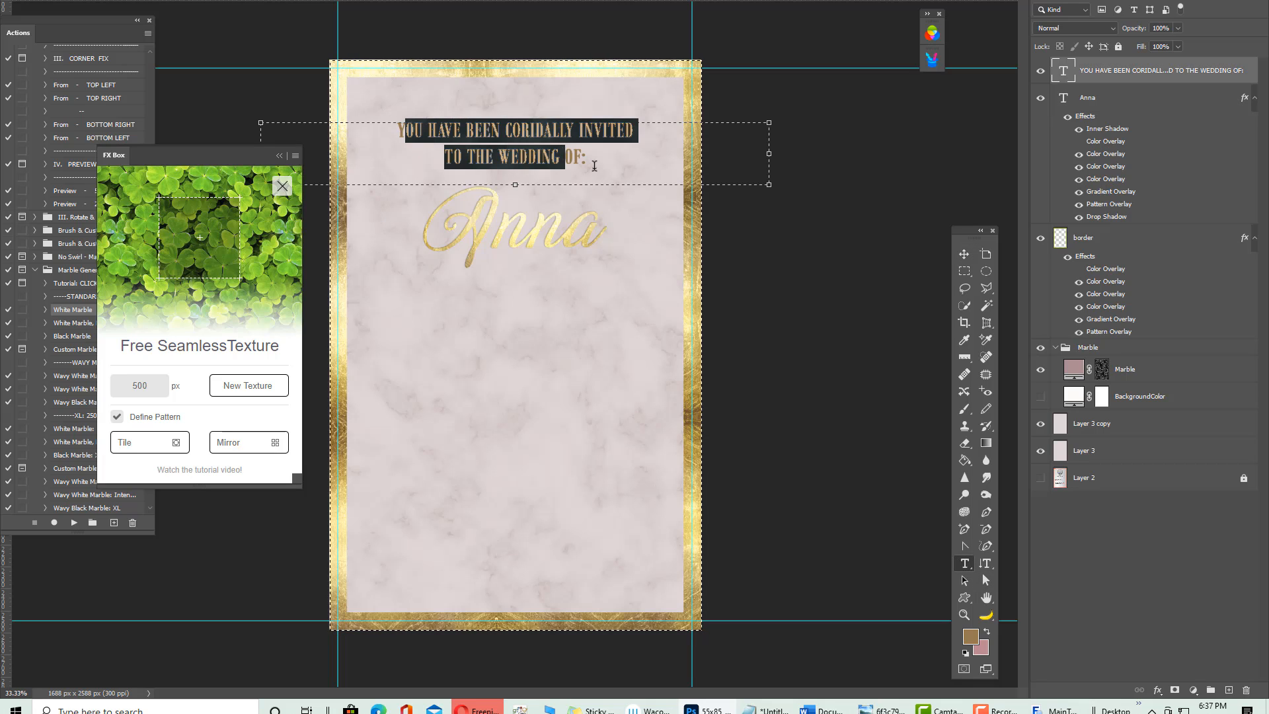
left_click(987, 631)
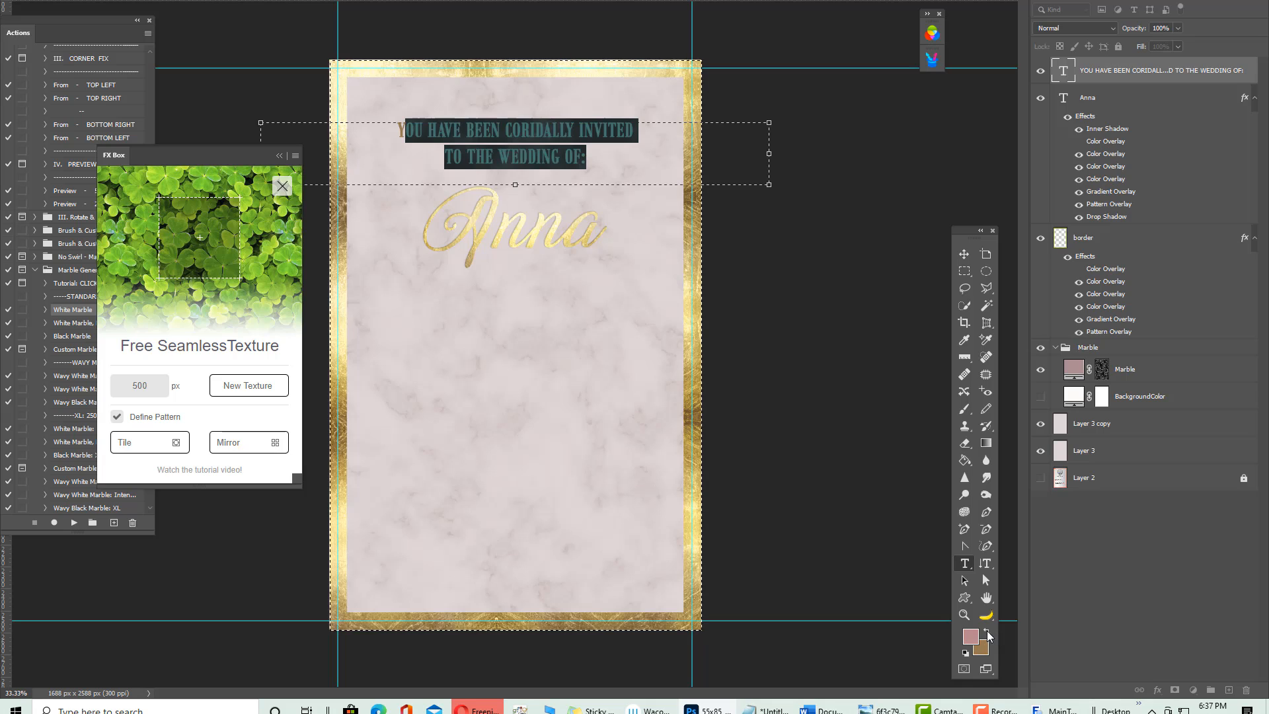
left_click(963, 253)
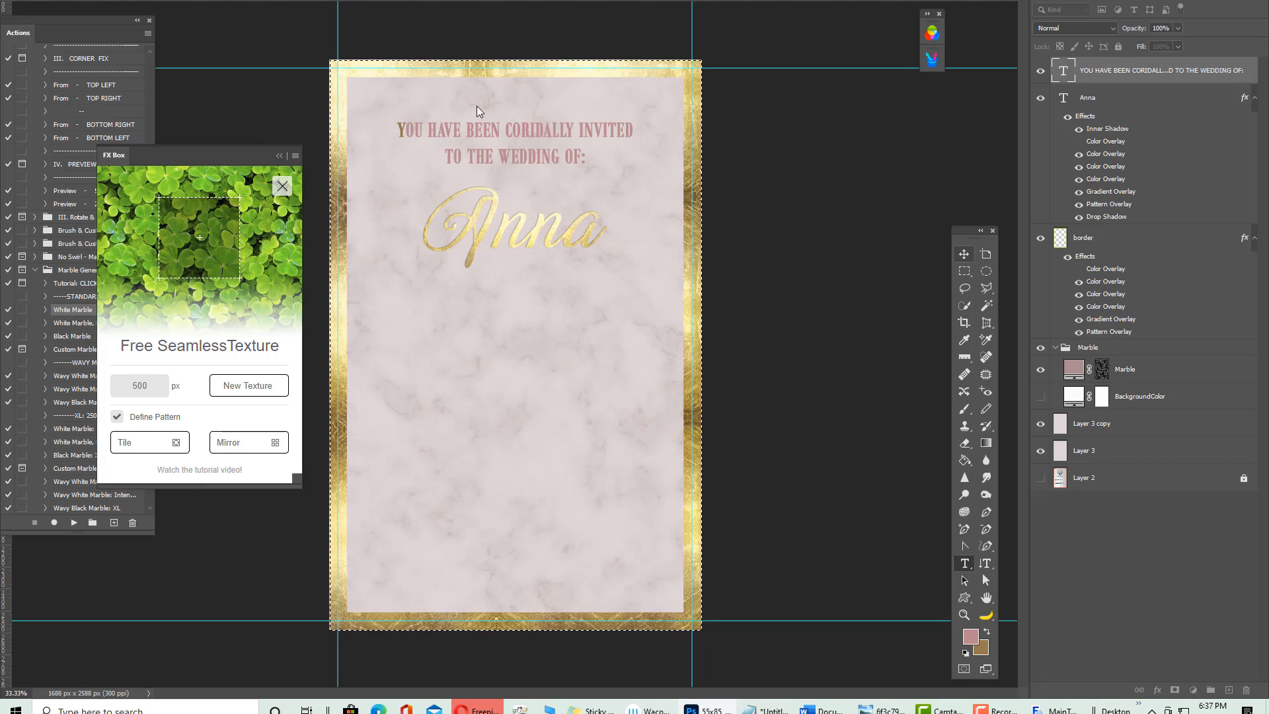
Reselect all the heading text, try it in brown, then settle back on pink
left_click(964, 565)
left_click(580, 159)
key("ctrl+a")
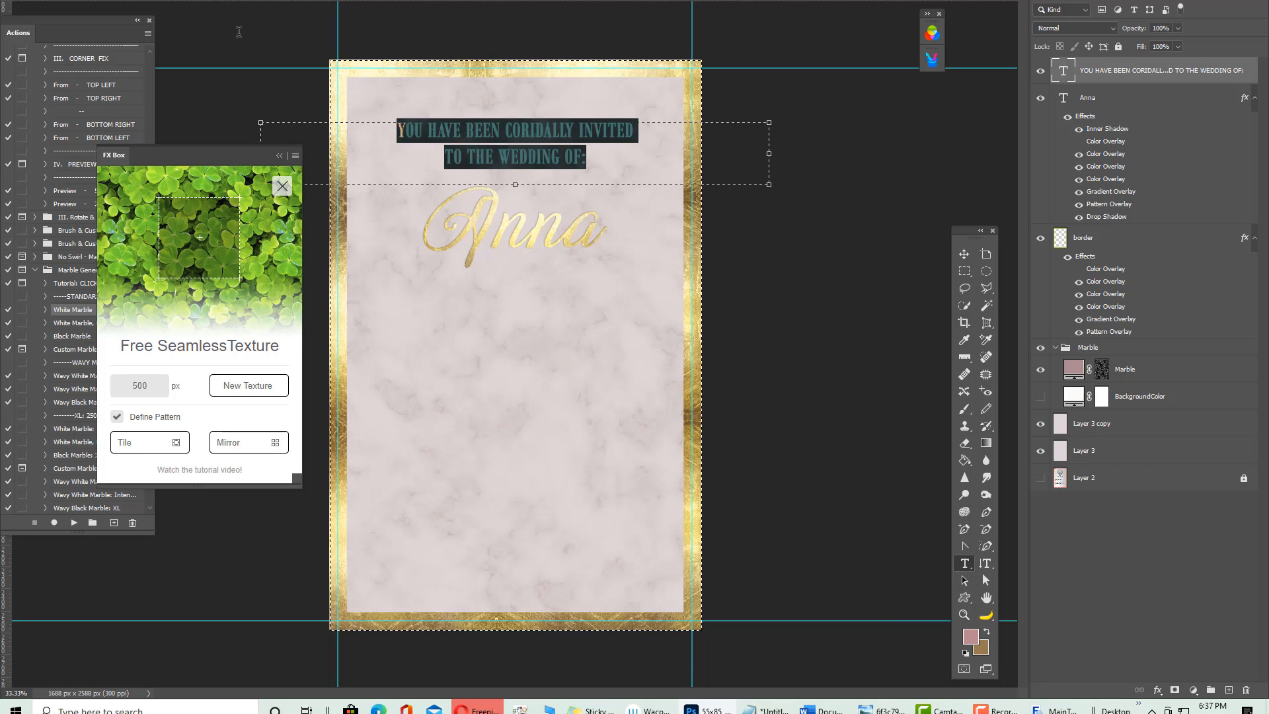
left_click(986, 629)
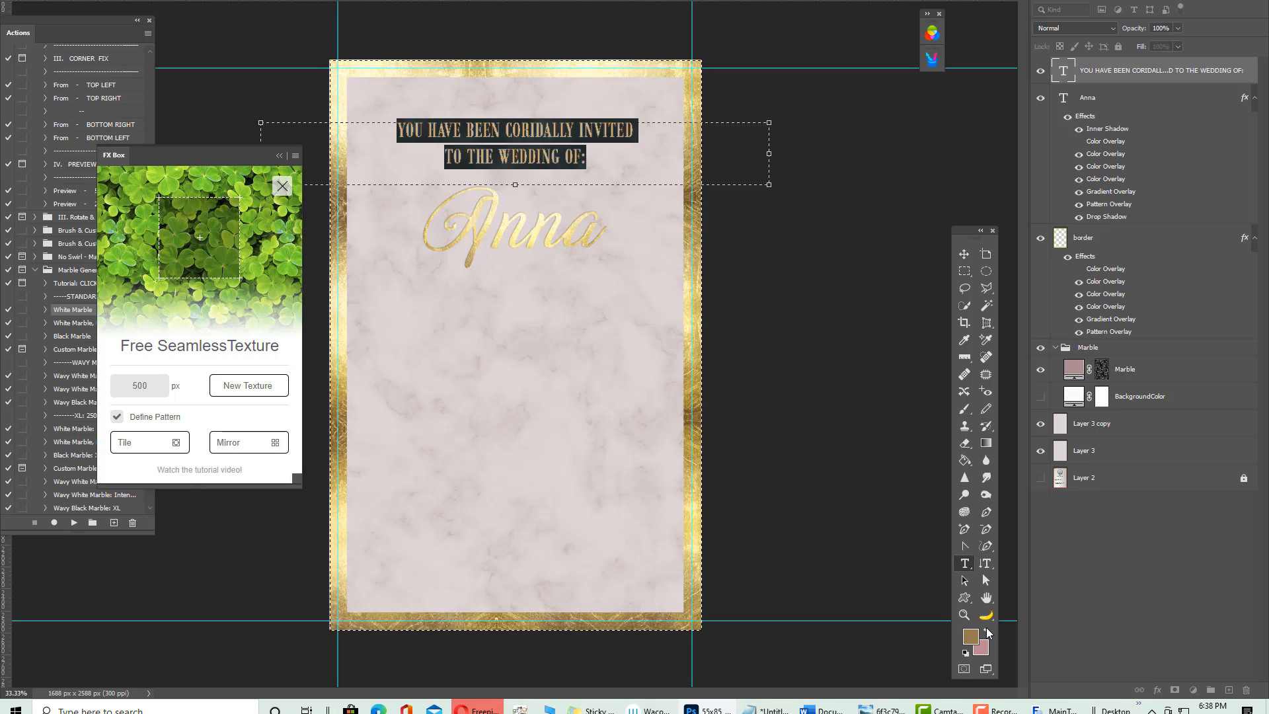
left_click(986, 629)
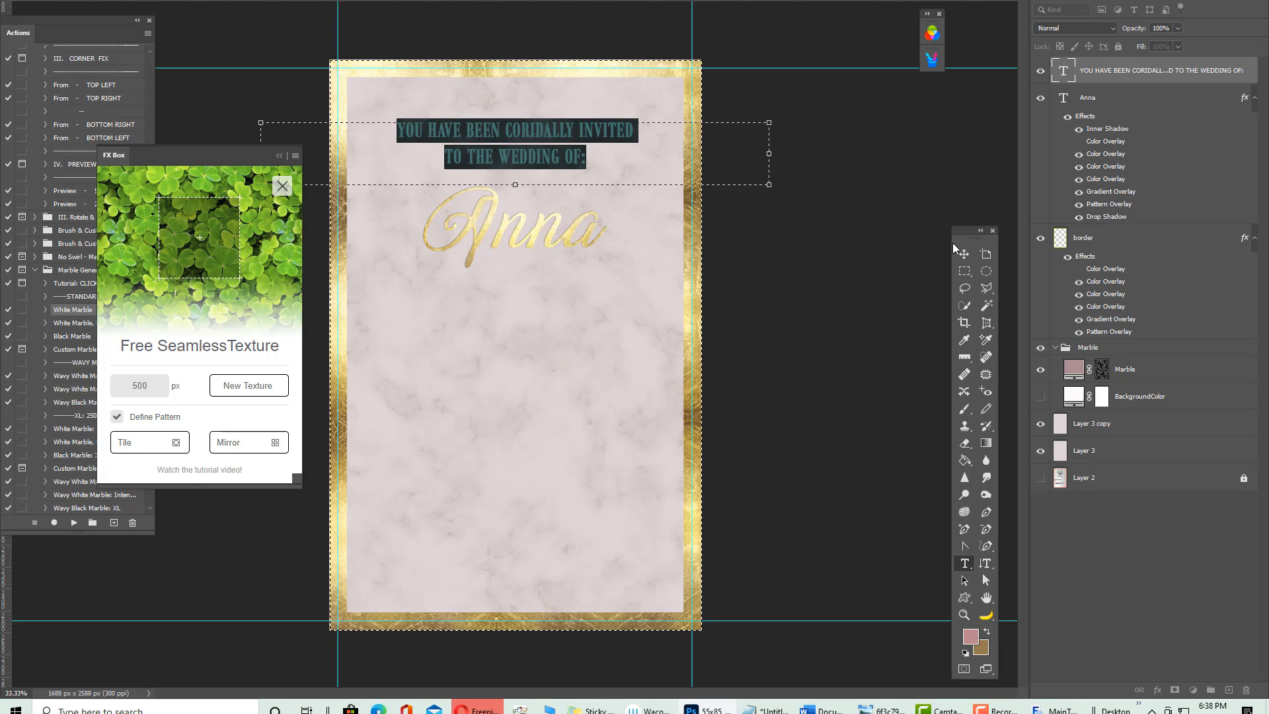
left_click(969, 255)
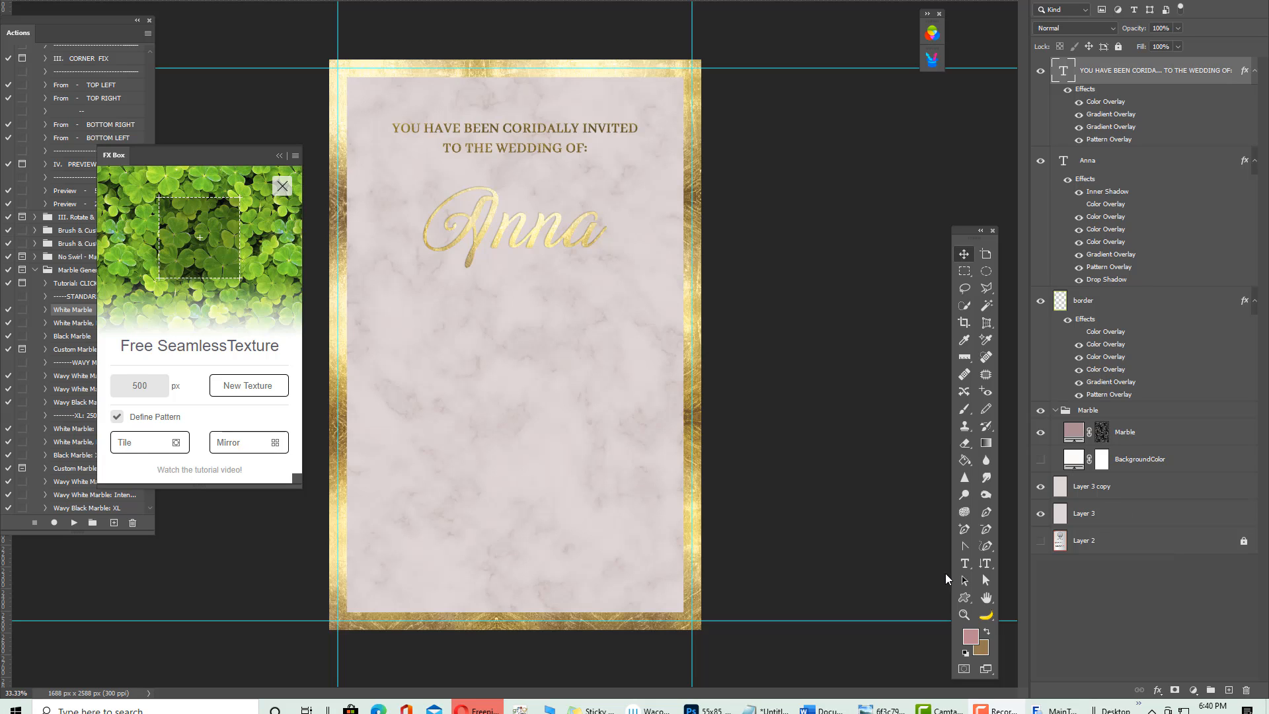
Browse the Styles panel, then start a new text layer on the card just below Anna
key("ctrl+a")
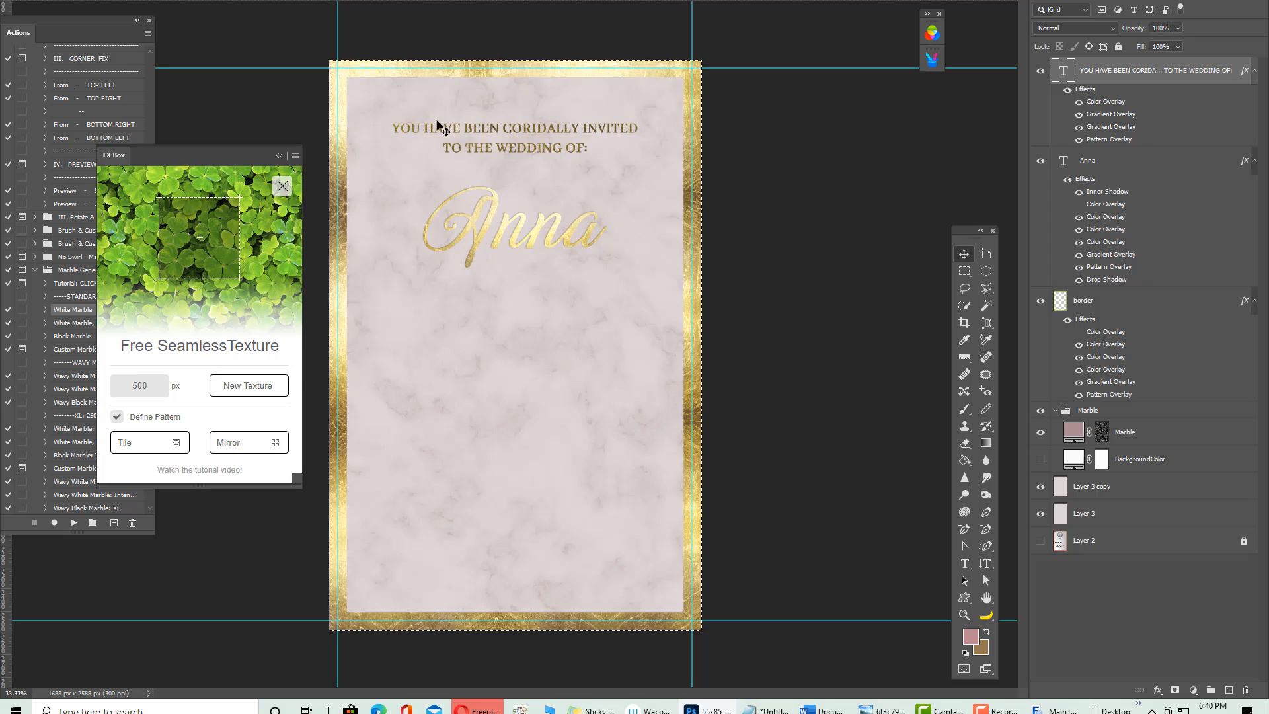
left_click(964, 563)
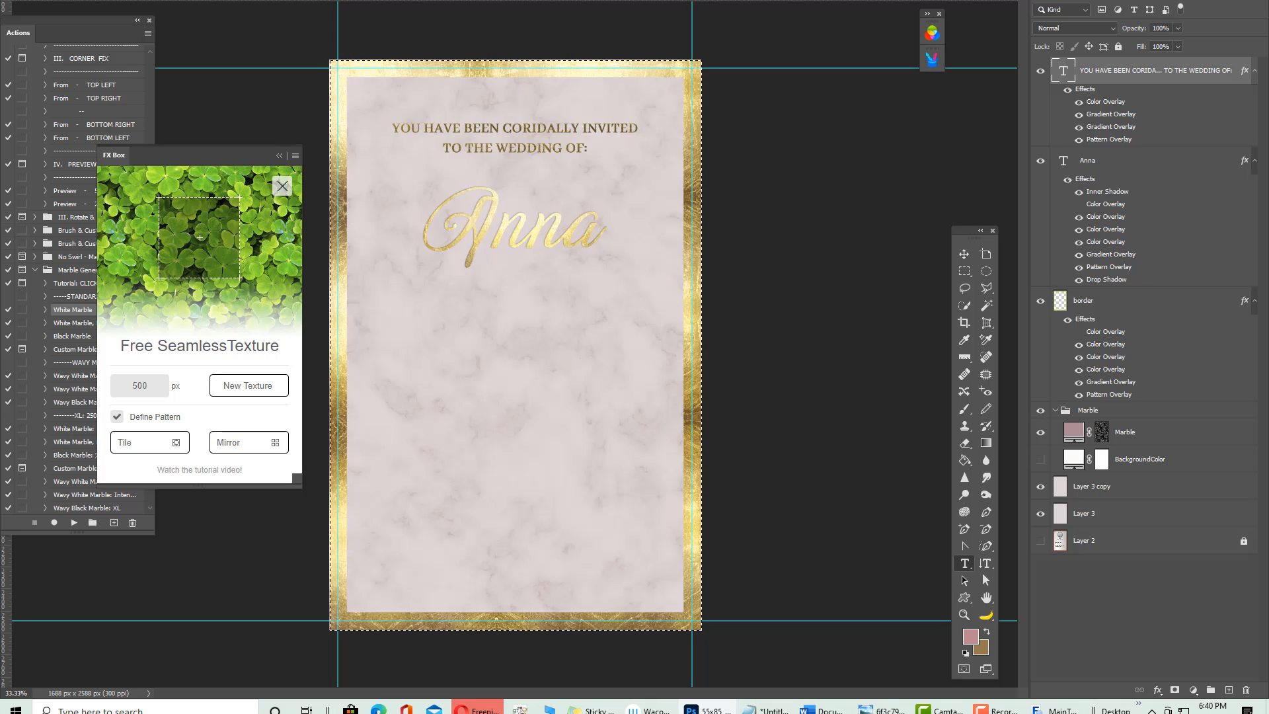
left_click_drag(1268, 263, 949, 14)
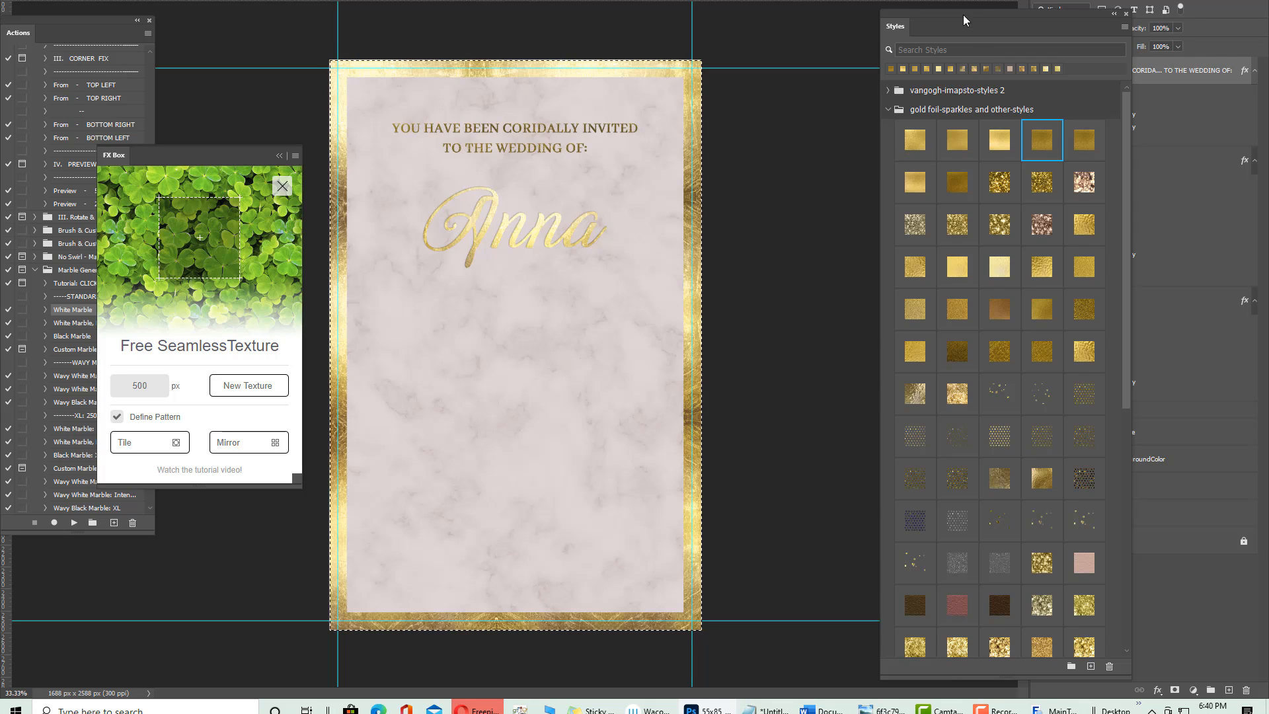
left_click_drag(960, 16, 0, 93)
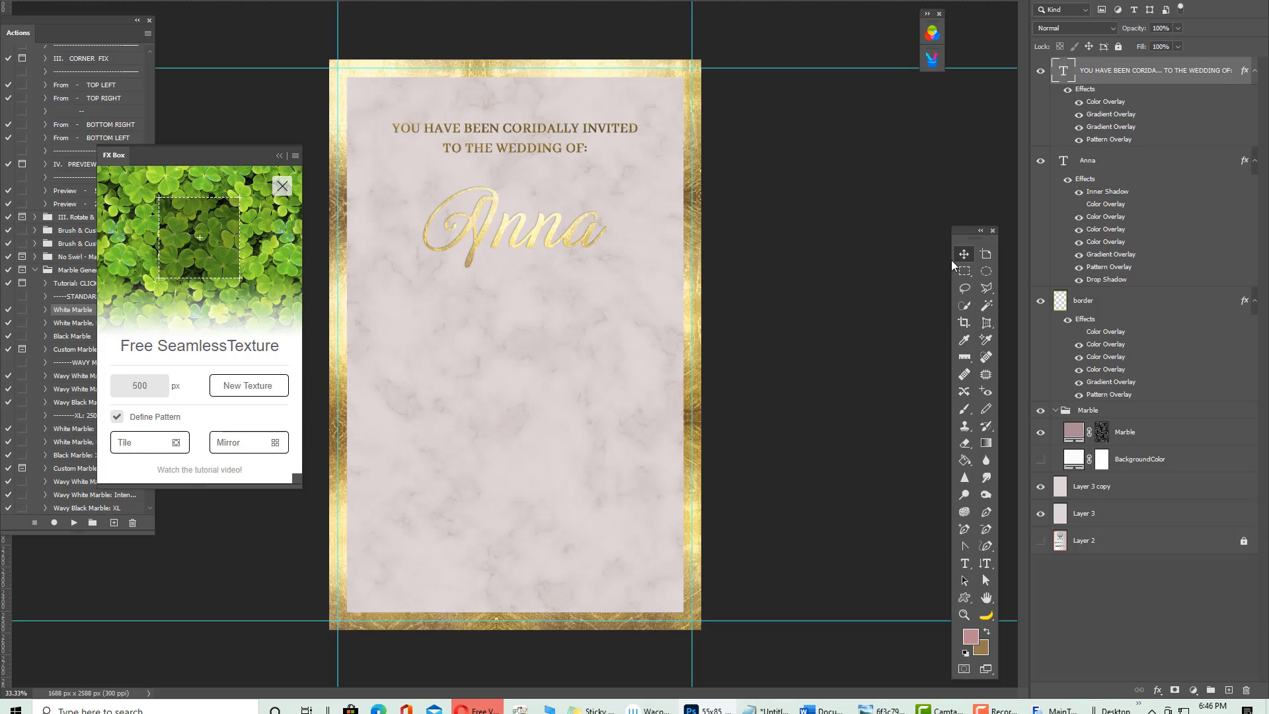
left_click(964, 563)
left_click(479, 328)
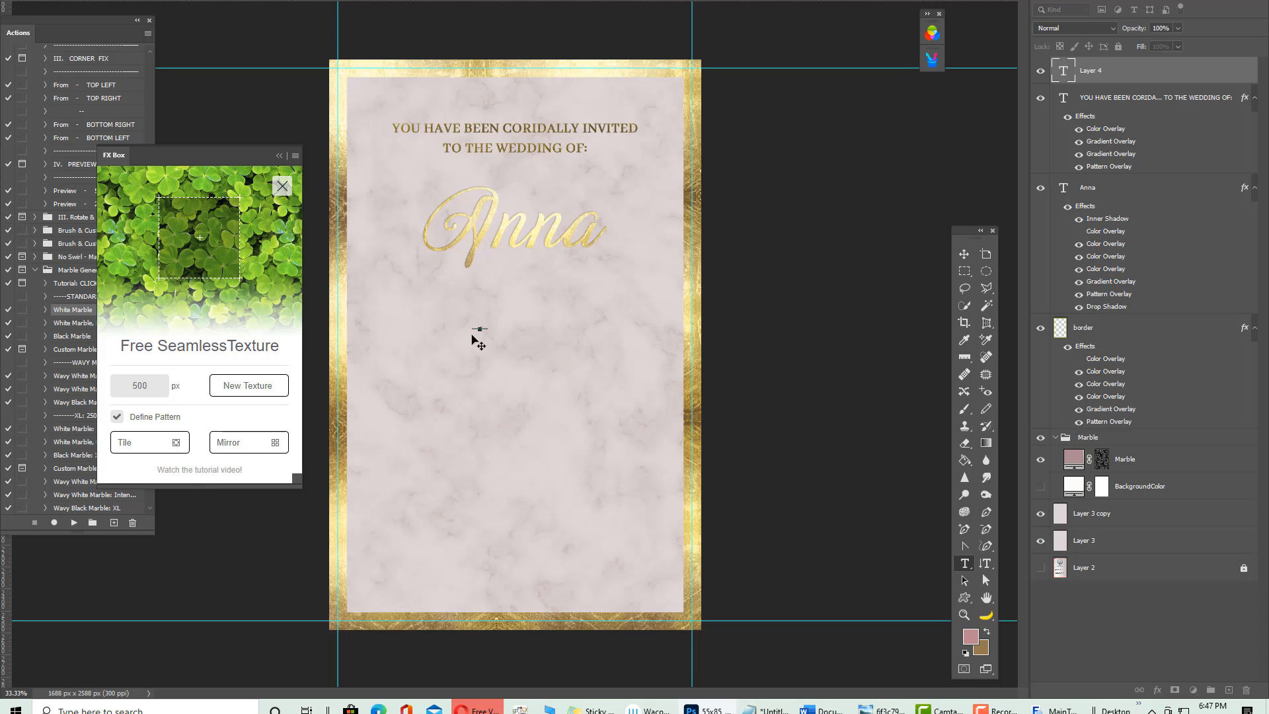
Commit the '&' text, scale it up, and move it beneath Anna
left_click(964, 254)
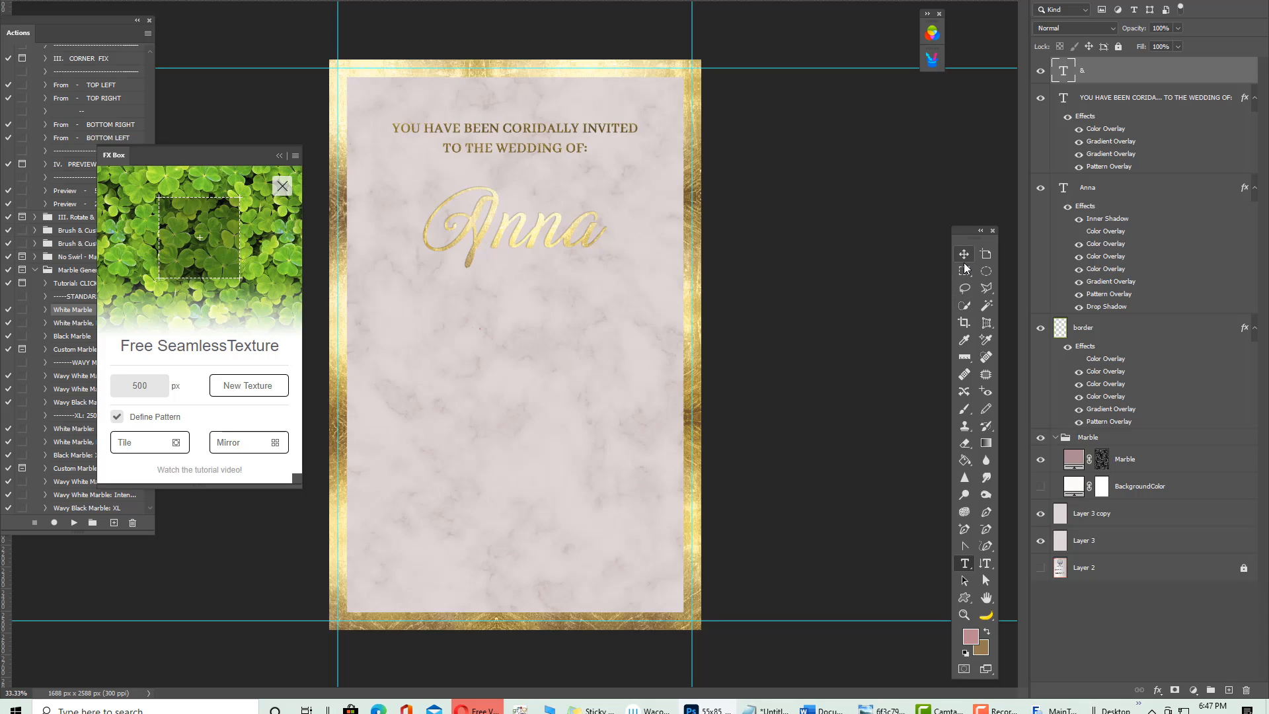
key("ctrl+t")
left_click_drag(480, 326, 558, 184)
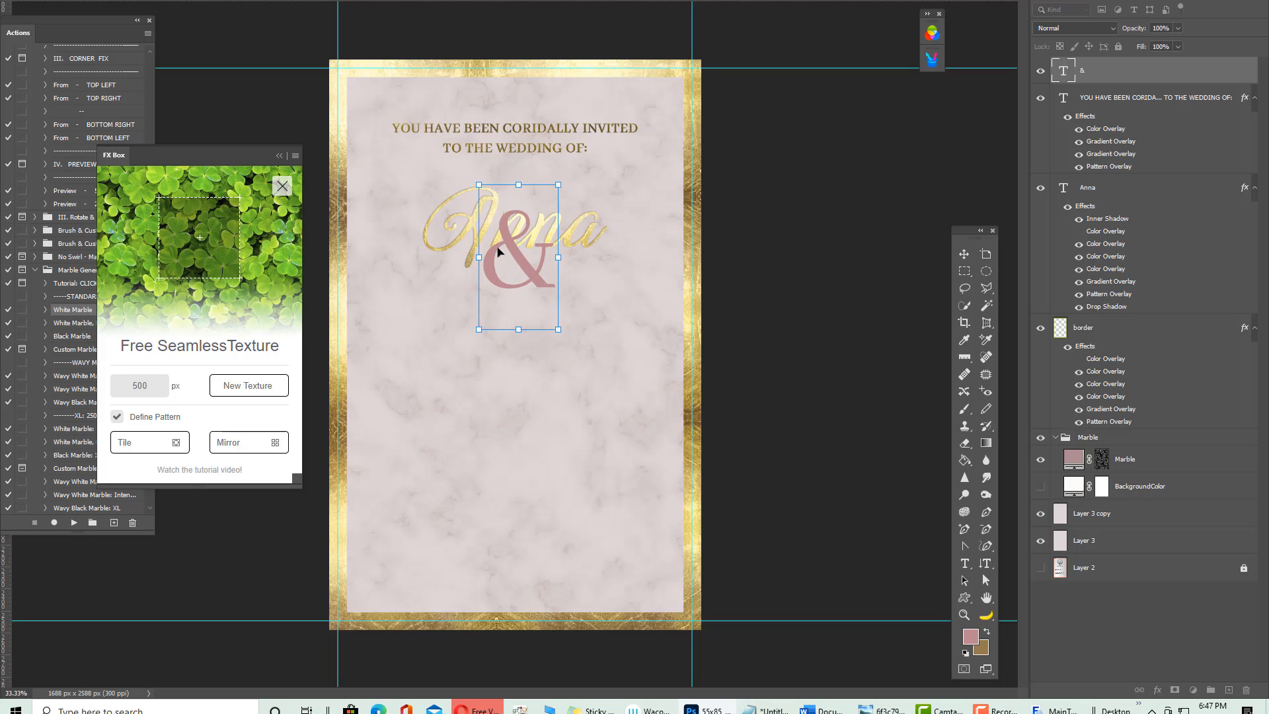
left_click_drag(497, 251, 512, 312)
key("Return")
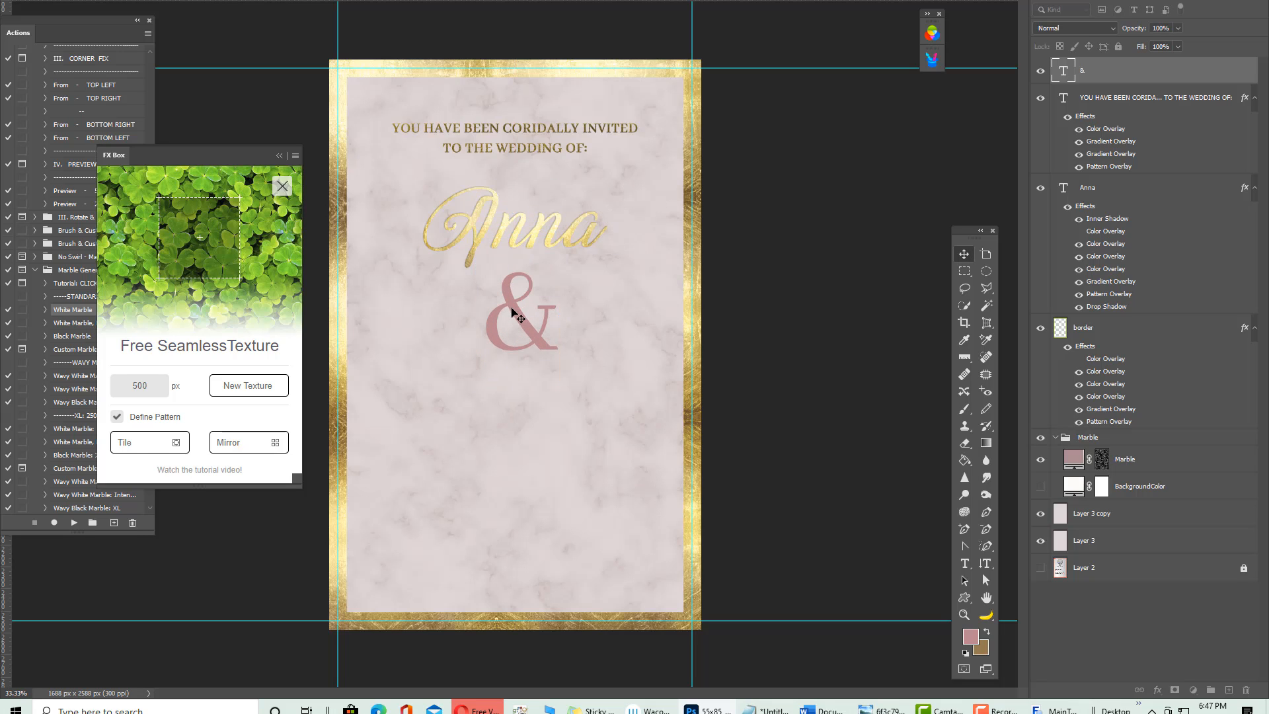
Bring up the Styles panel and scroll down to the goldfancystyles-new 2 set
left_click_drag(661, 713, 1070, 2)
scroll(1065, 416, "down", 2)
scroll(1005, 496, "down", 5)
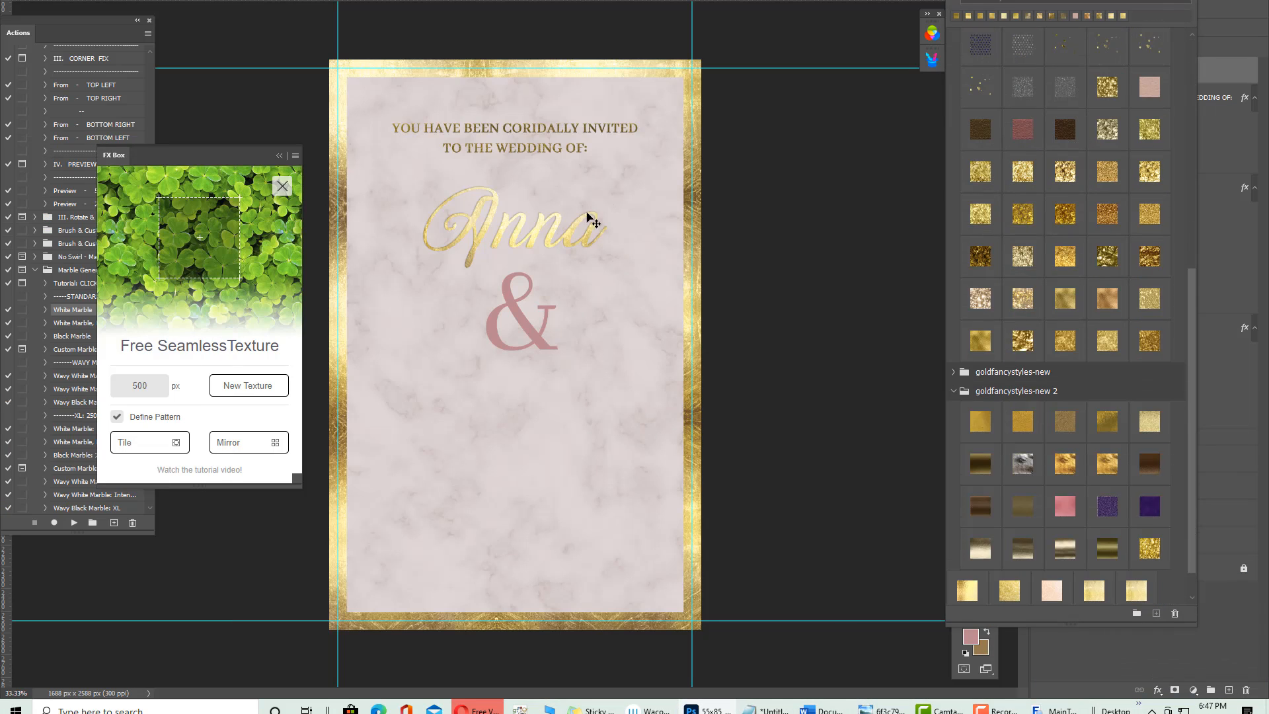
scroll(1039, 577, "down", 2)
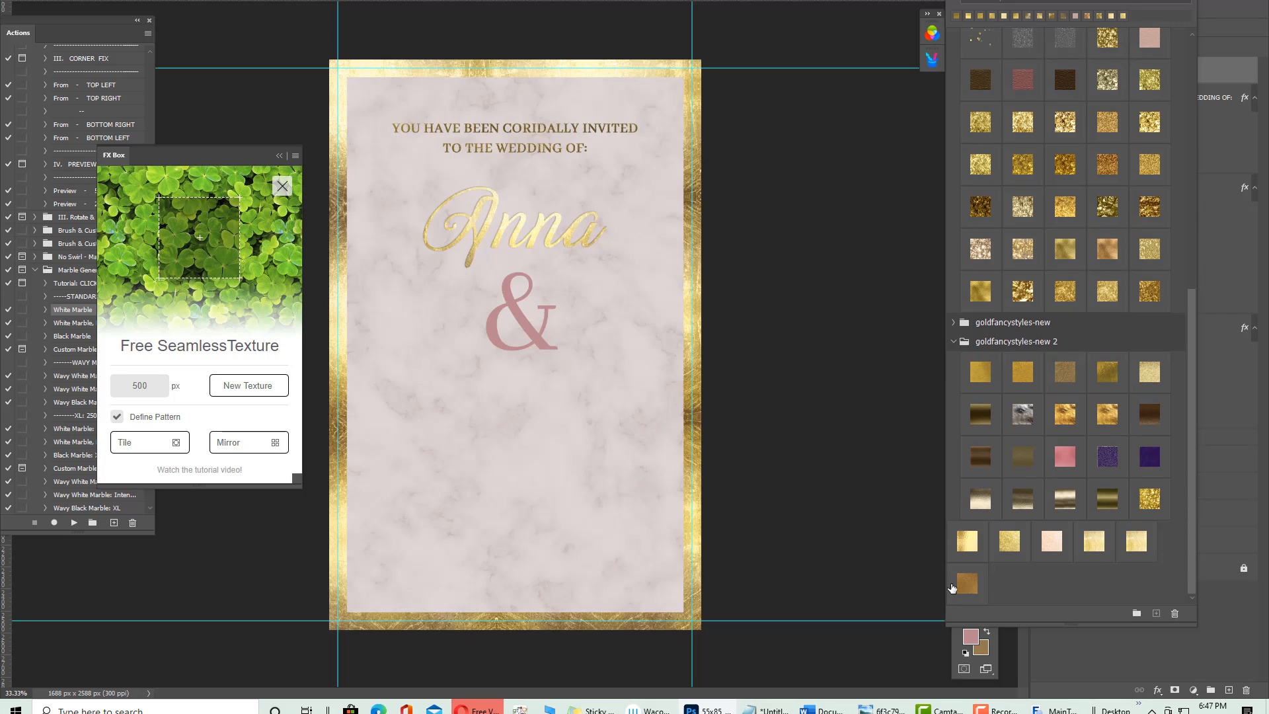
Apply the last gold foil style to the ampersand, centre it, then select the Anna layer
left_click(959, 585)
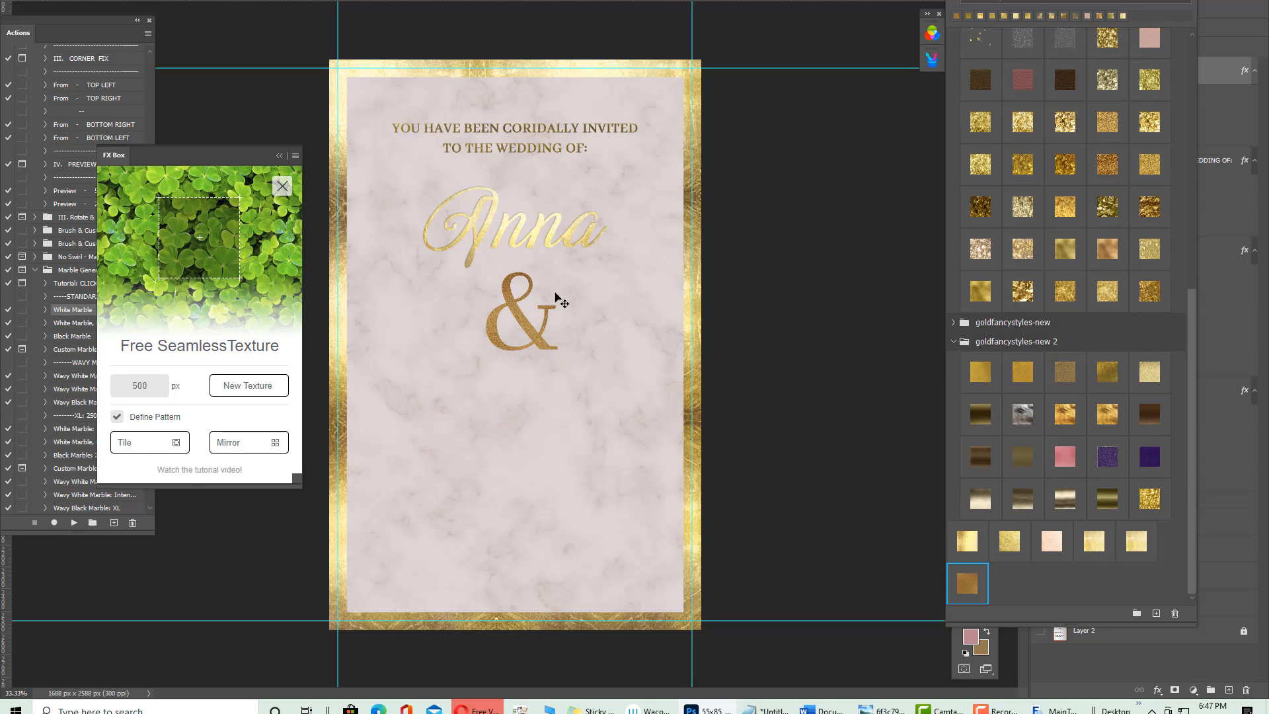
left_click_drag(1057, 2, 1268, 3)
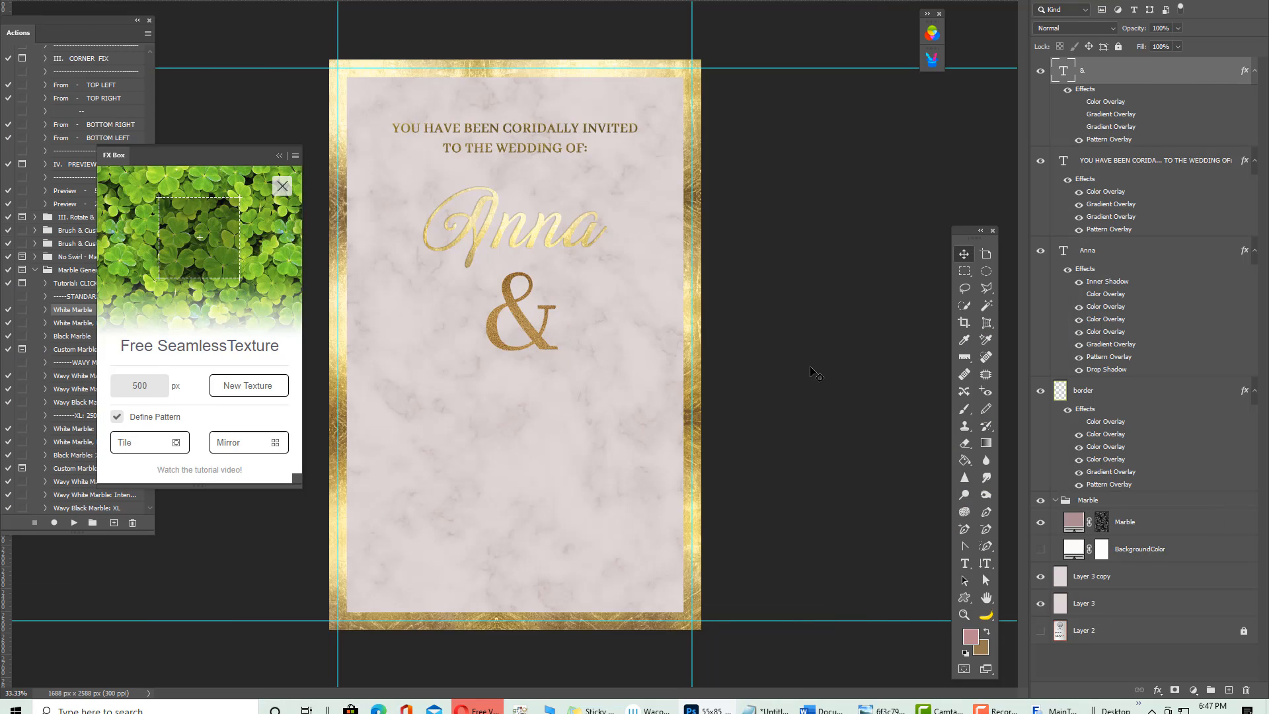
key("ctrl+a")
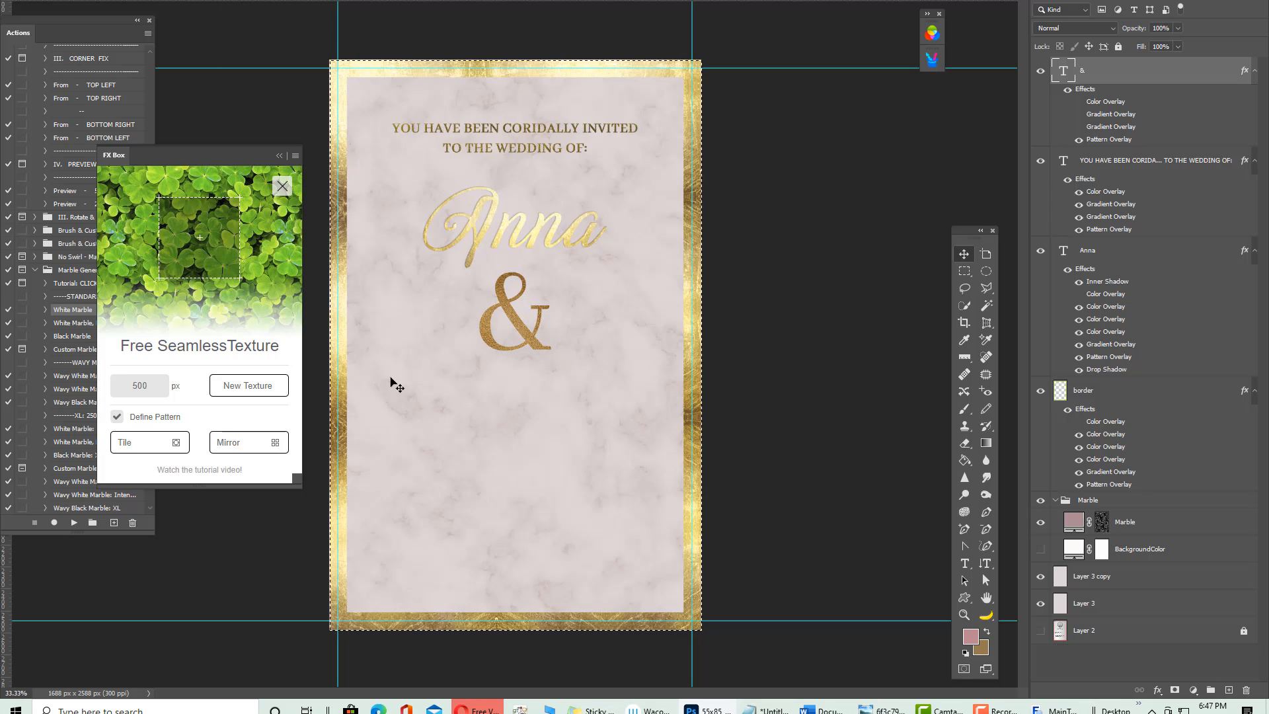
key("ctrl+d")
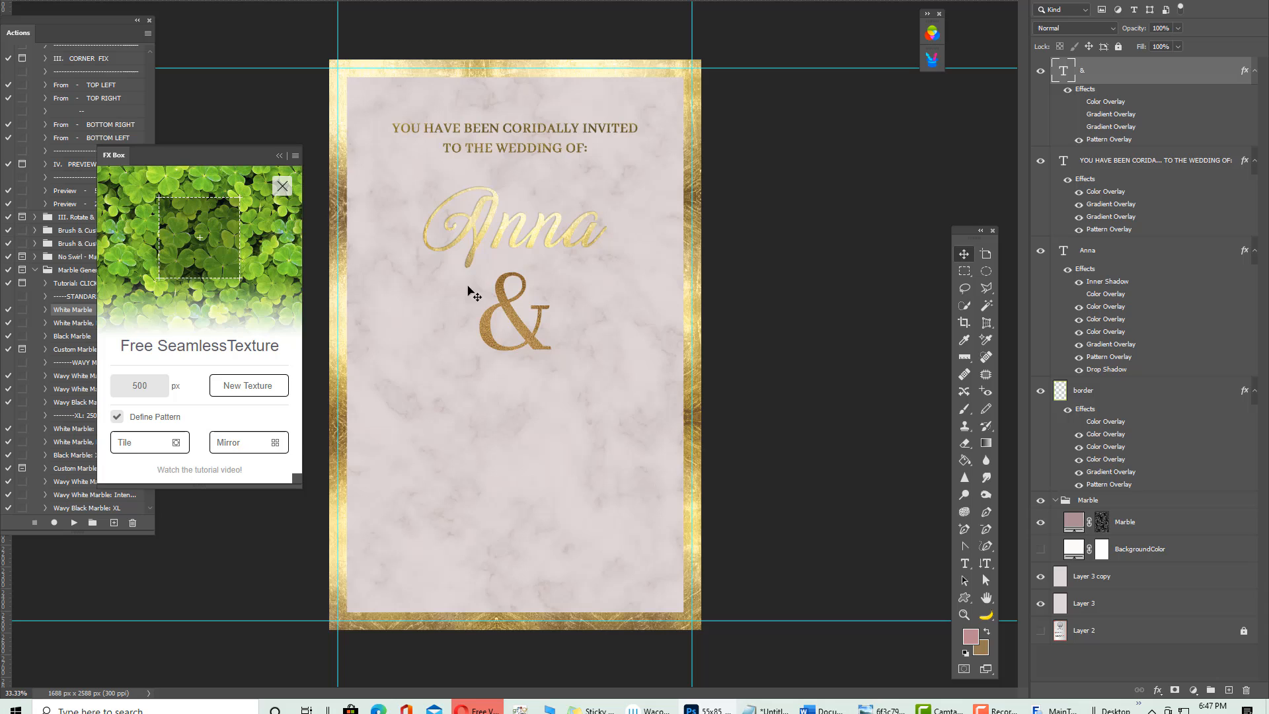
right_click(476, 243)
left_click(490, 249)
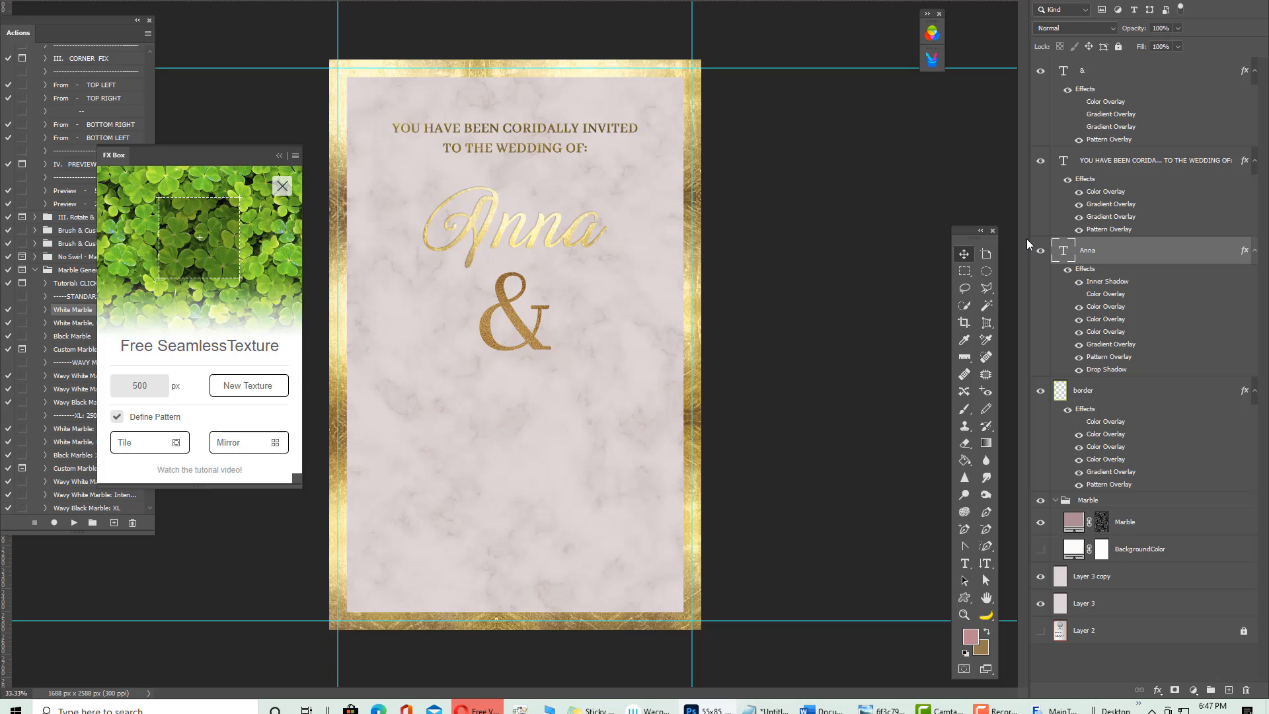
Duplicate Anna below the ampersand, retype the copy as 'David', and centre it horizontally
left_click_drag(469, 224, 477, 425)
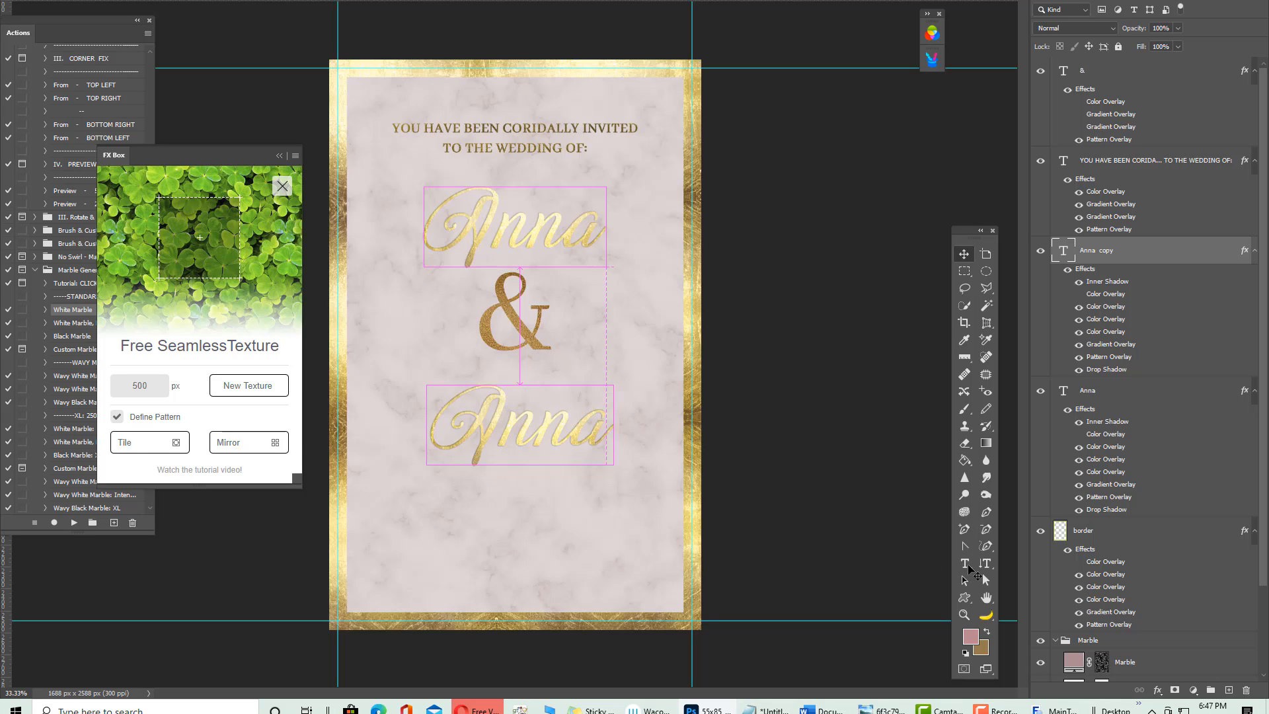
left_click(965, 566)
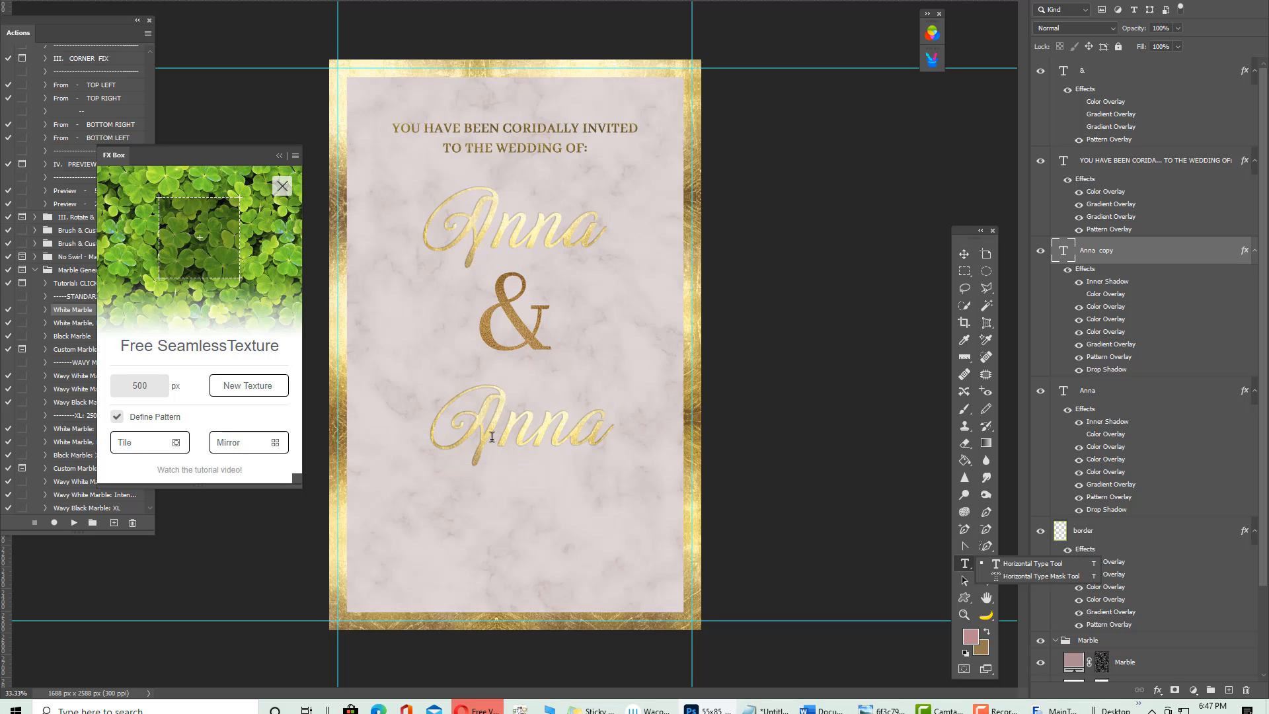
double_click(455, 425)
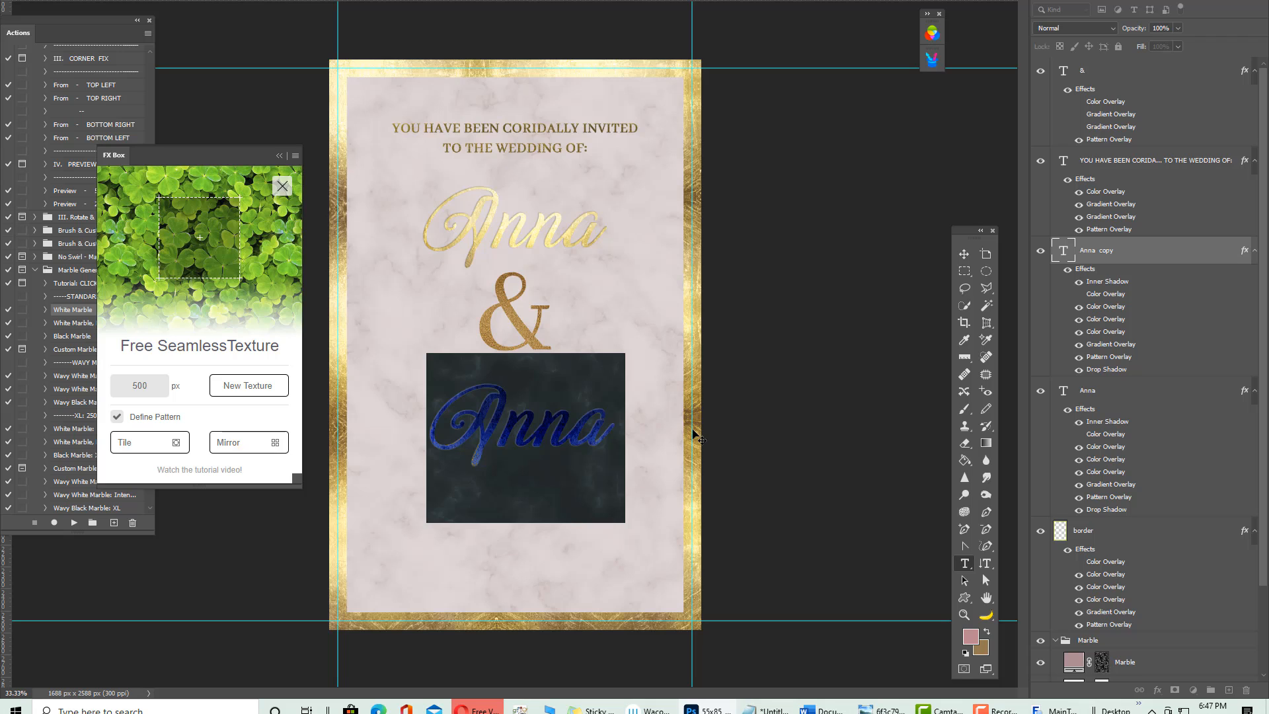
type("dAVID")
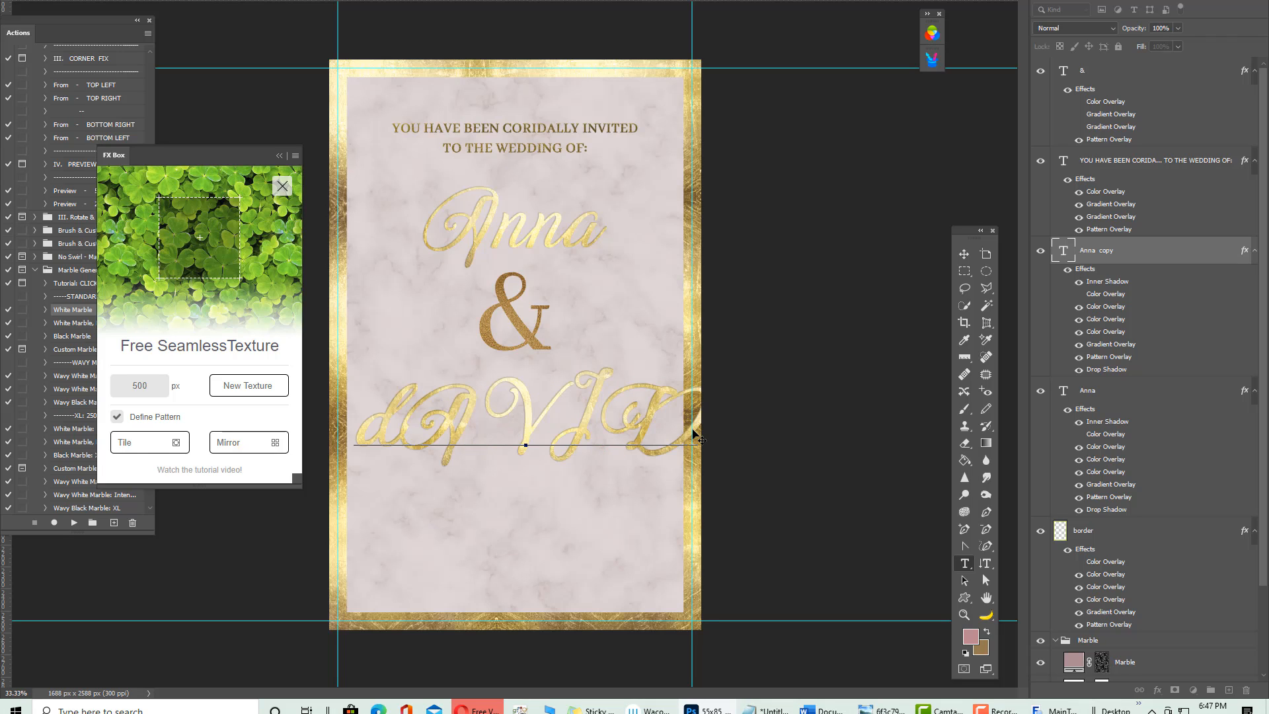
key("BackSpace")
key("BackSpace")
key("BackSpace")
key("BackSpace")
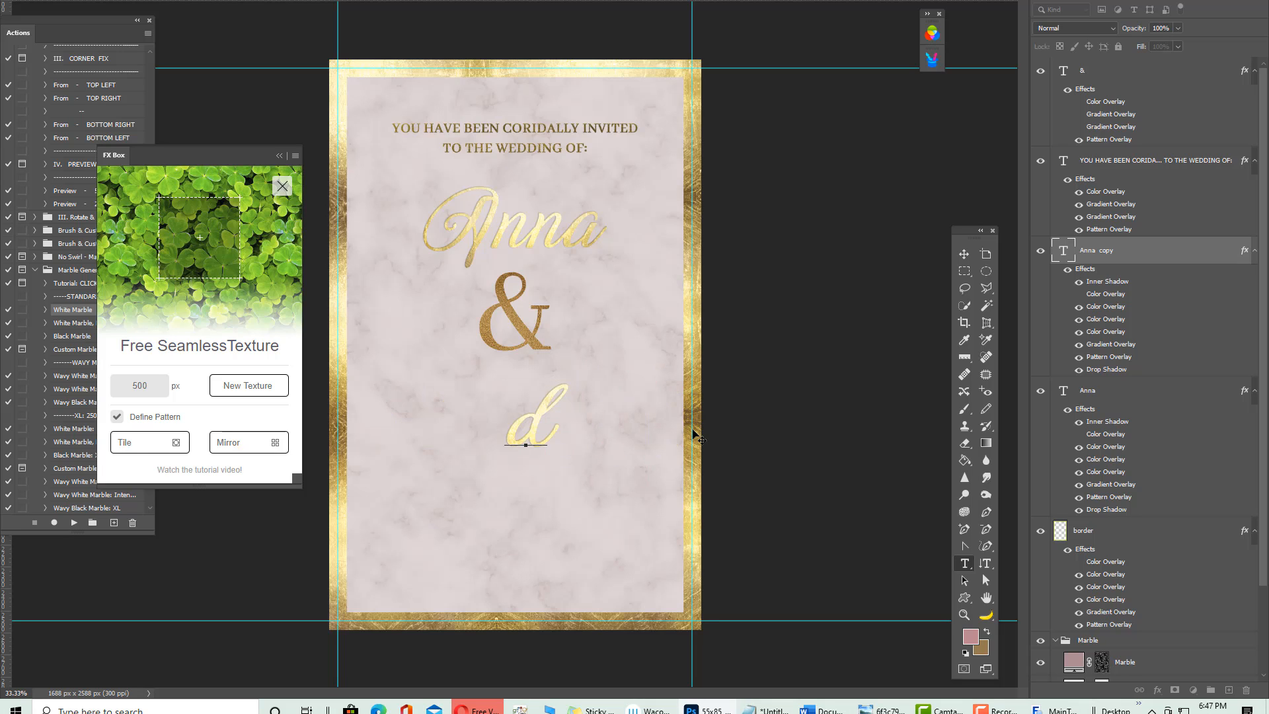
key("BackSpace")
type("David")
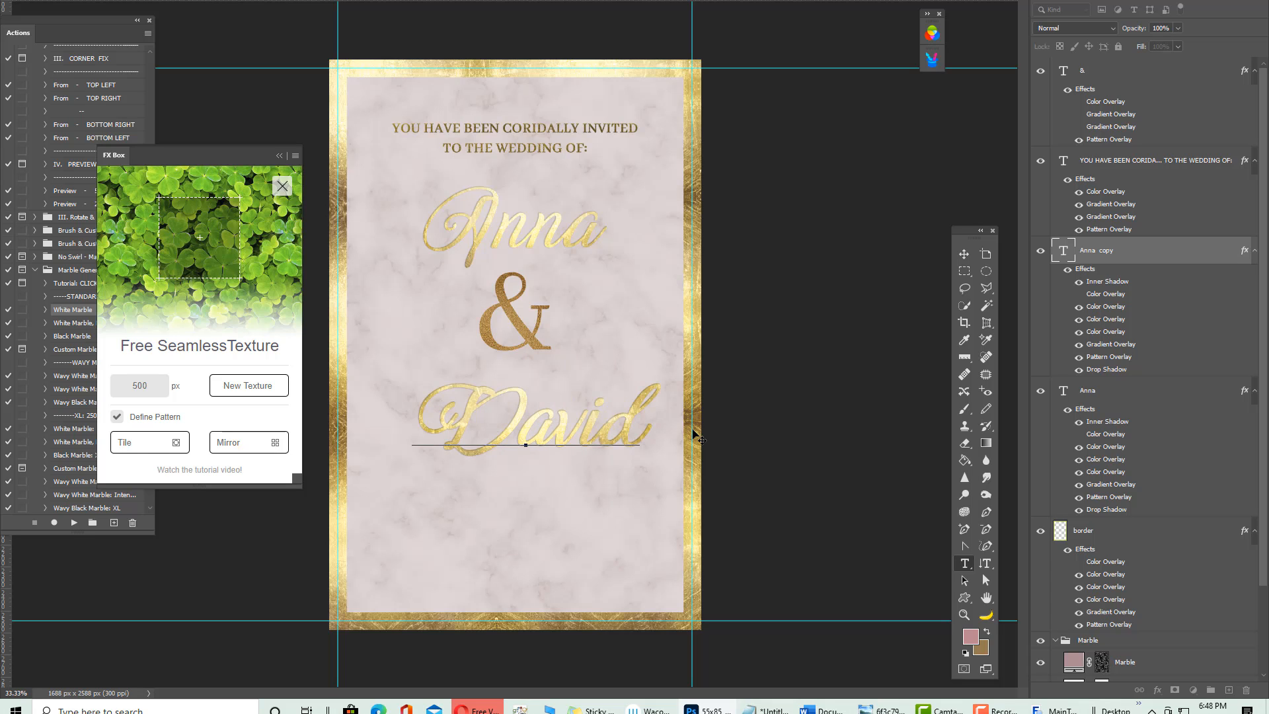
left_click(963, 254)
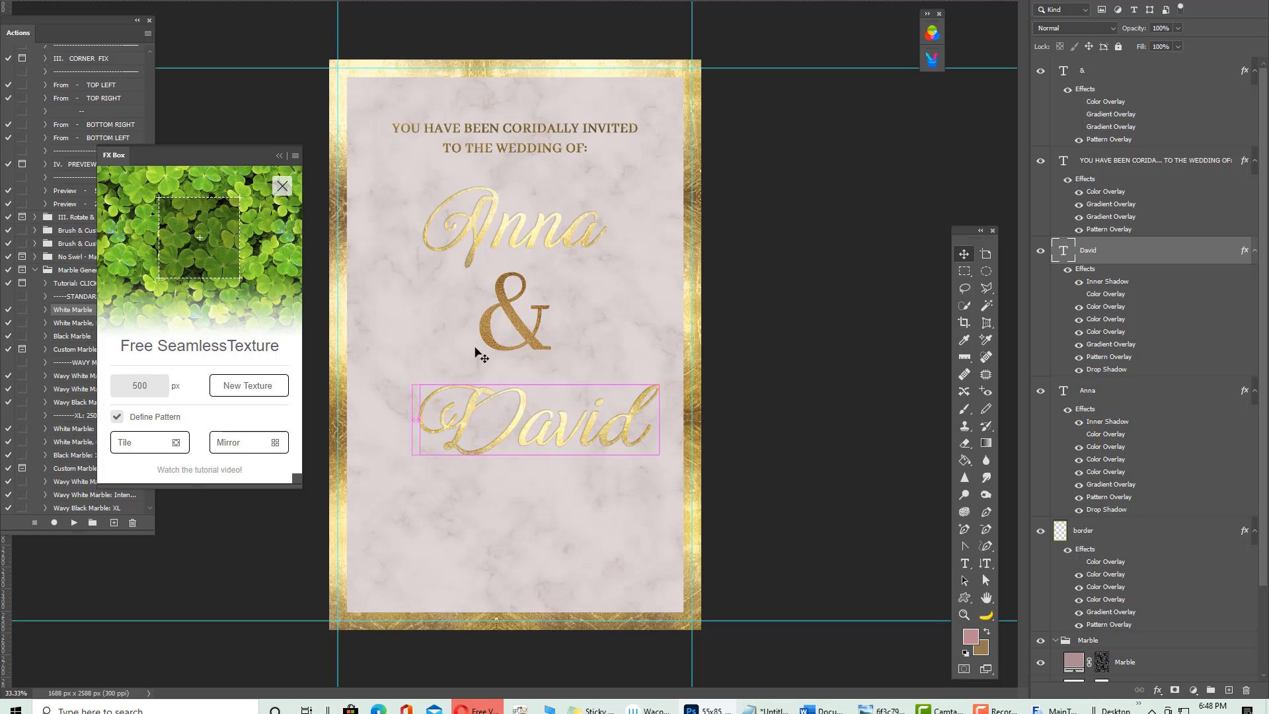
key("ctrl+a")
left_click(307, 1)
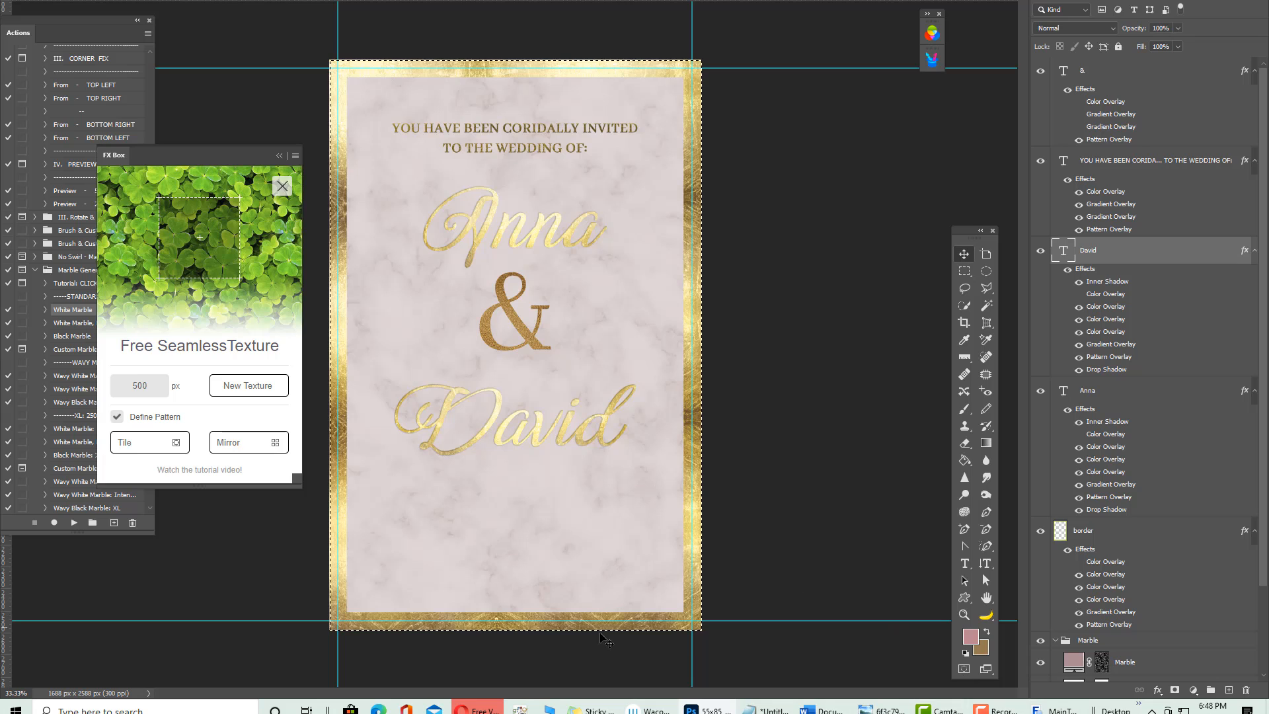
Select the ampersand layer from the canvas, dismissing the nudge error message twice
right_click(510, 305)
left_click(526, 316)
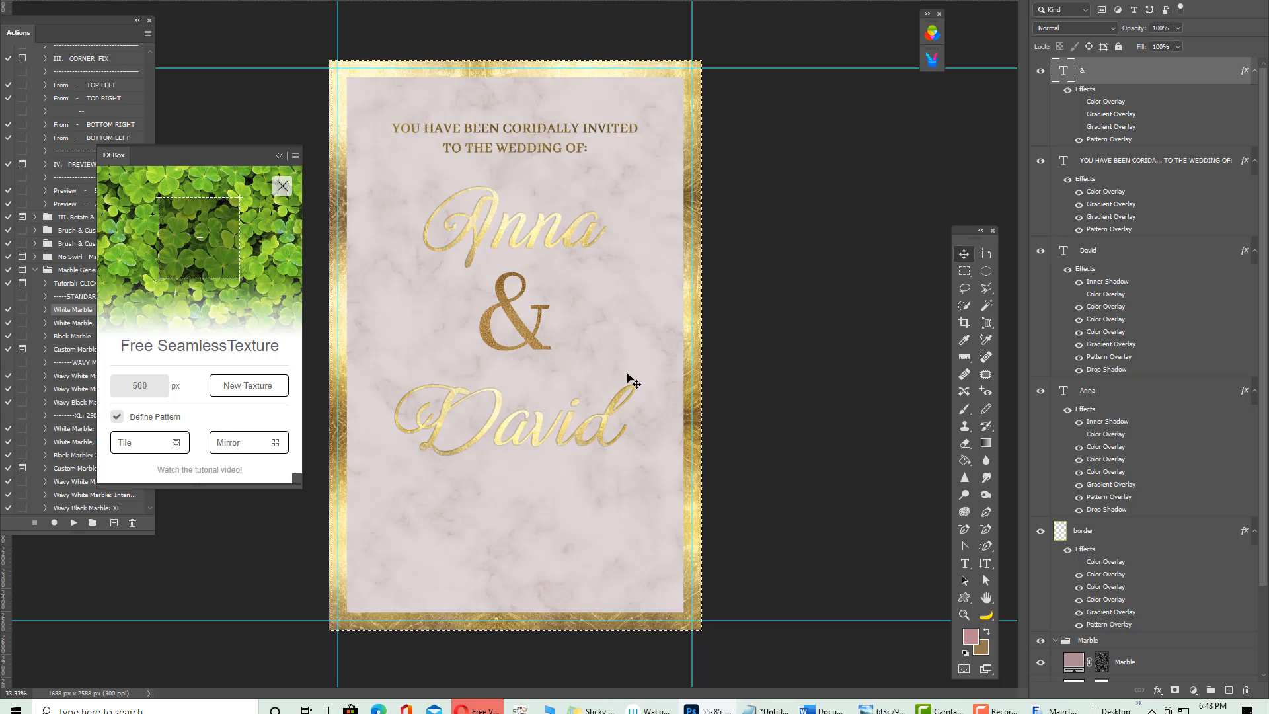
key("Up")
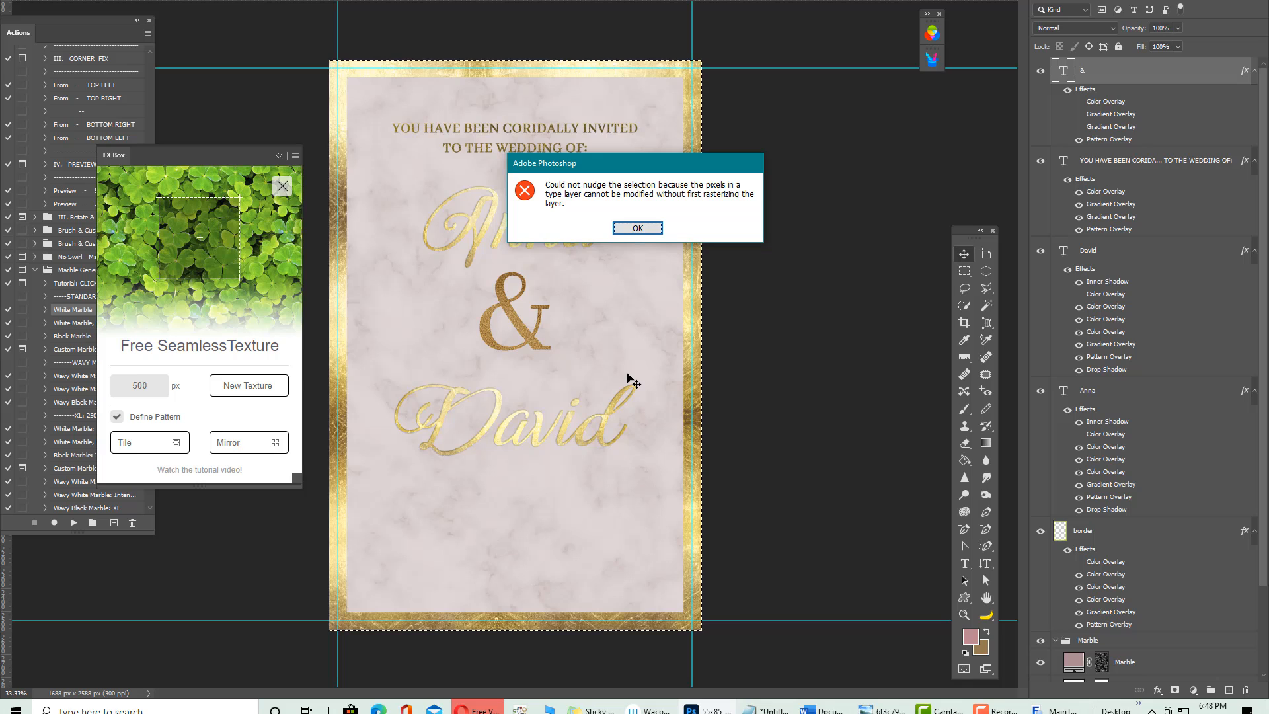
left_click(637, 230)
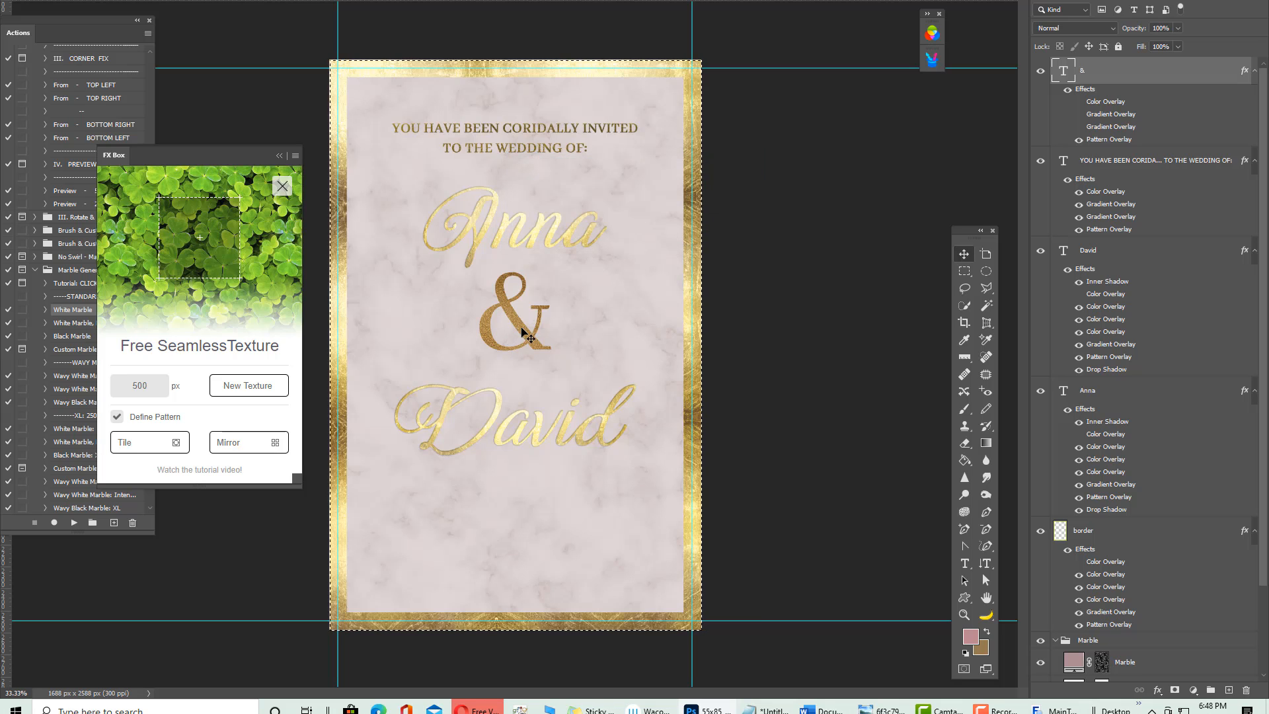
right_click(526, 332)
left_click(537, 337)
key("Up")
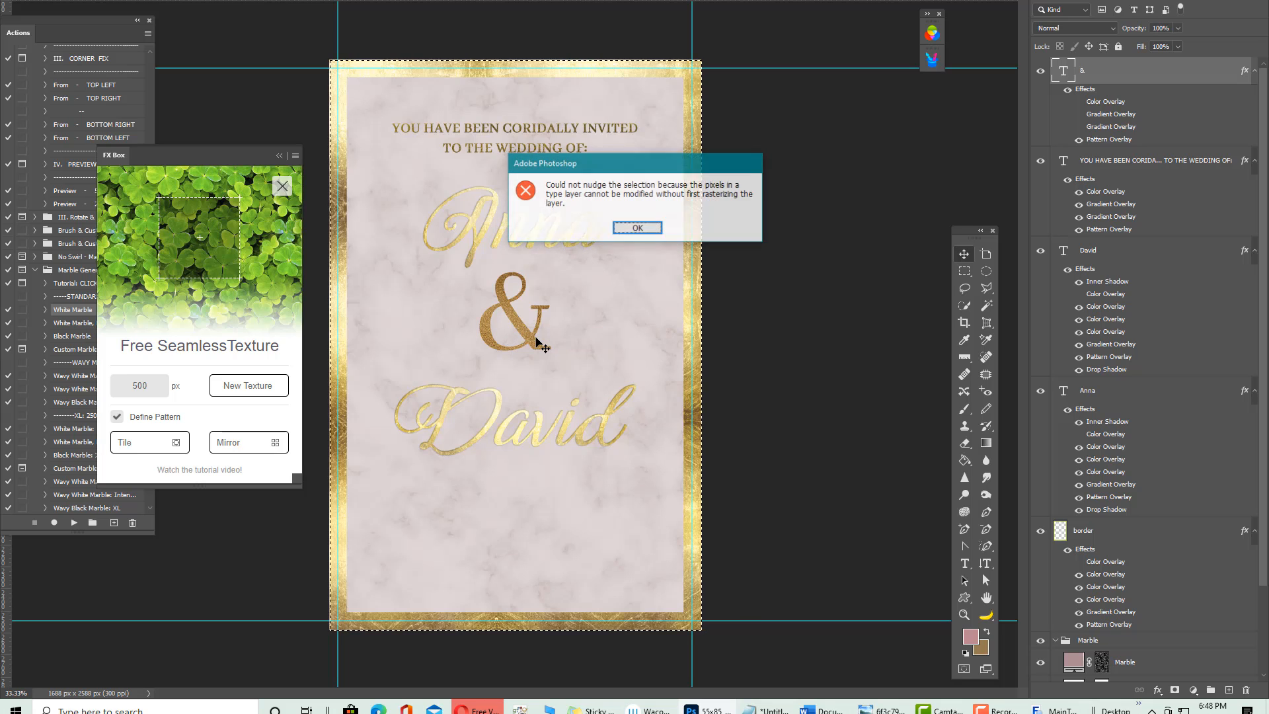
left_click(644, 229)
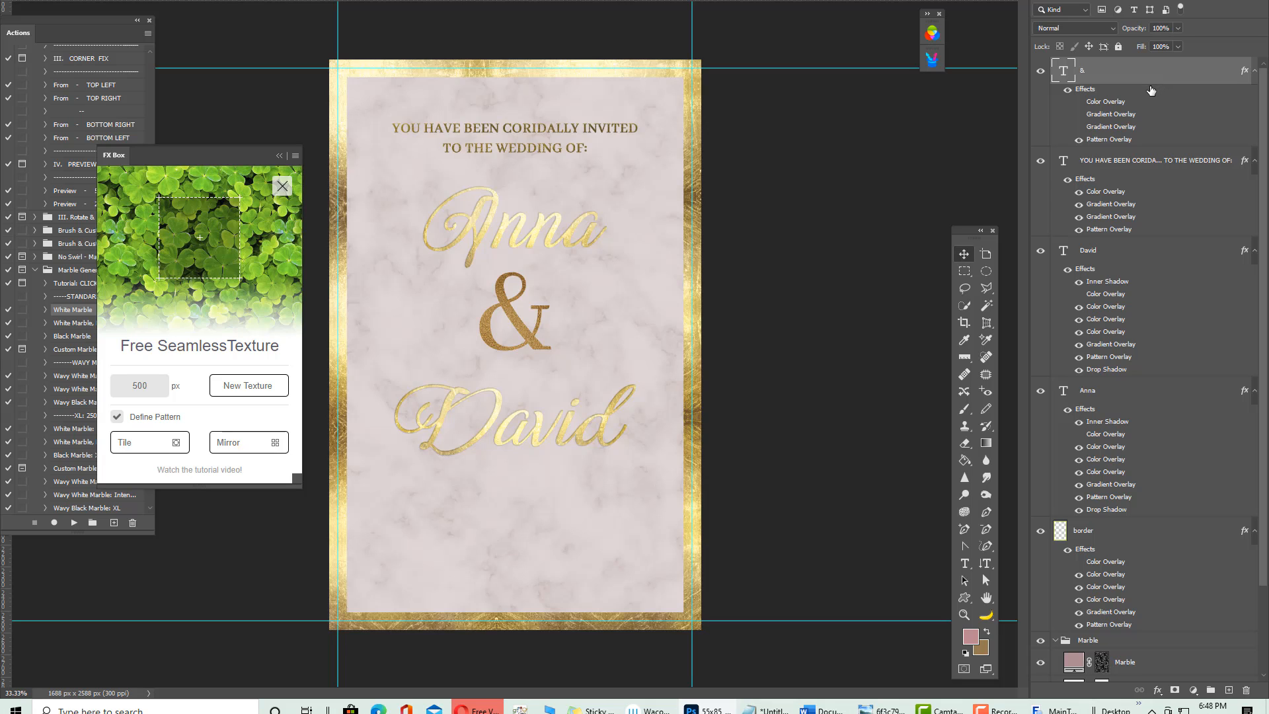
Nudge the ampersand slightly down in Free Transform and close the actions list
key("ctrl+t")
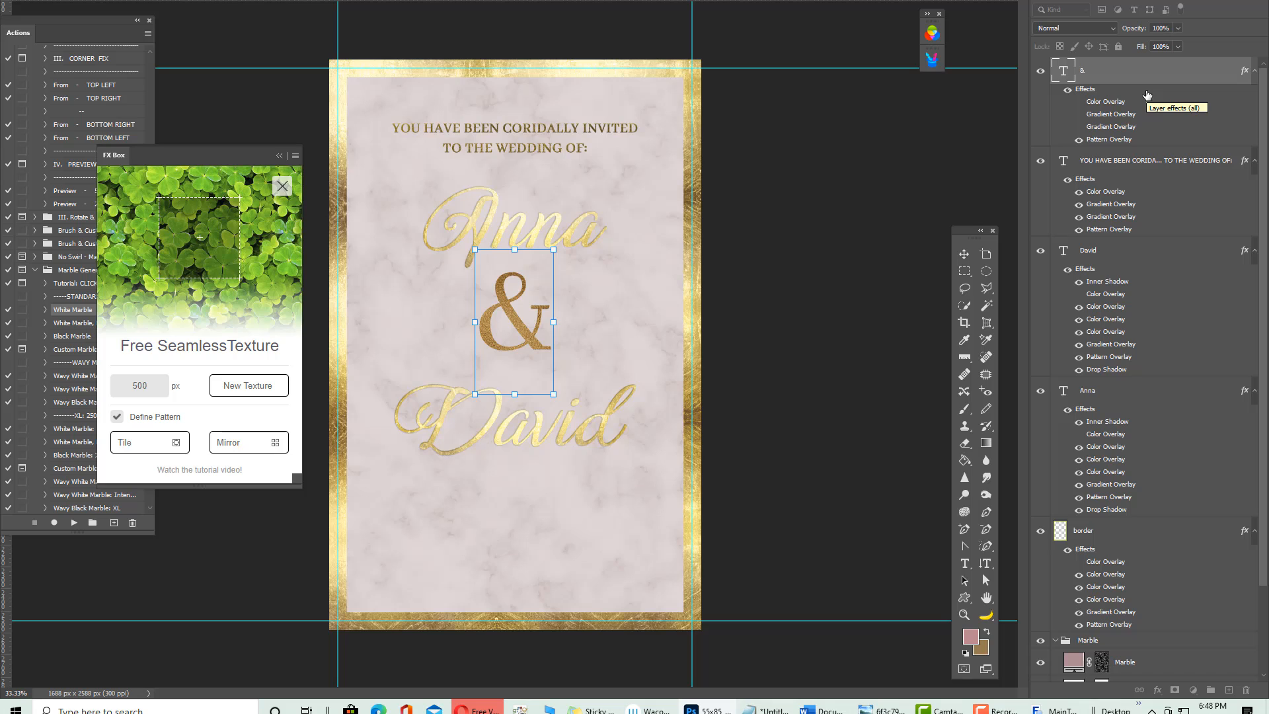
left_click(150, 21)
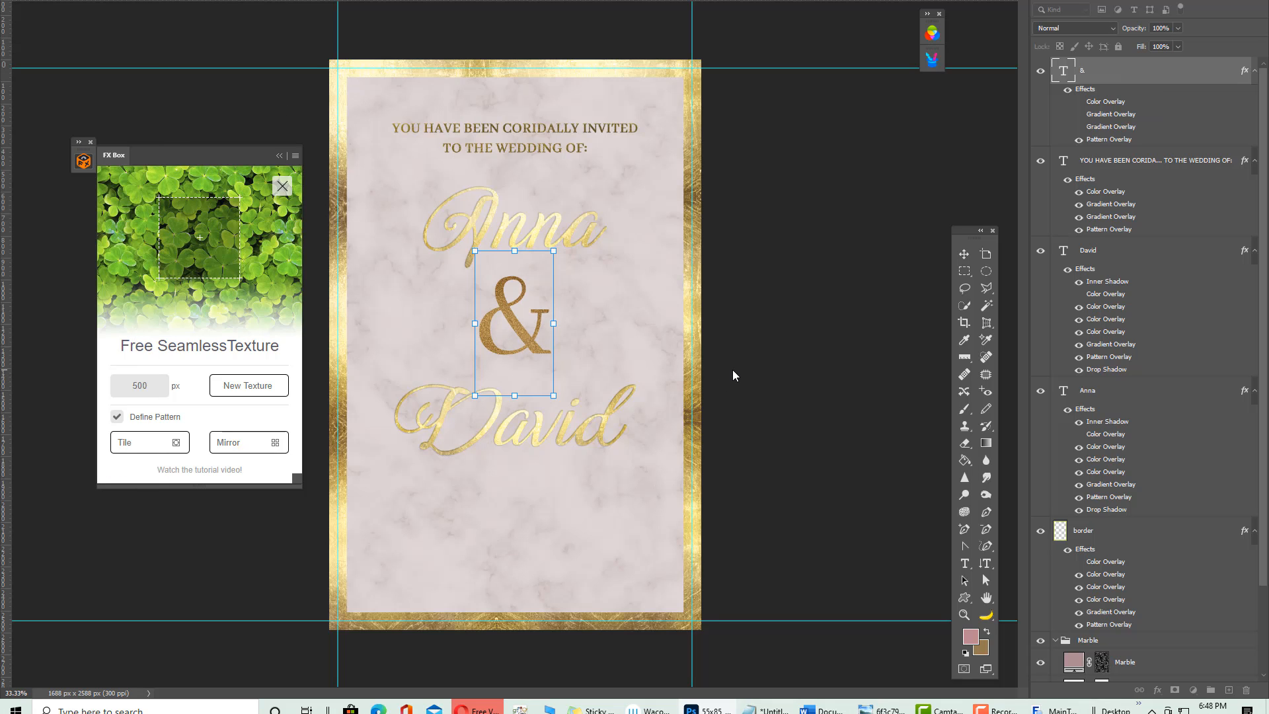
key("shift+Down")
key("Return")
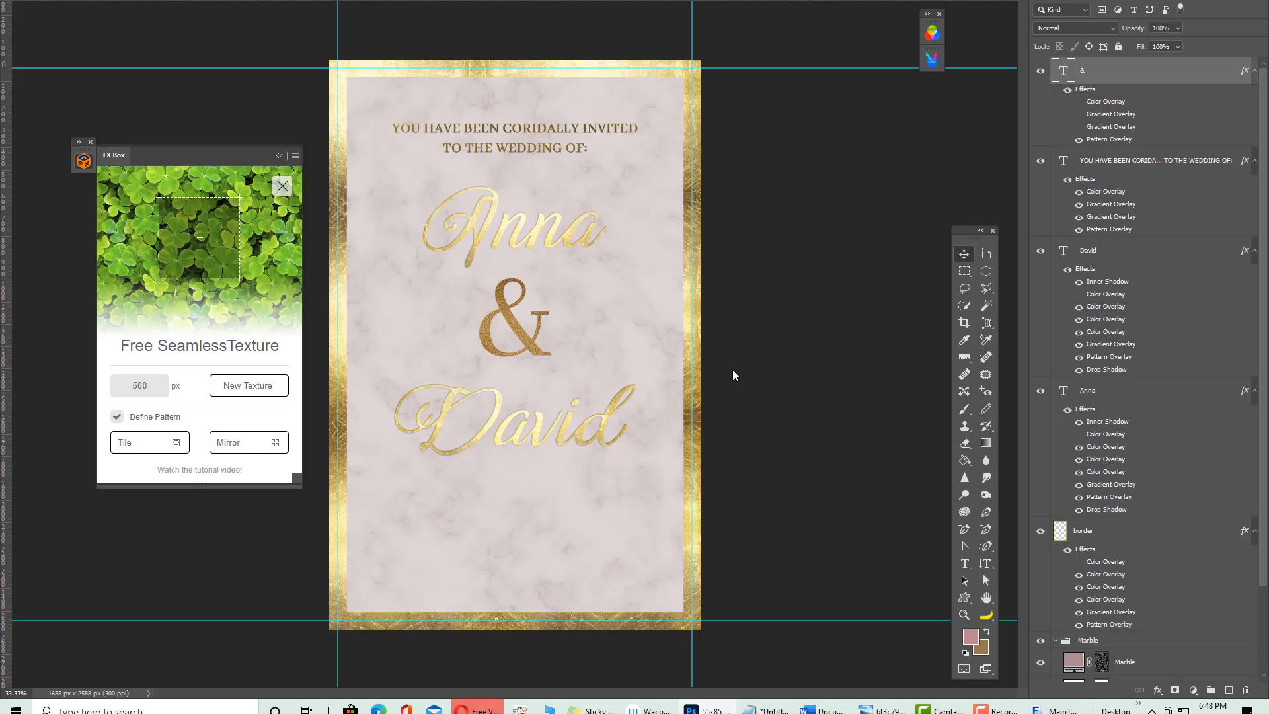
Duplicate the gold ampersand below David and change the copy's text to 'RSVP'
left_click(964, 563)
left_click(959, 251)
left_click_drag(503, 306, 514, 494, "alt")
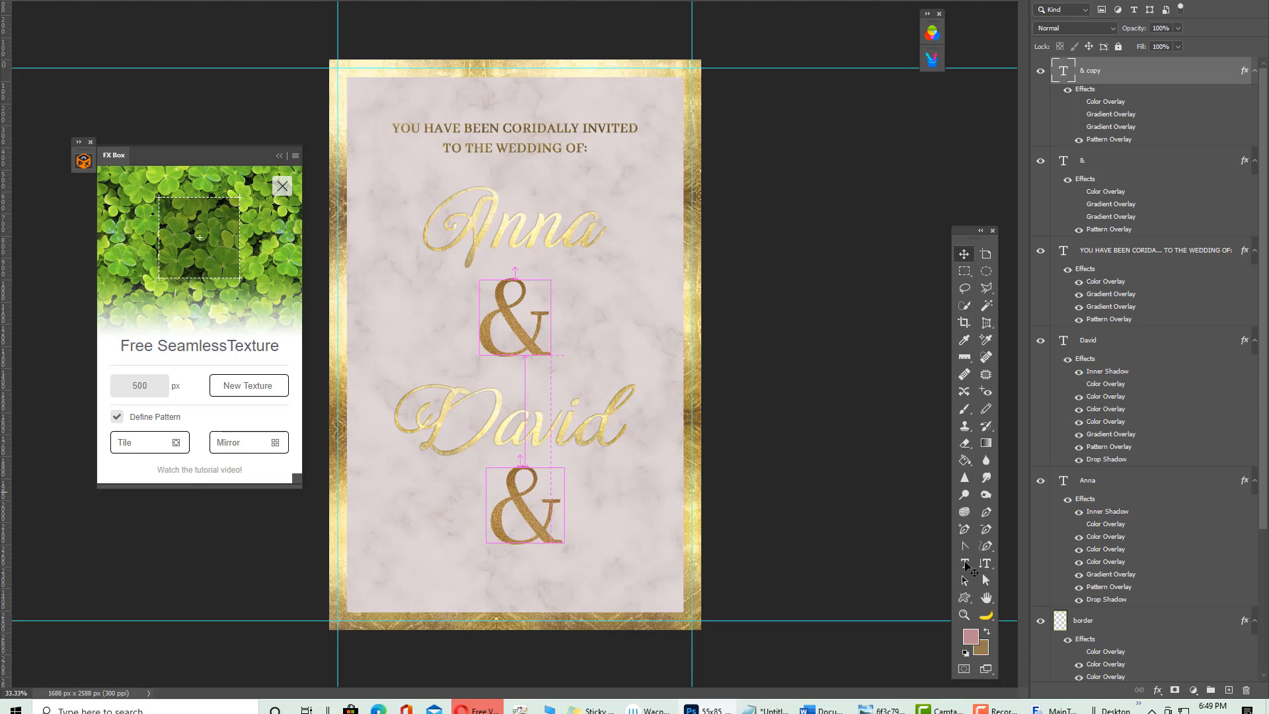
left_click(965, 563)
double_click(498, 509)
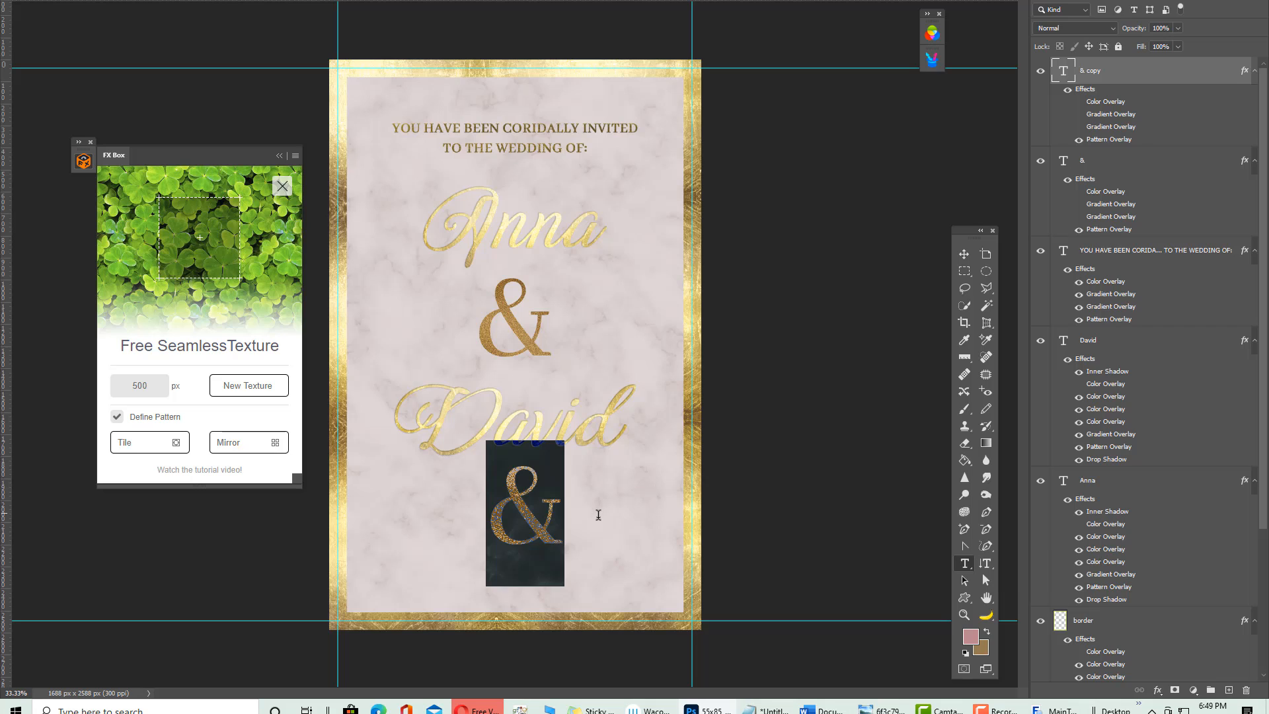
type("Rs")
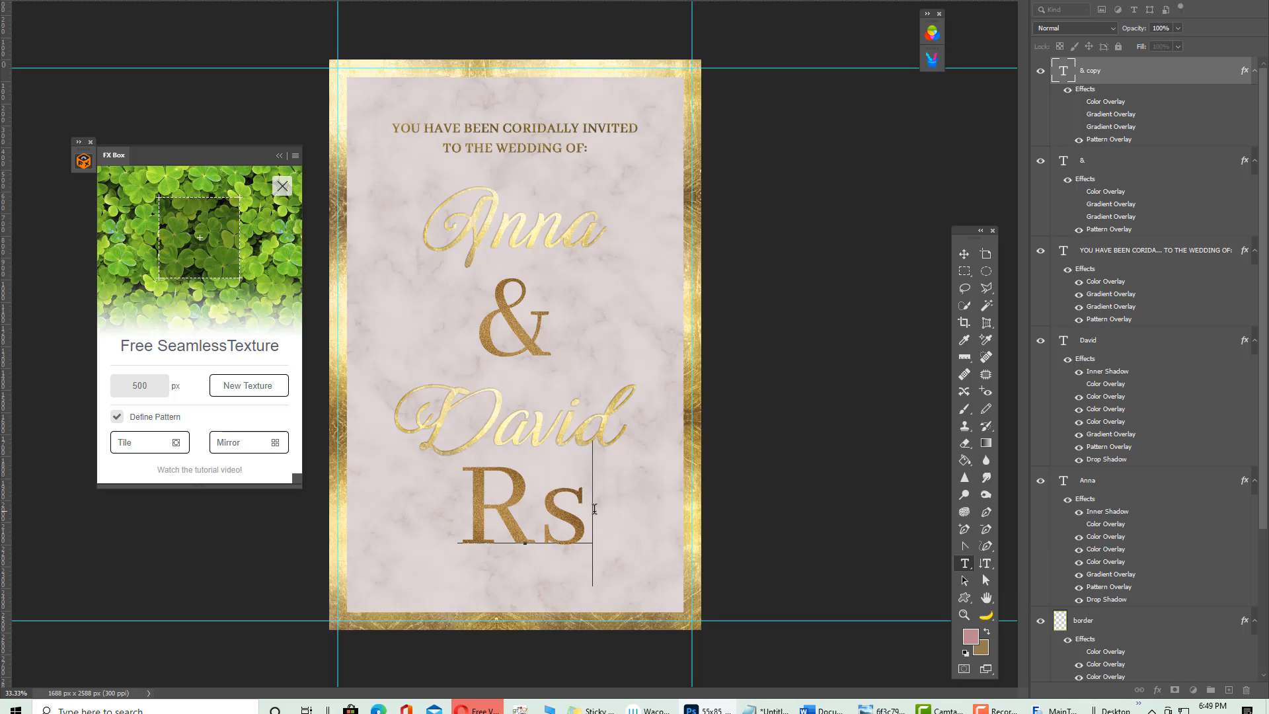
key("BackSpace")
key("BackSpace")
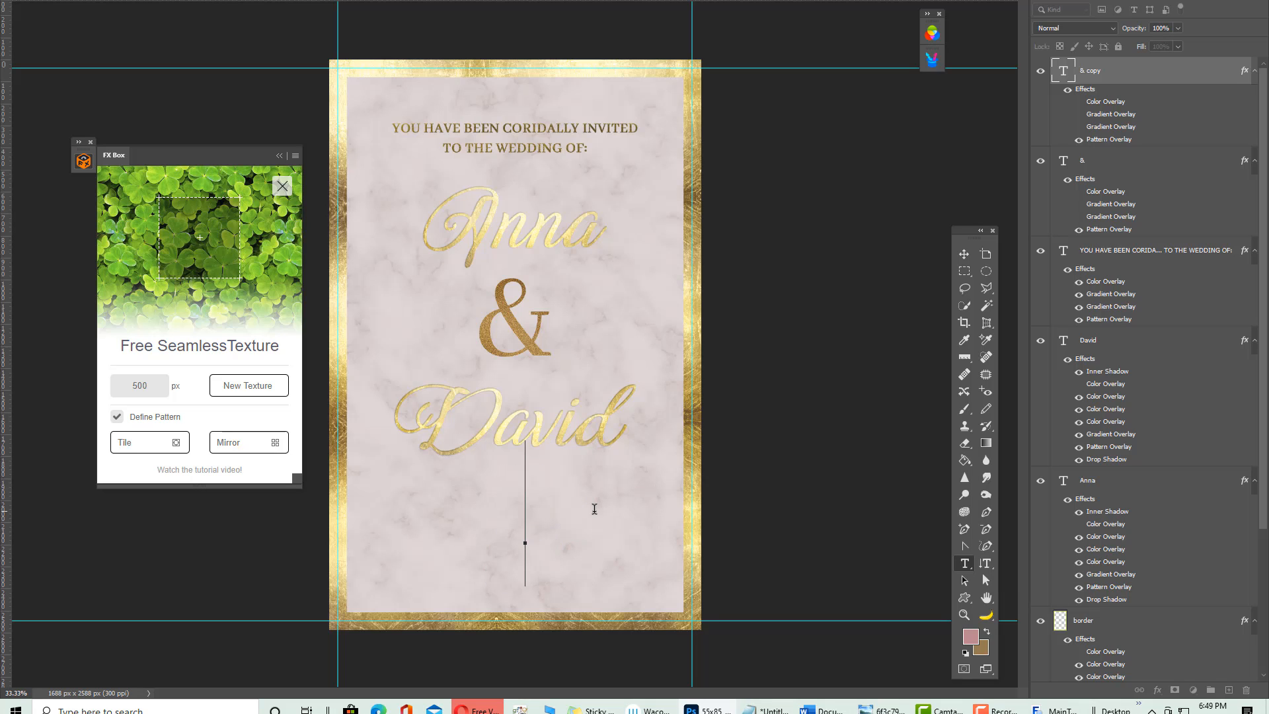
type("RSVP")
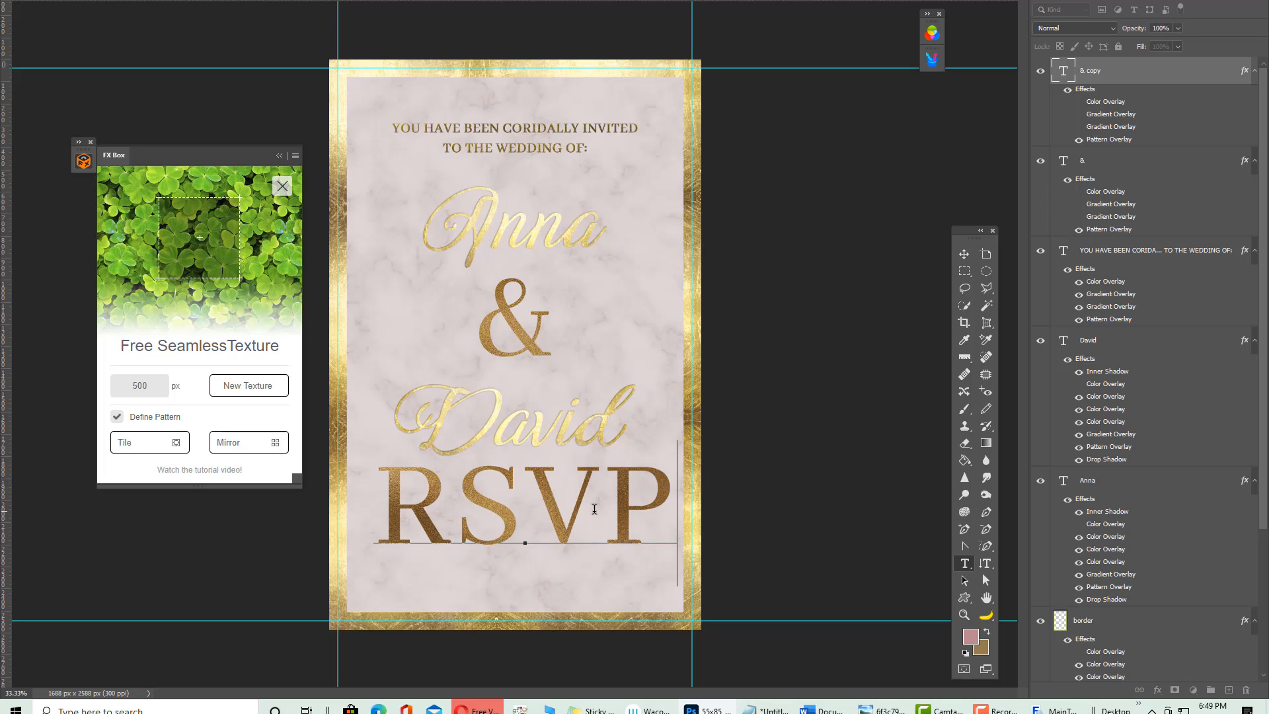
left_click(963, 253)
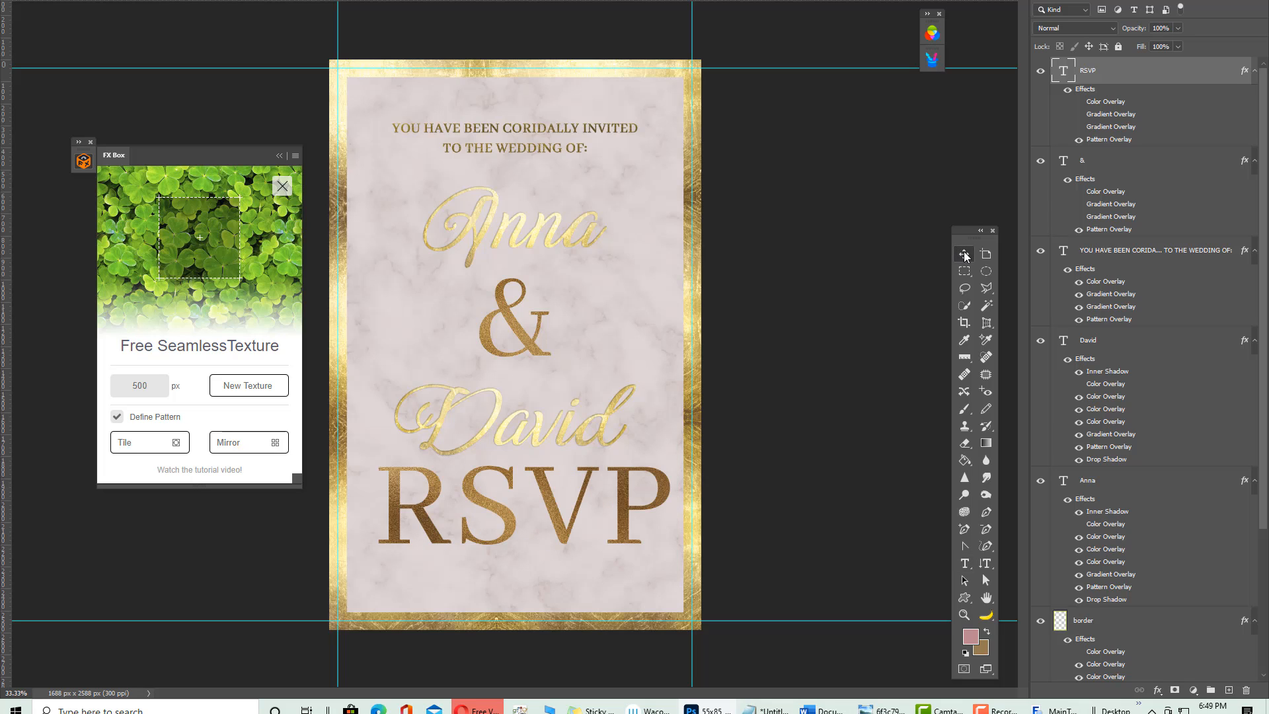
key("ctrl")
Scale the RSVP text down to a smaller heading
key("ctrl+t")
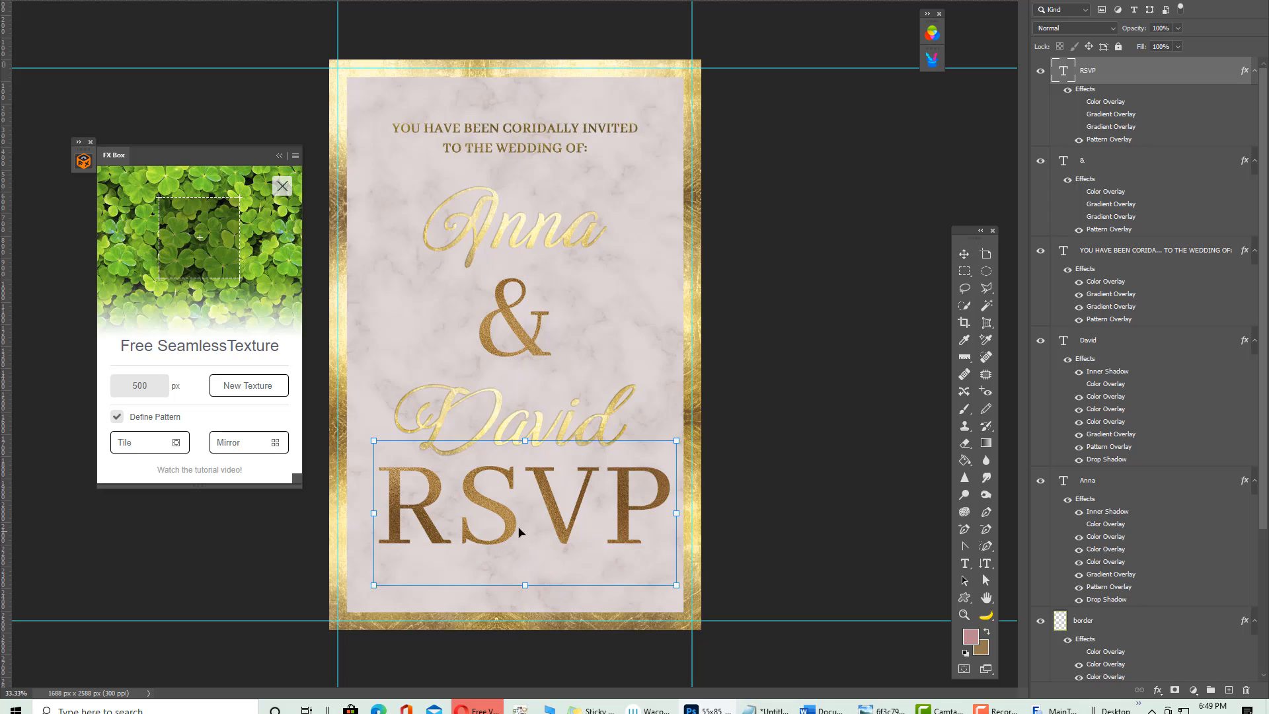
left_click_drag(661, 447, 509, 494)
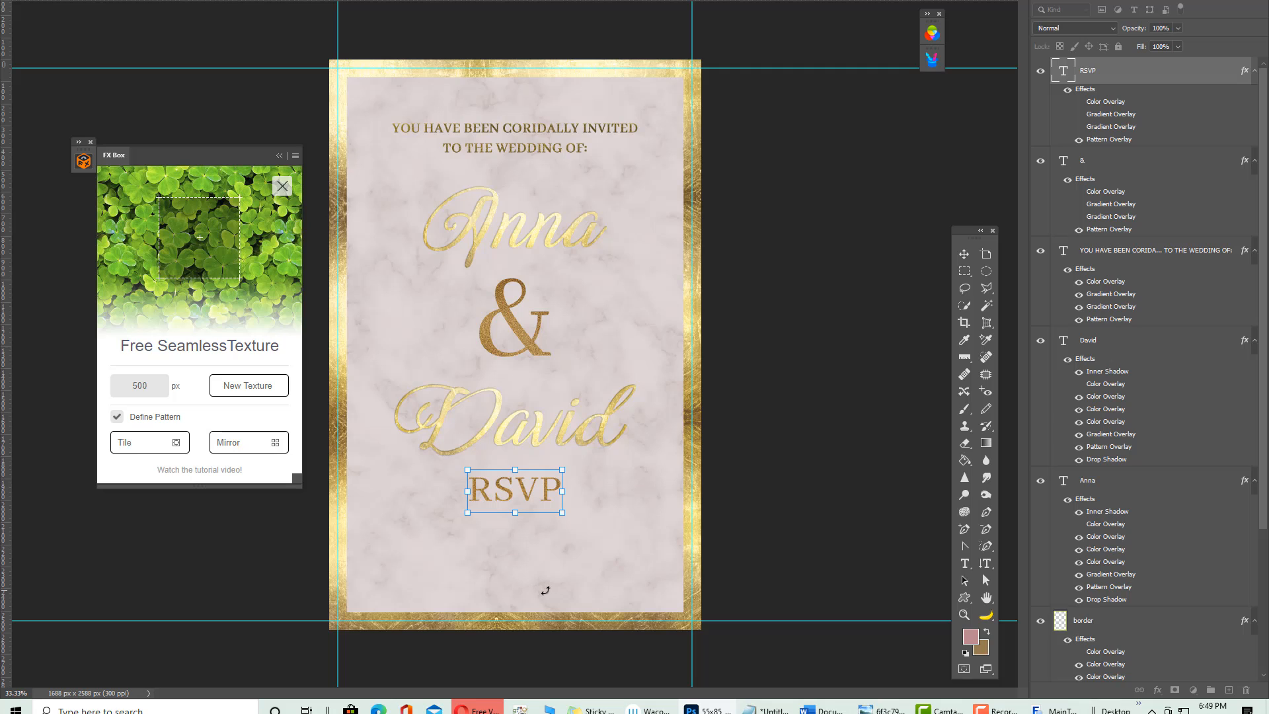
key("Return")
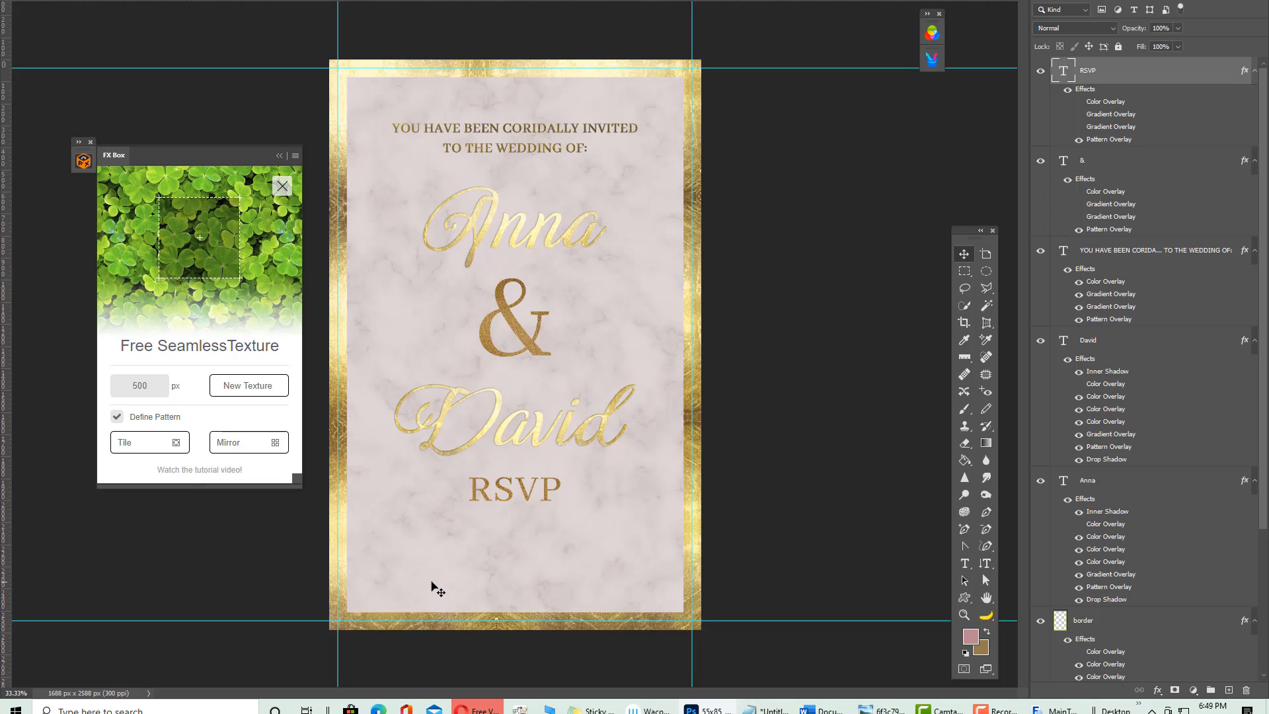
key("ctrl")
key("ctrl+a")
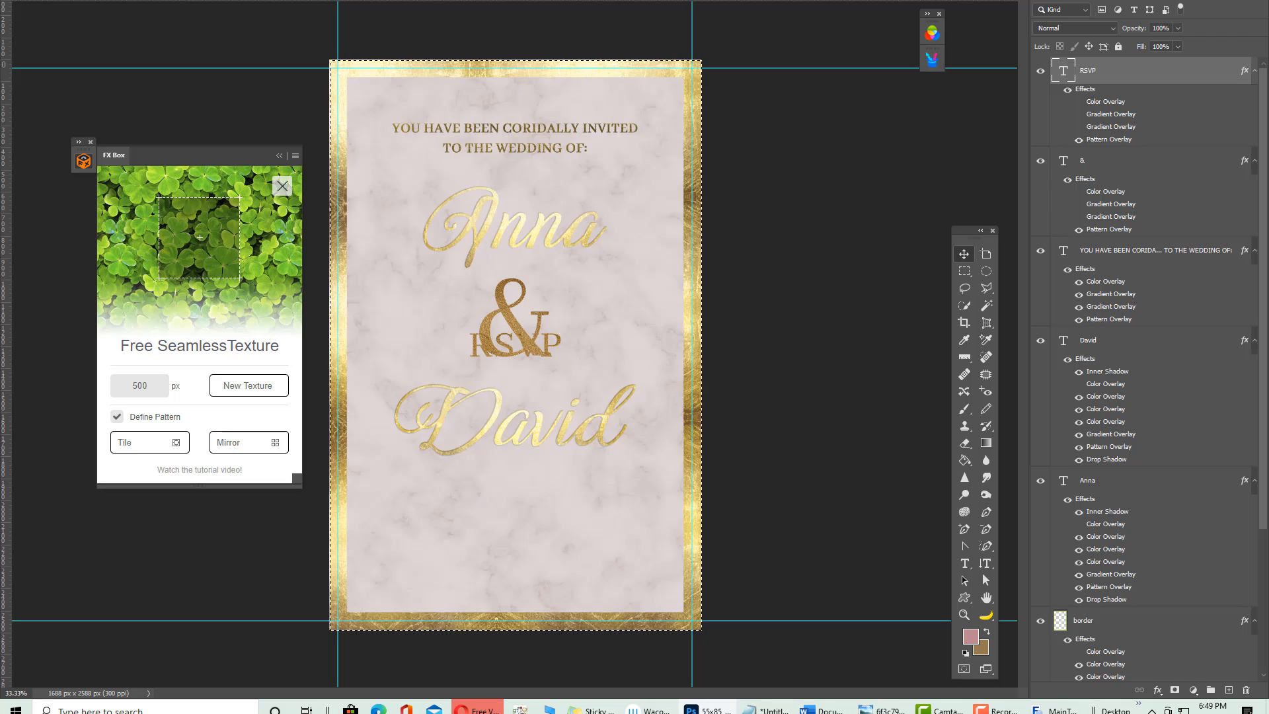
key("ctrl+z")
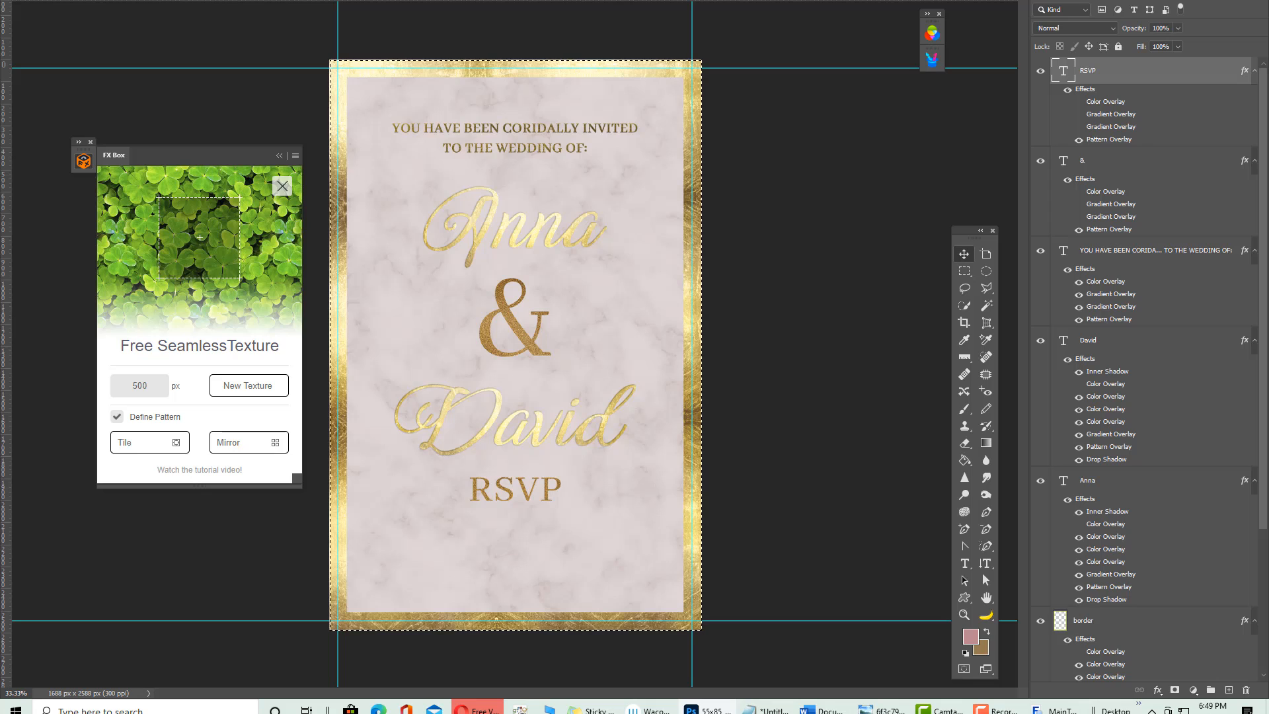
key("ctrl+d")
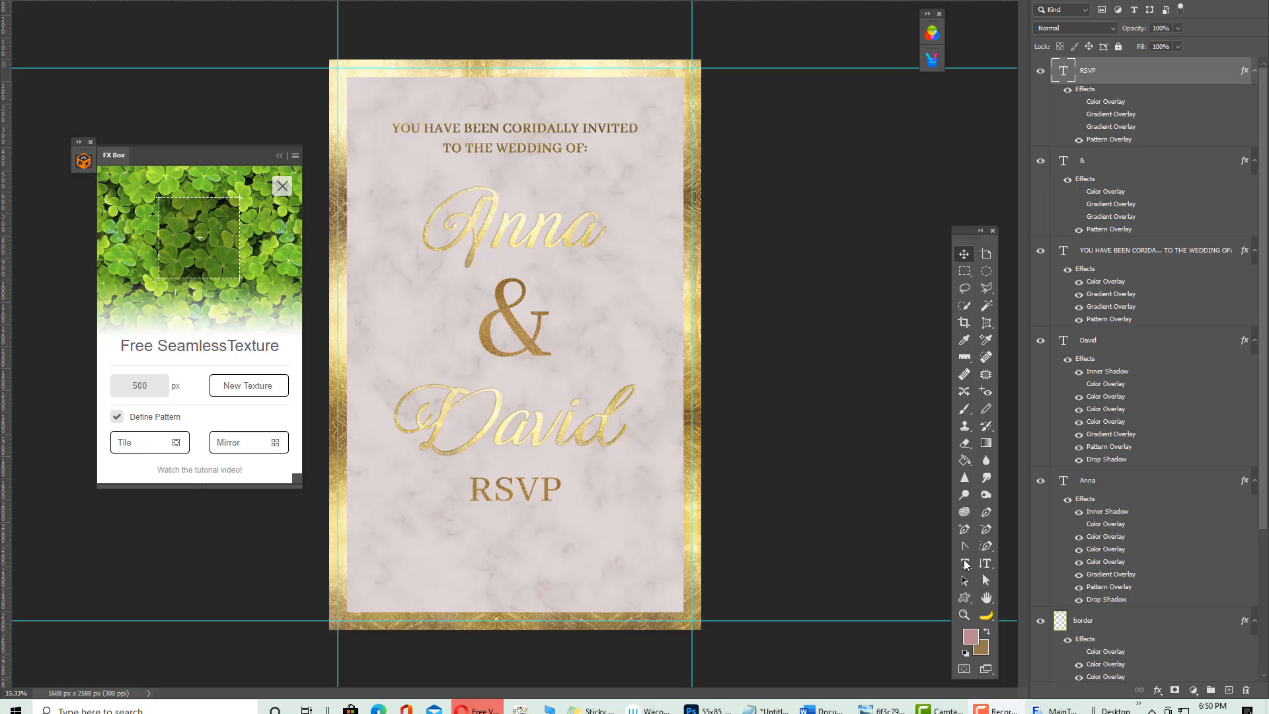
key("ctrl+a")
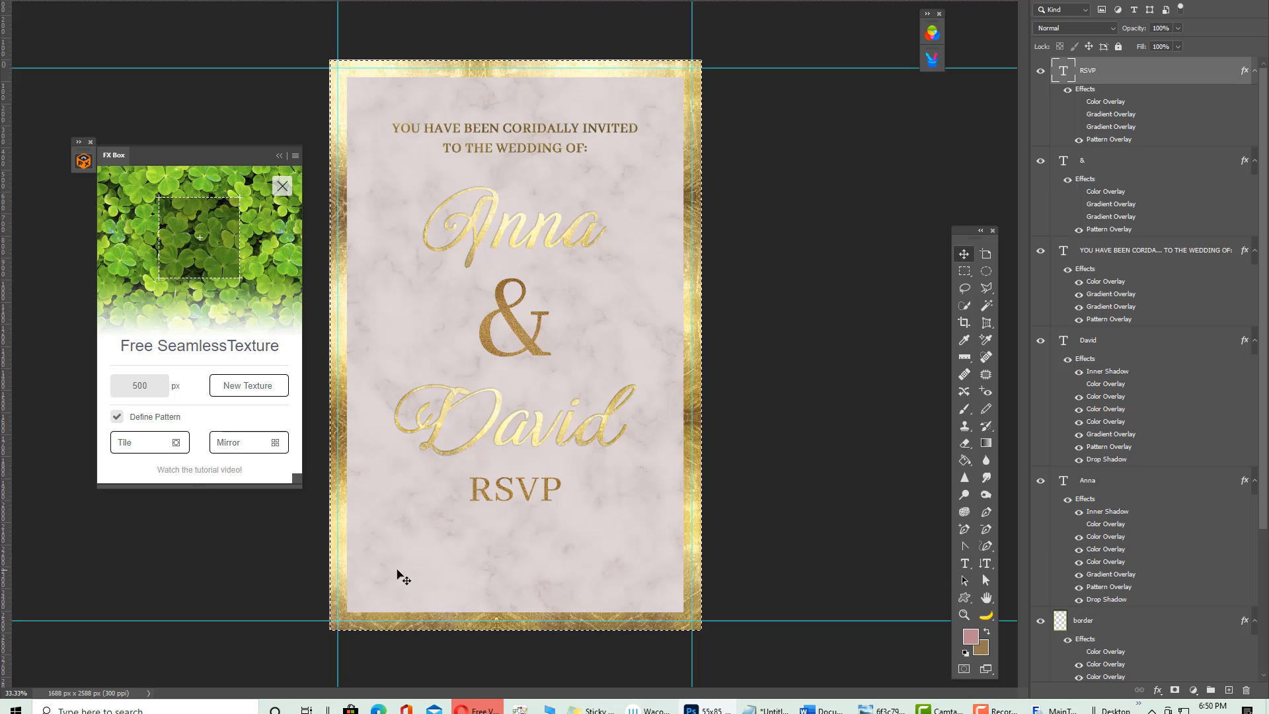
key("ctrl+d")
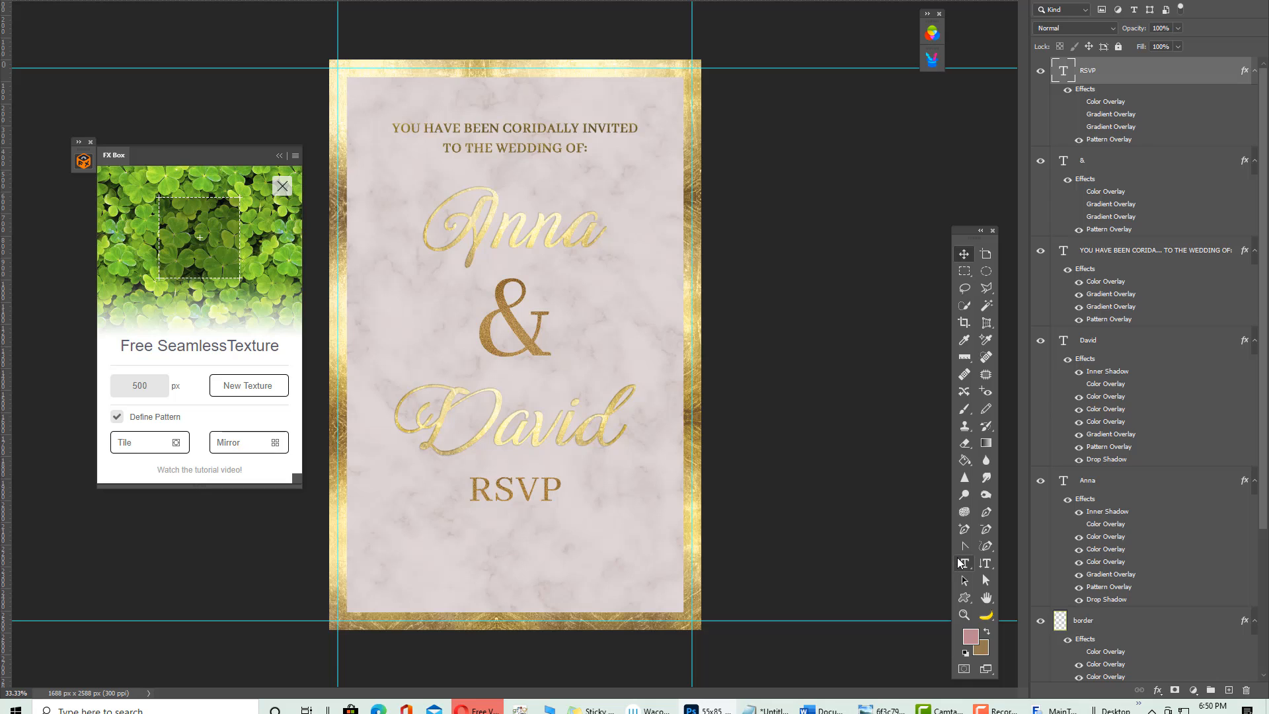
key("t")
Enter the street address line in a larger text box across the card's bottom
left_click_drag(393, 557, 691, 602)
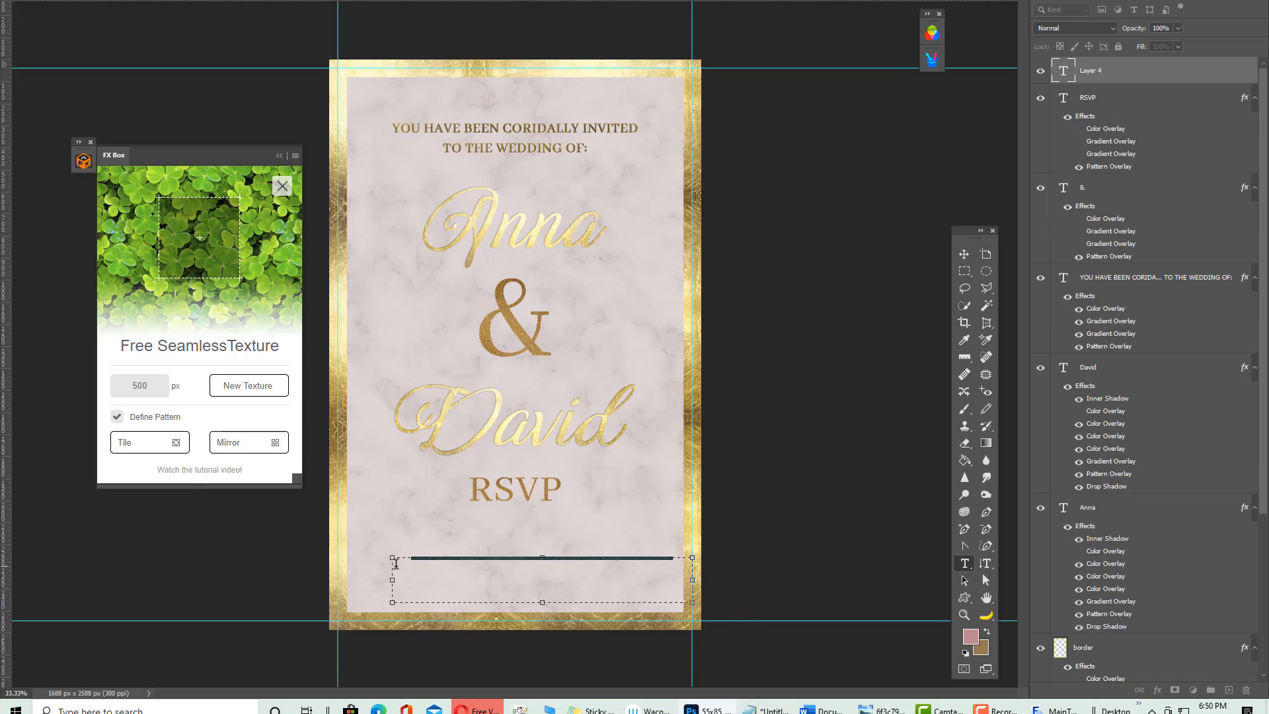
key("BackSpace")
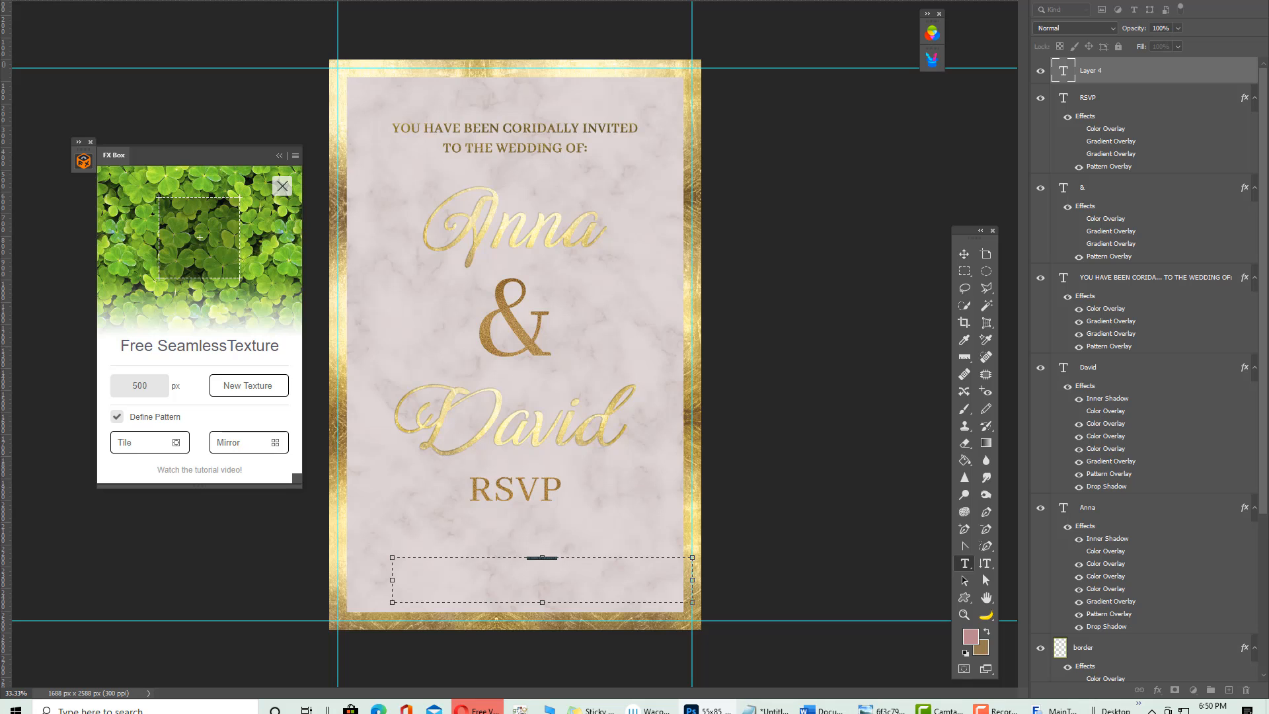
left_click(364, 59)
left_click(555, 580)
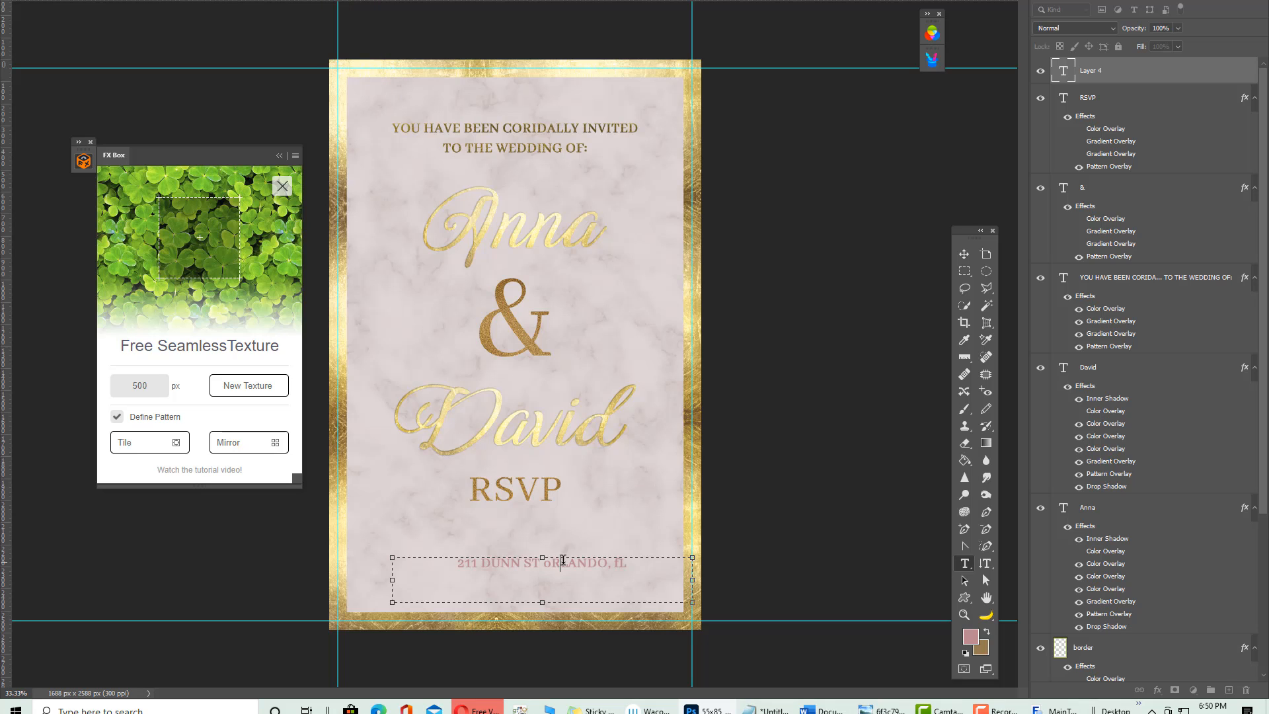
left_click_drag(643, 565, 433, 559)
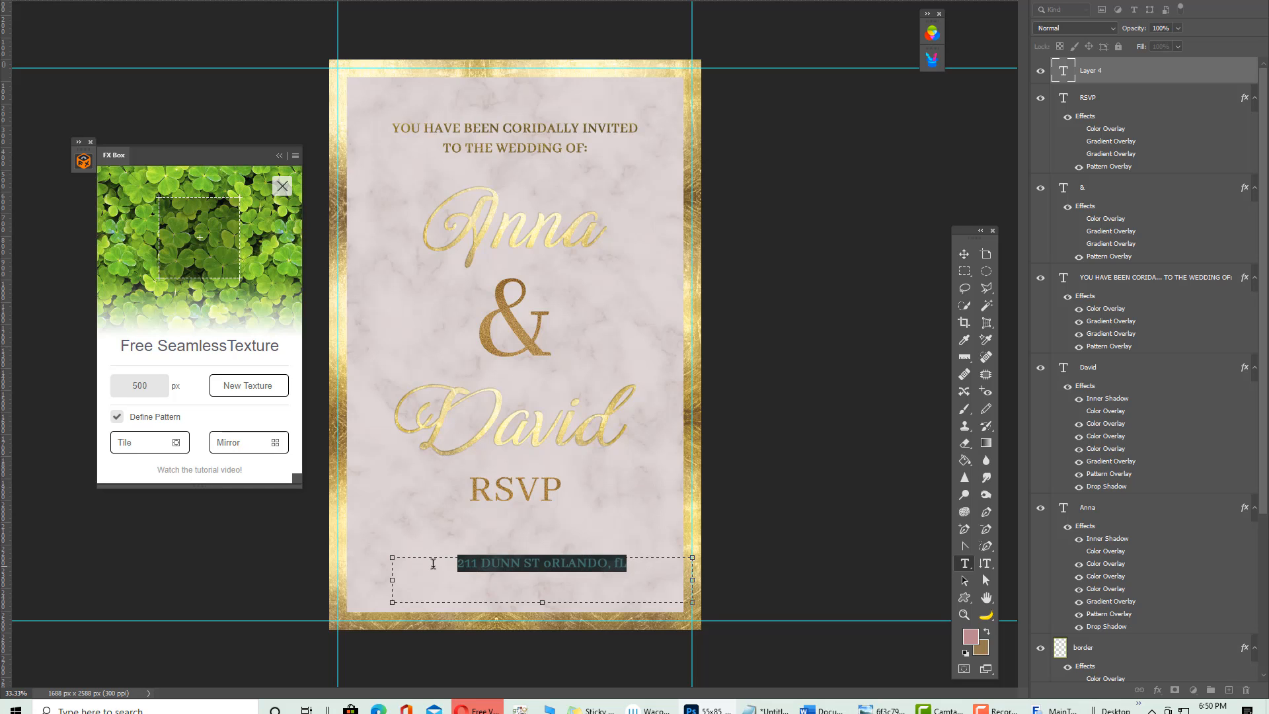
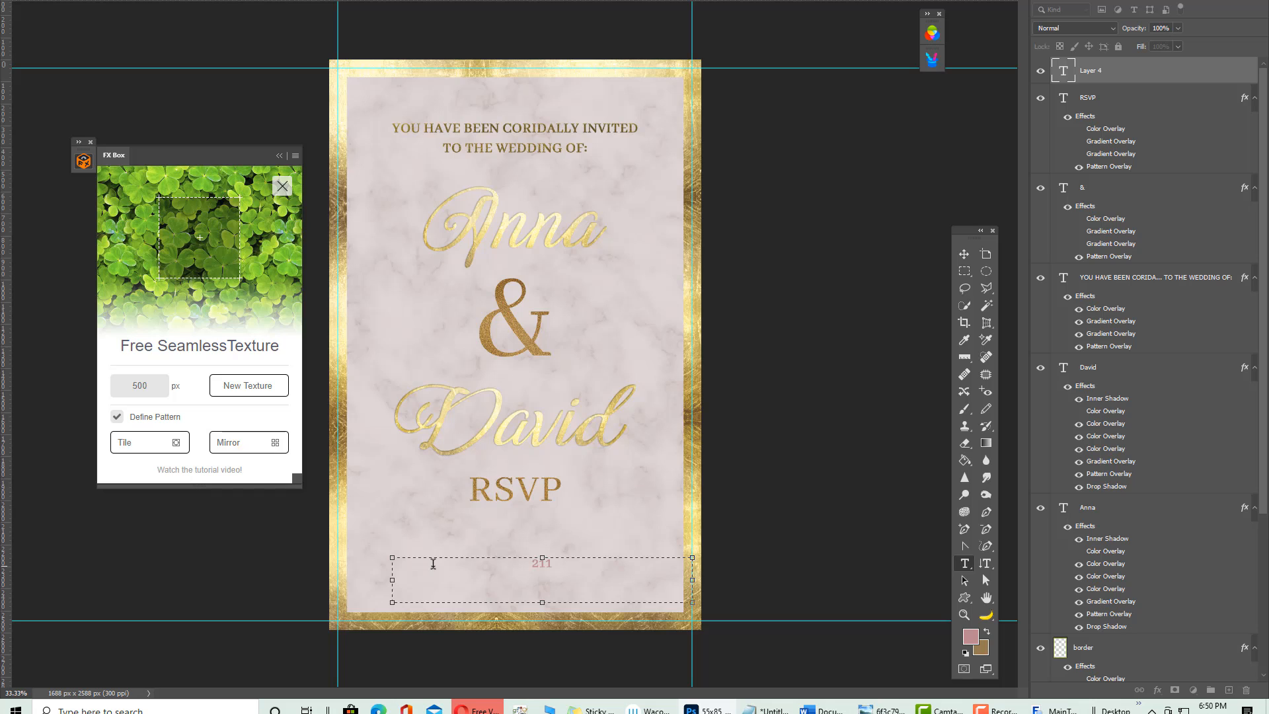
left_click(964, 254)
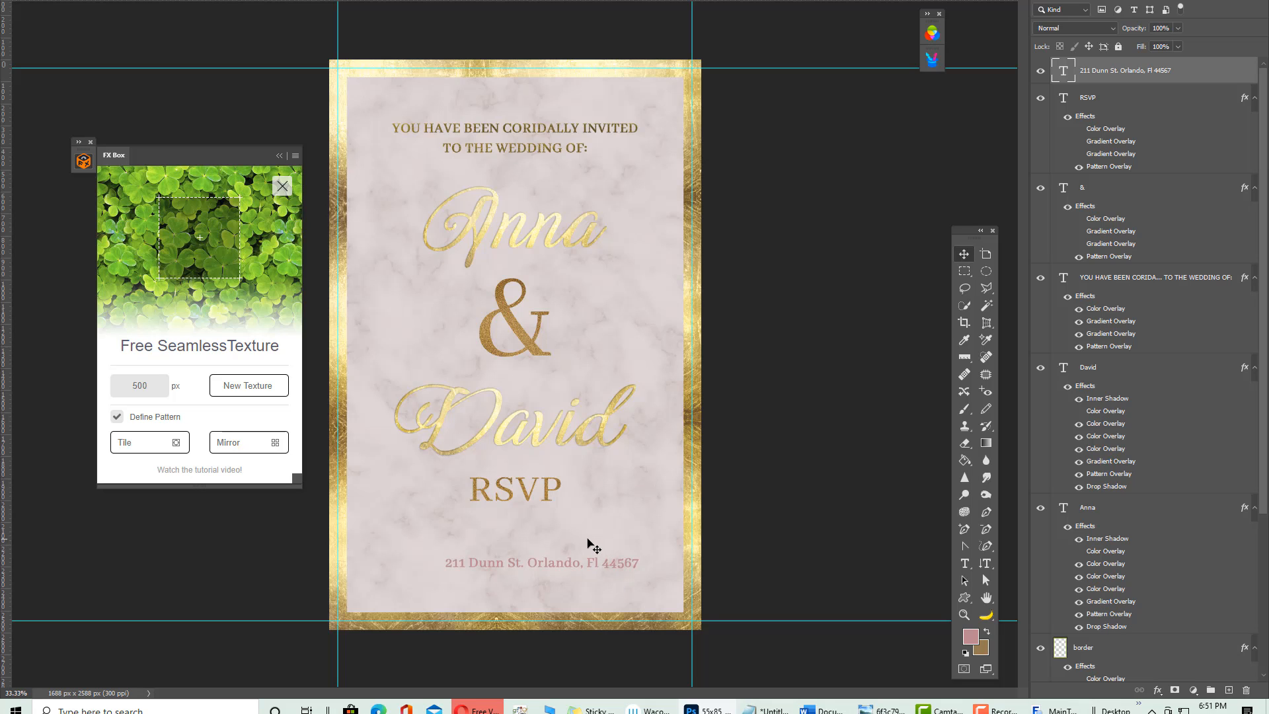
Nudge the address line up three steps and duplicate it just below
key("ctrl+a")
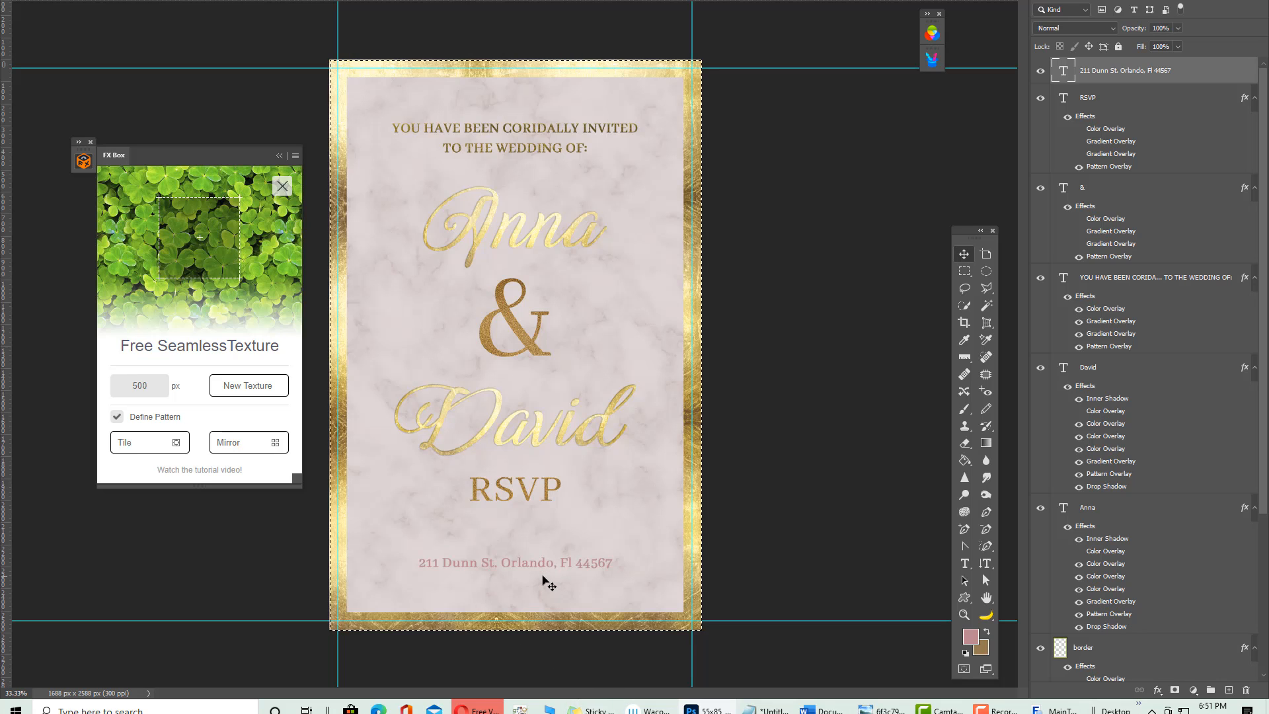
key("Up")
left_click(637, 228)
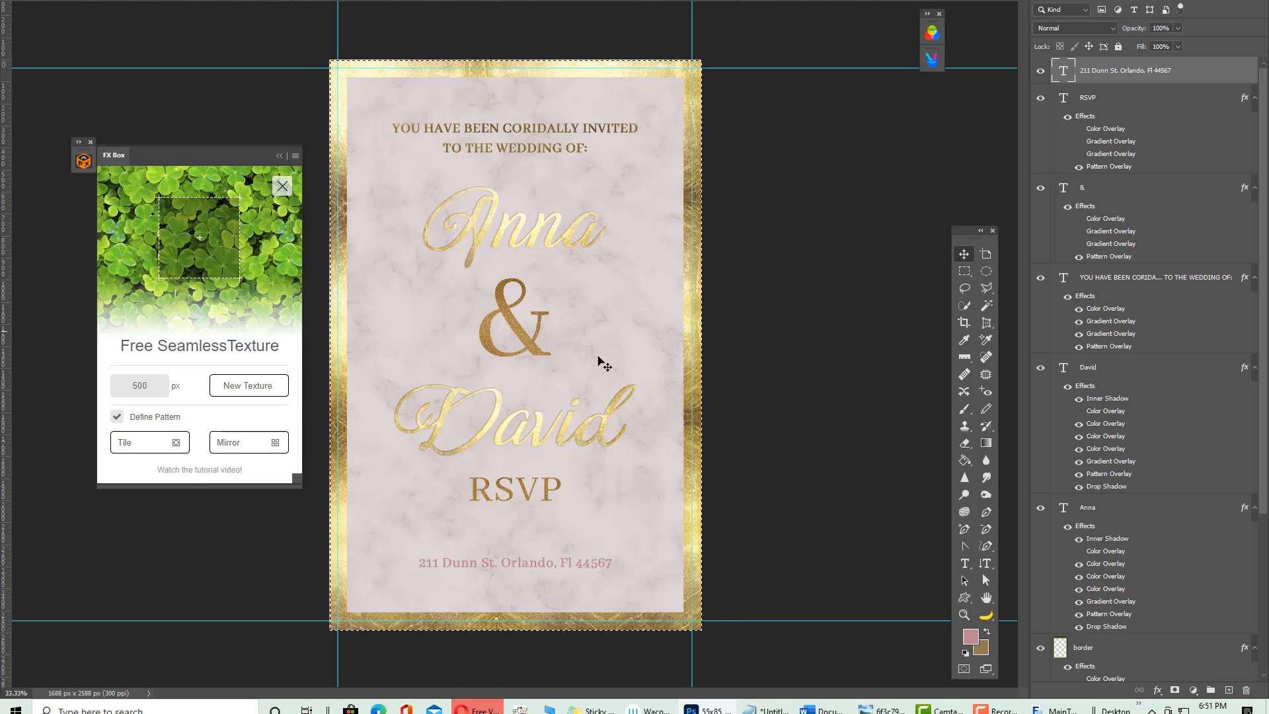
key("ctrl+d")
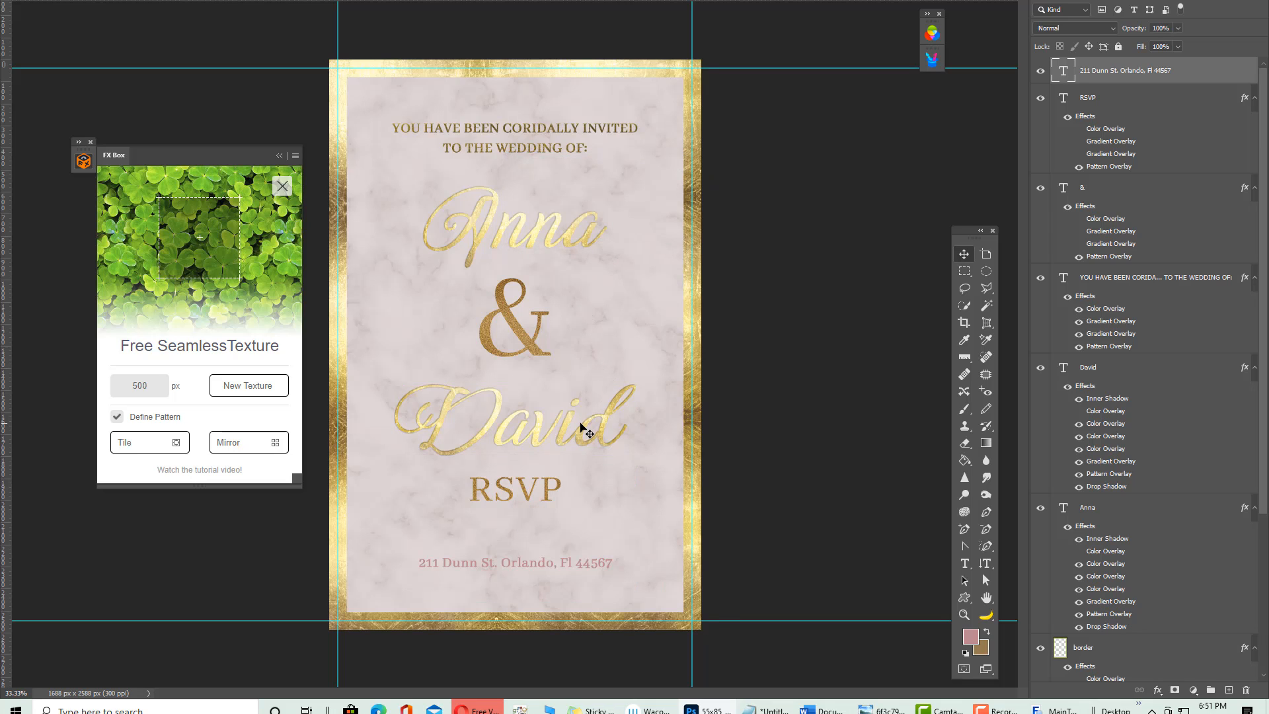
key("Up")
key("Up")
key("Up")
key("Up")
key("Up")
key("Up")
key("Up")
key("Up")
key("Up")
key("Up")
key("Up")
key("Up")
key("Up")
key("Up")
key("Up")
key("Up")
key("Up")
key("Up")
key("Up")
key("Up")
key("Up")
key("Up")
key("Up")
key("Up")
key("Up")
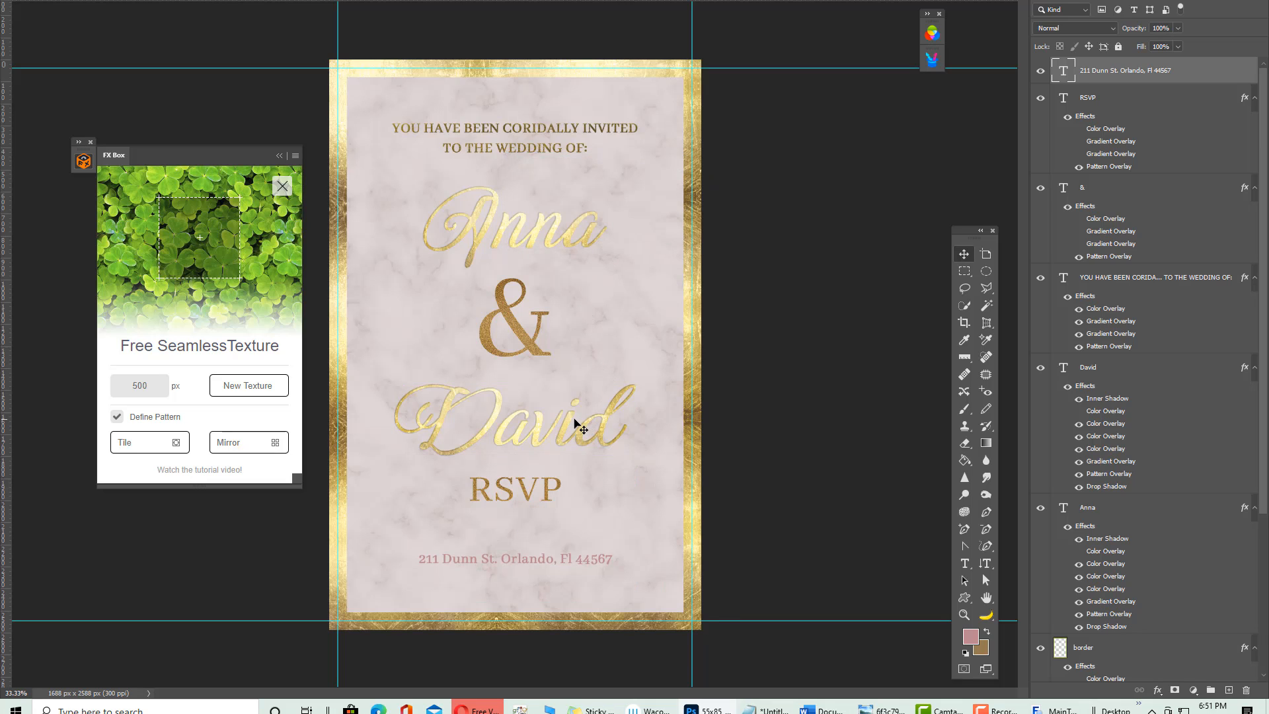
key("Up")
key("Up")
key("Up")
key("Up")
key("Up")
key("Up")
key("Up")
key("Up")
key("Up")
key("Up")
key("Up")
key("Up")
key("Up")
key("Up")
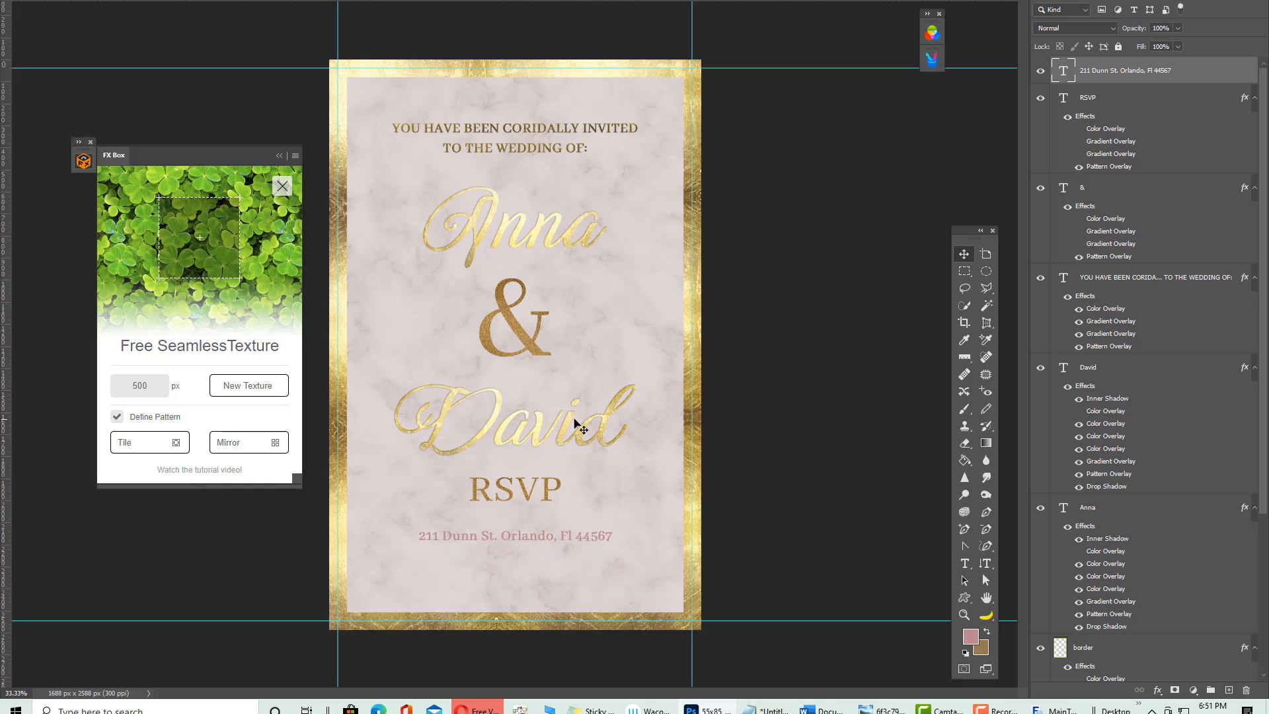
key("Up")
key("Up")
key("Up")
key("Up")
key("Up")
key("Up")
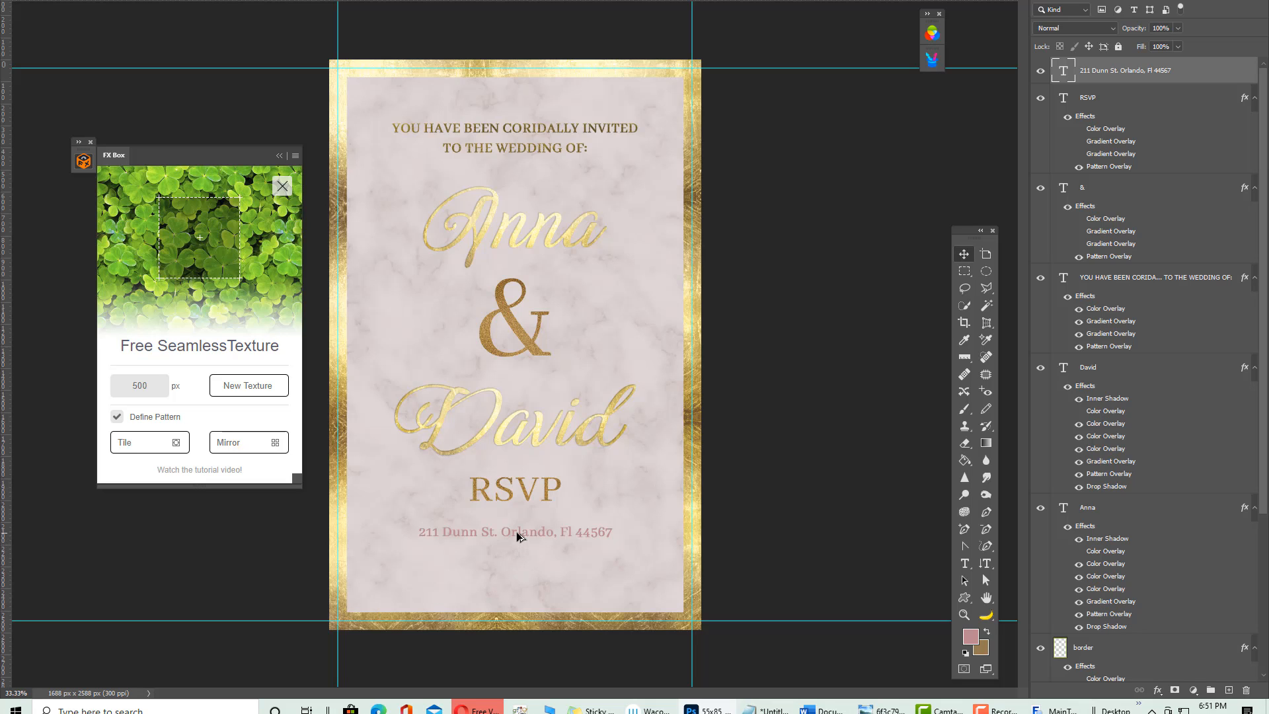
mouse_move(519, 537)
left_mouse_down()
mouse_move(520, 581)
mouse_move(514, 555)
left_mouse_up()
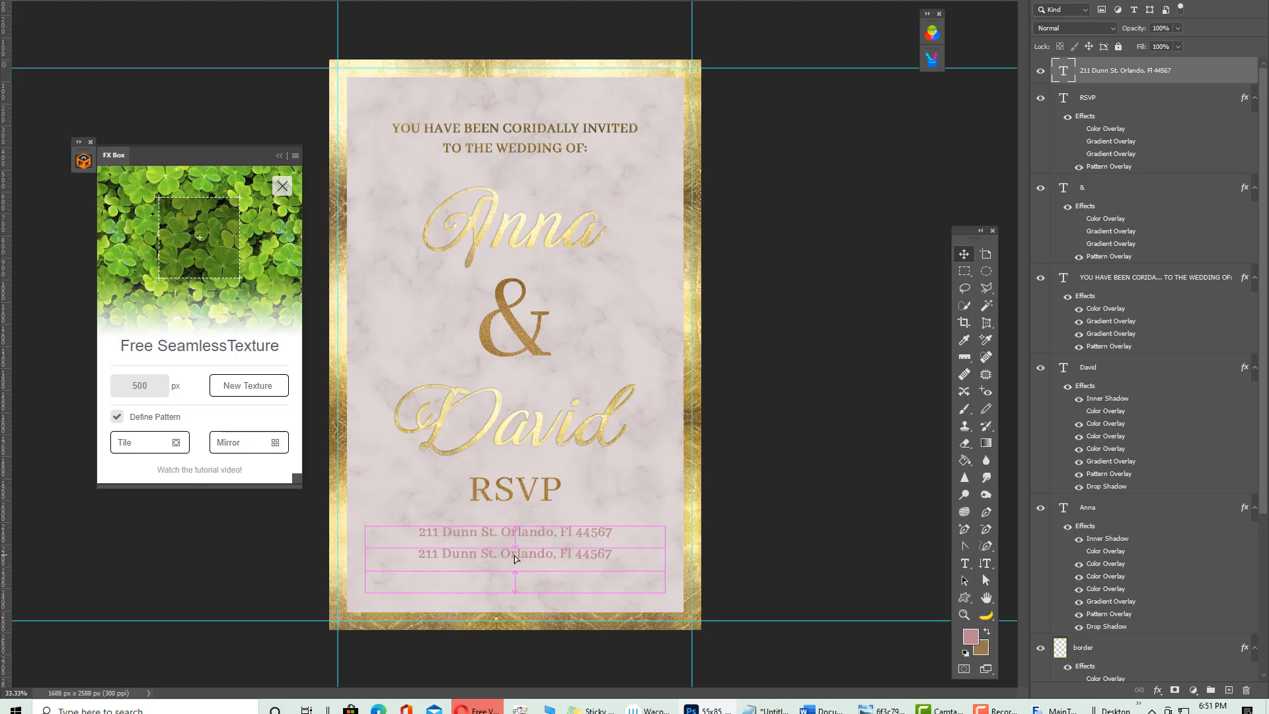
Replace the copied address with the contact phone number and duplicate that line below
left_click(964, 563)
left_click_drag(420, 554, 723, 558)
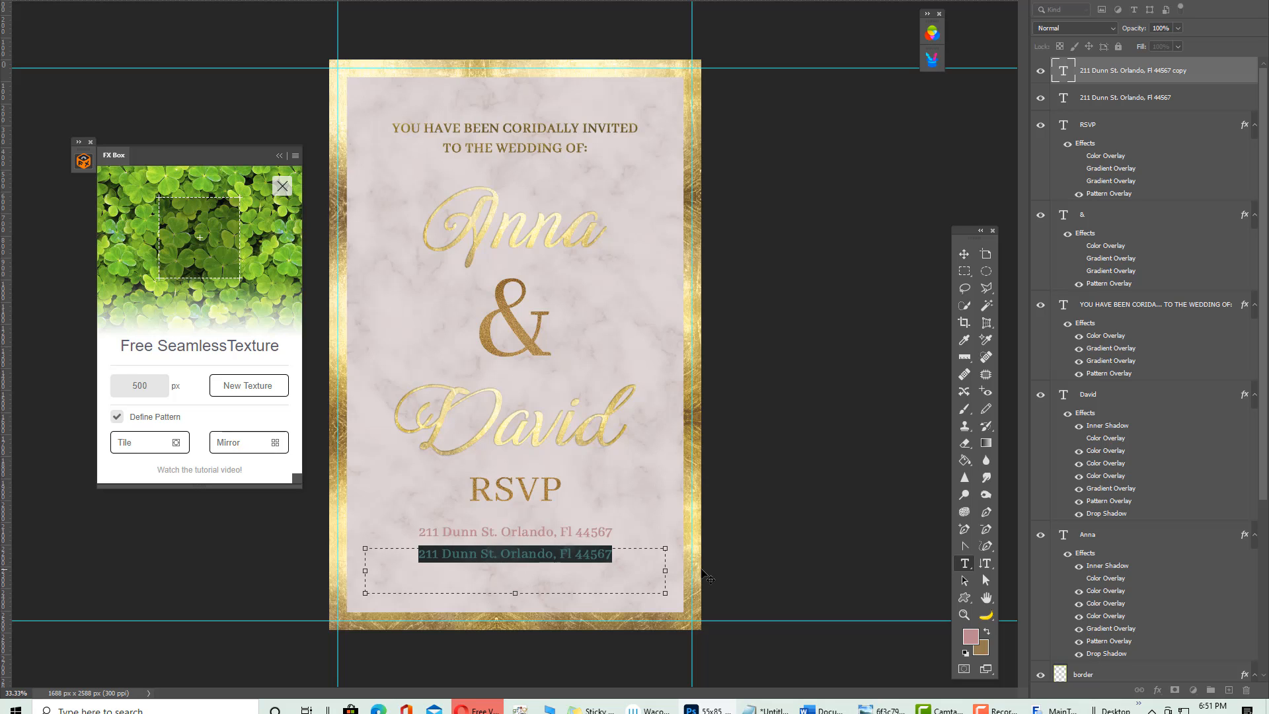
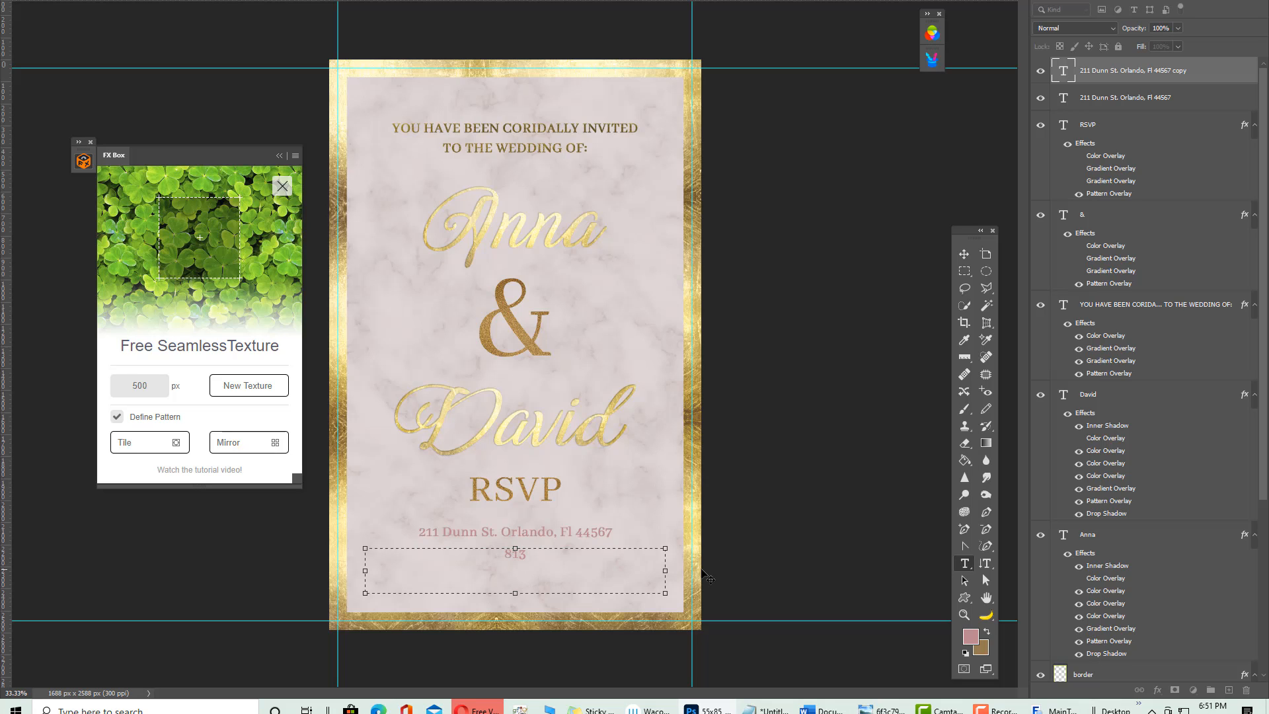
left_click(964, 254)
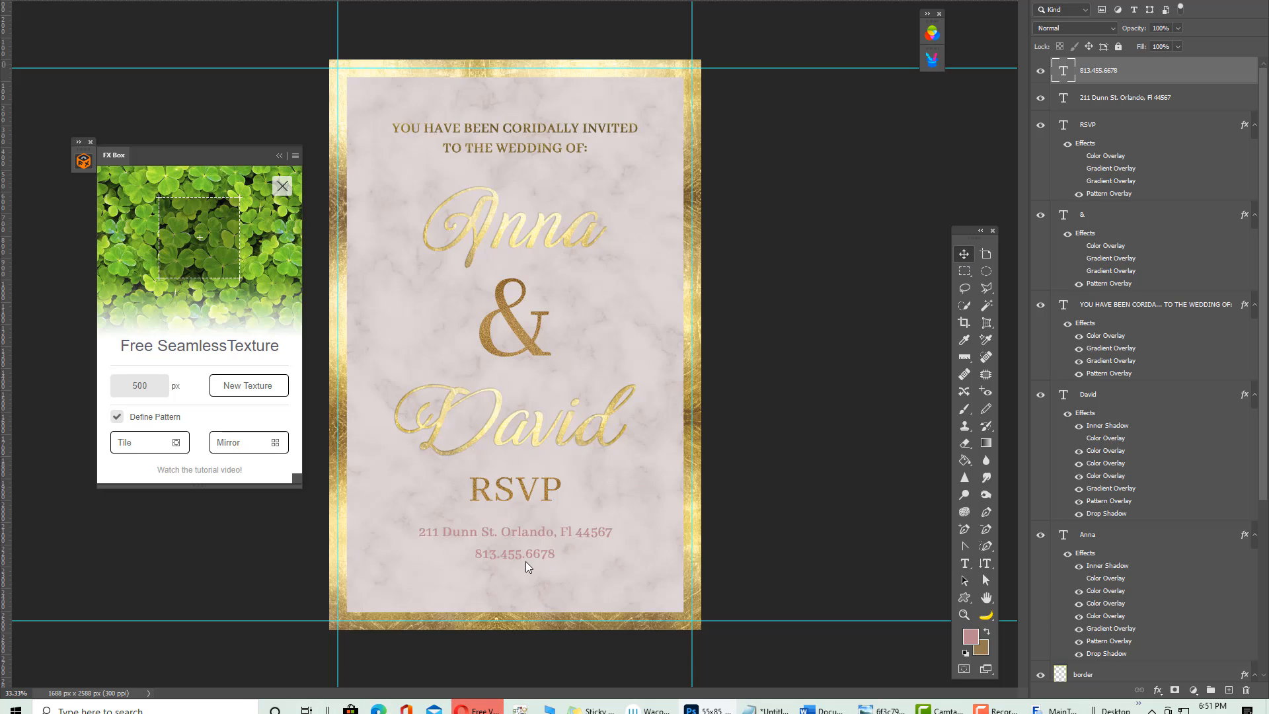
left_click_drag(520, 586, 519, 585)
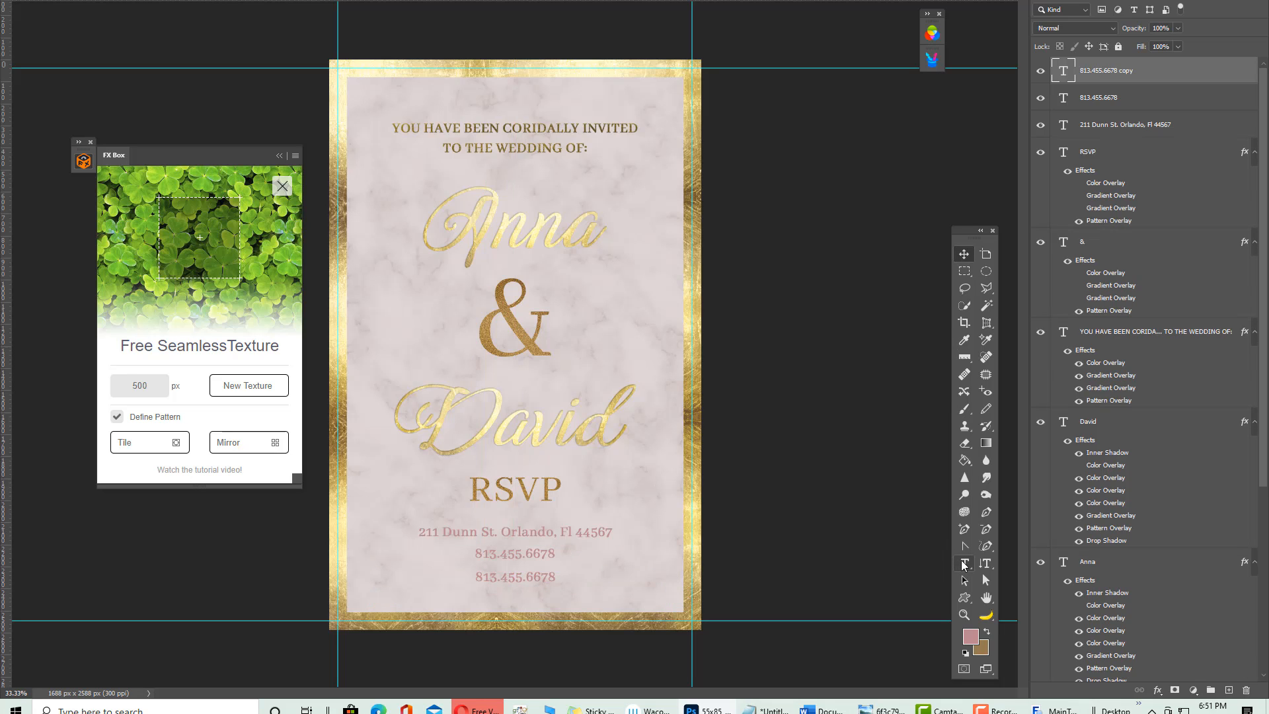
Select the copied phone number and begin typing the couple's e-mail address over it
left_click(964, 563)
left_click(481, 576)
left_click_drag(480, 576, 678, 592)
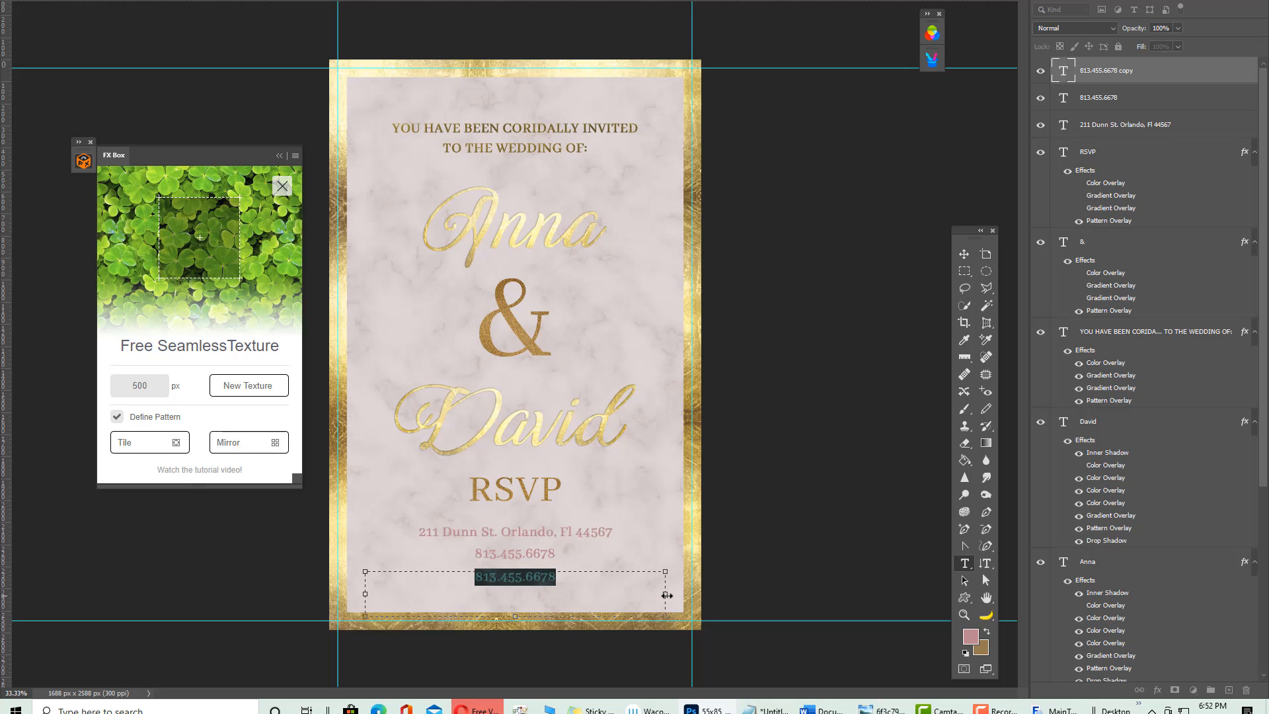
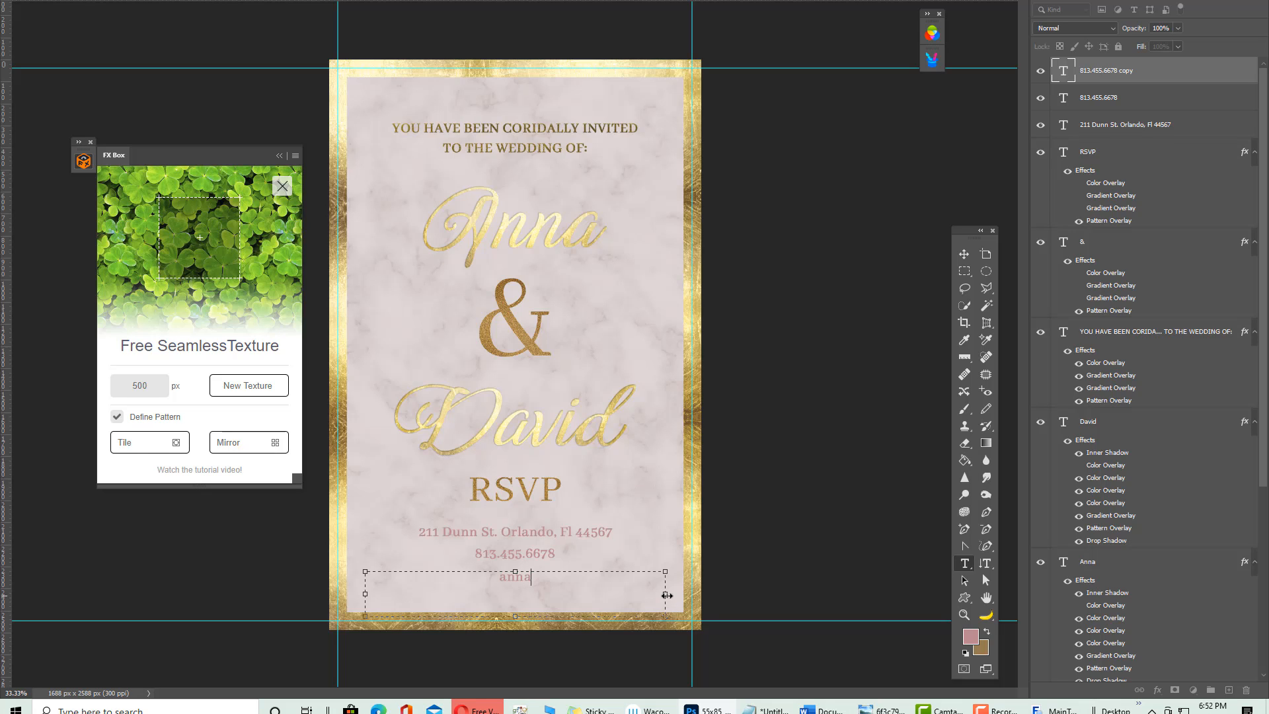
Fix the typos, finish the couple's gmail address, and commit the text
key("BackSpace")
key("BackSpace")
key("BackSpace")
key("BackSpace")
key("BackSpace")
key("BackSpace")
key("BackSpace")
key("BackSpace")
type("a")
key("BackSpace")
key("BackSpace")
key("BackSpace")
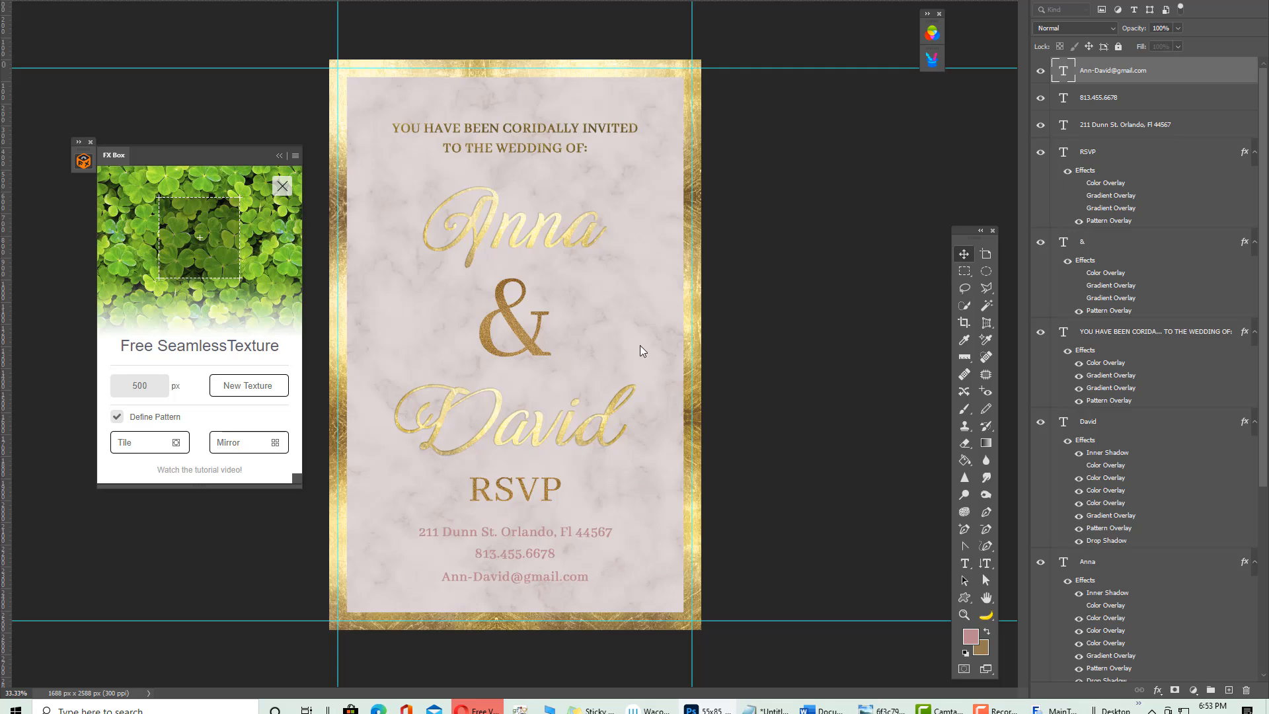
left_click(964, 254)
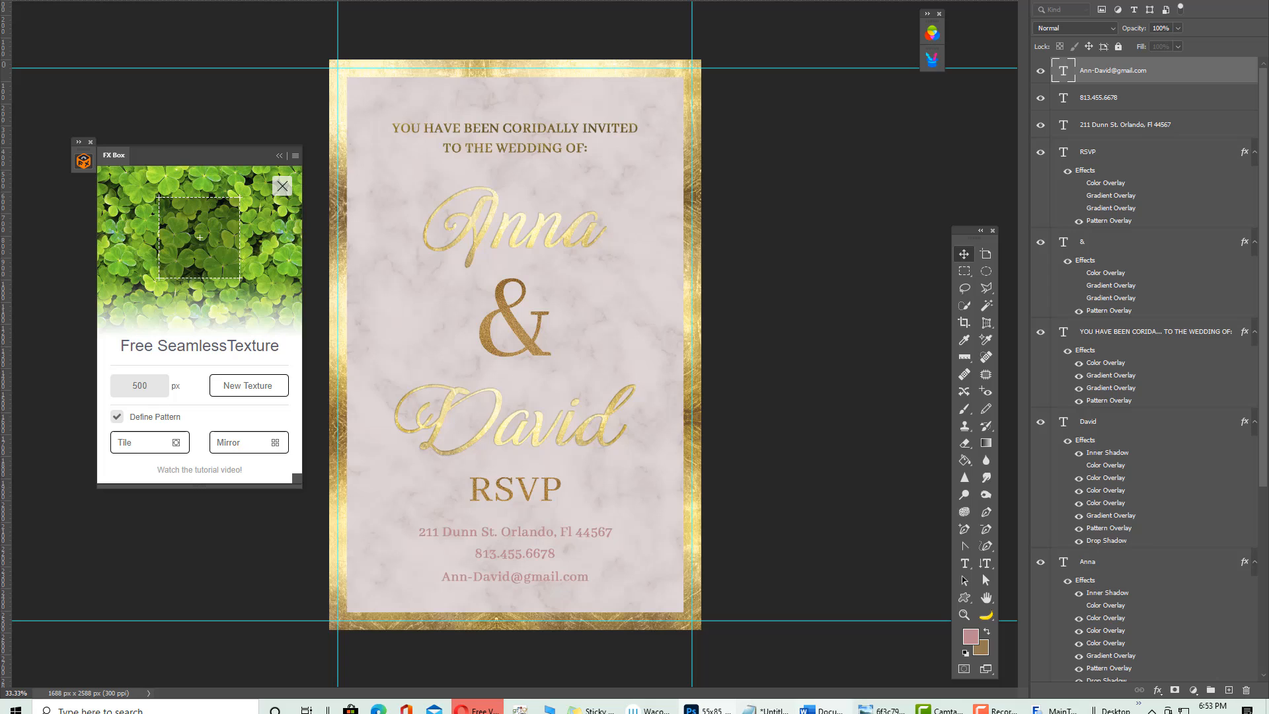
right_click(539, 128)
Dismiss the layer list and bring the gold marble texture image to the front
left_click(736, 442)
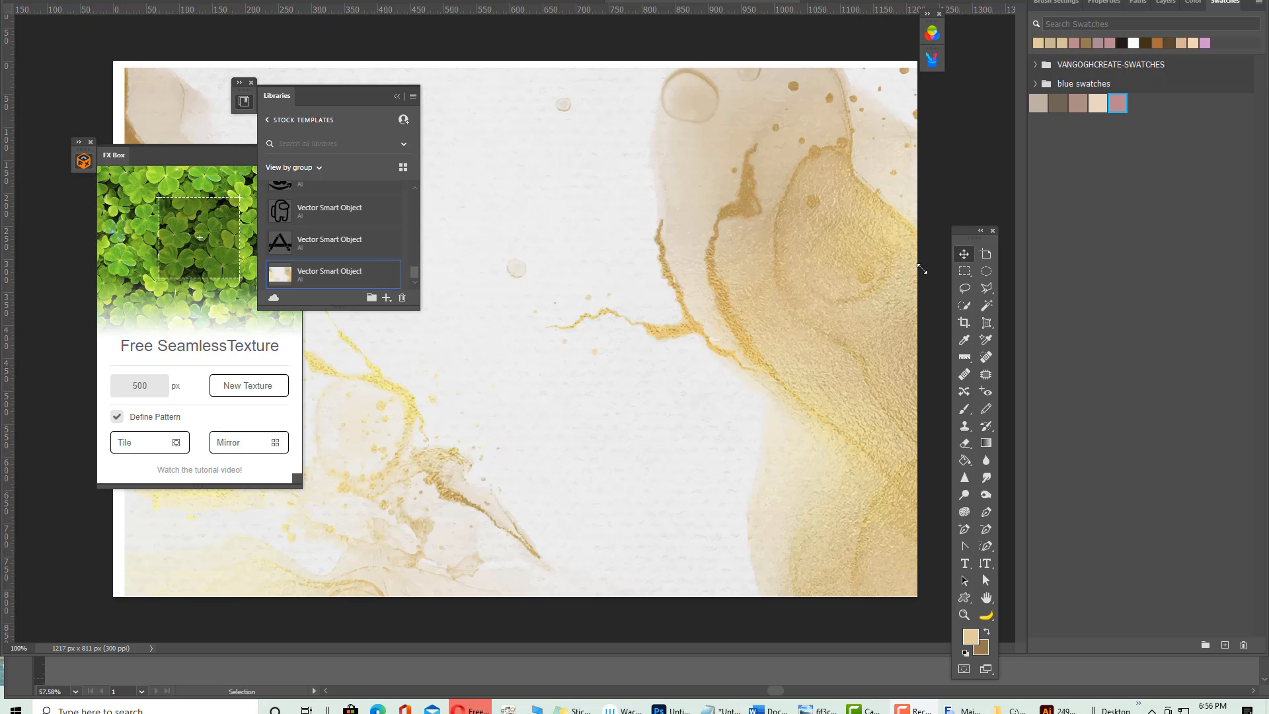
left_click(541, 2)
left_click(673, 3)
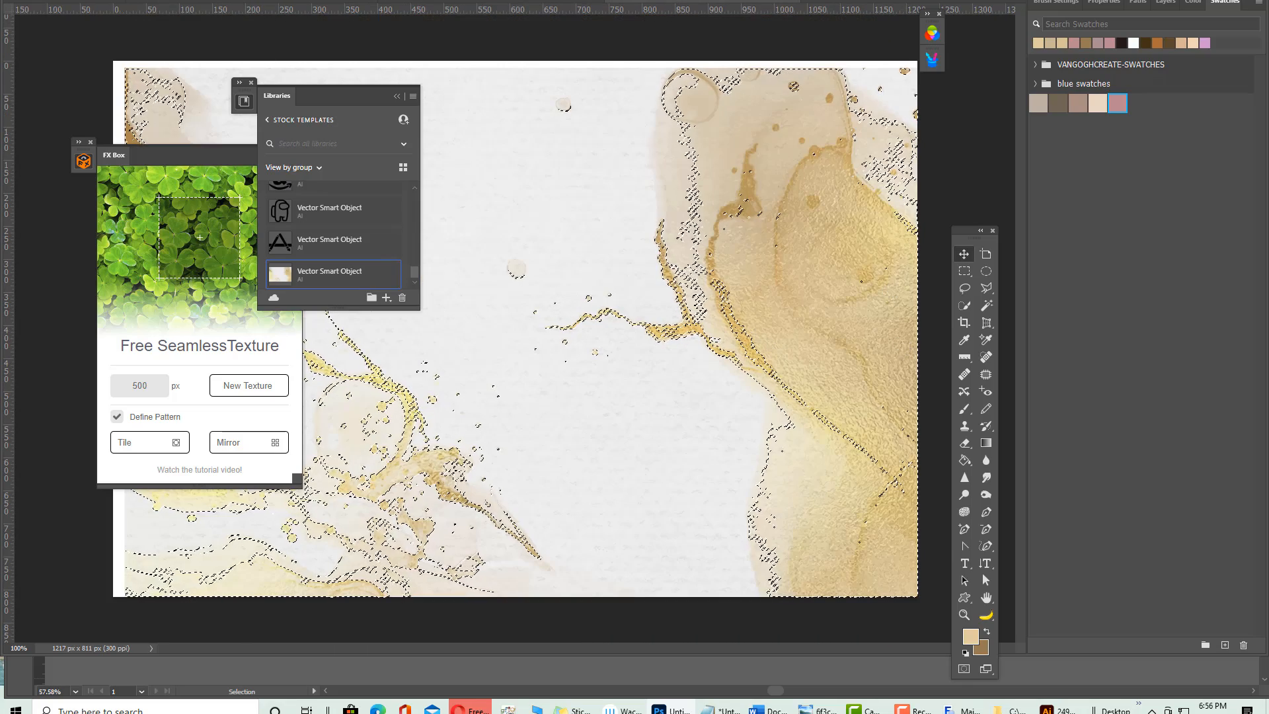
Select the gold watercolour areas with Select > Color Range, sampling the gold splash
key("alt+s")
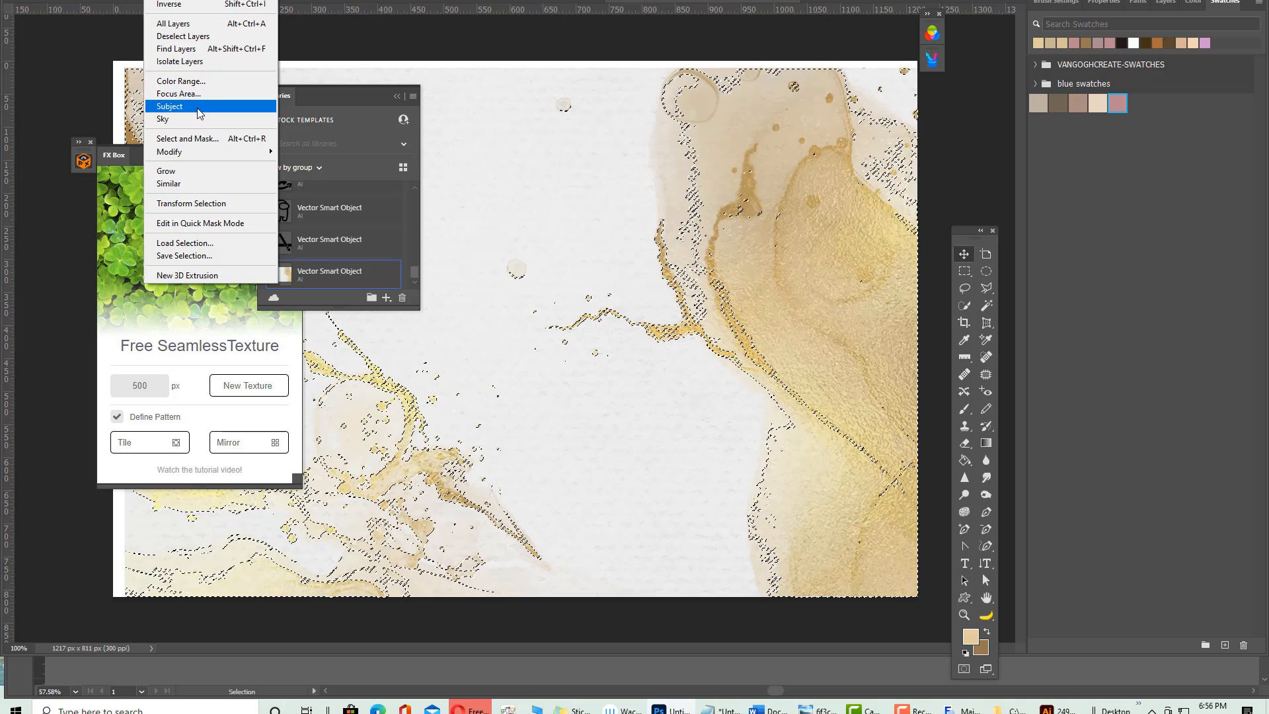
left_click(198, 81)
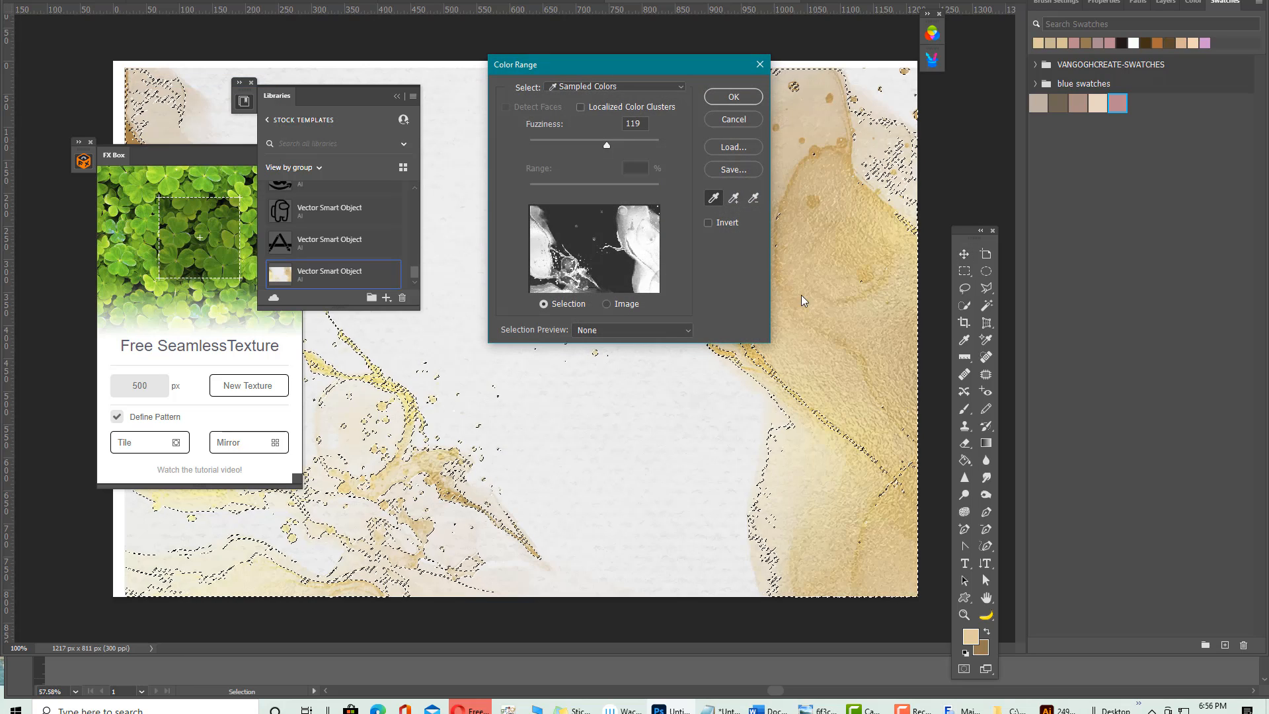
left_click(859, 266)
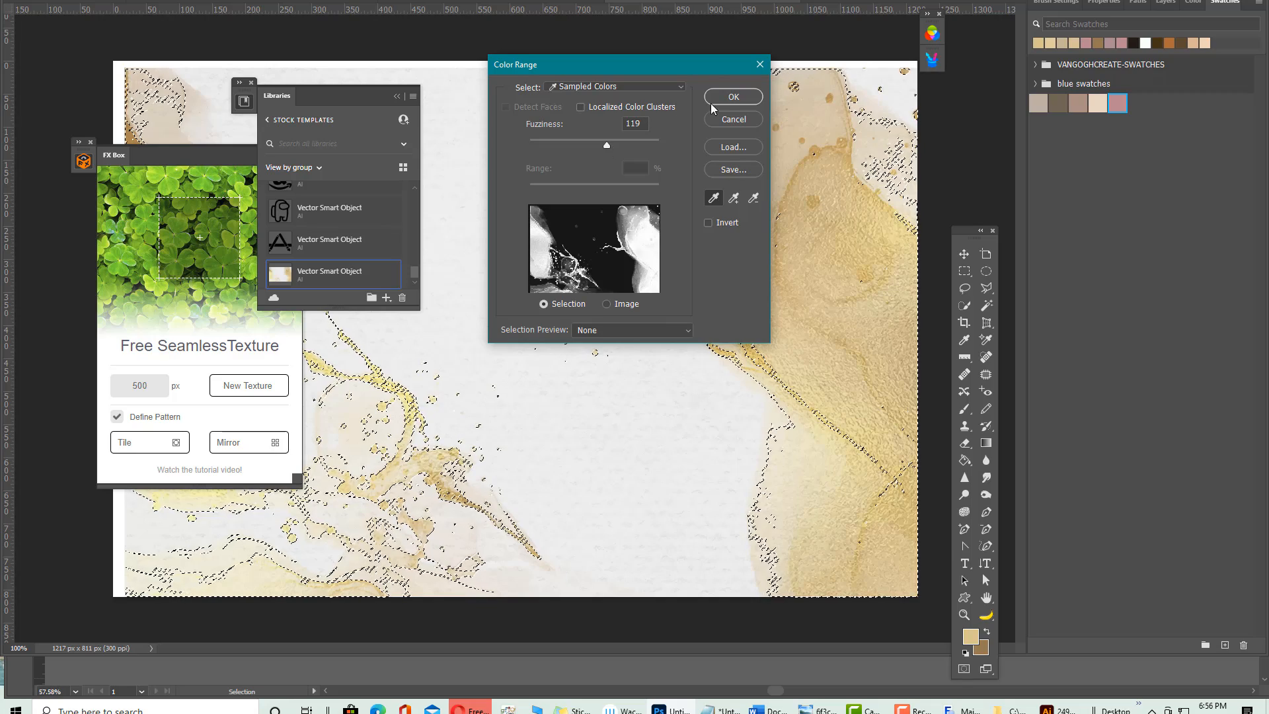
left_click(734, 97)
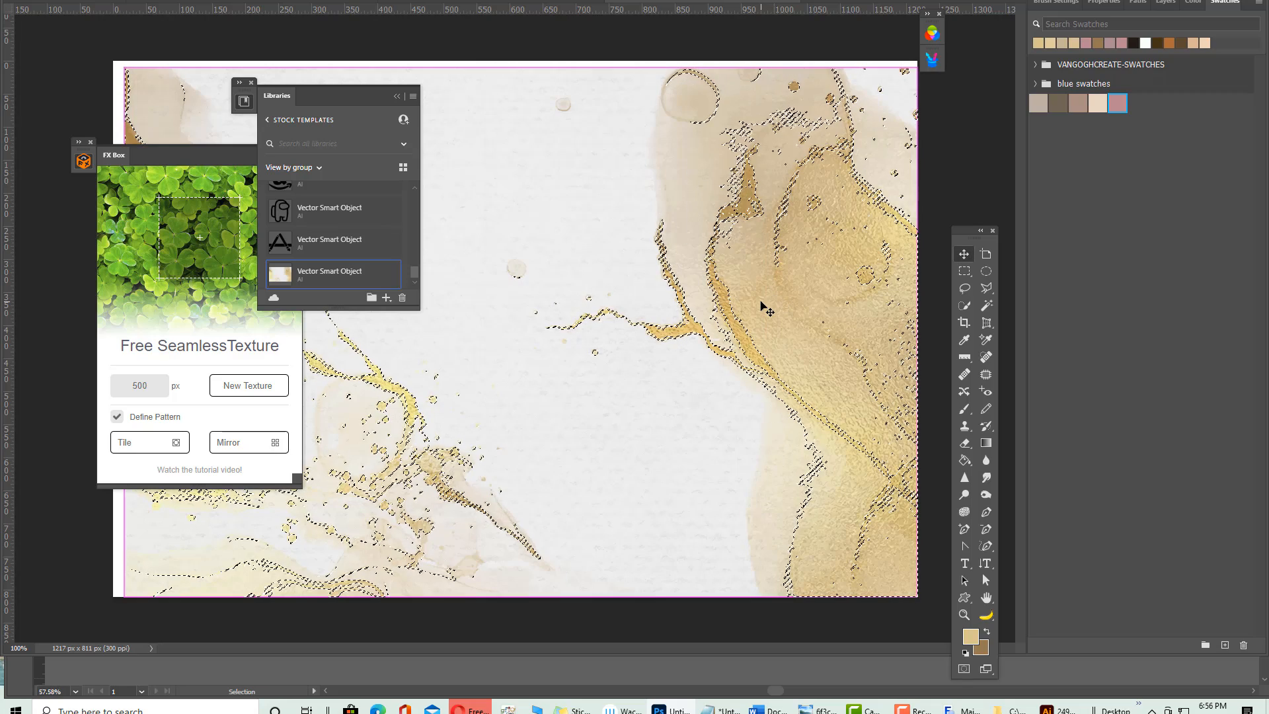
left_click(423, 2)
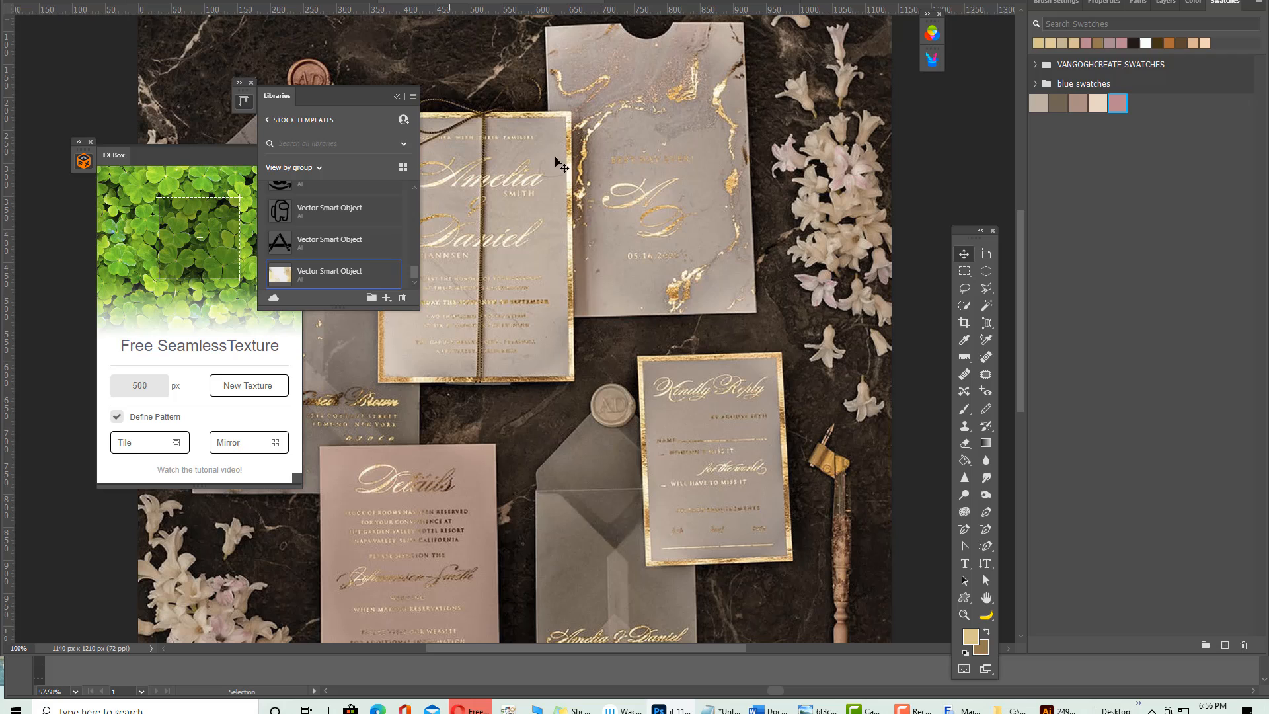
Paste the gold watercolour onto a new empty layer in the invitation
left_click(320, 1)
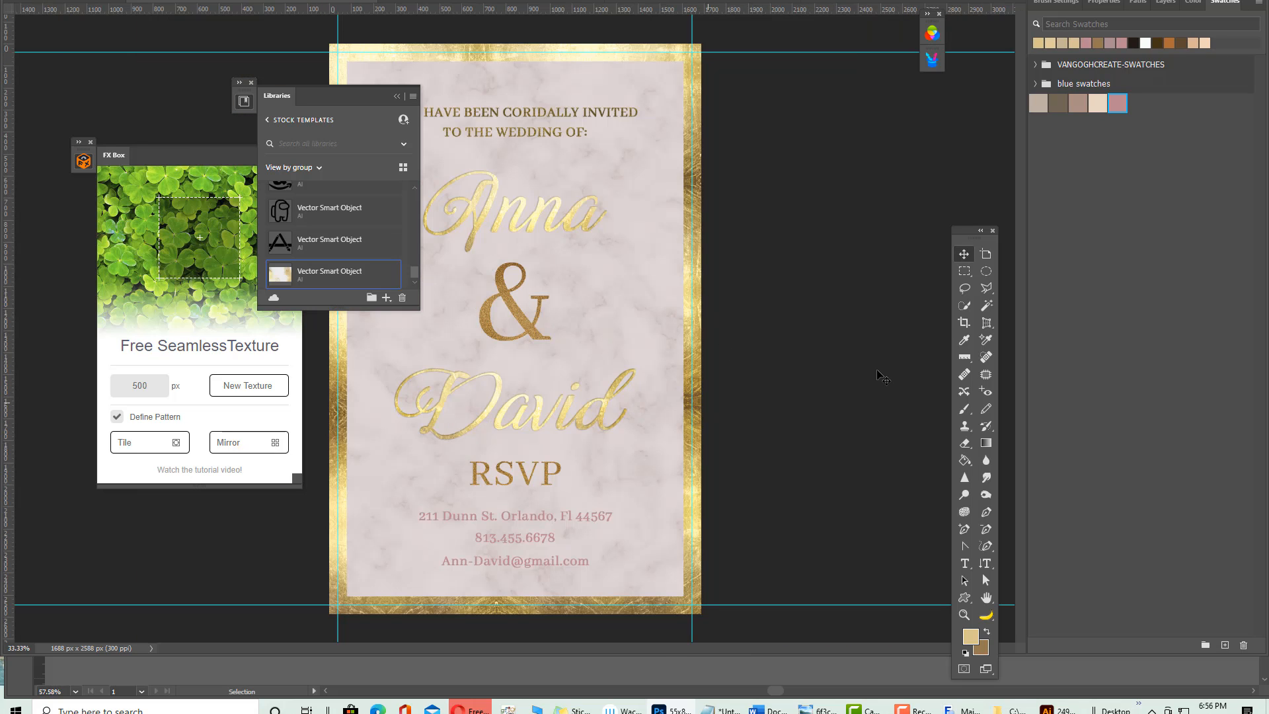
left_click(1166, 5)
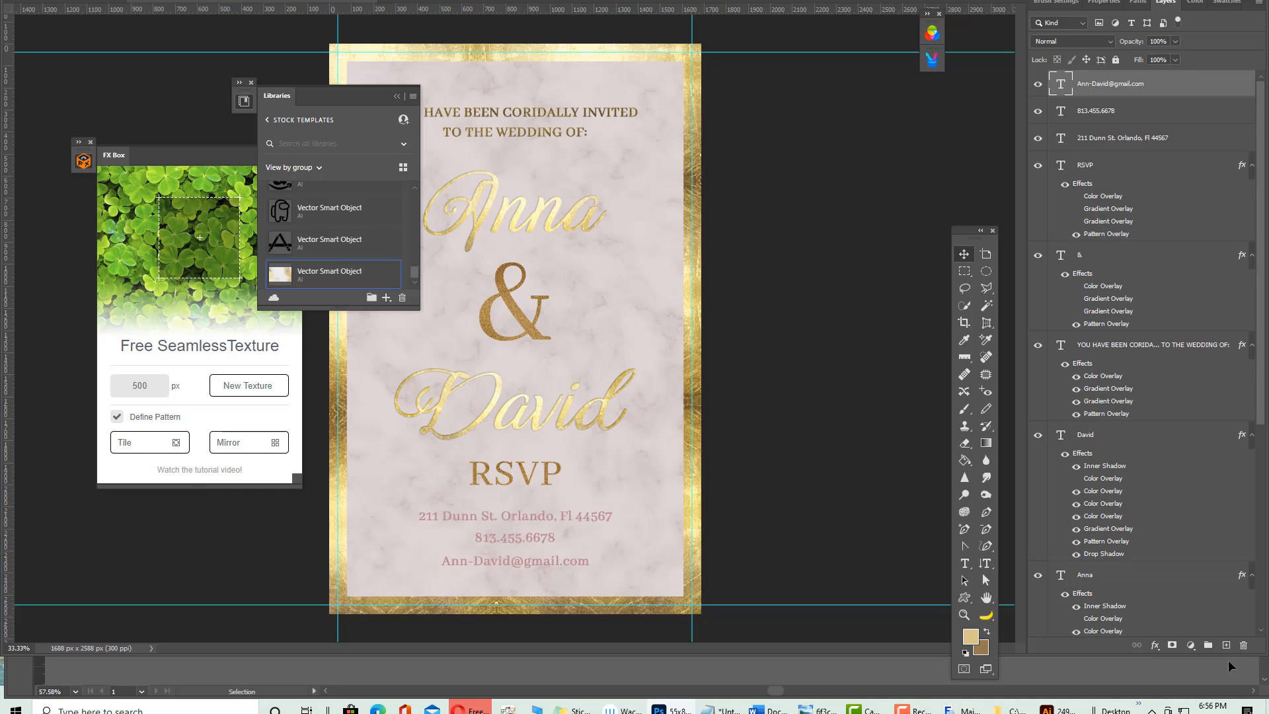
left_click(1226, 645)
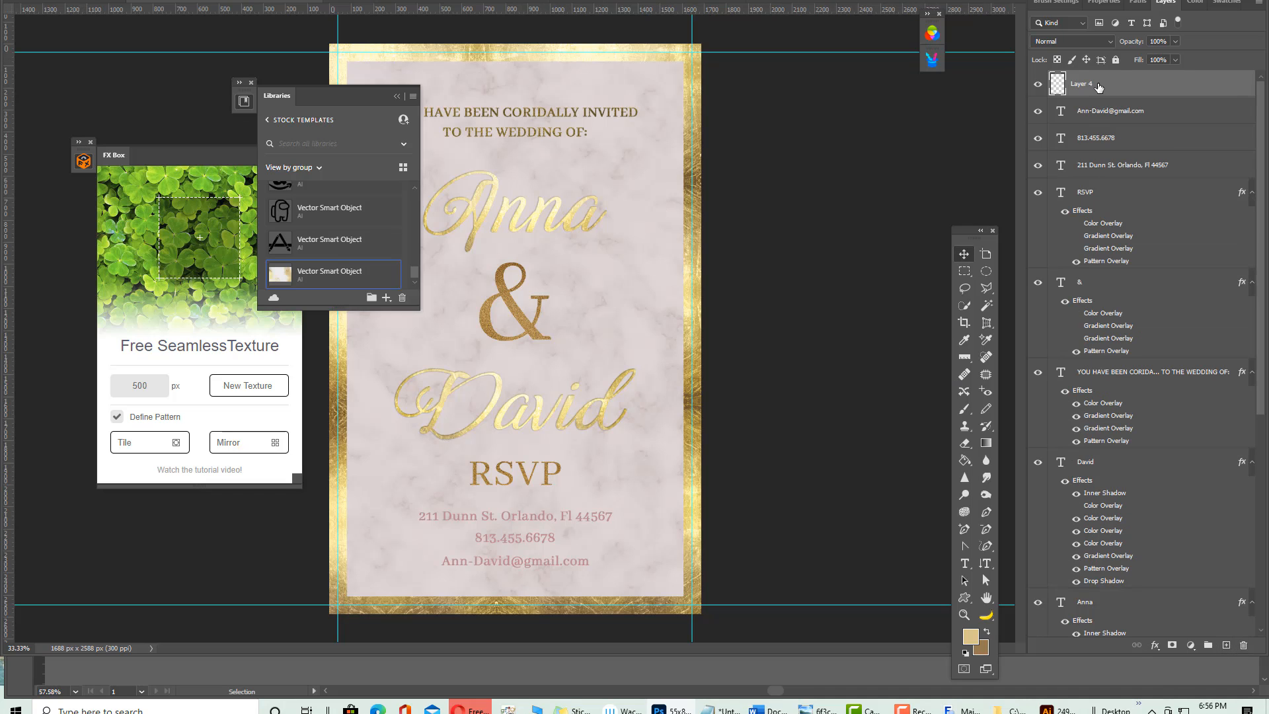
key("ctrl+v")
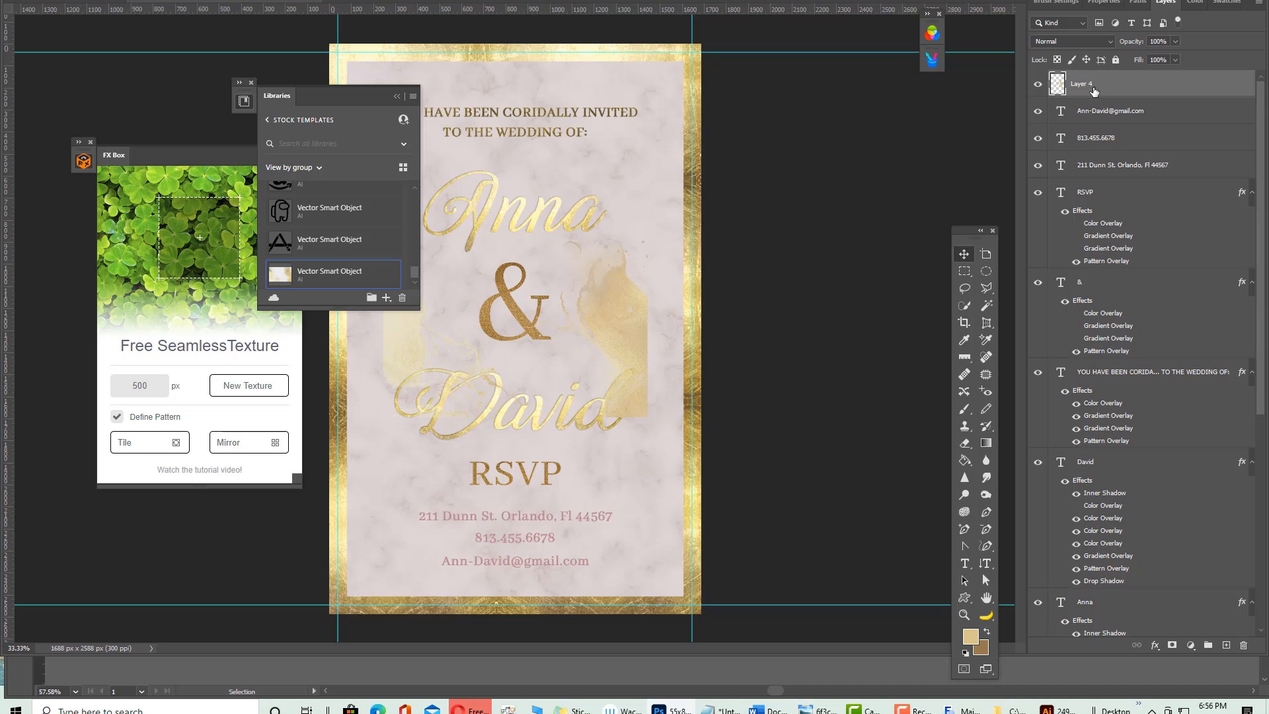
left_click_drag(344, 95, 113, 53)
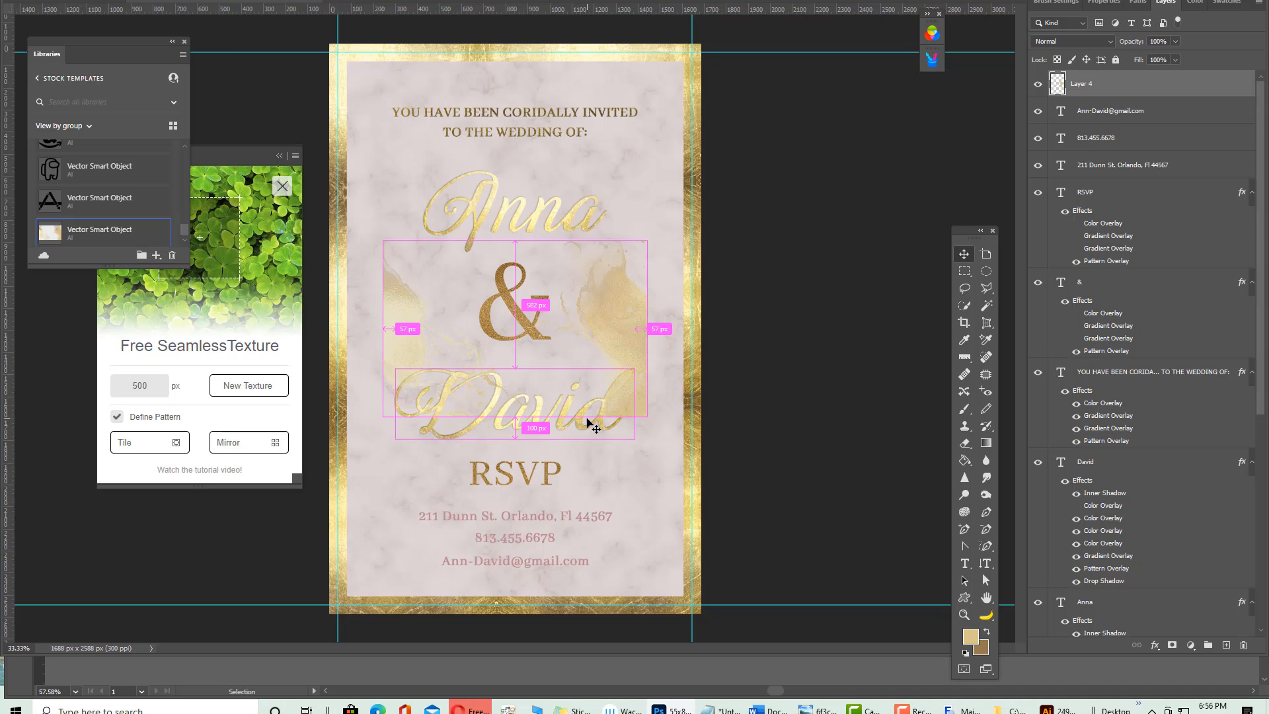
Enlarge the watercolour, move it toward the card's lower edge, and drop its layer below David
key("t")
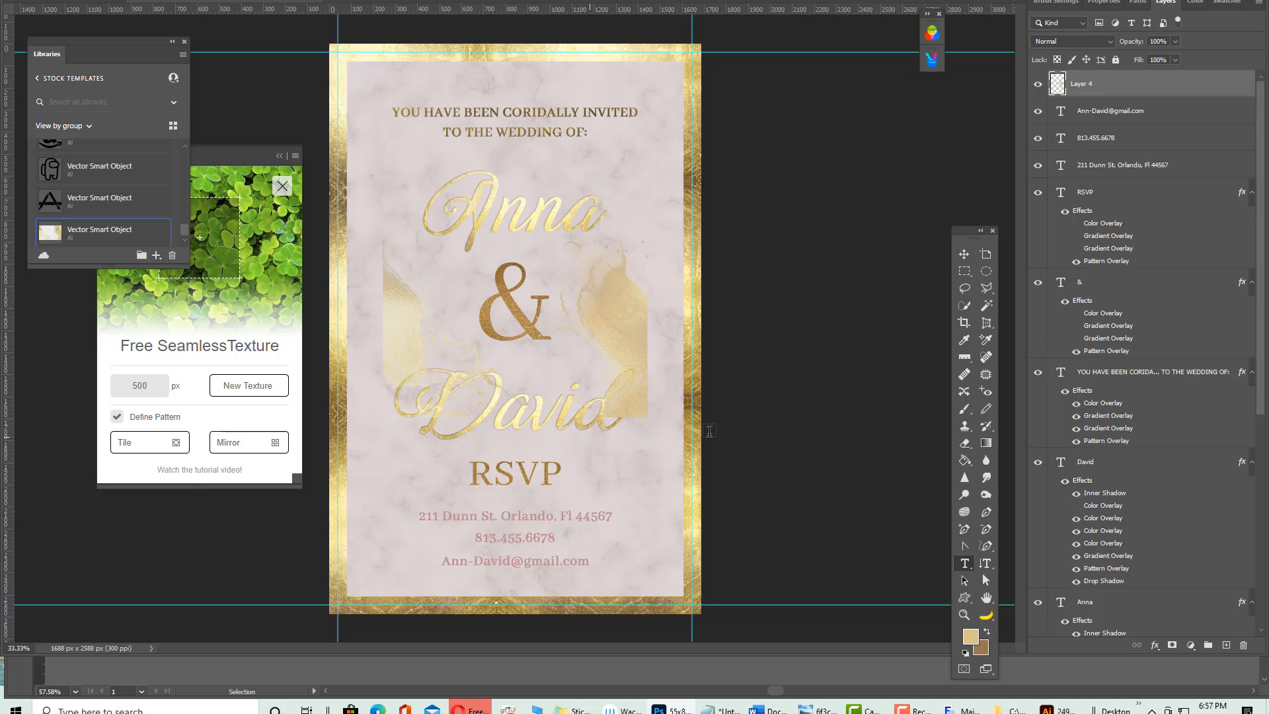
left_click(964, 254)
key("t")
left_click(964, 255)
left_click(574, 405)
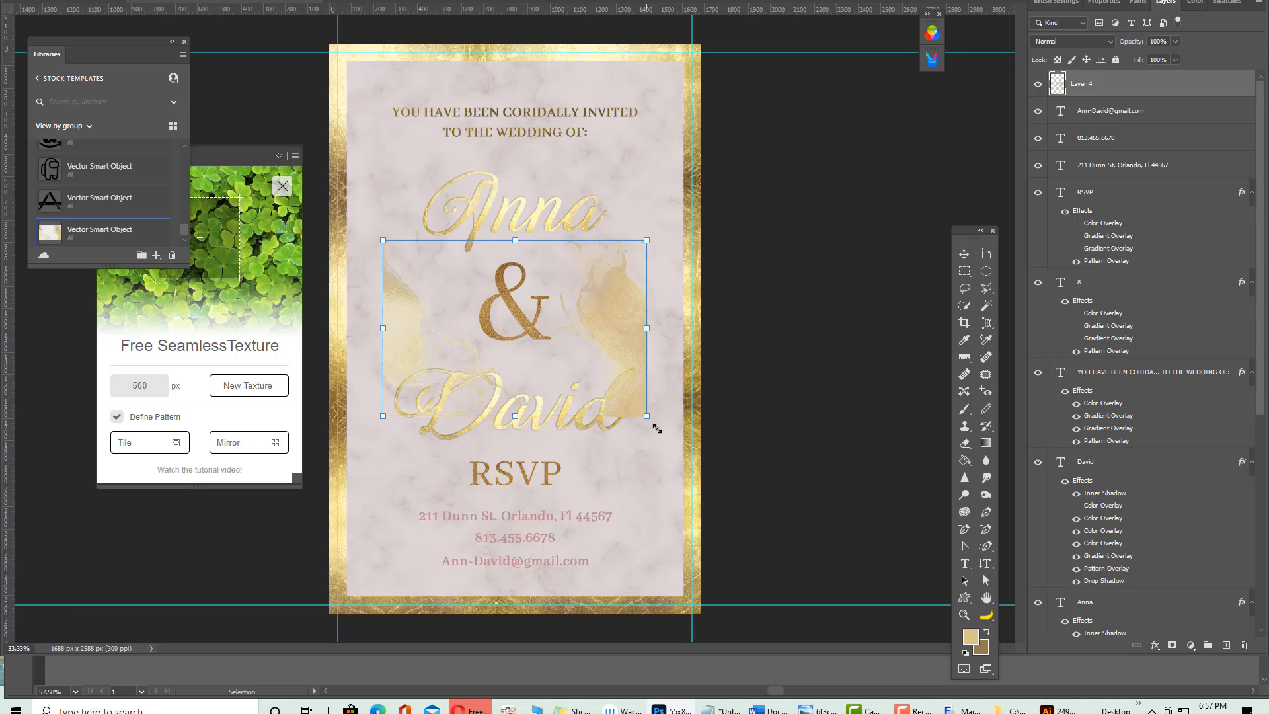
left_click_drag(656, 429, 798, 554)
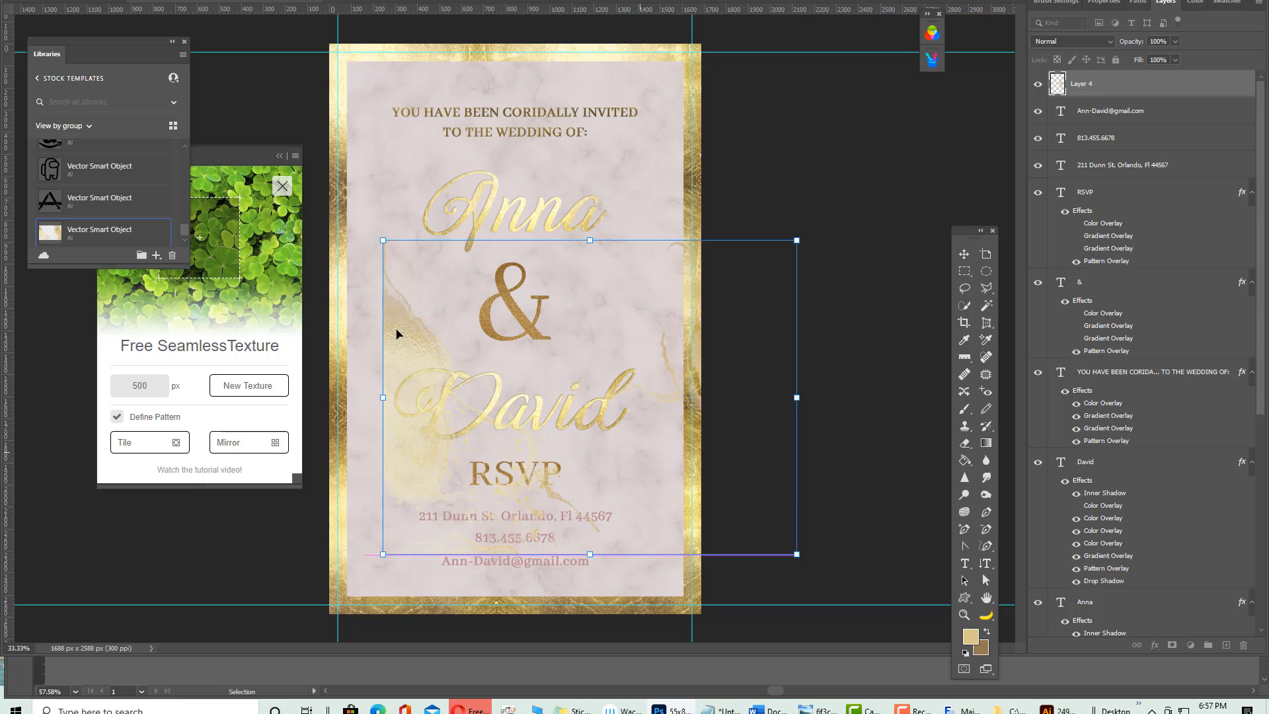
left_click_drag(306, 316, 651, 453)
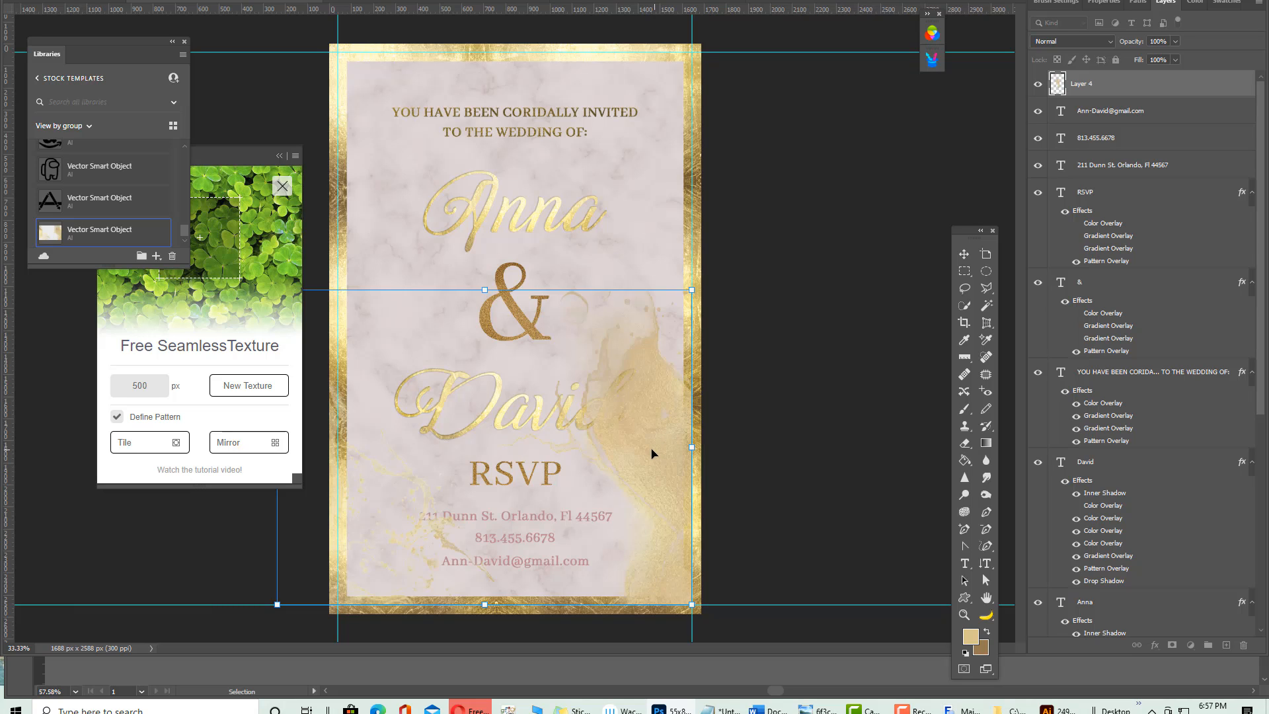
key("Return")
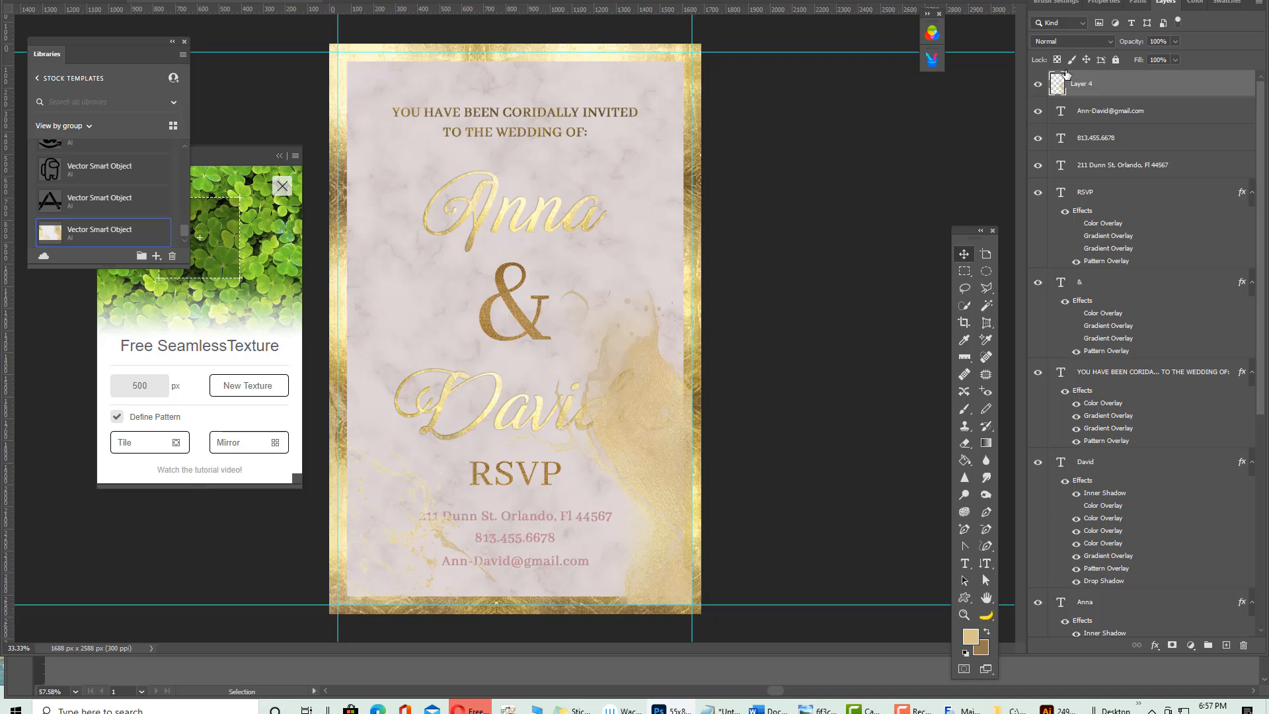
left_click_drag(1096, 80, 1059, 596)
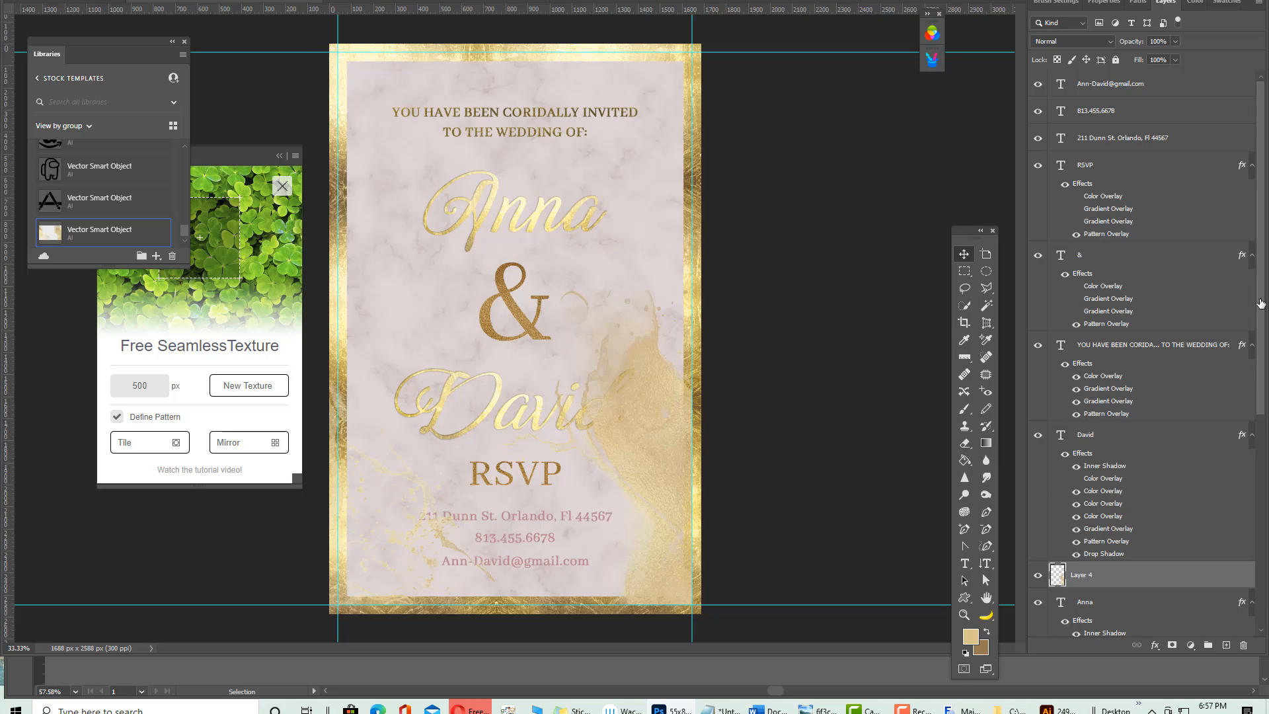
Place the splash layer beneath the gold border layer in the stack
scroll(1155, 450, "down", 5)
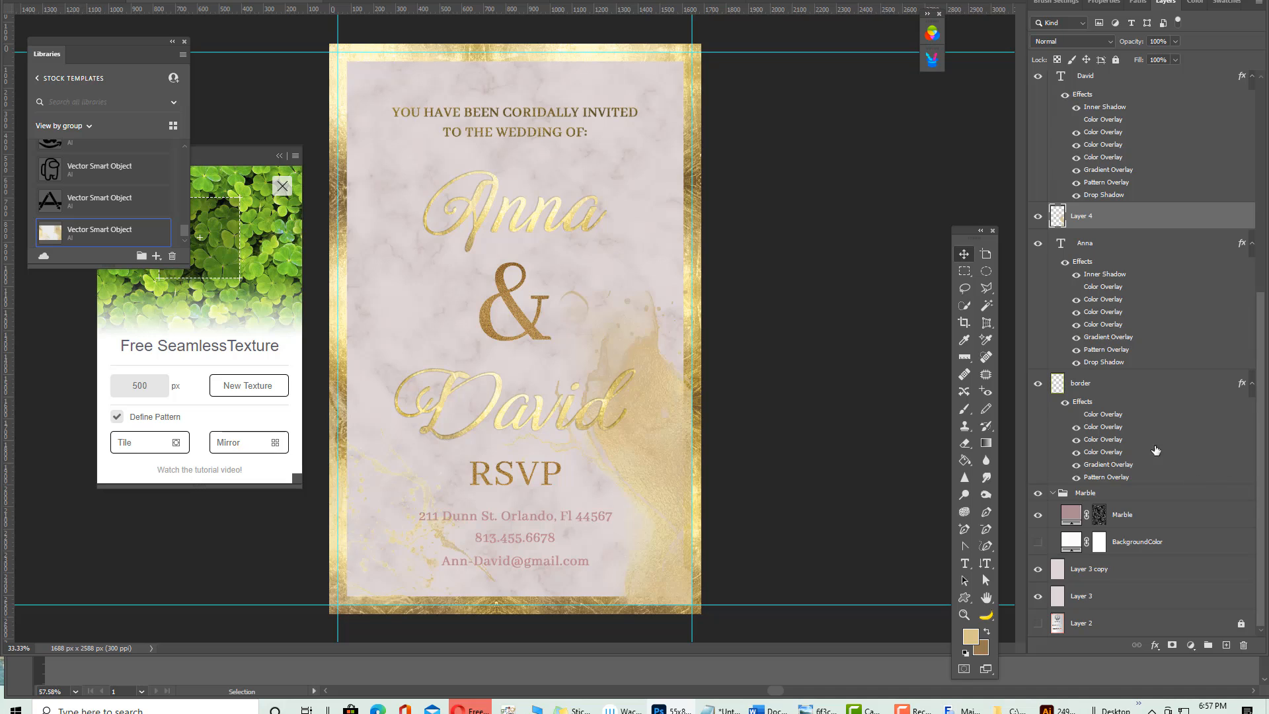
left_click_drag(1098, 217, 1063, 396)
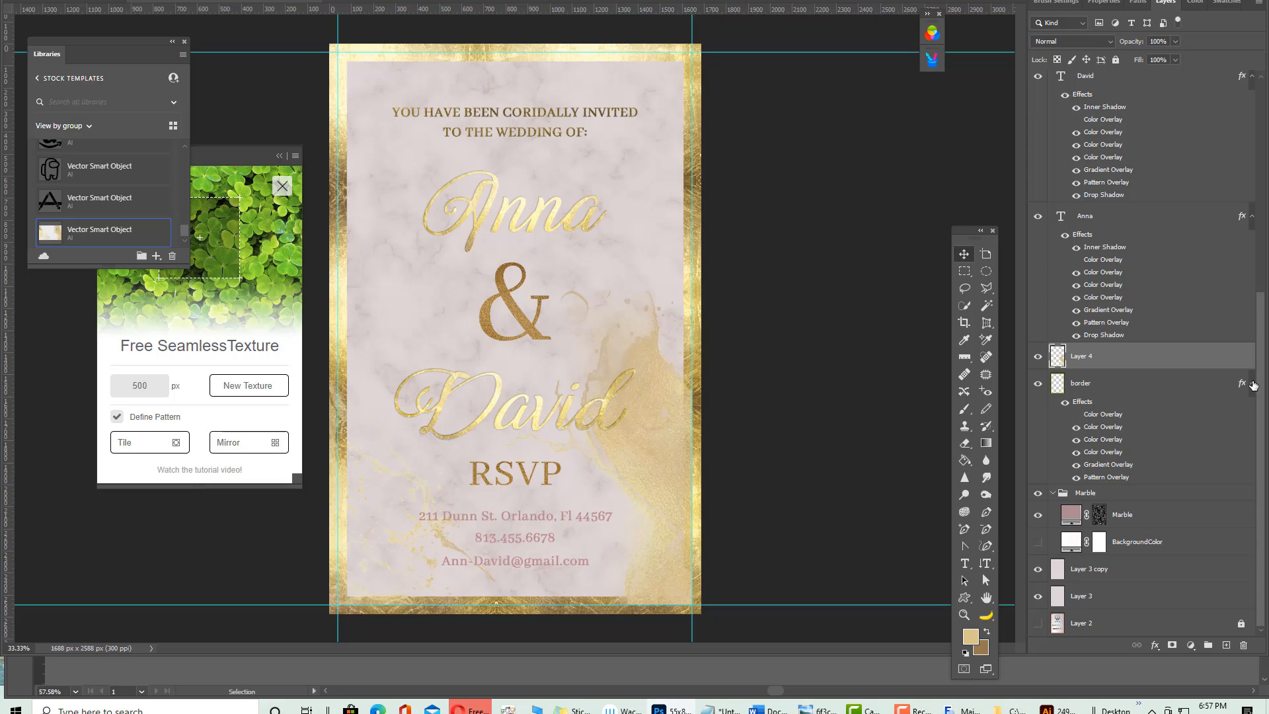
left_click_drag(1250, 386, 1054, 358)
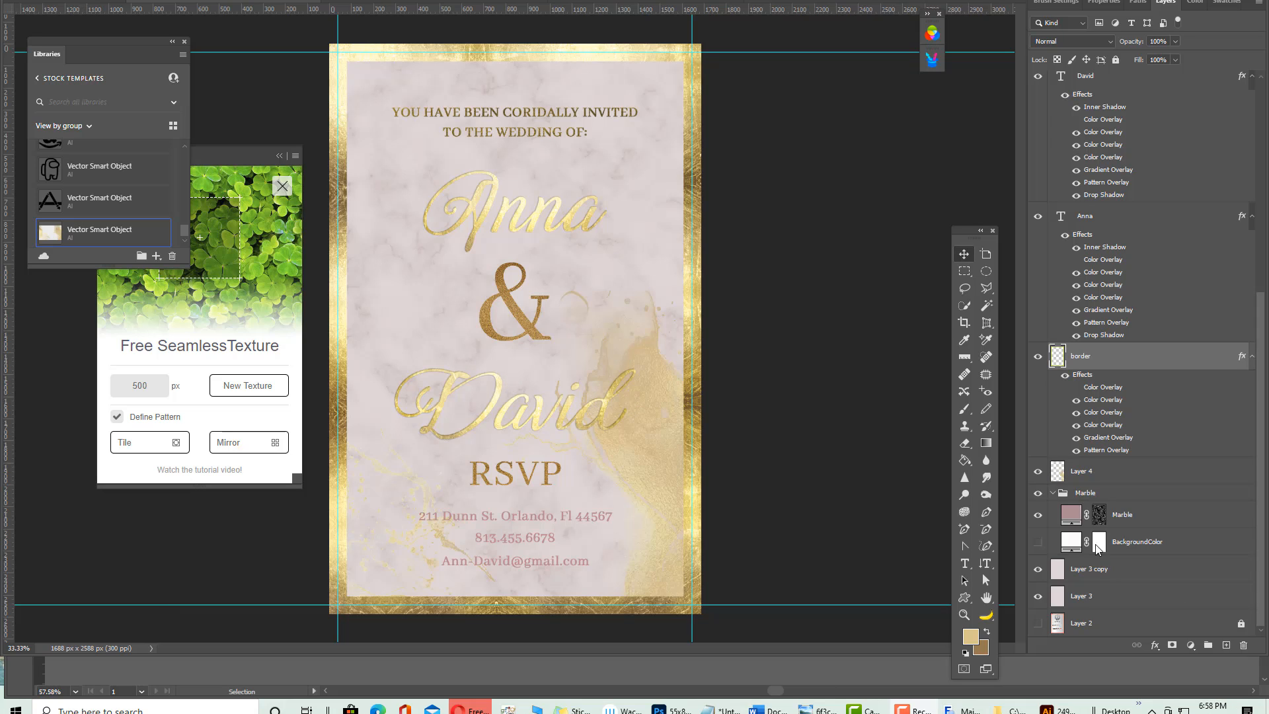
Add a Color Overlay effect to the border to make it look lighter
left_click(1154, 645)
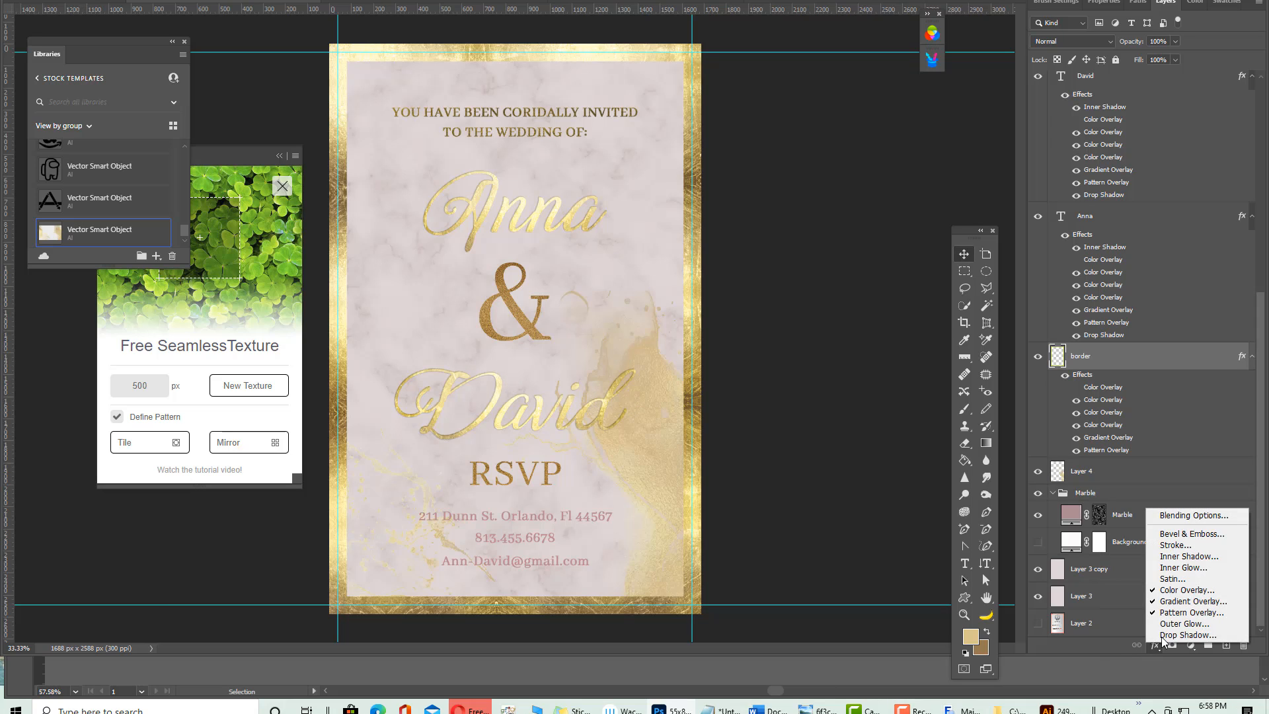
left_click(1204, 593)
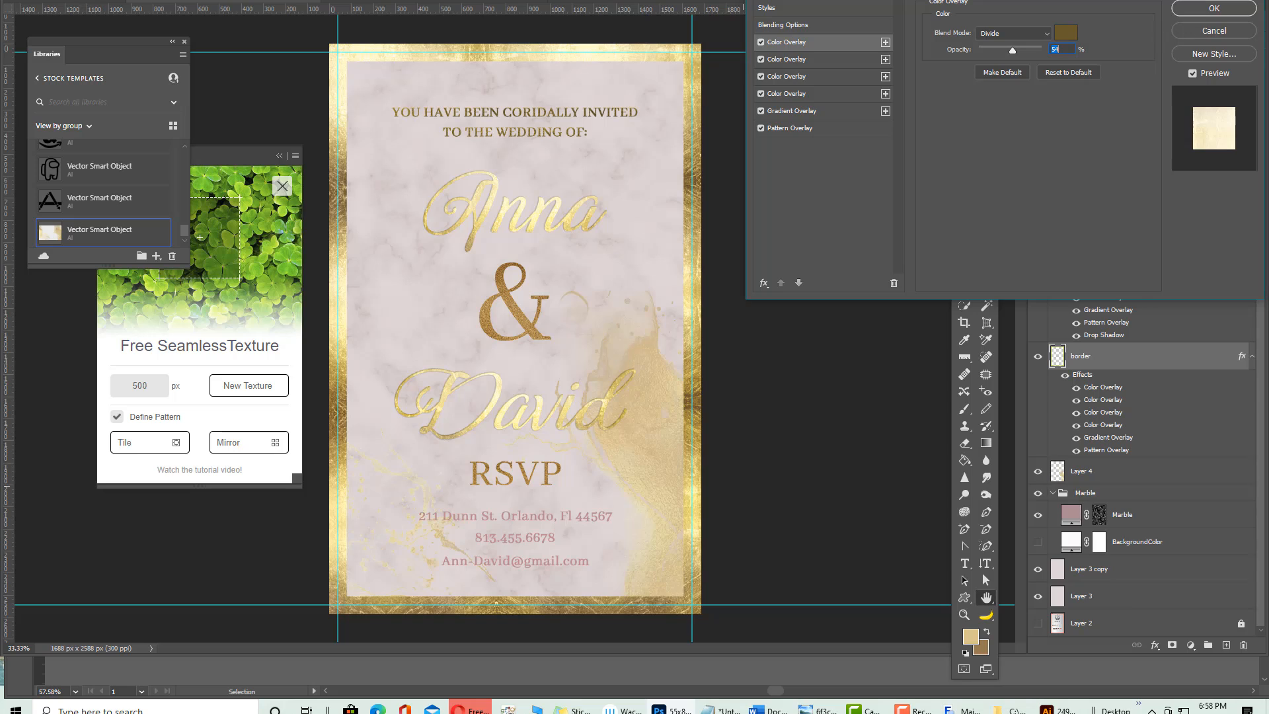
left_click(1193, 12)
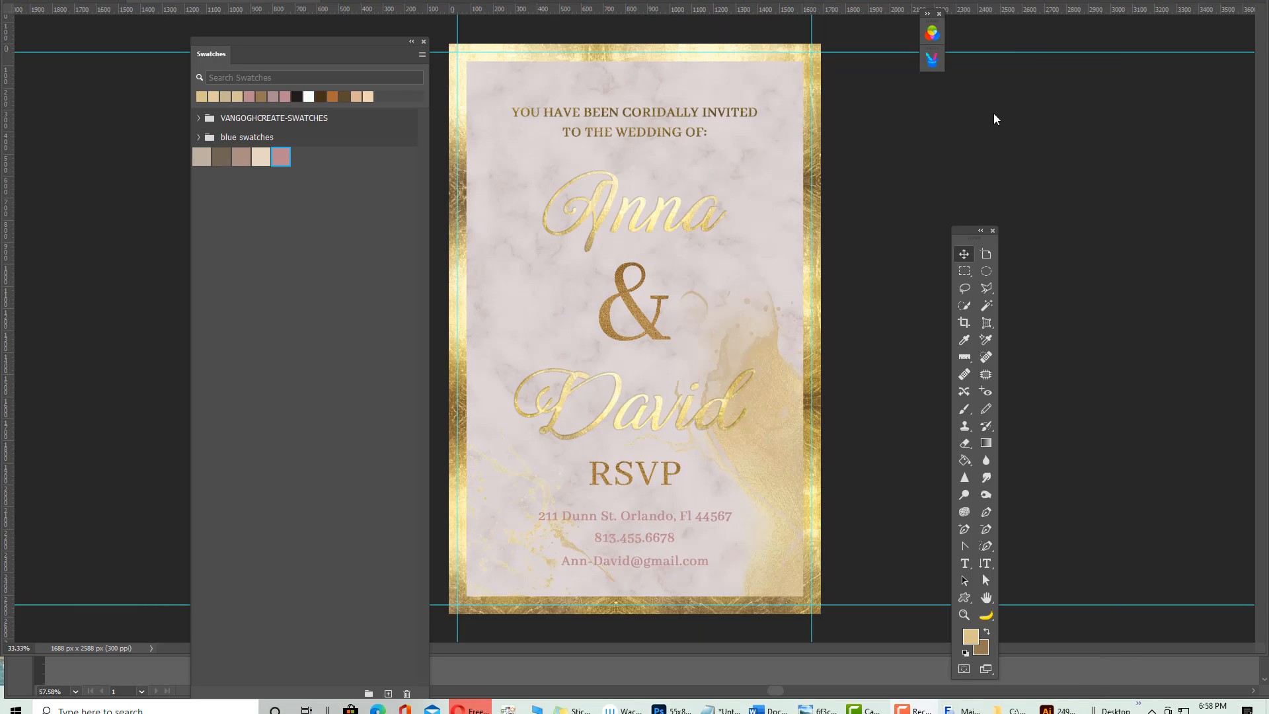
Show the Layers panel again and select Layer 4, the watercolour splash
left_click(288, 0)
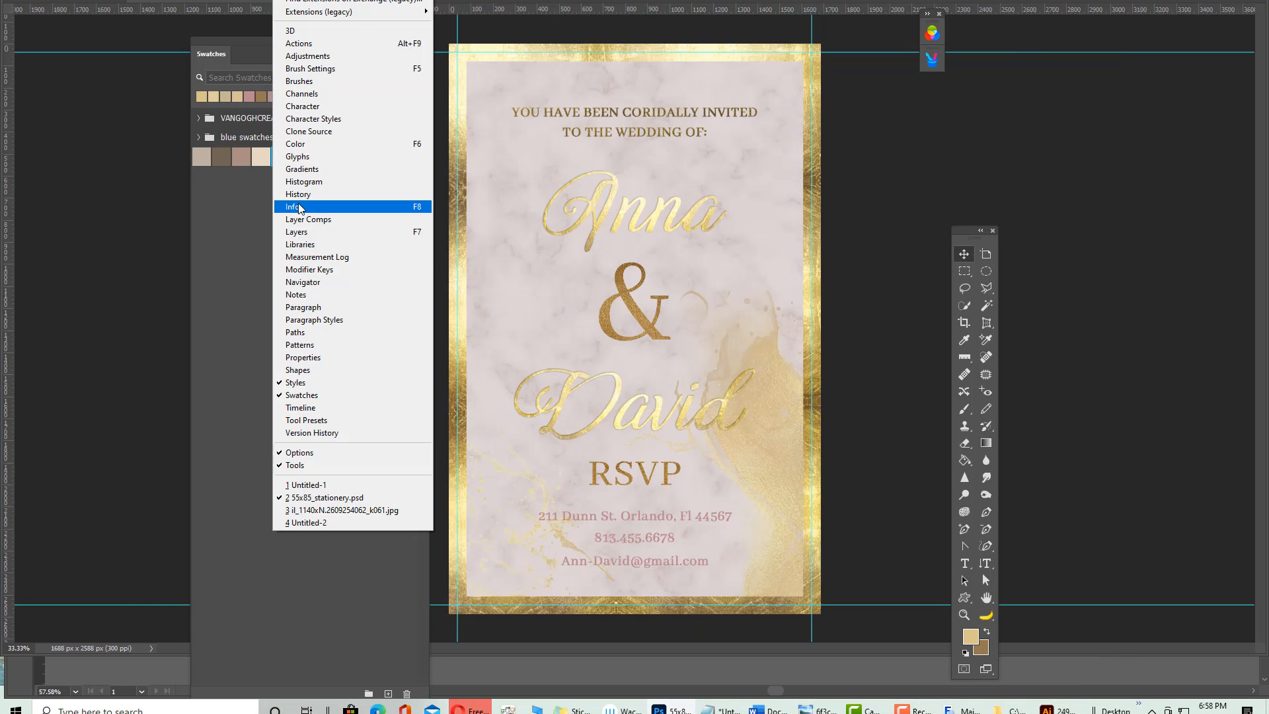
left_click(298, 232)
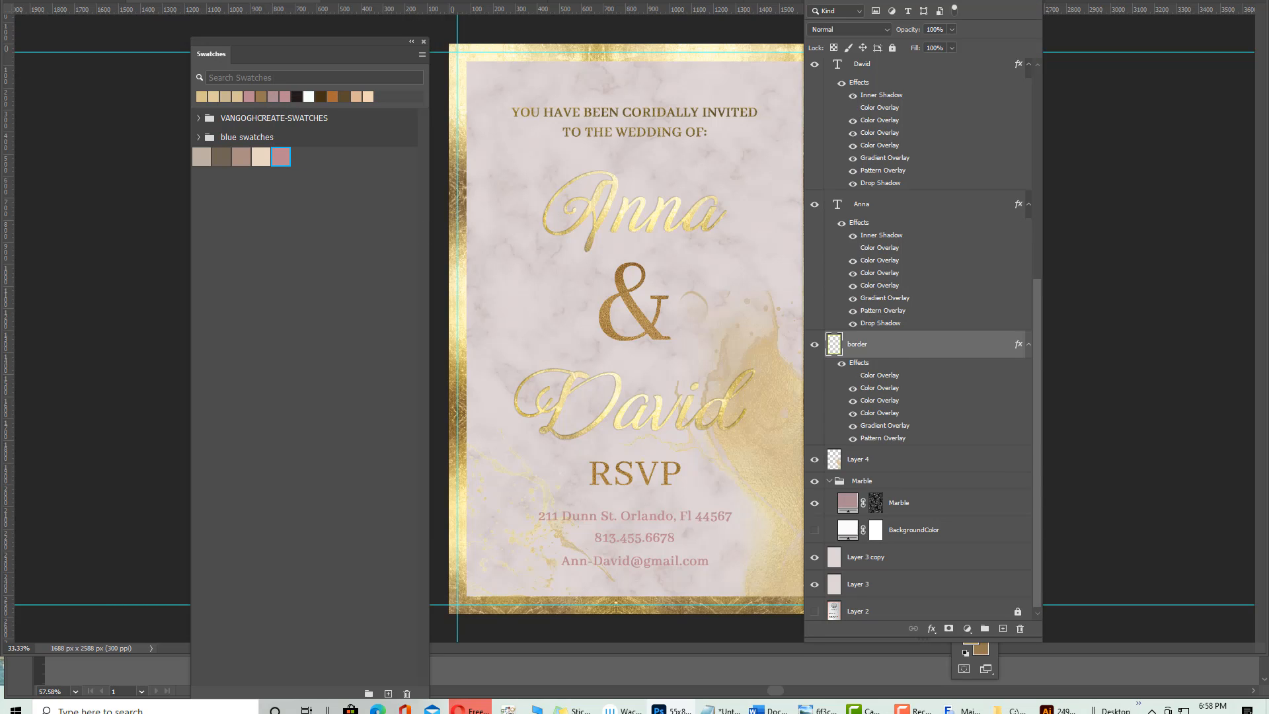
left_click_drag(924, 0, 1083, 0)
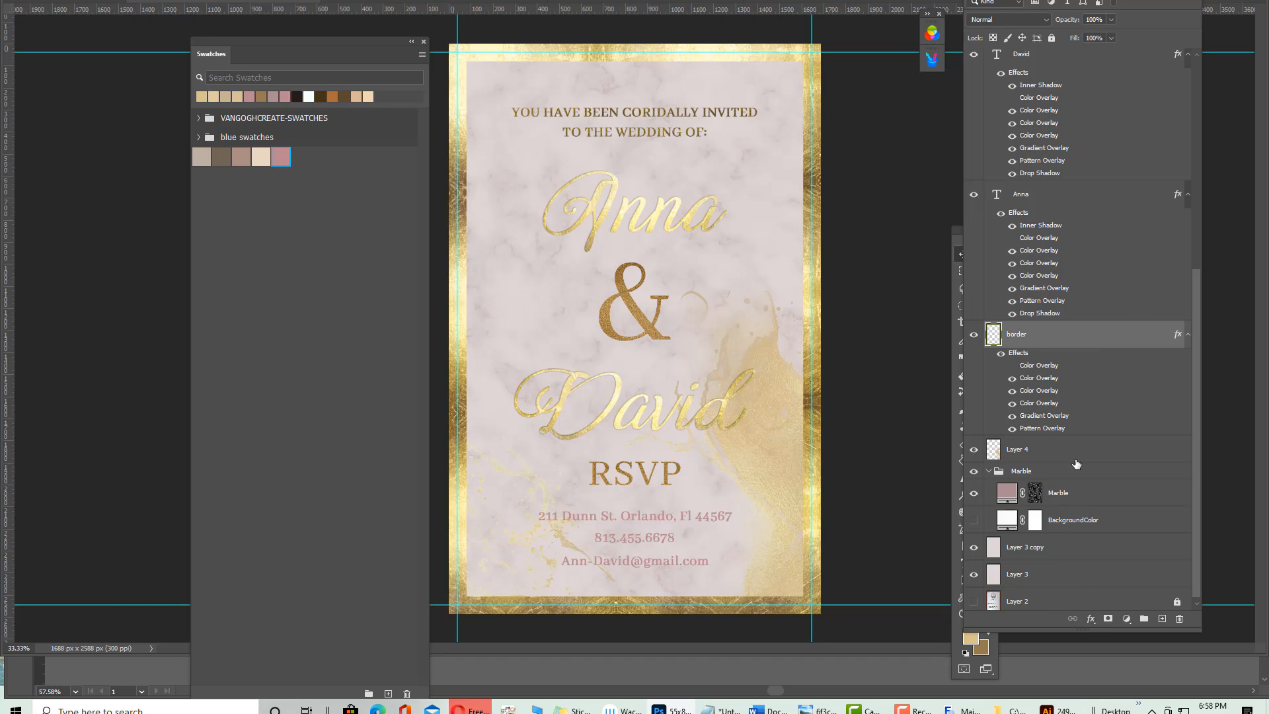
left_click_drag(1073, 450, 1069, 621)
Add a Color Overlay to Layer 4 using the dusty pink cc8b91 swatch
left_click(1091, 619)
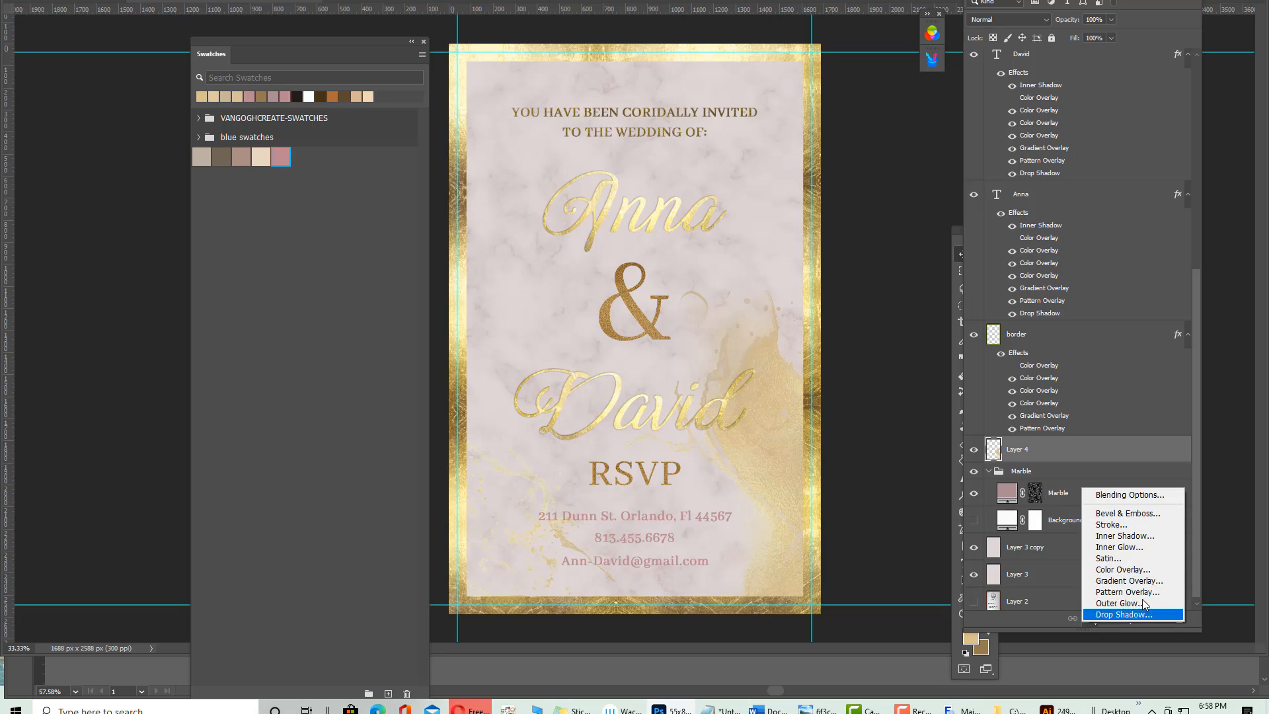
left_click(1130, 570)
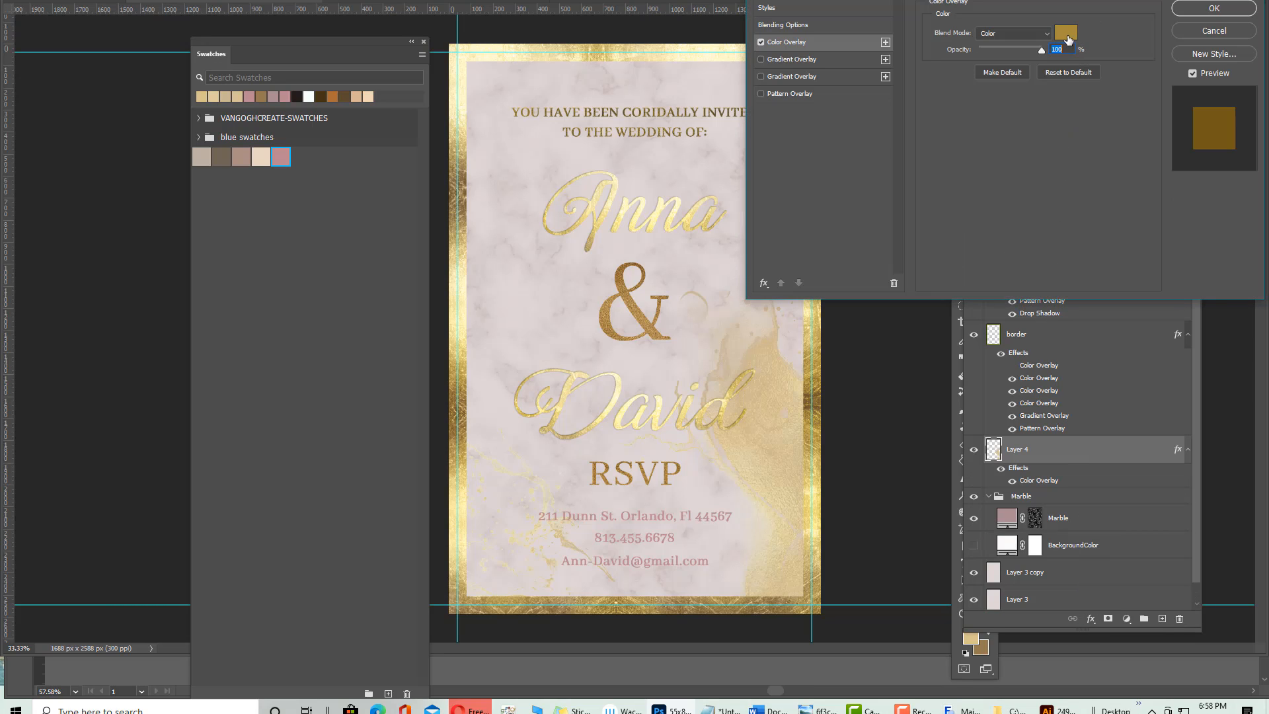
left_click(1065, 34)
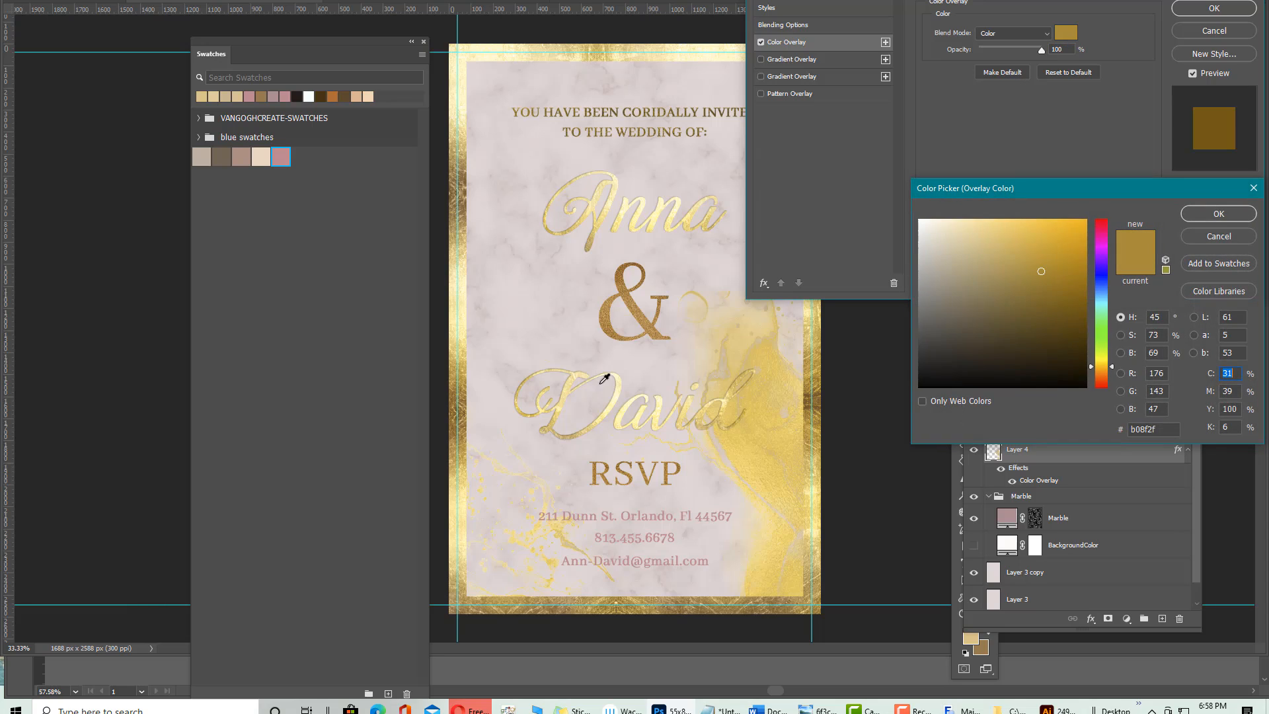
left_click(281, 156)
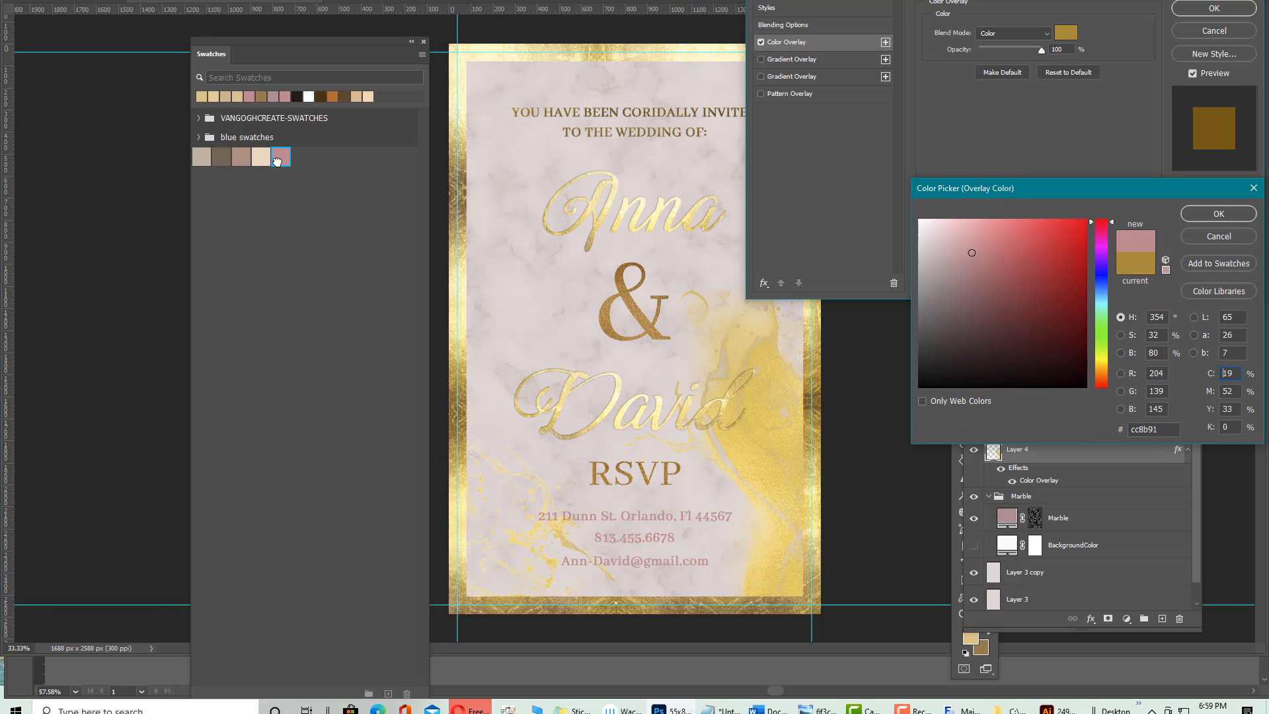
left_click(1220, 214)
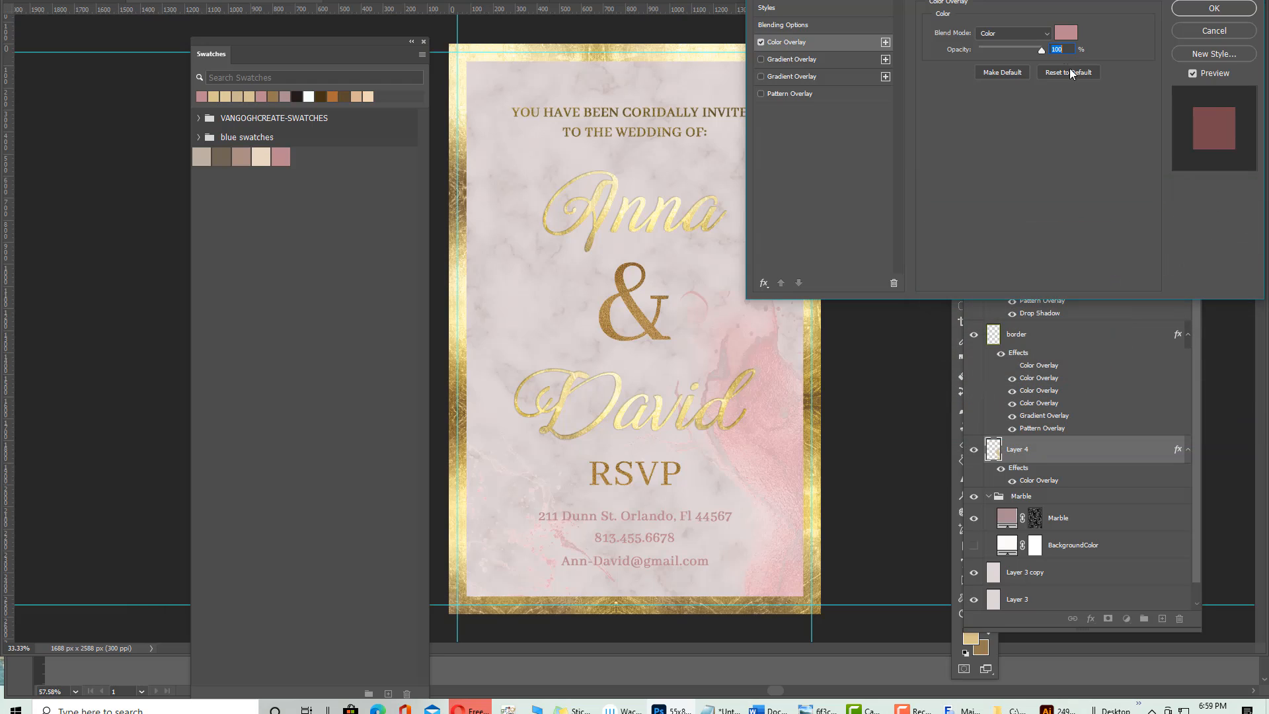
Keep the overlay in Color blend mode and lower its opacity to 50%
left_click(1013, 35)
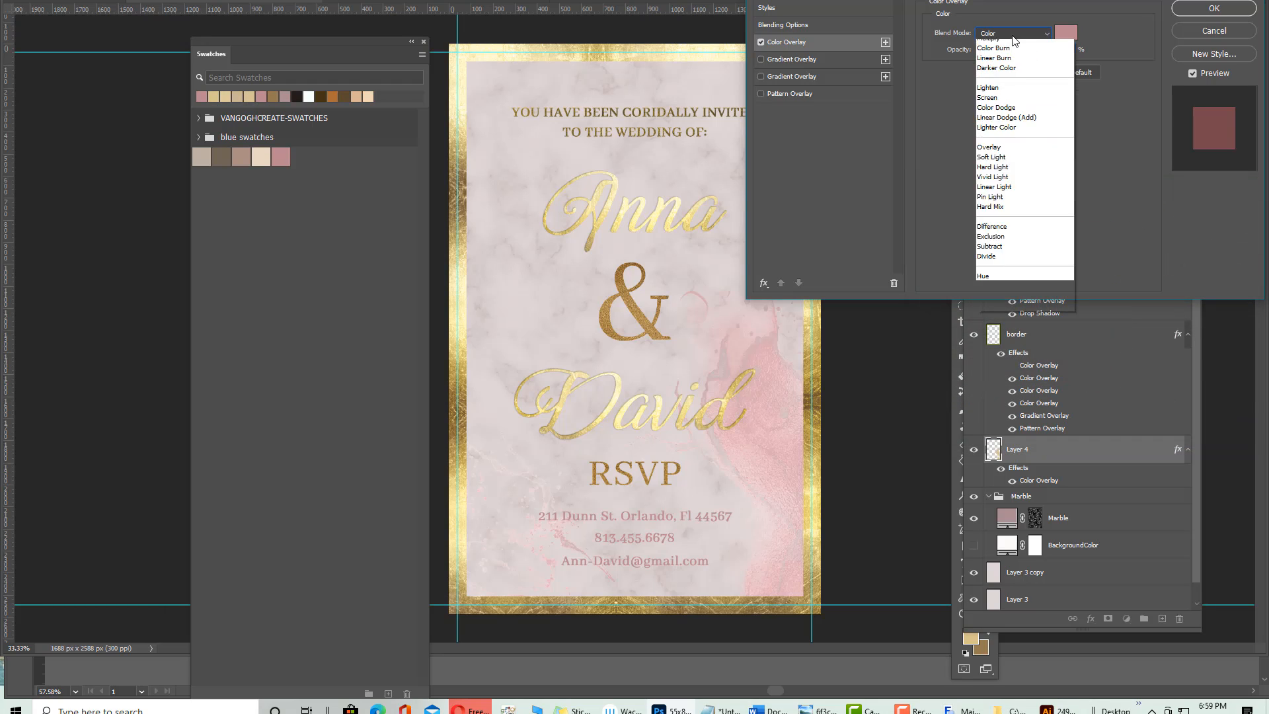
left_click(1012, 34)
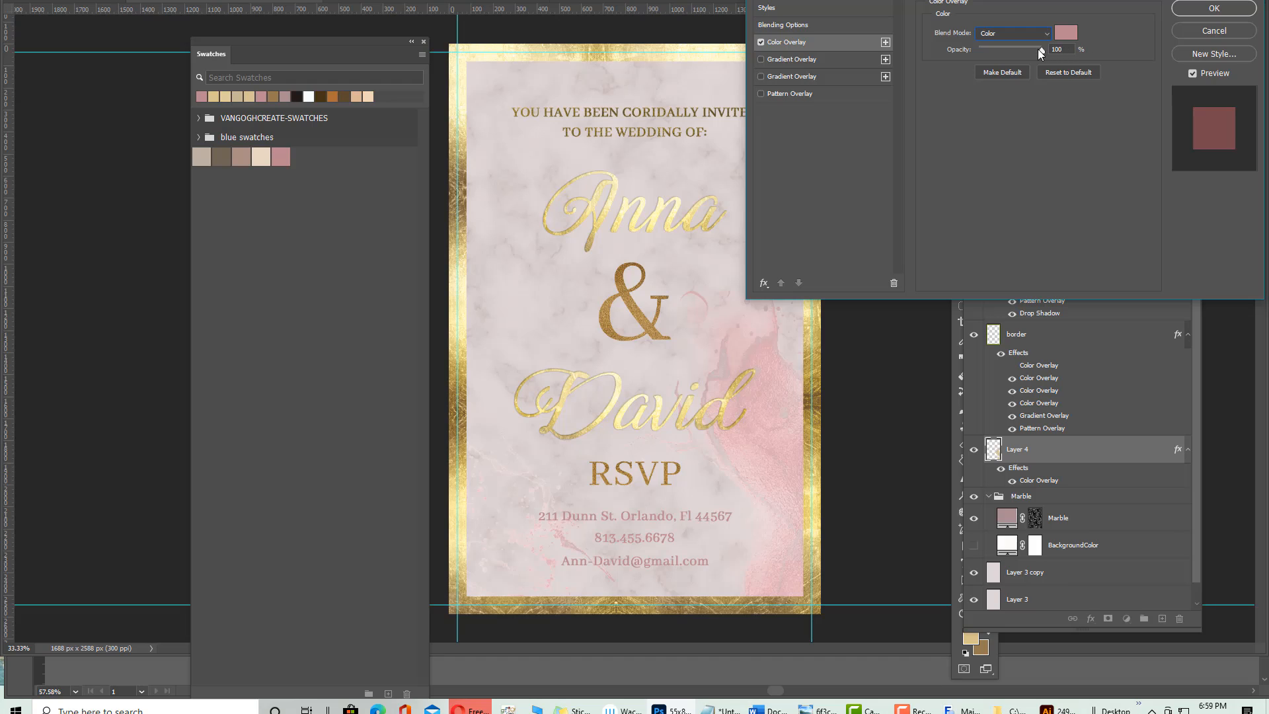
left_click_drag(1020, 50, 988, 45)
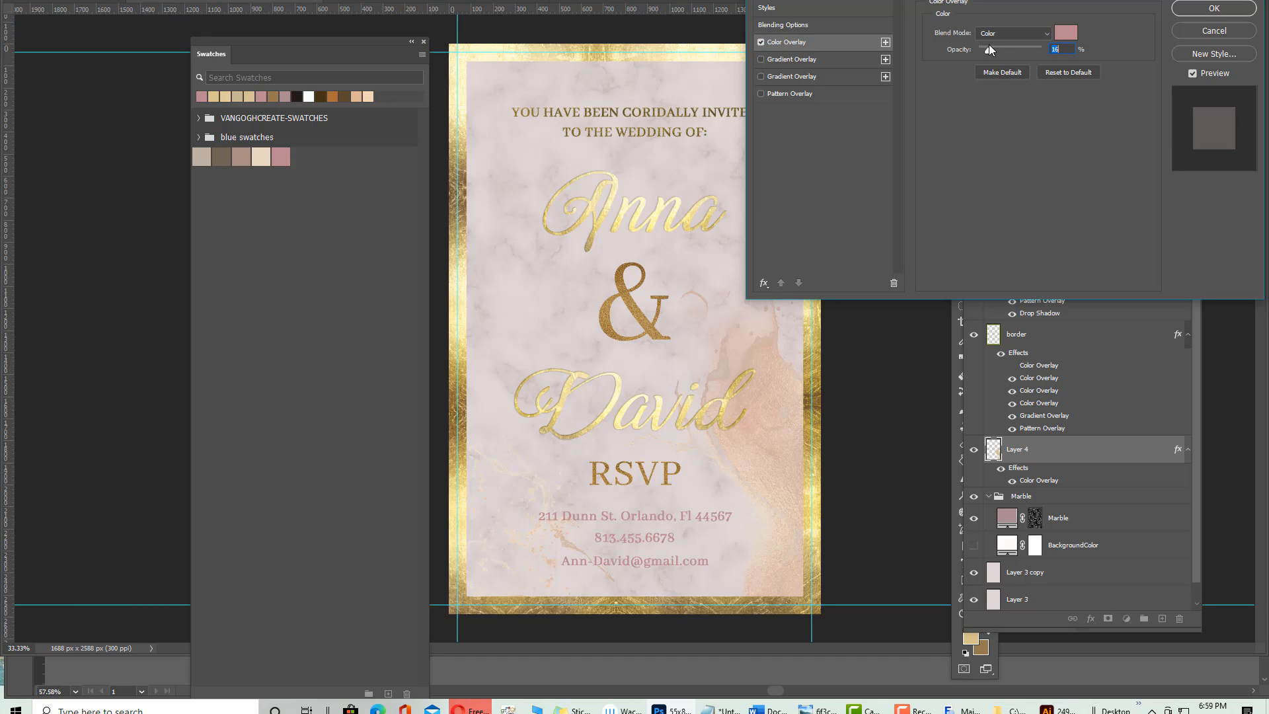
left_click_drag(990, 49, 994, 56)
type("38")
left_click(1002, 50)
type("50")
left_click(1175, 15)
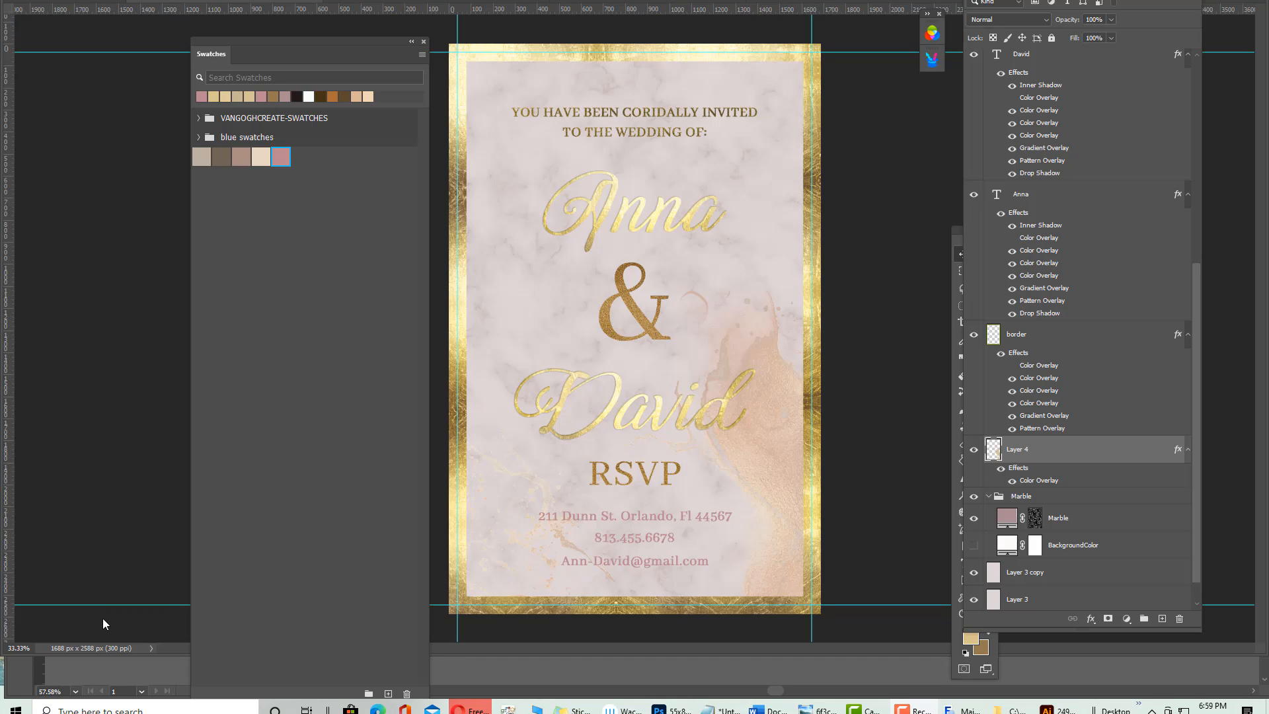
Duplicate Layer 4 as 'Layer 4 copy'
right_click(1049, 450)
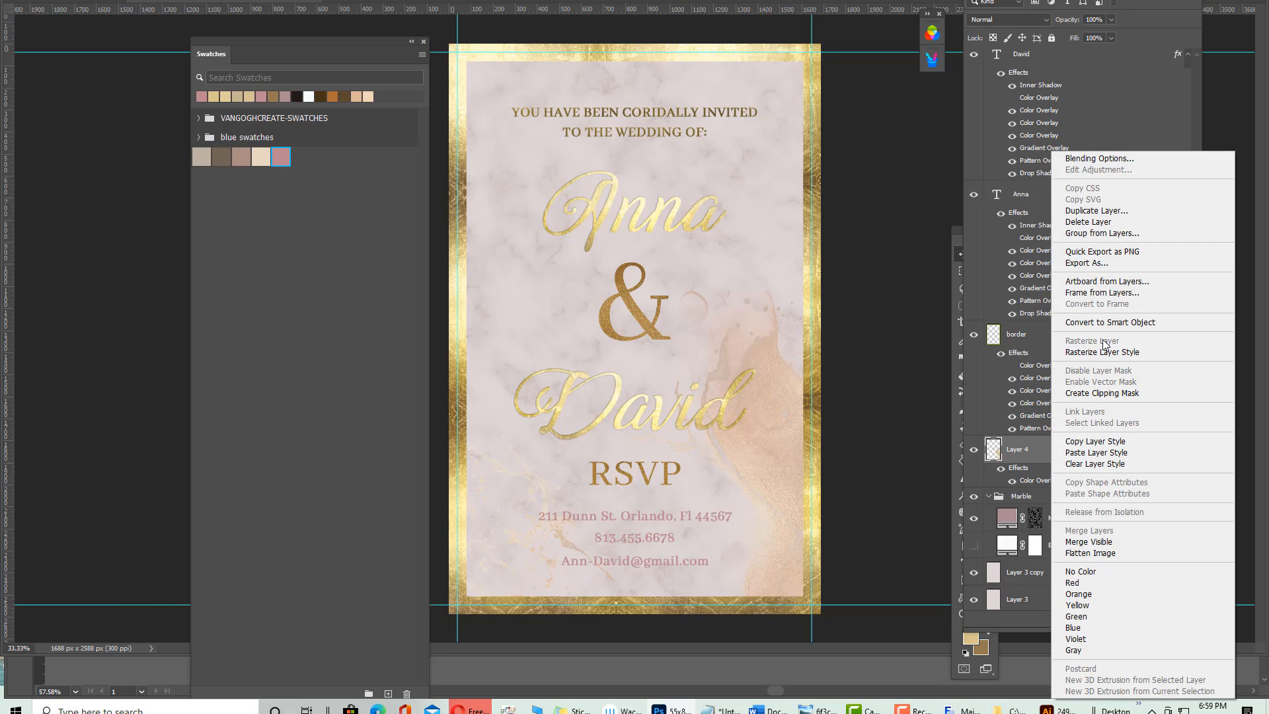
left_click(1097, 210)
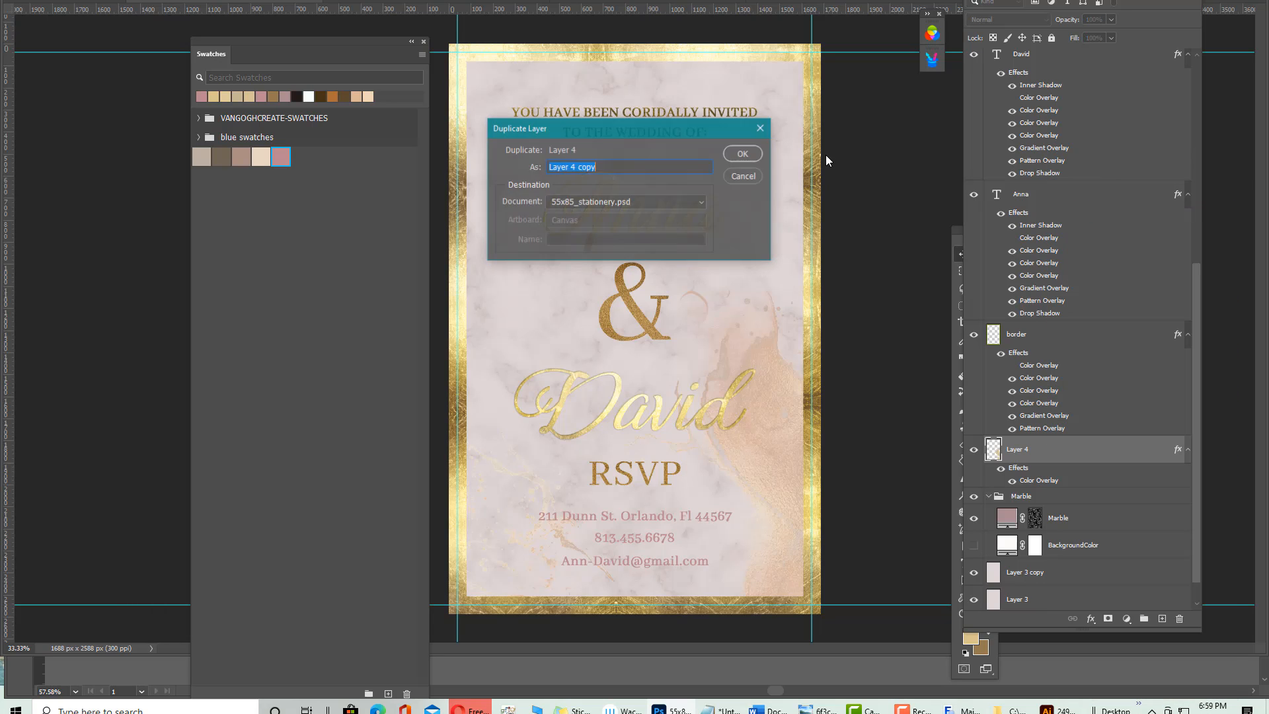
left_click(742, 153)
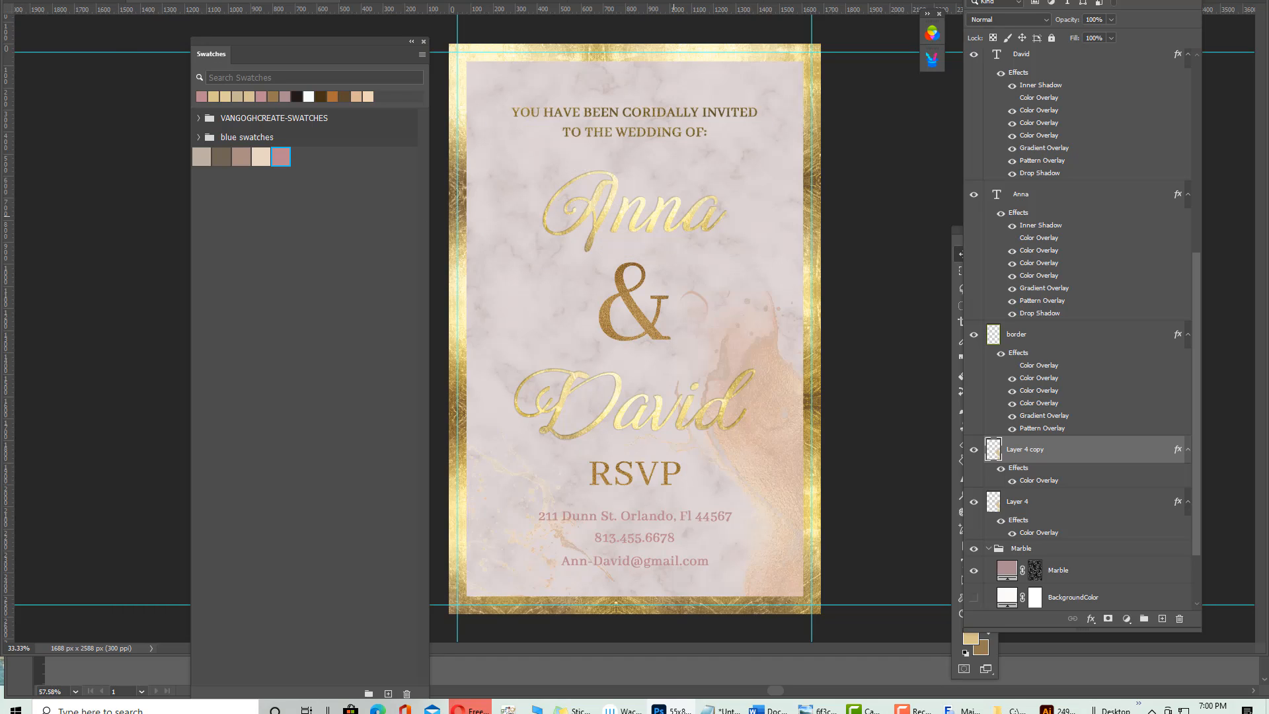
Flip the copied splash horizontally
left_click(76, 2)
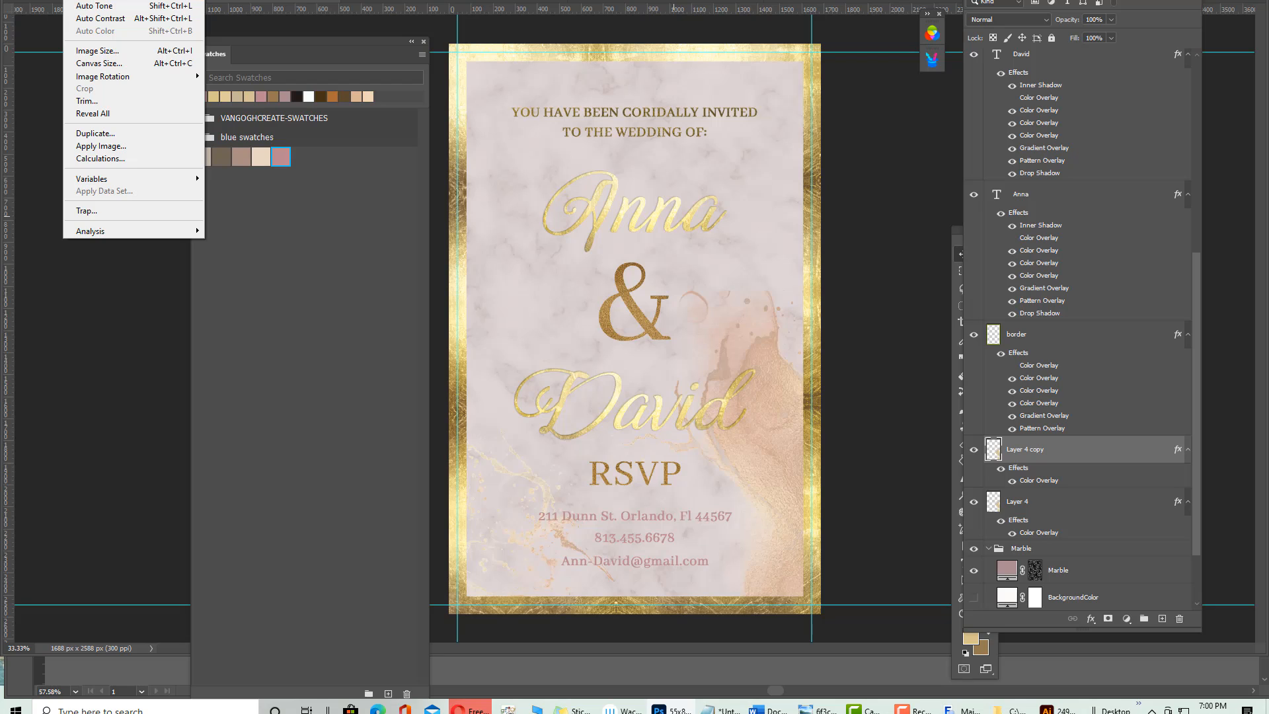
mouse_move(99, 0)
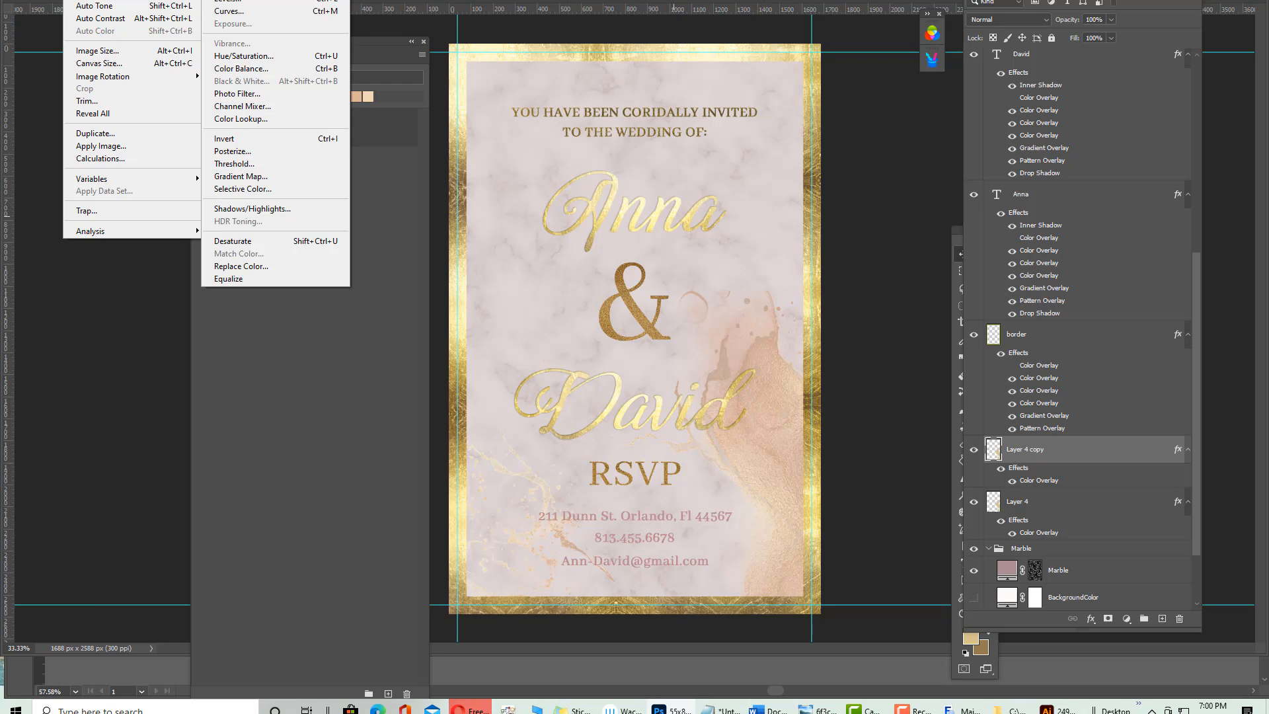
mouse_move(53, 0)
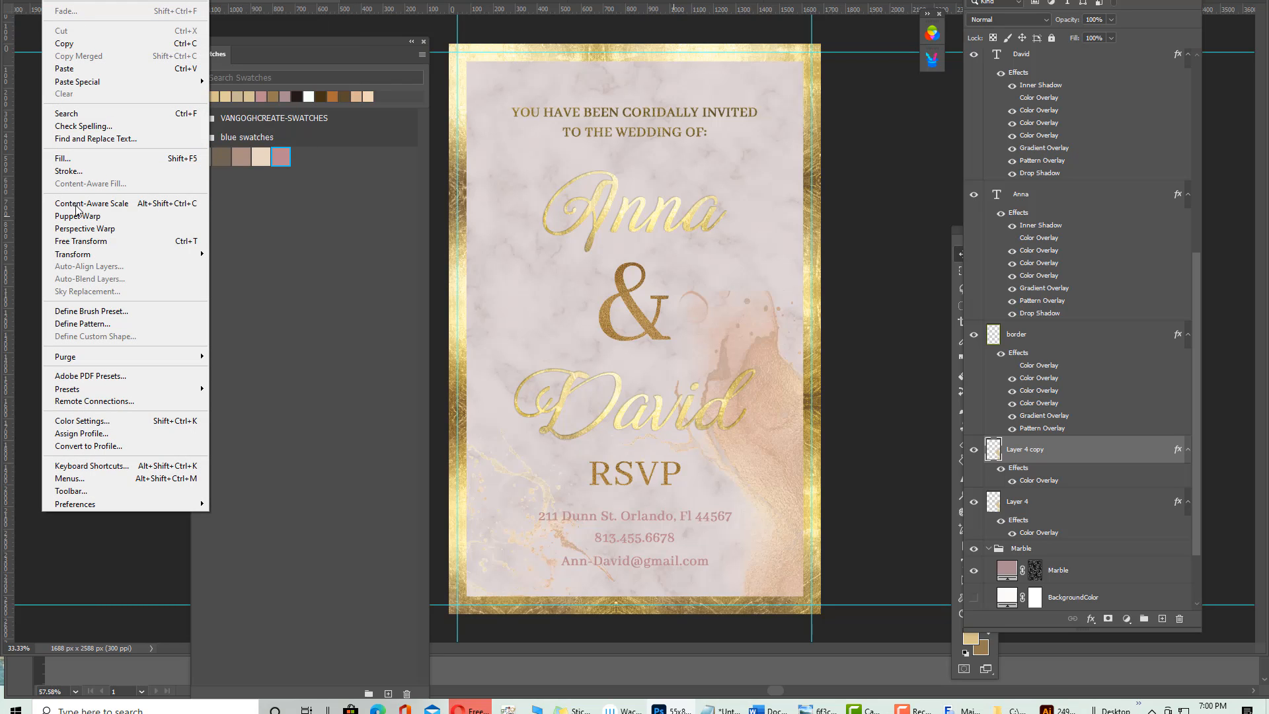
mouse_move(78, 258)
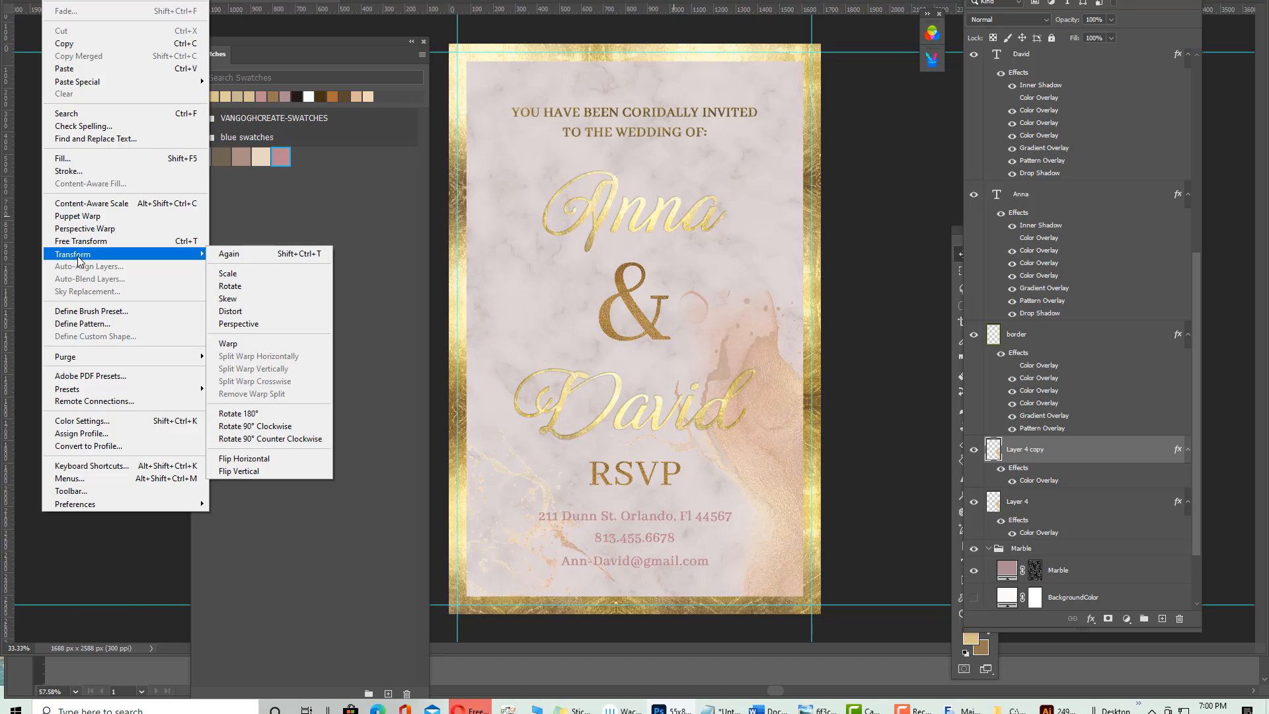
left_click(254, 459)
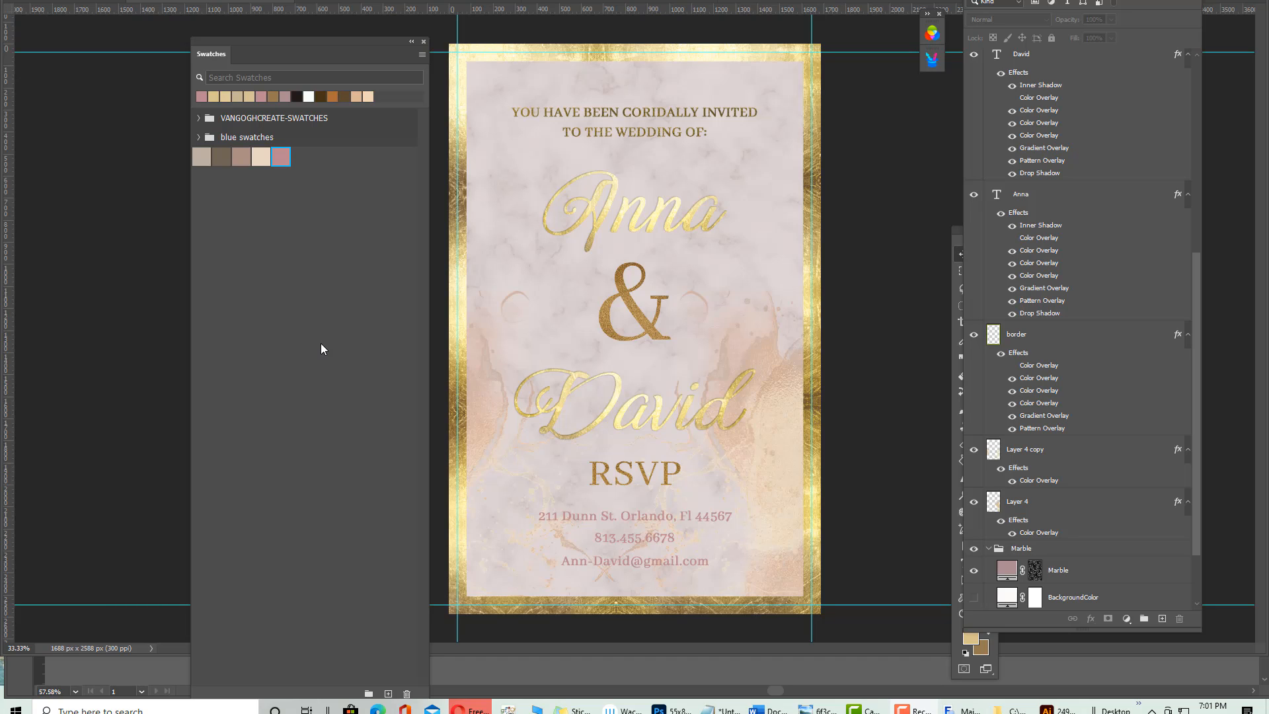
Free-transform Layer 4 copy, shifting it up toward the card's top-left
left_click(1035, 452)
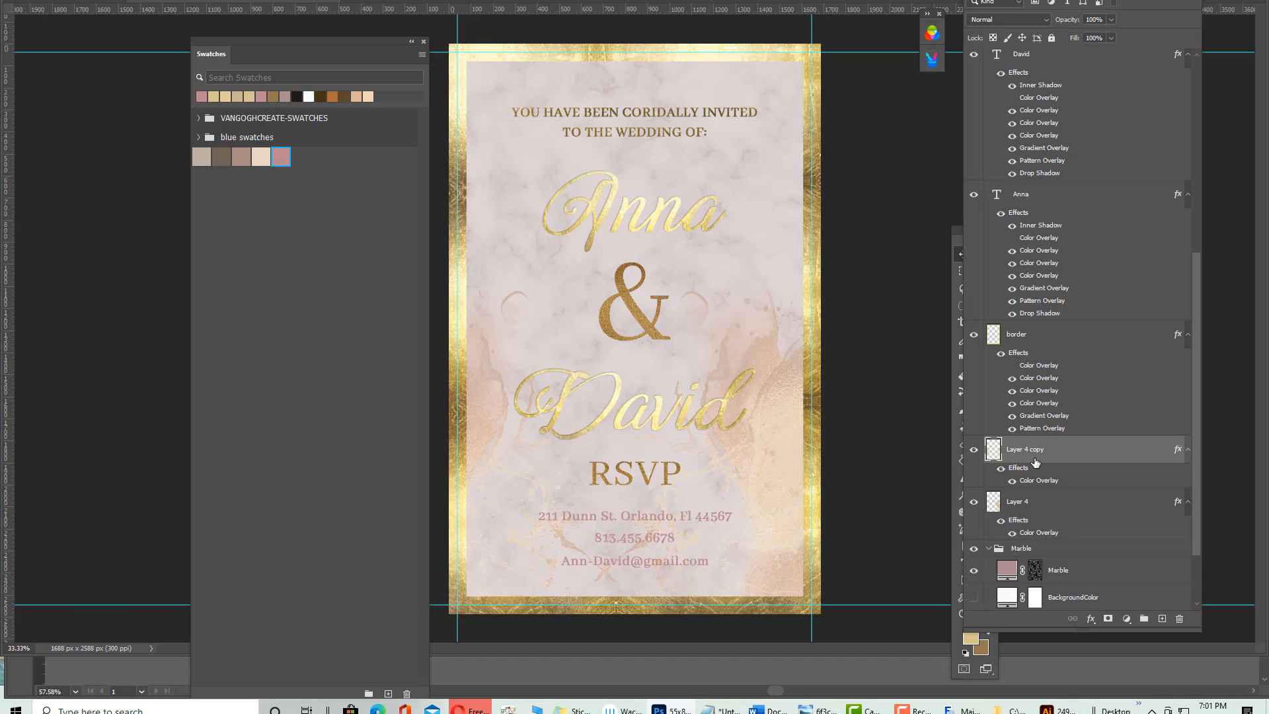
key("ctrl+t")
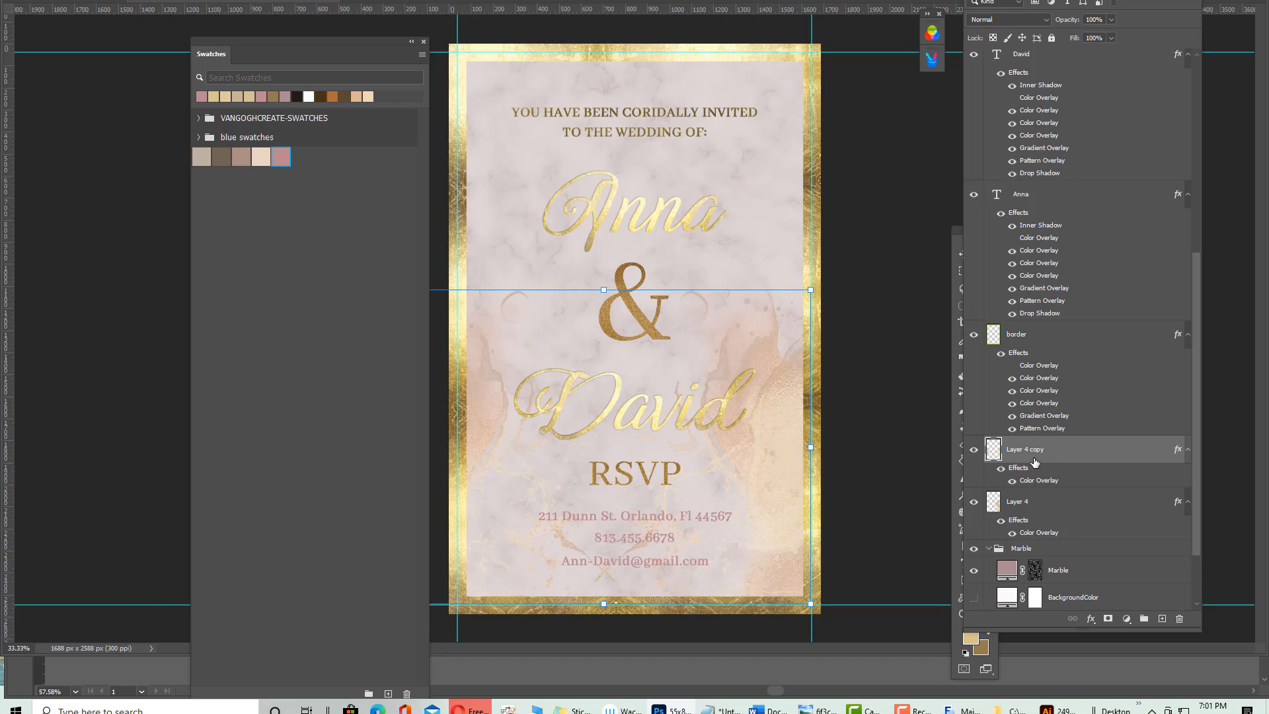
left_click_drag(755, 351, 794, 215)
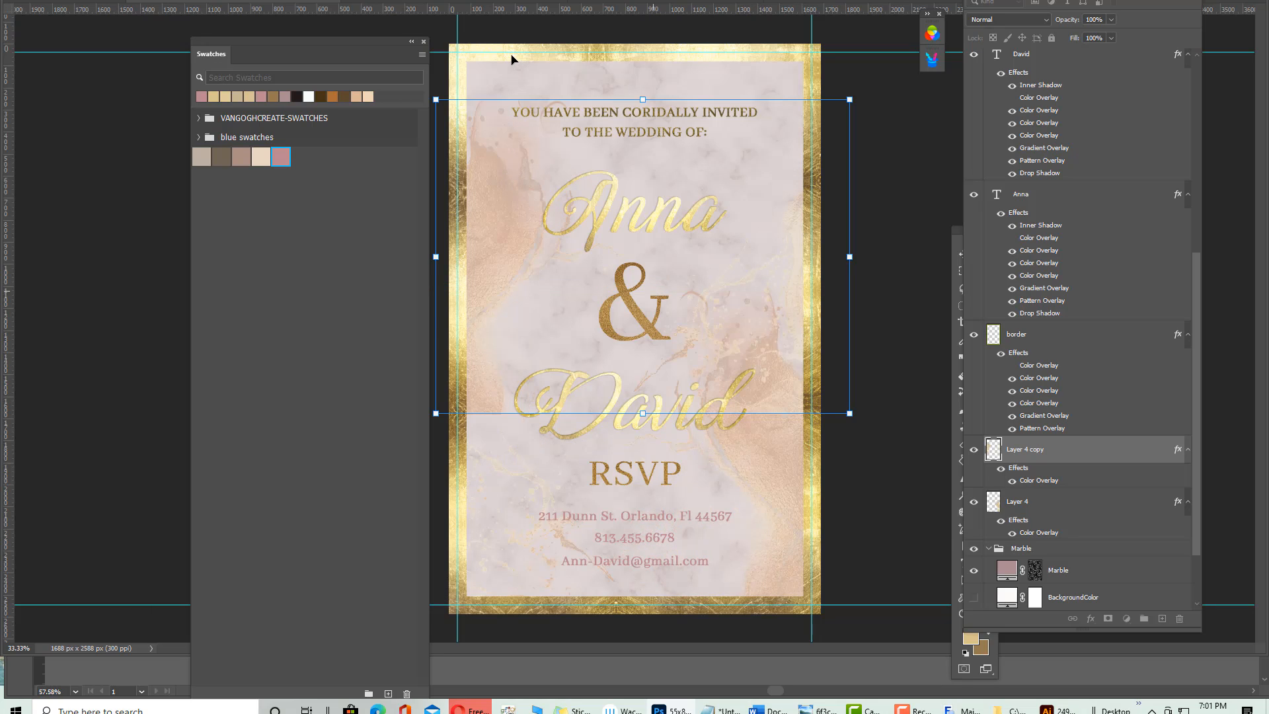
left_click_drag(510, 56, 506, 59)
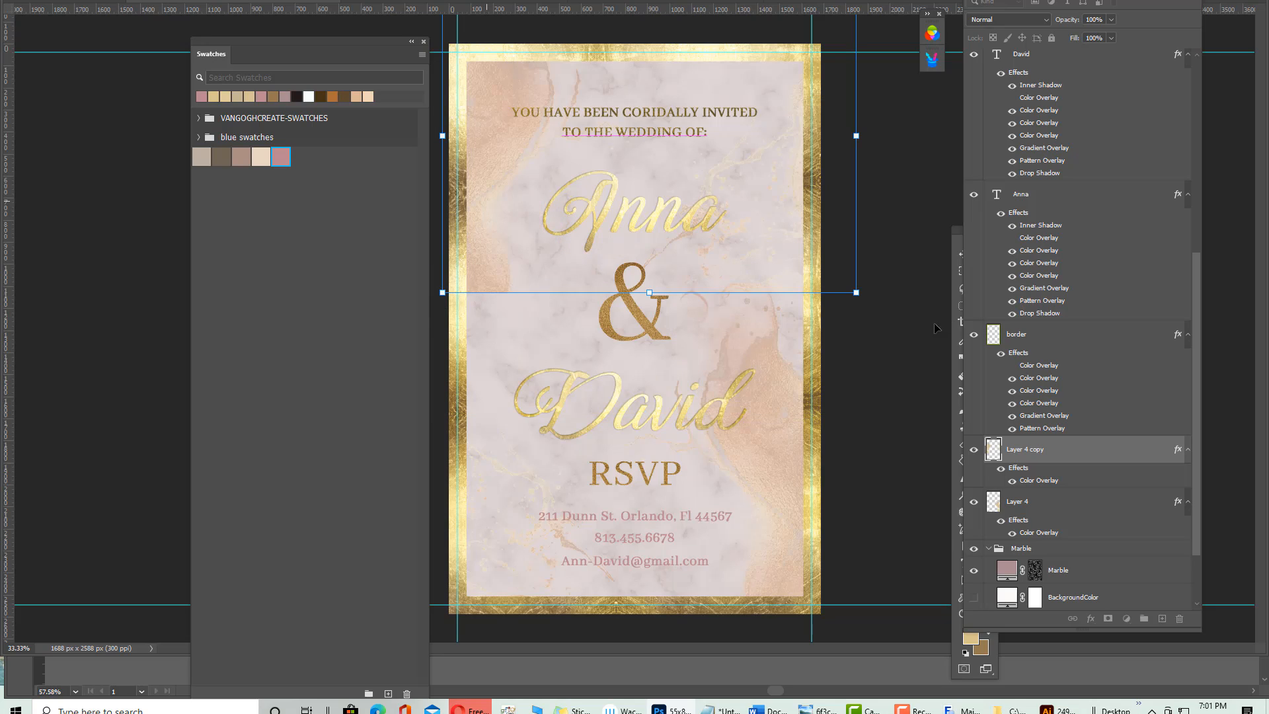
left_click_drag(482, 131, 454, 94)
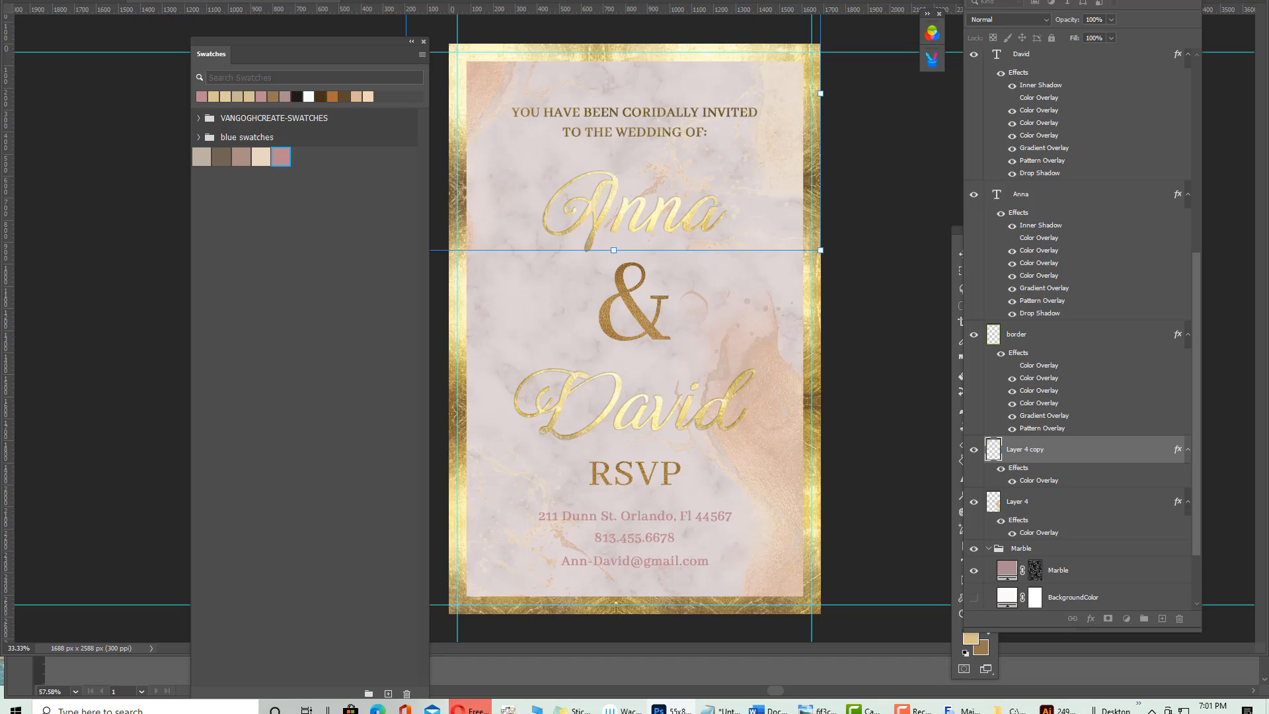
key("Return")
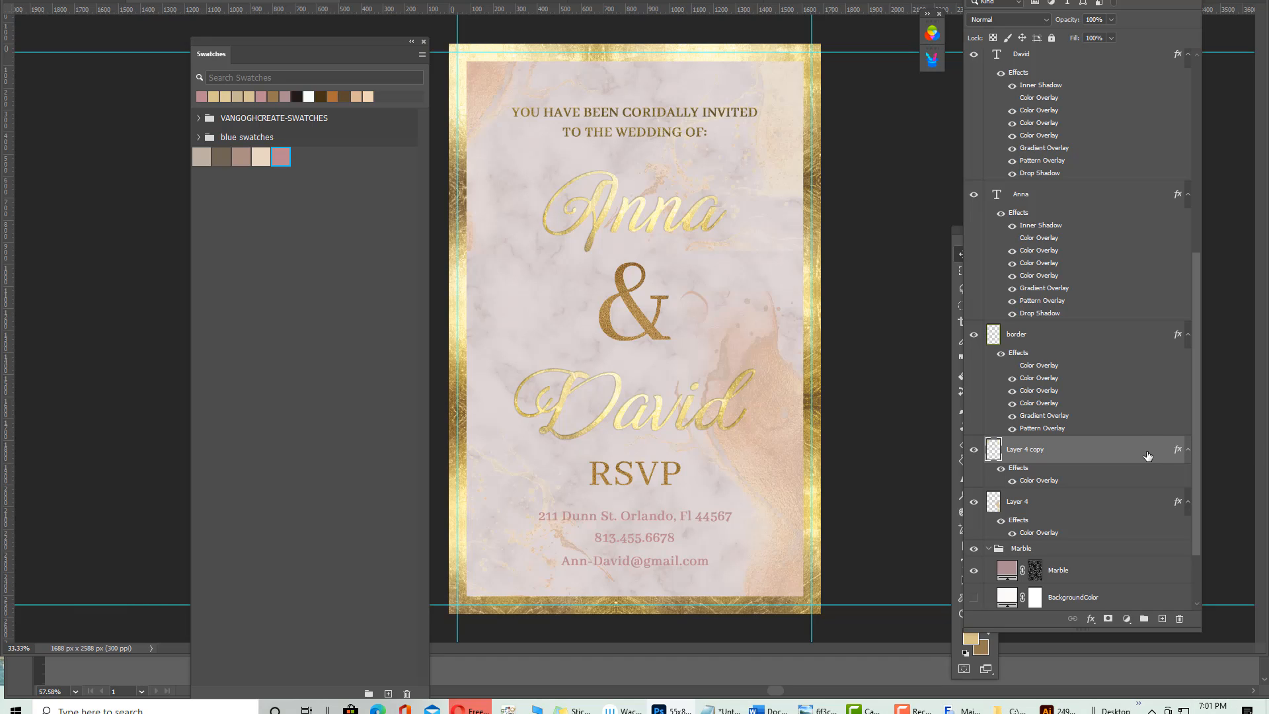
Add a layer mask to Layer 4 copy and switch to the Brush tool
left_click(1107, 618)
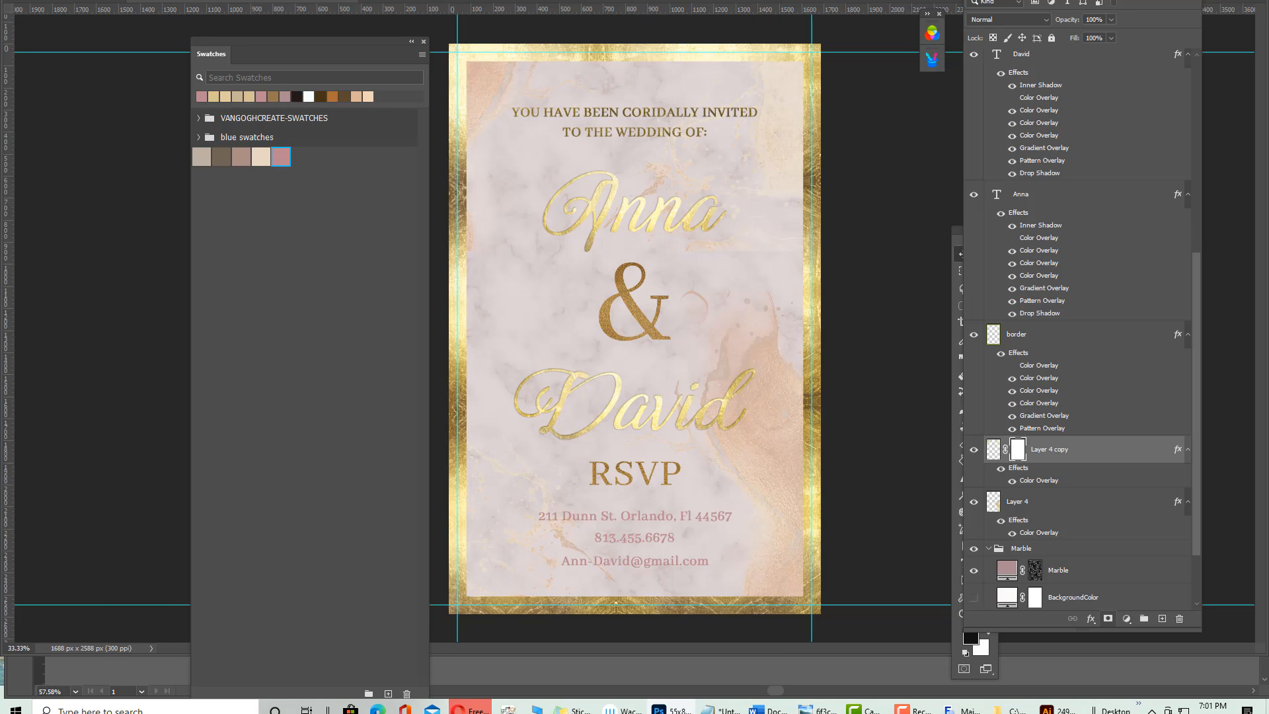
left_click_drag(1035, 2, 231, 1)
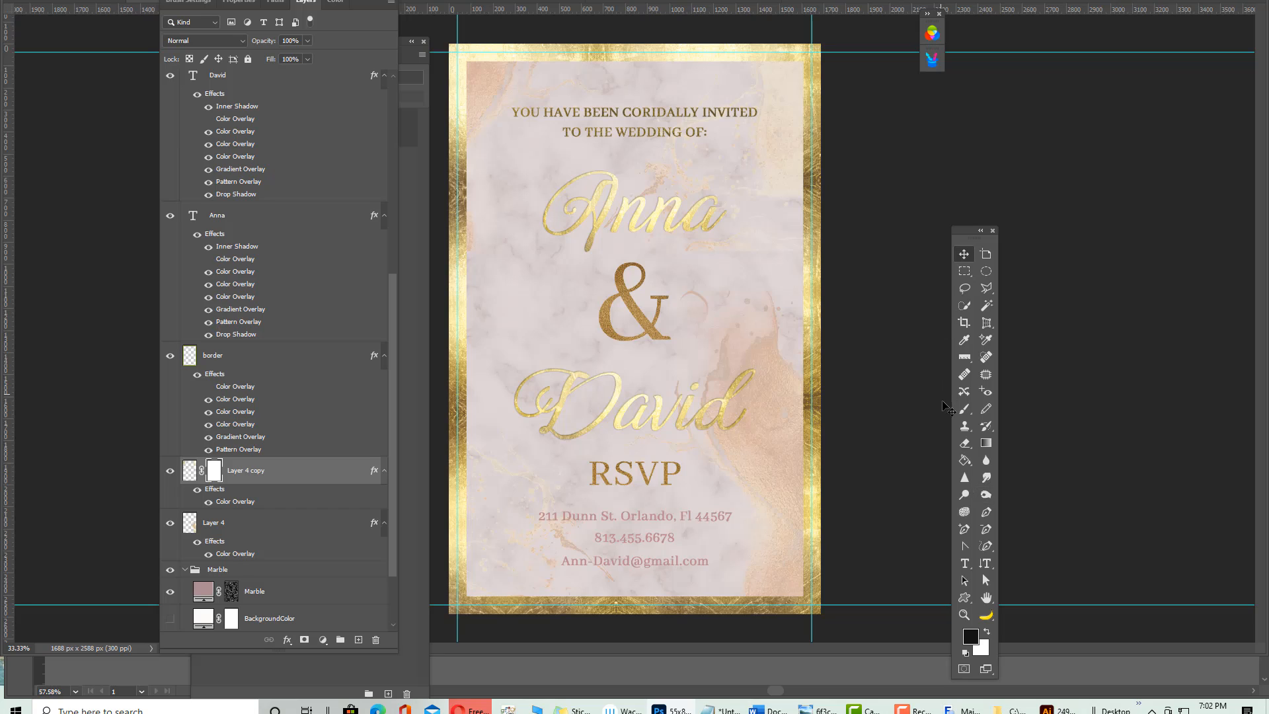
left_click(965, 408)
Restore the Legacy Brushes set into the brush presets
left_click(41, 1)
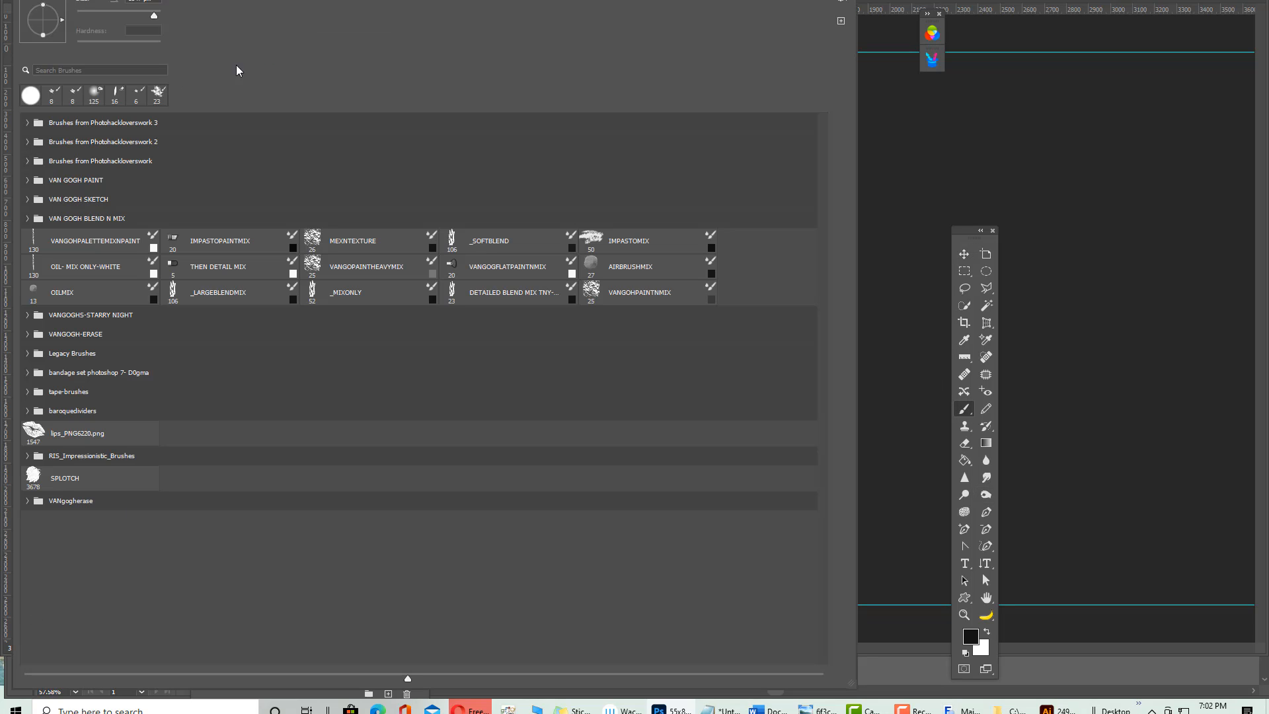
left_click(27, 122)
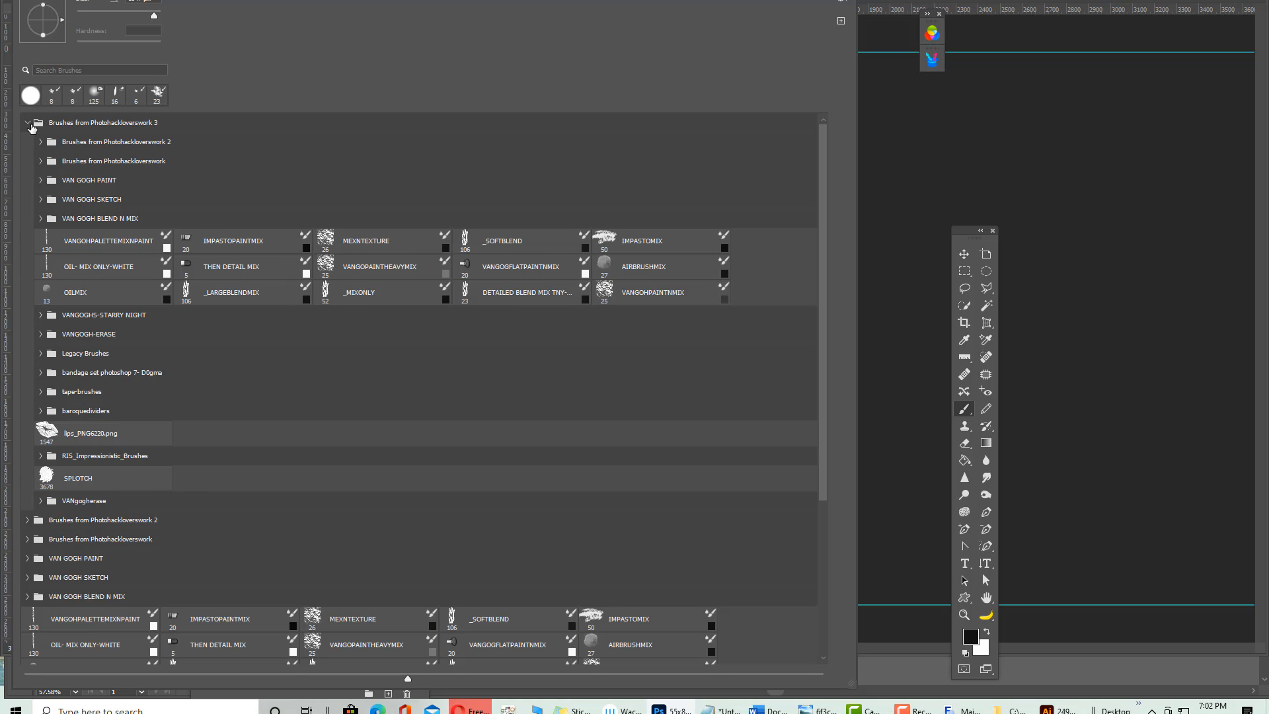
scroll(162, 502, "down", 1)
scroll(159, 524, "up", 1)
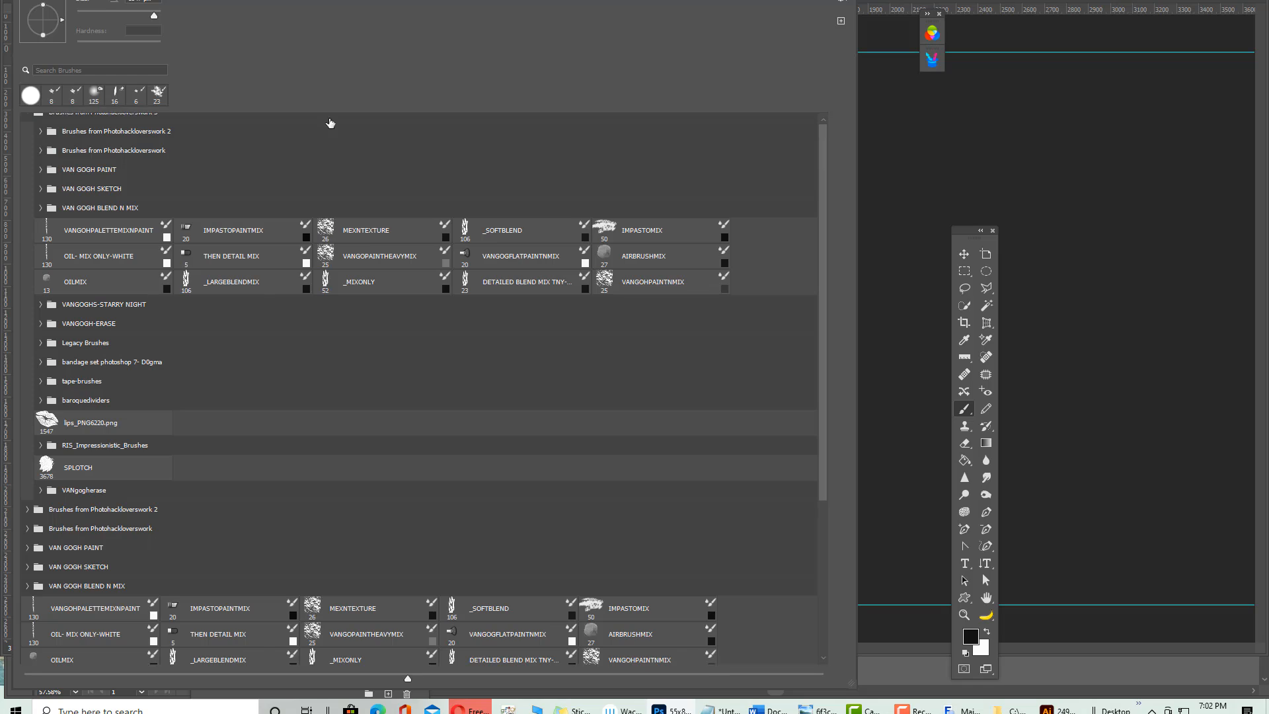
left_click(842, 4)
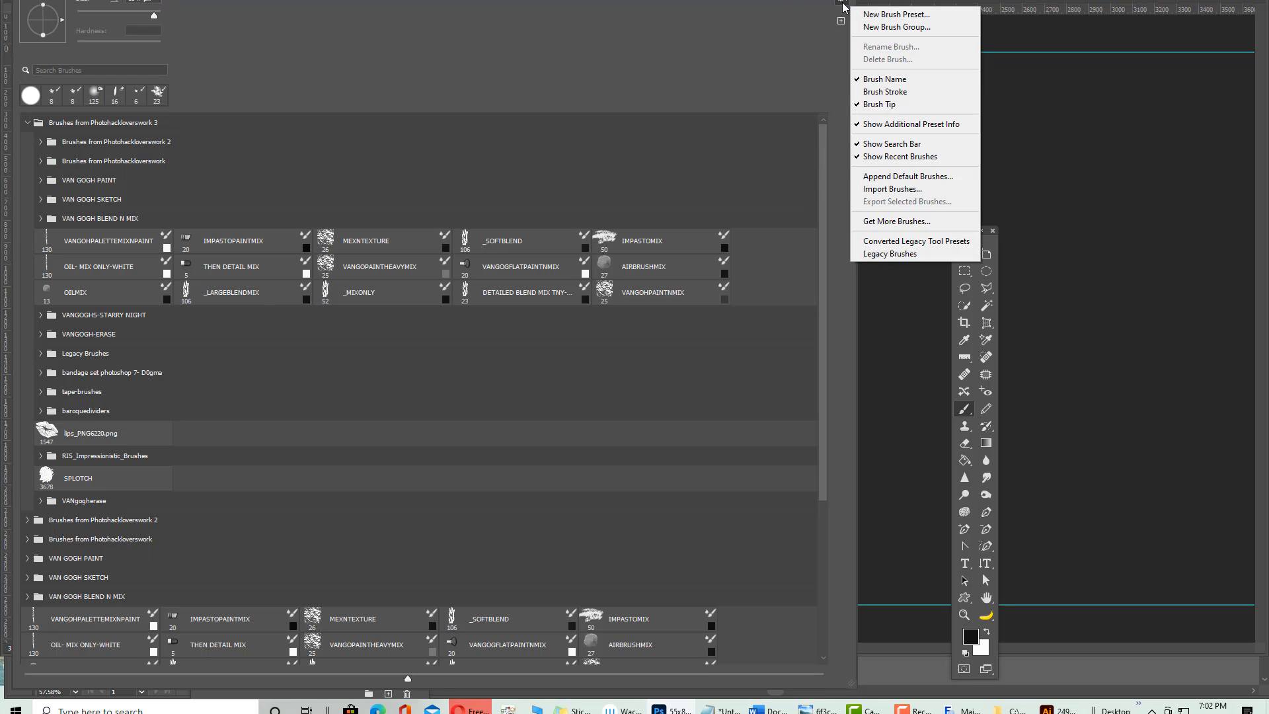
left_click(890, 254)
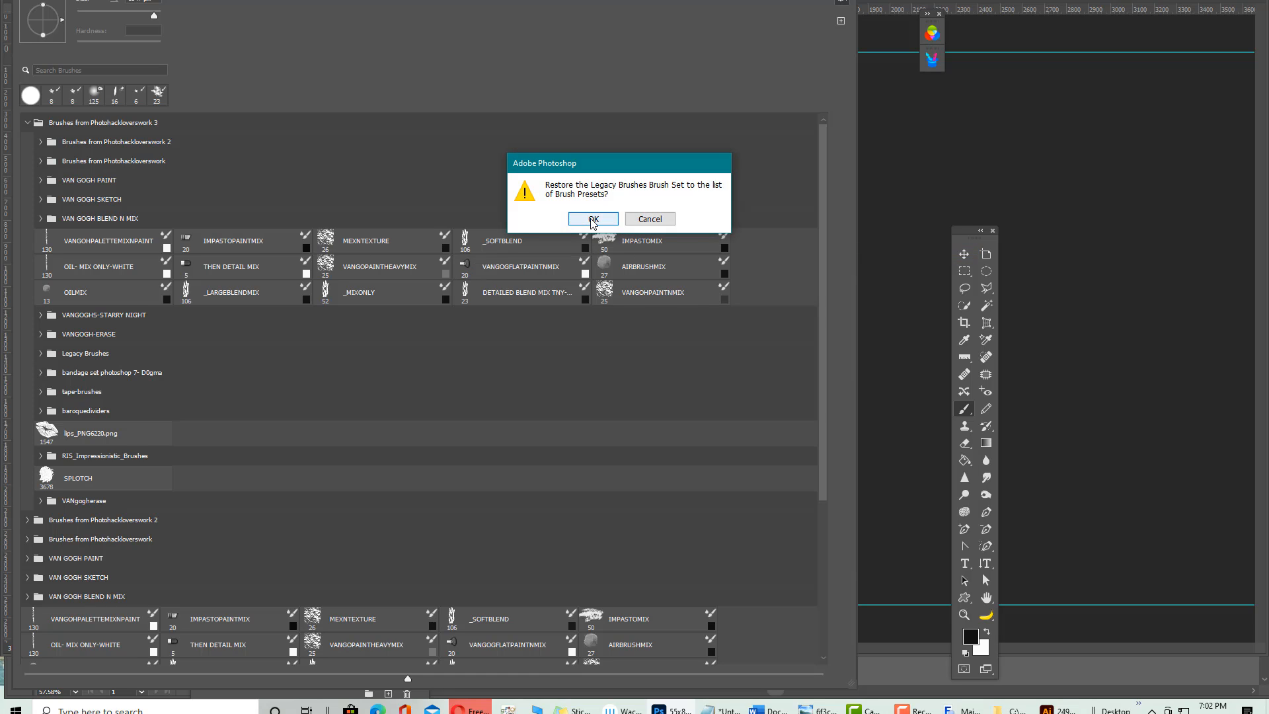
left_click(572, 217)
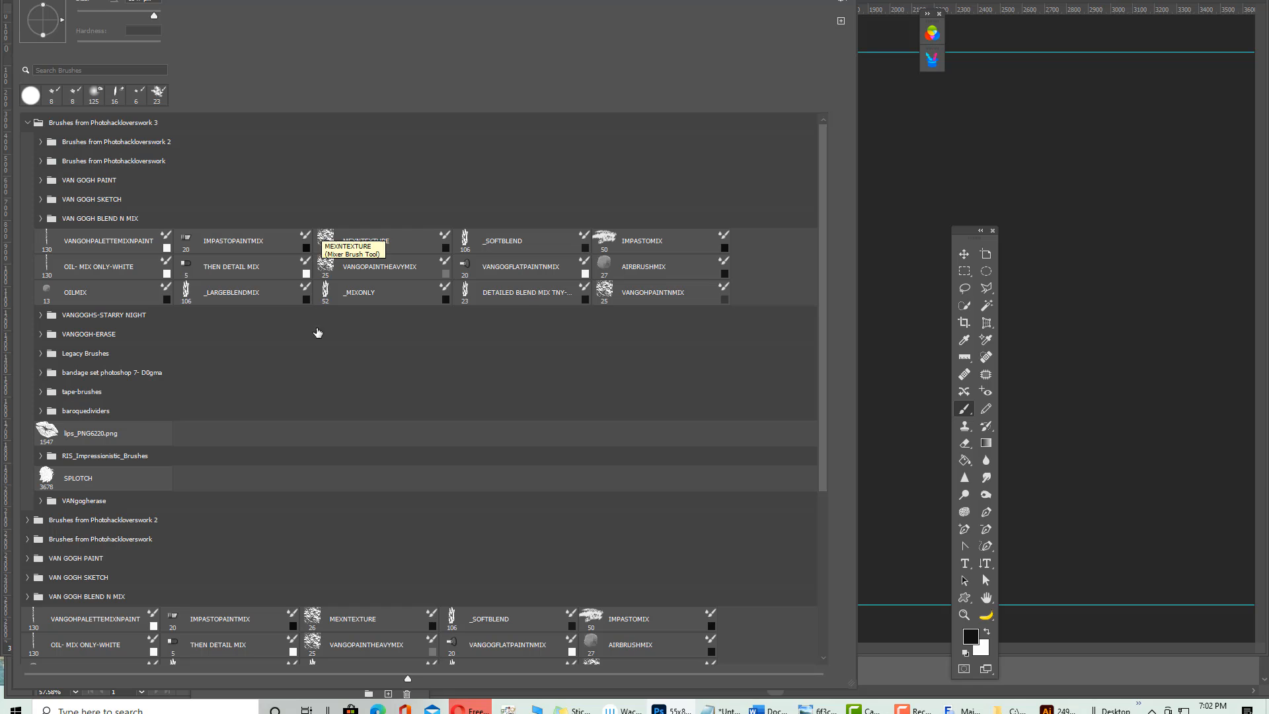
Choose the Soft Round brush from the Default Brushes group
scroll(212, 508, "down", 4)
scroll(104, 638, "down", 4)
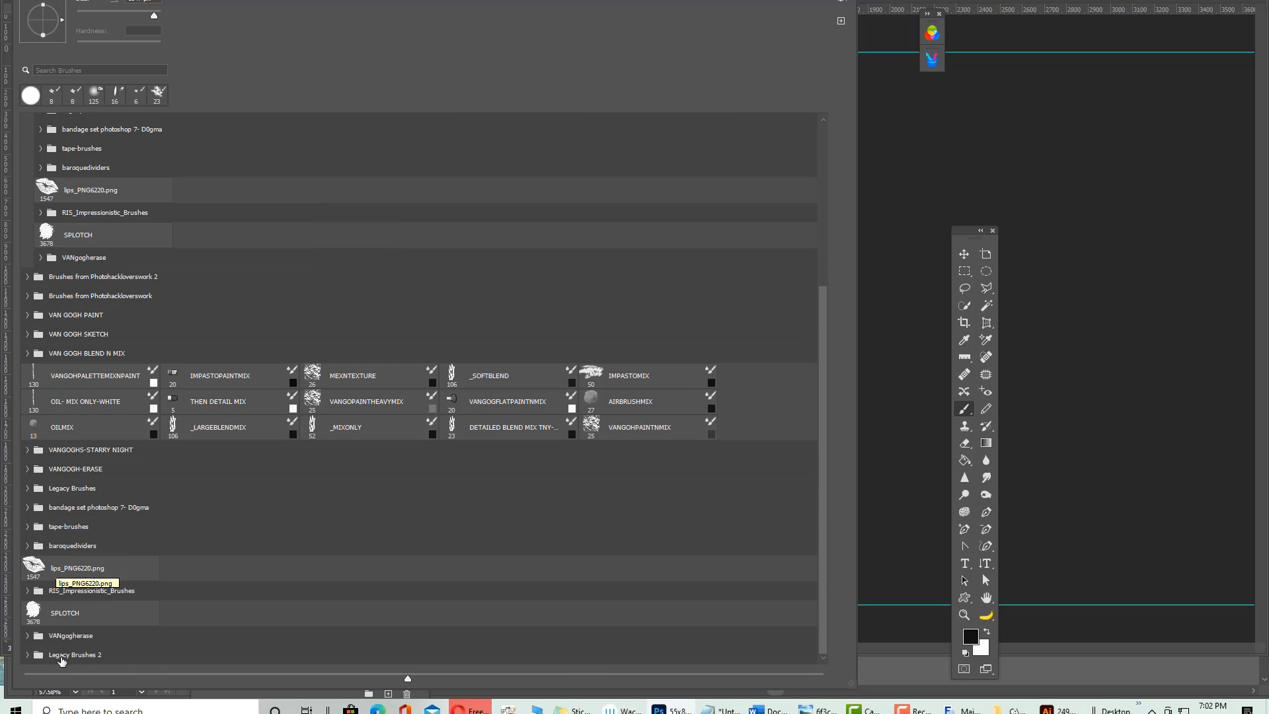
left_click(28, 655)
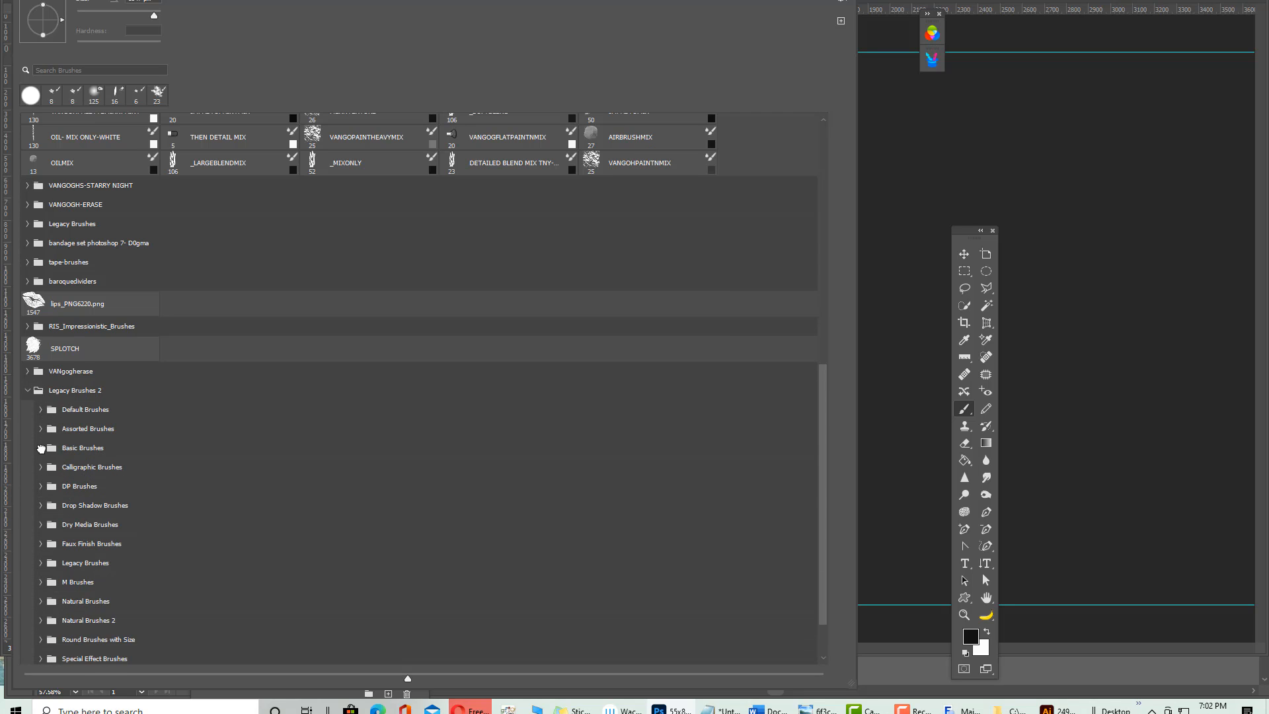
left_click(41, 448)
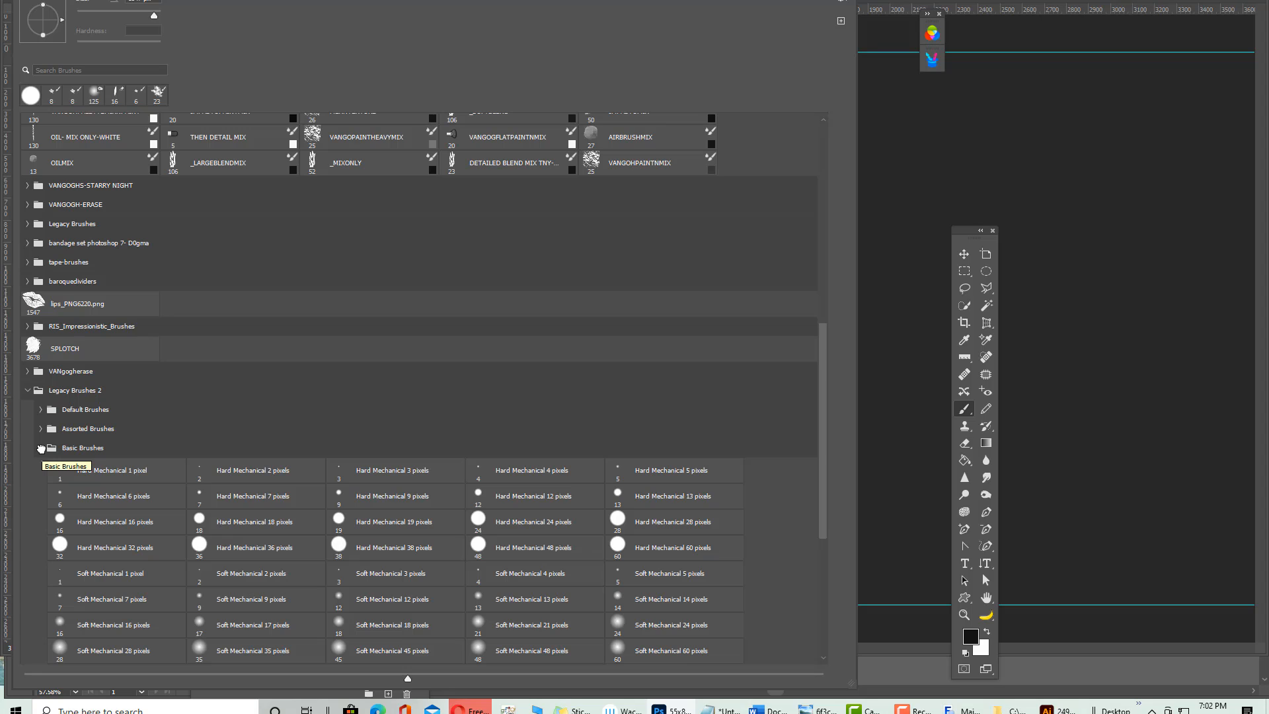
left_click(387, 629)
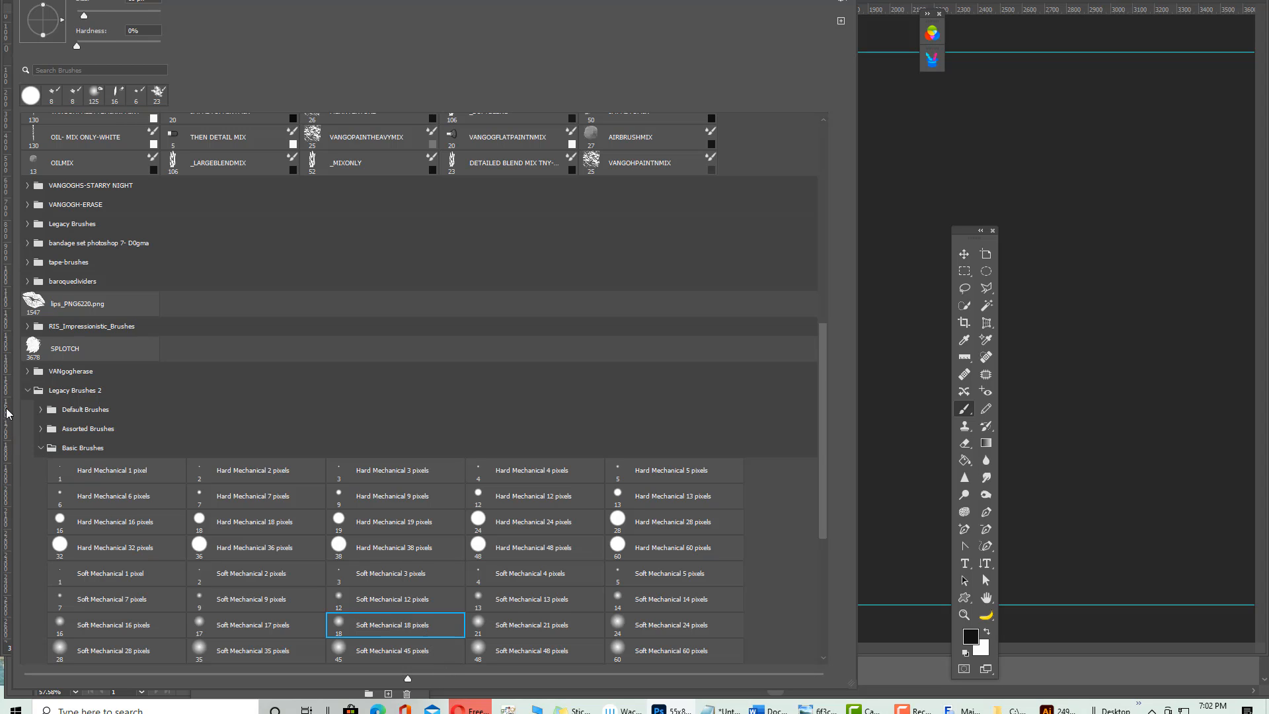
left_click(39, 410)
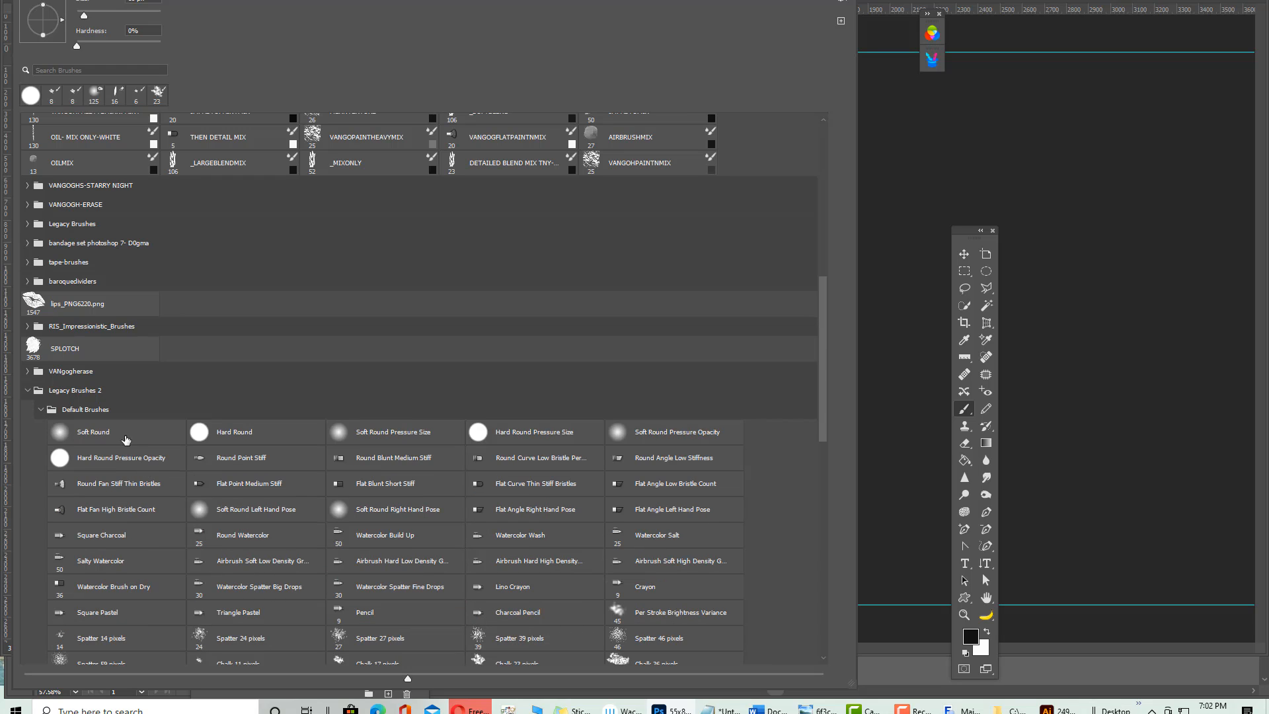
left_click(93, 431)
left_click(909, 241)
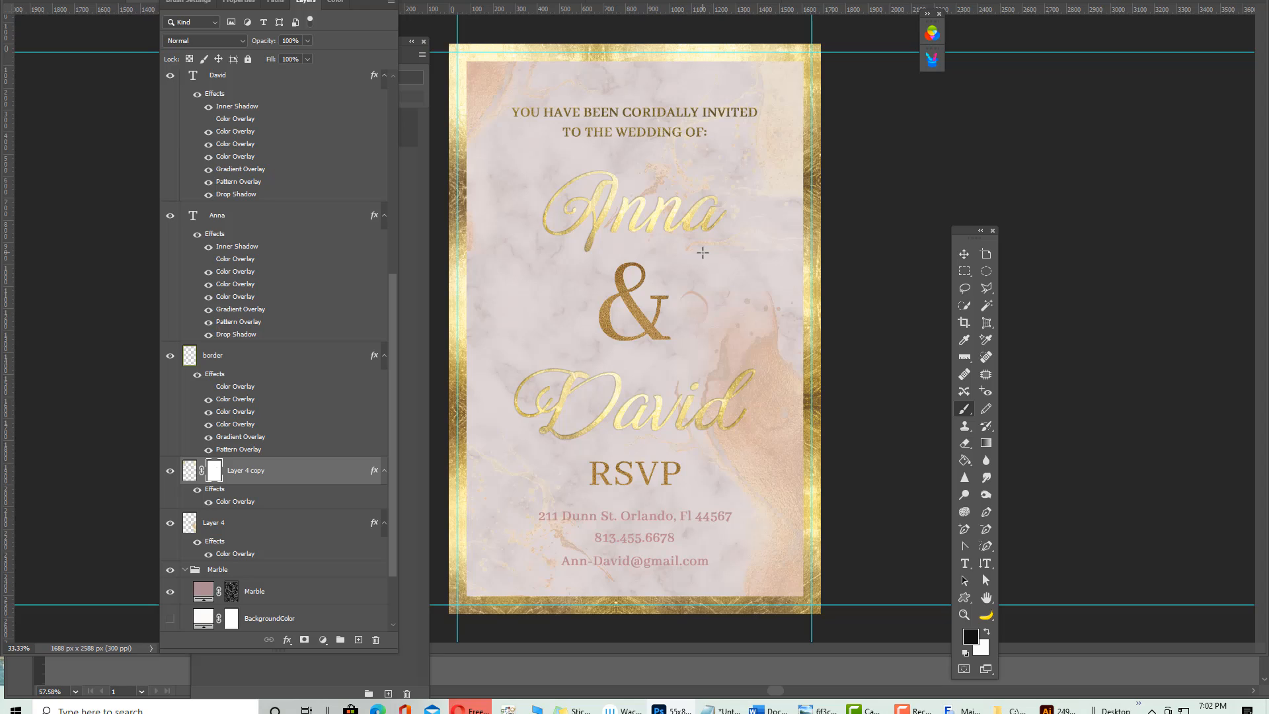
Undo the test pink and peach strokes and step back past Layer 4 copy's mask
left_click_drag(702, 252, 704, 250)
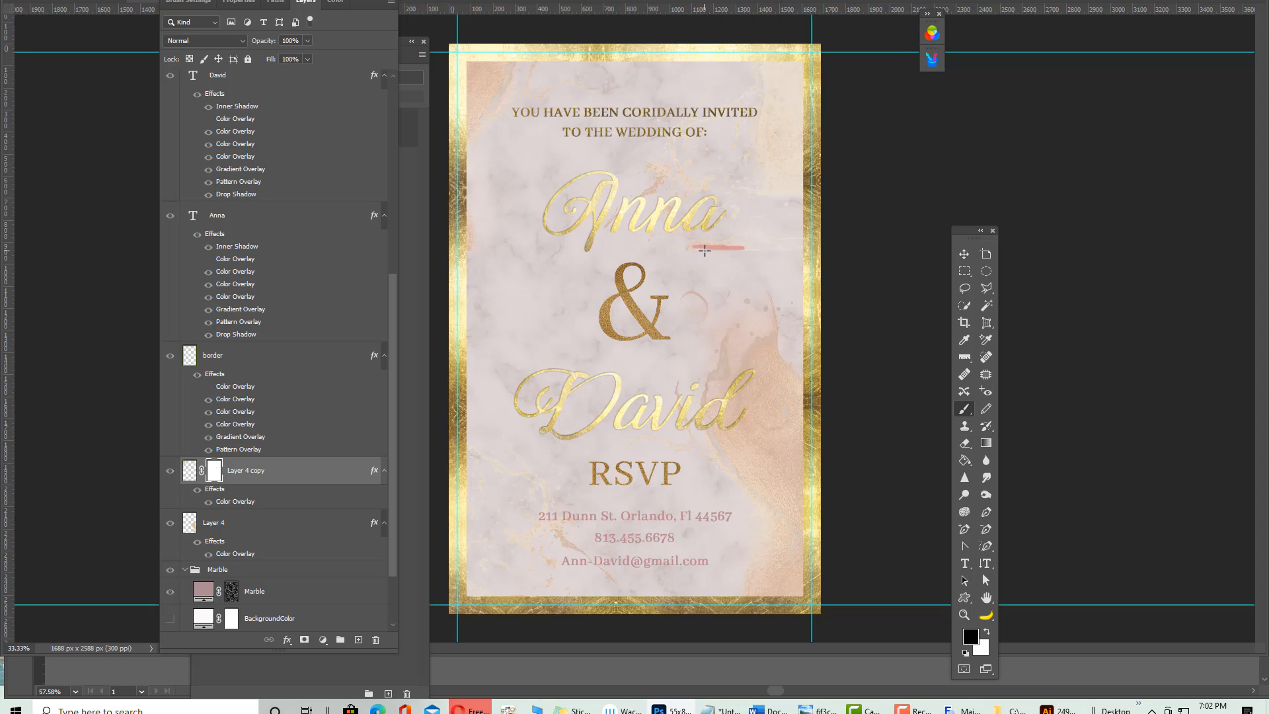
key("ctrl+z")
left_click_drag(694, 249, 715, 245)
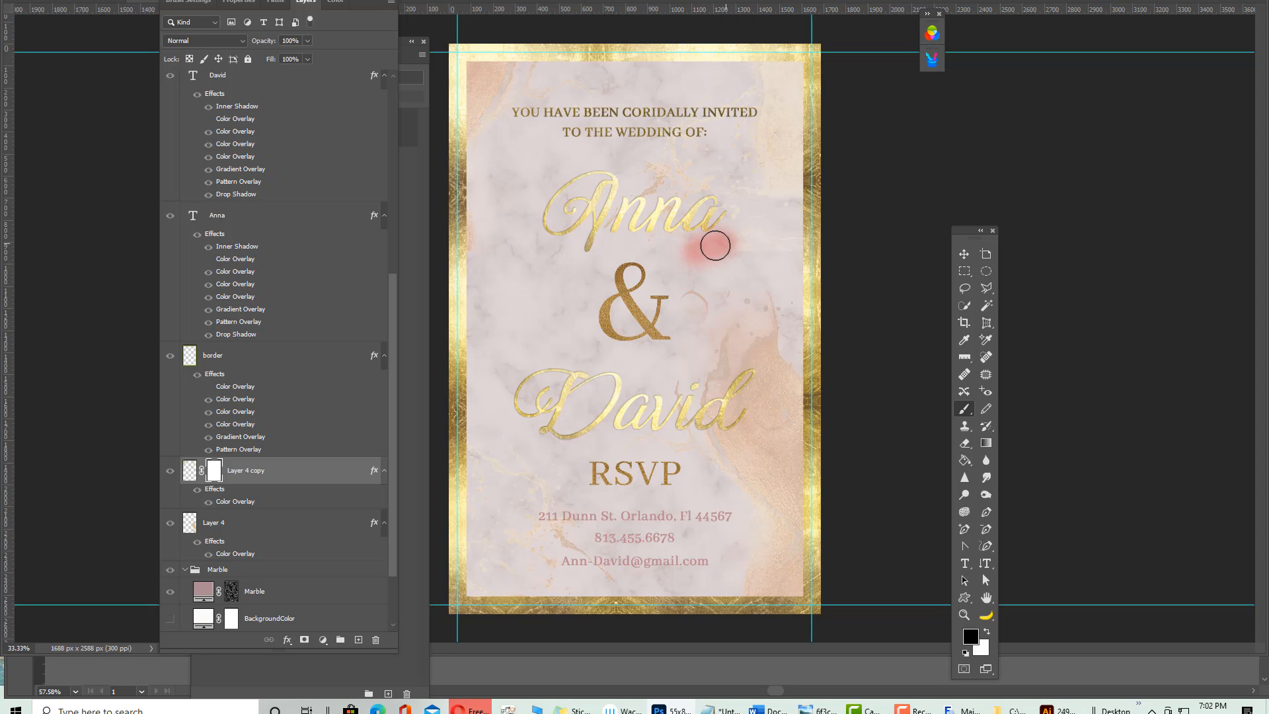
key("ctrl+z")
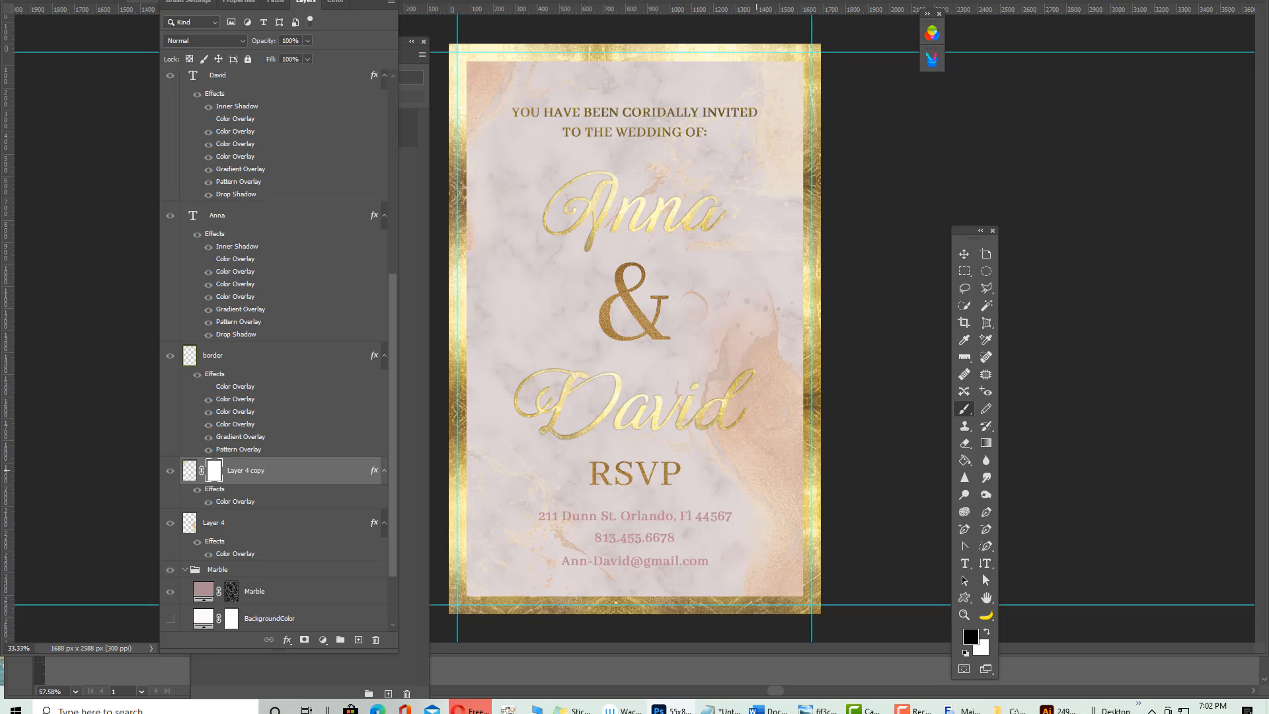
left_click(987, 632)
key("ctrl+z")
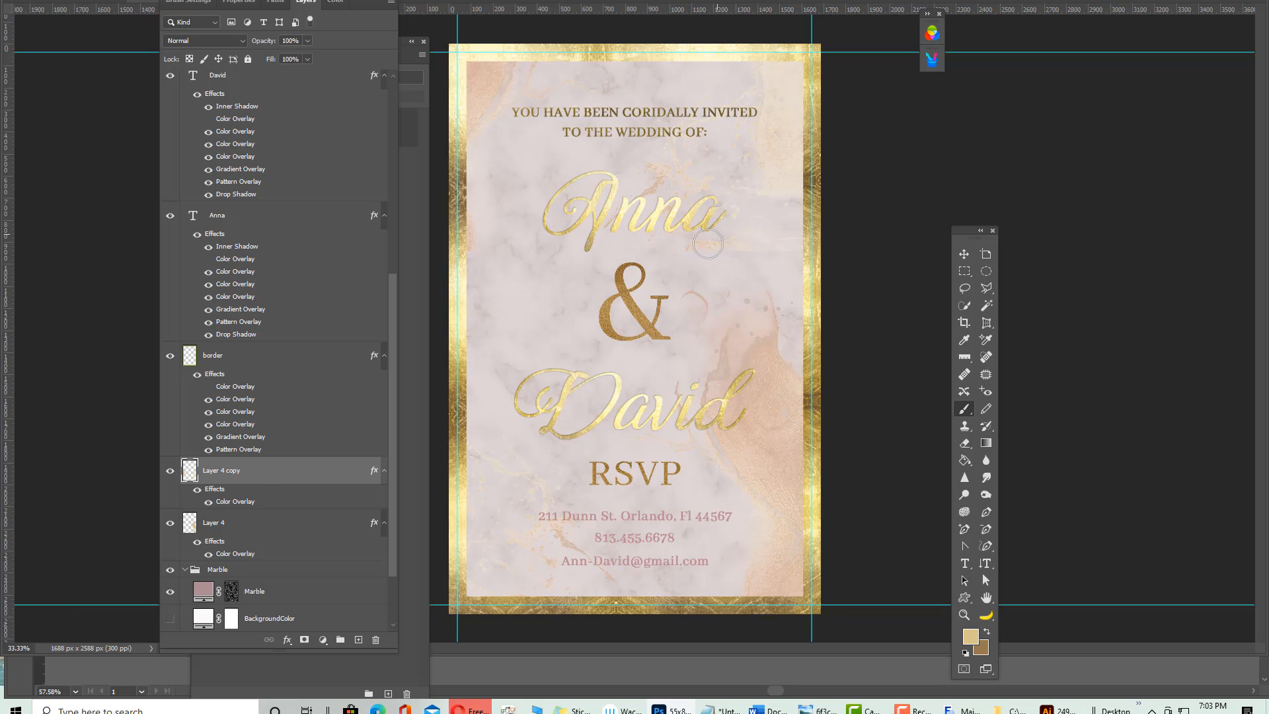
left_click_drag(725, 247, 736, 246)
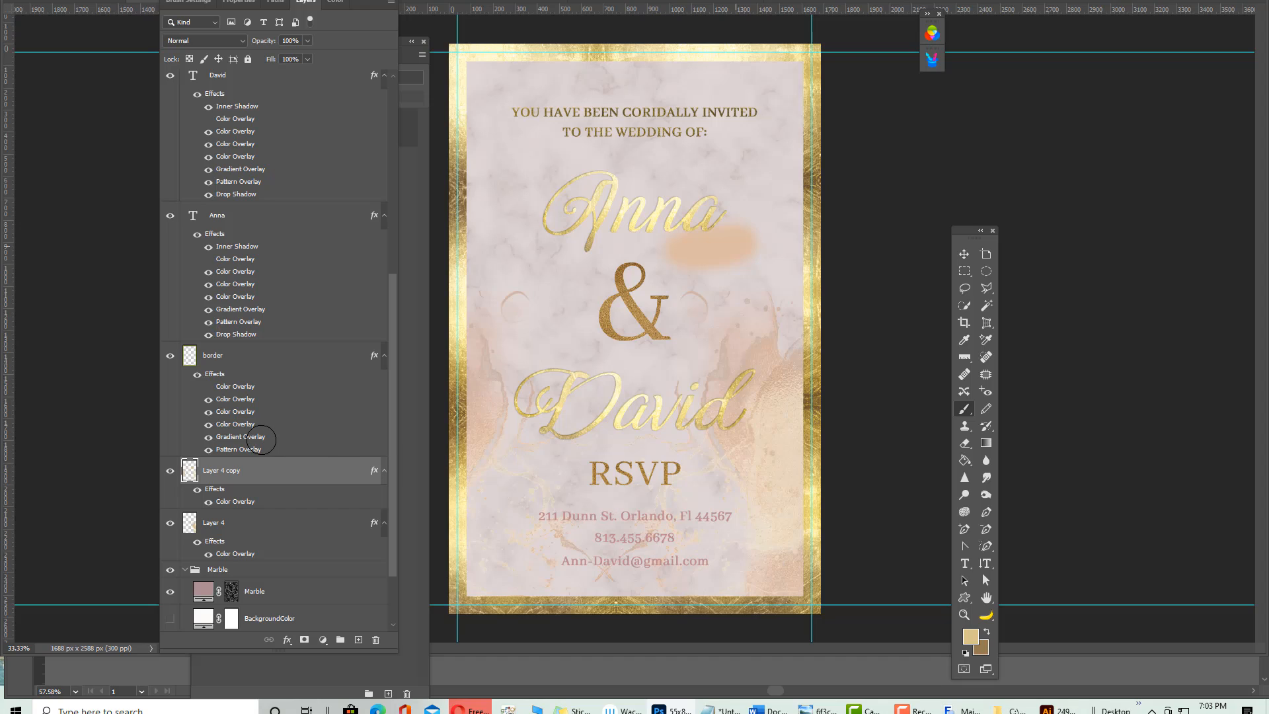
key("ctrl+z")
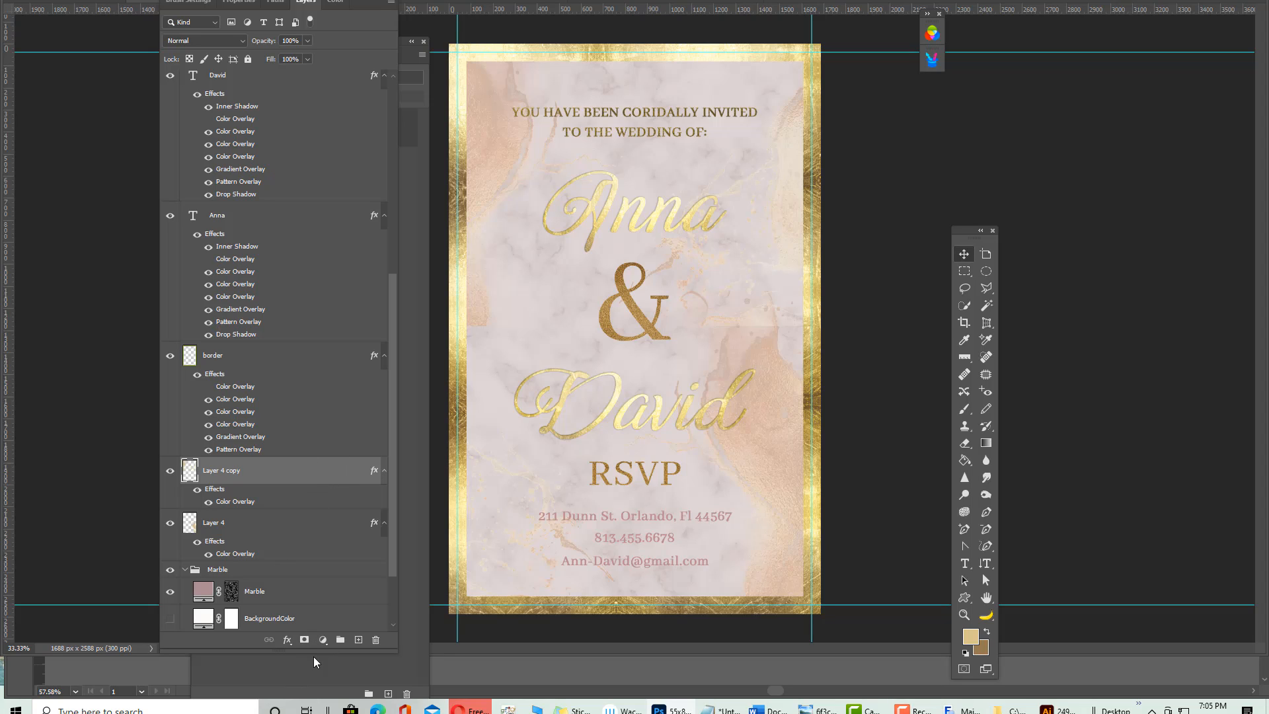
Mask Layer 4 copy and brush out its splash beside the ampersand and along the left edge
left_click(304, 640)
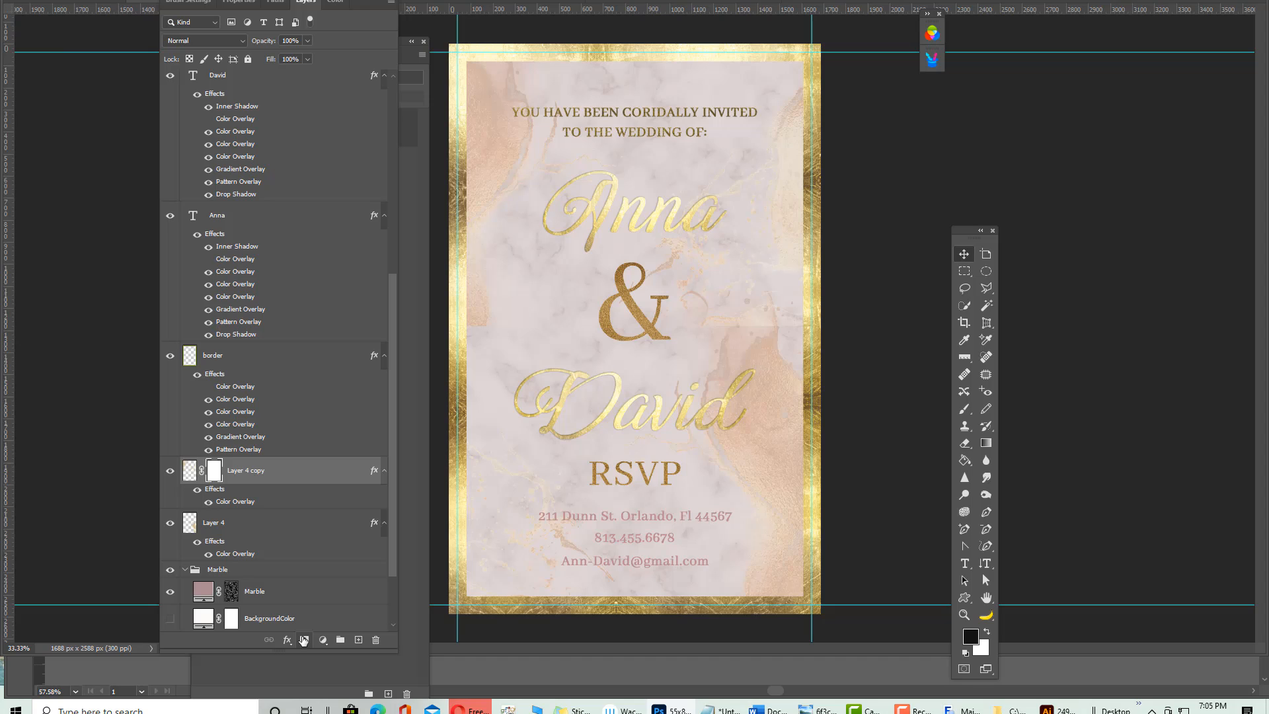
left_click(964, 412)
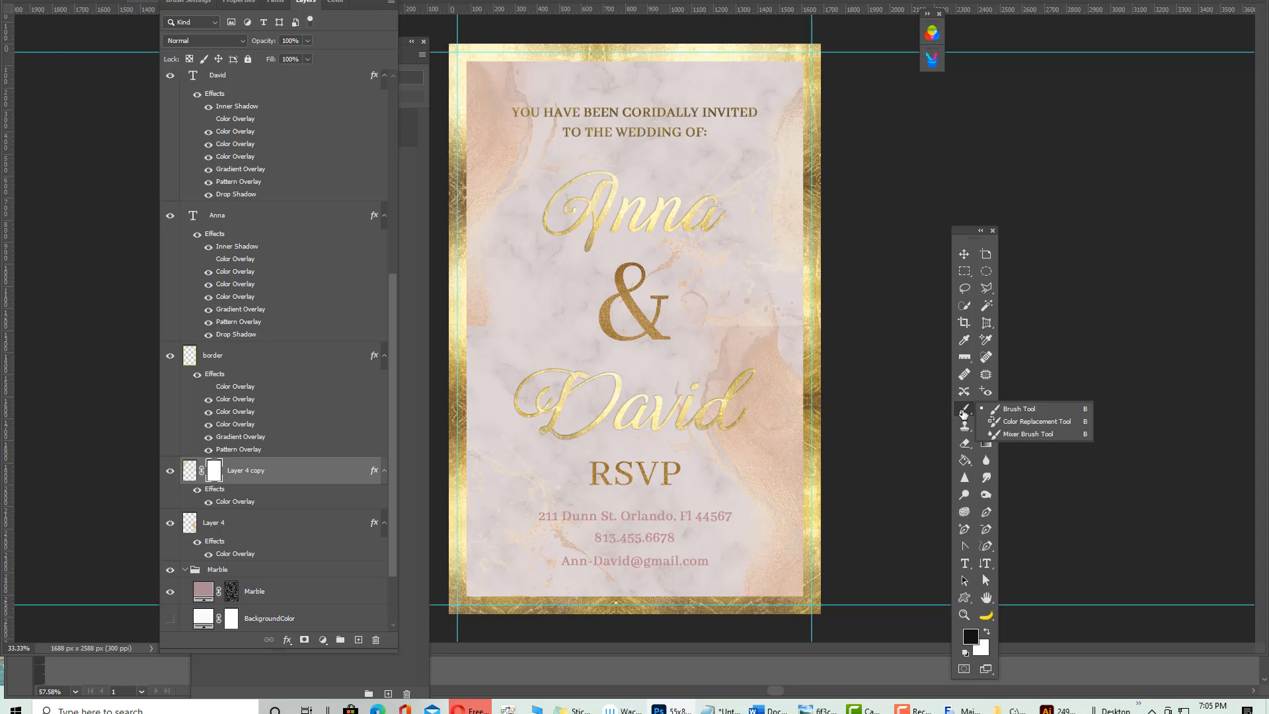
left_click(1008, 412)
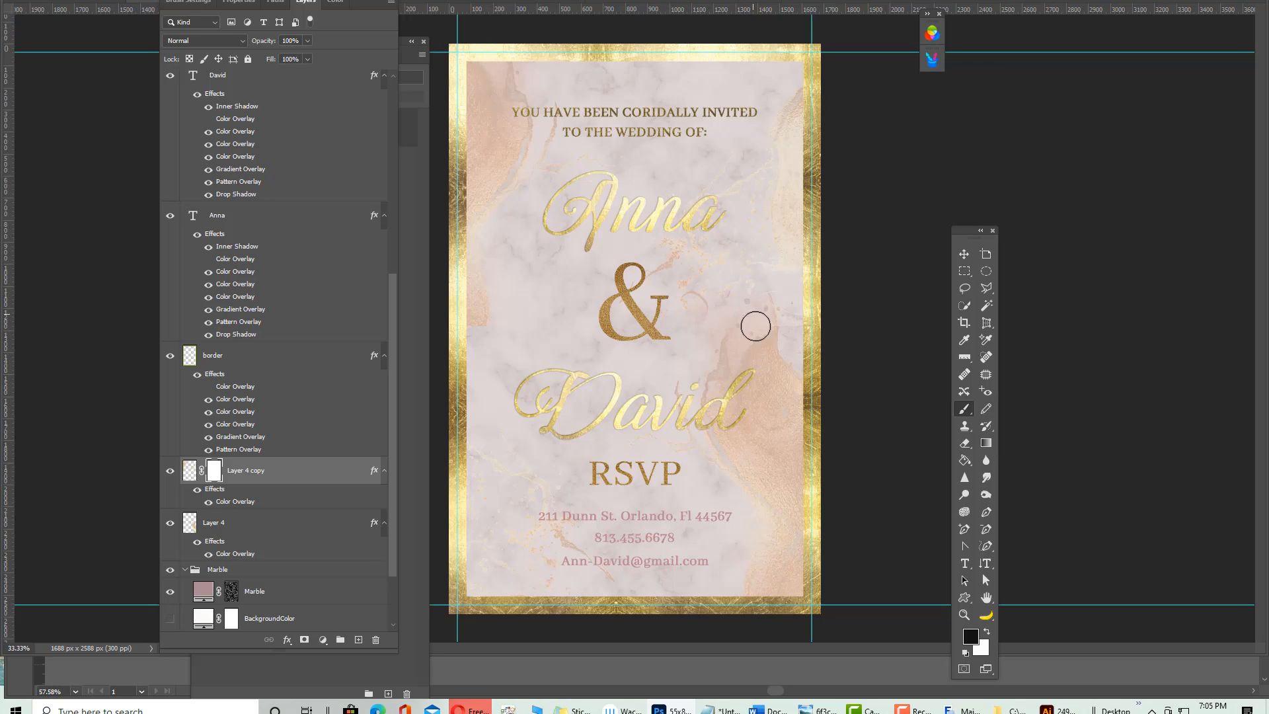
mouse_move(709, 290)
left_mouse_down()
mouse_move(655, 276)
mouse_move(643, 255)
mouse_move(703, 273)
mouse_move(666, 253)
left_mouse_up()
mouse_move(470, 330)
left_mouse_down()
mouse_move(499, 286)
mouse_move(486, 294)
left_mouse_up()
left_click(248, 516)
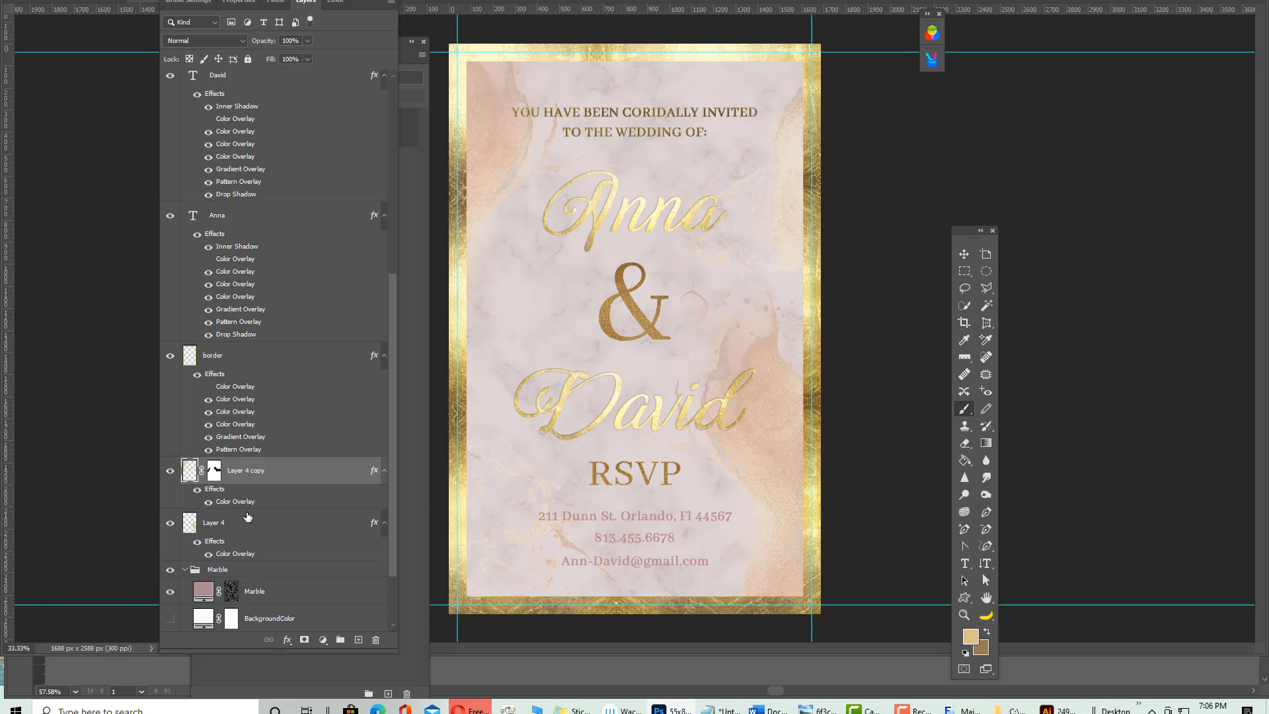
left_click(265, 533)
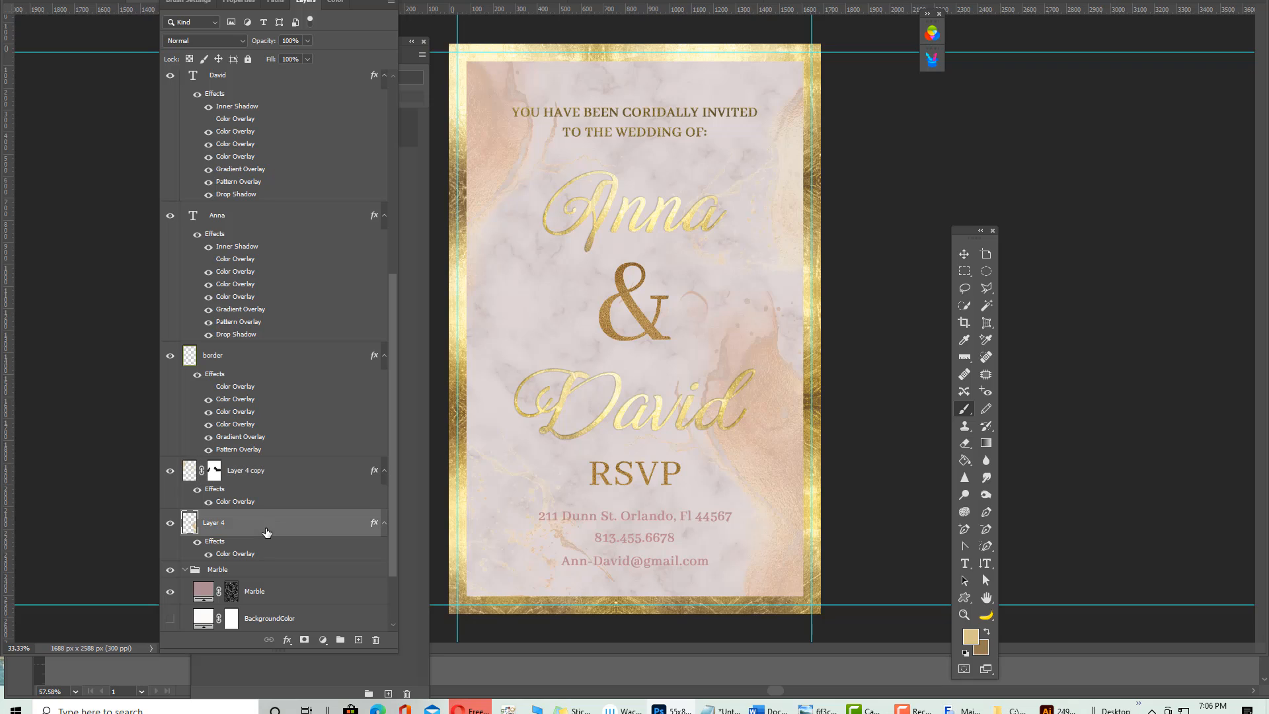
Add a layer mask to Layer 4
left_click(304, 640)
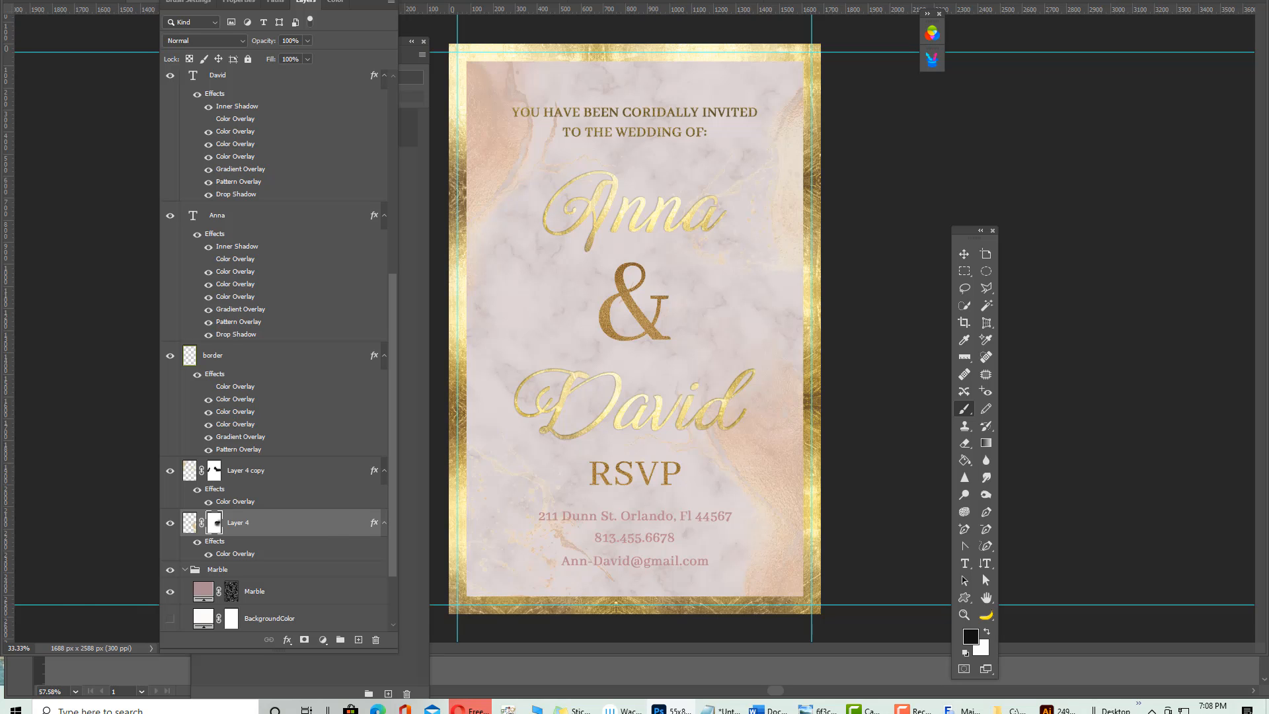
Move the floating Styles panel with the gold foil styles to the right of the invitation
left_click_drag(0, 31, 1026, 1)
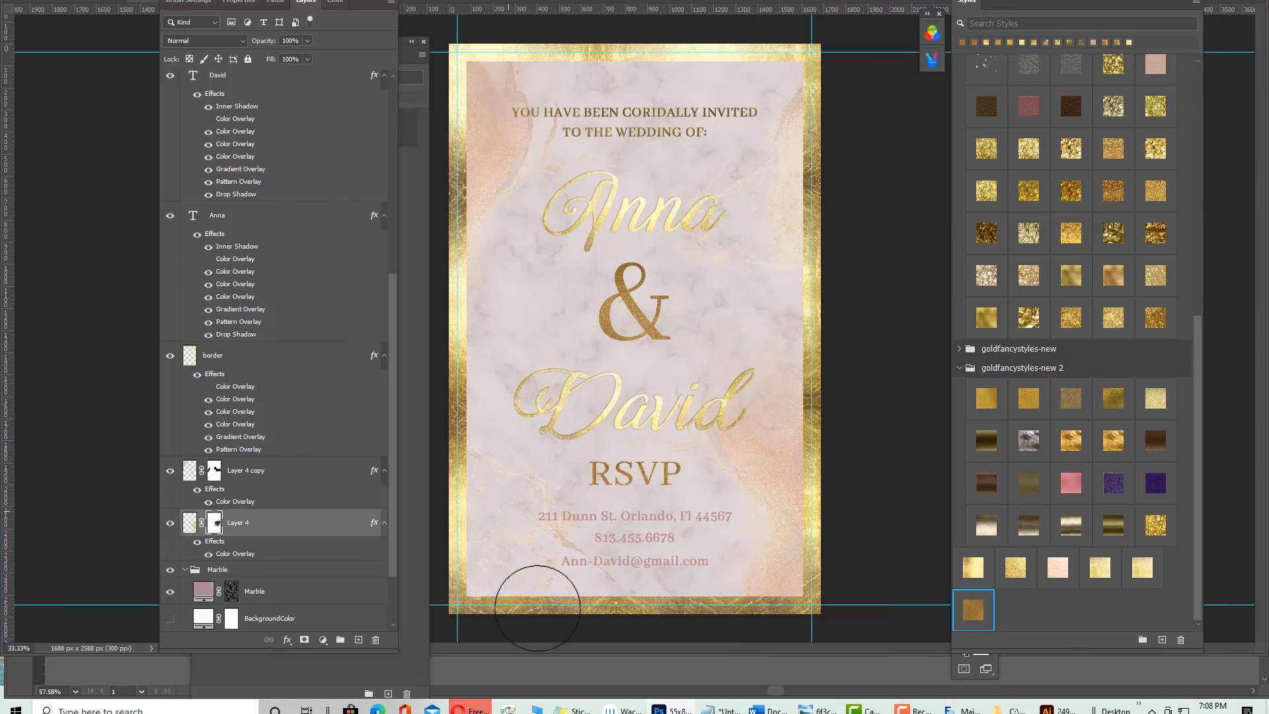